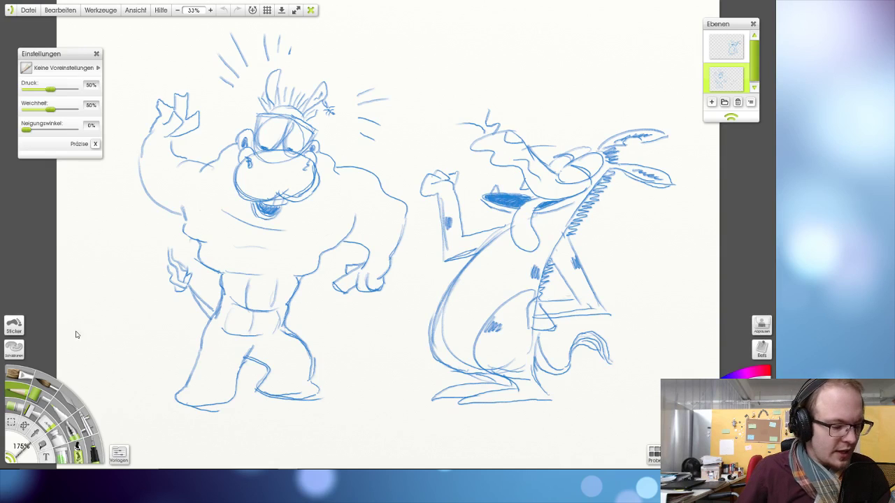
# - Choose the ink pen for line work and move its settings panel clear of the canvas
pyautogui.click(70, 432)
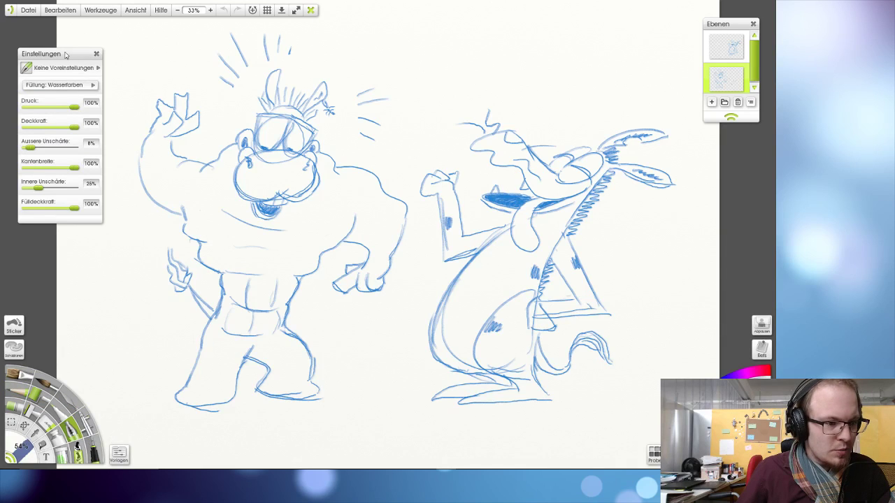
pyautogui.moveTo(64, 55); pyautogui.dragTo(44, 52)
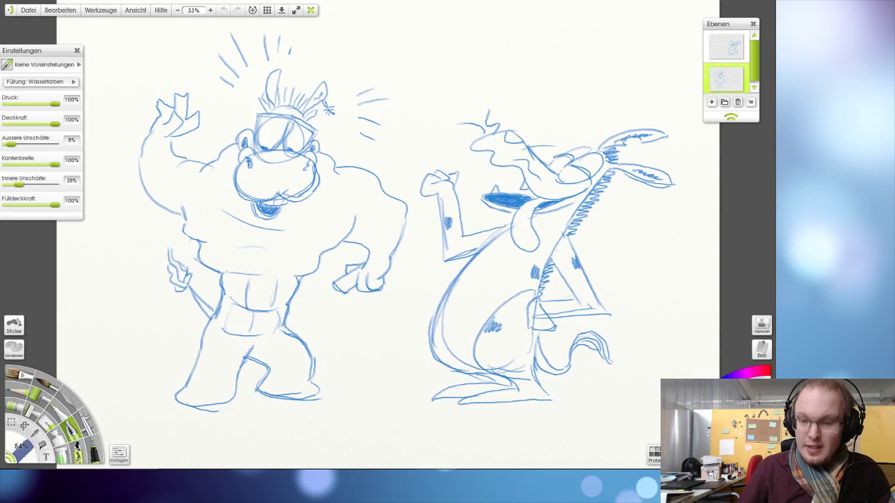
# - Launch Voicemeeter Banana and bring its mixer window over the drawing
pyautogui.moveTo(426, 489)
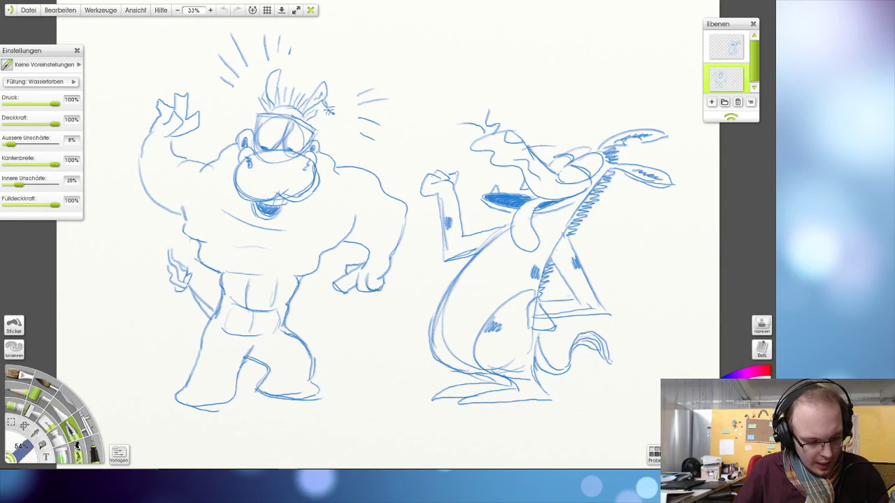
pyautogui.press('super')
pyautogui.press('super')
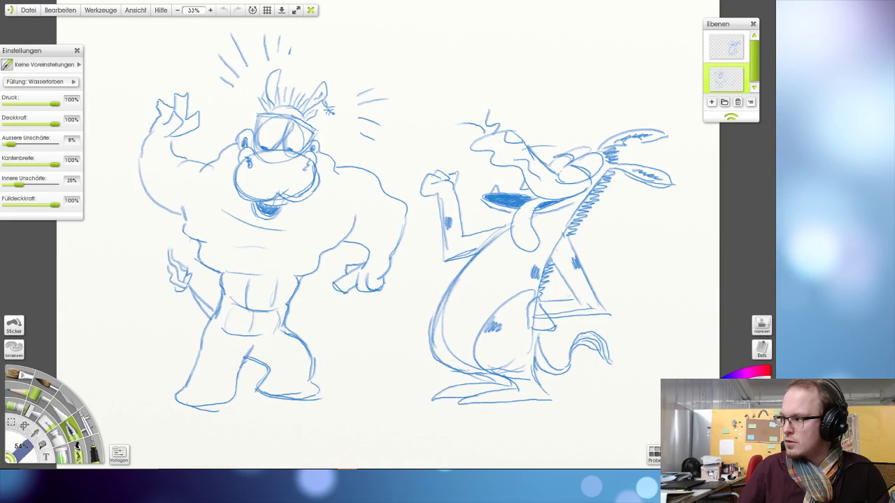
pyautogui.press('super')
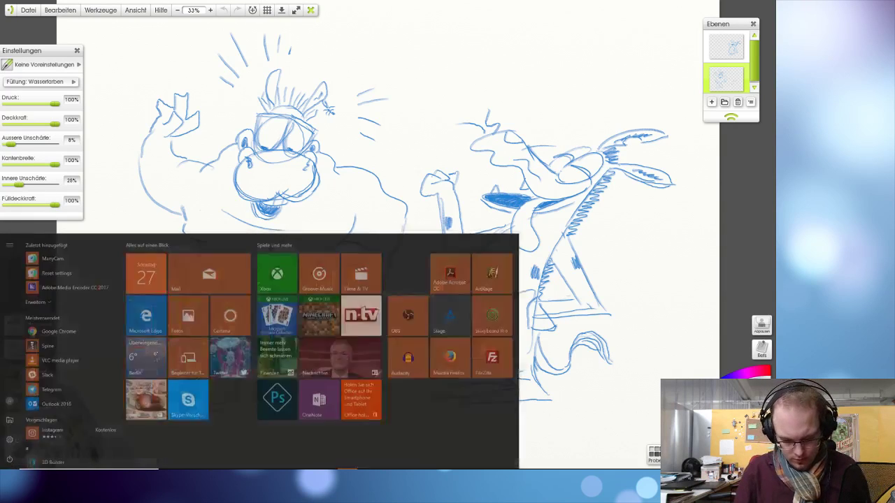
pyautogui.write('vo')
pyautogui.press('Return')
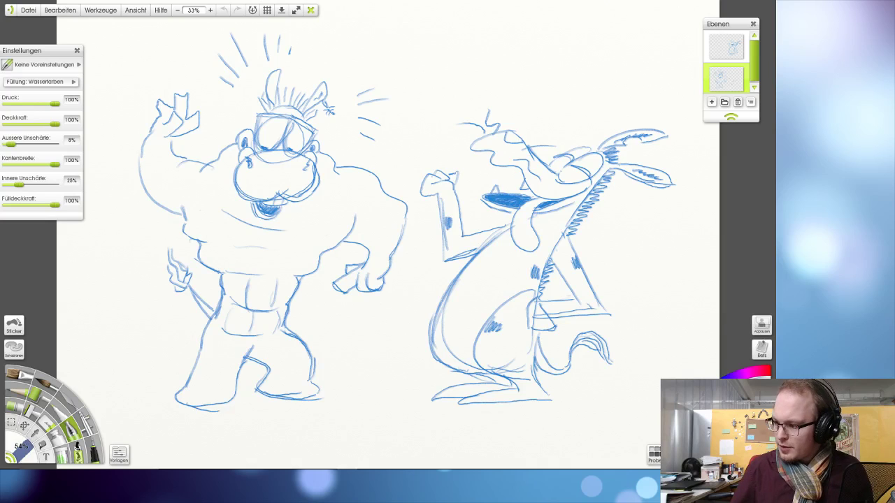
pyautogui.moveTo(774, 150); pyautogui.dragTo(347, 105)
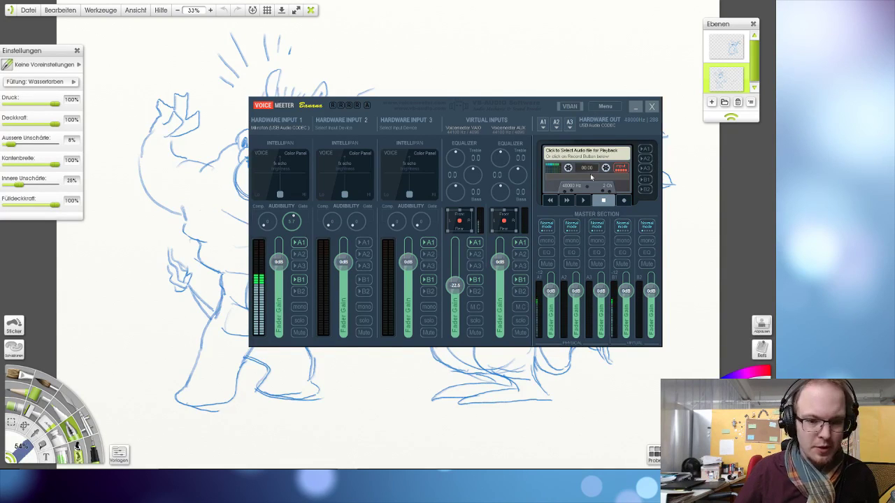
# - Close the donation notice and move the Voicemeeter Banana window off the drawing screen
pyautogui.moveTo(509, 107)
pyautogui.mouseDown()
pyautogui.moveTo(580, 133)
pyautogui.moveTo(573, 104)
pyautogui.mouseUp()
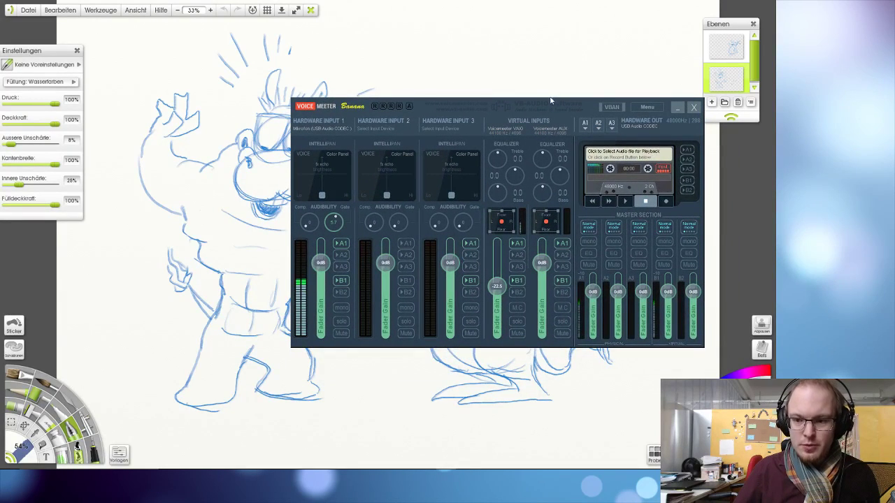
pyautogui.moveTo(545, 113); pyautogui.dragTo(516, 85)
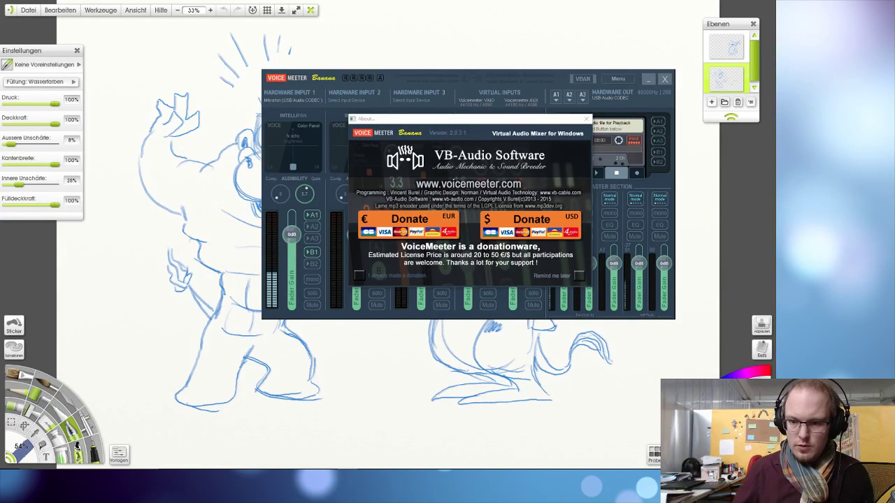
pyautogui.click(586, 118)
pyautogui.moveTo(519, 79)
pyautogui.mouseDown()
pyautogui.moveTo(556, 96)
pyautogui.moveTo(894, 98)
pyautogui.mouseUp()
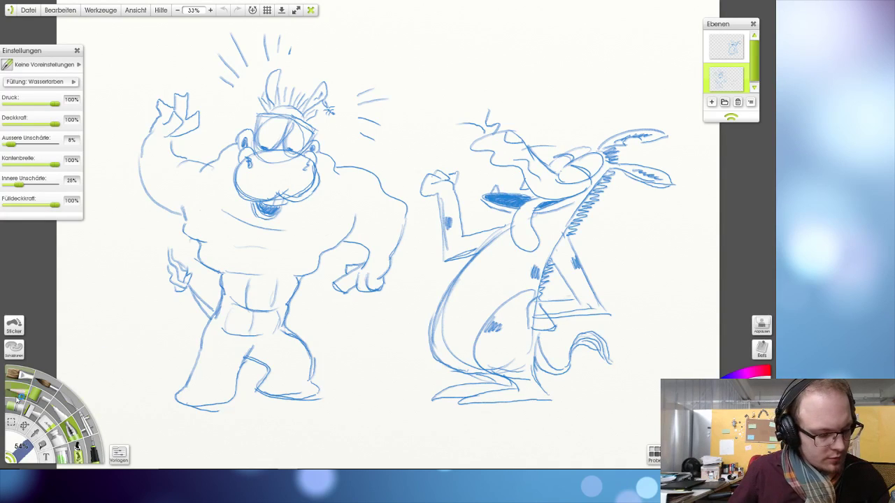
# - Launch Lazy Nezumi Pro and turn on its stroke processing with the smoothing - massive preset
pyautogui.press('super')
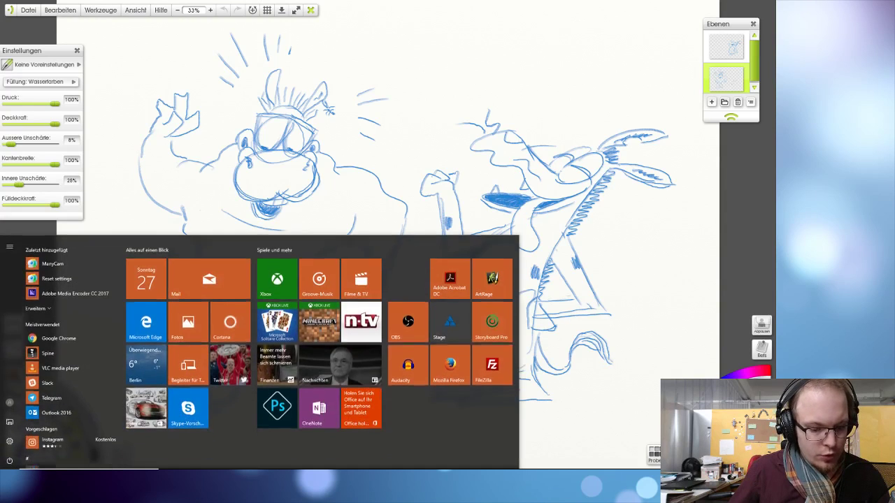
pyautogui.write('lazy')
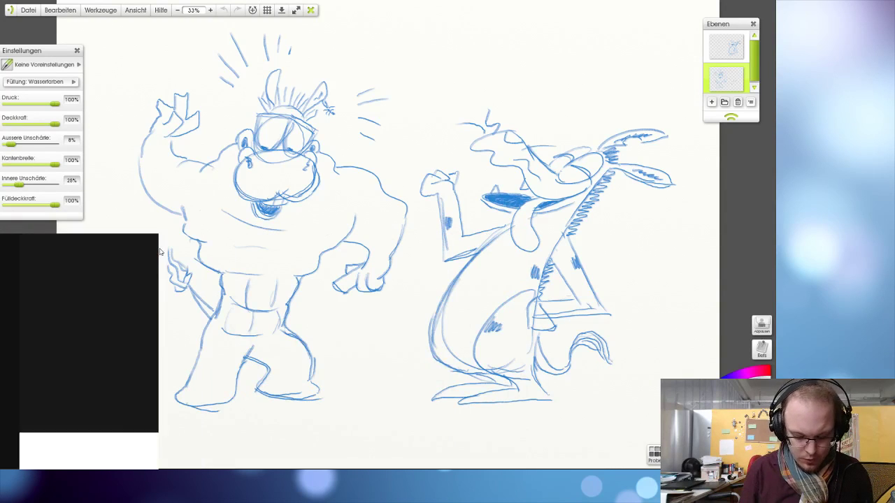
pyautogui.click(83, 277)
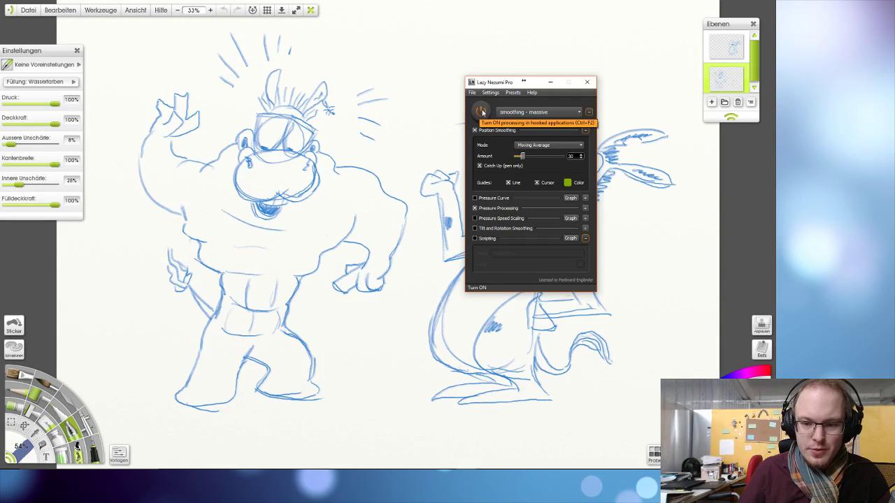
pyautogui.click(482, 112)
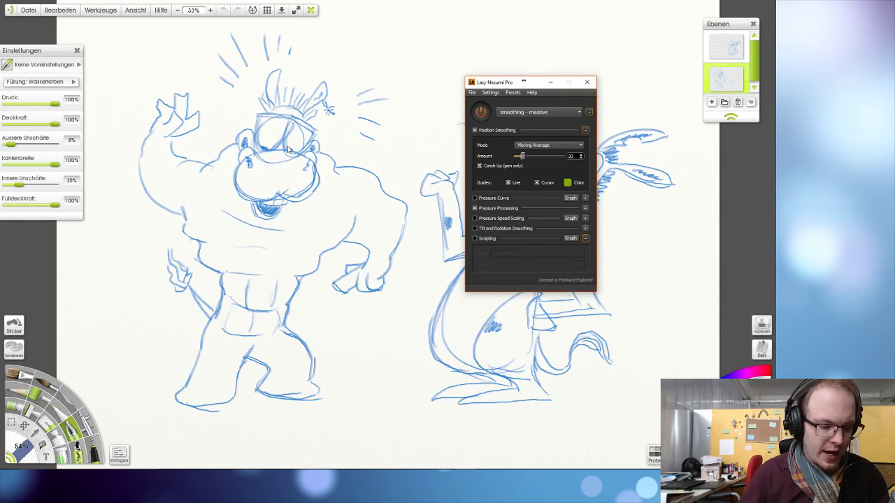
# - Return to the ink pen in ArtRage and add a new layer above the blue sketch layers
pyautogui.click(73, 432)
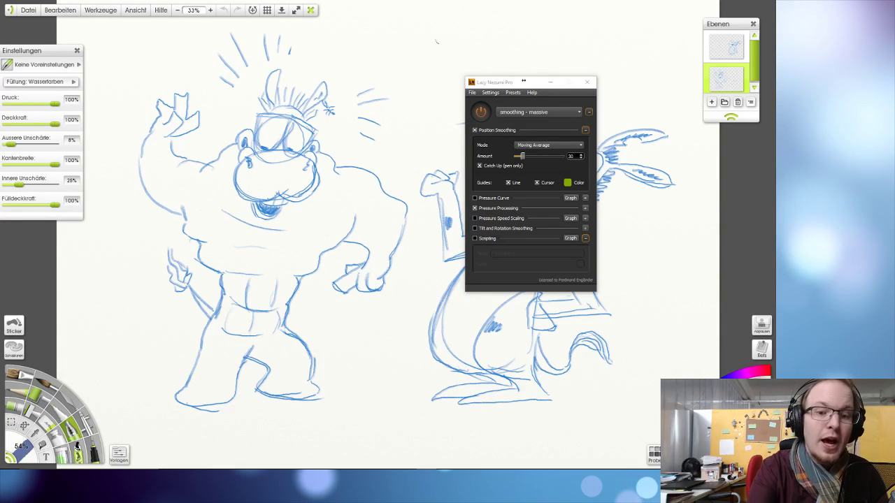
pyautogui.click(711, 102)
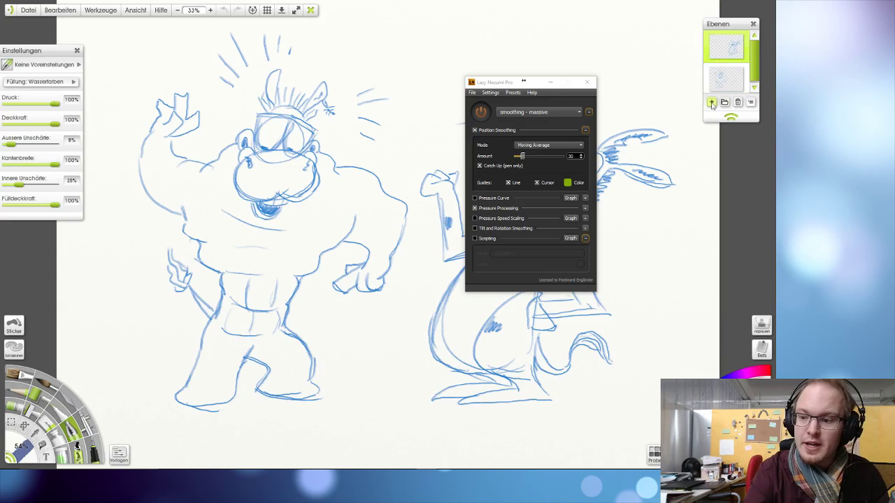
# - Try the stroke smoothing with freehand black curves around the hyena sketch, undoing each one
pyautogui.moveTo(417, 33); pyautogui.dragTo(418, 196)
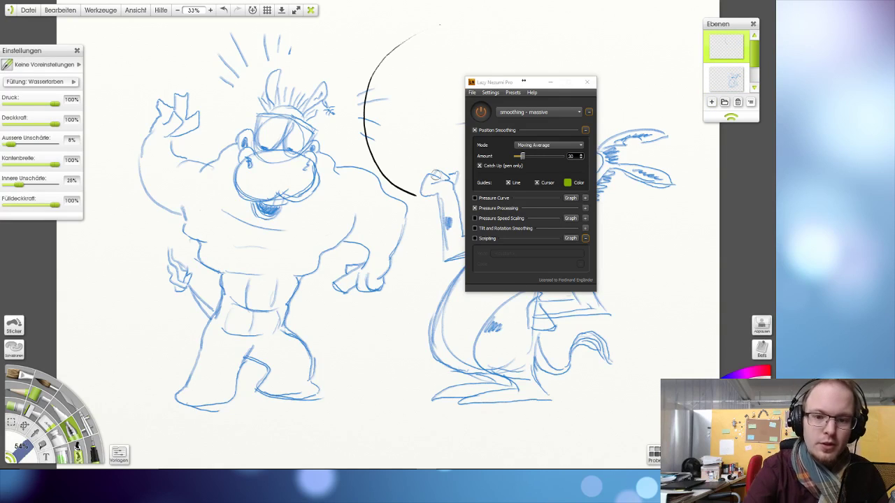
pyautogui.hotkey('ctrl', 'z')
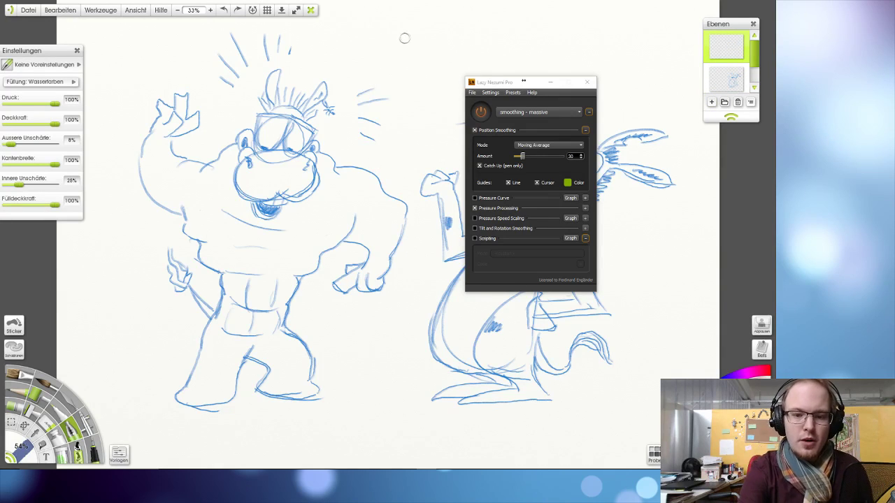
pyautogui.moveTo(403, 36)
pyautogui.mouseDown()
pyautogui.moveTo(414, 79)
pyautogui.moveTo(397, 134)
pyautogui.mouseUp()
pyautogui.hotkey('ctrl', 'z')
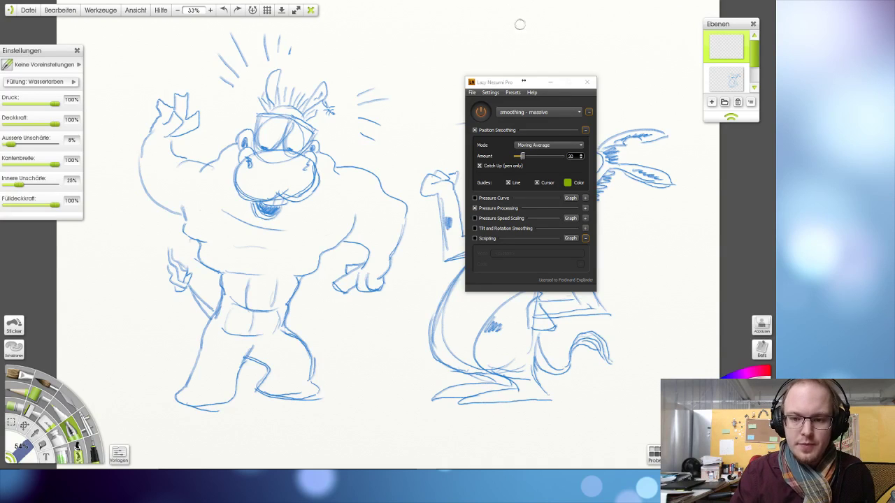
pyautogui.moveTo(492, 83); pyautogui.dragTo(660, 93)
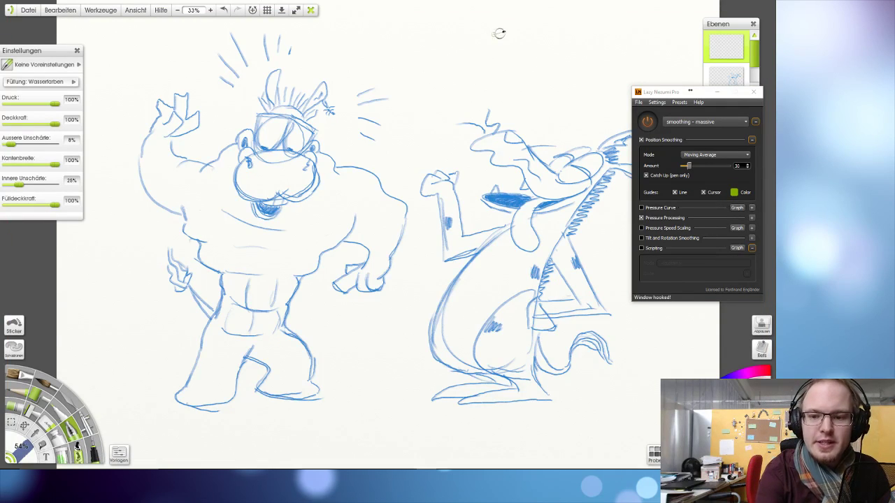
pyautogui.moveTo(500, 33)
pyautogui.mouseDown()
pyautogui.moveTo(446, 63)
pyautogui.moveTo(439, 79)
pyautogui.moveTo(458, 98)
pyautogui.moveTo(500, 84)
pyautogui.moveTo(556, 21)
pyautogui.moveTo(594, 41)
pyautogui.moveTo(573, 79)
pyautogui.moveTo(496, 90)
pyautogui.moveTo(404, 124)
pyautogui.moveTo(400, 154)
pyautogui.moveTo(421, 176)
pyautogui.moveTo(417, 248)
pyautogui.moveTo(413, 279)
pyautogui.moveTo(366, 349)
pyautogui.moveTo(377, 396)
pyautogui.moveTo(499, 418)
pyautogui.moveTo(619, 385)
pyautogui.moveTo(633, 348)
pyautogui.moveTo(597, 290)
pyautogui.moveTo(610, 217)
pyautogui.moveTo(598, 128)
pyautogui.moveTo(612, 62)
pyautogui.mouseUp()
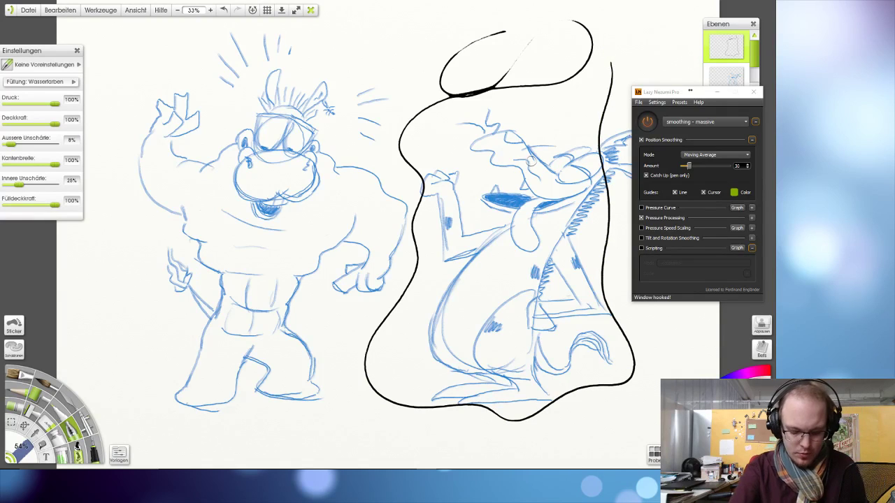
pyautogui.hotkey('ctrl', 'z')
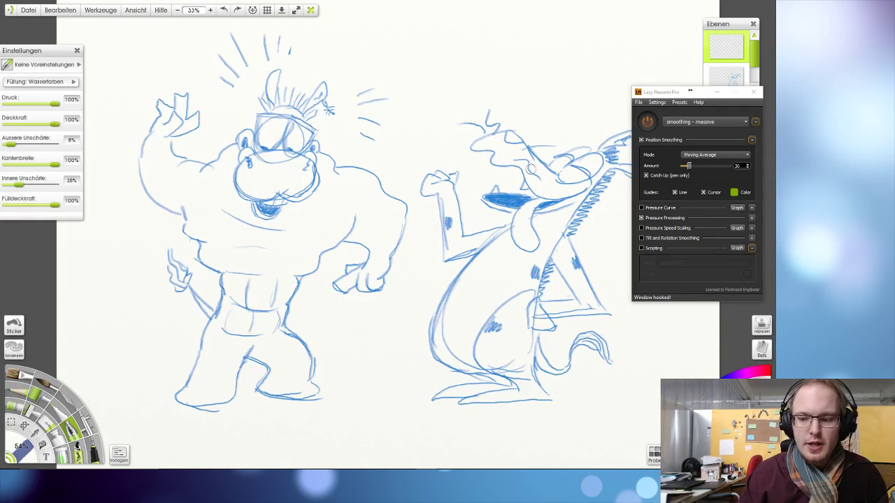
# - Move the Lazy Nezumi Pro window off the drawing screen
pyautogui.moveTo(655, 95); pyautogui.dragTo(494, 98)
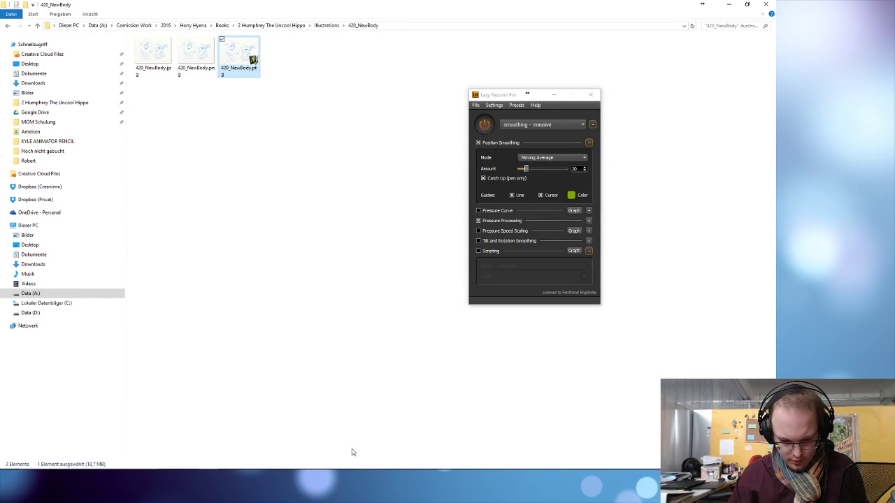
pyautogui.hotkey('ctrl', 'f')
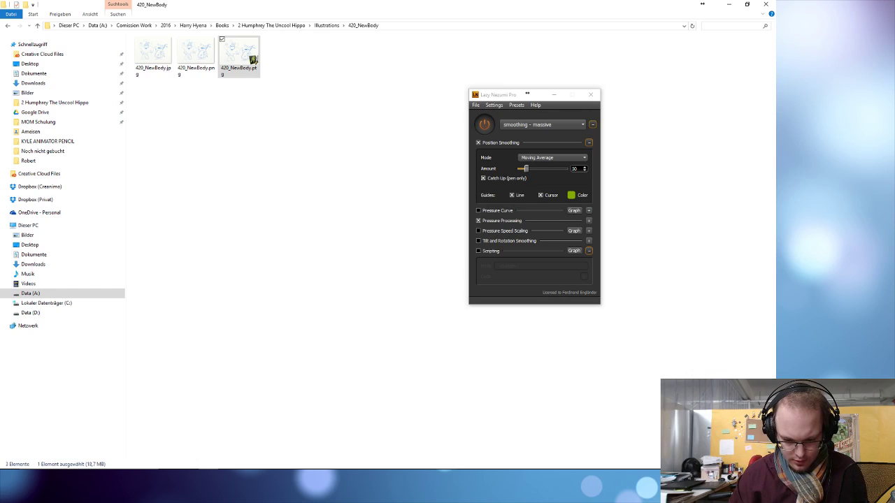
pyautogui.moveTo(494, 96); pyautogui.dragTo(894, 98)
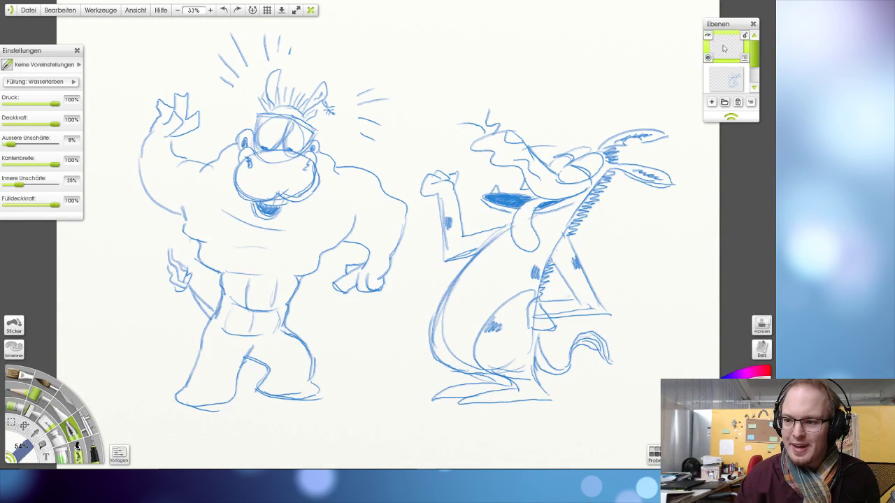
# - Ink the hippo's muzzle outline, one nostril and the start of the raised arm's shoulder in black on the new layer
pyautogui.click(753, 88)
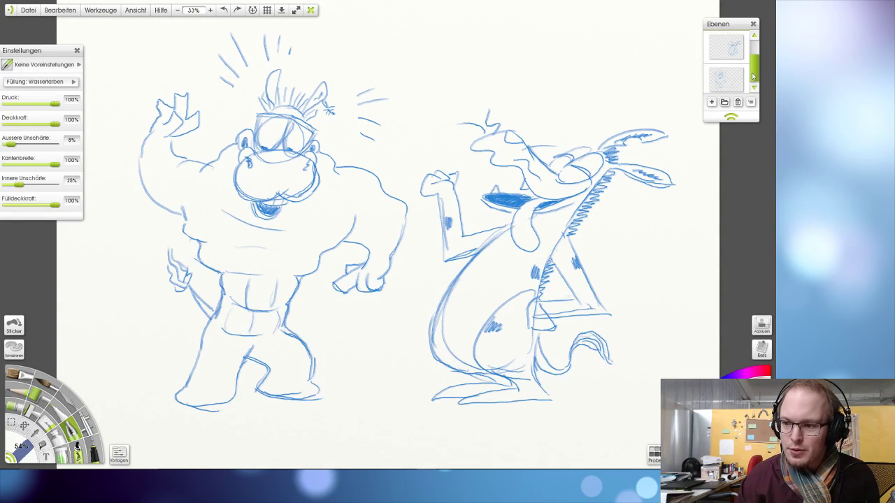
pyautogui.moveTo(752, 78); pyautogui.dragTo(751, 55)
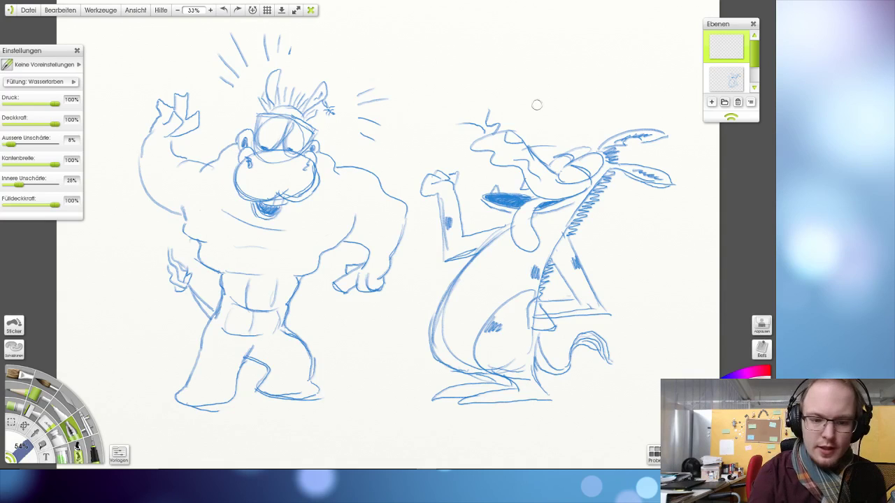
pyautogui.moveTo(239, 163)
pyautogui.mouseDown()
pyautogui.moveTo(232, 190)
pyautogui.moveTo(245, 203)
pyautogui.moveTo(310, 198)
pyautogui.moveTo(315, 164)
pyautogui.mouseUp()
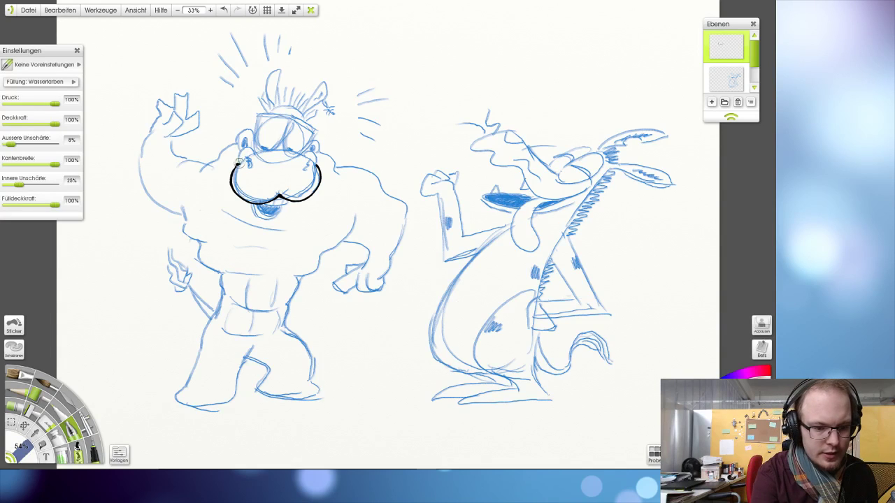
pyautogui.moveTo(239, 162)
pyautogui.mouseDown()
pyautogui.moveTo(240, 147)
pyautogui.moveTo(259, 148)
pyautogui.moveTo(250, 164)
pyautogui.moveTo(243, 149)
pyautogui.mouseUp()
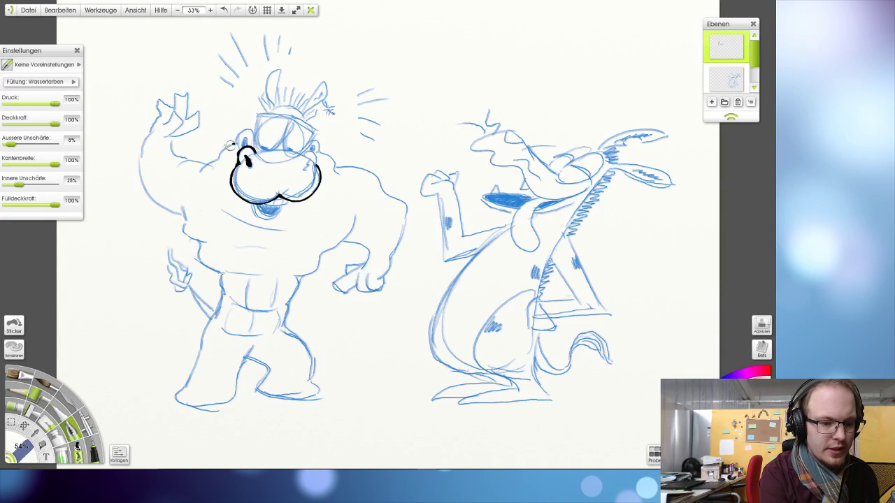
pyautogui.moveTo(229, 145); pyautogui.dragTo(217, 163)
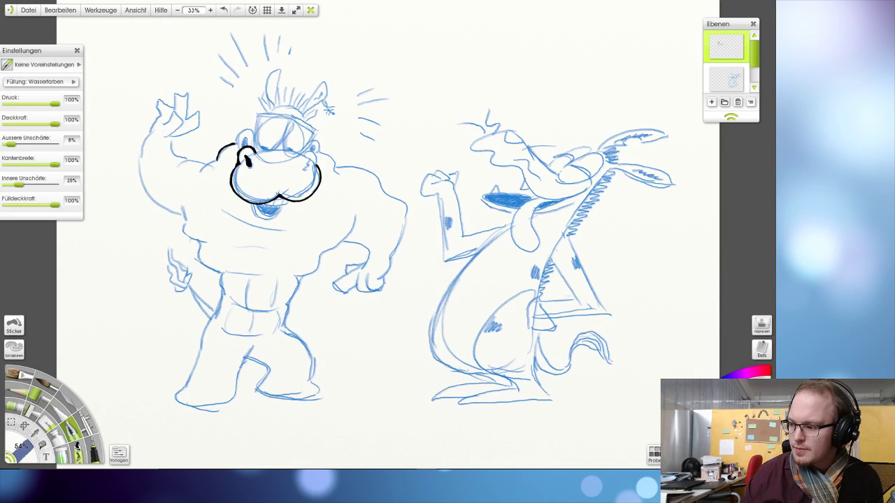
# - Close and reopen Voicemeeter Banana and move its window clear of the drawing
pyautogui.moveTo(894, 152)
pyautogui.mouseDown()
pyautogui.moveTo(755, 152)
pyautogui.moveTo(441, 125)
pyautogui.mouseUp()
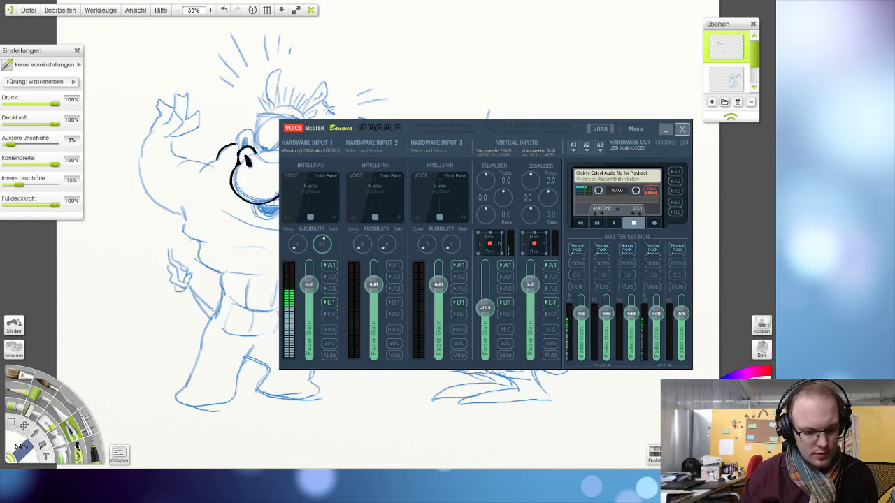
pyautogui.click(681, 128)
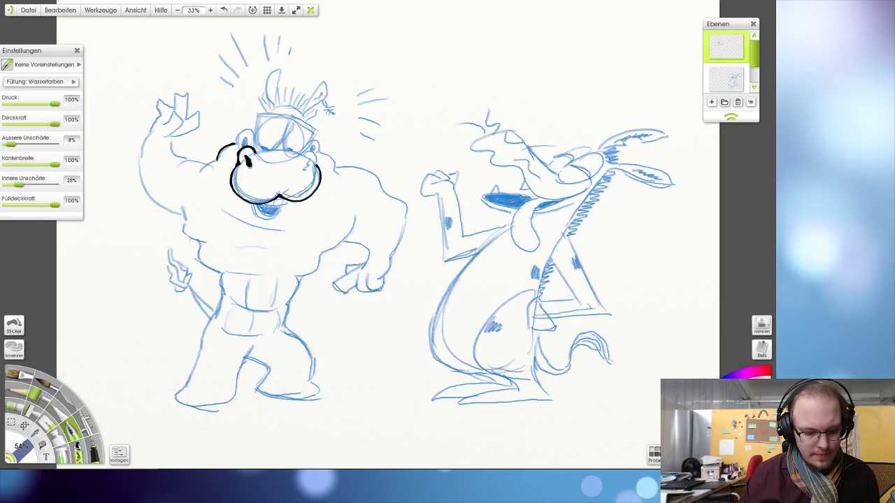
pyautogui.press('super')
pyautogui.write('voice')
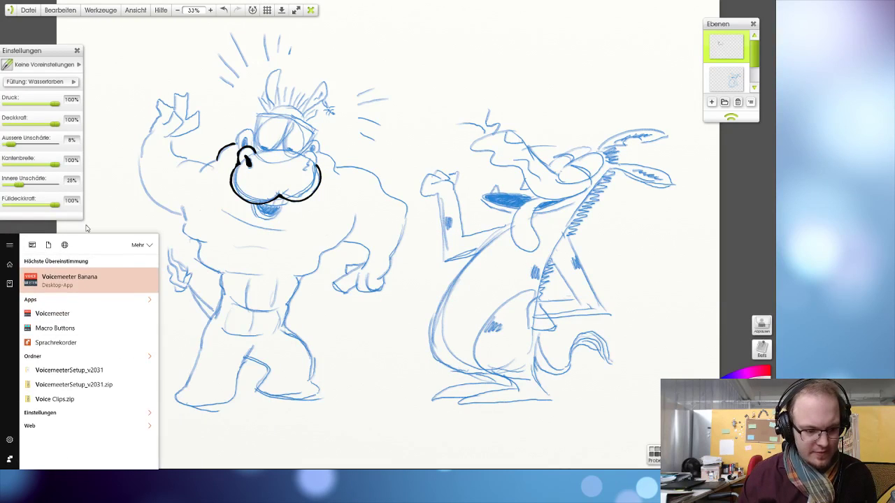
pyautogui.click(101, 277)
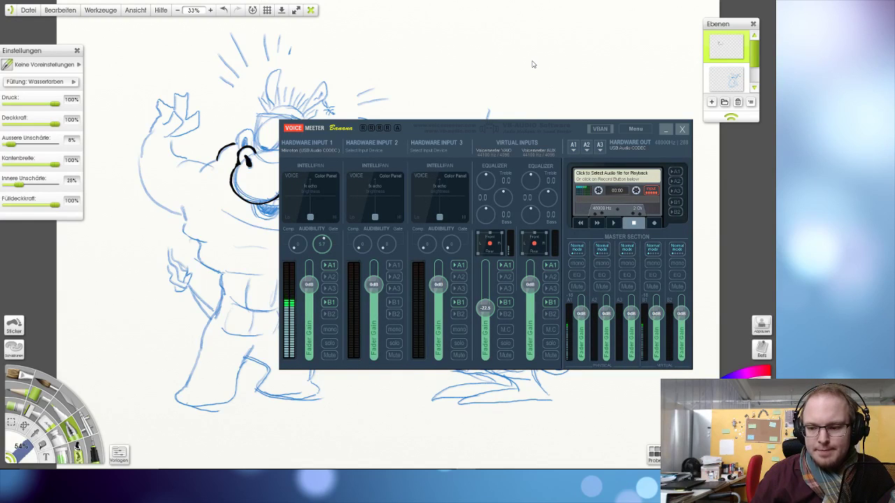
pyautogui.moveTo(510, 125); pyautogui.dragTo(893, 78)
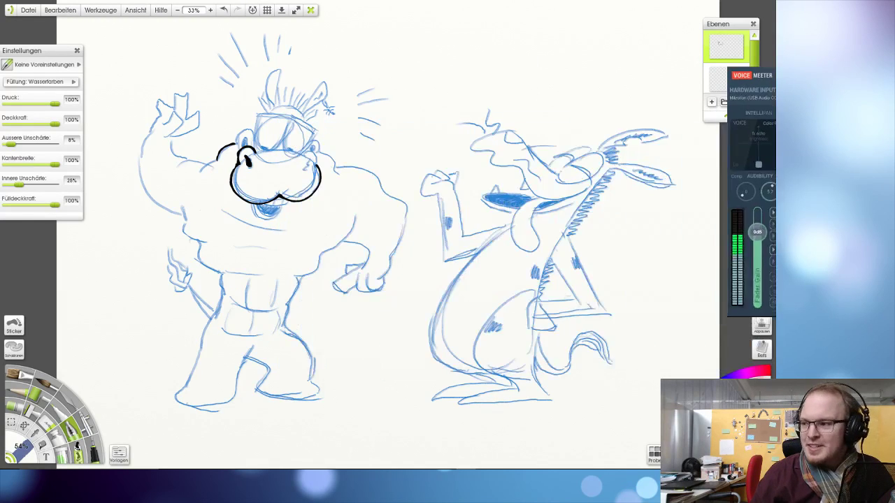
# - Ink the shoulder curve running toward the hippo's raised arm and the sloping neck line on the other side of the muzzle in black
pyautogui.click(219, 161)
pyautogui.moveTo(223, 160); pyautogui.dragTo(199, 171)
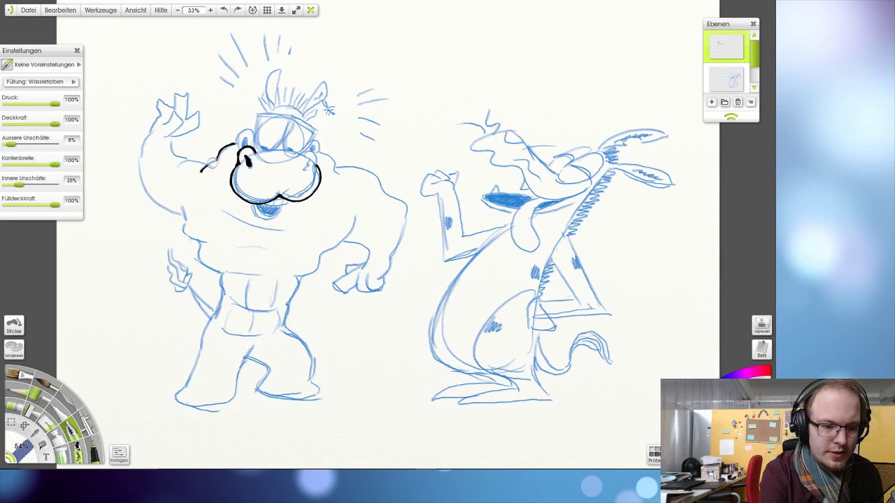
pyautogui.moveTo(213, 162); pyautogui.dragTo(222, 160)
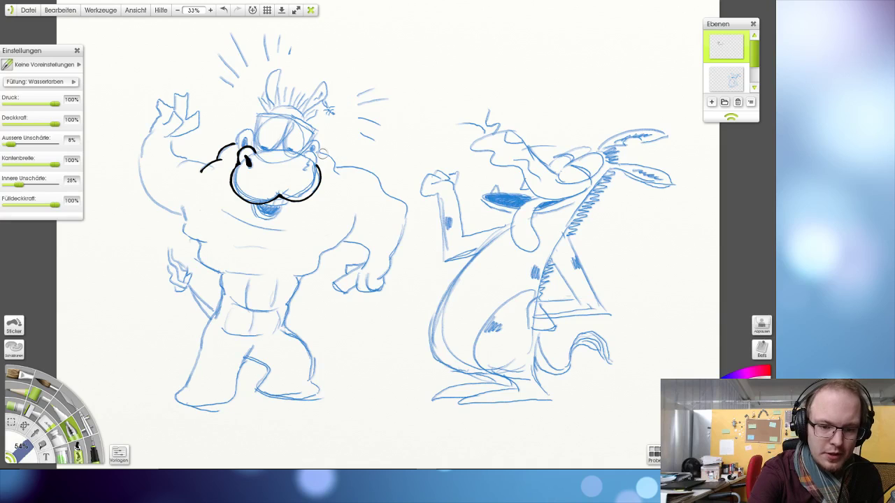
pyautogui.moveTo(318, 151); pyautogui.dragTo(340, 172)
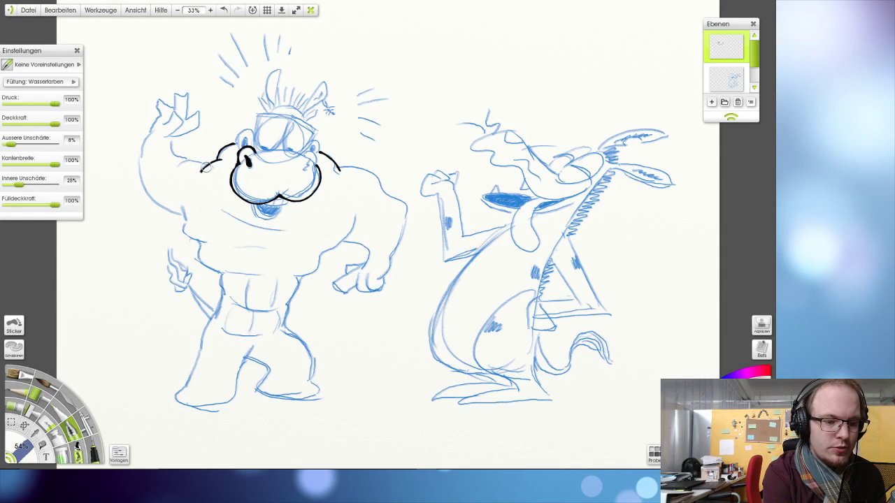
# - Ink the inner contour of the hippo's raised arm from the shoulder along the biceps up to the forearm, undoing unsuccessful strokes
pyautogui.moveTo(205, 168)
pyautogui.mouseDown()
pyautogui.moveTo(174, 165)
pyautogui.moveTo(229, 135)
pyautogui.moveTo(175, 163)
pyautogui.moveTo(207, 165)
pyautogui.moveTo(178, 160)
pyautogui.mouseUp()
pyautogui.hotkey('ctrl', 'z')
pyautogui.hotkey('ctrl', 'z')
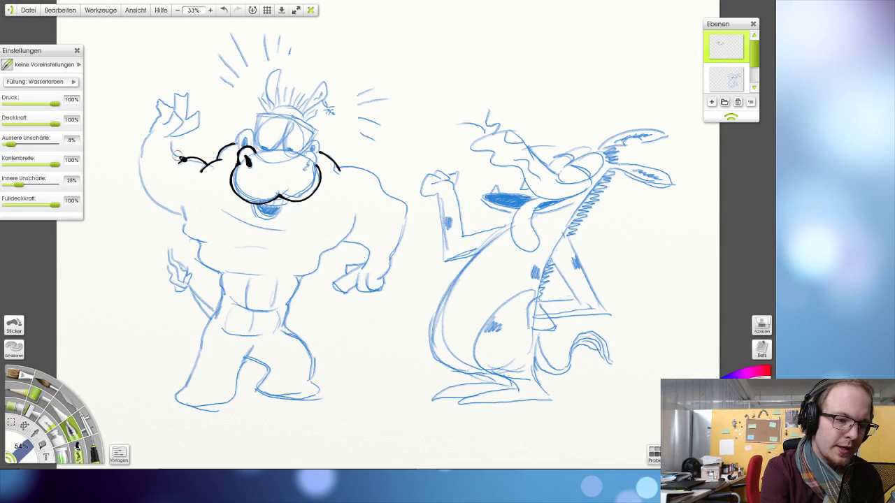
pyautogui.moveTo(178, 155)
pyautogui.mouseDown()
pyautogui.moveTo(172, 138)
pyautogui.moveTo(178, 157)
pyautogui.mouseUp()
pyautogui.hotkey('ctrl', 'z')
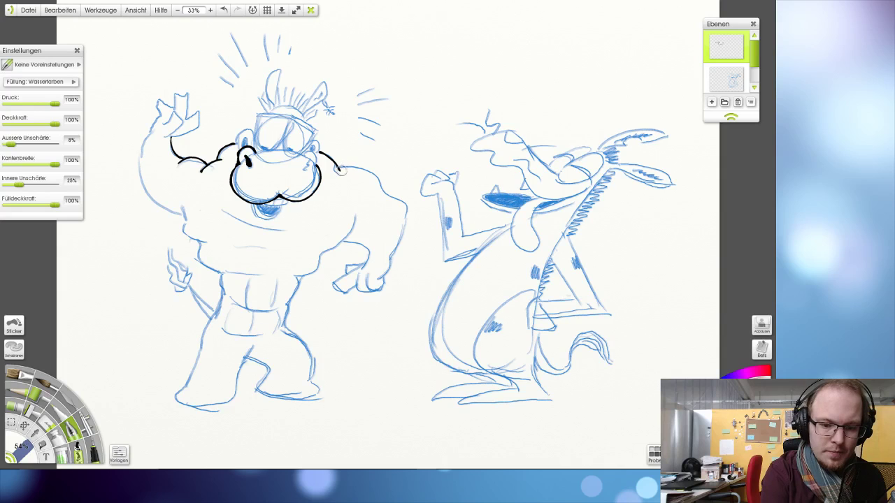
# - Ink the upper edge of the lowered arm's shoulder in black, and undo the extra curve drawn beneath it
pyautogui.moveTo(356, 168); pyautogui.dragTo(362, 169)
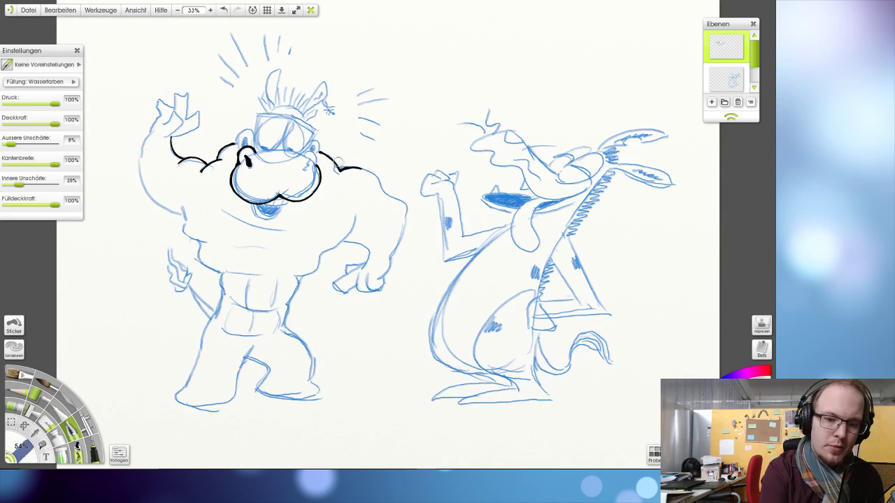
pyautogui.hotkey('ctrl', 'z')
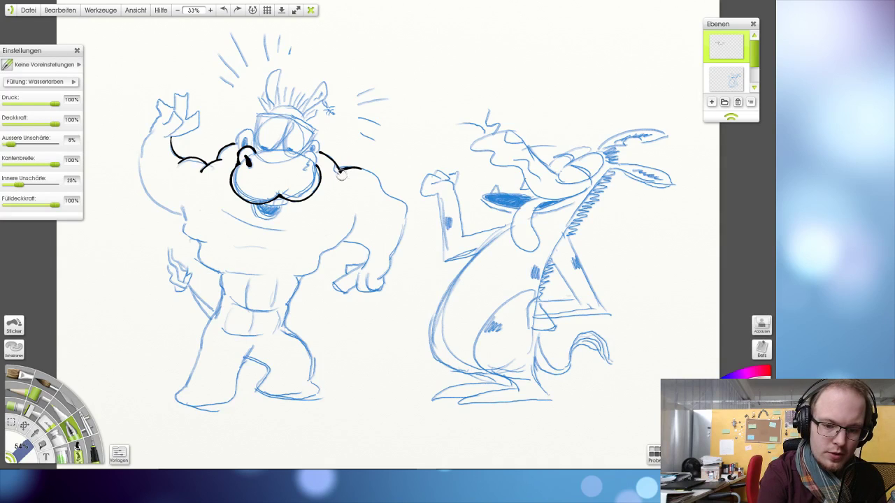
pyautogui.moveTo(350, 173); pyautogui.dragTo(359, 191)
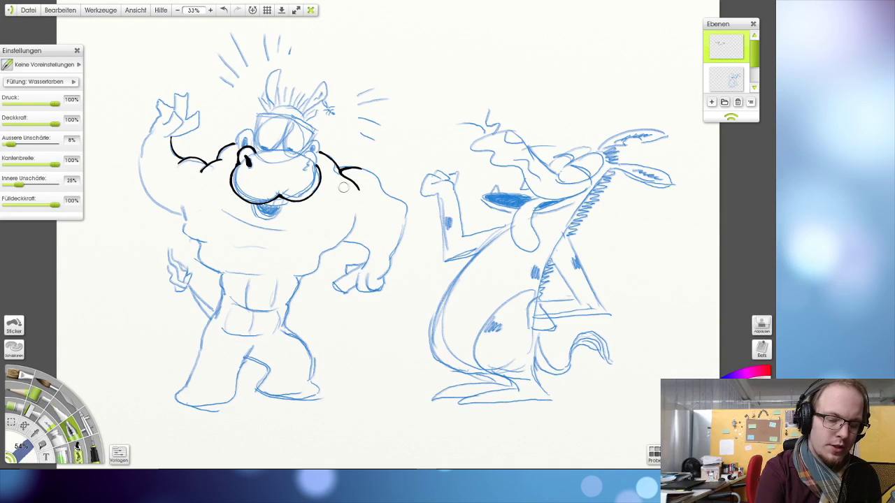
pyautogui.hotkey('ctrl', 'z')
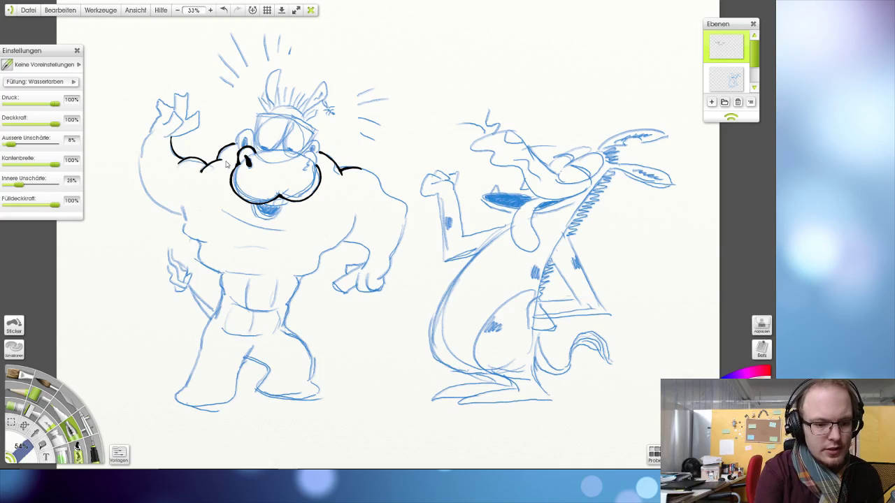
# - Try erasing and redrawing the line junction at the raised arm's shoulder, and undo those changes
pyautogui.press('e')
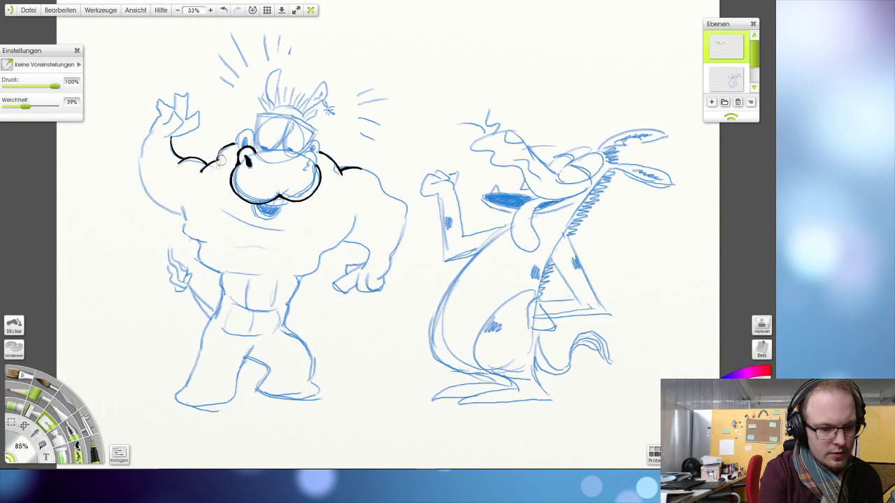
pyautogui.press('p')
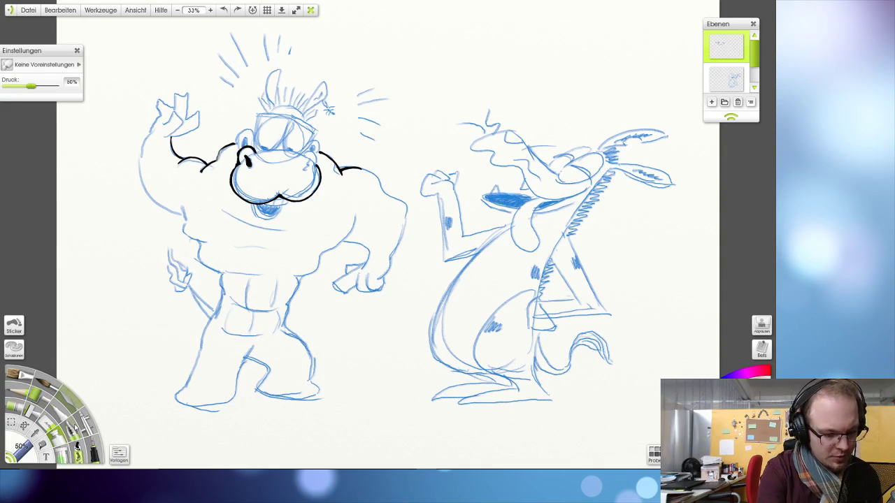
pyautogui.click(75, 428)
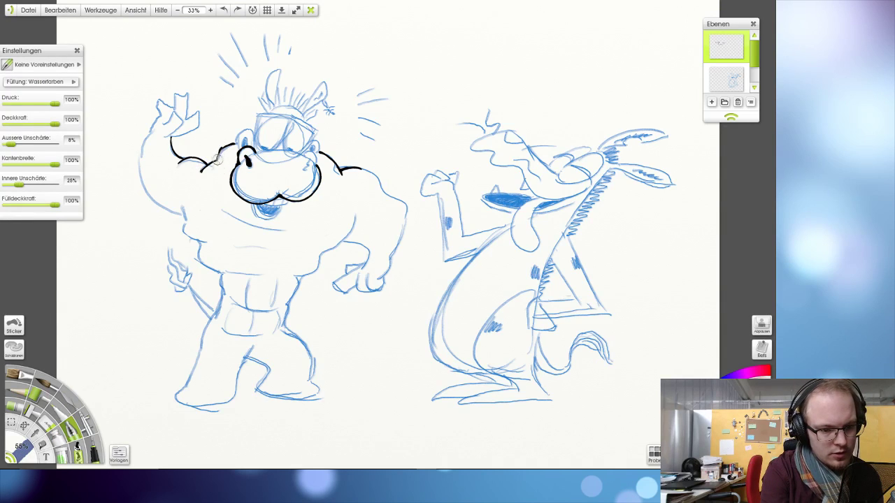
pyautogui.moveTo(217, 159)
pyautogui.mouseDown()
pyautogui.moveTo(215, 172)
pyautogui.moveTo(214, 164)
pyautogui.mouseUp()
pyautogui.hotkey('ctrl', 'z')
pyautogui.hotkey('ctrl', 'z')
pyautogui.hotkey('ctrl', 'z')
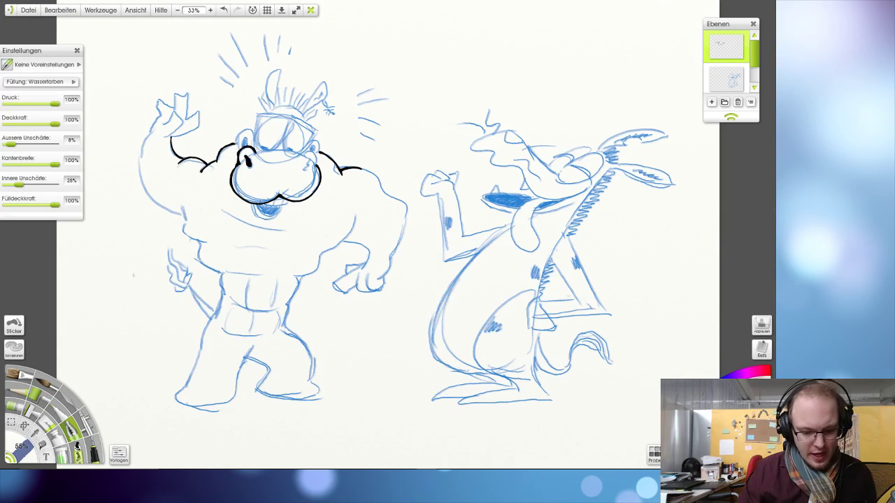
# - Search for and open Task Manager to check the CPU load, and move its window off the drawing
pyautogui.press('super')
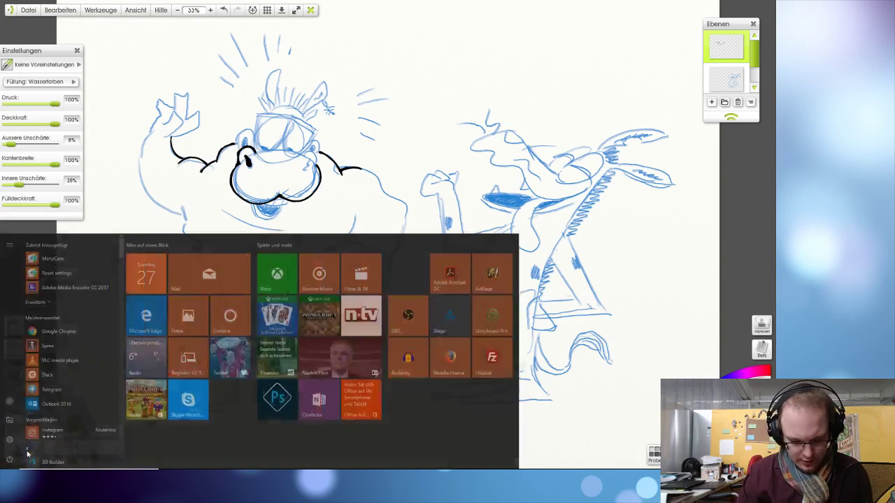
pyautogui.write('task')
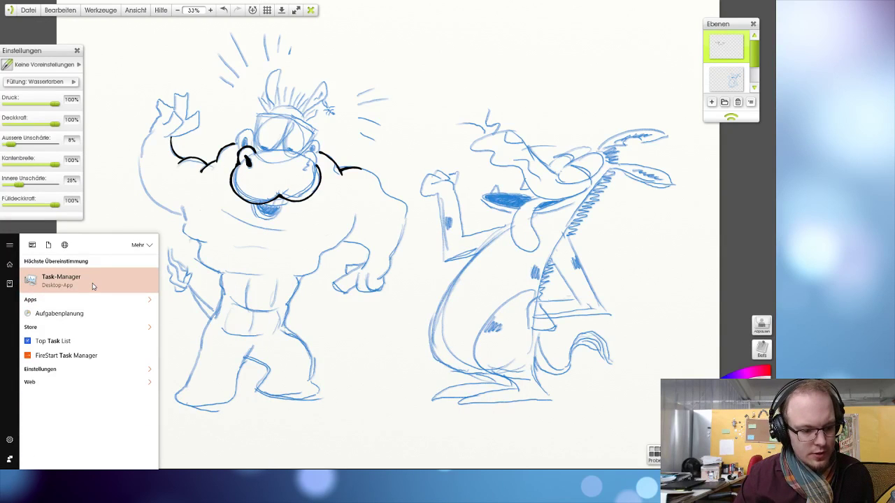
pyautogui.click(93, 286)
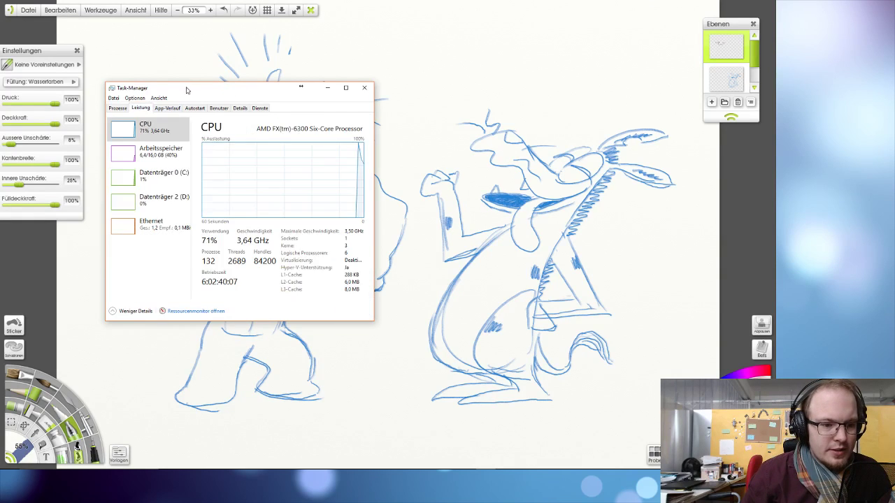
pyautogui.moveTo(207, 82); pyautogui.dragTo(209, 83)
pyautogui.click(364, 85)
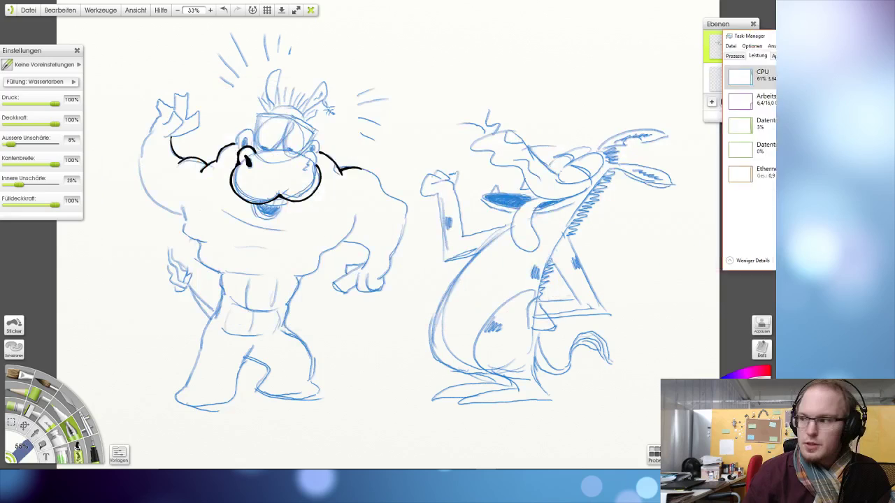
pyautogui.moveTo(724, 82)
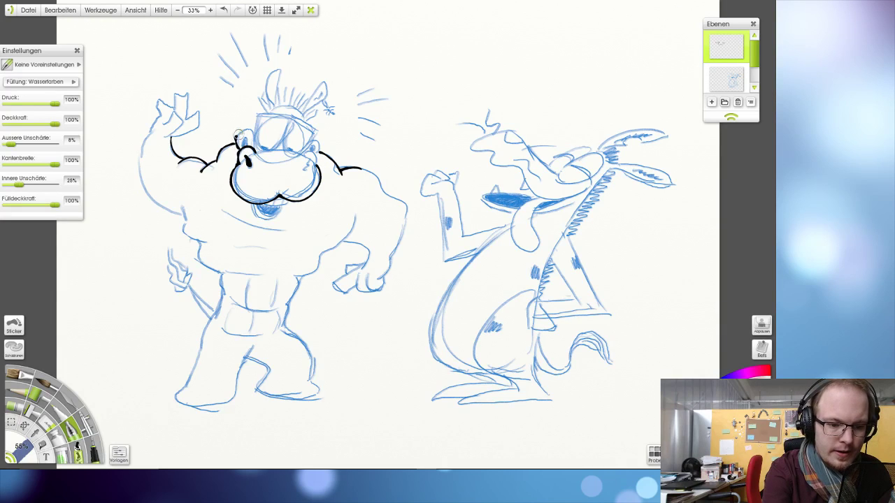
# - Ink the small rounded shape above the nostril, beside the hippo's eye, in black
pyautogui.moveTo(237, 135)
pyautogui.mouseDown()
pyautogui.moveTo(248, 130)
pyautogui.moveTo(268, 144)
pyautogui.mouseUp()
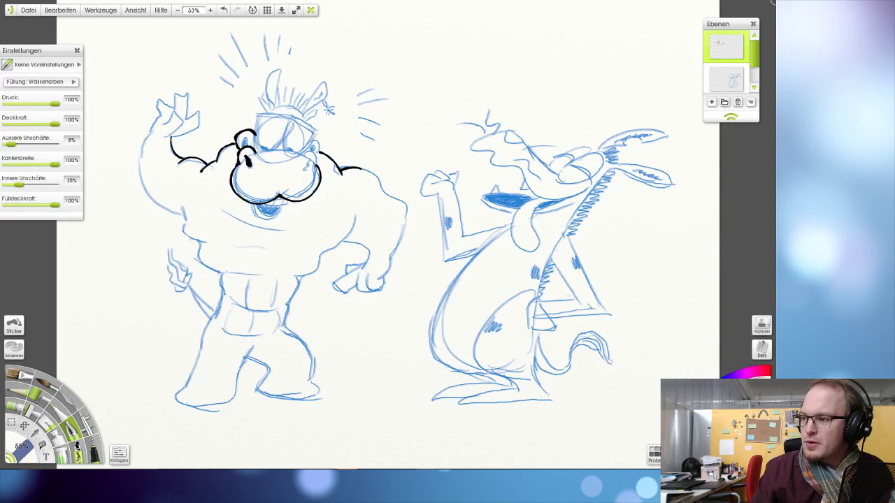
# - Bring Task Manager back over the drawing to check the CPU usage, and minimize it
pyautogui.hotkey('ctrl', 'shift', 'Escape')
pyautogui.moveTo(621, 107); pyautogui.dragTo(480, 66)
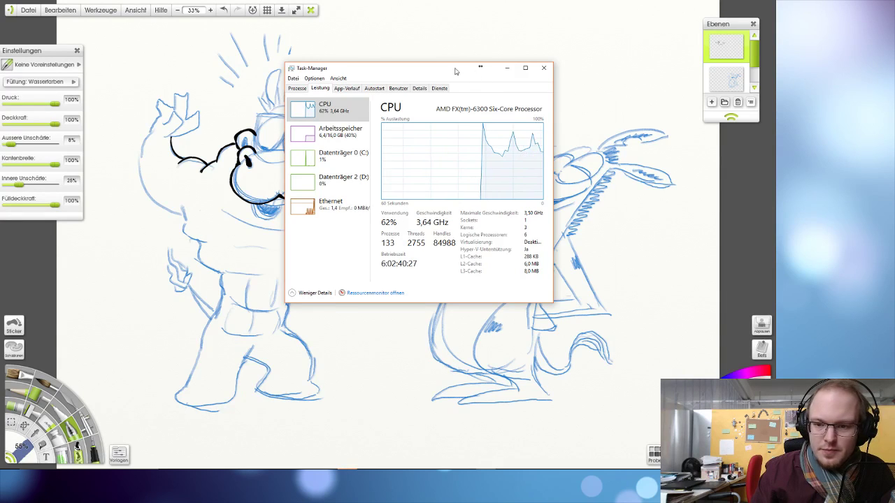
pyautogui.click(507, 68)
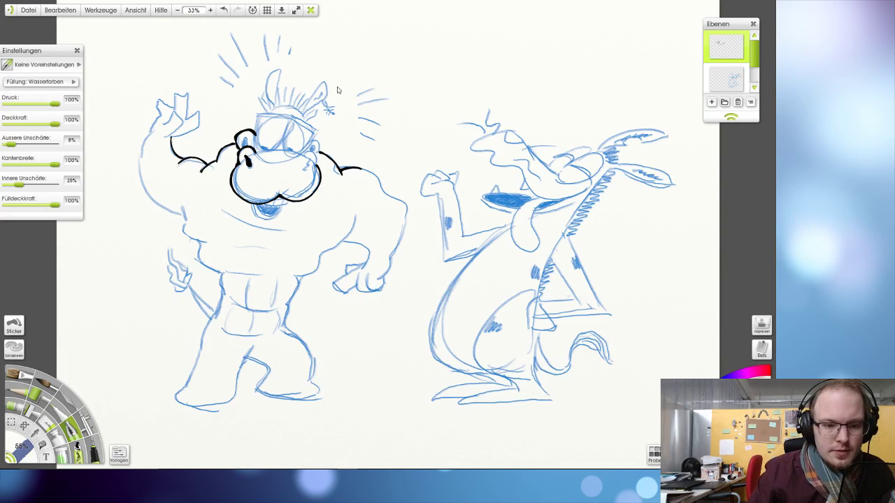
# - Fill the inside of the small rounded shape beside the hippo's eye with a thick black stroke
pyautogui.moveTo(246, 148); pyautogui.dragTo(244, 144)
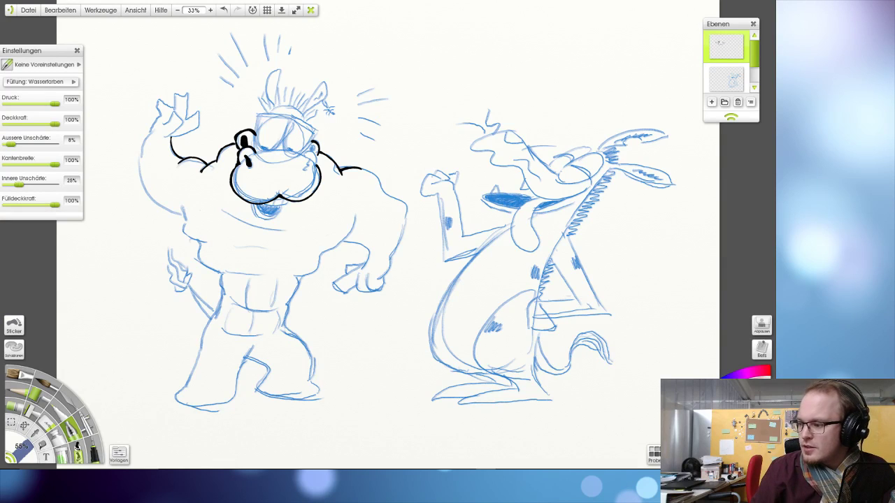
# - Switch to Voicemeeter Banana, bring its window fully onto the screen and close it
pyautogui.hotkey('alt', 'Tab')
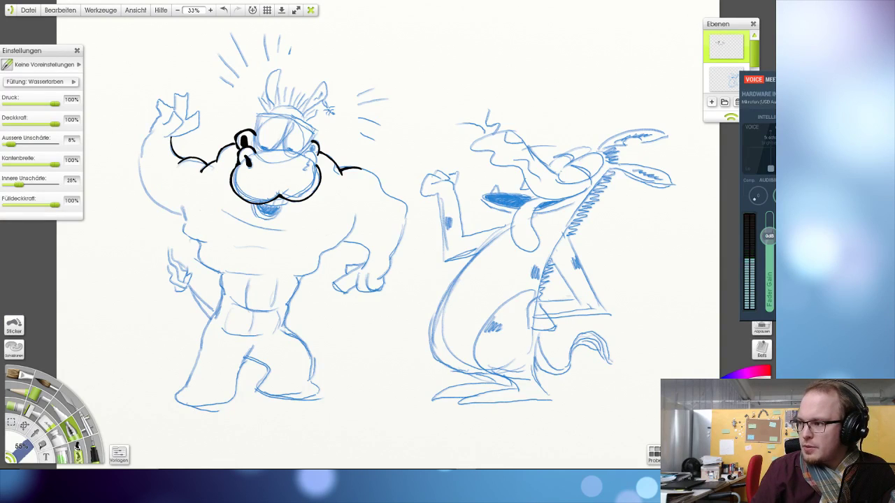
pyautogui.hotkey('alt', 'Tab')
pyautogui.moveTo(894, 94)
pyautogui.mouseDown()
pyautogui.moveTo(650, 118)
pyautogui.moveTo(462, 89)
pyautogui.mouseUp()
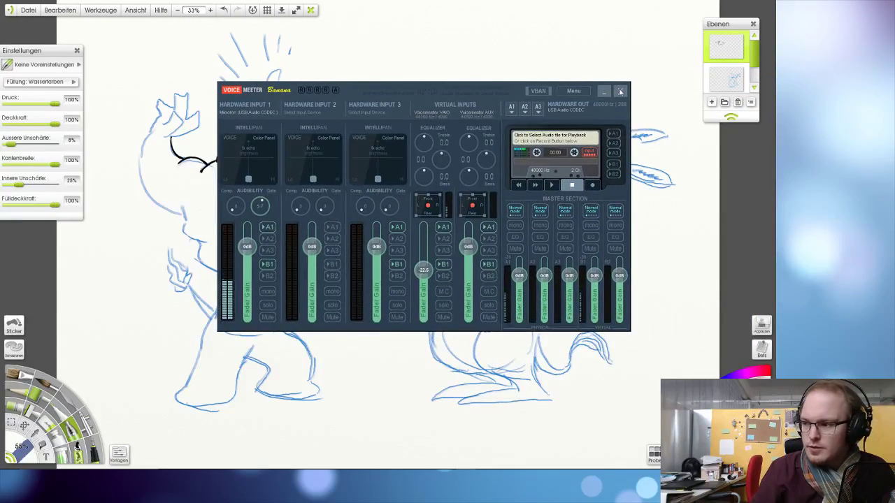
pyautogui.click(619, 91)
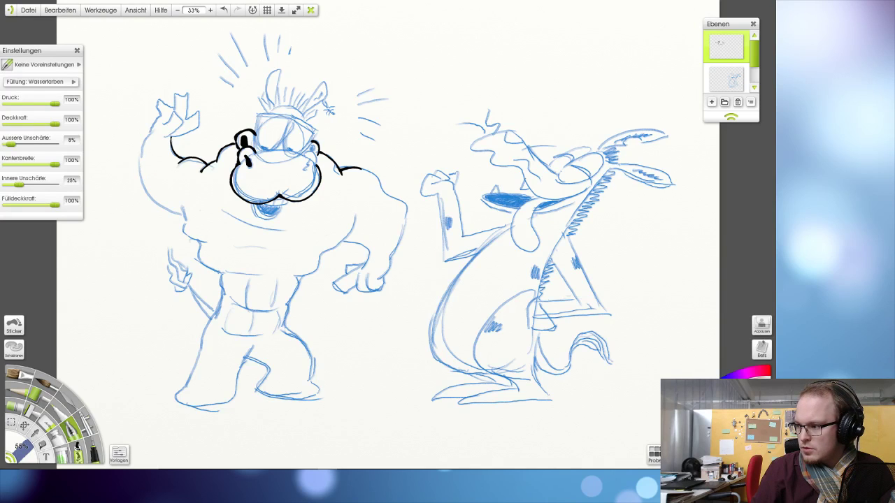
# - Set the USB Audio CODEC speakers as the default playback device in the Windows sound settings, and close the Sound window
pyautogui.click(628, 478)
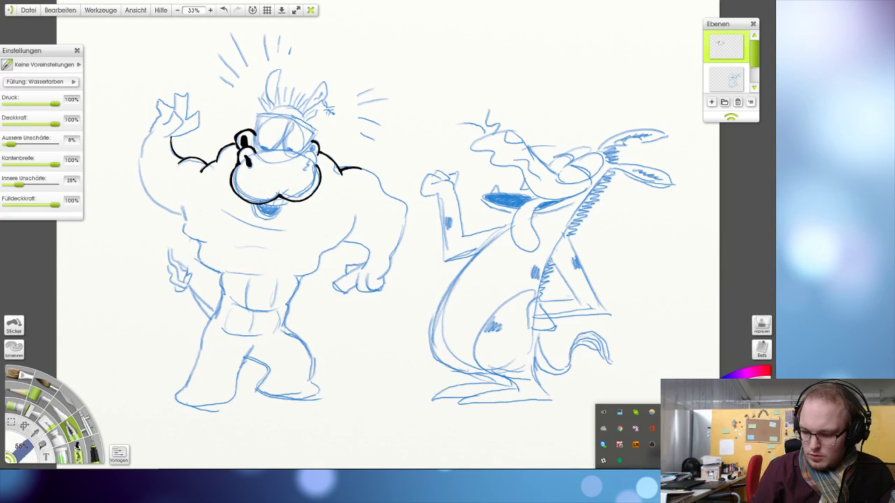
pyautogui.click(703, 477)
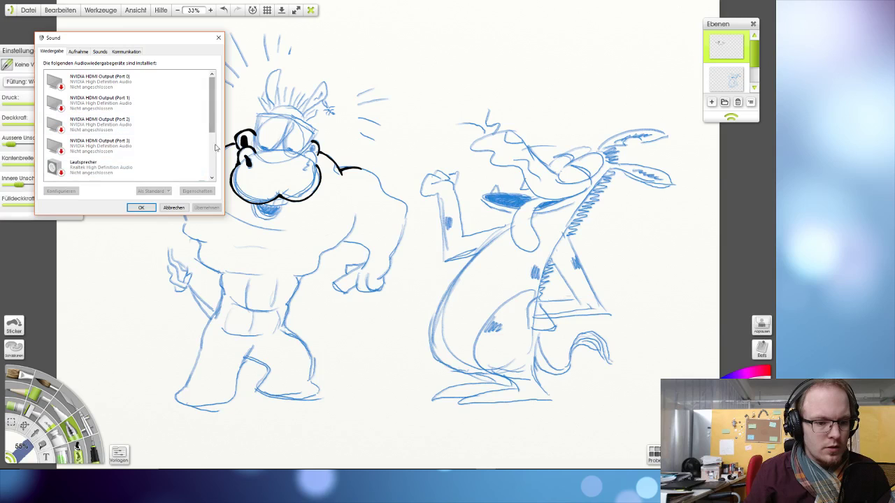
pyautogui.scroll(-2, 207, 119)
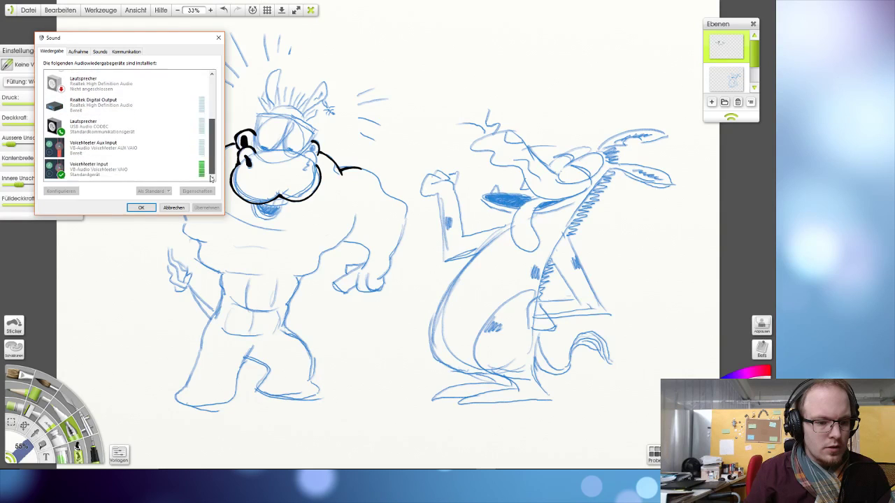
pyautogui.click(111, 127)
pyautogui.rightClick(111, 128)
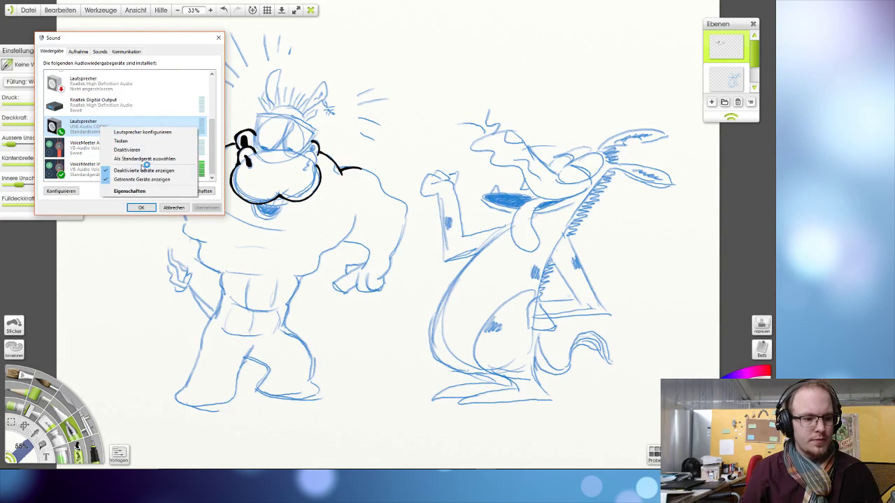
pyautogui.click(144, 160)
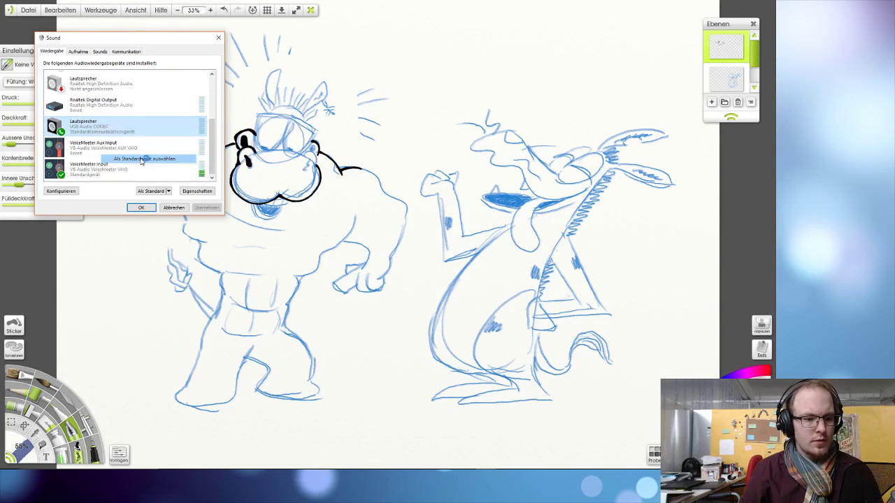
pyautogui.click(218, 38)
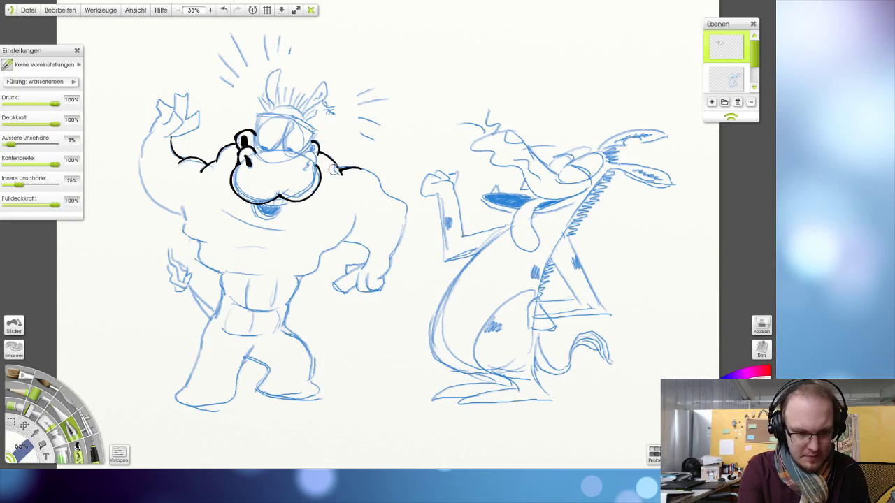
# - Undo the black strokes beside the hippo's eyes, and try another stroke near the raised arm's shoulder, undoing it too
pyautogui.hotkey('ctrl', 'z')
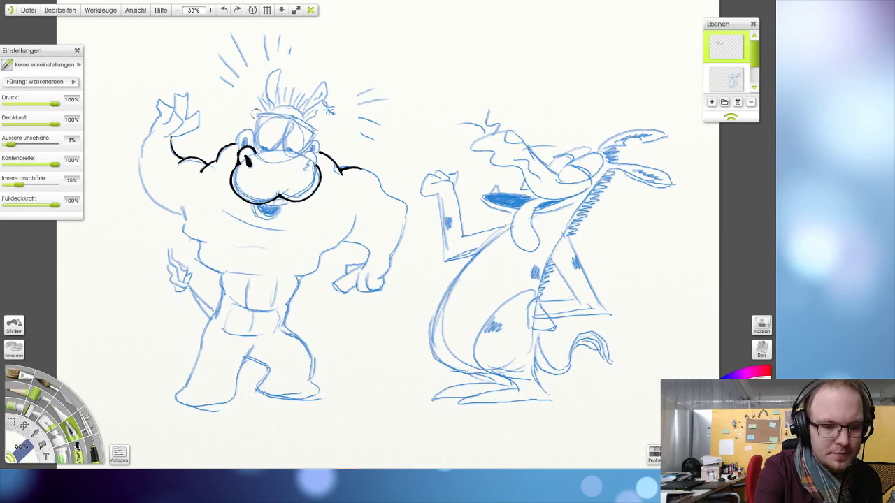
pyautogui.moveTo(255, 116)
pyautogui.mouseDown()
pyautogui.moveTo(254, 138)
pyautogui.moveTo(258, 114)
pyautogui.moveTo(215, 162)
pyautogui.mouseUp()
pyautogui.hotkey('ctrl', 'z')
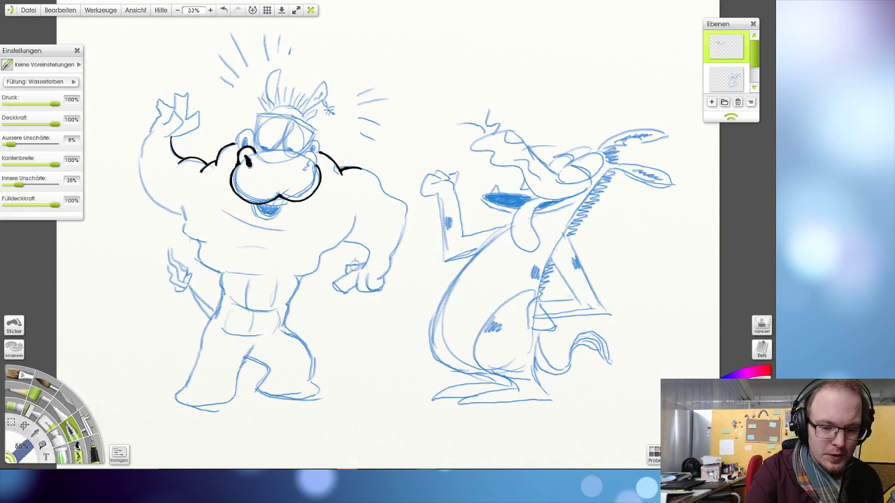
# - Ink the hippo's torso outline below the raised arm in black, from the armpit inward under the chest, undoing unsuccessful strokes
pyautogui.moveTo(181, 205)
pyautogui.mouseDown()
pyautogui.moveTo(193, 231)
pyautogui.moveTo(183, 212)
pyautogui.moveTo(183, 233)
pyautogui.moveTo(185, 218)
pyautogui.moveTo(183, 233)
pyautogui.moveTo(199, 242)
pyautogui.moveTo(184, 216)
pyautogui.moveTo(185, 235)
pyautogui.moveTo(229, 249)
pyautogui.mouseUp()
pyautogui.hotkey('ctrl', 'z')
pyautogui.hotkey('ctrl', 'z')
pyautogui.hotkey('ctrl', 'z')
pyautogui.hotkey('ctrl', 'z')
pyautogui.hotkey('ctrl', 'z')
pyautogui.hotkey('ctrl', 'z')
pyautogui.moveTo(184, 216)
pyautogui.mouseDown()
pyautogui.moveTo(183, 235)
pyautogui.moveTo(214, 245)
pyautogui.mouseUp()
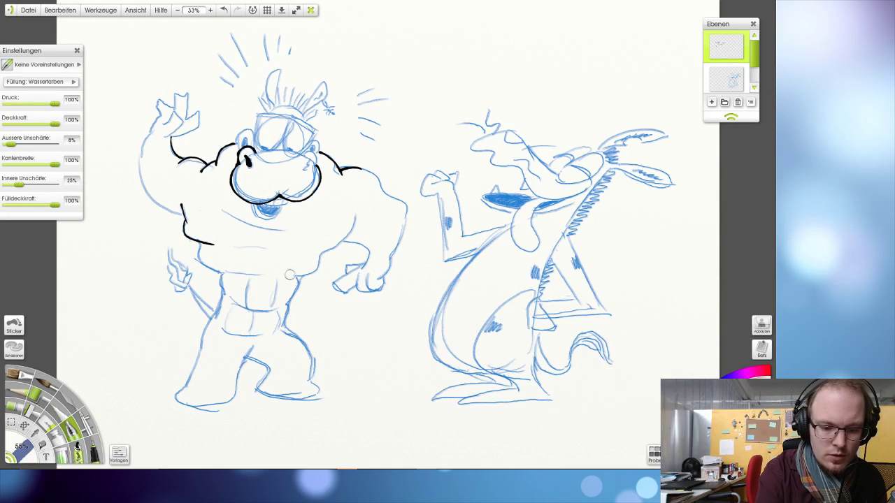
# - Ink the lower chest edge on the lowered-arm side in black, curving up to the armpit, undoing unsuccessful strokes
pyautogui.moveTo(288, 277)
pyautogui.mouseDown()
pyautogui.moveTo(321, 267)
pyautogui.moveTo(311, 274)
pyautogui.moveTo(340, 243)
pyautogui.moveTo(309, 250)
pyautogui.moveTo(328, 254)
pyautogui.moveTo(320, 237)
pyautogui.mouseUp()
pyautogui.hotkey('ctrl', 'z')
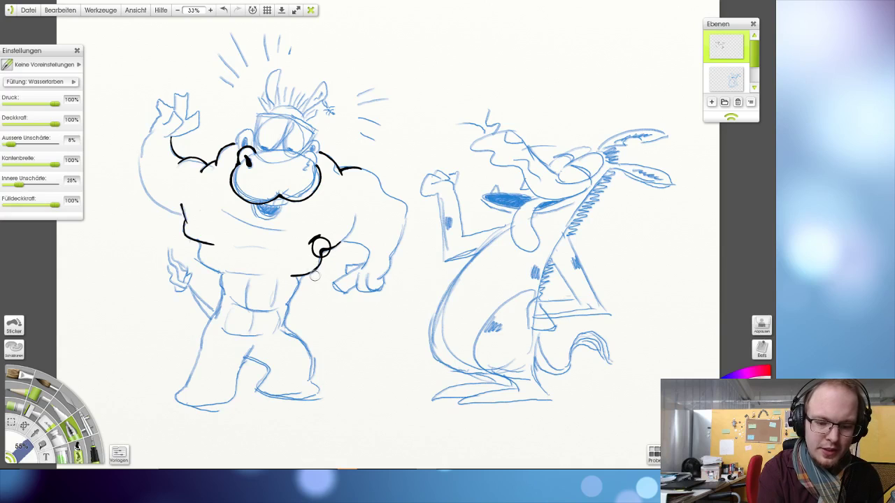
pyautogui.hotkey('ctrl', 'z')
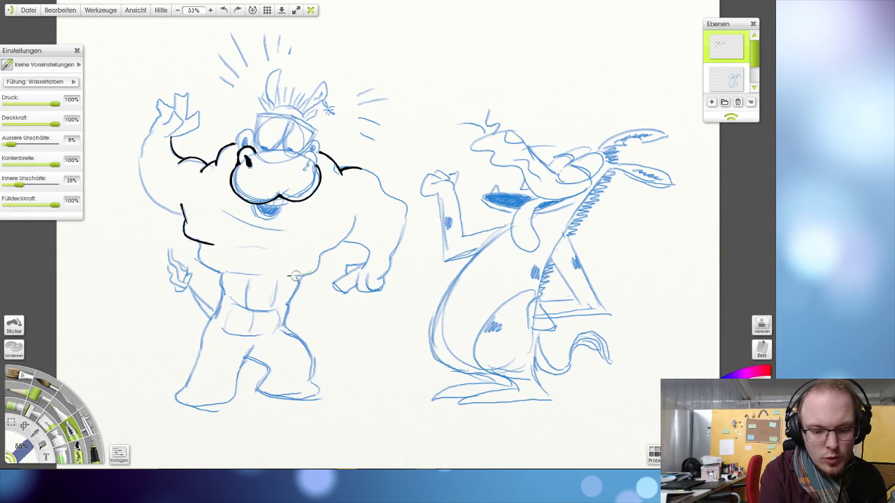
pyautogui.moveTo(318, 255); pyautogui.dragTo(288, 275)
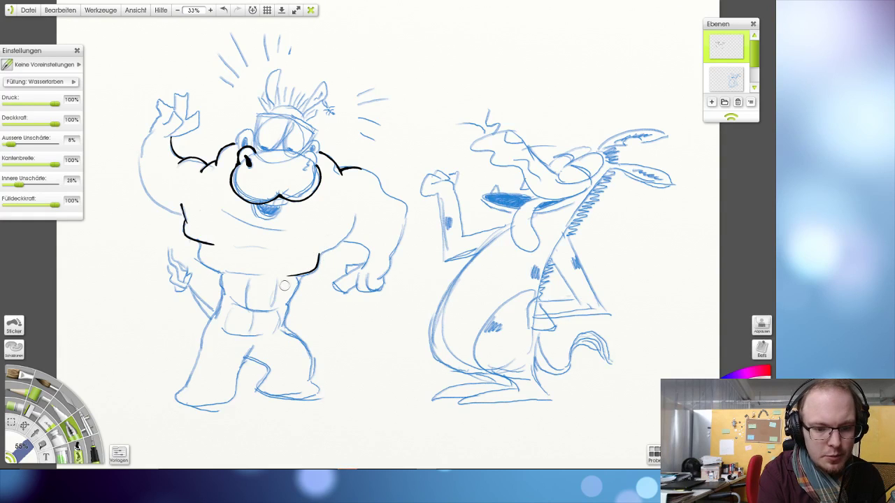
pyautogui.hotkey('ctrl', 'z')
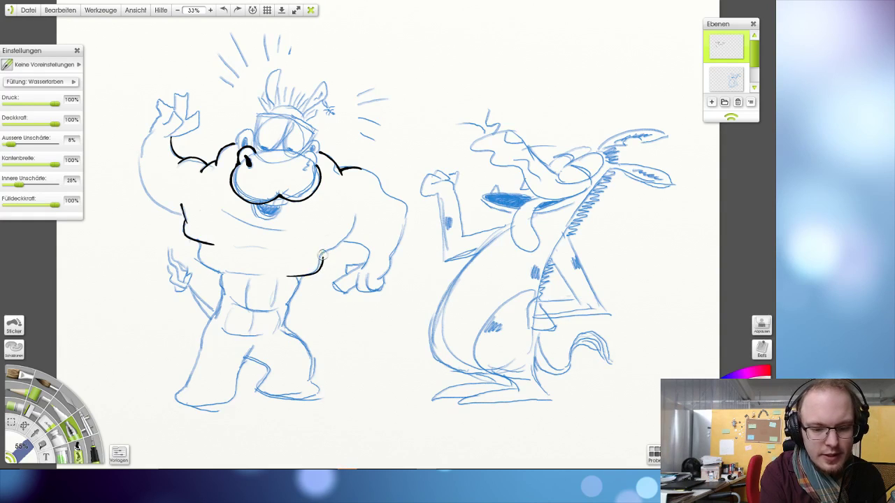
pyautogui.hotkey('ctrl', 'z')
pyautogui.moveTo(293, 275); pyautogui.dragTo(321, 262)
pyautogui.hotkey('ctrl', 'z')
pyautogui.hotkey('ctrl', 'z')
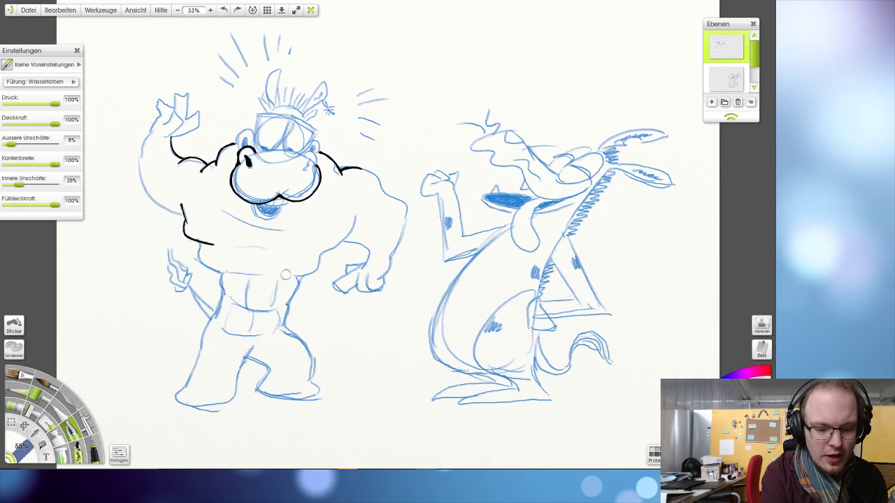
pyautogui.moveTo(283, 274)
pyautogui.mouseDown()
pyautogui.moveTo(322, 261)
pyautogui.moveTo(323, 252)
pyautogui.moveTo(313, 254)
pyautogui.moveTo(349, 238)
pyautogui.mouseUp()
pyautogui.hotkey('ctrl', 'z')
pyautogui.hotkey('ctrl', 'z')
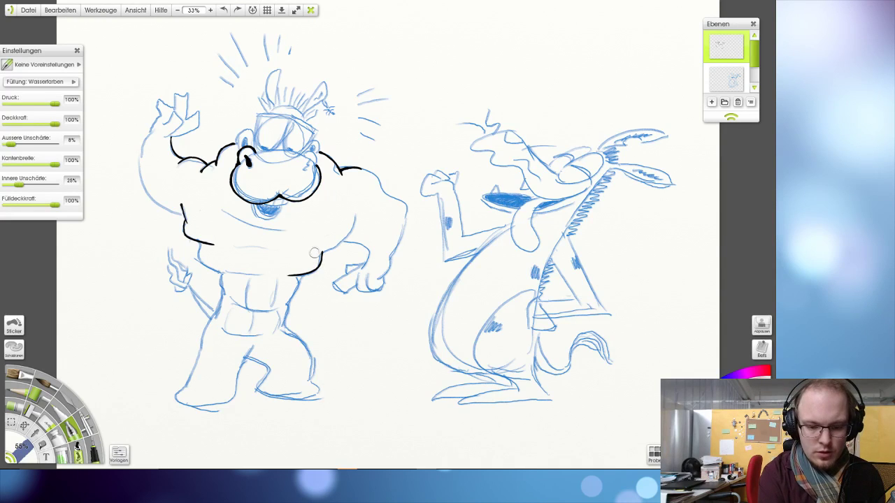
pyautogui.moveTo(316, 252)
pyautogui.mouseDown()
pyautogui.moveTo(344, 241)
pyautogui.moveTo(356, 214)
pyautogui.mouseUp()
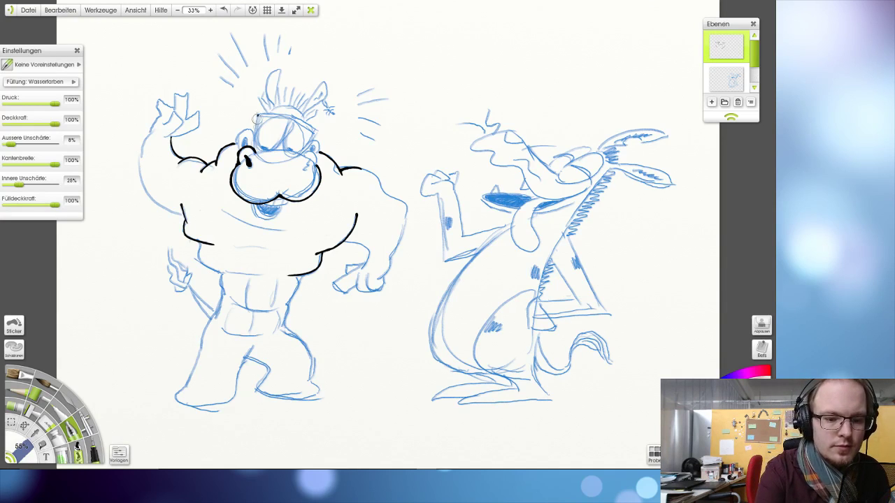
# - Ink the upper edge of the hippo's muzzle below the eyes in black, undoing unsuccessful strokes
pyautogui.moveTo(257, 114)
pyautogui.mouseDown()
pyautogui.moveTo(255, 143)
pyautogui.moveTo(286, 143)
pyautogui.moveTo(254, 162)
pyautogui.moveTo(259, 149)
pyautogui.moveTo(313, 159)
pyautogui.mouseUp()
pyautogui.hotkey('ctrl', 'z')
pyautogui.hotkey('ctrl', 'z')
pyautogui.hotkey('ctrl', 'z')
pyautogui.hotkey('ctrl', 'z')
pyautogui.hotkey('ctrl', 'z')
pyautogui.hotkey('ctrl', 'z')
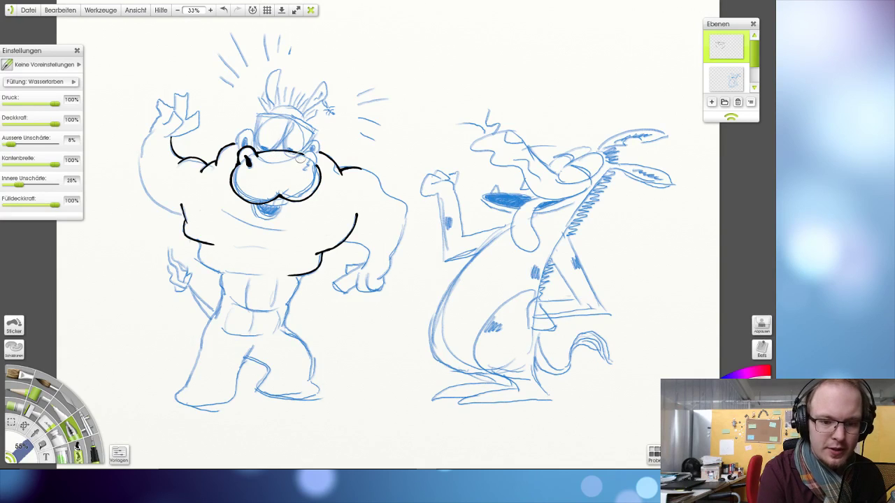
# - Ink the hippo's second nostril in black with its rounded bump and dark opening, undoing failed attempts
pyautogui.hotkey('ctrl', 'z')
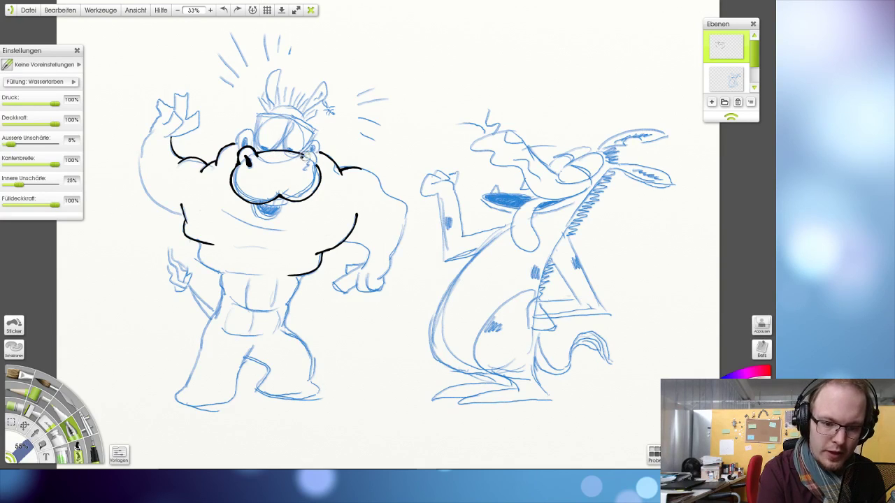
pyautogui.moveTo(305, 149); pyautogui.dragTo(317, 166)
pyautogui.hotkey('ctrl', 'z')
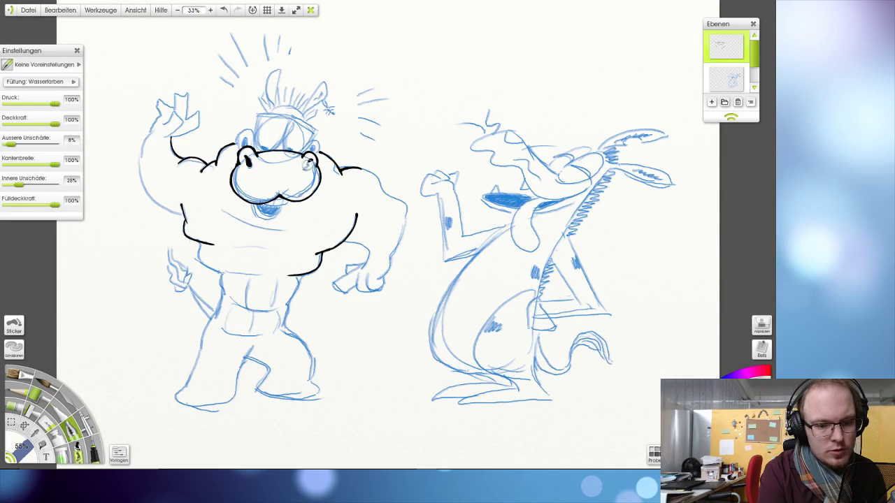
pyautogui.hotkey('ctrl', 'z')
pyautogui.moveTo(306, 159)
pyautogui.mouseDown()
pyautogui.moveTo(305, 172)
pyautogui.moveTo(310, 162)
pyautogui.mouseUp()
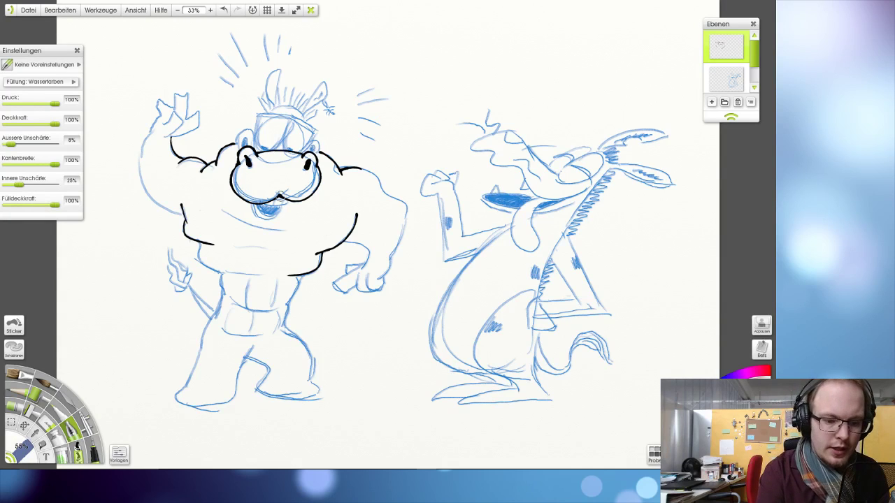
pyautogui.hotkey('ctrl', 'z')
pyautogui.moveTo(307, 159); pyautogui.dragTo(307, 172)
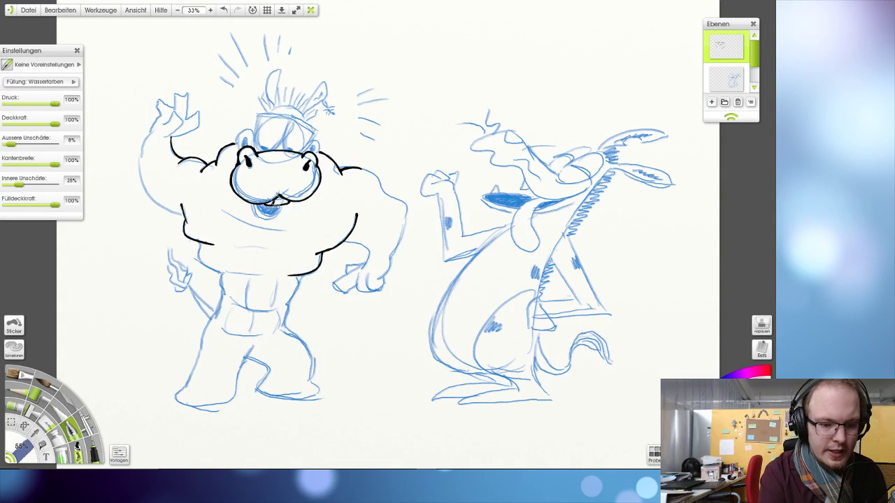
# - Ink the hippo's teeth and open mouth below the muzzle, plus the side line of the head beside the eye
pyautogui.hotkey('ctrl', 'z')
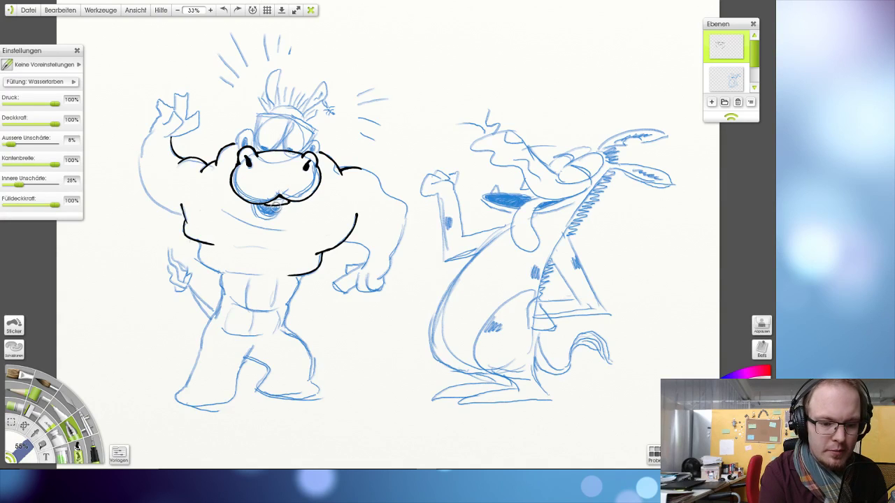
pyautogui.moveTo(274, 199)
pyautogui.mouseDown()
pyautogui.moveTo(270, 222)
pyautogui.moveTo(251, 217)
pyautogui.moveTo(272, 215)
pyautogui.mouseUp()
pyautogui.hotkey('ctrl', 'z')
pyautogui.hotkey('ctrl', 'z')
pyautogui.hotkey('ctrl', 'z')
pyautogui.hotkey('ctrl', 'z')
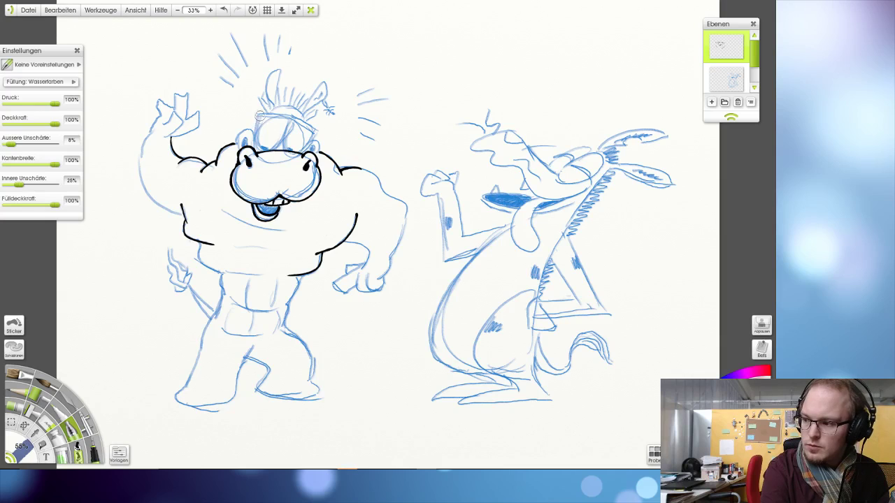
pyautogui.moveTo(257, 115); pyautogui.dragTo(253, 147)
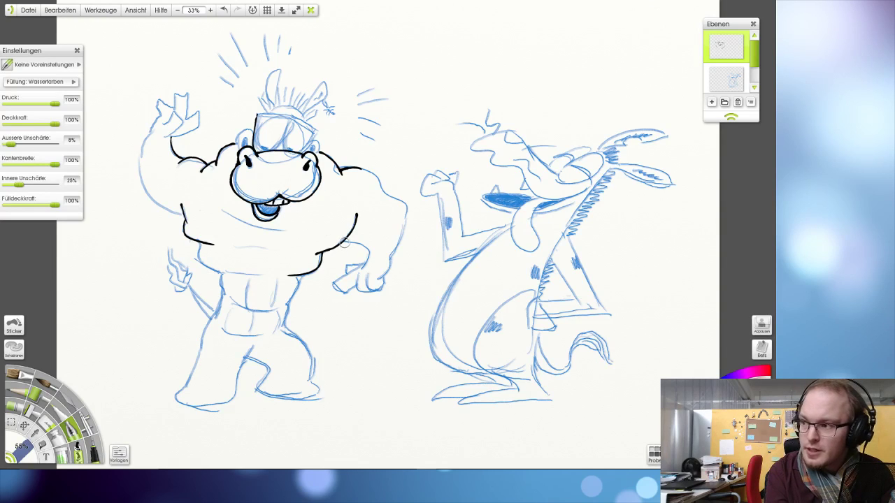
# - Ink the hippo's lowered arm in black, with the inner forearm lines and the outer contour from shoulder to wrist, undoing poor strokes
pyautogui.moveTo(342, 241)
pyautogui.mouseDown()
pyautogui.moveTo(370, 246)
pyautogui.moveTo(363, 271)
pyautogui.mouseUp()
pyautogui.hotkey('ctrl', 'z')
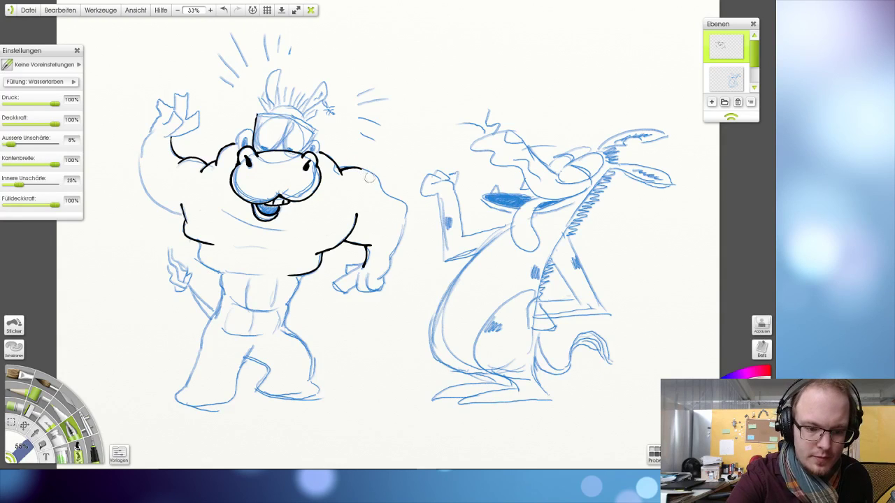
pyautogui.moveTo(350, 168)
pyautogui.mouseDown()
pyautogui.moveTo(367, 171)
pyautogui.moveTo(382, 190)
pyautogui.mouseUp()
pyautogui.hotkey('ctrl', 'z')
pyautogui.hotkey('ctrl', 'z')
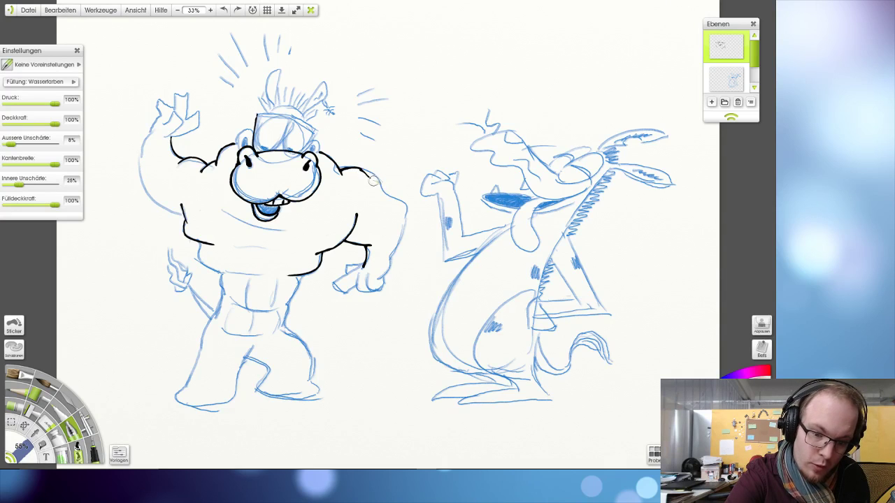
pyautogui.moveTo(363, 169); pyautogui.dragTo(393, 199)
pyautogui.hotkey('ctrl', 'z')
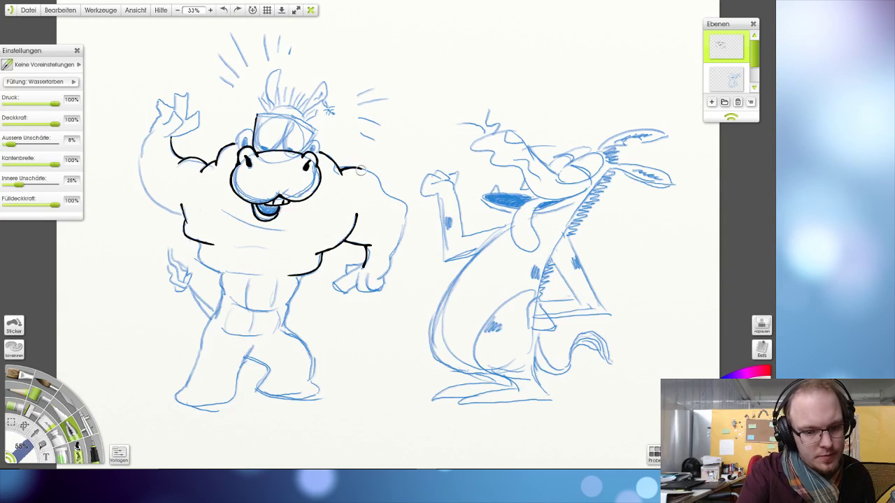
pyautogui.moveTo(357, 167); pyautogui.dragTo(405, 204)
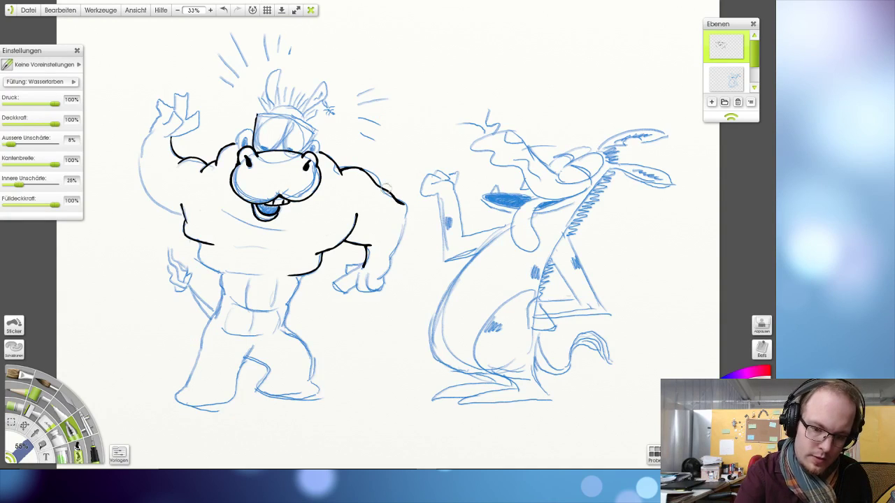
pyautogui.hotkey('ctrl', 'z')
pyautogui.moveTo(353, 163); pyautogui.dragTo(405, 214)
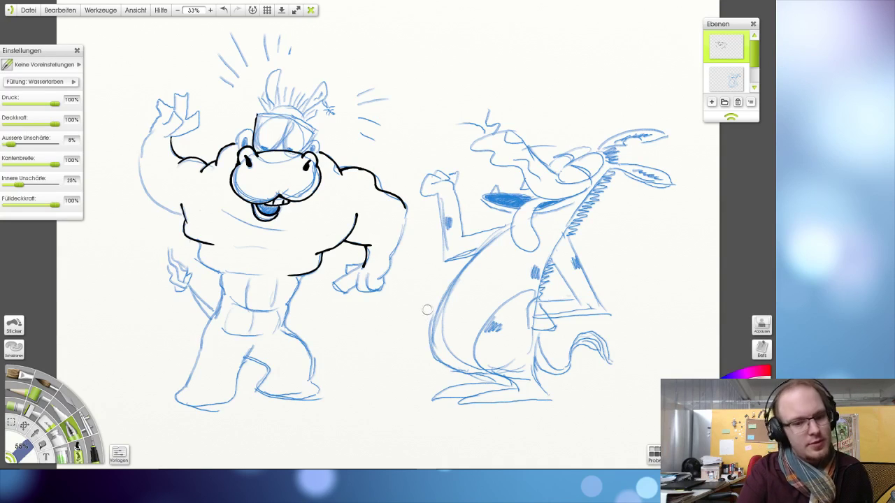
pyautogui.hotkey('ctrl', 'z')
pyautogui.moveTo(357, 165)
pyautogui.mouseDown()
pyautogui.moveTo(390, 183)
pyautogui.moveTo(399, 202)
pyautogui.mouseUp()
pyautogui.hotkey('ctrl', 'z')
pyautogui.moveTo(359, 169)
pyautogui.mouseDown()
pyautogui.moveTo(410, 200)
pyautogui.moveTo(374, 286)
pyautogui.mouseUp()
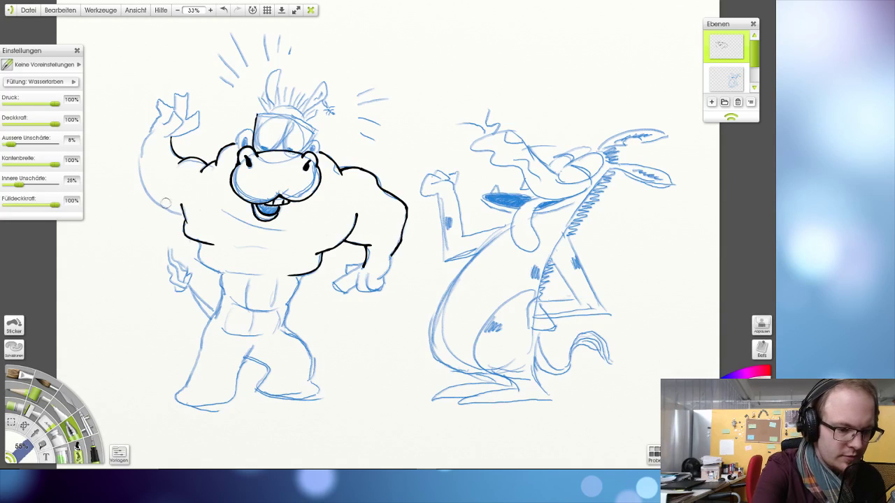
# - Ink the outer contour of the hippo's raised arm from the wrist to the armpit, and undo the short stroke below the chest
pyautogui.moveTo(183, 216)
pyautogui.mouseDown()
pyautogui.moveTo(162, 209)
pyautogui.moveTo(143, 182)
pyautogui.moveTo(139, 159)
pyautogui.moveTo(155, 128)
pyautogui.moveTo(139, 164)
pyautogui.moveTo(144, 184)
pyautogui.moveTo(188, 212)
pyautogui.mouseUp()
pyautogui.hotkey('ctrl', 'z')
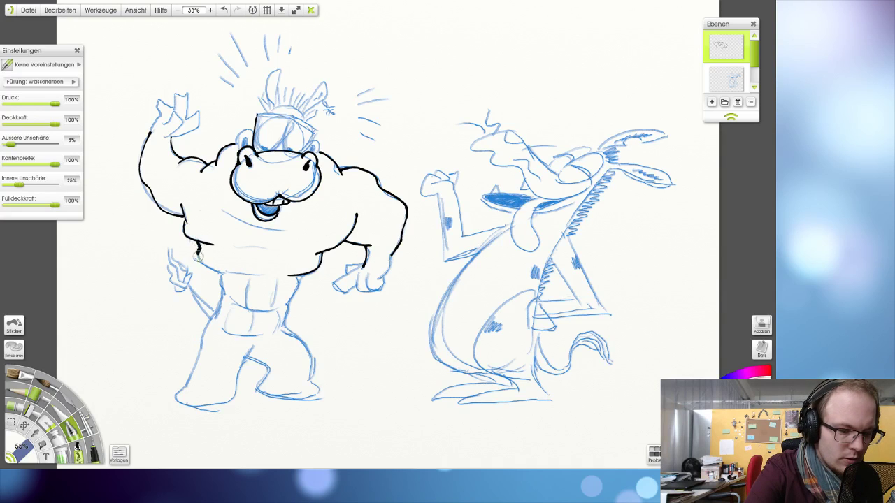
pyautogui.hotkey('ctrl', 'z')
# - Ink the torso's lower edge in black from beneath the raised arm inward above the waist, undoing unsuccessful strokes
pyautogui.moveTo(196, 242); pyautogui.dragTo(240, 276)
pyautogui.hotkey('ctrl', 'z')
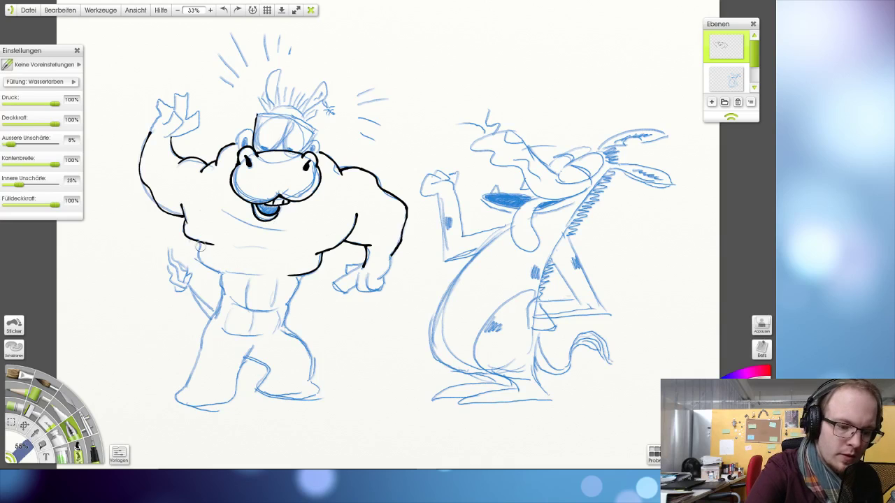
pyautogui.moveTo(204, 266); pyautogui.dragTo(271, 279)
pyautogui.hotkey('ctrl', 'z')
pyautogui.hotkey('ctrl', 'z')
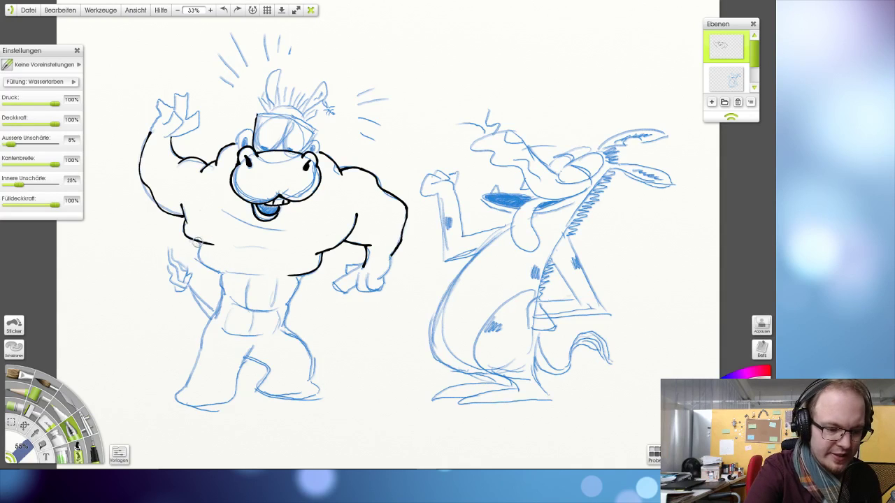
pyautogui.moveTo(204, 270); pyautogui.dragTo(260, 278)
pyautogui.hotkey('ctrl', 'z')
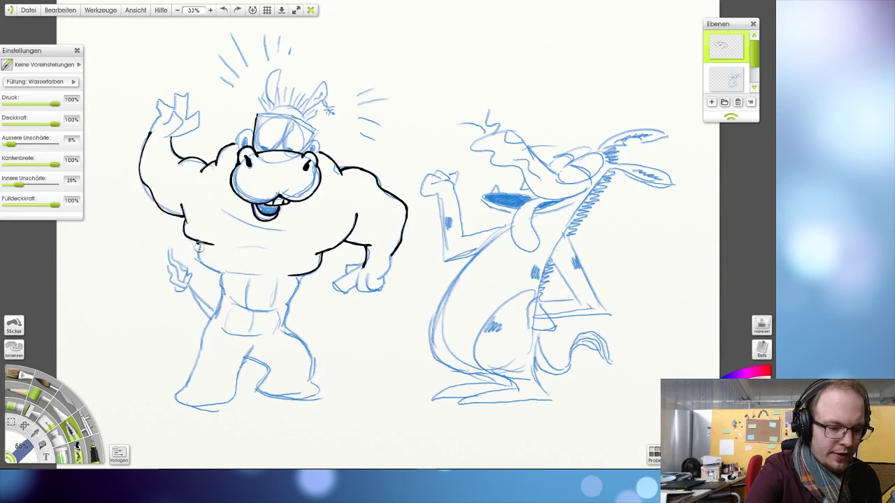
pyautogui.moveTo(202, 264)
pyautogui.mouseDown()
pyautogui.moveTo(251, 279)
pyautogui.moveTo(287, 267)
pyautogui.mouseUp()
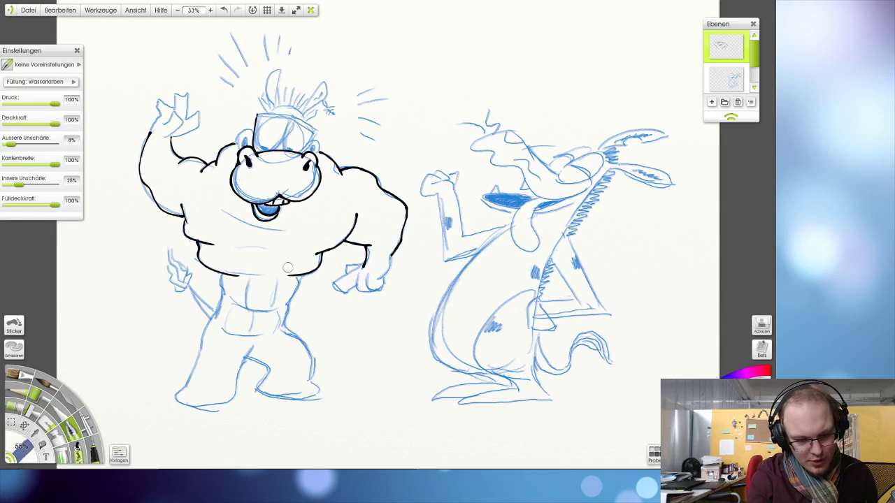
pyautogui.hotkey('ctrl', 'z')
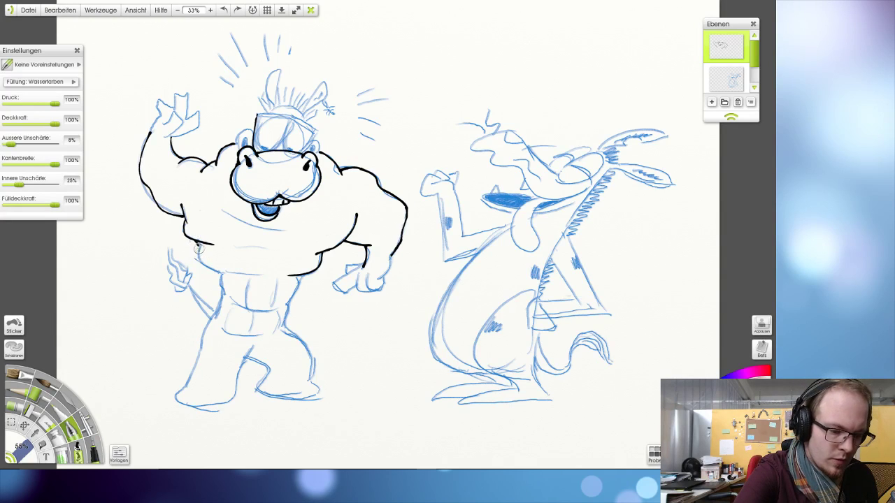
pyautogui.moveTo(201, 258); pyautogui.dragTo(263, 275)
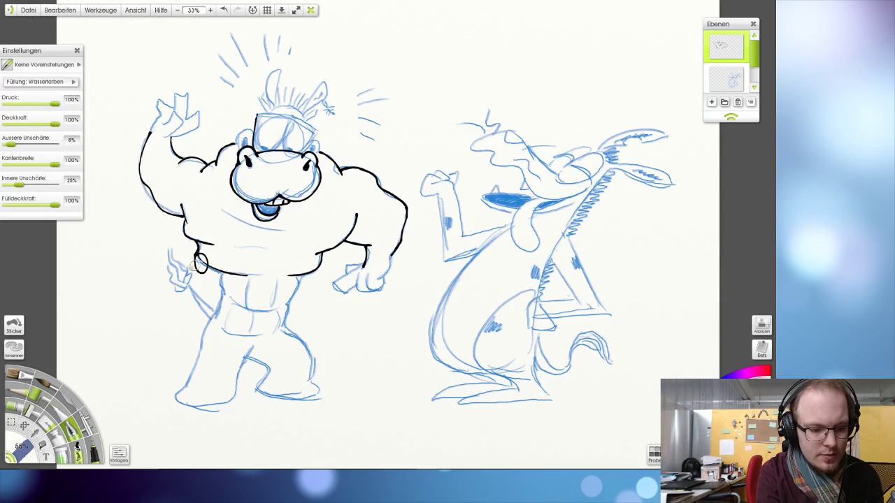
pyautogui.hotkey('ctrl', 'z')
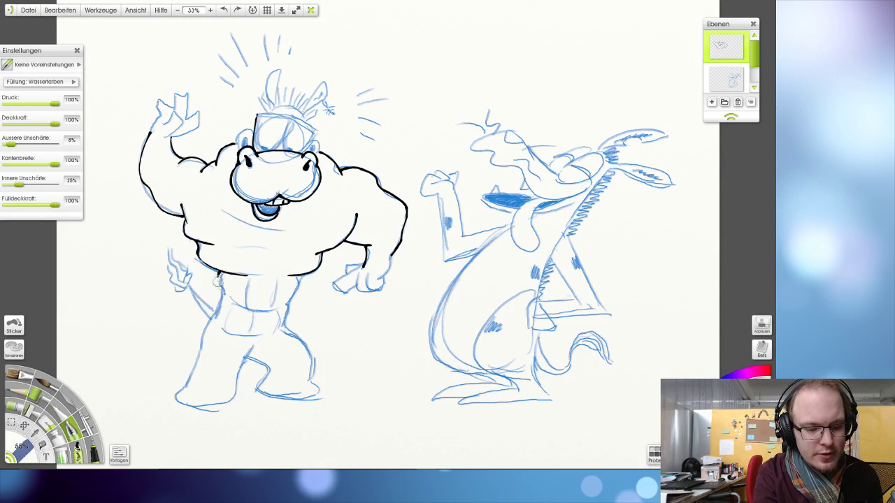
# - Ink both sides of the hippo's waist in black from the chest down towards the hips, redoing the lowered-arm side
pyautogui.moveTo(223, 280); pyautogui.dragTo(222, 307)
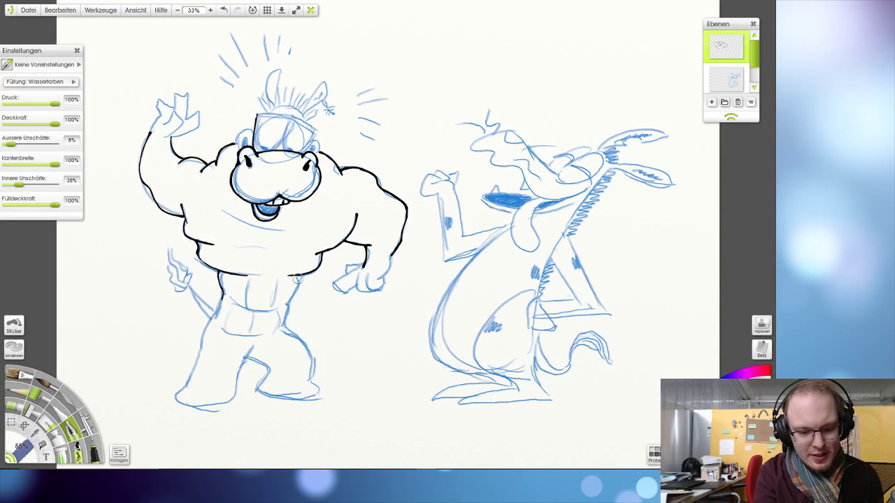
pyautogui.moveTo(299, 279); pyautogui.dragTo(288, 316)
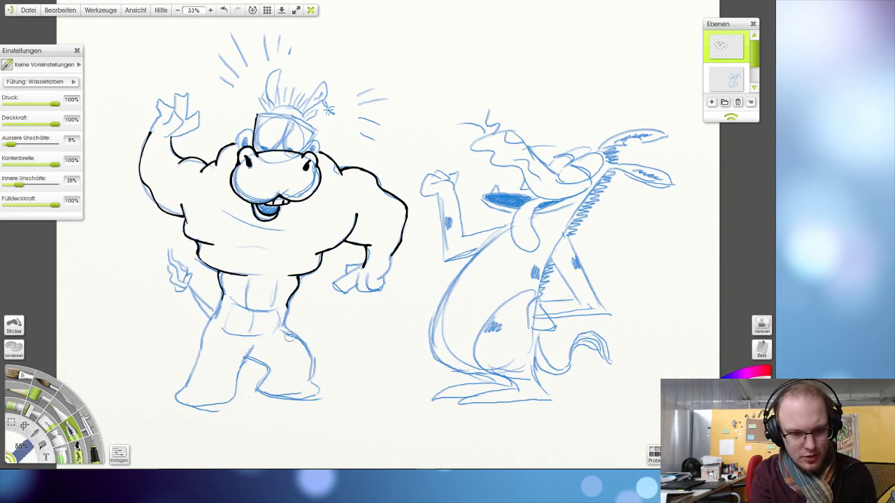
pyautogui.hotkey('ctrl', 'z')
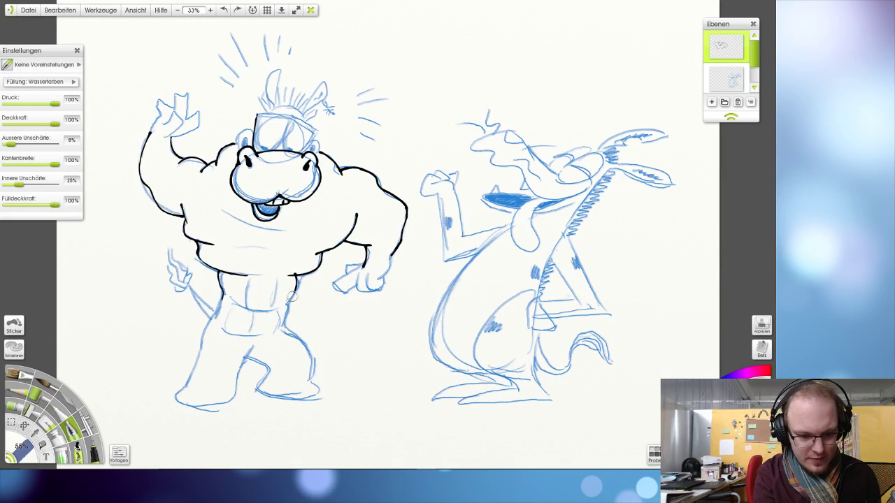
pyautogui.moveTo(297, 280); pyautogui.dragTo(282, 333)
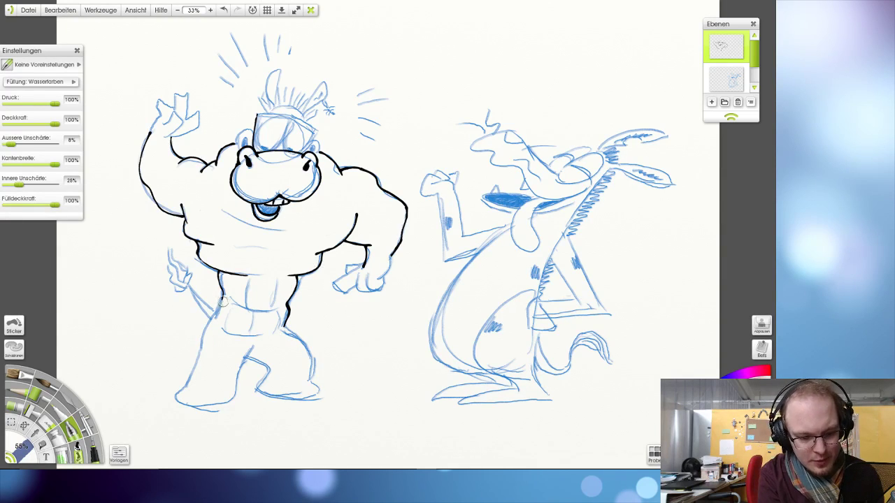
# - Ink the curved line across the hippo's belly and the vertical abdominal muscle lines above it, undoing unsuccessful strokes
pyautogui.hotkey('ctrl', 'z')
pyautogui.moveTo(218, 307)
pyautogui.mouseDown()
pyautogui.moveTo(283, 308)
pyautogui.moveTo(242, 289)
pyautogui.moveTo(251, 274)
pyautogui.mouseUp()
pyautogui.hotkey('ctrl', 'z')
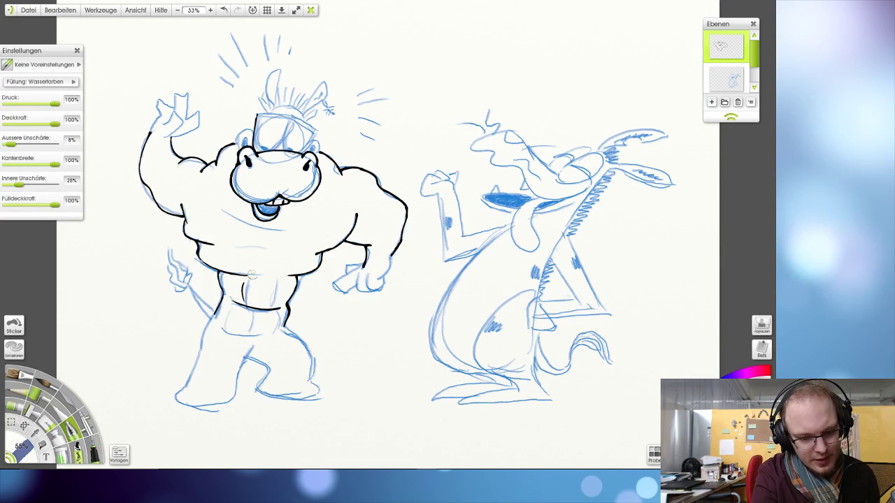
pyautogui.moveTo(270, 306)
pyautogui.mouseDown()
pyautogui.moveTo(276, 278)
pyautogui.moveTo(294, 290)
pyautogui.moveTo(288, 303)
pyautogui.moveTo(292, 278)
pyautogui.mouseUp()
pyautogui.hotkey('ctrl', 'z')
pyautogui.hotkey('ctrl', 'z')
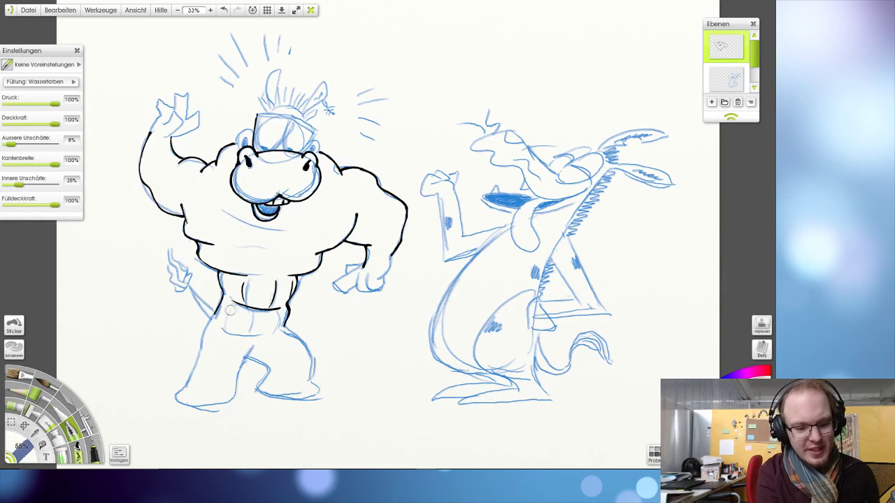
# - Ink the hippo's lower abdominal muscles in black with short vertical lines and a curved lower edge, undoing the unsuccessful stroke
pyautogui.moveTo(221, 329)
pyautogui.mouseDown()
pyautogui.moveTo(248, 339)
pyautogui.moveTo(274, 331)
pyautogui.moveTo(228, 316)
pyautogui.moveTo(230, 302)
pyautogui.mouseUp()
pyautogui.moveTo(252, 337); pyautogui.dragTo(248, 300)
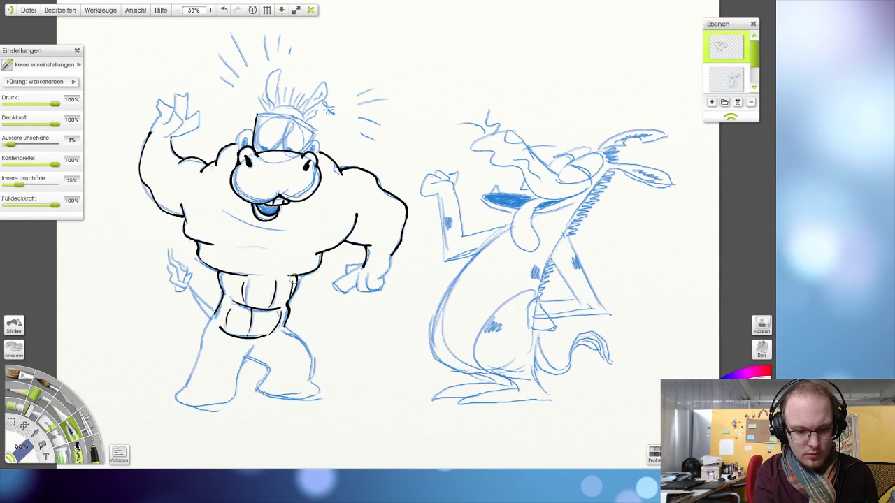
pyautogui.hotkey('ctrl', 'z')
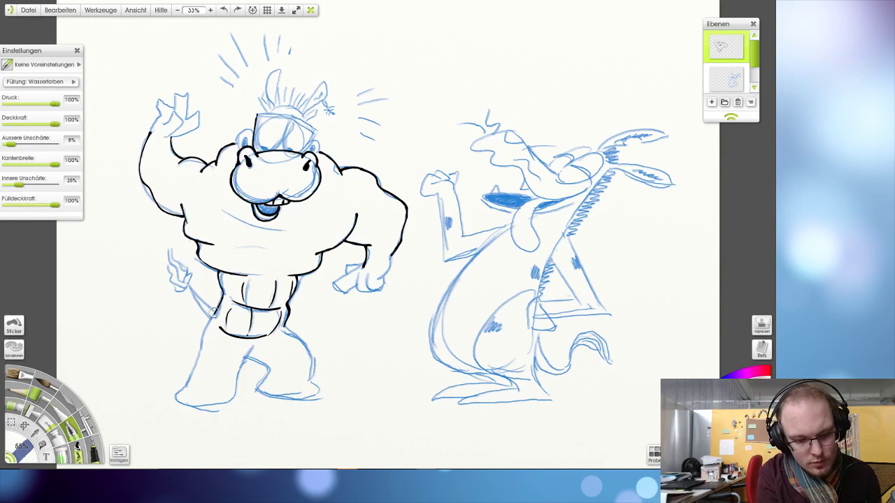
# - Set the brush size to 65% and ink the inner contour of the hippo's tail-side leg from the crotch down to the foot
pyautogui.moveTo(215, 315); pyautogui.dragTo(182, 394)
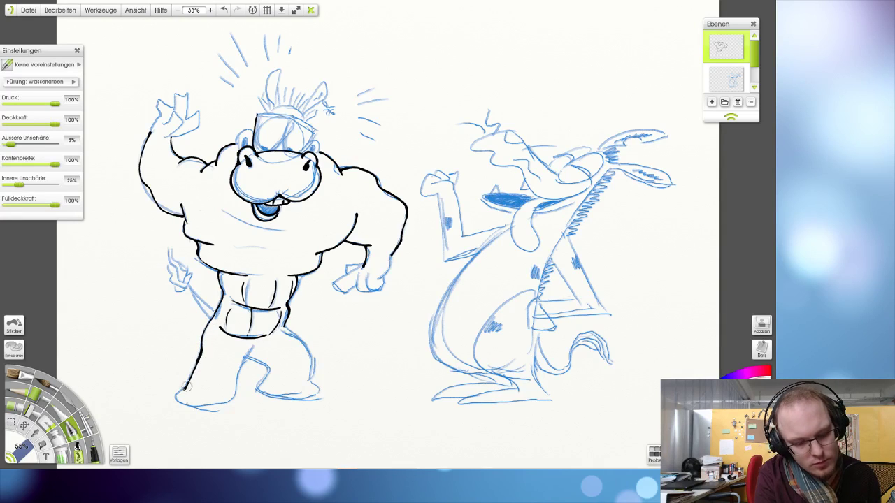
pyautogui.hotkey('ctrl', 'z')
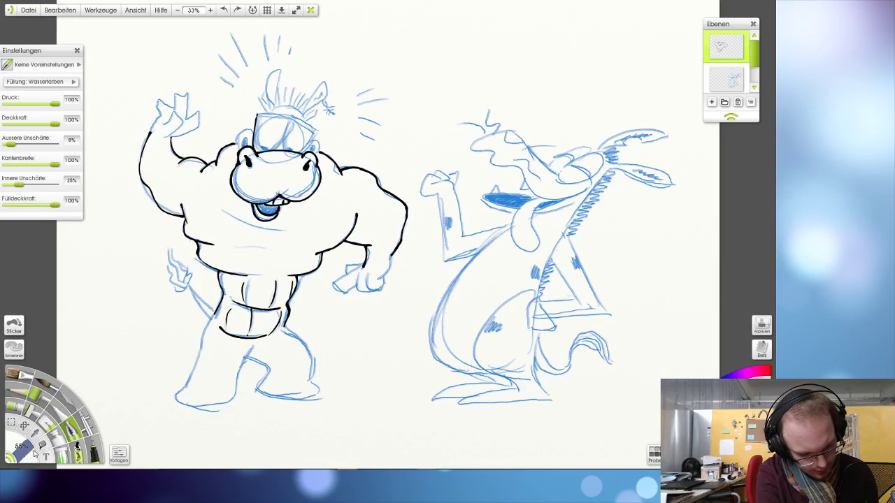
pyautogui.moveTo(34, 453)
pyautogui.mouseDown()
pyautogui.moveTo(48, 457)
pyautogui.moveTo(26, 447)
pyautogui.mouseUp()
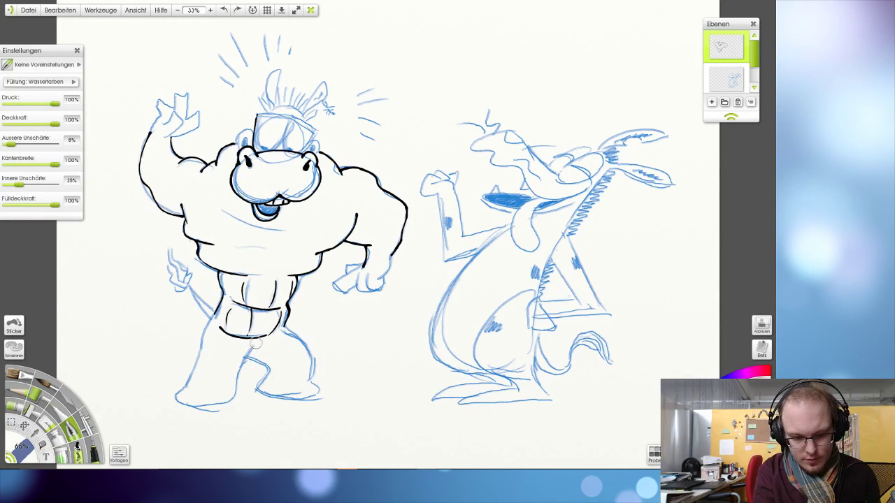
pyautogui.moveTo(255, 342); pyautogui.dragTo(234, 398)
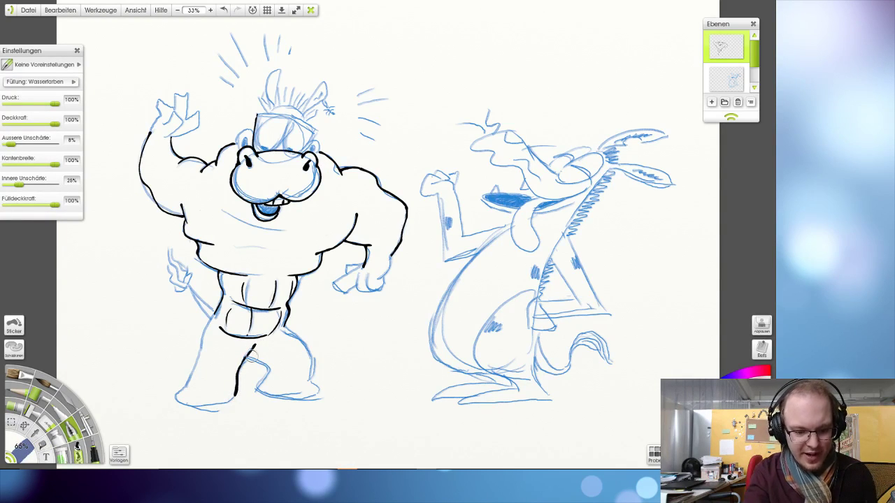
pyautogui.moveTo(247, 358)
pyautogui.mouseDown()
pyautogui.moveTo(269, 371)
pyautogui.moveTo(262, 388)
pyautogui.moveTo(307, 397)
pyautogui.moveTo(323, 390)
pyautogui.mouseUp()
pyautogui.hotkey('ctrl', 'z')
pyautogui.hotkey('ctrl', 'z')
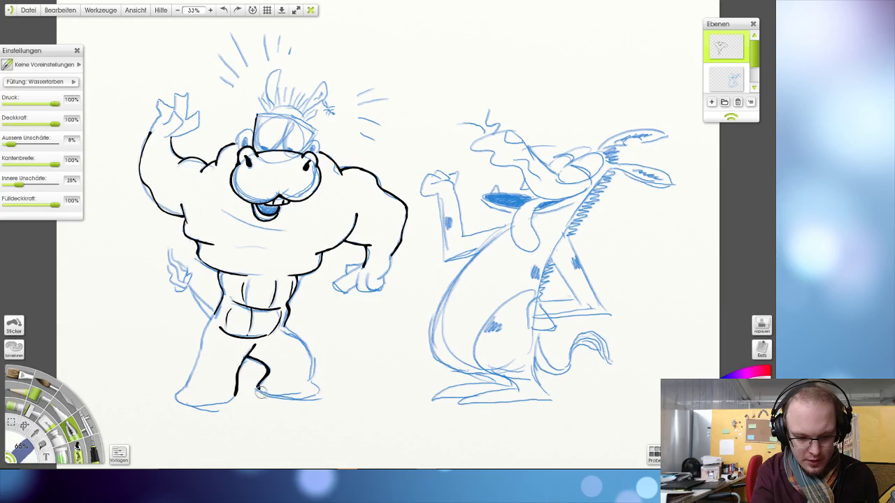
pyautogui.moveTo(260, 389); pyautogui.dragTo(323, 393)
pyautogui.hotkey('ctrl', 'z')
pyautogui.moveTo(257, 388)
pyautogui.mouseDown()
pyautogui.moveTo(302, 398)
pyautogui.moveTo(316, 390)
pyautogui.moveTo(315, 374)
pyautogui.moveTo(317, 392)
pyautogui.moveTo(303, 382)
pyautogui.moveTo(318, 391)
pyautogui.moveTo(299, 337)
pyautogui.mouseUp()
pyautogui.hotkey('ctrl', 'z')
pyautogui.hotkey('ctrl', 'z')
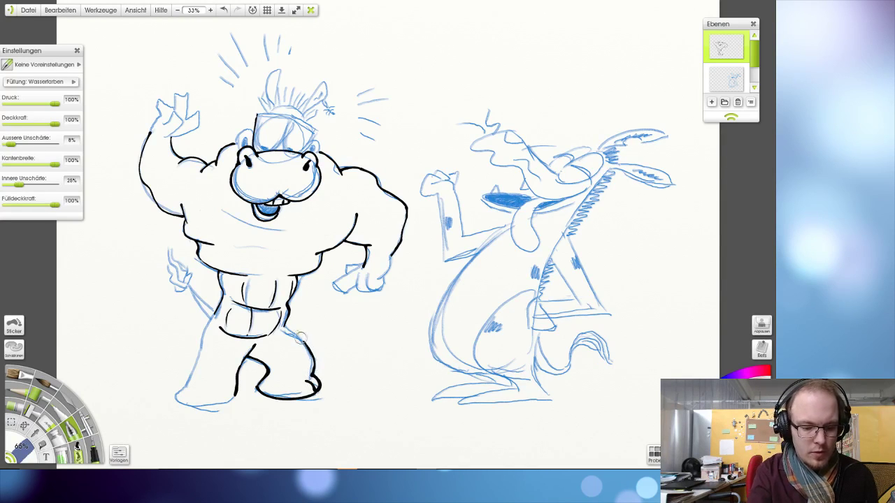
pyautogui.hotkey('ctrl', 'z')
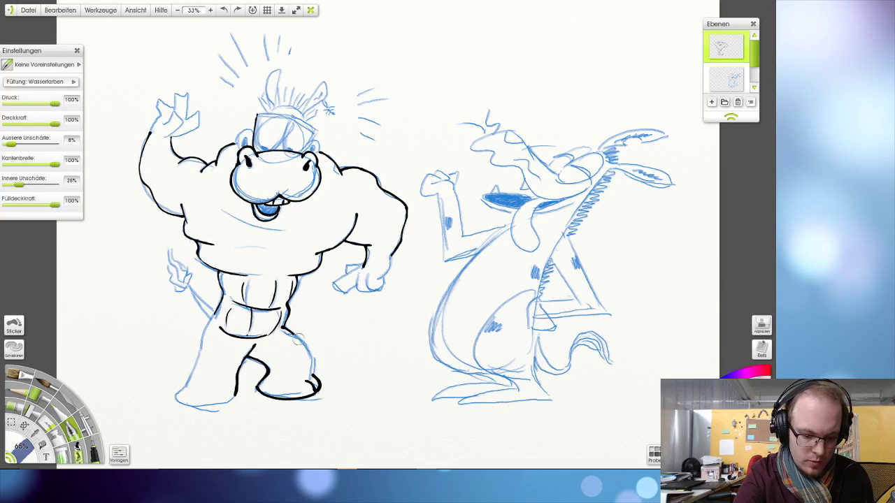
pyautogui.moveTo(313, 377); pyautogui.dragTo(306, 337)
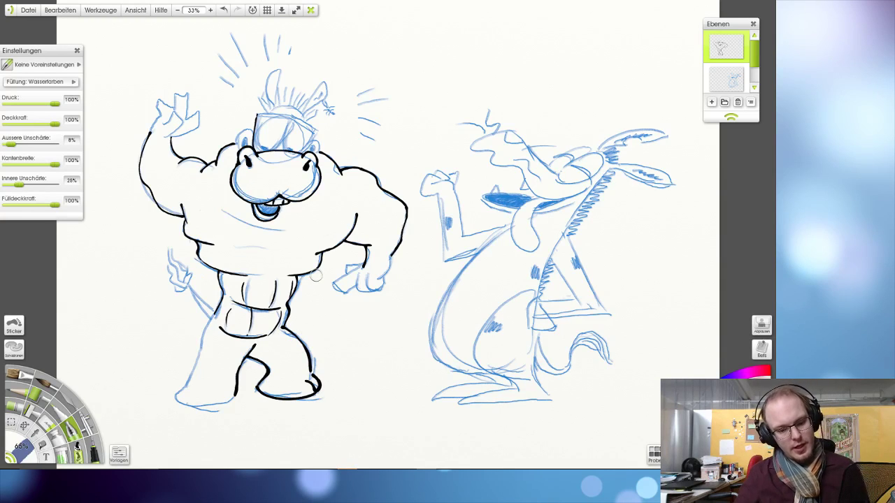
pyautogui.hotkey('ctrl', 'z')
pyautogui.hotkey('ctrl', 'z')
pyautogui.hotkey('ctrl', 'z')
pyautogui.hotkey('ctrl', 'z')
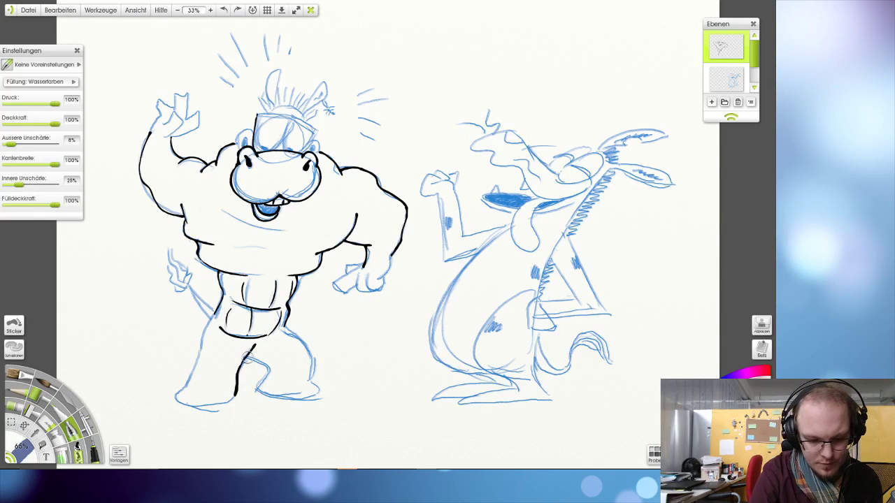
# - Ink the hippo's leg farther from the tail, from the crotch around the foot and up to the hip, redoing the outer contour
pyautogui.moveTo(241, 354)
pyautogui.mouseDown()
pyautogui.moveTo(268, 374)
pyautogui.moveTo(263, 393)
pyautogui.moveTo(316, 400)
pyautogui.moveTo(300, 343)
pyautogui.moveTo(276, 320)
pyautogui.mouseUp()
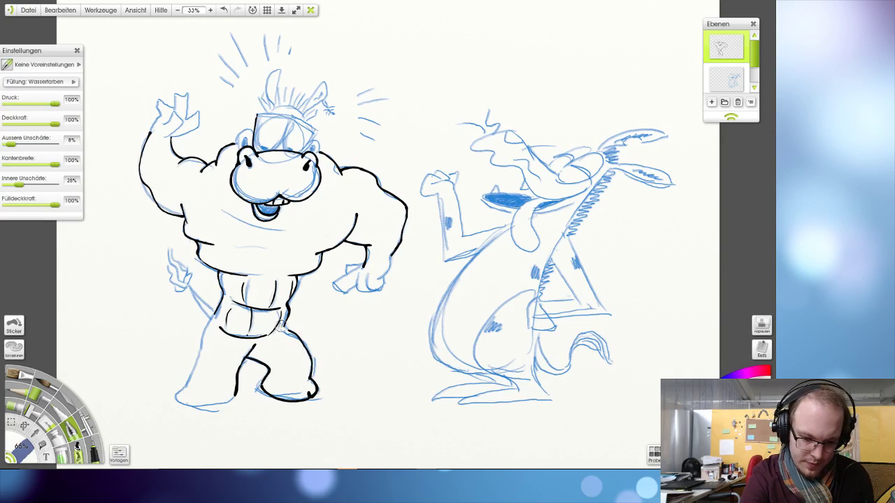
pyautogui.hotkey('ctrl', 'z')
pyautogui.moveTo(307, 376)
pyautogui.mouseDown()
pyautogui.moveTo(293, 330)
pyautogui.moveTo(276, 319)
pyautogui.mouseUp()
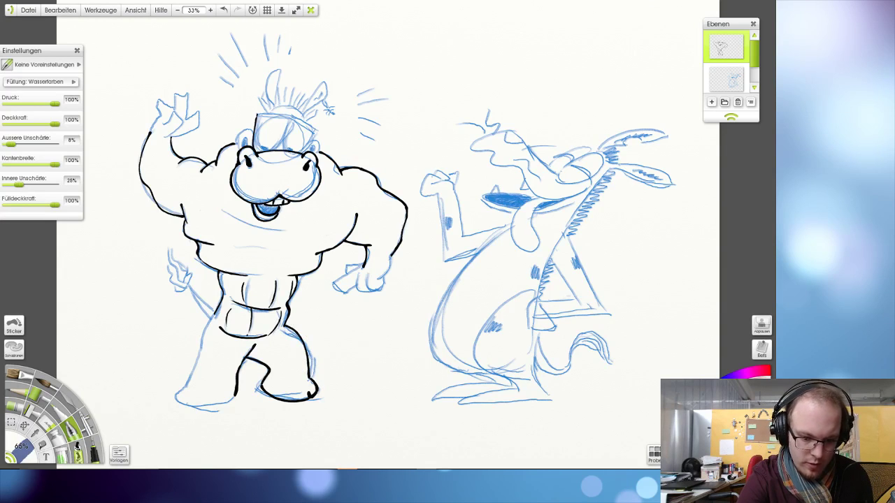
pyautogui.hotkey('ctrl', 'z')
pyautogui.moveTo(311, 378)
pyautogui.mouseDown()
pyautogui.moveTo(296, 337)
pyautogui.moveTo(278, 320)
pyautogui.mouseUp()
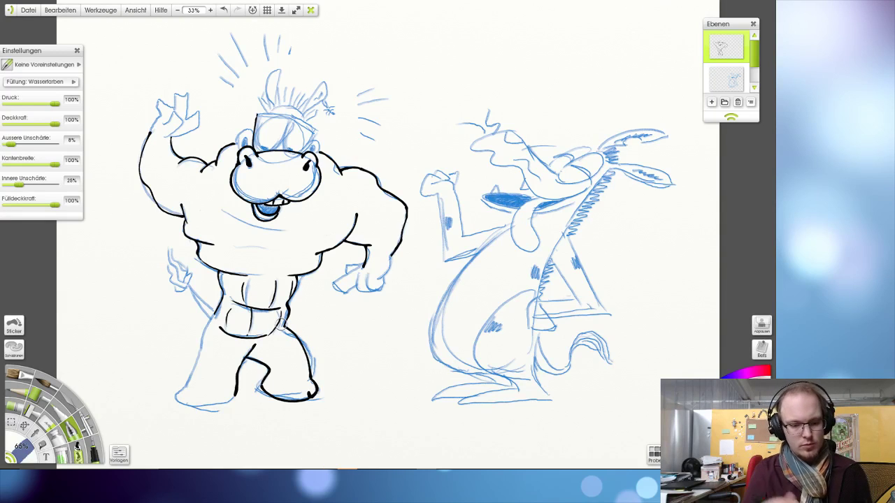
# - Ink the outer contour and foot of the hippo's tail-side leg from the hip down, and undo the trial stroke on the headband
pyautogui.moveTo(218, 309)
pyautogui.mouseDown()
pyautogui.moveTo(175, 401)
pyautogui.moveTo(191, 399)
pyautogui.moveTo(192, 409)
pyautogui.moveTo(237, 395)
pyautogui.mouseUp()
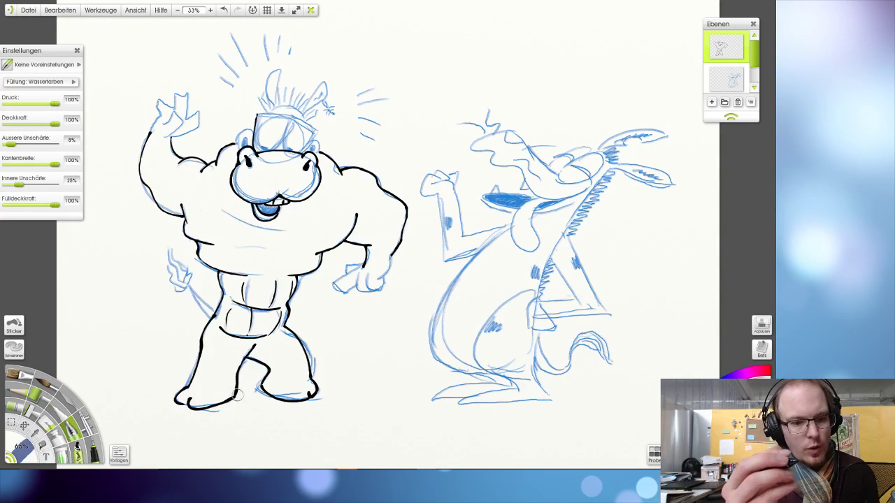
pyautogui.moveTo(254, 114); pyautogui.dragTo(312, 116)
pyautogui.hotkey('ctrl', 'z')
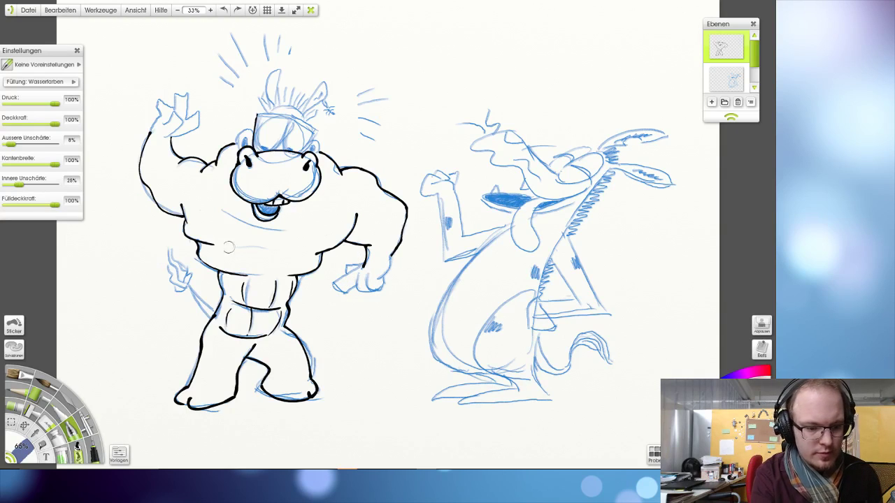
# - Ink the jagged upper strands of the hippo's tail tuft in black, undoing unsuccessful strokes
pyautogui.moveTo(190, 288); pyautogui.dragTo(170, 246)
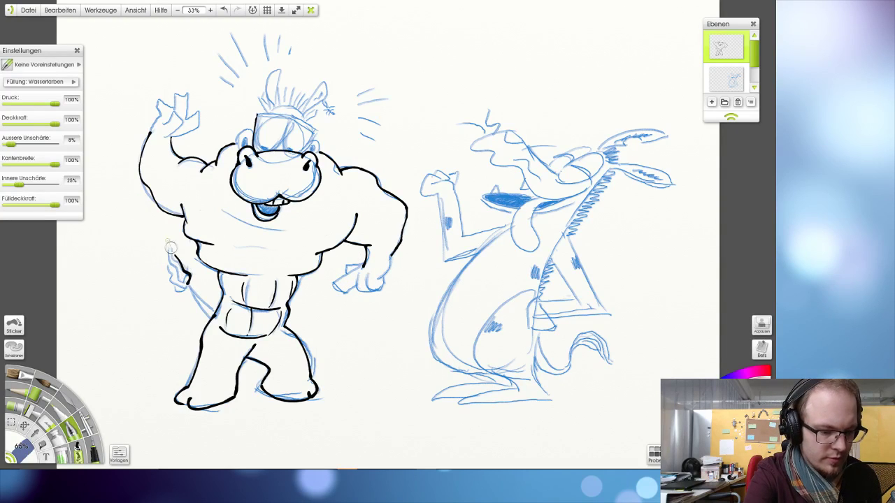
pyautogui.hotkey('ctrl', 'z')
pyautogui.moveTo(192, 288)
pyautogui.mouseDown()
pyautogui.moveTo(176, 242)
pyautogui.moveTo(170, 248)
pyautogui.mouseUp()
pyautogui.moveTo(165, 241); pyautogui.dragTo(175, 276)
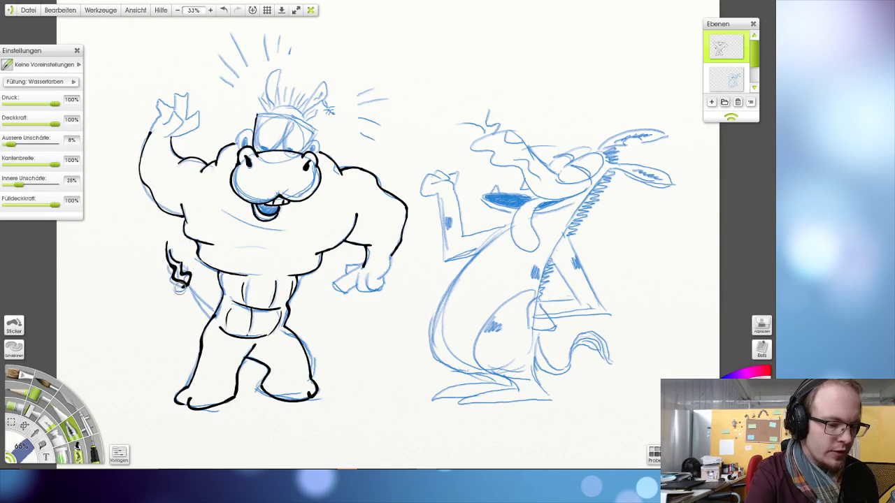
pyautogui.hotkey('ctrl', 'z')
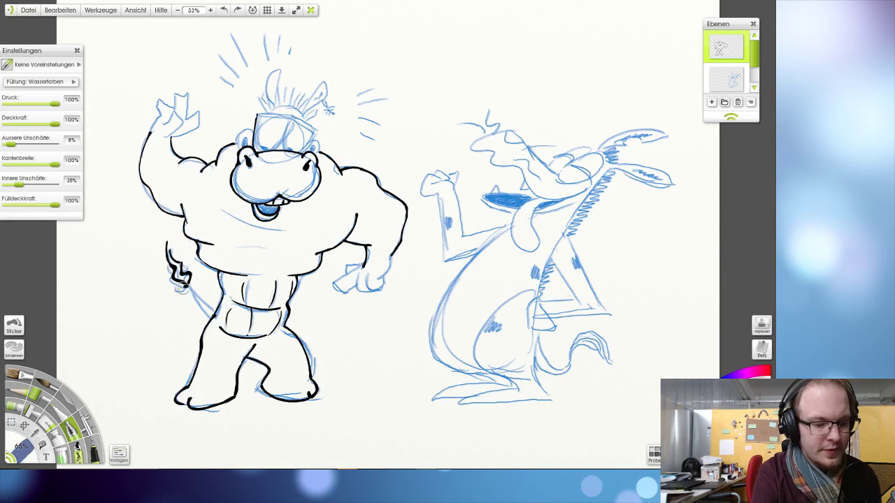
# - Ink the lower part of the hippo's tail tuft and the thin tail connecting it to the hip, redoing unsuccessful strokes
pyautogui.moveTo(188, 285)
pyautogui.mouseDown()
pyautogui.moveTo(163, 278)
pyautogui.moveTo(166, 264)
pyautogui.moveTo(186, 289)
pyautogui.moveTo(168, 281)
pyautogui.moveTo(164, 239)
pyautogui.mouseUp()
pyautogui.hotkey('ctrl', 'z')
pyautogui.hotkey('ctrl', 'z')
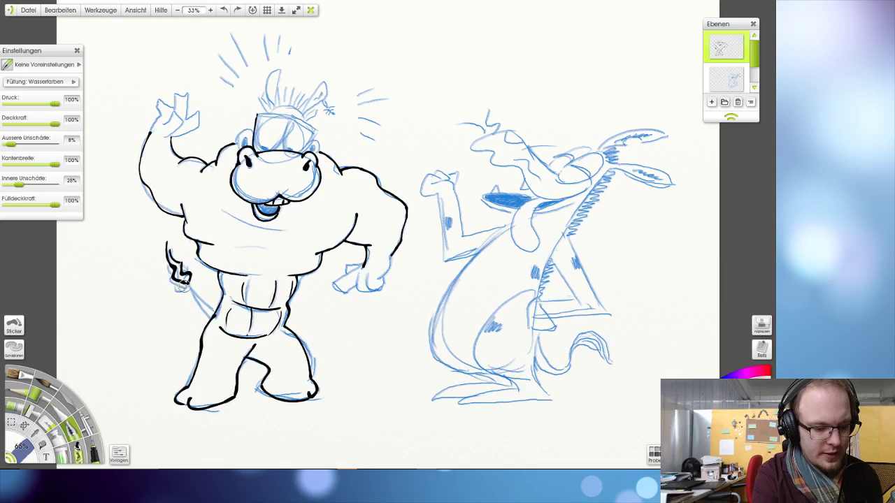
pyautogui.moveTo(185, 285)
pyautogui.mouseDown()
pyautogui.moveTo(167, 265)
pyautogui.moveTo(189, 281)
pyautogui.moveTo(179, 289)
pyautogui.moveTo(163, 263)
pyautogui.moveTo(190, 284)
pyautogui.moveTo(195, 272)
pyautogui.moveTo(188, 256)
pyautogui.moveTo(191, 284)
pyautogui.moveTo(169, 242)
pyautogui.mouseUp()
pyautogui.hotkey('ctrl', 'z')
pyautogui.hotkey('ctrl', 'z')
pyautogui.moveTo(190, 278); pyautogui.dragTo(180, 253)
pyautogui.hotkey('ctrl', 'z')
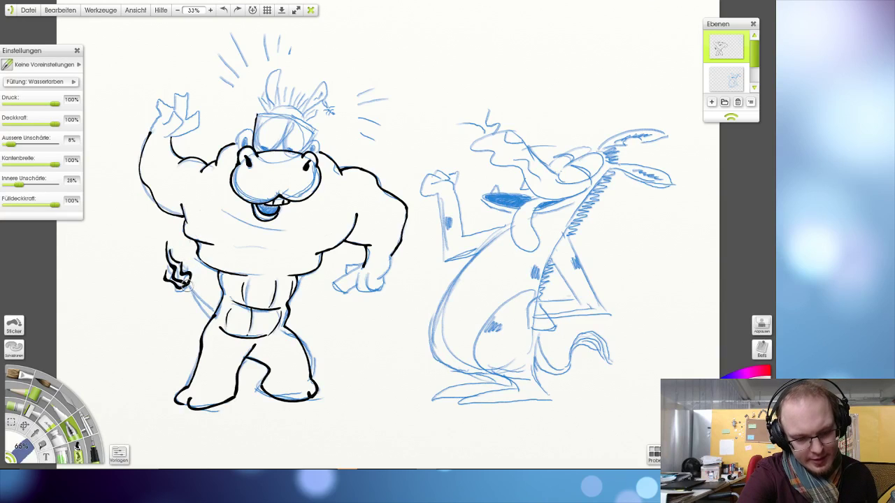
pyautogui.moveTo(209, 318)
pyautogui.mouseDown()
pyautogui.moveTo(195, 286)
pyautogui.moveTo(211, 315)
pyautogui.mouseUp()
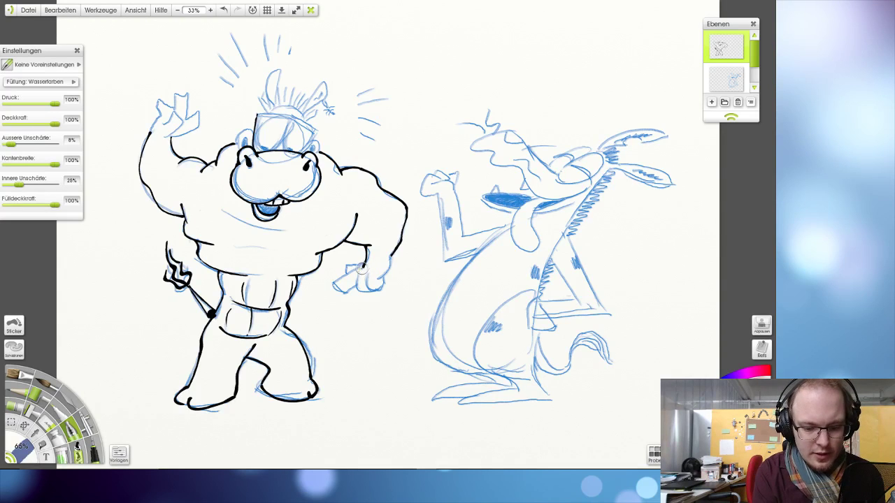
pyautogui.hotkey('ctrl', 'z')
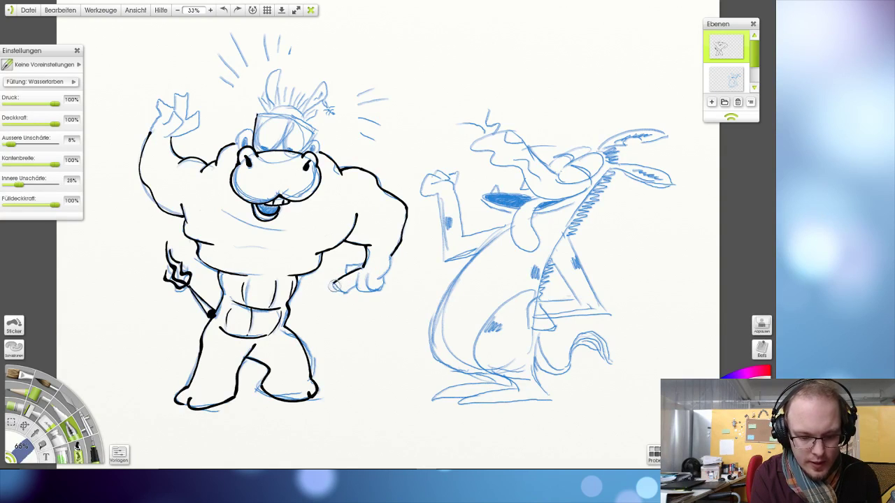
pyautogui.moveTo(335, 282); pyautogui.dragTo(348, 292)
pyautogui.hotkey('ctrl', 'z')
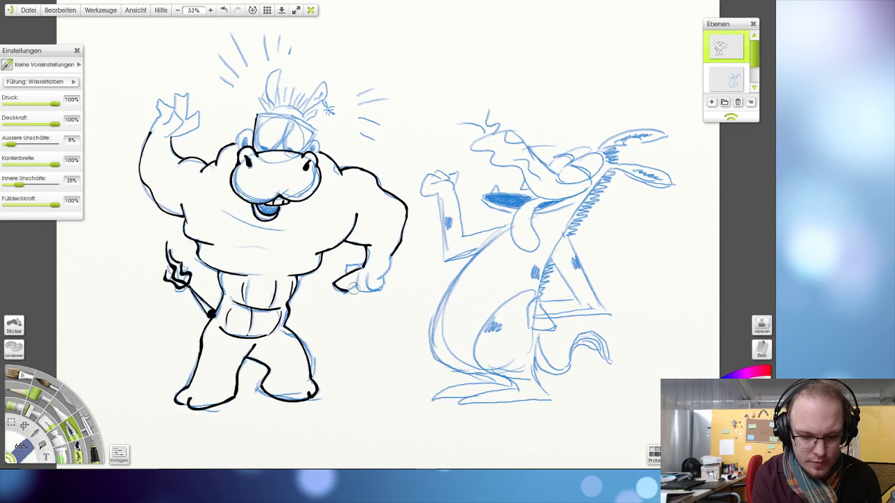
pyautogui.hotkey('ctrl', 'z')
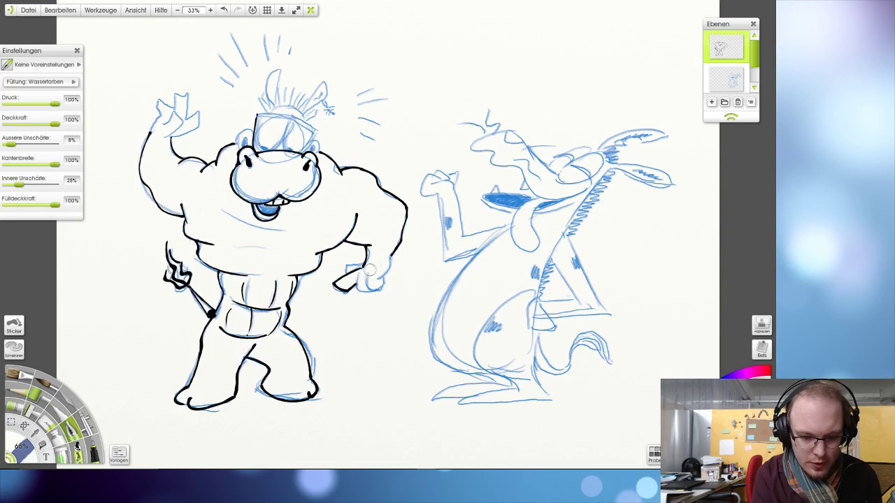
pyautogui.hotkey('ctrl', 'z')
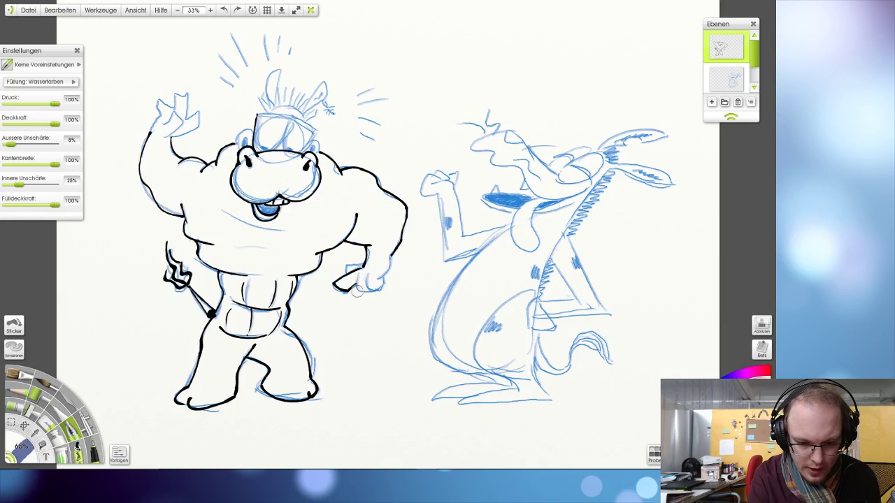
pyautogui.moveTo(352, 293); pyautogui.dragTo(378, 293)
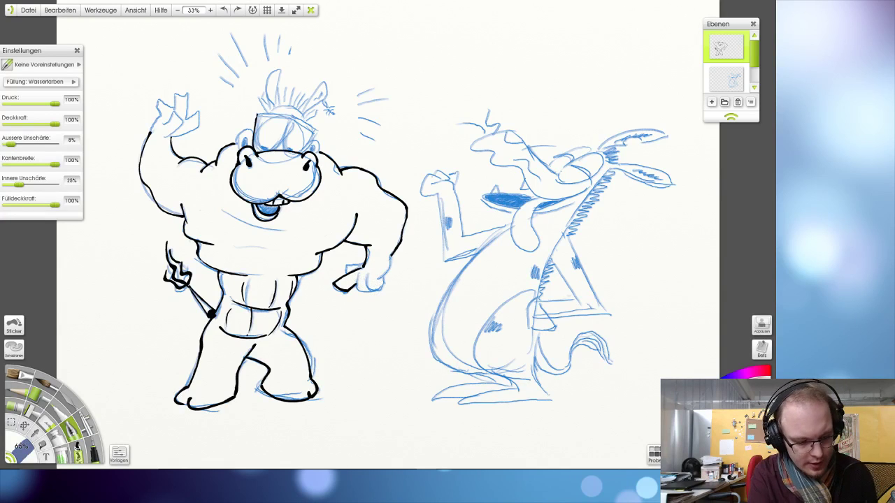
# - Set the brush size to 60% and ink the fingers of the hippo's lowered hand, undoing unsuccessful strokes
pyautogui.click(26, 450)
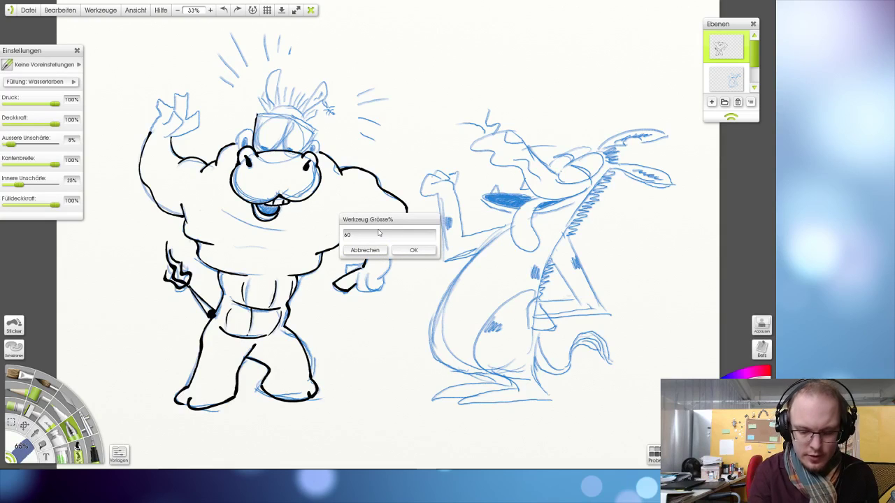
pyautogui.click(413, 249)
pyautogui.moveTo(354, 294)
pyautogui.mouseDown()
pyautogui.moveTo(369, 275)
pyautogui.moveTo(372, 295)
pyautogui.moveTo(386, 275)
pyautogui.moveTo(367, 278)
pyautogui.moveTo(371, 291)
pyautogui.moveTo(383, 288)
pyautogui.moveTo(389, 253)
pyautogui.mouseUp()
pyautogui.hotkey('ctrl', 'z')
pyautogui.hotkey('ctrl', 'z')
pyautogui.hotkey('ctrl', 'z')
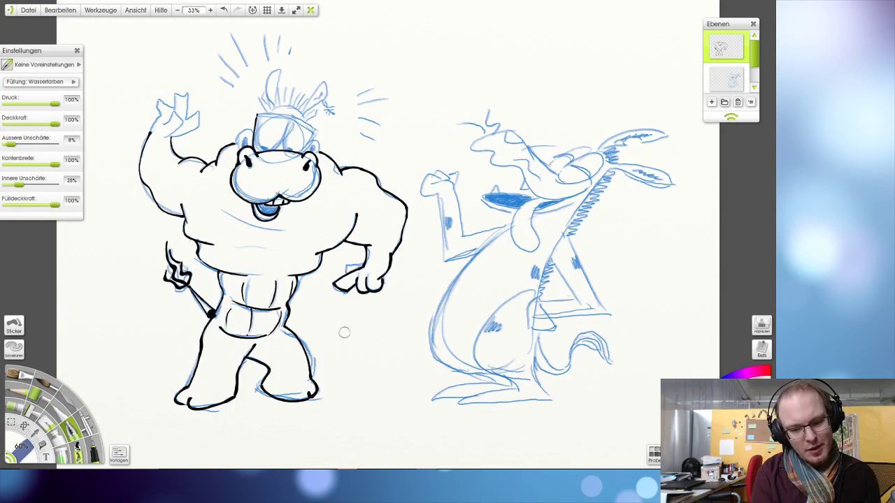
# - Erase the black lines of the hippo's lowered hand, leaving the blue sketch beneath
pyautogui.press('e')
pyautogui.moveTo(357, 273)
pyautogui.mouseDown()
pyautogui.moveTo(331, 291)
pyautogui.moveTo(335, 282)
pyautogui.moveTo(390, 286)
pyautogui.moveTo(355, 278)
pyautogui.moveTo(394, 280)
pyautogui.moveTo(364, 284)
pyautogui.moveTo(386, 282)
pyautogui.moveTo(358, 261)
pyautogui.moveTo(390, 274)
pyautogui.moveTo(387, 251)
pyautogui.moveTo(388, 285)
pyautogui.mouseUp()
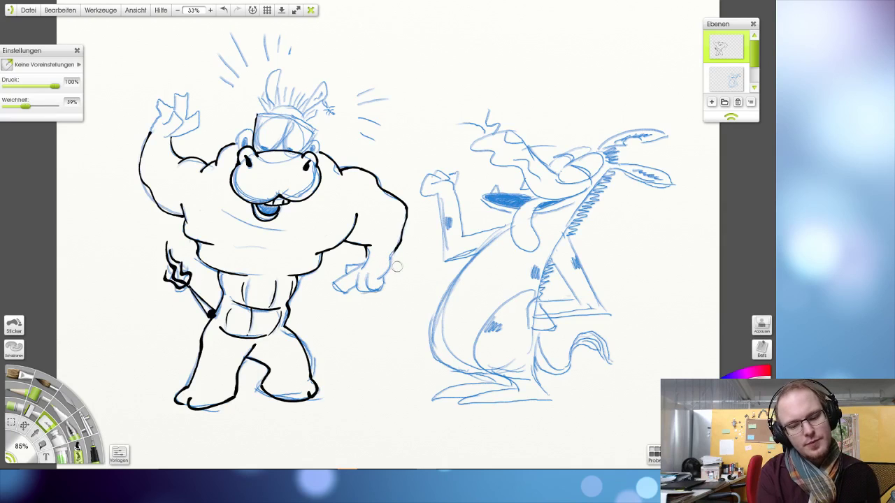
pyautogui.click(21, 447)
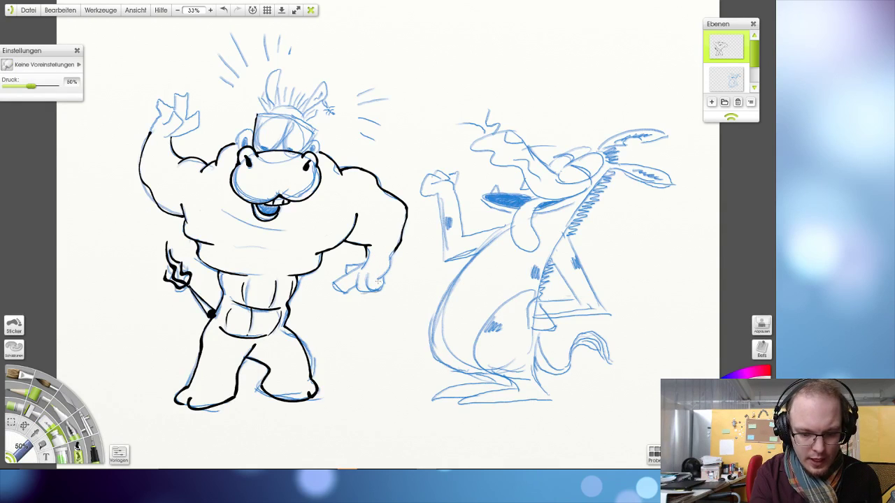
# - Return to the ink pen and ink the outer contour of the lowered hand from the forearm to the knuckles
pyautogui.moveTo(377, 281)
pyautogui.mouseDown()
pyautogui.moveTo(392, 262)
pyautogui.moveTo(378, 280)
pyautogui.moveTo(392, 269)
pyautogui.moveTo(395, 247)
pyautogui.moveTo(388, 263)
pyautogui.moveTo(398, 244)
pyautogui.mouseUp()
pyautogui.hotkey('ctrl', 'z')
pyautogui.click(70, 428)
pyautogui.hotkey('ctrl', 'z')
pyautogui.hotkey('ctrl', 'z')
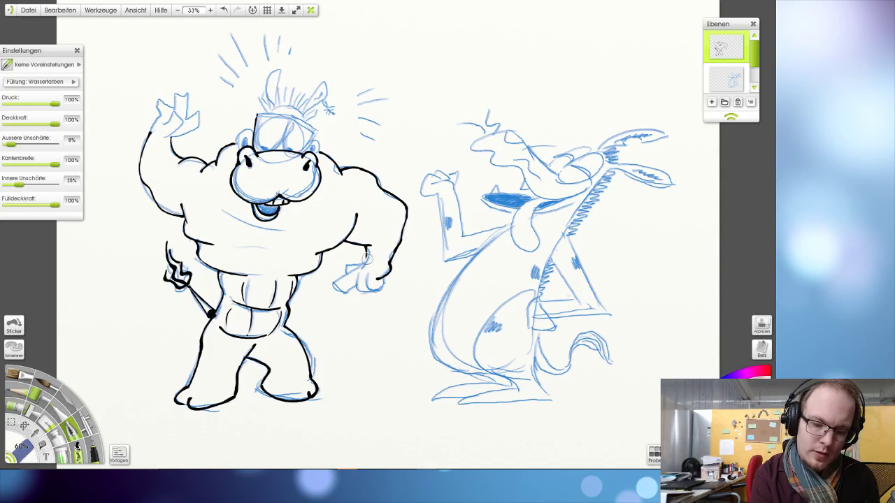
# - Ink the thumb and curled fingers of the hippo's lowered hand from the inner wrist outward, undoing unsuccessful strokes
pyautogui.hotkey('ctrl', 'z')
pyautogui.moveTo(365, 255); pyautogui.dragTo(334, 286)
pyautogui.hotkey('ctrl', 'z')
pyautogui.moveTo(365, 257); pyautogui.dragTo(332, 288)
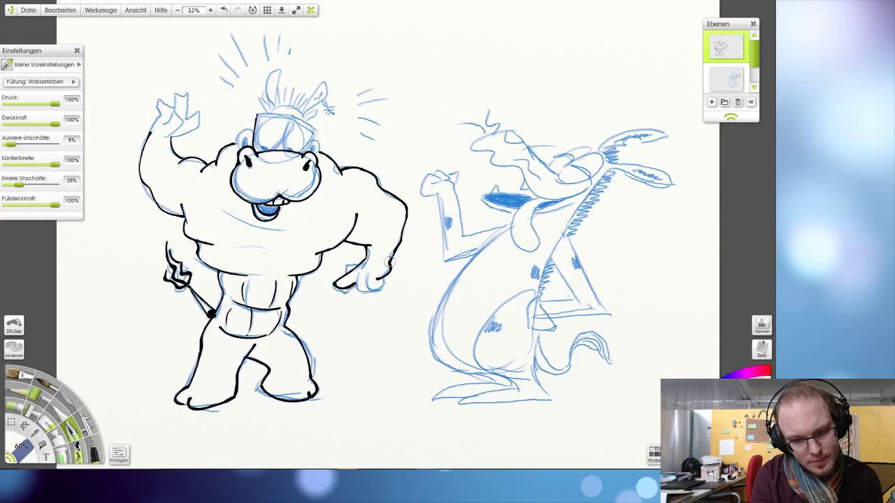
pyautogui.moveTo(356, 293)
pyautogui.mouseDown()
pyautogui.moveTo(386, 282)
pyautogui.moveTo(383, 273)
pyautogui.mouseUp()
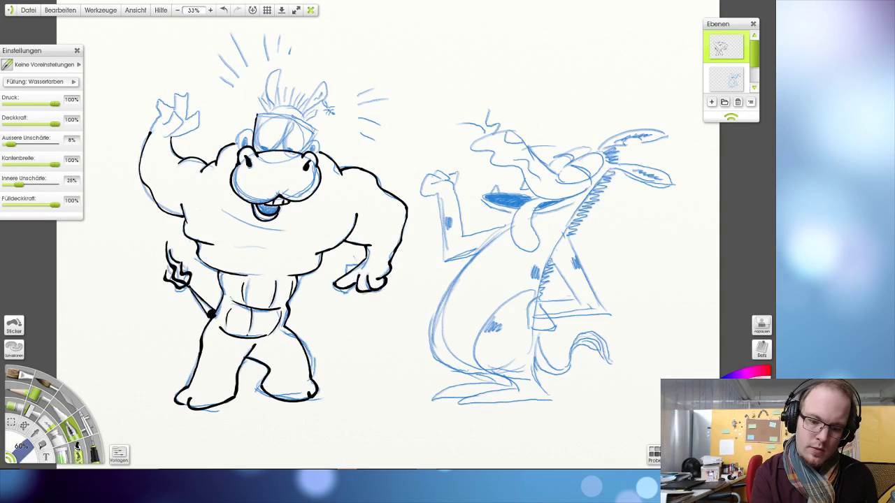
pyautogui.hotkey('ctrl', 'z')
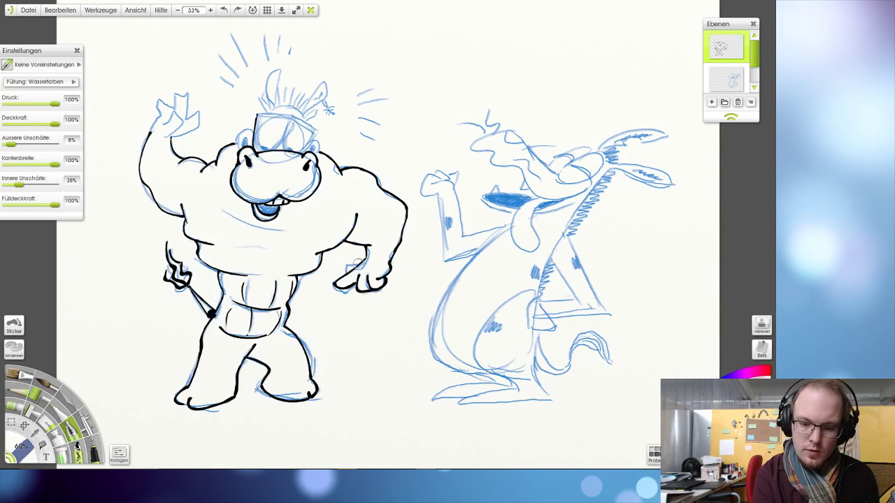
# - Ink the thumb of the hippo's lowered hand, undoing and redrawing unsuccessful strokes
pyautogui.moveTo(355, 267); pyautogui.dragTo(344, 269)
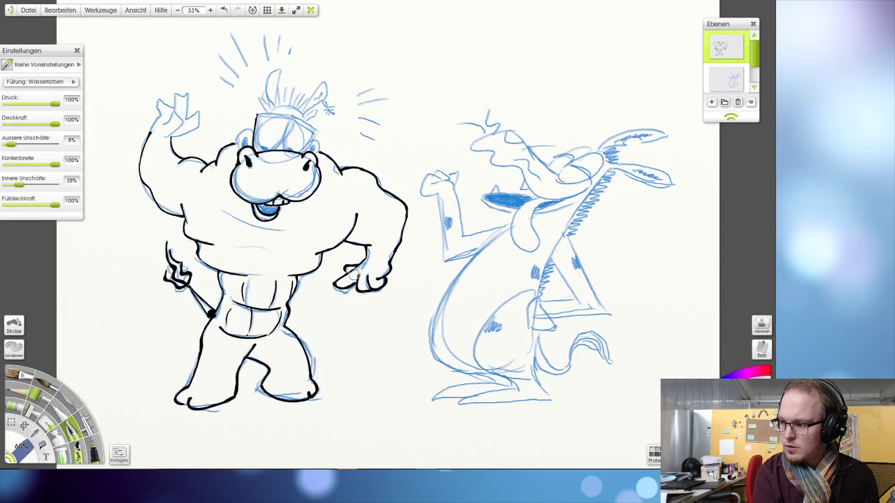
pyautogui.hotkey('ctrl', 'z')
pyautogui.moveTo(359, 264)
pyautogui.mouseDown()
pyautogui.moveTo(340, 268)
pyautogui.moveTo(349, 276)
pyautogui.mouseUp()
pyautogui.hotkey('ctrl', 'z')
pyautogui.hotkey('ctrl', 'z')
pyautogui.hotkey('ctrl', 'z')
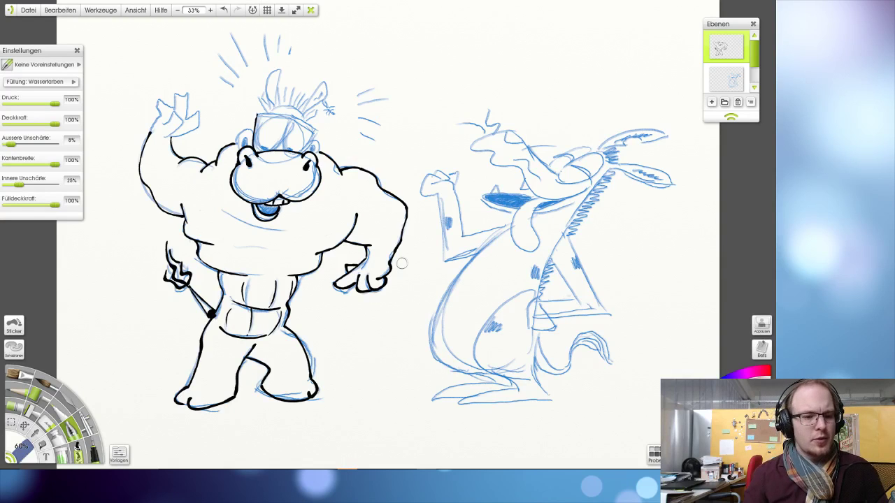
# - Ink the palm, thumb and outstretched inner finger of the hippo's raised hand, undoing unsuccessful strokes
pyautogui.moveTo(167, 124)
pyautogui.mouseDown()
pyautogui.moveTo(183, 106)
pyautogui.moveTo(175, 113)
pyautogui.moveTo(183, 124)
pyautogui.moveTo(175, 113)
pyautogui.moveTo(184, 124)
pyautogui.moveTo(168, 120)
pyautogui.moveTo(179, 114)
pyautogui.moveTo(185, 135)
pyautogui.moveTo(168, 139)
pyautogui.moveTo(193, 136)
pyautogui.moveTo(203, 117)
pyautogui.mouseUp()
pyautogui.hotkey('ctrl', 'z')
pyautogui.hotkey('ctrl', 'z')
pyautogui.hotkey('ctrl', 'z')
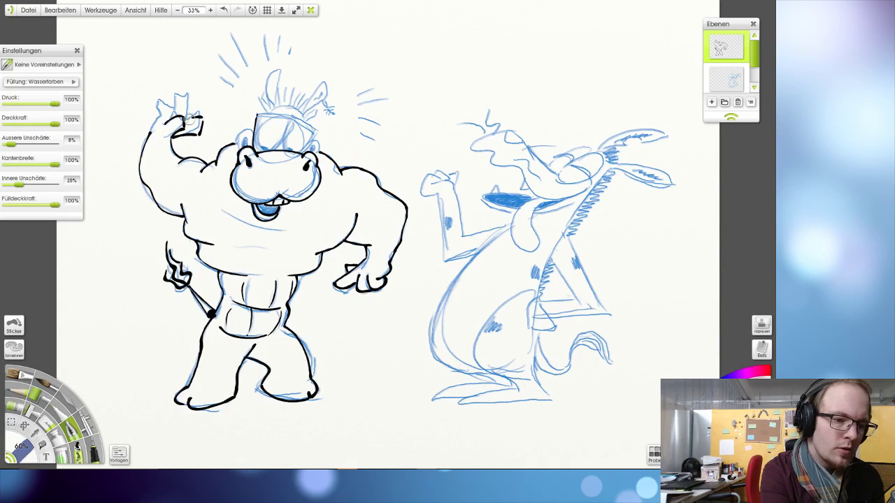
pyautogui.hotkey('ctrl', 'z')
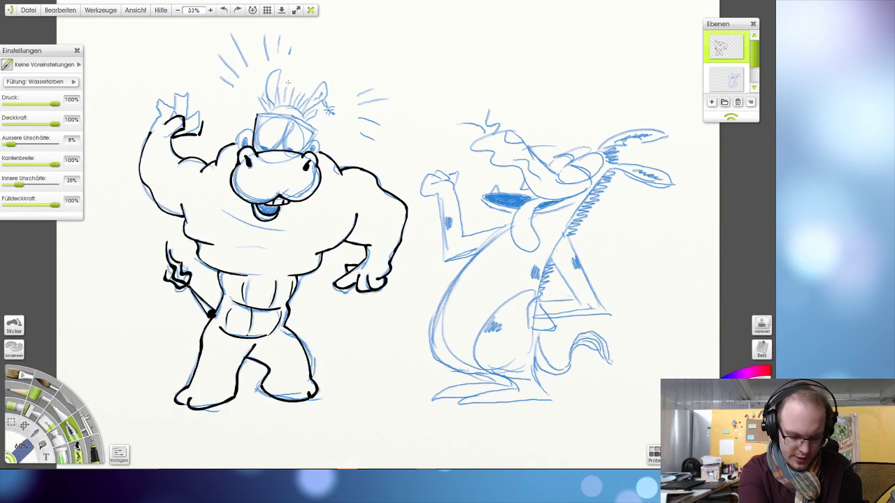
pyautogui.hotkey('ctrl', 'z')
pyautogui.hotkey('ctrl', 'z')
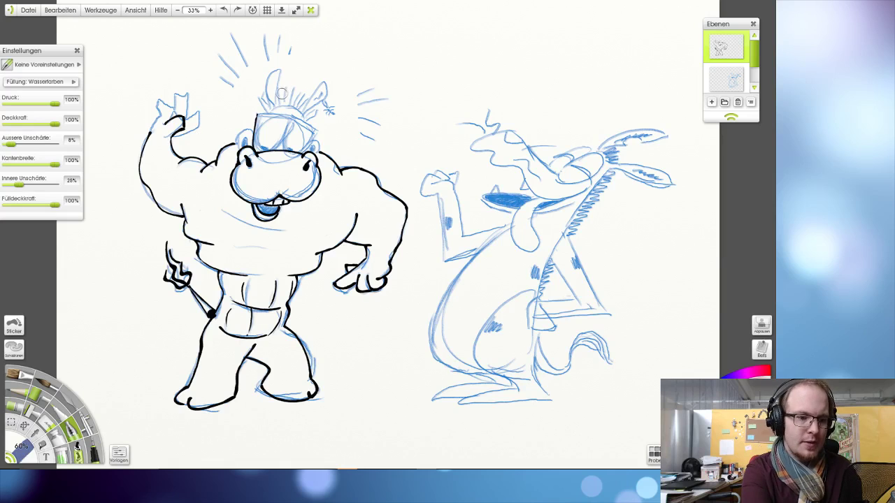
pyautogui.moveTo(181, 135)
pyautogui.mouseDown()
pyautogui.moveTo(202, 124)
pyautogui.moveTo(198, 110)
pyautogui.moveTo(191, 113)
pyautogui.mouseUp()
pyautogui.hotkey('ctrl', 'z')
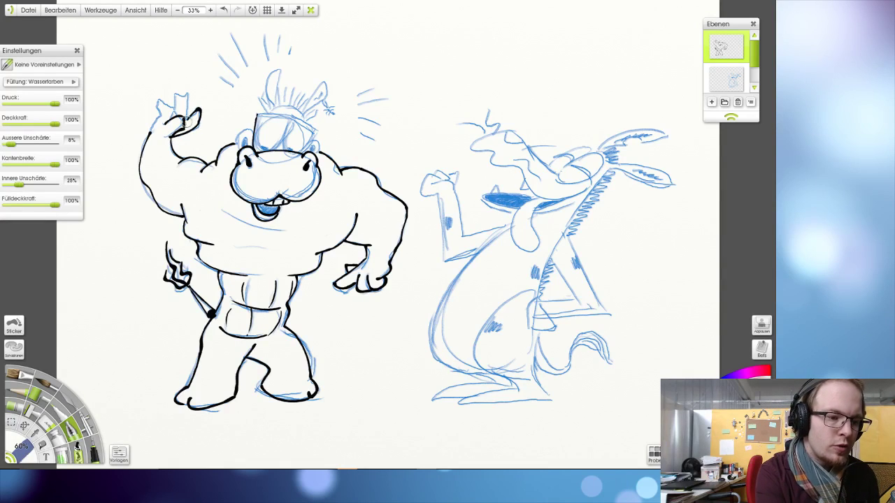
pyautogui.hotkey('ctrl', 'z')
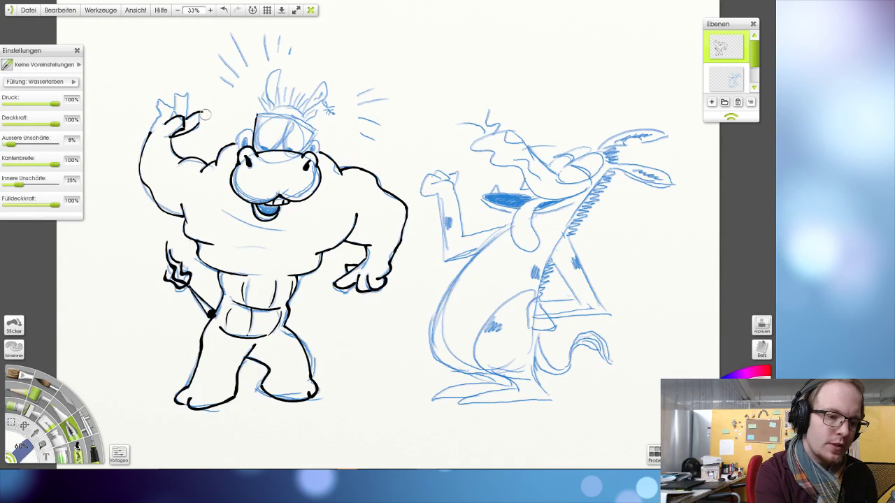
pyautogui.moveTo(200, 111); pyautogui.dragTo(199, 131)
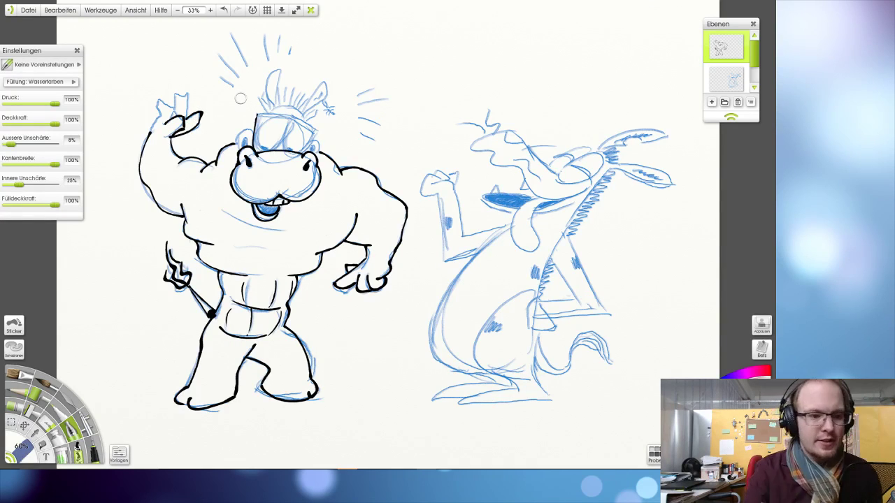
# - Ink the upright middle finger of the hippo's raised hand with a flat tip, undoing unsuccessful strokes
pyautogui.moveTo(186, 117); pyautogui.dragTo(188, 96)
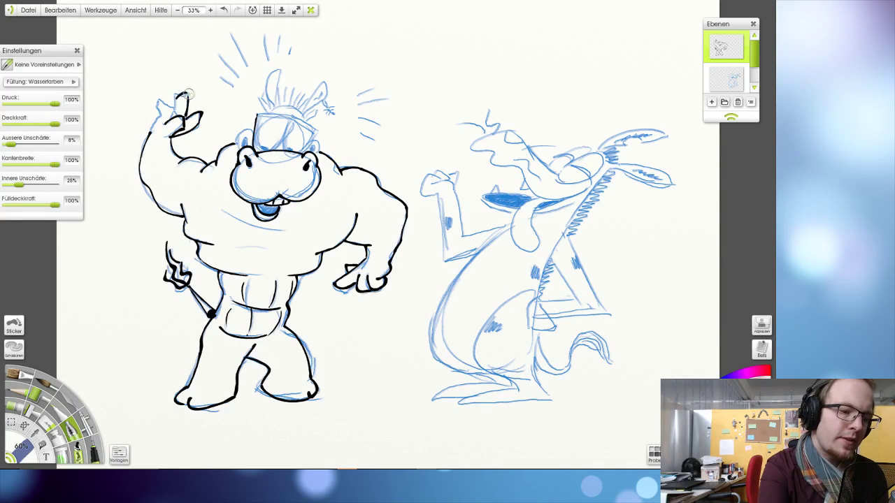
pyautogui.moveTo(187, 93); pyautogui.dragTo(174, 119)
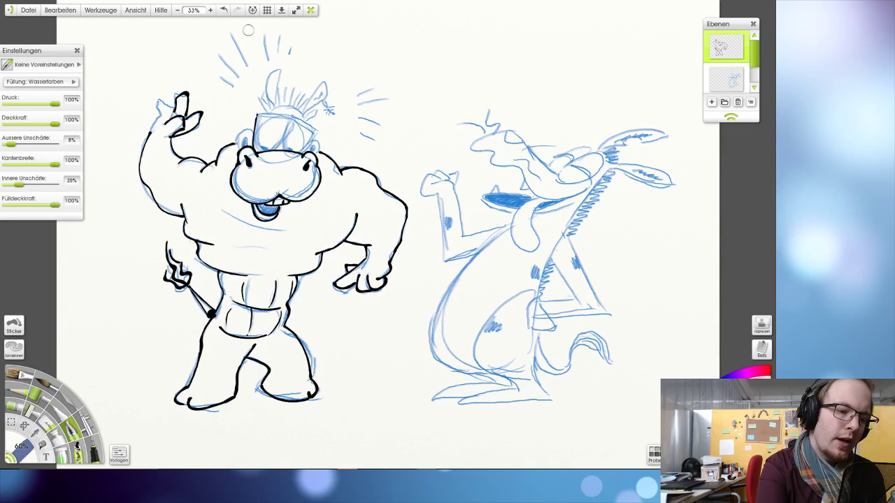
pyautogui.hotkey('ctrl', 'z')
pyautogui.hotkey('ctrl', 'z')
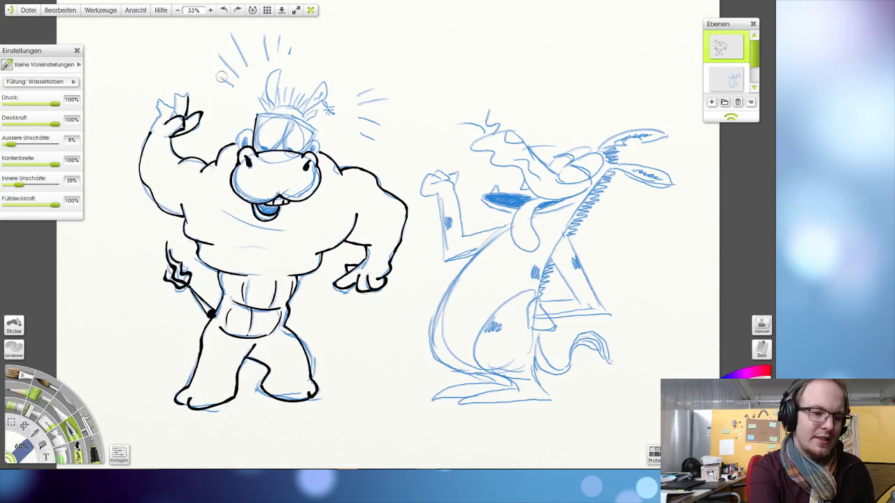
pyautogui.moveTo(179, 93); pyautogui.dragTo(172, 109)
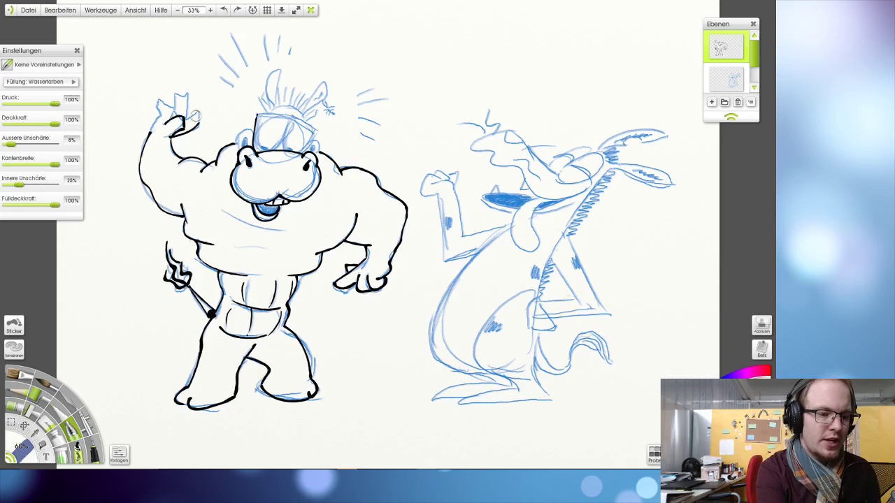
pyautogui.moveTo(174, 109)
pyautogui.mouseDown()
pyautogui.moveTo(173, 89)
pyautogui.moveTo(193, 91)
pyautogui.mouseUp()
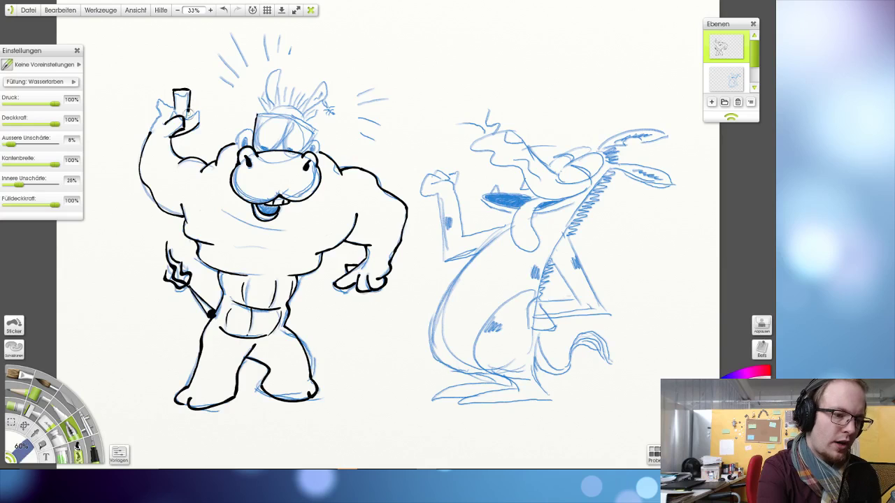
pyautogui.hotkey('ctrl', 'z')
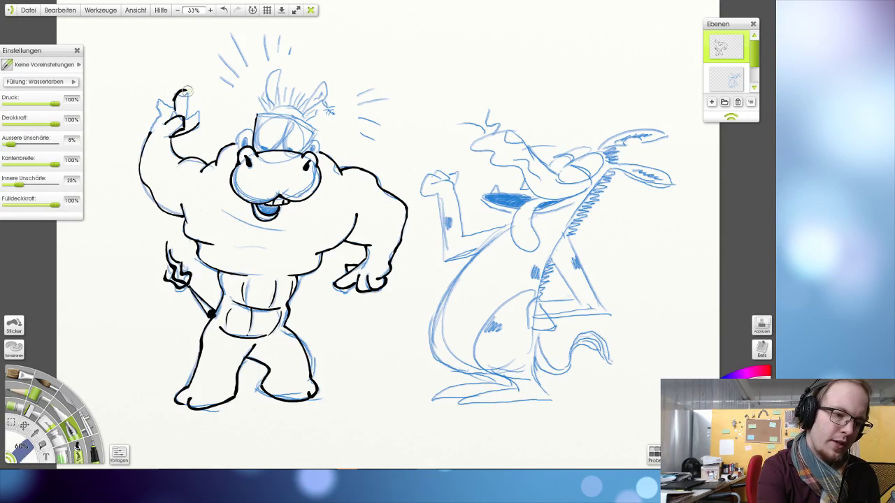
pyautogui.hotkey('ctrl', 'z')
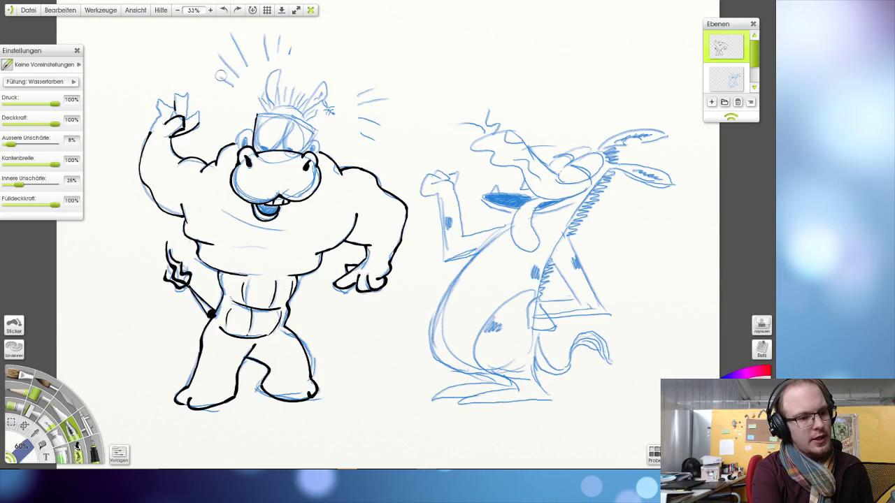
pyautogui.moveTo(174, 112); pyautogui.dragTo(174, 98)
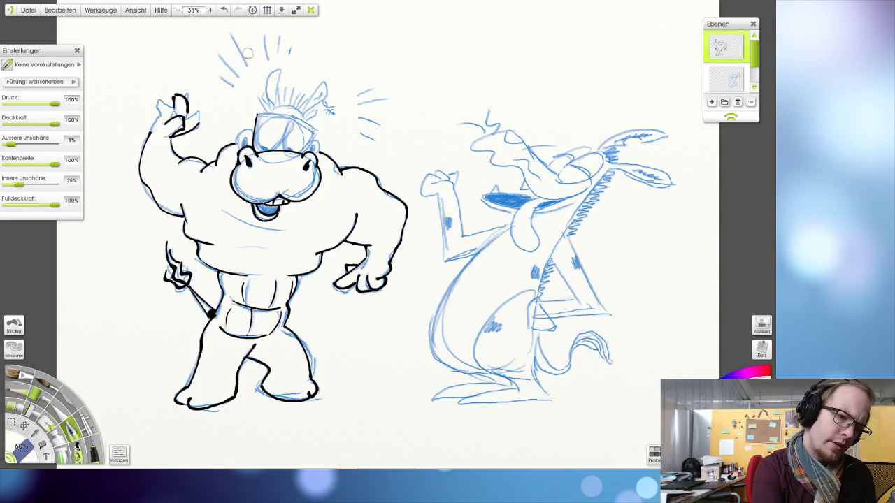
pyautogui.hotkey('ctrl', 'z')
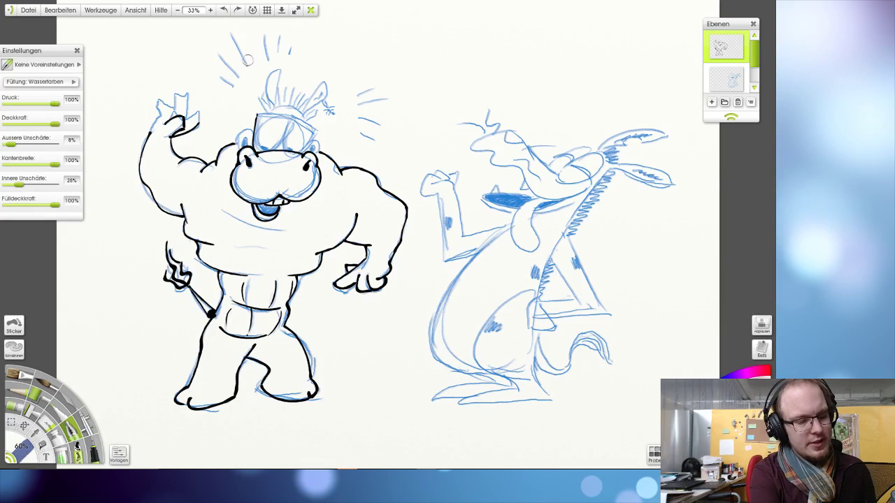
pyautogui.moveTo(175, 111); pyautogui.dragTo(179, 92)
pyautogui.hotkey('ctrl', 'z')
pyautogui.hotkey('ctrl', 'z')
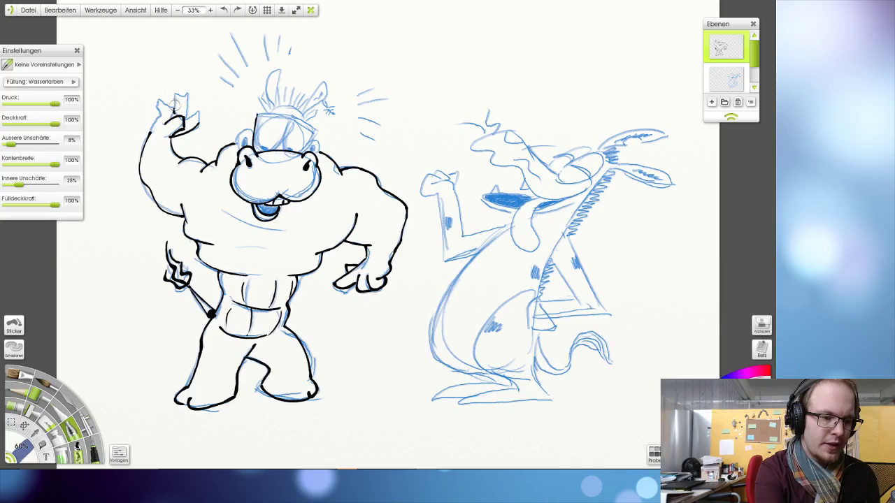
pyautogui.hotkey('ctrl', 'z')
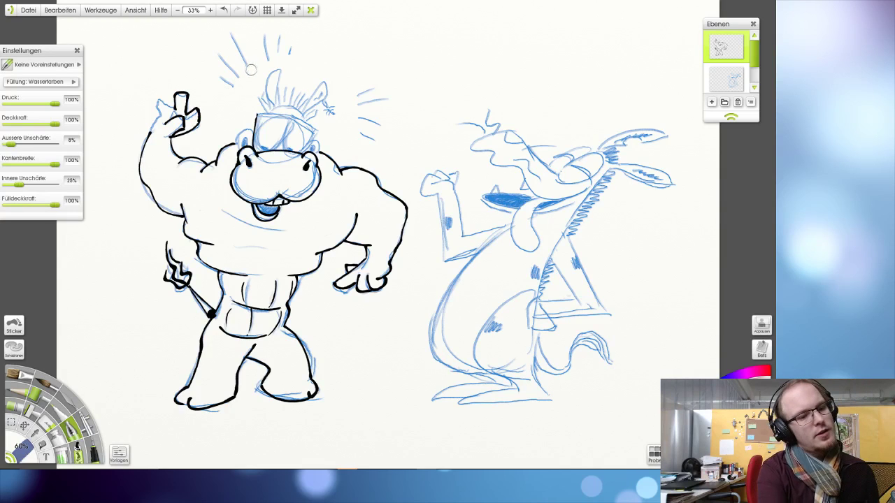
# - Re-ink the raised hand's inner finger nearest the head with an angular, squared-off tip
pyautogui.hotkey('ctrl', 'z')
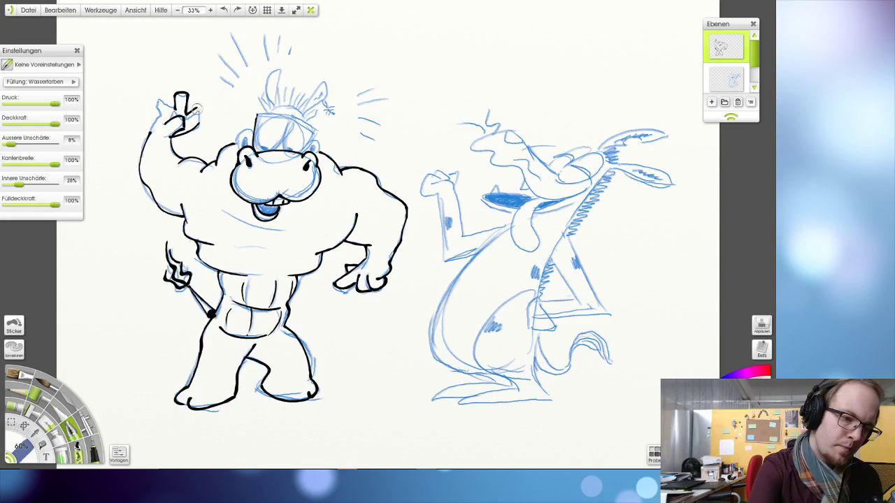
pyautogui.moveTo(196, 105)
pyautogui.mouseDown()
pyautogui.moveTo(203, 120)
pyautogui.moveTo(217, 106)
pyautogui.moveTo(200, 124)
pyautogui.moveTo(205, 116)
pyautogui.mouseUp()
pyautogui.hotkey('ctrl', 'z')
pyautogui.hotkey('ctrl', 'z')
pyautogui.hotkey('ctrl', 'z')
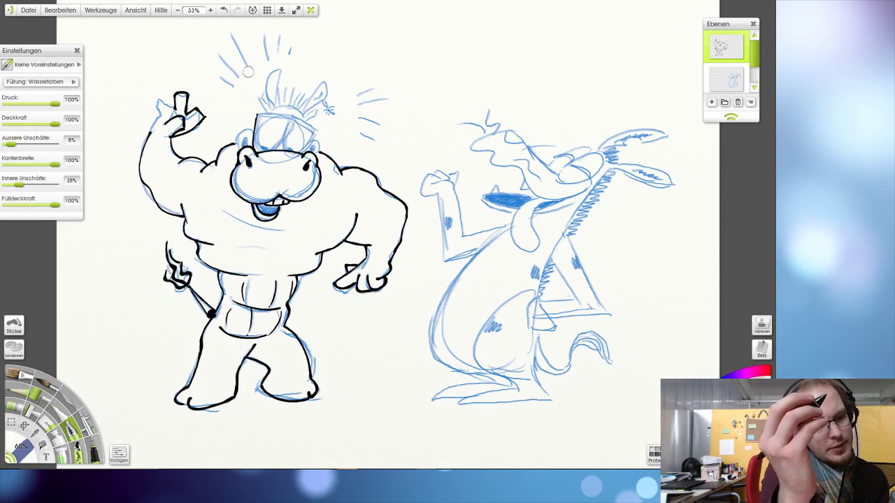
# - Ink the outer finger of the raised hand and join the hand's outer contour to the forearm
pyautogui.moveTo(180, 111)
pyautogui.mouseDown()
pyautogui.moveTo(158, 97)
pyautogui.moveTo(151, 110)
pyautogui.moveTo(164, 118)
pyautogui.moveTo(148, 137)
pyautogui.mouseUp()
pyautogui.hotkey('ctrl', 'z')
pyautogui.hotkey('ctrl', 'z')
pyautogui.hotkey('ctrl', 'z')
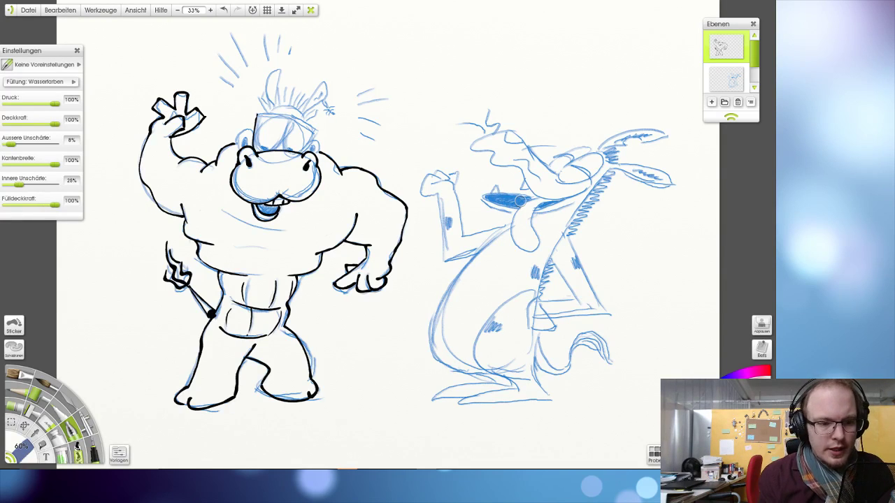
# - Erase the outermost finger of the hippo's lowered hand and re-ink it with a squared-off tip
pyautogui.press('e')
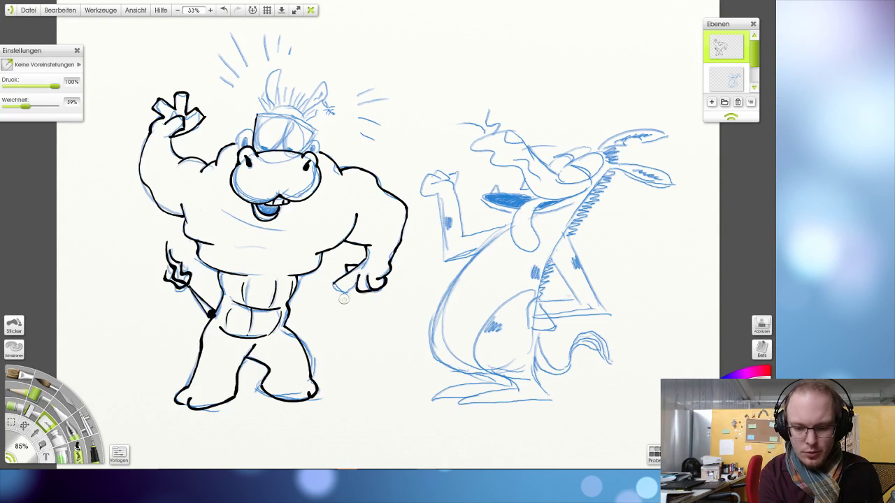
pyautogui.press('g')
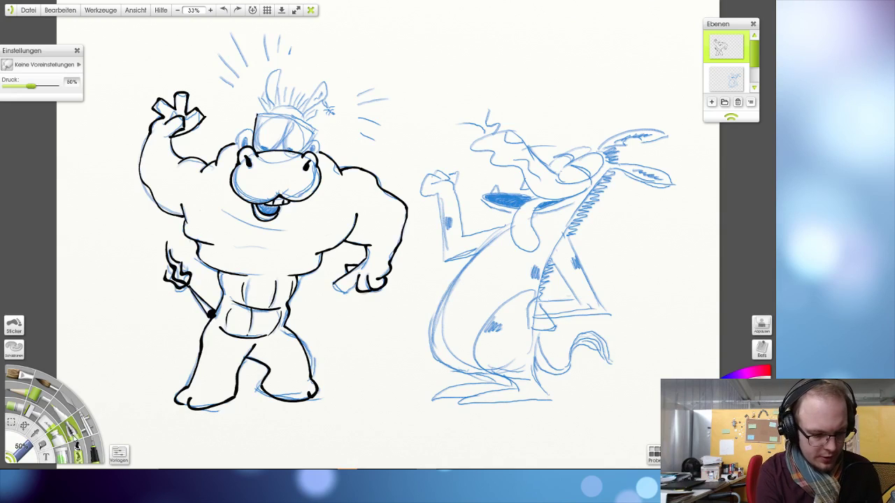
pyautogui.click(72, 428)
pyautogui.moveTo(332, 286); pyautogui.dragTo(349, 296)
pyautogui.hotkey('ctrl', 'z')
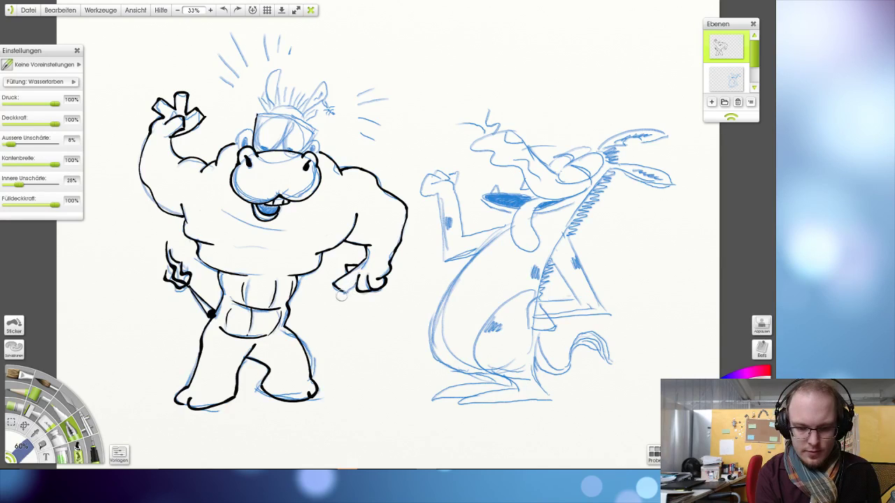
pyautogui.moveTo(341, 293); pyautogui.dragTo(364, 278)
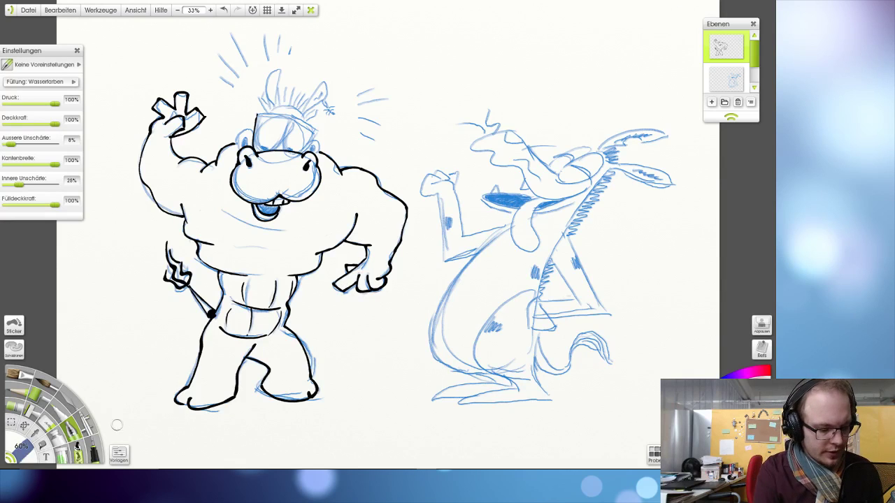
# - Set the brush size to 55% and try a line along the top edge of the hippo's glasses
pyautogui.click(25, 448)
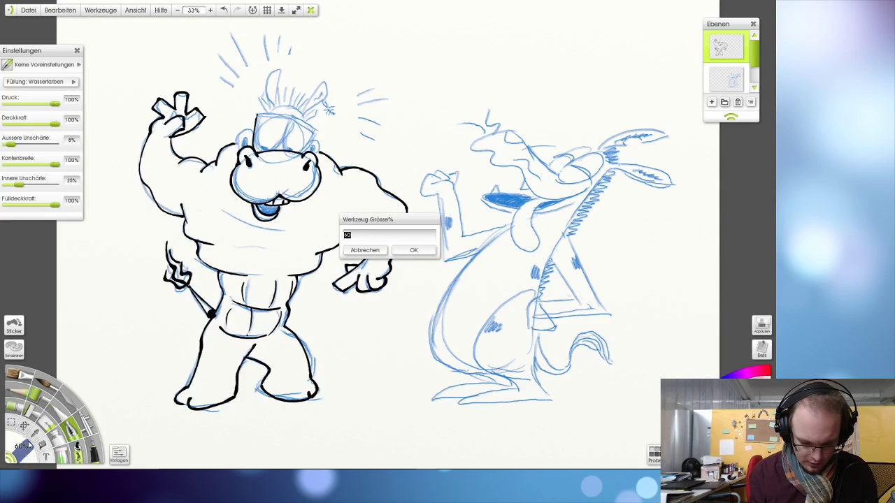
pyautogui.write('55')
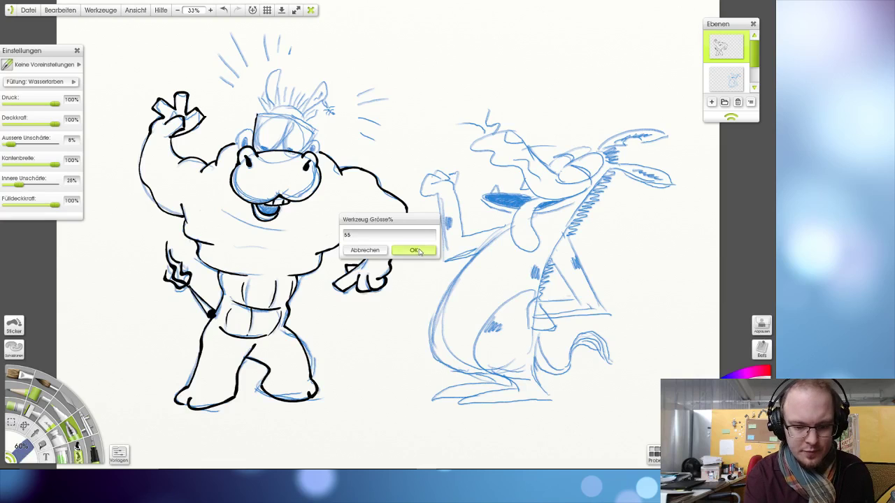
pyautogui.click(413, 249)
pyautogui.moveTo(257, 114); pyautogui.dragTo(293, 119)
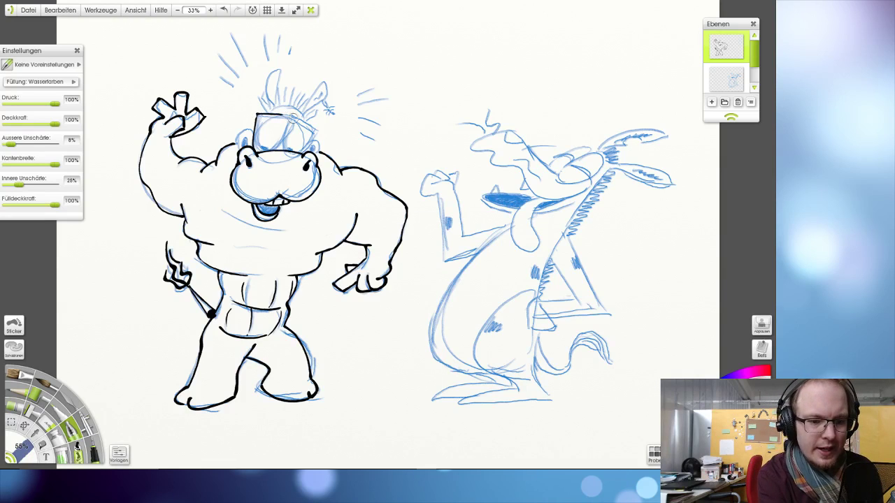
pyautogui.hotkey('ctrl', 'z')
# - Retrace the outer contour of the hippo's raised forearm from the wrist to the elbow, undoing unsuccessful strokes
pyautogui.moveTo(149, 137)
pyautogui.mouseDown()
pyautogui.moveTo(140, 167)
pyautogui.moveTo(153, 190)
pyautogui.moveTo(140, 166)
pyautogui.moveTo(150, 187)
pyautogui.mouseUp()
pyautogui.hotkey('ctrl', 'z')
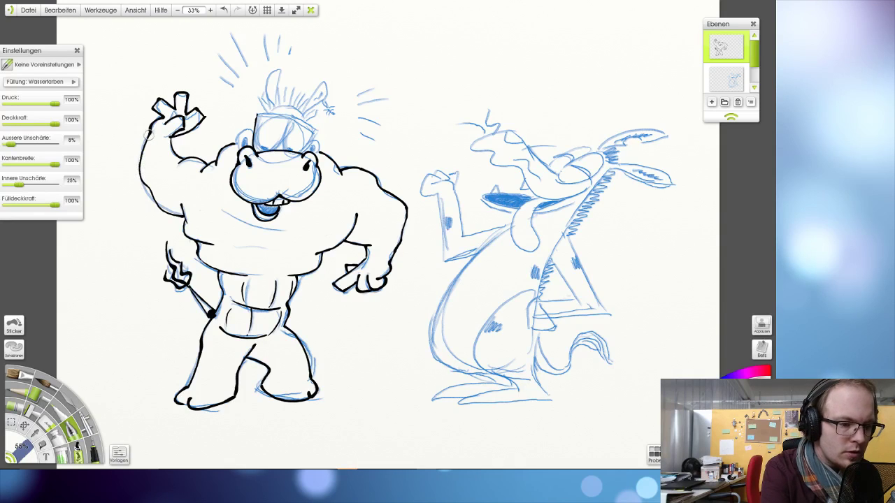
pyautogui.hotkey('ctrl', 'z')
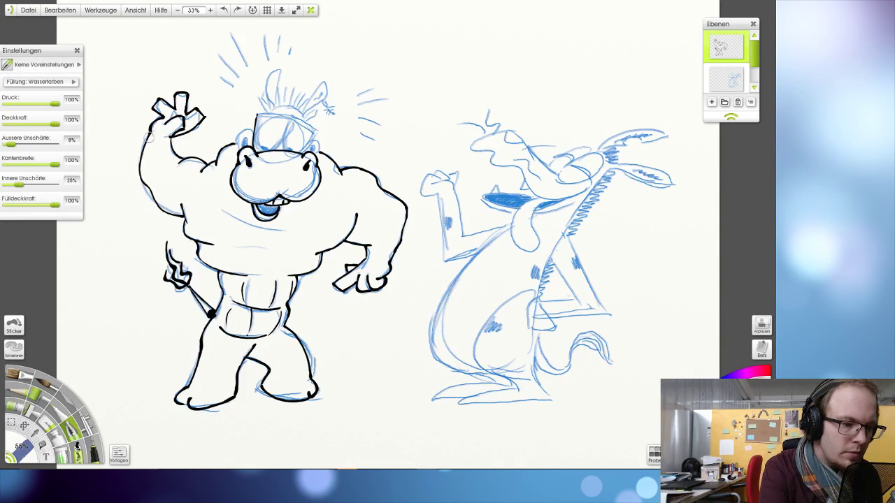
pyautogui.moveTo(150, 134); pyautogui.dragTo(146, 188)
pyautogui.hotkey('ctrl', 'z')
pyautogui.moveTo(149, 133); pyautogui.dragTo(146, 188)
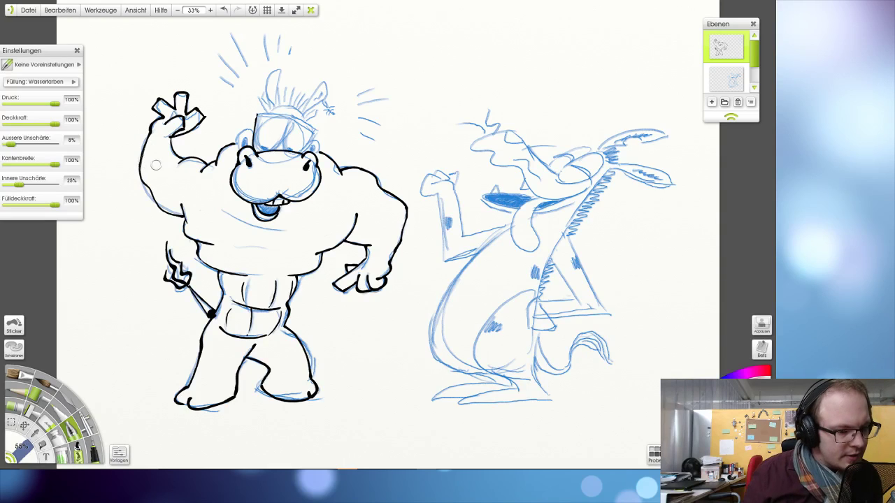
pyautogui.scroll(5, 155, 165)
pyautogui.moveTo(121, 184)
pyautogui.mouseDown()
pyautogui.moveTo(152, 205)
pyautogui.moveTo(311, 228)
pyautogui.mouseUp()
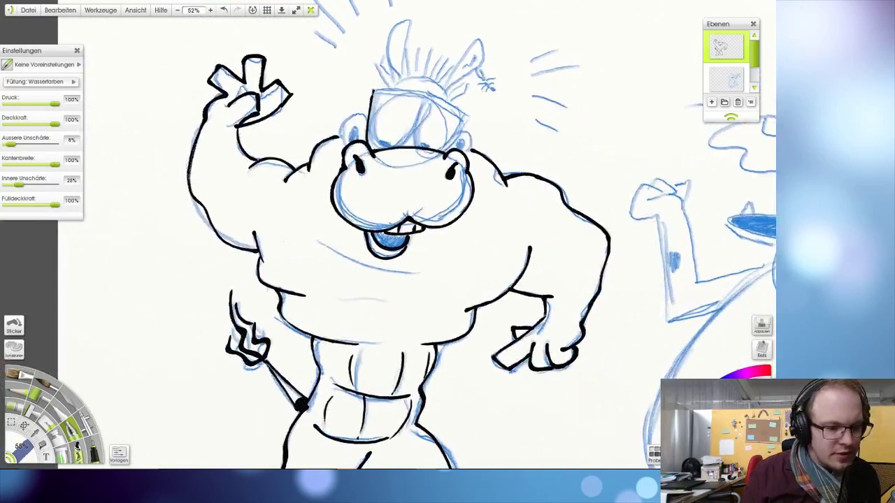
pyautogui.scroll(5, 179, 150)
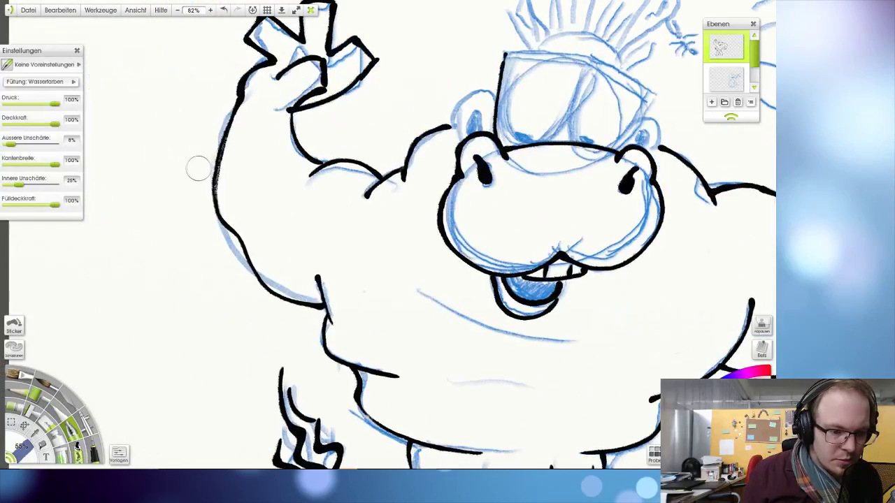
pyautogui.scroll(-9, 209, 183)
pyautogui.scroll(2, 214, 185)
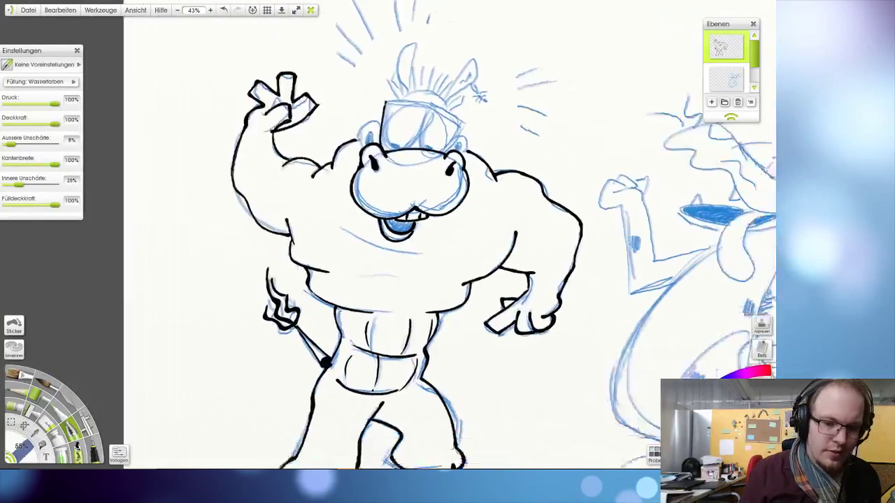
# - Try long curved test strokes and a short wavy squiggle in the empty area between the two characters, undoing unsuccessful ones
pyautogui.moveTo(196, 193); pyautogui.dragTo(98, 176)
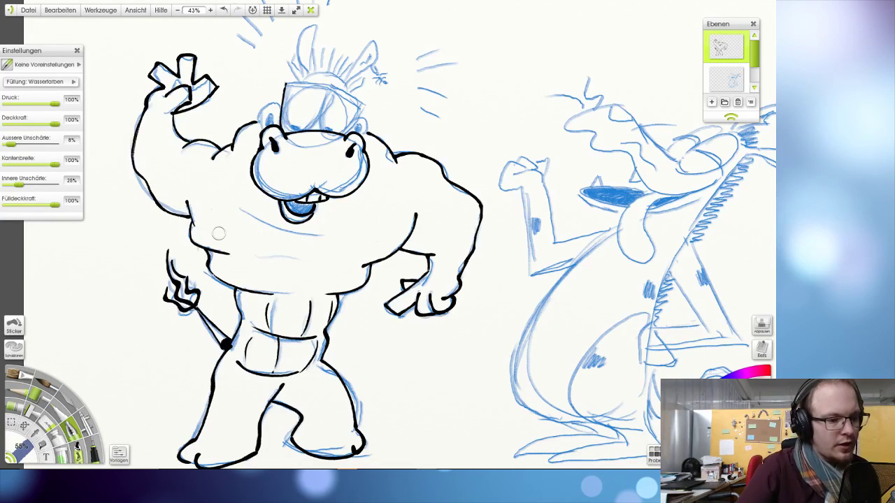
pyautogui.moveTo(406, 129)
pyautogui.mouseDown()
pyautogui.moveTo(517, 97)
pyautogui.moveTo(539, 106)
pyautogui.mouseUp()
pyautogui.hotkey('ctrl', 'z')
pyautogui.moveTo(454, 143)
pyautogui.mouseDown()
pyautogui.moveTo(463, 90)
pyautogui.moveTo(512, 91)
pyautogui.moveTo(504, 40)
pyautogui.mouseUp()
pyautogui.moveTo(484, 90)
pyautogui.mouseDown()
pyautogui.moveTo(523, 78)
pyautogui.moveTo(485, 89)
pyautogui.moveTo(525, 77)
pyautogui.moveTo(482, 90)
pyautogui.moveTo(518, 85)
pyautogui.moveTo(530, 65)
pyautogui.moveTo(528, 74)
pyautogui.moveTo(503, 96)
pyautogui.moveTo(522, 45)
pyautogui.moveTo(484, 92)
pyautogui.moveTo(515, 86)
pyautogui.moveTo(527, 74)
pyautogui.moveTo(488, 90)
pyautogui.moveTo(525, 70)
pyautogui.moveTo(488, 91)
pyautogui.moveTo(526, 73)
pyautogui.mouseUp()
pyautogui.hotkey('ctrl', 'z')
pyautogui.hotkey('ctrl', 'z')
pyautogui.hotkey('ctrl', 'z')
pyautogui.hotkey('ctrl', 'z')
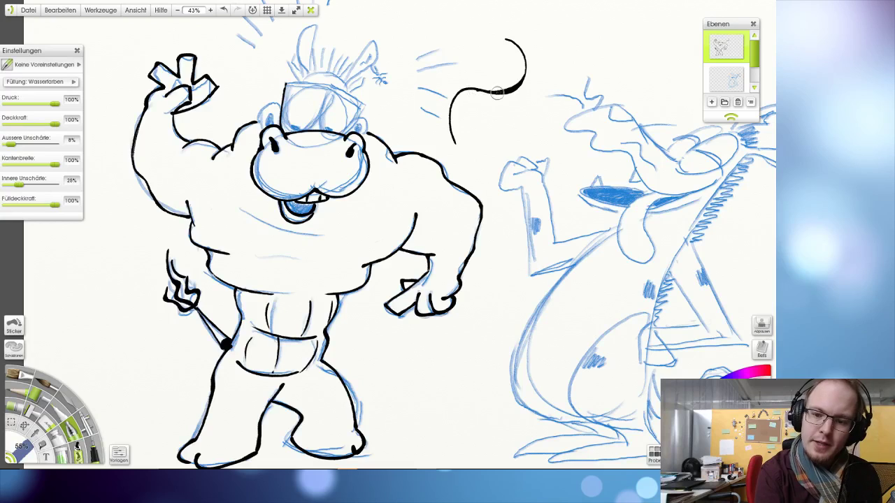
pyautogui.hotkey('ctrl', 'z')
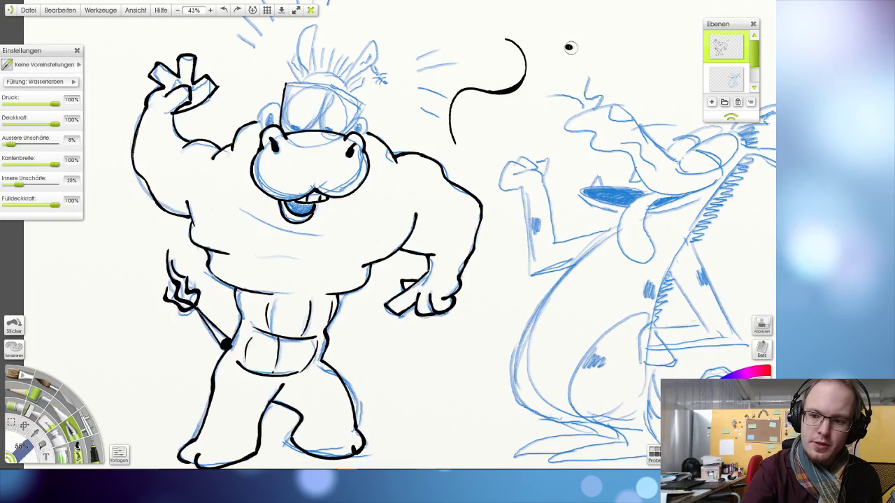
pyautogui.moveTo(569, 47)
pyautogui.mouseDown()
pyautogui.moveTo(584, 32)
pyautogui.moveTo(605, 36)
pyautogui.moveTo(607, 50)
pyautogui.moveTo(636, 29)
pyautogui.moveTo(648, 35)
pyautogui.moveTo(624, 65)
pyautogui.mouseUp()
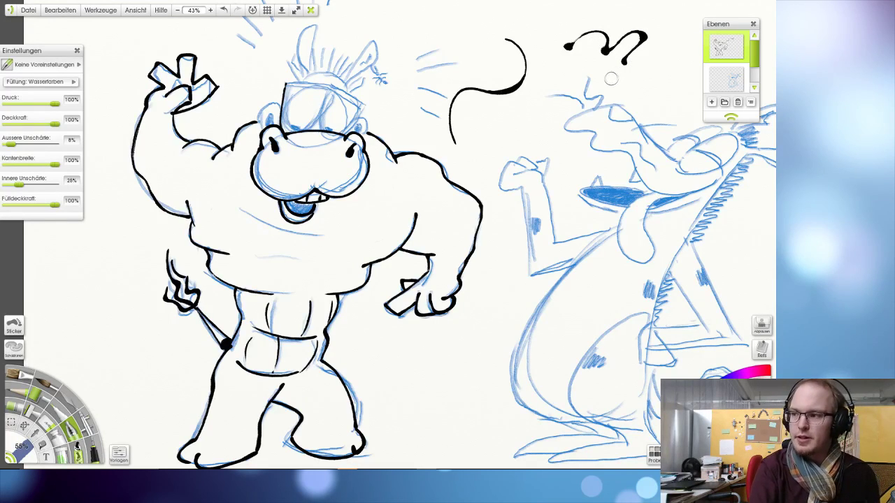
pyautogui.hotkey('ctrl', 'z')
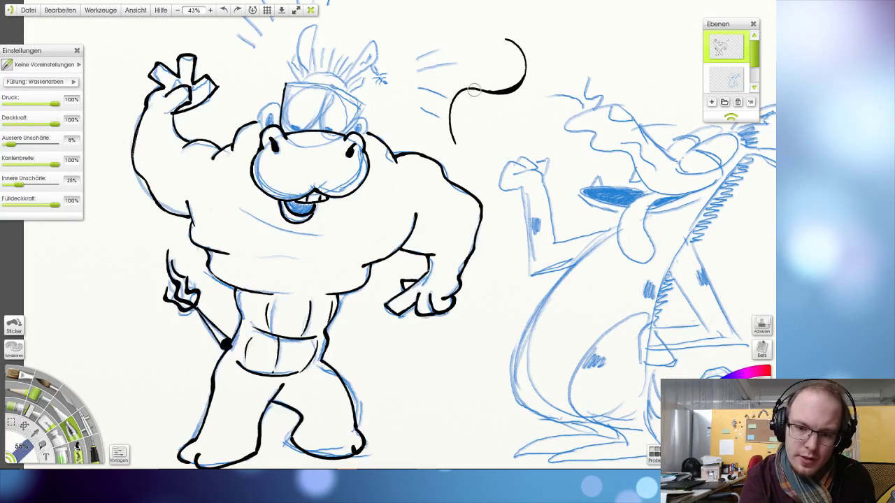
# - Try retracing the lower bend of the test curve with overlapping strokes, and undo everything including the curve itself
pyautogui.moveTo(474, 89)
pyautogui.mouseDown()
pyautogui.moveTo(454, 116)
pyautogui.moveTo(453, 105)
pyautogui.moveTo(450, 124)
pyautogui.mouseUp()
pyautogui.hotkey('ctrl', 'z')
pyautogui.hotkey('ctrl', 'z')
pyautogui.moveTo(474, 88); pyautogui.dragTo(447, 122)
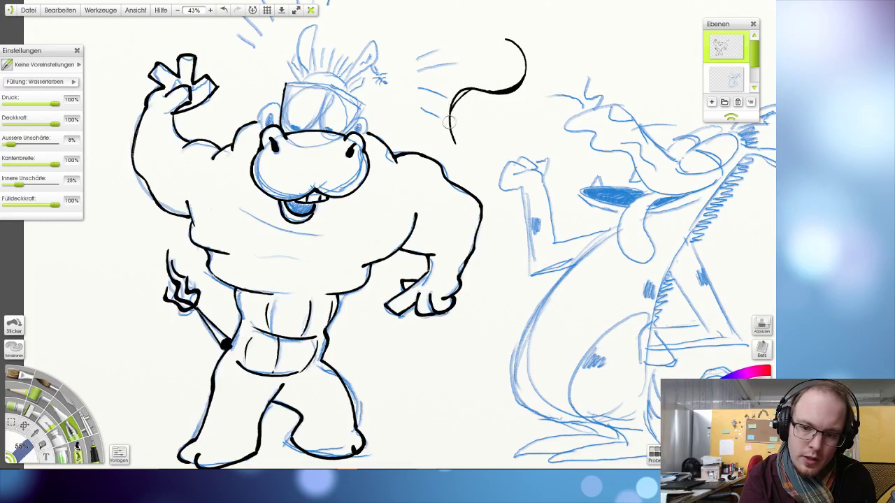
pyautogui.hotkey('ctrl', 'z')
pyautogui.moveTo(476, 89)
pyautogui.mouseDown()
pyautogui.moveTo(461, 94)
pyautogui.moveTo(451, 119)
pyautogui.mouseUp()
pyautogui.hotkey('ctrl', 'z')
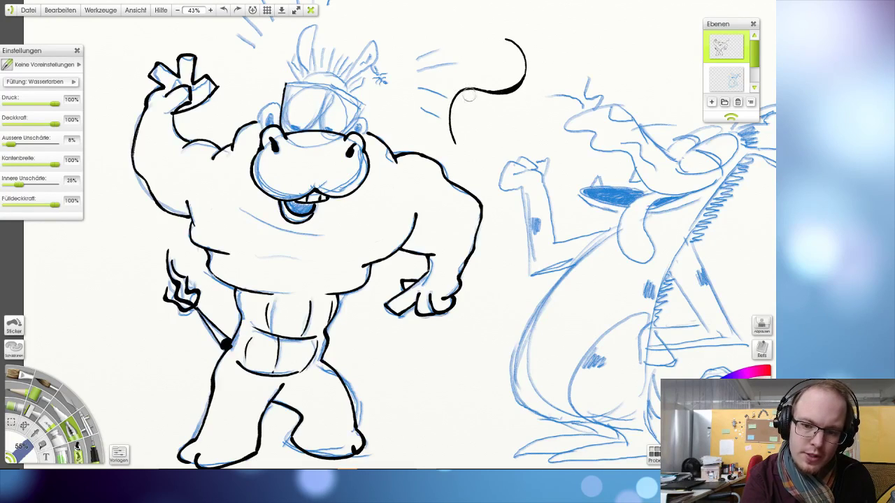
pyautogui.moveTo(476, 88)
pyautogui.mouseDown()
pyautogui.moveTo(450, 122)
pyautogui.moveTo(457, 141)
pyautogui.moveTo(449, 122)
pyautogui.moveTo(457, 144)
pyautogui.moveTo(451, 123)
pyautogui.moveTo(457, 147)
pyautogui.mouseUp()
pyautogui.hotkey('ctrl', 'z')
pyautogui.hotkey('ctrl', 'z')
pyautogui.hotkey('ctrl', 'z')
pyautogui.hotkey('ctrl', 'z')
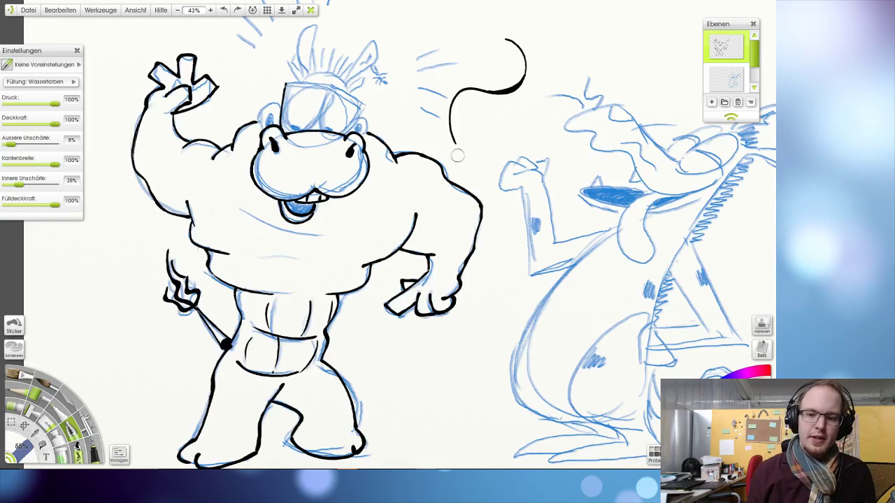
pyautogui.hotkey('ctrl', 'z')
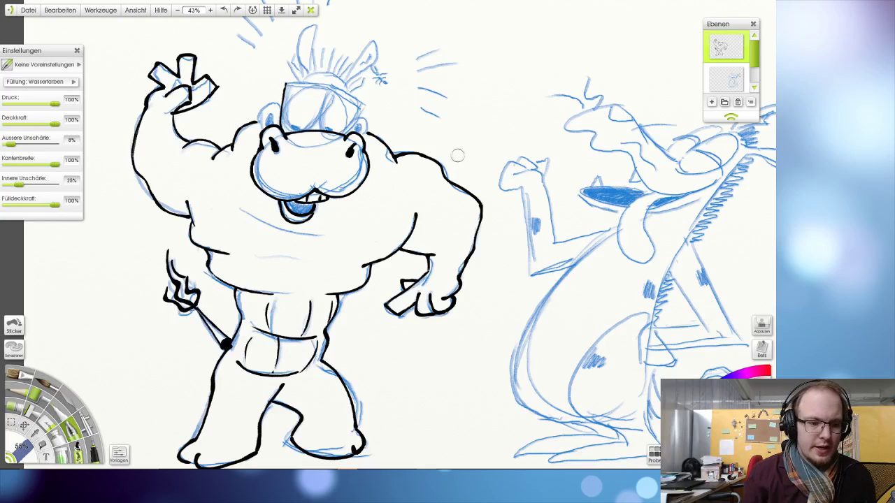
# - Ink the outer frame of the hippo's glasses along the top and far side, adding the wedge of the nose bridge
pyautogui.moveTo(148, 184); pyautogui.dragTo(189, 220)
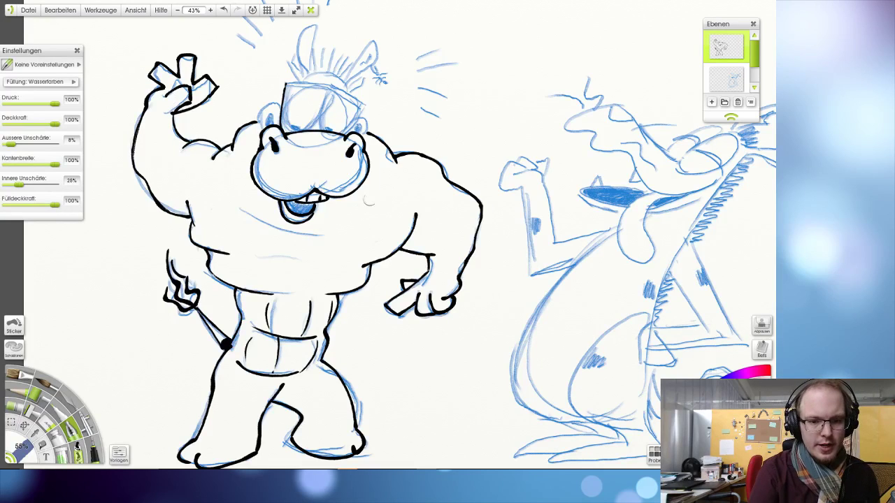
pyautogui.moveTo(285, 83); pyautogui.dragTo(326, 85)
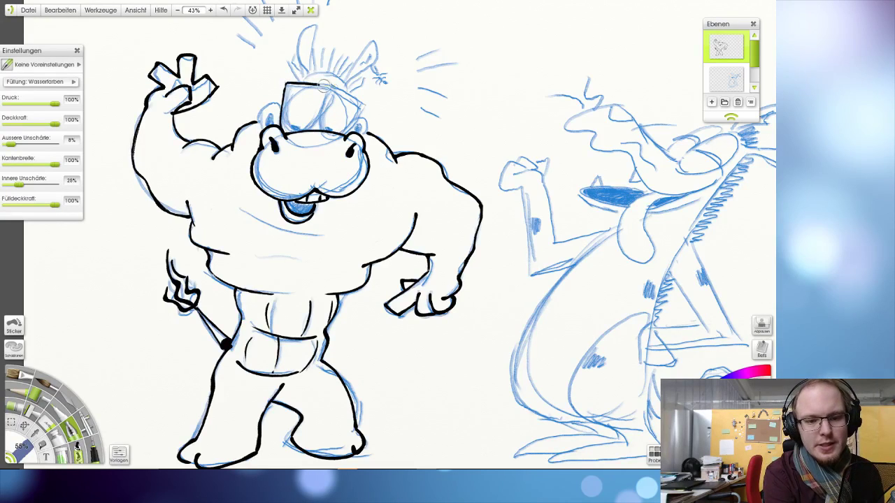
pyautogui.moveTo(313, 129); pyautogui.dragTo(323, 111)
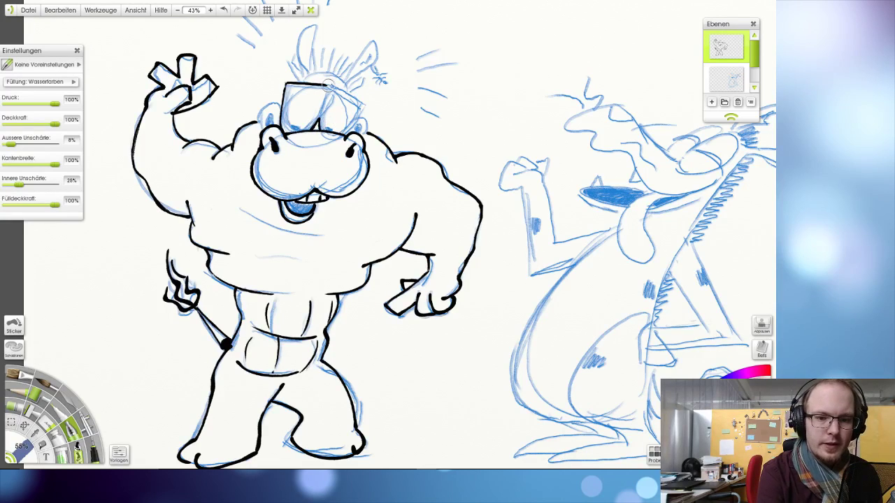
pyautogui.moveTo(328, 86); pyautogui.dragTo(369, 106)
pyautogui.hotkey('ctrl', 'z')
pyautogui.moveTo(330, 85)
pyautogui.mouseDown()
pyautogui.moveTo(366, 106)
pyautogui.moveTo(345, 132)
pyautogui.moveTo(364, 103)
pyautogui.mouseUp()
pyautogui.hotkey('ctrl', 'z')
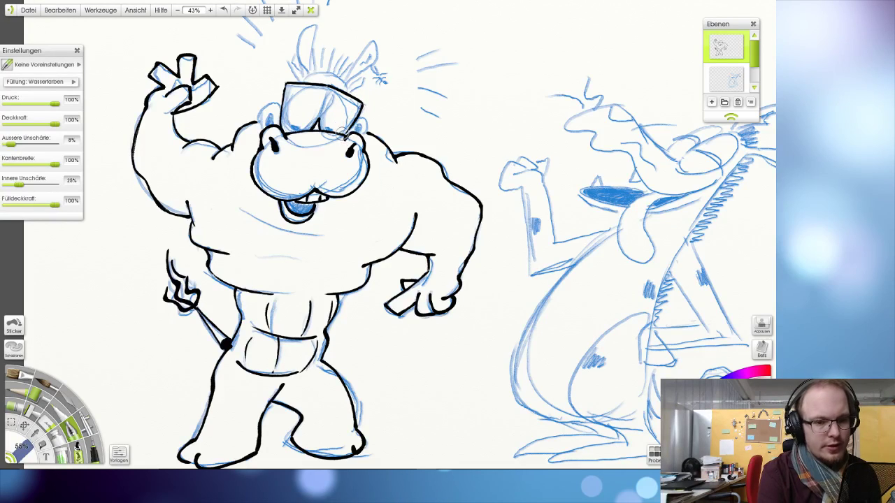
# - Ink the inner rim of the hippo's left lens along its side, top and centre bar, undoing unsuccessful strokes
pyautogui.moveTo(287, 87); pyautogui.dragTo(283, 131)
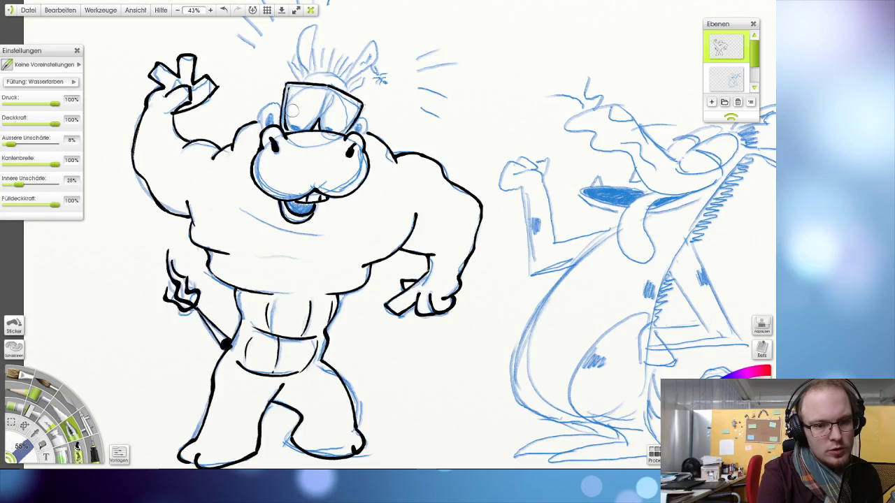
pyautogui.hotkey('ctrl', 'z')
pyautogui.moveTo(287, 87); pyautogui.dragTo(283, 134)
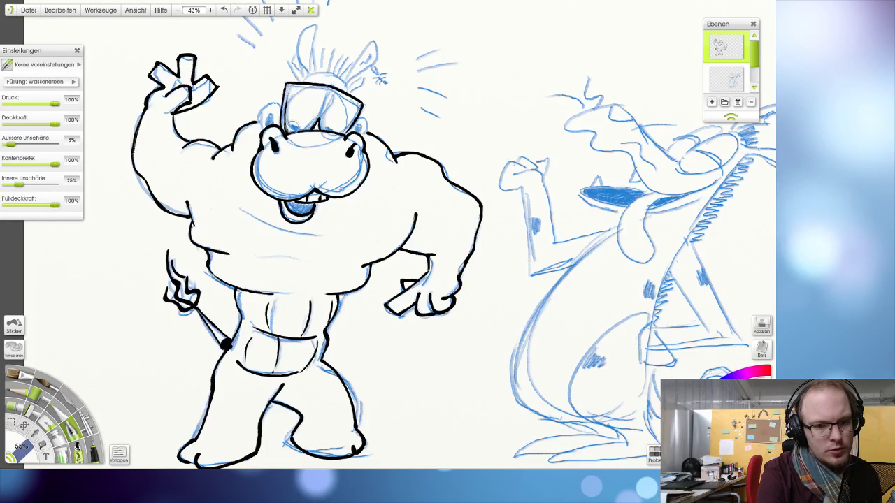
pyautogui.moveTo(290, 88)
pyautogui.mouseDown()
pyautogui.moveTo(333, 90)
pyautogui.moveTo(323, 90)
pyautogui.moveTo(307, 132)
pyautogui.mouseUp()
pyautogui.hotkey('ctrl', 'z')
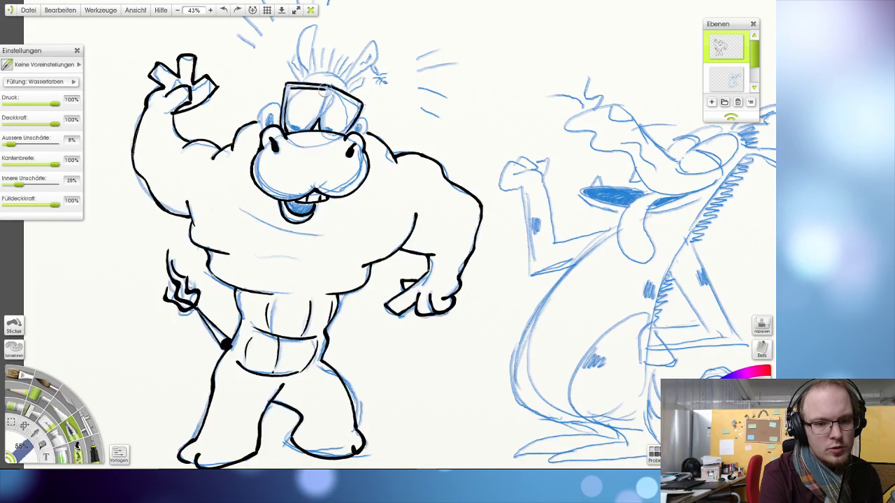
pyautogui.moveTo(326, 88)
pyautogui.mouseDown()
pyautogui.moveTo(301, 137)
pyautogui.moveTo(326, 88)
pyautogui.moveTo(287, 104)
pyautogui.moveTo(284, 116)
pyautogui.mouseUp()
pyautogui.hotkey('ctrl', 'z')
pyautogui.hotkey('ctrl', 'z')
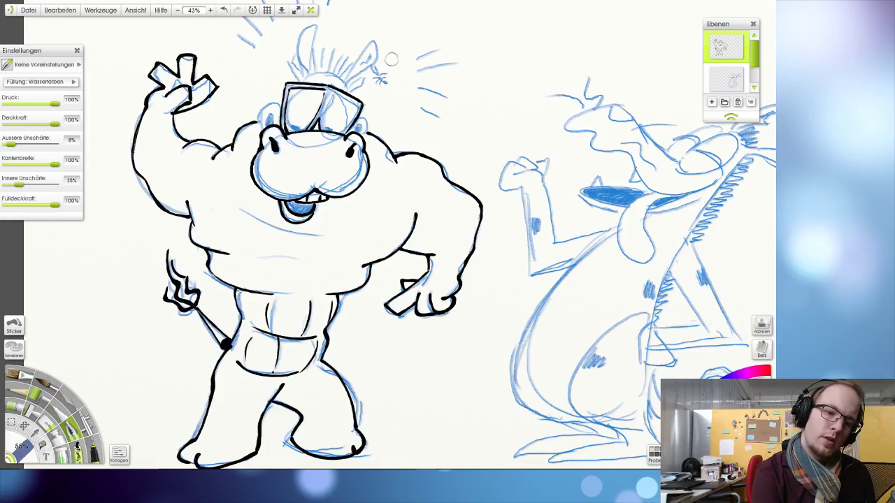
# - Ink the inner rim of the hippo's right lens from the centre bar to the outer side
pyautogui.moveTo(331, 87); pyautogui.dragTo(323, 139)
pyautogui.moveTo(353, 99)
pyautogui.mouseDown()
pyautogui.moveTo(343, 130)
pyautogui.moveTo(353, 107)
pyautogui.moveTo(342, 131)
pyautogui.moveTo(292, 122)
pyautogui.moveTo(289, 130)
pyautogui.moveTo(331, 130)
pyautogui.mouseUp()
pyautogui.hotkey('ctrl', 'z')
pyautogui.hotkey('ctrl', 'z')
pyautogui.hotkey('ctrl', 'z')
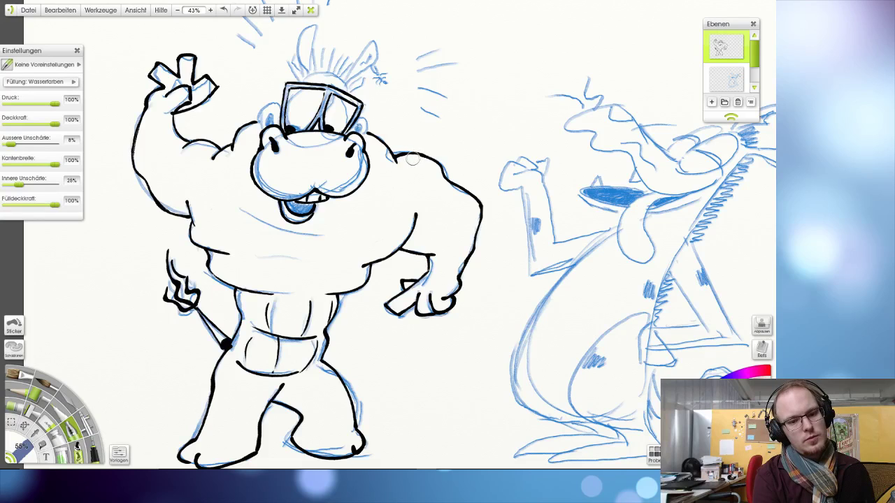
# - Undo the first pupils and redraw a small black pupil at the lower edge of each of the hippo's lenses
pyautogui.hotkey('ctrl', 'z')
pyautogui.hotkey('ctrl', 'z')
pyautogui.moveTo(297, 129); pyautogui.dragTo(328, 128)
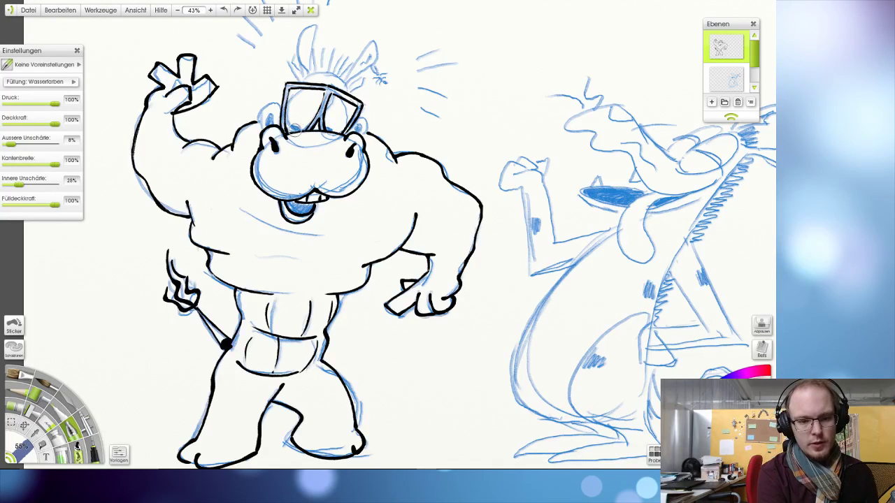
pyautogui.moveTo(294, 134); pyautogui.dragTo(328, 130)
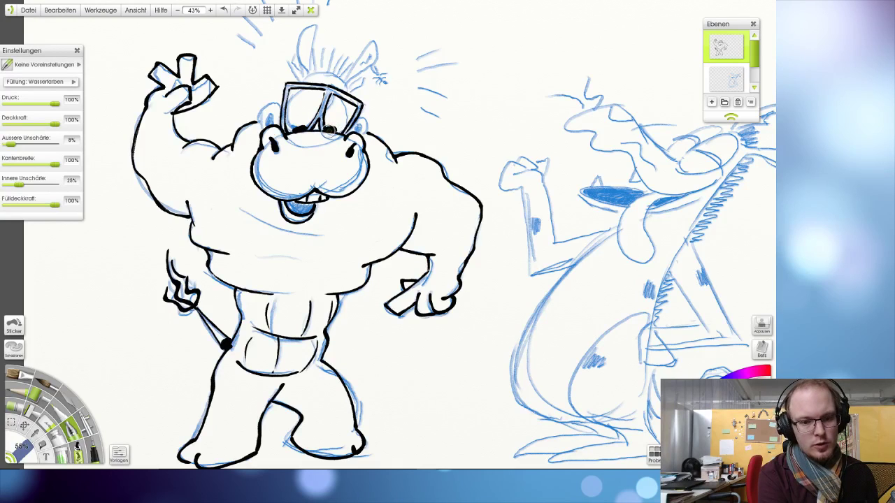
# - Hide the hippo's blue sketch layer to check the inked lines on their own, and show it again
pyautogui.scroll(-3, 368, 120)
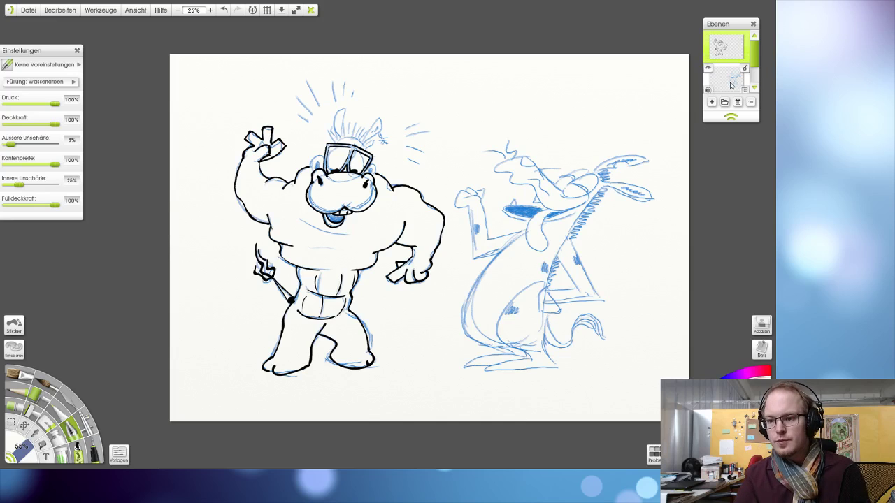
pyautogui.scroll(-2, 714, 63)
pyautogui.click(707, 66)
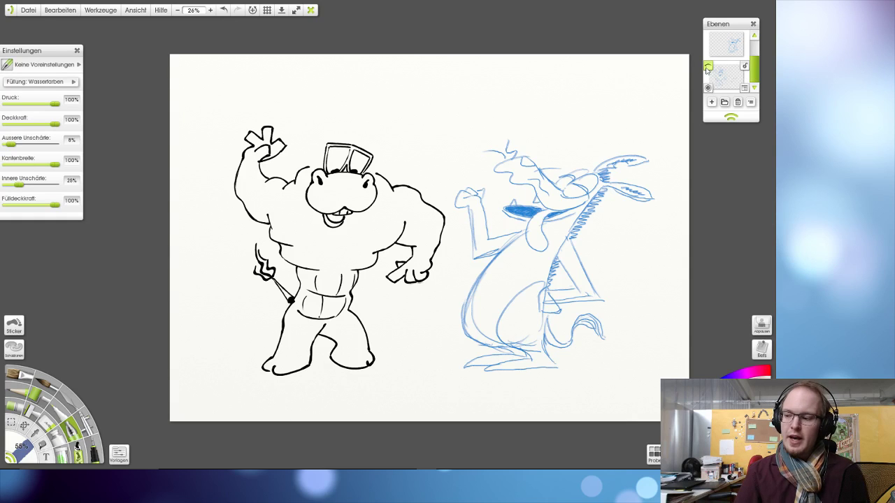
pyautogui.click(707, 67)
pyautogui.scroll(-1, 418, 120)
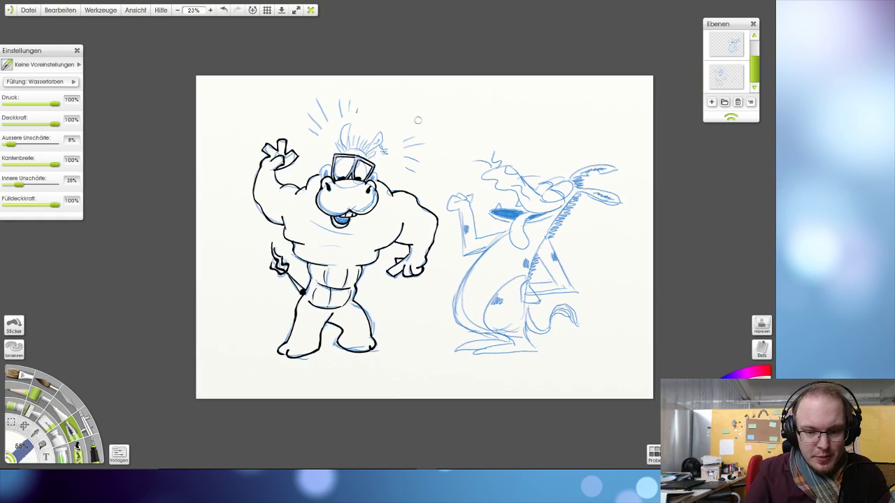
pyautogui.scroll(3, 418, 120)
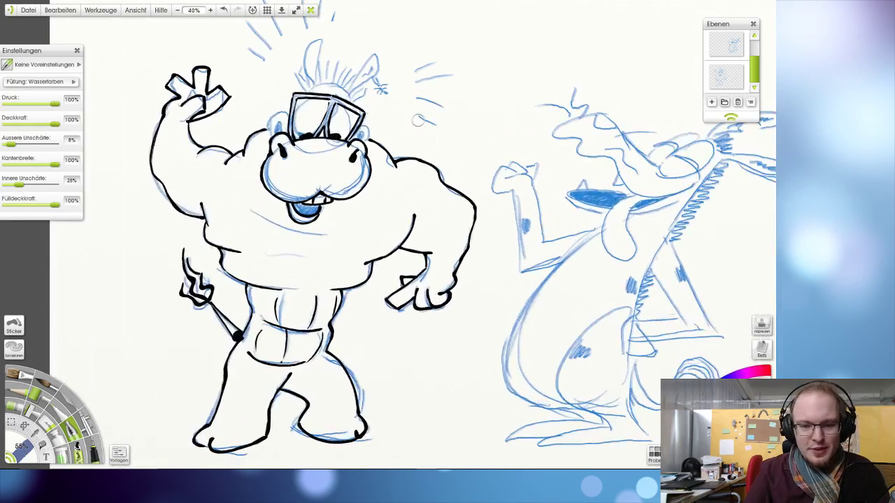
pyautogui.scroll(-1, 418, 120)
pyautogui.scroll(1, 418, 120)
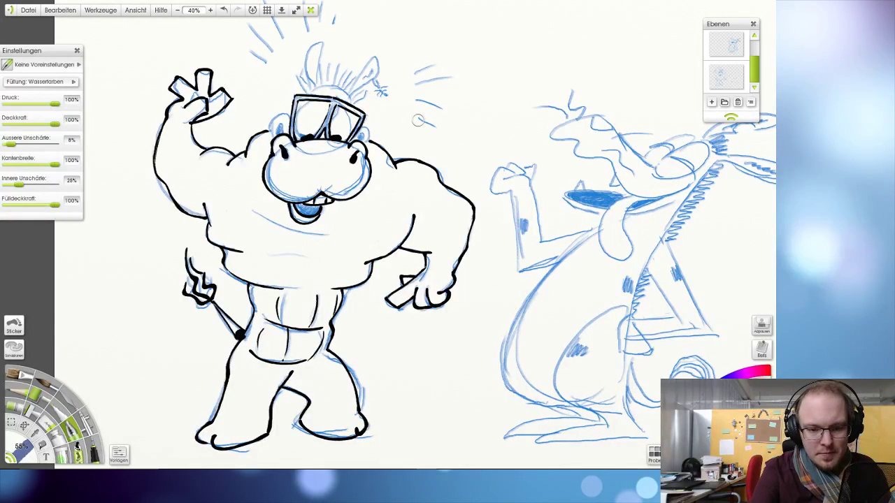
# - Try straight gaze lines running from the hippo's pupils down to the abdomen, and undo them
pyautogui.moveTo(305, 137); pyautogui.dragTo(347, 283)
pyautogui.hotkey('ctrl', 'z')
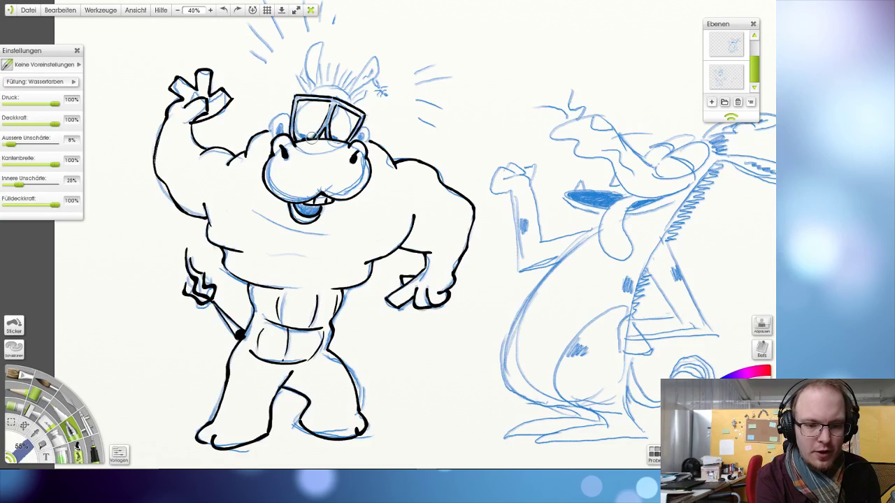
pyautogui.moveTo(305, 138); pyautogui.dragTo(325, 304)
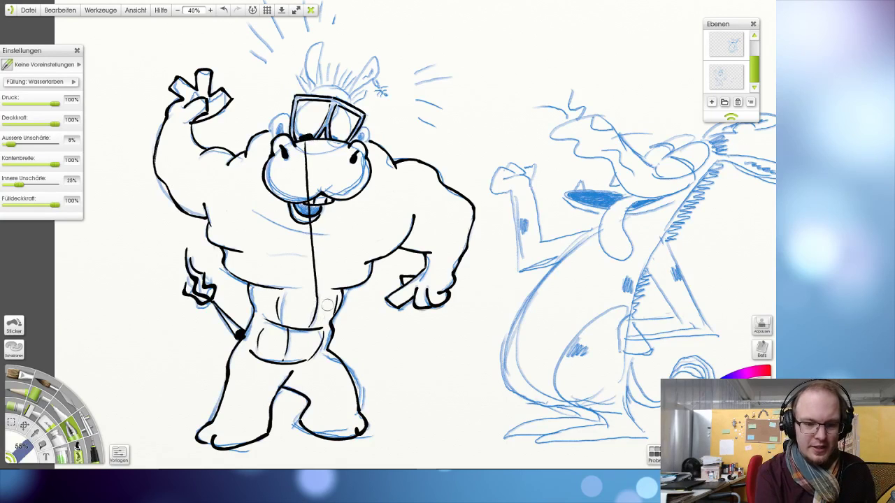
pyautogui.hotkey('ctrl', 'z')
pyautogui.moveTo(336, 139); pyautogui.dragTo(334, 138)
pyautogui.hotkey('ctrl', 'z')
pyautogui.hotkey('ctrl', 'z')
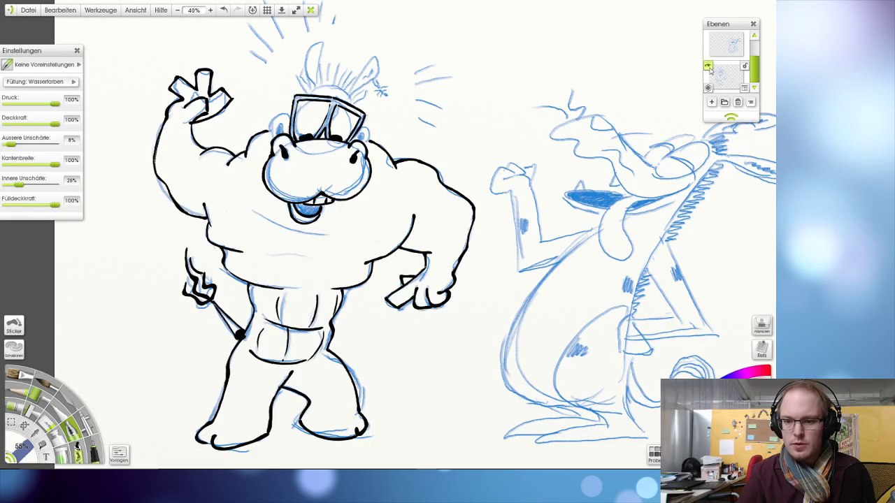
# - Examine the whole inked hippo with its blue sketch layer hidden, and turn the sketch layer back on
pyautogui.click(708, 65)
pyautogui.scroll(-6, 431, 124)
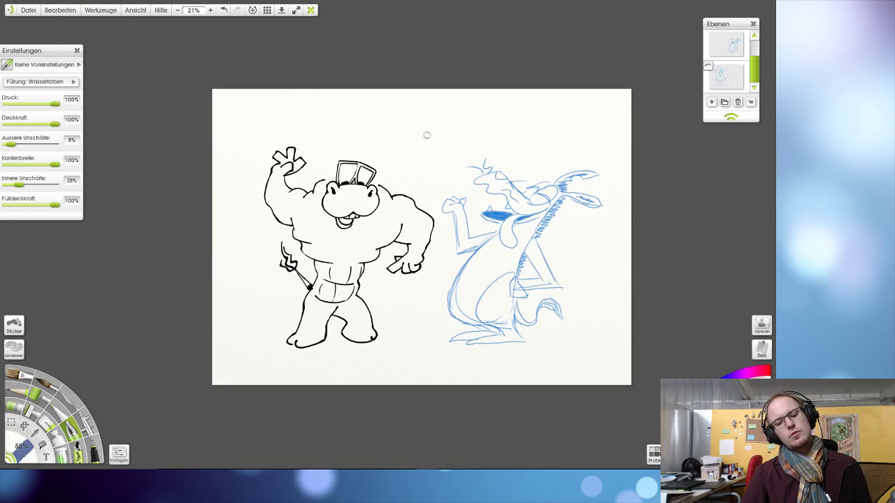
pyautogui.scroll(3, 427, 135)
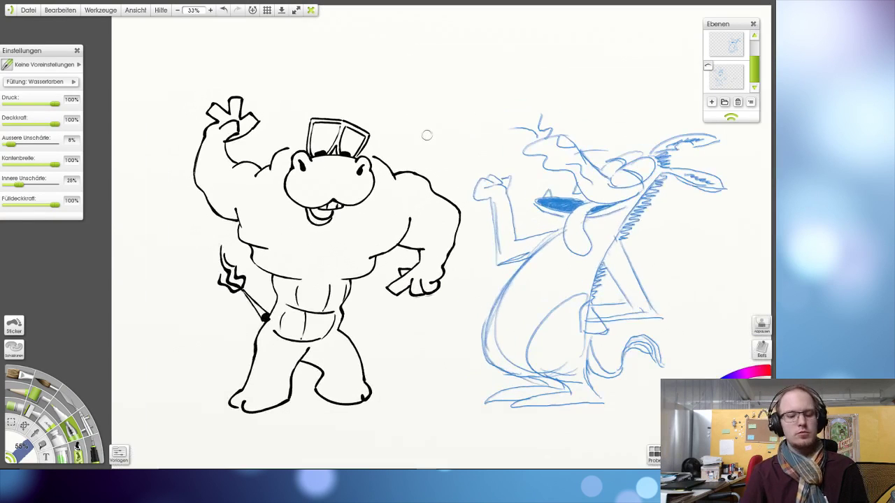
pyautogui.click(707, 65)
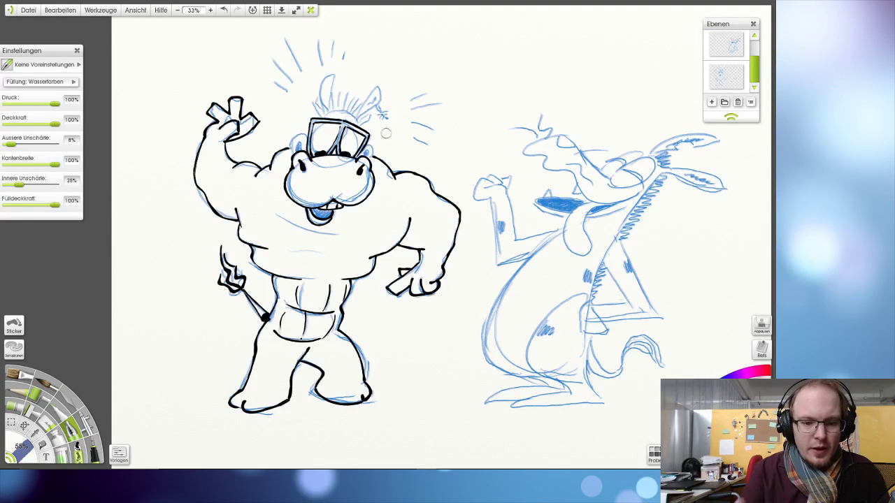
# - Ink the two small rounded ears on either side of the hippo's glasses, undoing unsuccessful strokes
pyautogui.moveTo(312, 133)
pyautogui.mouseDown()
pyautogui.moveTo(294, 137)
pyautogui.moveTo(291, 156)
pyautogui.moveTo(299, 139)
pyautogui.moveTo(299, 152)
pyautogui.mouseUp()
pyautogui.hotkey('ctrl', 'z')
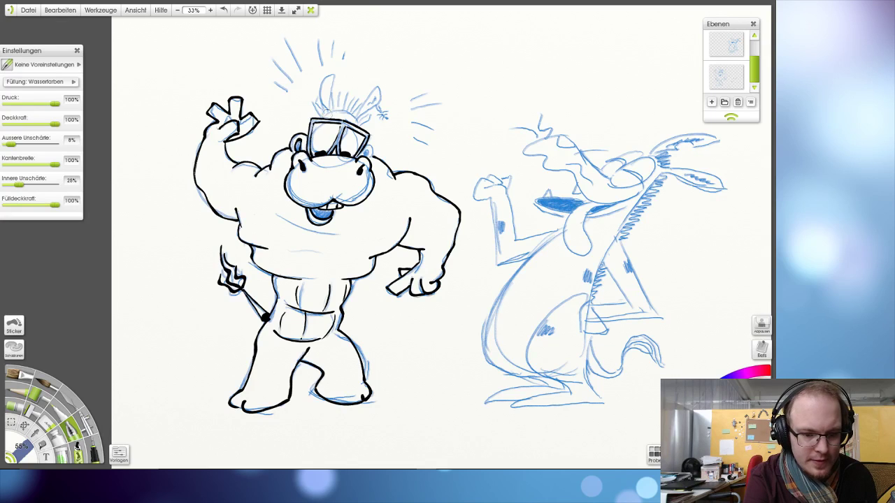
pyautogui.moveTo(364, 141); pyautogui.dragTo(367, 166)
pyautogui.hotkey('ctrl', 'z')
pyautogui.hotkey('ctrl', 'z')
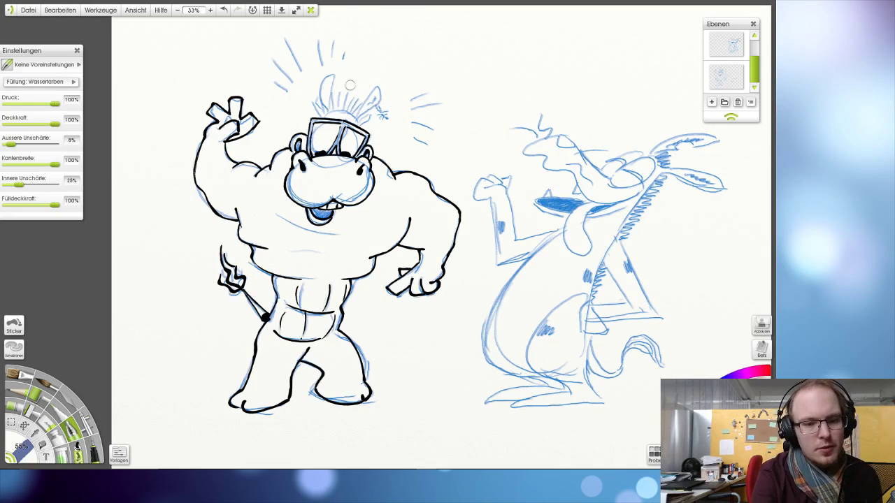
# - Ink both sides of the left pointed horn on top of the hippo's head
pyautogui.moveTo(326, 110)
pyautogui.mouseDown()
pyautogui.moveTo(320, 81)
pyautogui.moveTo(334, 72)
pyautogui.moveTo(327, 120)
pyautogui.mouseUp()
pyautogui.hotkey('ctrl', 'z')
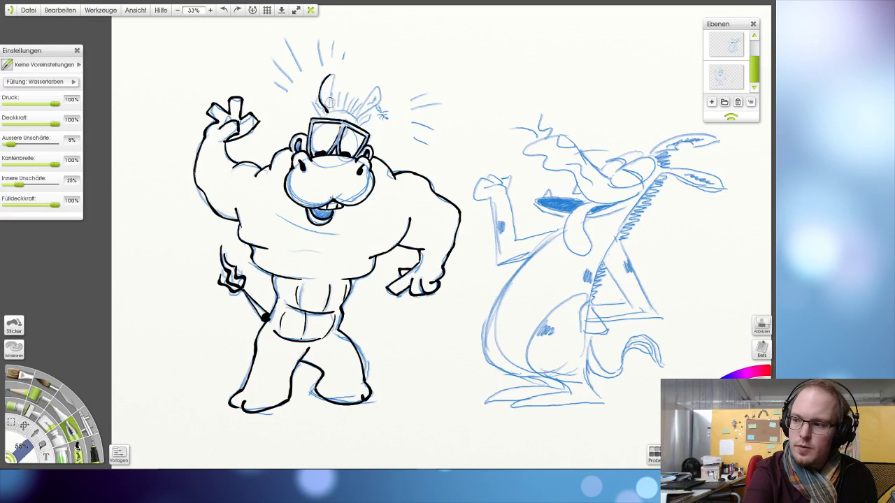
pyautogui.moveTo(330, 74); pyautogui.dragTo(328, 117)
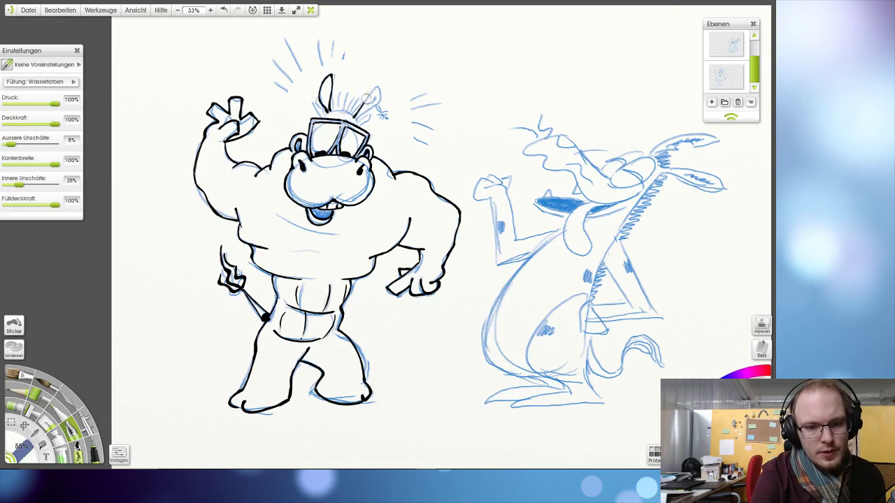
# - Ink the right pointed horn and the short hair strands standing between and beside both horns on the hippo's head
pyautogui.moveTo(357, 117)
pyautogui.mouseDown()
pyautogui.moveTo(377, 84)
pyautogui.moveTo(379, 98)
pyautogui.moveTo(365, 100)
pyautogui.moveTo(379, 90)
pyautogui.moveTo(373, 111)
pyautogui.moveTo(334, 106)
pyautogui.moveTo(333, 90)
pyautogui.moveTo(340, 109)
pyautogui.moveTo(341, 90)
pyautogui.moveTo(345, 110)
pyautogui.moveTo(347, 91)
pyautogui.moveTo(355, 94)
pyautogui.moveTo(372, 108)
pyautogui.mouseUp()
pyautogui.hotkey('ctrl', 'z')
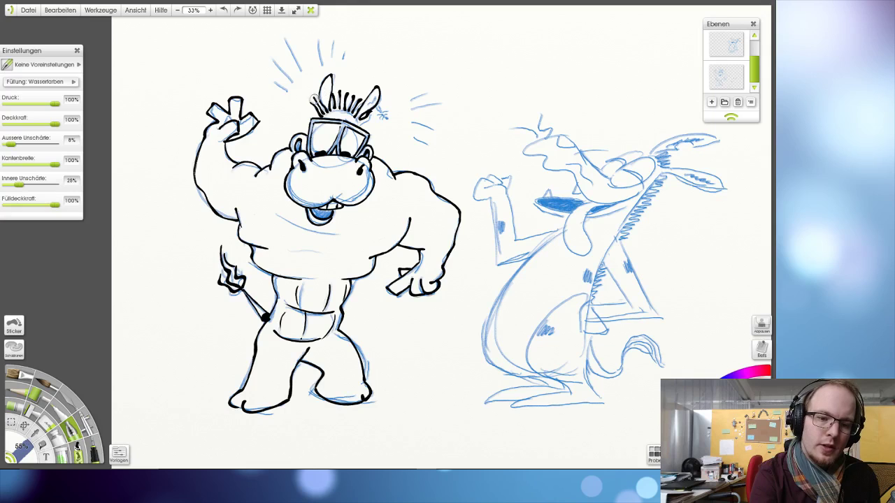
pyautogui.moveTo(309, 104); pyautogui.dragTo(313, 114)
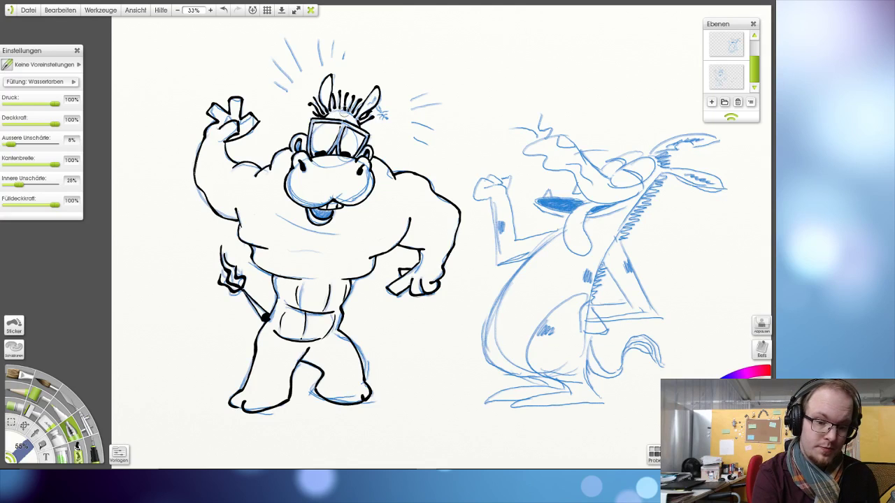
# - Ink the dark inner marks of both pointed horns and the small star-shaped mark beside the right horn
pyautogui.moveTo(325, 115)
pyautogui.mouseDown()
pyautogui.moveTo(332, 110)
pyautogui.moveTo(324, 91)
pyautogui.moveTo(325, 104)
pyautogui.moveTo(368, 107)
pyautogui.moveTo(363, 112)
pyautogui.mouseUp()
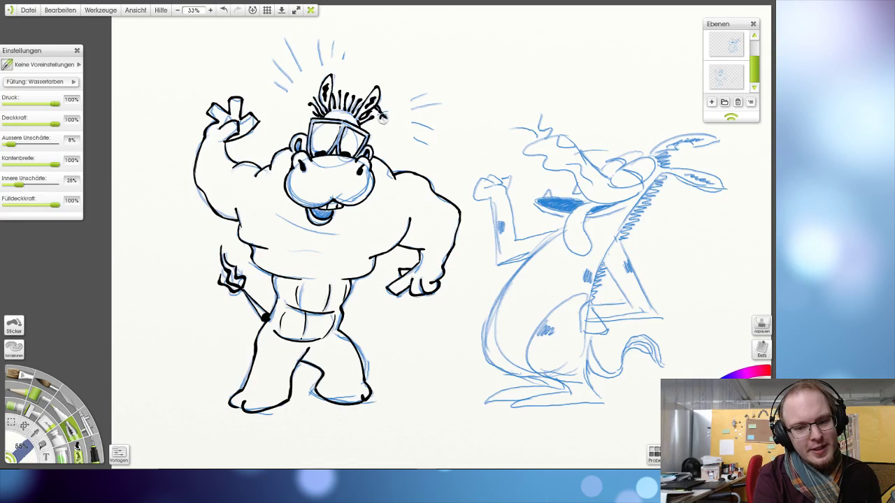
pyautogui.moveTo(381, 116); pyautogui.dragTo(376, 120)
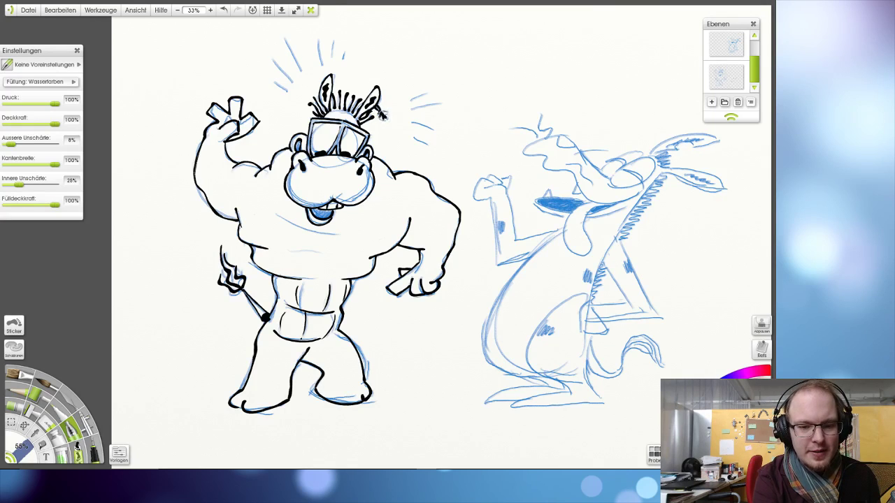
pyautogui.moveTo(381, 110); pyautogui.dragTo(375, 120)
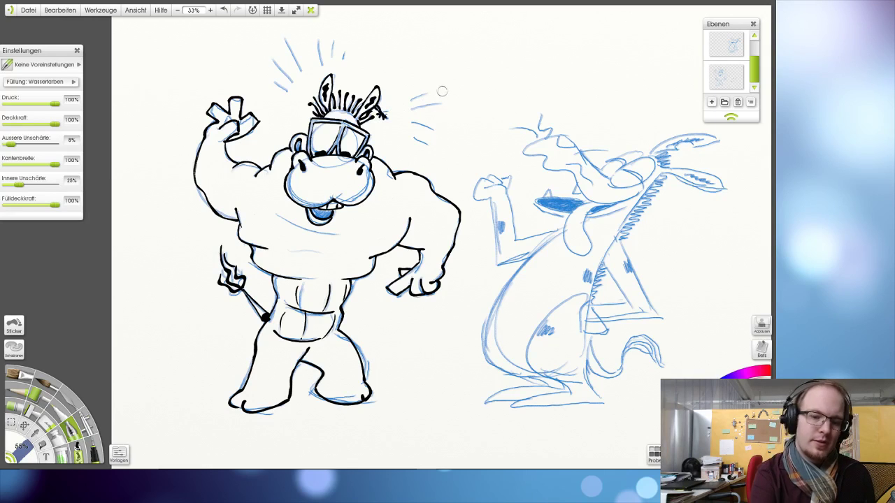
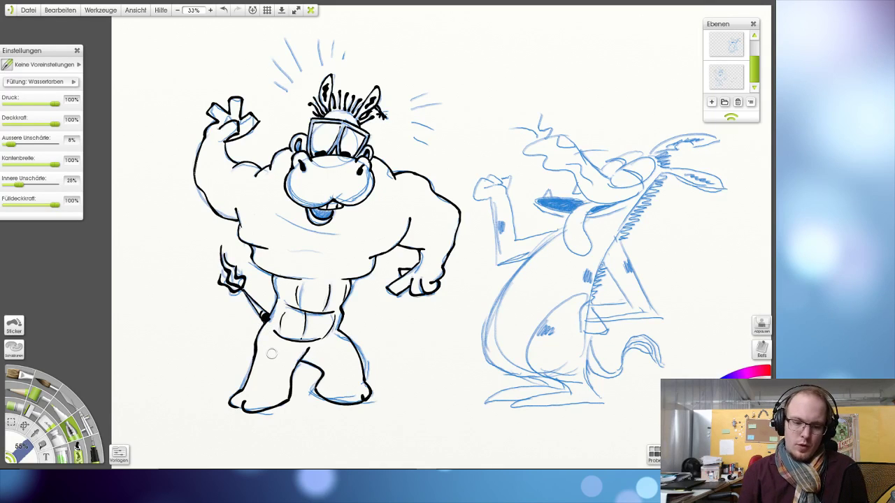
# - Erase the dark blob where the hippo's tail meets the hip and re-ink the tail's joining line
pyautogui.press('e')
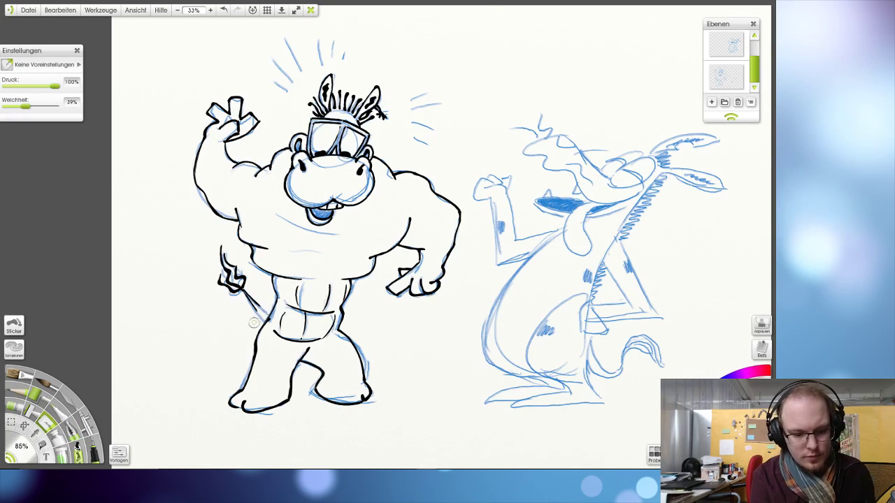
pyautogui.press('c')
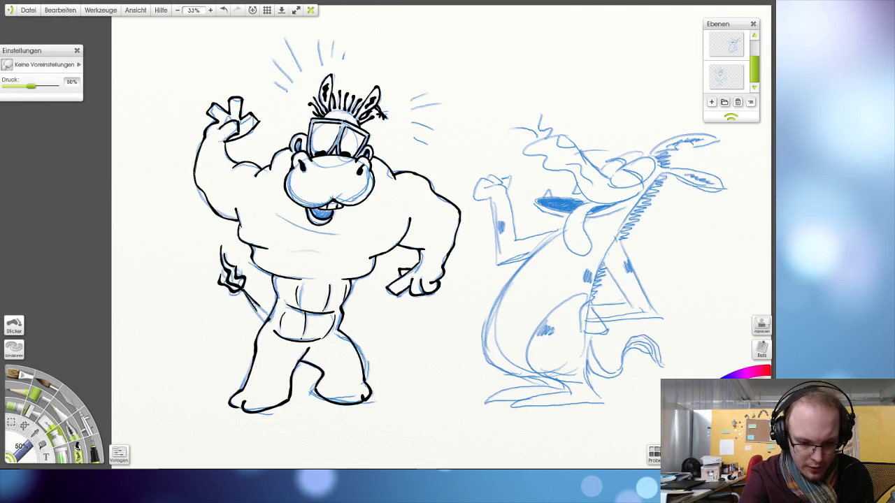
pyautogui.click(72, 429)
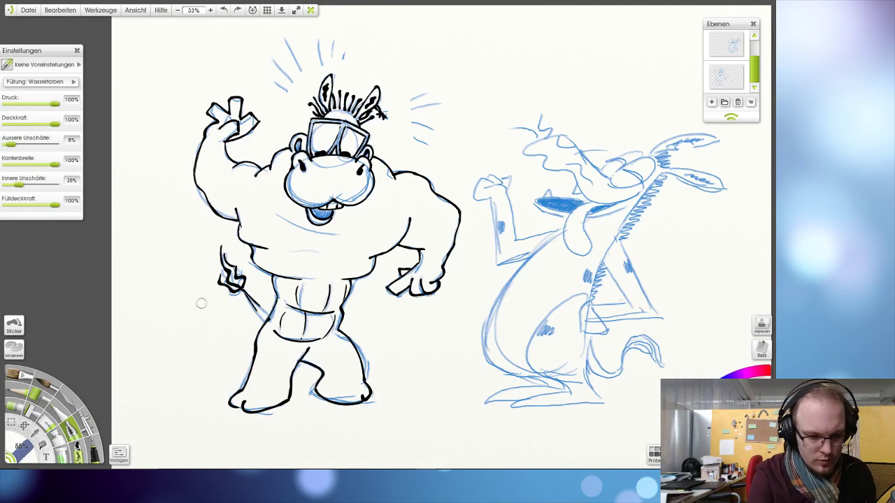
pyautogui.moveTo(258, 312)
pyautogui.mouseDown()
pyautogui.moveTo(265, 327)
pyautogui.moveTo(271, 318)
pyautogui.moveTo(277, 325)
pyautogui.mouseUp()
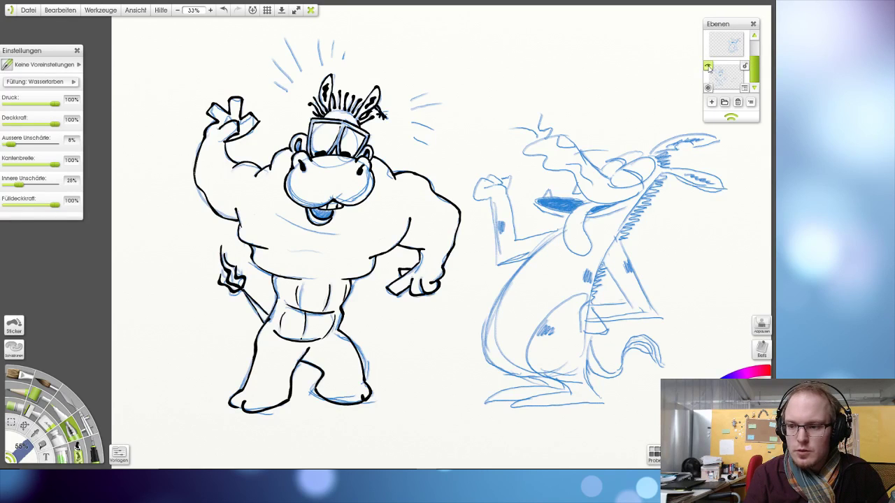
# - Check the inked hippo with its blue sketch layer hidden, show the layer again, and save the drawing
pyautogui.click(708, 67)
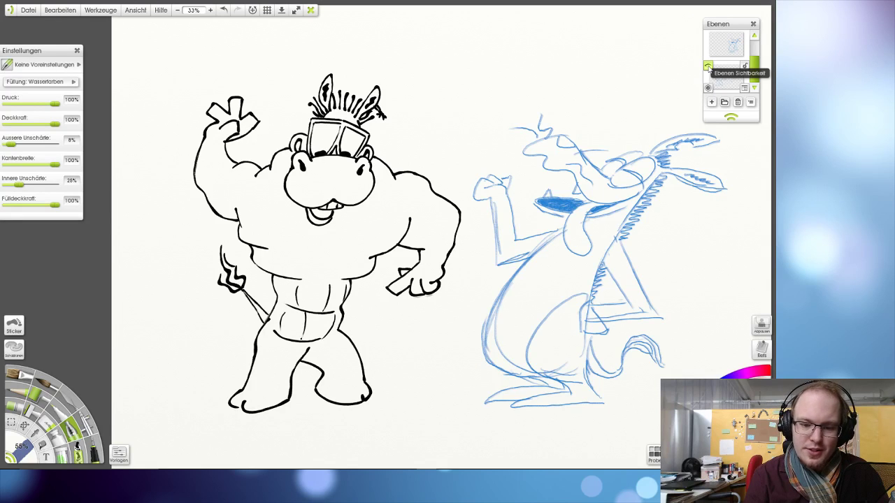
pyautogui.click(707, 68)
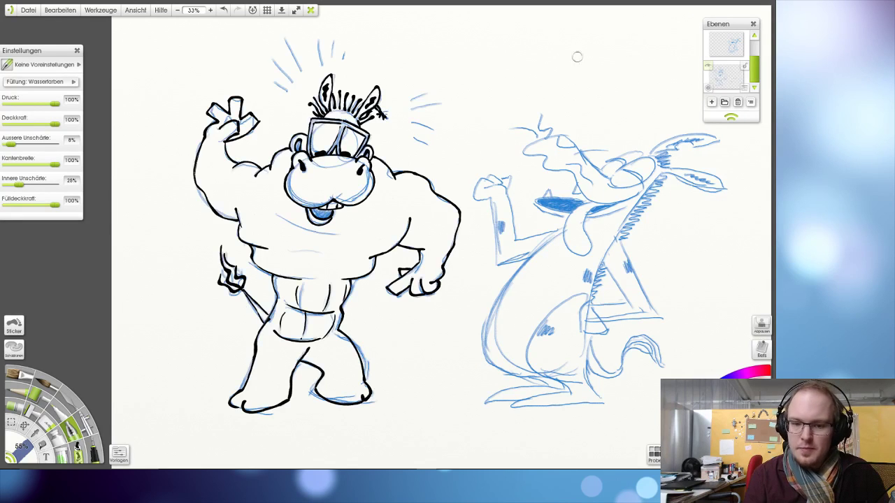
pyautogui.hotkey('ctrl', 's')
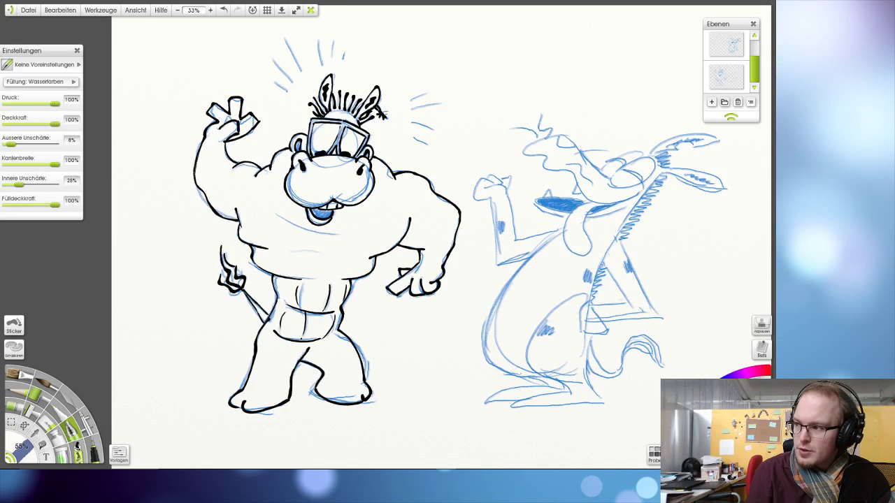
pyautogui.moveTo(773, 111)
pyautogui.mouseDown()
pyautogui.moveTo(558, 109)
pyautogui.moveTo(551, 101)
pyautogui.moveTo(773, 111)
pyautogui.mouseUp()
pyautogui.click(521, 131)
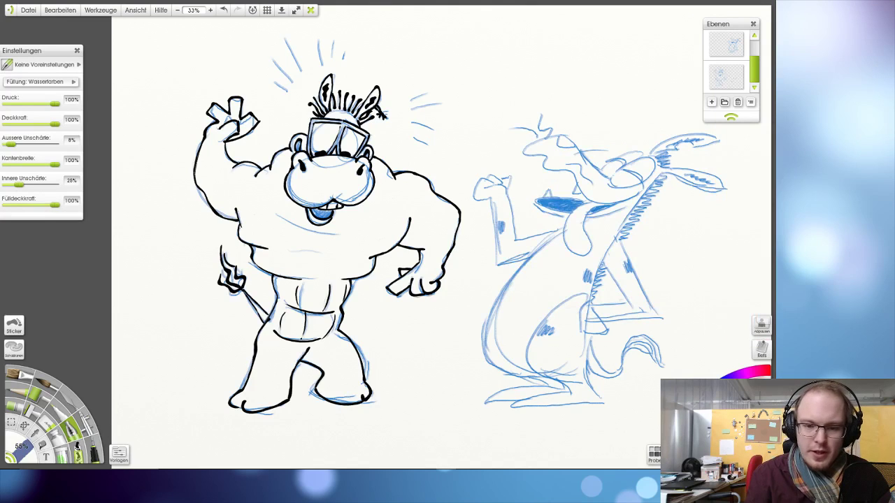
# - Try long radiating lines over the sketched rays to the right of the hippo's head, and undo them
pyautogui.moveTo(409, 91); pyautogui.dragTo(449, 80)
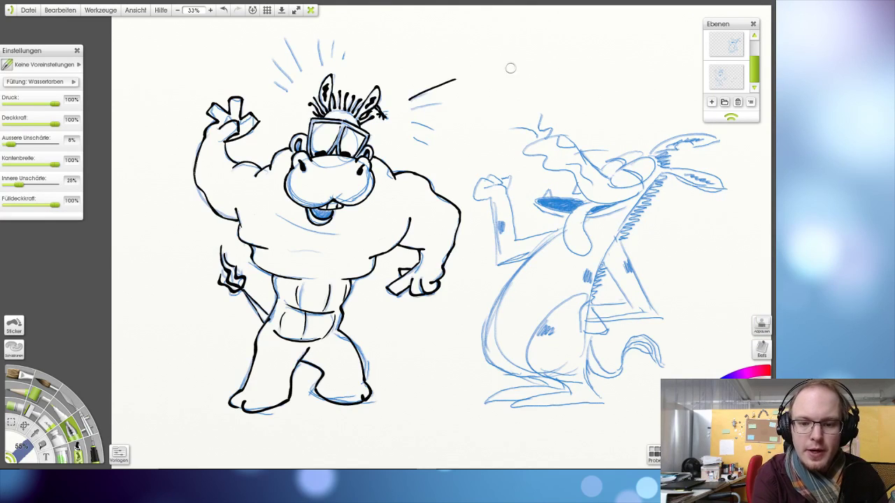
pyautogui.hotkey('ctrl', 'z')
pyautogui.moveTo(400, 108)
pyautogui.mouseDown()
pyautogui.moveTo(436, 87)
pyautogui.moveTo(410, 112)
pyautogui.moveTo(465, 100)
pyautogui.mouseUp()
pyautogui.hotkey('ctrl', 'z')
pyautogui.hotkey('ctrl', 'z')
pyautogui.hotkey('ctrl', 'z')
pyautogui.hotkey('ctrl', 'z')
pyautogui.hotkey('ctrl', 'z')
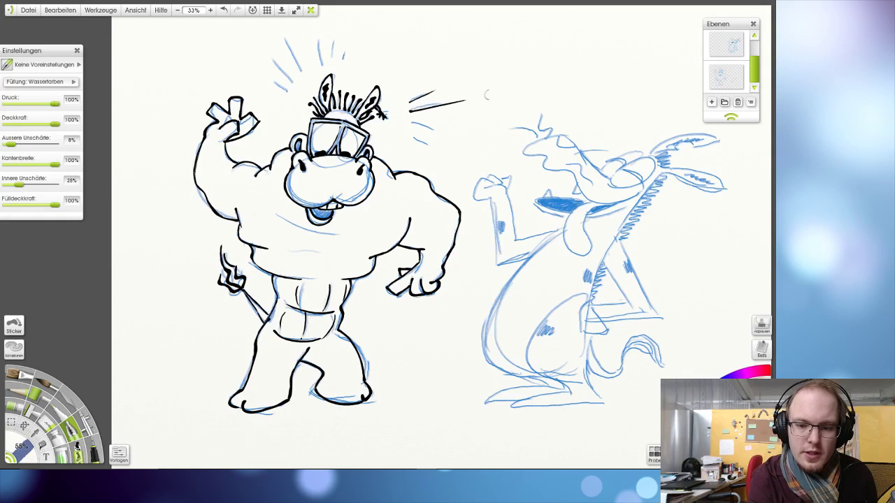
pyautogui.hotkey('ctrl', 'z')
pyautogui.moveTo(411, 111); pyautogui.dragTo(479, 102)
pyautogui.hotkey('ctrl', 'z')
pyautogui.hotkey('ctrl', 'z')
pyautogui.hotkey('ctrl', 'z')
pyautogui.hotkey('ctrl', 'z')
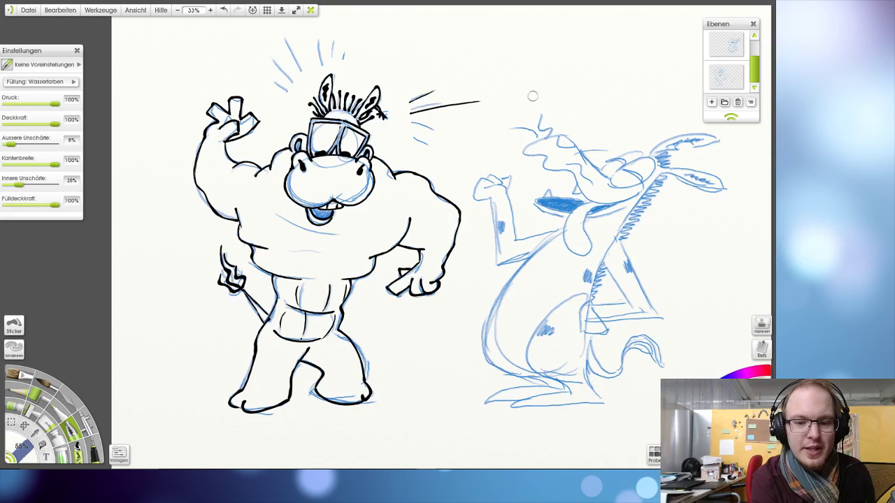
pyautogui.hotkey('ctrl', 'z')
pyautogui.moveTo(411, 112); pyautogui.dragTo(474, 102)
pyautogui.hotkey('ctrl', 'z')
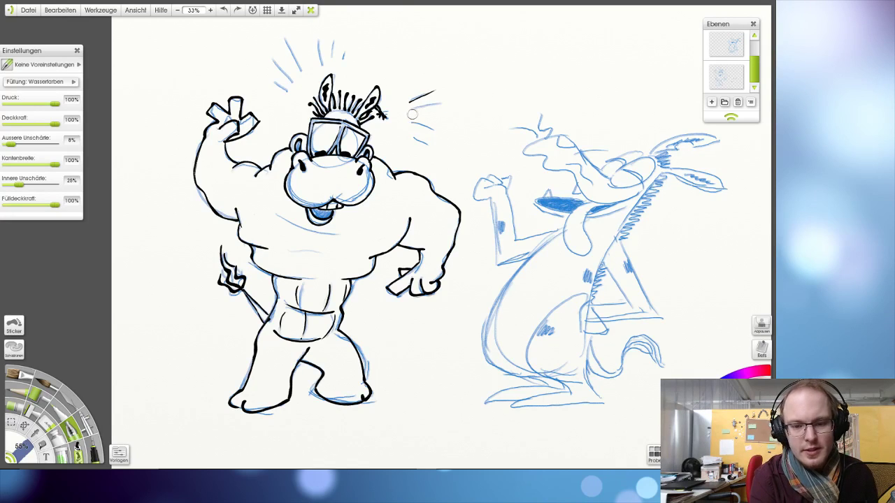
pyautogui.moveTo(411, 111); pyautogui.dragTo(462, 103)
pyautogui.hotkey('ctrl', 'z')
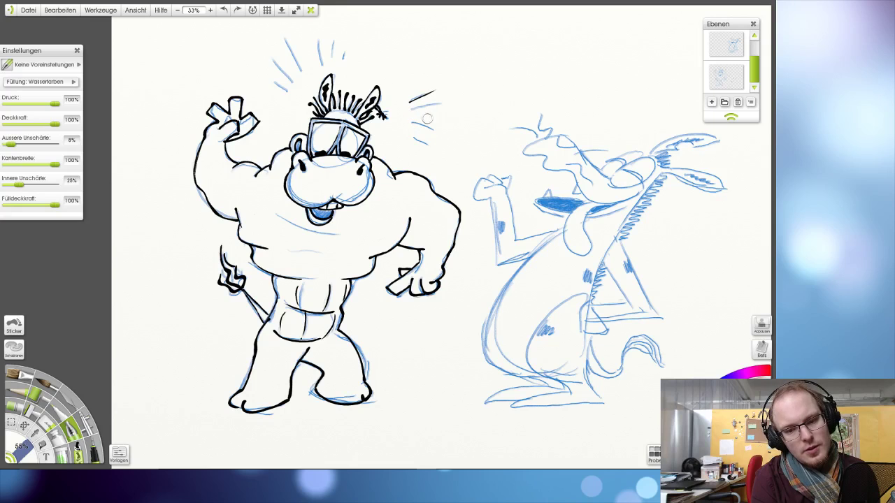
pyautogui.hotkey('ctrl', 'z')
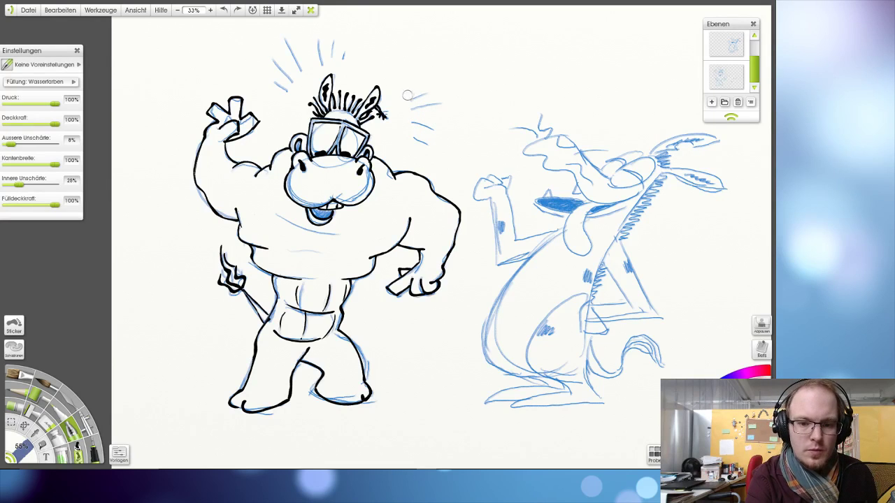
pyautogui.moveTo(406, 94); pyautogui.dragTo(442, 67)
pyautogui.hotkey('ctrl', 'z')
pyautogui.hotkey('ctrl', 'z')
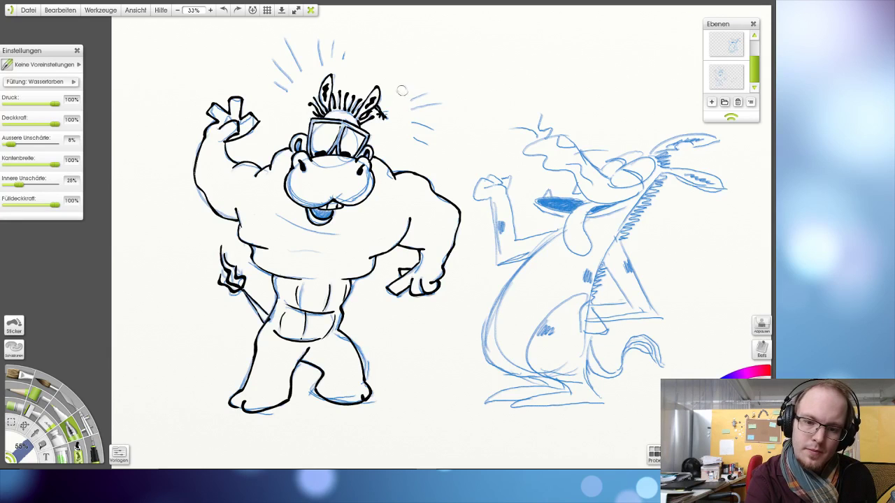
# - Ink the fan of short and long radiating lines to the right of the hippo's head, undoing unsuccessful strokes
pyautogui.moveTo(400, 92); pyautogui.dragTo(433, 79)
pyautogui.moveTo(404, 108); pyautogui.dragTo(461, 89)
pyautogui.hotkey('ctrl', 'z')
pyautogui.moveTo(412, 114); pyautogui.dragTo(459, 110)
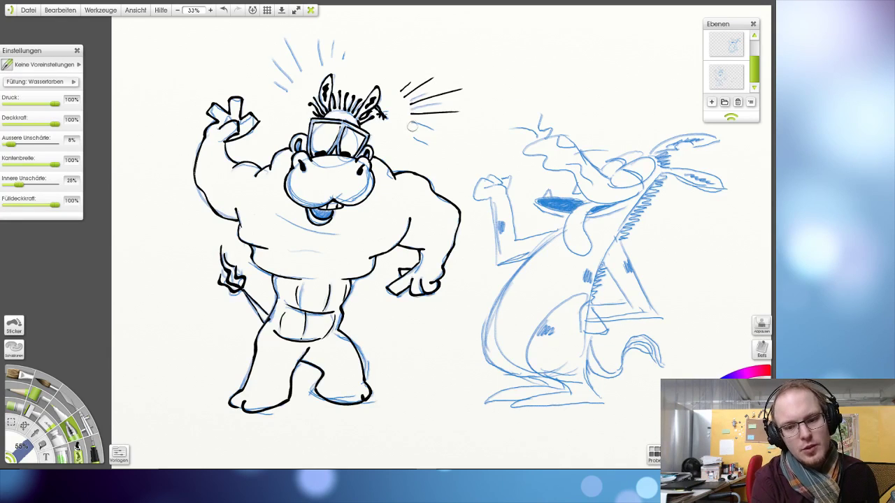
pyautogui.moveTo(409, 125)
pyautogui.mouseDown()
pyautogui.moveTo(470, 137)
pyautogui.moveTo(434, 131)
pyautogui.mouseUp()
pyautogui.hotkey('ctrl', 'z')
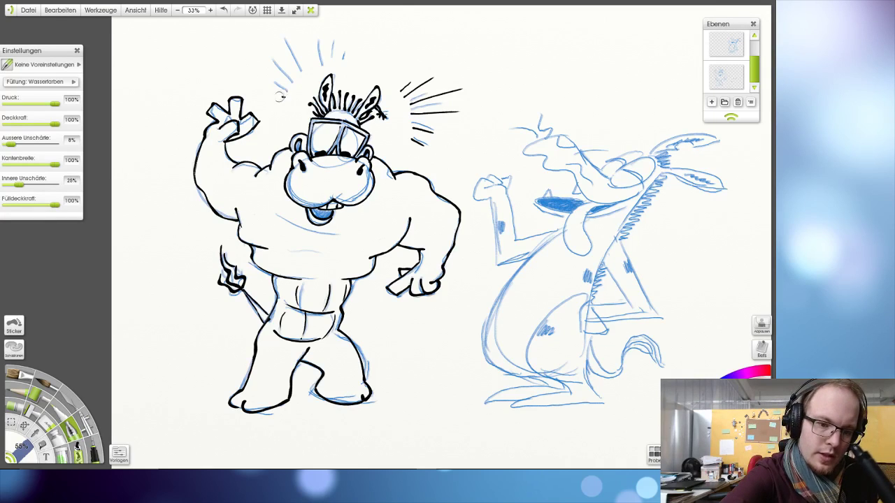
# - Ink the radiating lines at the upper left of the hippo's head, undoing unsuccessful strokes
pyautogui.moveTo(288, 90); pyautogui.dragTo(259, 70)
pyautogui.hotkey('ctrl', 'z')
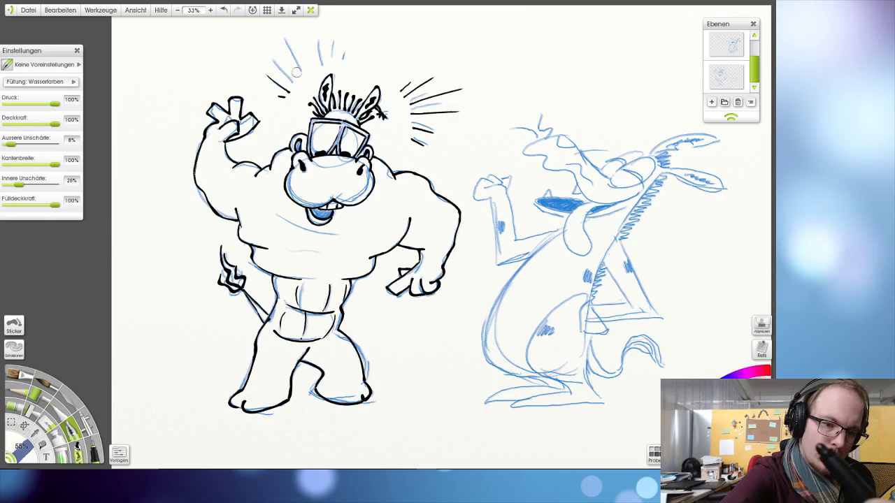
pyautogui.moveTo(295, 82); pyautogui.dragTo(272, 47)
pyautogui.hotkey('ctrl', 'z')
pyautogui.moveTo(290, 85)
pyautogui.mouseDown()
pyautogui.moveTo(284, 44)
pyautogui.moveTo(302, 69)
pyautogui.moveTo(284, 17)
pyautogui.mouseUp()
pyautogui.hotkey('ctrl', 'z')
pyautogui.moveTo(304, 73); pyautogui.dragTo(284, 28)
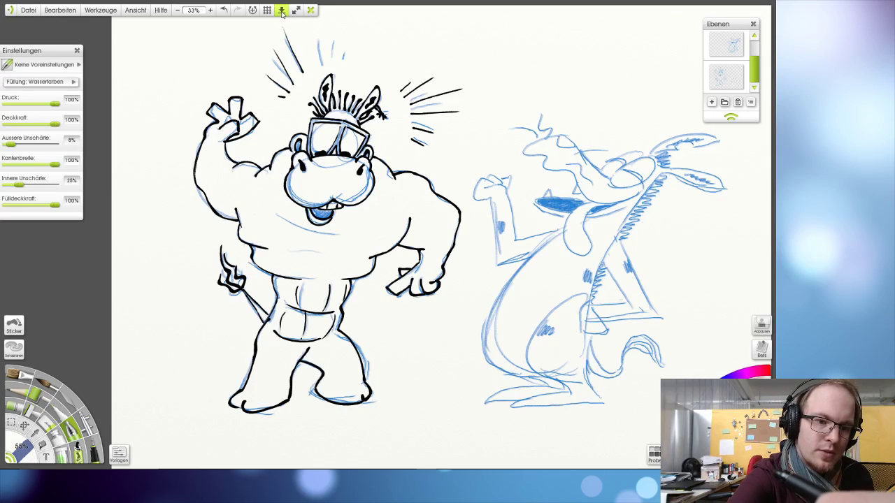
# - Try a few test strokes at the canvas's upper edge between the hippo and the hyena, and undo them
pyautogui.moveTo(459, 48); pyautogui.dragTo(461, 22)
pyautogui.moveTo(467, 6); pyautogui.dragTo(477, 15)
pyautogui.moveTo(468, 37); pyautogui.dragTo(487, 33)
pyautogui.hotkey('ctrl', 'z')
pyautogui.hotkey('ctrl', 'z')
pyautogui.hotkey('ctrl', 'z')
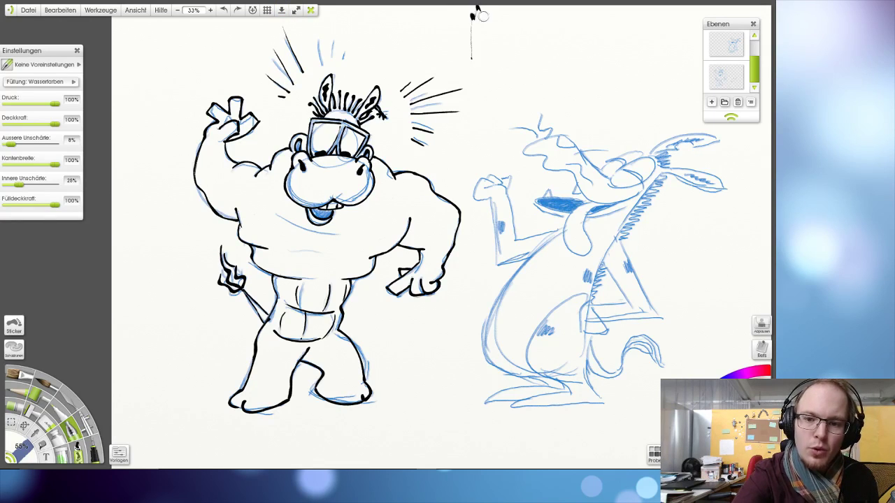
# - Try a near-vertical radiating line above the hippo's left horn repeatedly, undoing each stroke
pyautogui.moveTo(323, 70); pyautogui.dragTo(314, 22)
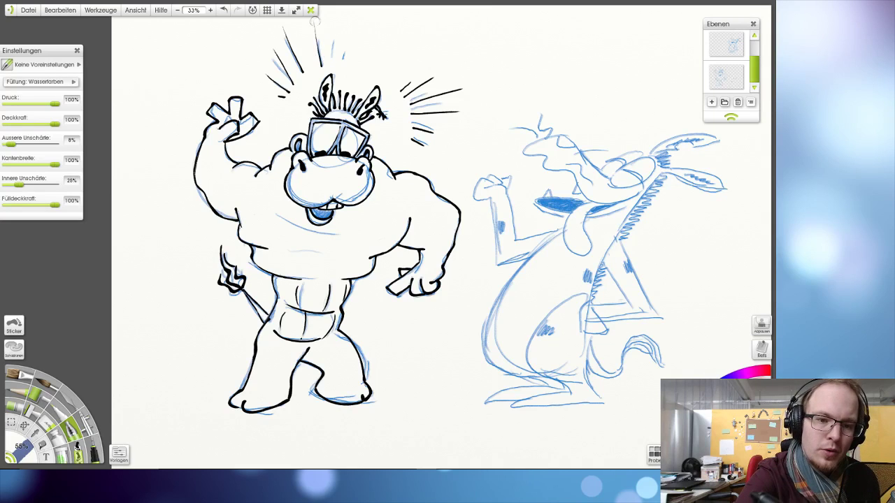
pyautogui.hotkey('ctrl', 'z')
pyautogui.moveTo(321, 68); pyautogui.dragTo(318, 35)
pyautogui.hotkey('ctrl', 'z')
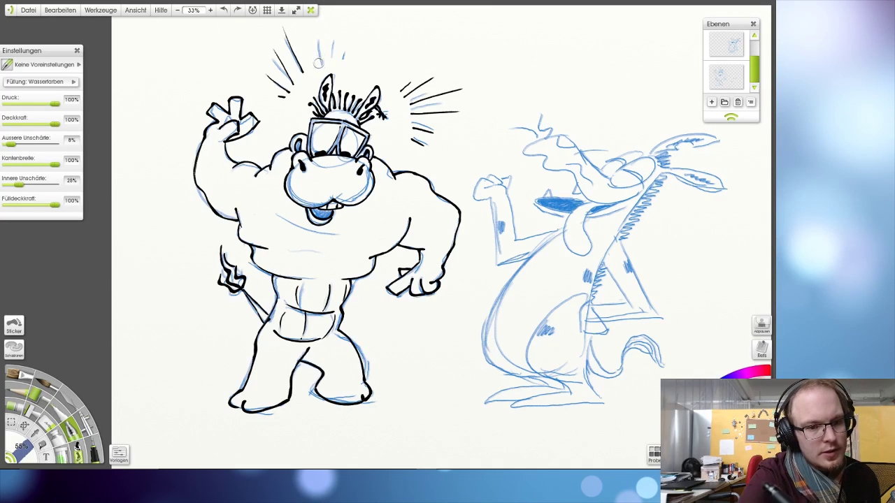
pyautogui.moveTo(320, 65); pyautogui.dragTo(319, 30)
pyautogui.hotkey('ctrl', 'z')
pyautogui.hotkey('ctrl', 'z')
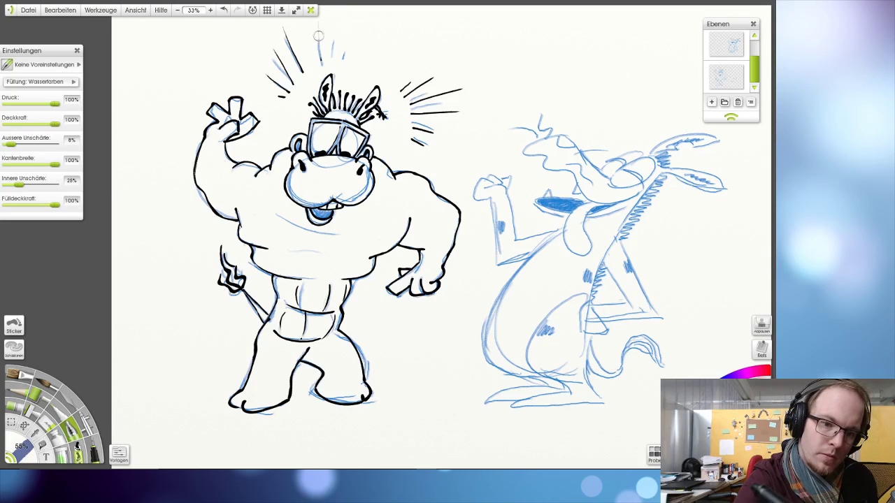
pyautogui.hotkey('ctrl', 'z')
pyautogui.moveTo(321, 67); pyautogui.dragTo(318, 33)
pyautogui.hotkey('ctrl', 'z')
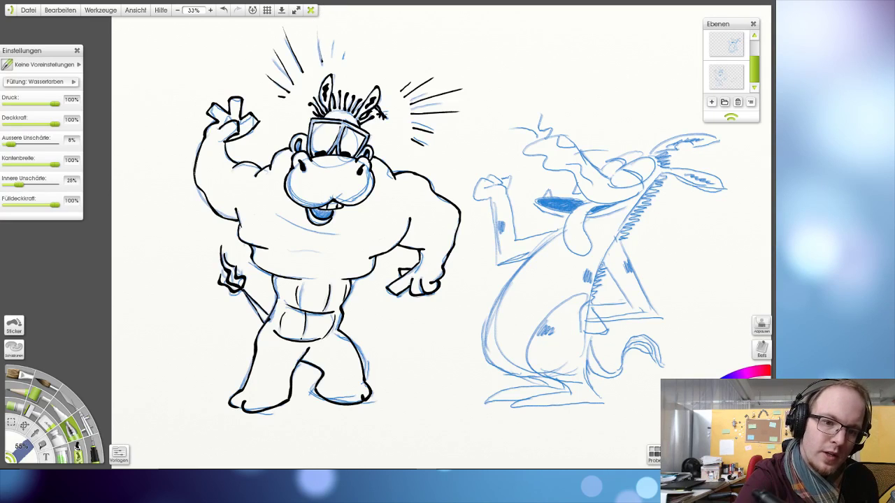
pyautogui.moveTo(320, 65); pyautogui.dragTo(318, 21)
pyautogui.hotkey('ctrl', 'z')
pyautogui.moveTo(321, 67); pyautogui.dragTo(316, 24)
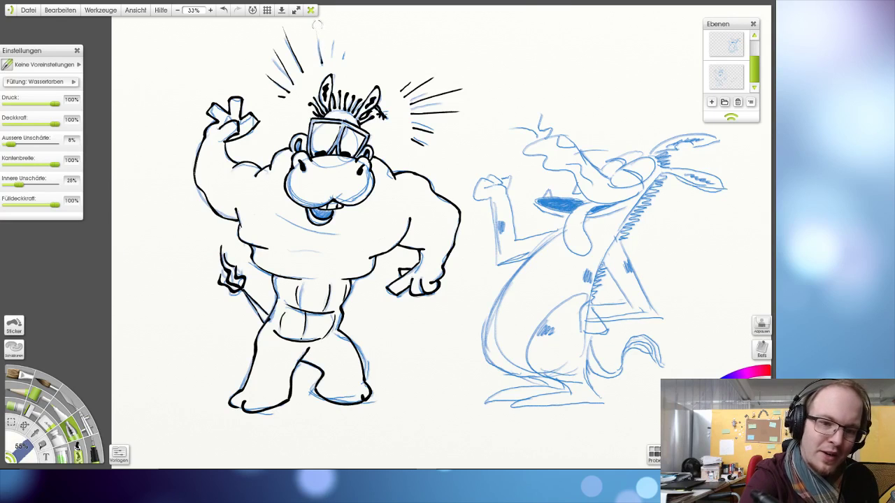
pyautogui.moveTo(321, 58); pyautogui.dragTo(320, 26)
pyautogui.hotkey('ctrl', 'z')
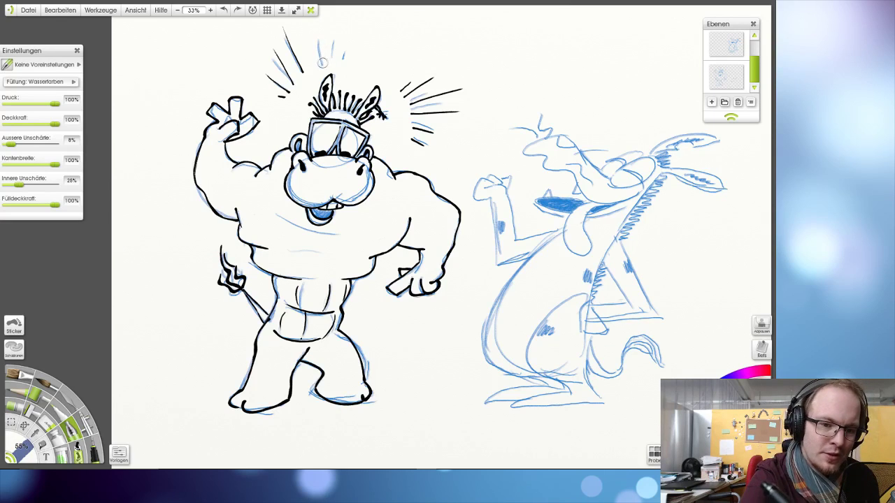
pyautogui.moveTo(322, 63); pyautogui.dragTo(316, 32)
pyautogui.hotkey('ctrl', 'z')
pyautogui.moveTo(322, 64); pyautogui.dragTo(318, 21)
pyautogui.hotkey('ctrl', 'z')
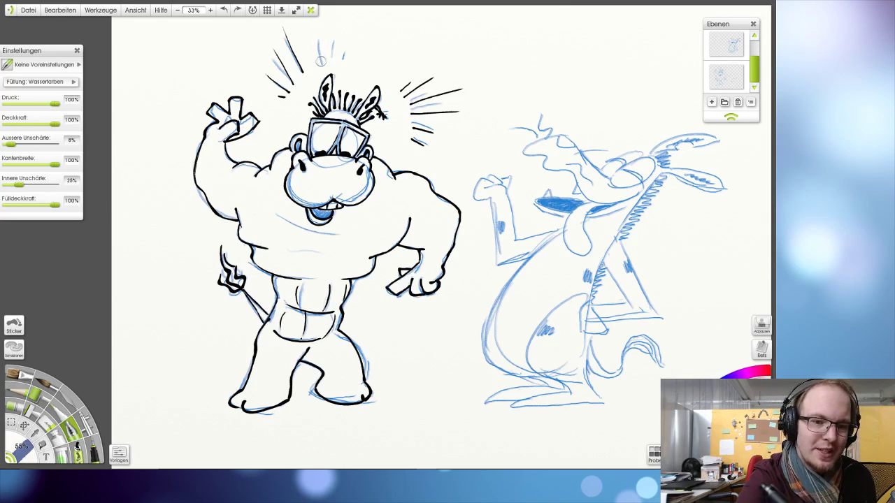
pyautogui.moveTo(321, 66); pyautogui.dragTo(318, 18)
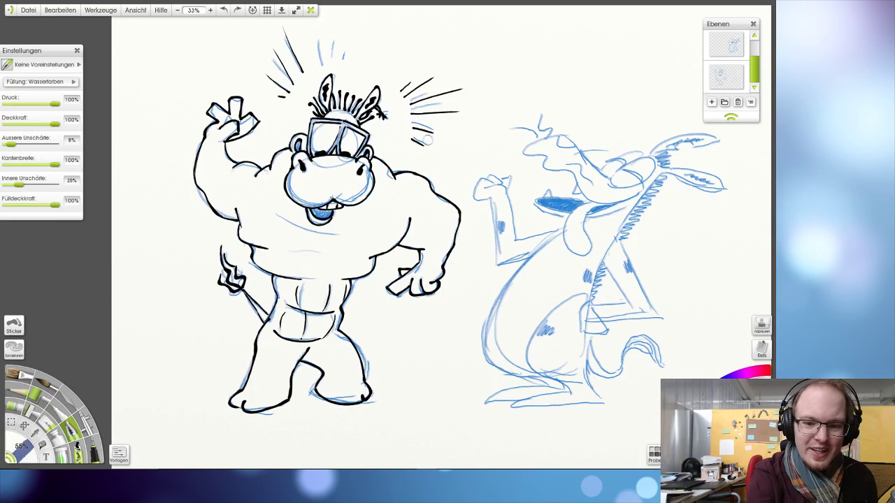
# - Ink two short radiating lines directly above the hippo's head, undoing unsuccessful strokes there and beside the head
pyautogui.moveTo(417, 147); pyautogui.dragTo(470, 163)
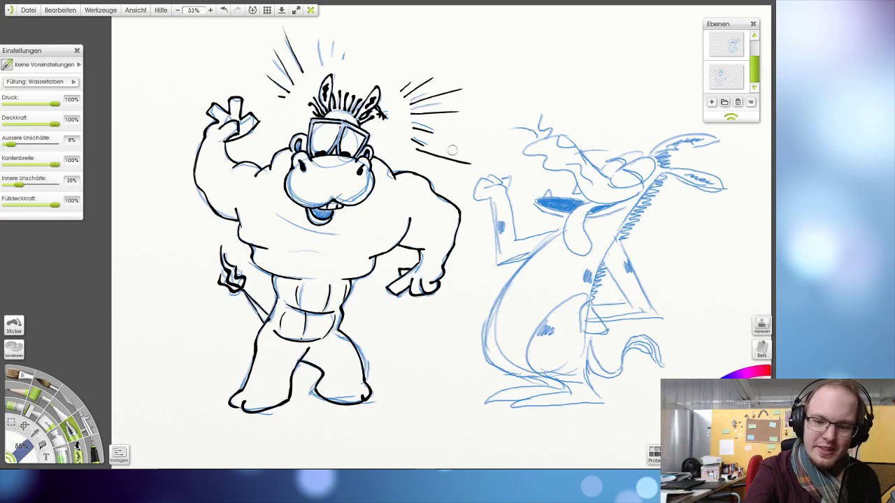
pyautogui.hotkey('ctrl', 'z')
pyautogui.moveTo(322, 64)
pyautogui.mouseDown()
pyautogui.moveTo(315, 36)
pyautogui.moveTo(332, 25)
pyautogui.mouseUp()
pyautogui.hotkey('ctrl', 'z')
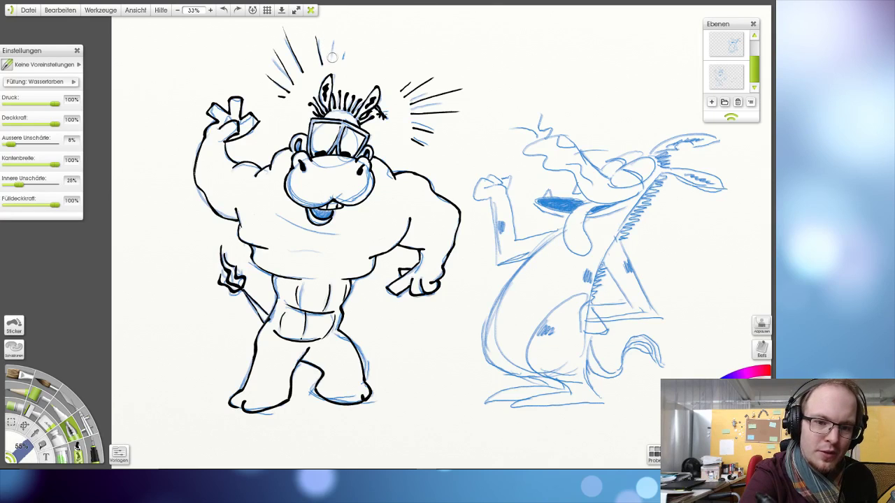
pyautogui.moveTo(333, 62); pyautogui.dragTo(333, 37)
# - Try hatching and looping test strokes in the empty area between the hippo's head and the hyena, and undo them
pyautogui.moveTo(415, 26)
pyautogui.mouseDown()
pyautogui.moveTo(481, 35)
pyautogui.moveTo(495, 39)
pyautogui.moveTo(494, 52)
pyautogui.moveTo(560, 40)
pyautogui.mouseUp()
pyautogui.hotkey('ctrl', 'z')
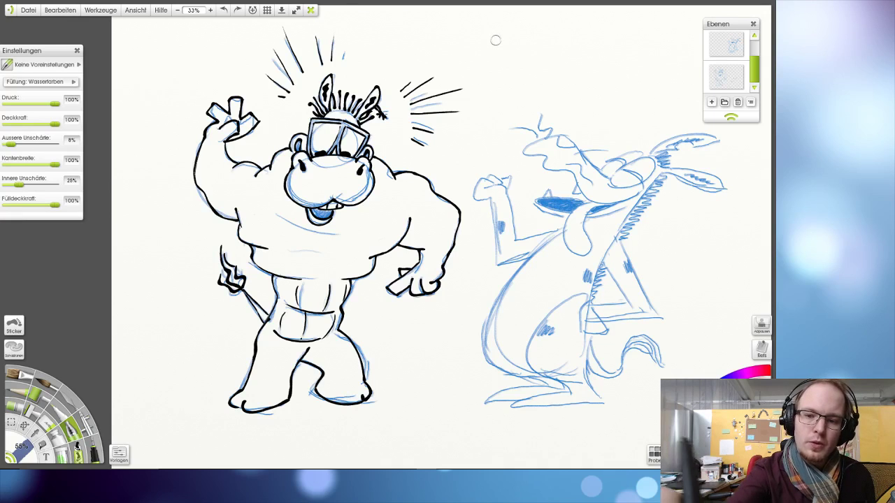
pyautogui.moveTo(495, 39)
pyautogui.mouseDown()
pyautogui.moveTo(532, 23)
pyautogui.moveTo(528, 53)
pyautogui.moveTo(575, 63)
pyautogui.mouseUp()
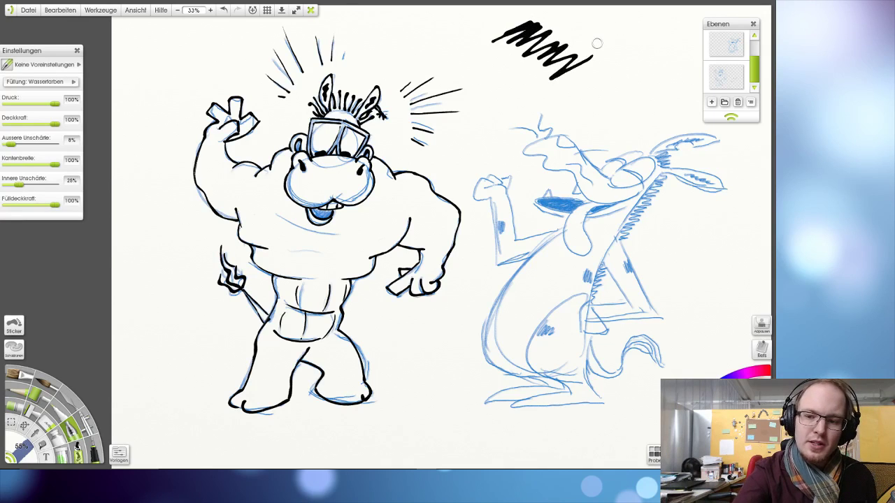
pyautogui.hotkey('ctrl', 'z')
pyautogui.moveTo(477, 21)
pyautogui.mouseDown()
pyautogui.moveTo(518, 42)
pyautogui.moveTo(463, 57)
pyautogui.moveTo(552, 70)
pyautogui.moveTo(580, 54)
pyautogui.mouseUp()
pyautogui.hotkey('ctrl', 'z')
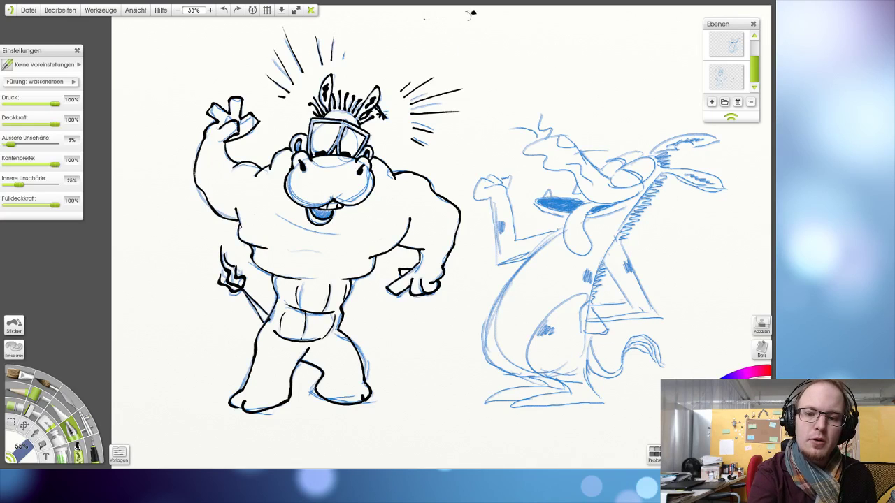
pyautogui.moveTo(473, 13)
pyautogui.mouseDown()
pyautogui.moveTo(462, 32)
pyautogui.moveTo(497, 24)
pyautogui.moveTo(512, 31)
pyautogui.moveTo(518, 50)
pyautogui.moveTo(542, 54)
pyautogui.moveTo(494, 82)
pyautogui.mouseUp()
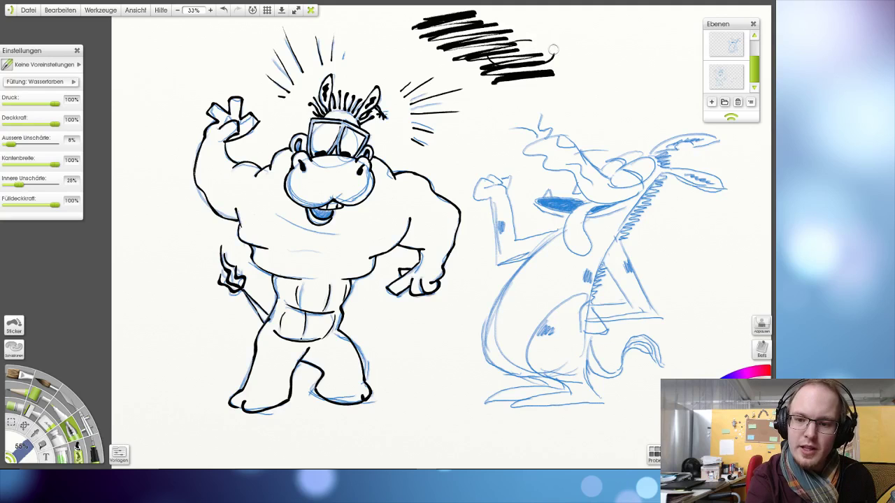
pyautogui.moveTo(553, 50); pyautogui.dragTo(494, 65)
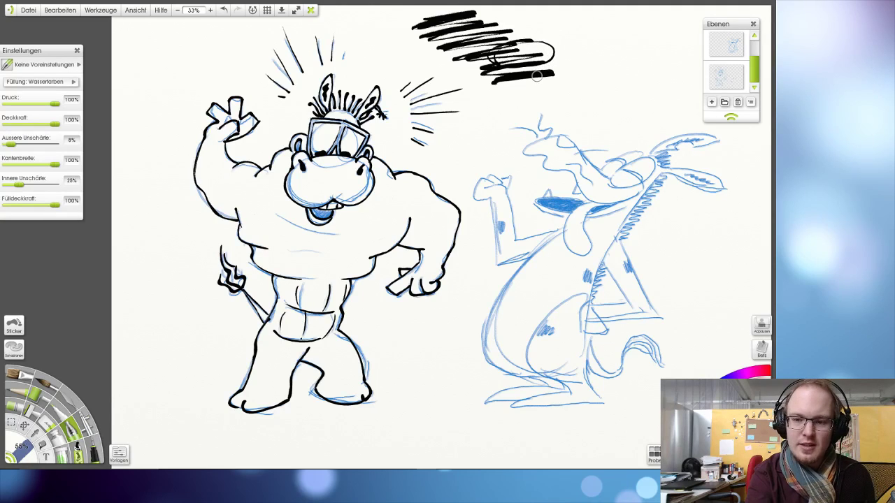
pyautogui.hotkey('ctrl', 'z')
pyautogui.hotkey('ctrl', 'z')
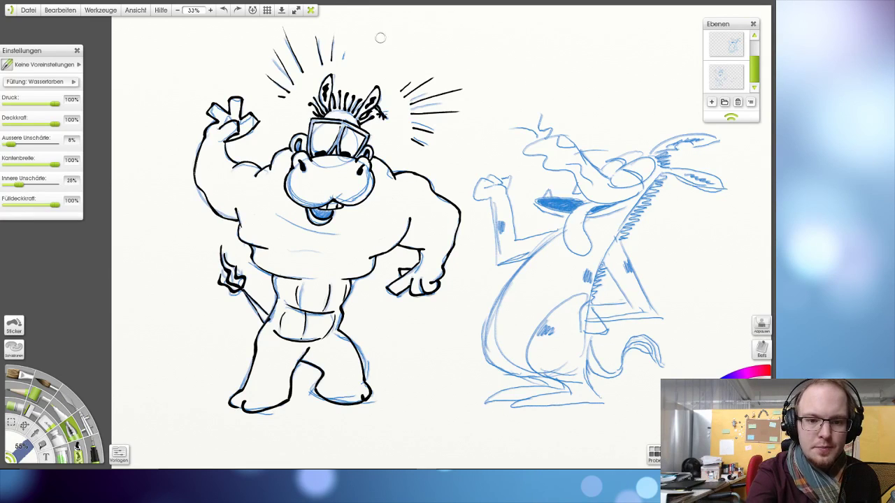
# - Ink the last short radiating line above the hippo's head and undo the test strokes made in the empty area beside it
pyautogui.moveTo(345, 46); pyautogui.dragTo(343, 60)
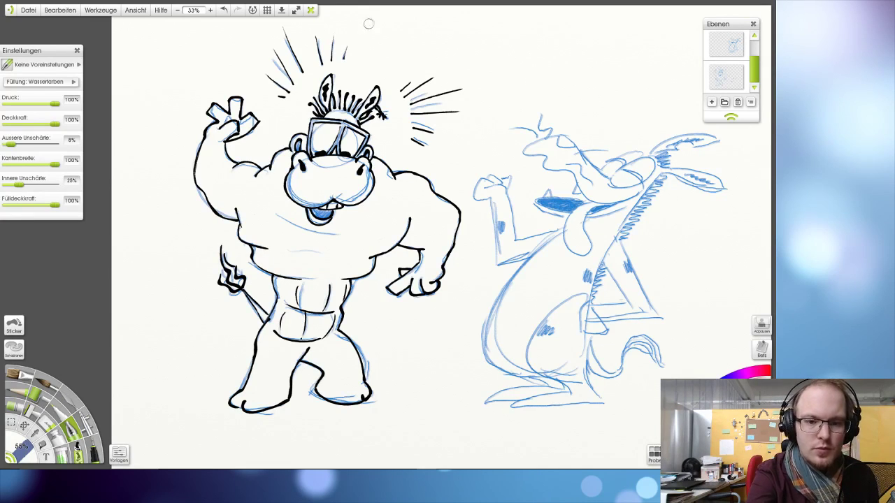
pyautogui.moveTo(442, 15)
pyautogui.mouseDown()
pyautogui.moveTo(475, 23)
pyautogui.moveTo(443, 37)
pyautogui.moveTo(515, 29)
pyautogui.moveTo(463, 49)
pyautogui.moveTo(518, 44)
pyautogui.moveTo(505, 62)
pyautogui.moveTo(532, 61)
pyautogui.moveTo(447, 10)
pyautogui.mouseUp()
pyautogui.hotkey('ctrl', 'z')
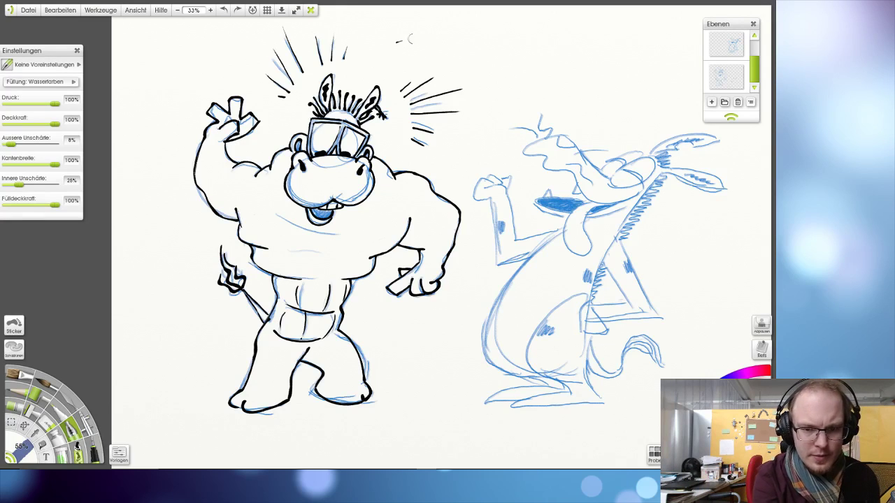
pyautogui.moveTo(411, 39); pyautogui.dragTo(489, 43)
pyautogui.hotkey('ctrl', 'z')
pyautogui.moveTo(408, 33)
pyautogui.mouseDown()
pyautogui.moveTo(481, 33)
pyautogui.moveTo(482, 47)
pyautogui.mouseUp()
pyautogui.hotkey('ctrl', 'z')
pyautogui.hotkey('ctrl', 'z')
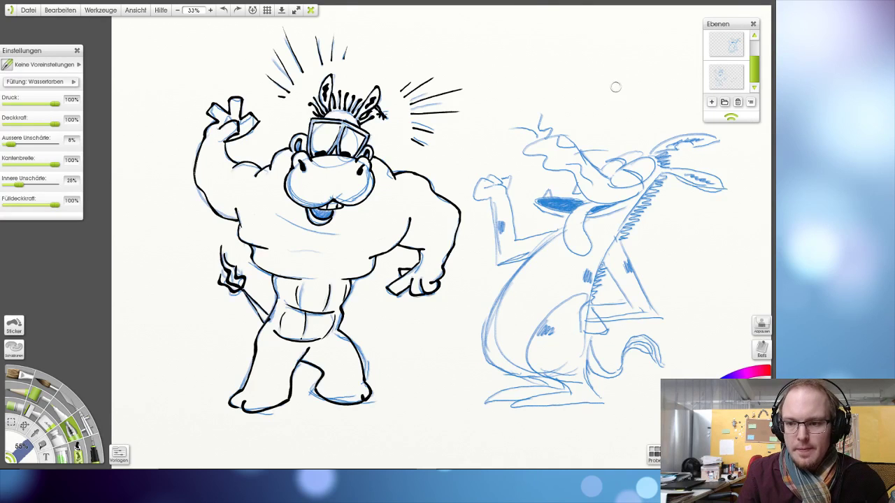
# - Select the top ink layer and ink the faint horizontal crease across the hippo's lower chest, undoing unsuccessful strokes
pyautogui.hscroll(3, 616, 88)
pyautogui.moveTo(731, 68)
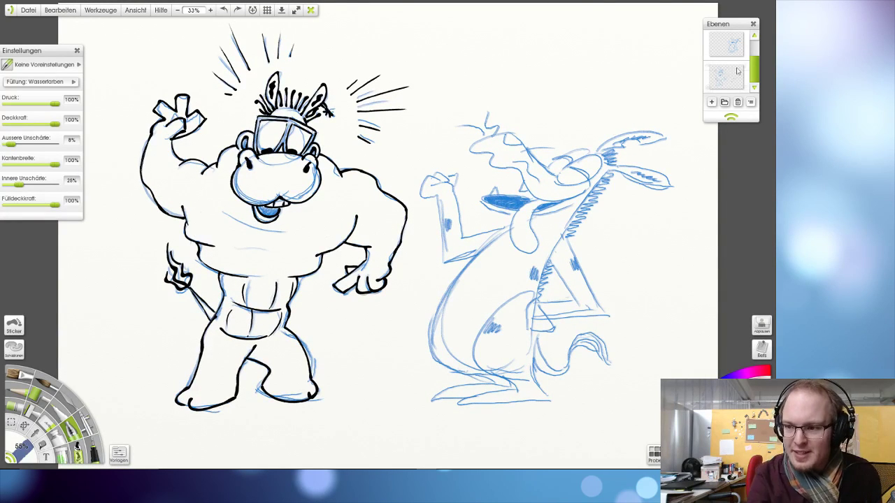
pyautogui.click(725, 46)
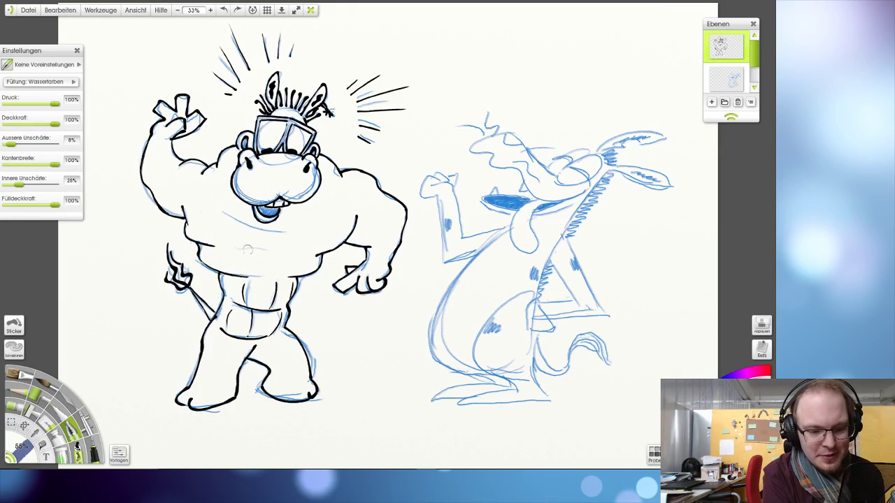
pyautogui.moveTo(245, 248); pyautogui.dragTo(295, 253)
pyautogui.hotkey('ctrl', 'z')
pyautogui.moveTo(230, 247)
pyautogui.mouseDown()
pyautogui.moveTo(322, 251)
pyautogui.moveTo(291, 250)
pyautogui.mouseUp()
pyautogui.hotkey('ctrl', 'z')
pyautogui.hotkey('ctrl', 'z')
pyautogui.moveTo(230, 247); pyautogui.dragTo(329, 250)
pyautogui.hotkey('ctrl', 'z')
pyautogui.hotkey('ctrl', 'z')
pyautogui.moveTo(236, 248); pyautogui.dragTo(327, 252)
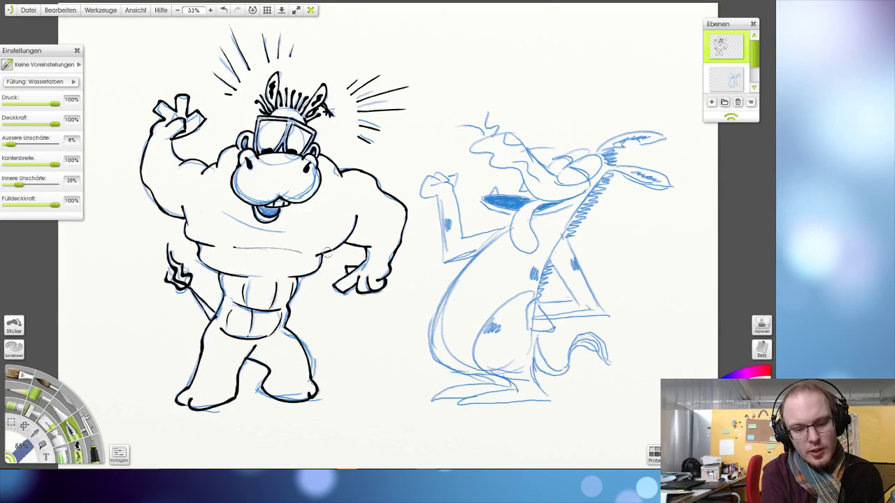
pyautogui.hotkey('ctrl', 'z')
pyautogui.moveTo(235, 249); pyautogui.dragTo(306, 249)
pyautogui.hotkey('ctrl', 'z')
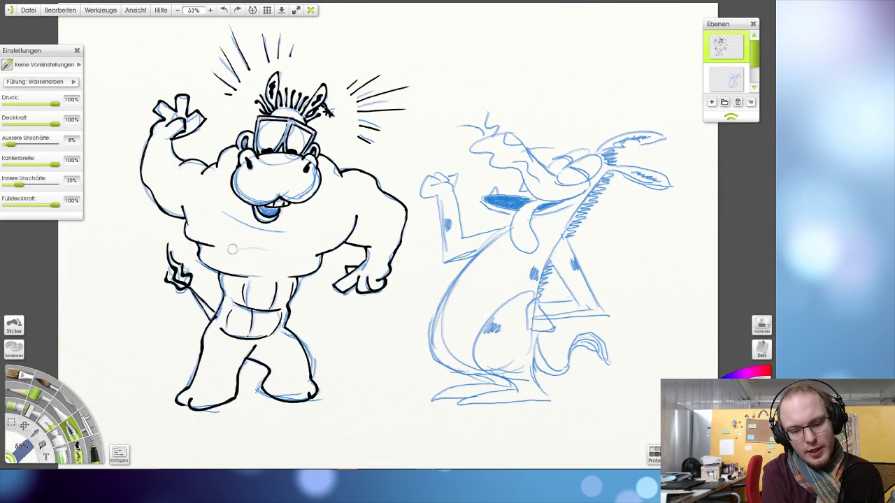
pyautogui.moveTo(233, 248); pyautogui.dragTo(285, 249)
pyautogui.hotkey('ctrl', 'z')
pyautogui.moveTo(230, 248); pyautogui.dragTo(330, 246)
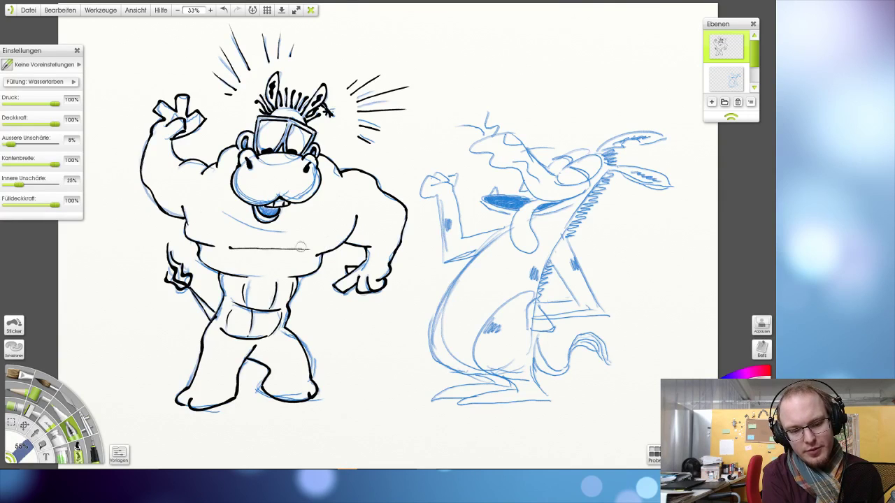
pyautogui.hotkey('ctrl', 'z')
pyautogui.moveTo(229, 248); pyautogui.dragTo(307, 252)
pyautogui.hotkey('ctrl', 'z')
pyautogui.hotkey('ctrl', 'z')
pyautogui.hotkey('ctrl', 'z')
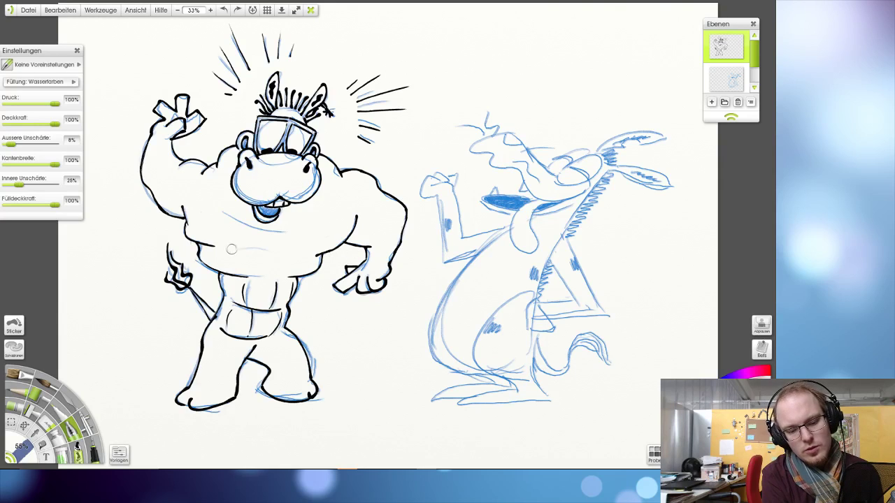
pyautogui.moveTo(251, 249); pyautogui.dragTo(311, 250)
pyautogui.hotkey('ctrl', 'z')
pyautogui.moveTo(235, 249); pyautogui.dragTo(308, 249)
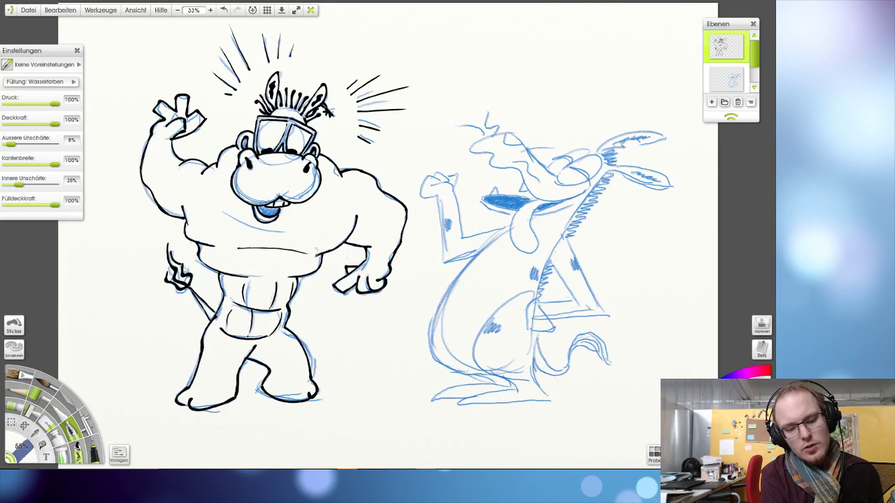
pyautogui.hotkey('ctrl', 'z')
pyautogui.moveTo(236, 251); pyautogui.dragTo(297, 251)
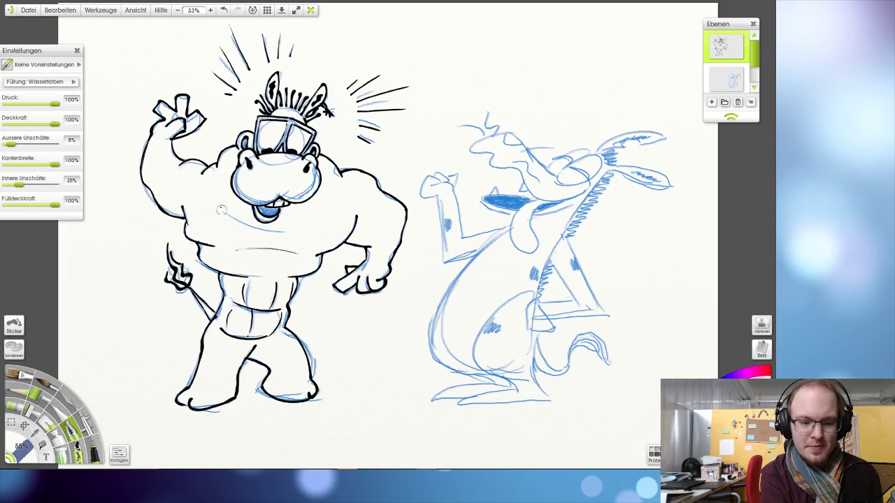
# - Ink the curved chest crease running diagonally below the hippo's mouth, redoing the stroke when it runs too long
pyautogui.moveTo(221, 210); pyautogui.dragTo(302, 239)
pyautogui.hotkey('ctrl', 'z')
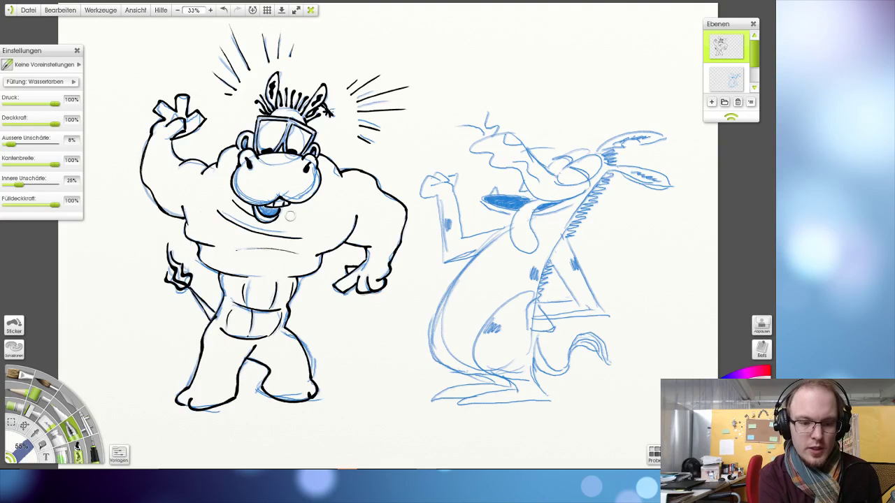
pyautogui.hotkey('ctrl', 'z')
pyautogui.moveTo(218, 210); pyautogui.dragTo(283, 236)
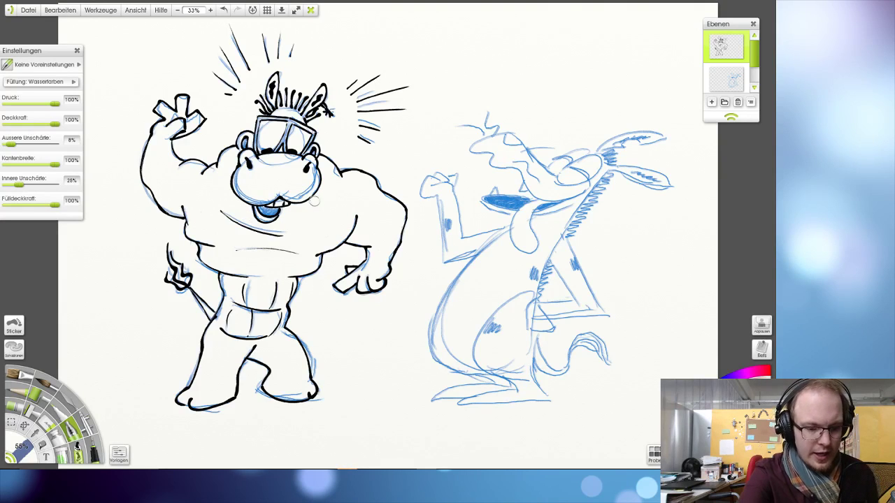
# - Try a short curved line between the hippo's chin and the chest crease repeatedly, undoing each stroke
pyautogui.moveTo(229, 183)
pyautogui.mouseDown()
pyautogui.moveTo(237, 204)
pyautogui.moveTo(262, 214)
pyautogui.moveTo(251, 218)
pyautogui.mouseUp()
pyautogui.hotkey('ctrl', 'z')
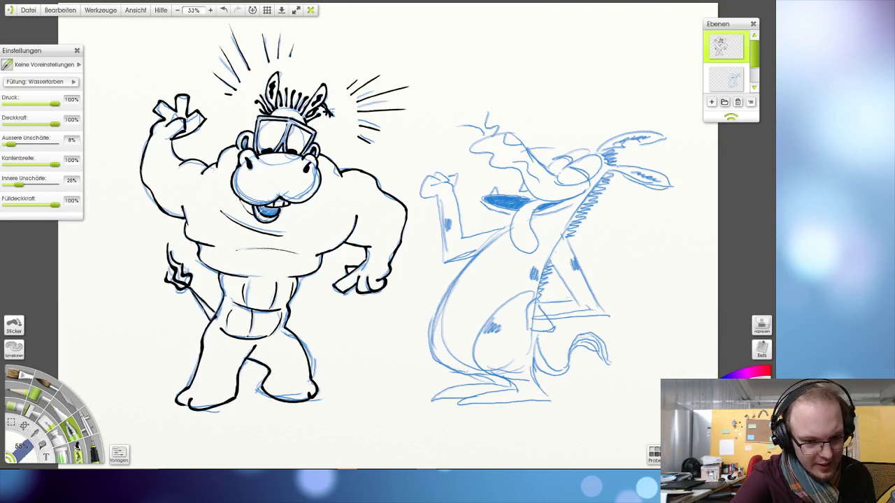
pyautogui.hotkey('ctrl', 'z')
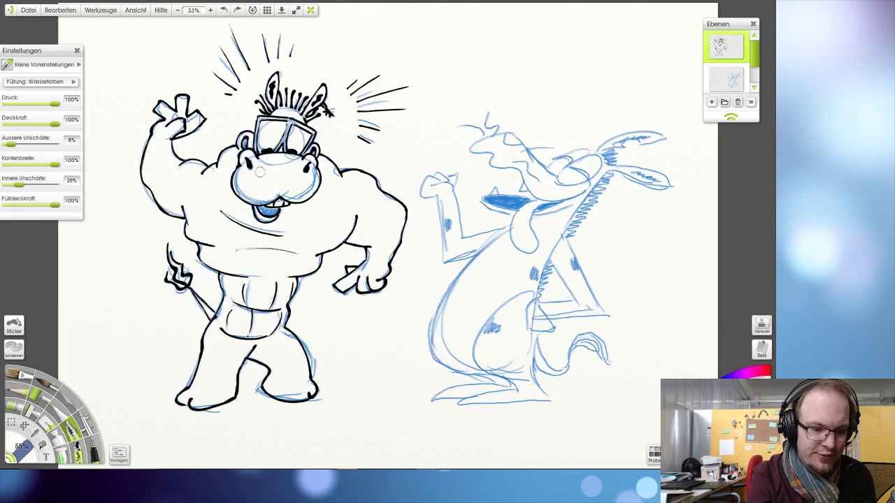
pyautogui.hotkey('ctrl', 'z')
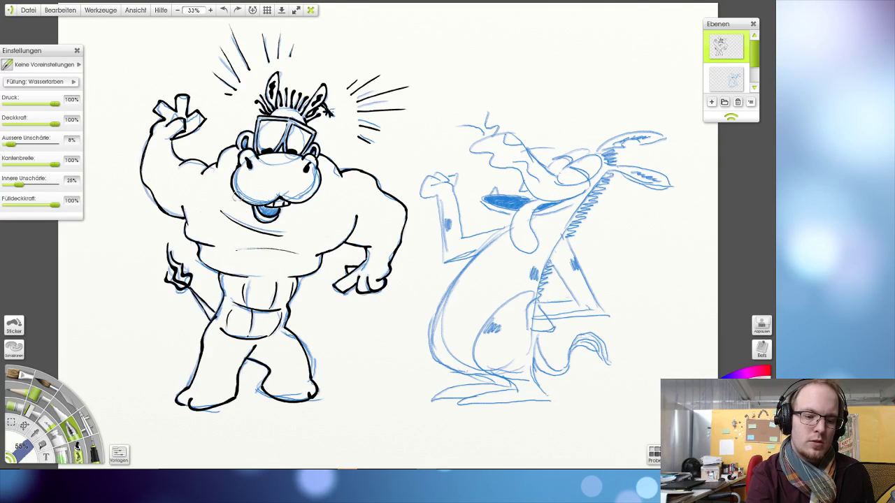
pyautogui.hotkey('ctrl', 'z')
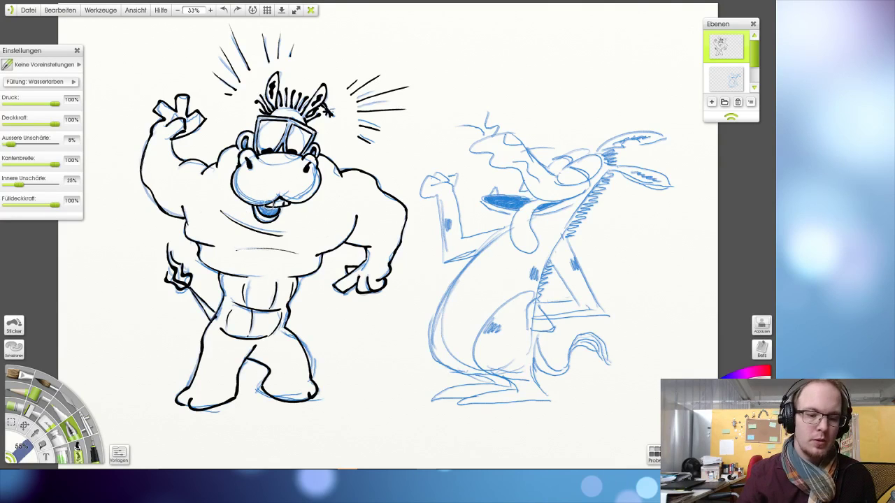
pyautogui.moveTo(243, 208); pyautogui.dragTo(250, 218)
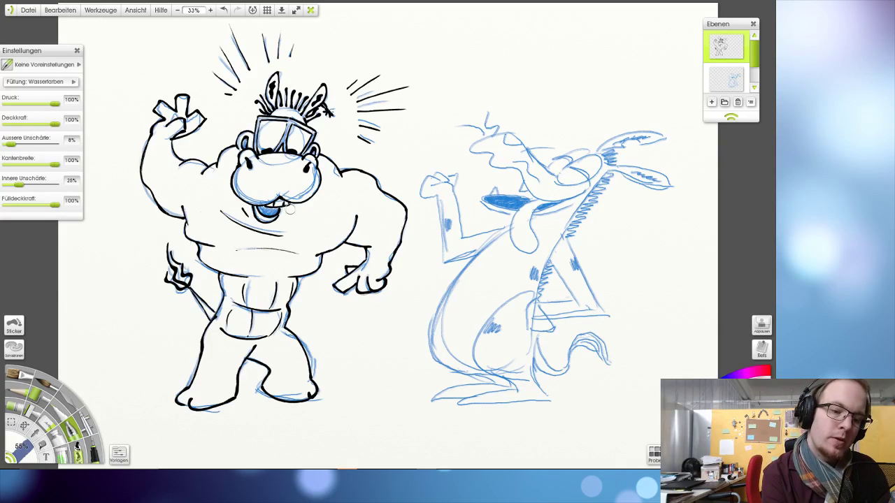
pyautogui.hotkey('ctrl', 'z')
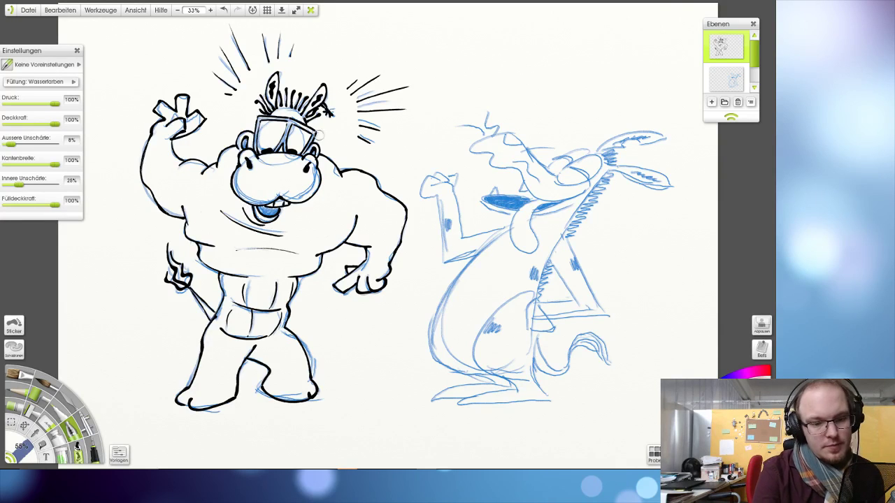
pyautogui.moveTo(244, 206); pyautogui.dragTo(263, 227)
pyautogui.hotkey('ctrl', 'z')
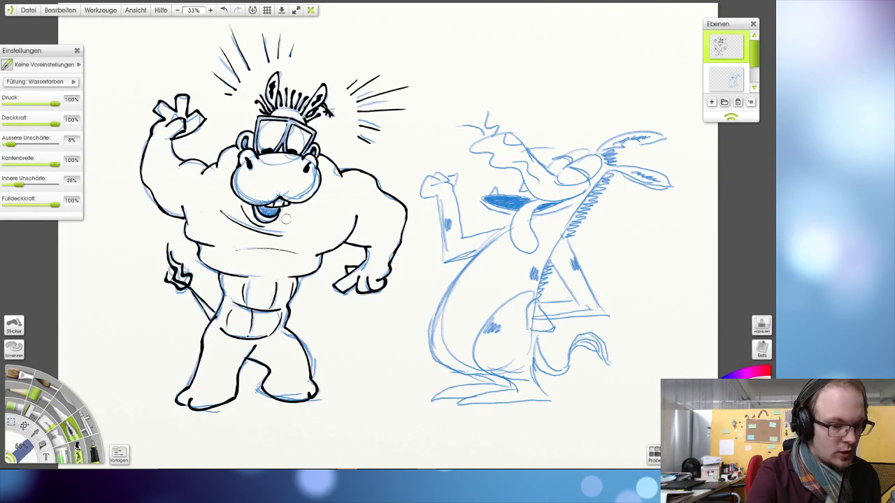
# - Check the lines without the hippo's sketch layer and try the curved chest crease closer to the chin
pyautogui.click(724, 79)
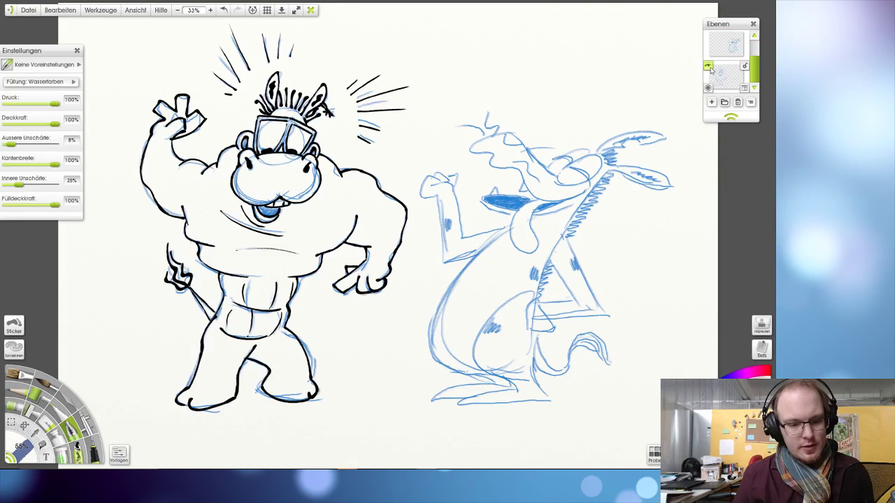
pyautogui.click(709, 67)
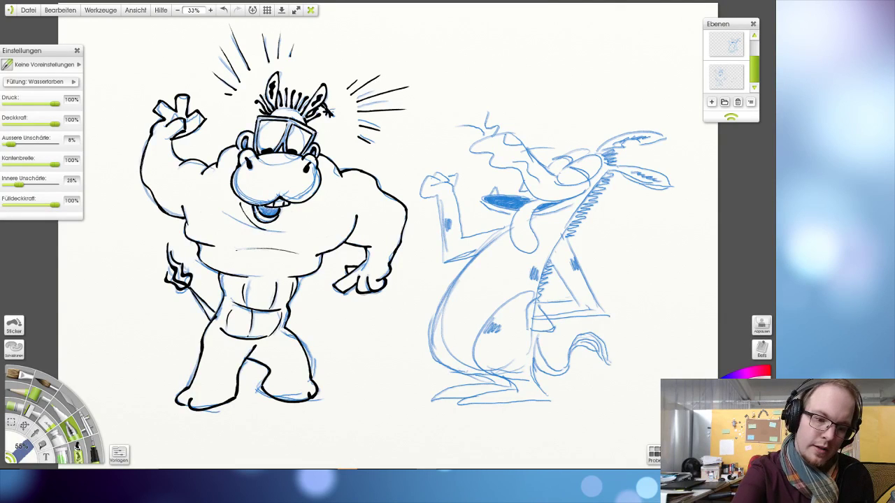
pyautogui.moveTo(234, 209); pyautogui.dragTo(277, 230)
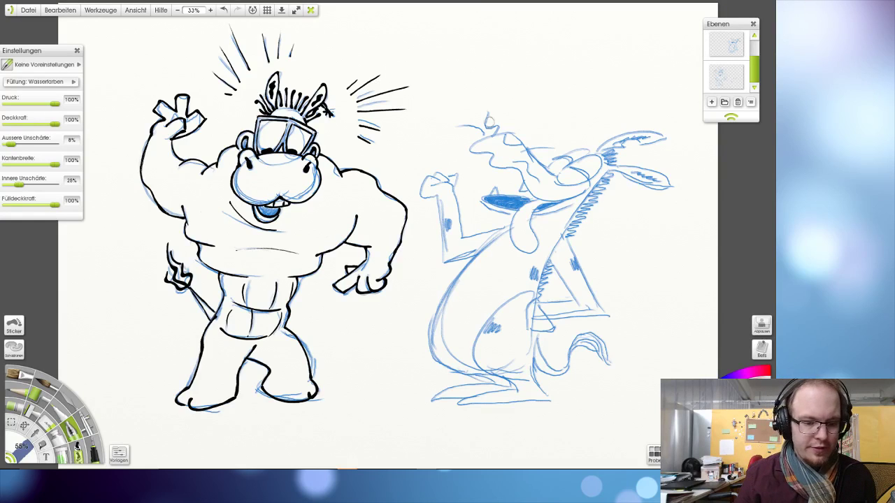
# - Hide the hippo's blue sketch layer to examine the black linework on its own
pyautogui.moveTo(711, 50)
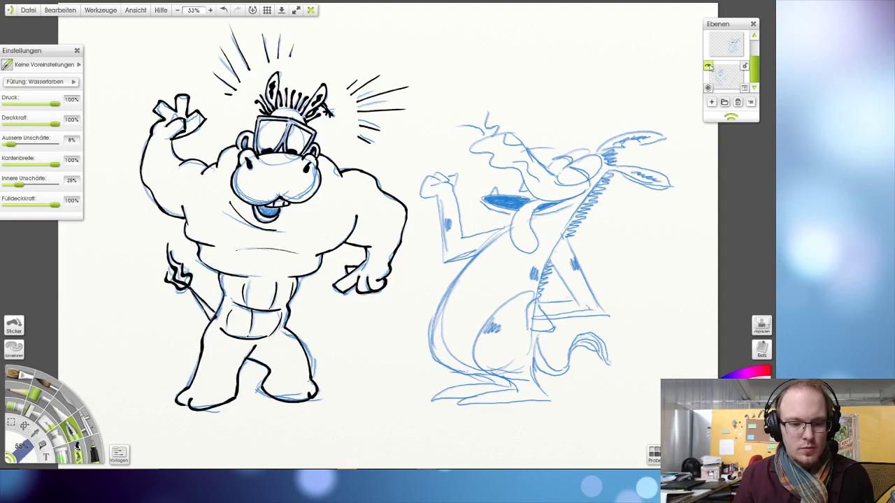
pyautogui.click(708, 66)
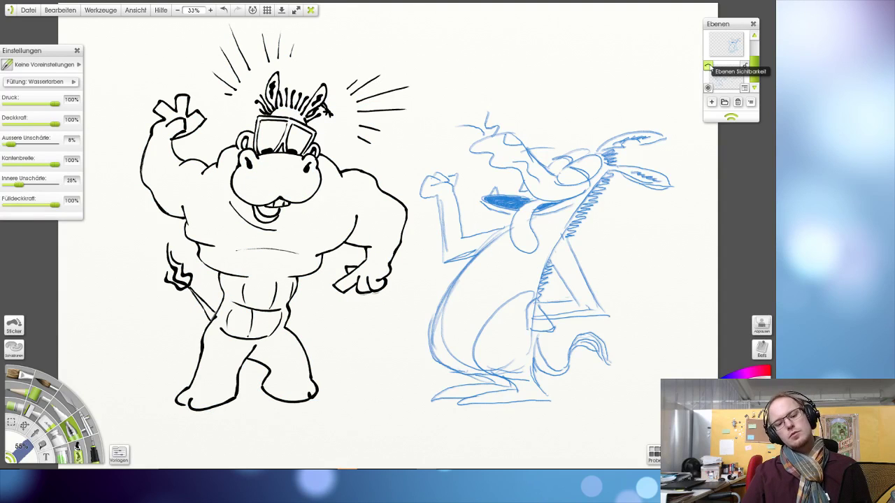
pyautogui.hotkey('ctrl', 's')
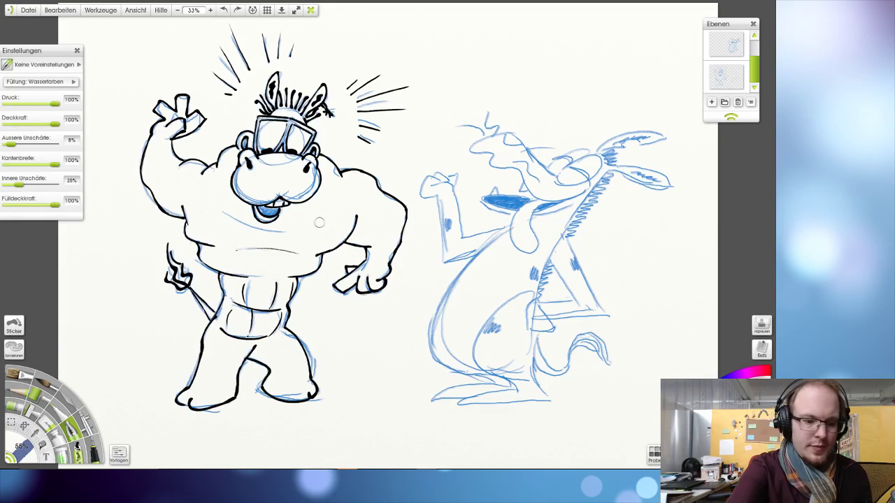
# - Bring back the longer curved crease across the hippo's upper chest, undoing and redoing the stroke to compare
pyautogui.hotkey('ctrl', 'y')
pyautogui.hotkey('ctrl', 'z')
pyautogui.hotkey('ctrl', 'y')
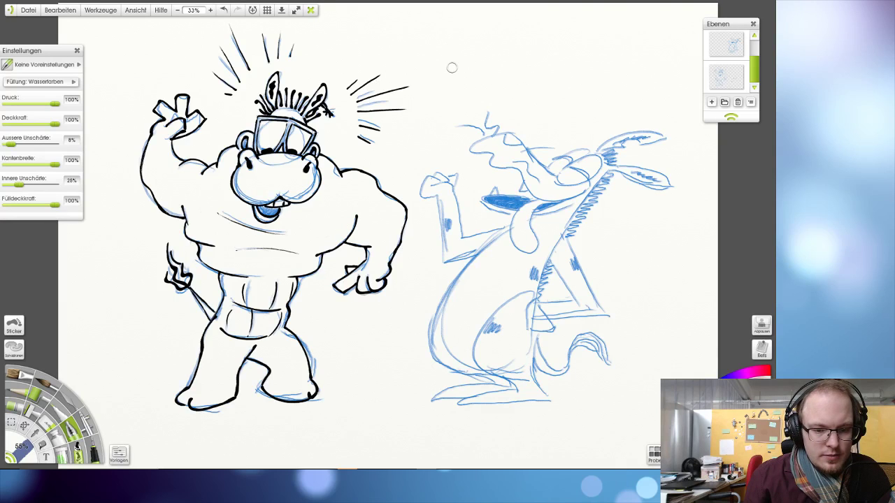
# - Hide the hippo's blue sketch layer and try an ink line along the upper edge of the hyena's bent arm
pyautogui.click(708, 66)
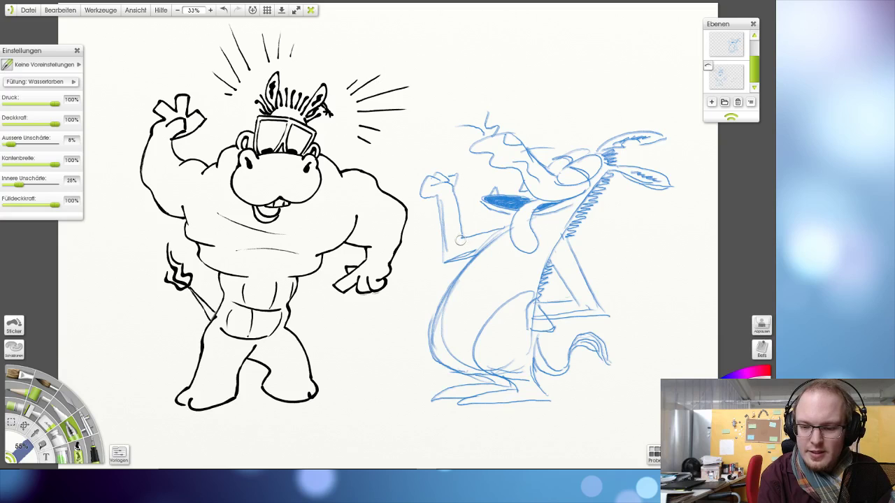
pyautogui.moveTo(457, 239)
pyautogui.mouseDown()
pyautogui.moveTo(519, 223)
pyautogui.moveTo(453, 238)
pyautogui.mouseUp()
pyautogui.hotkey('ctrl', 'z')
pyautogui.hotkey('ctrl', 'z')
pyautogui.moveTo(511, 225); pyautogui.dragTo(449, 246)
pyautogui.hotkey('ctrl', 'z')
pyautogui.hotkey('ctrl', 'z')
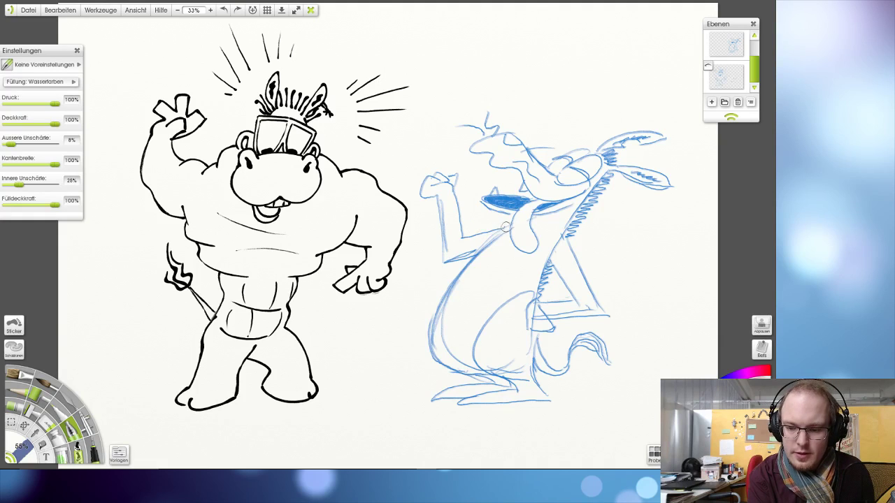
# - Try the line from the hyena's shoulder to the inner elbow several more times, undoing each stroke
pyautogui.moveTo(509, 224); pyautogui.dragTo(453, 241)
pyautogui.hotkey('ctrl', 'z')
pyautogui.moveTo(509, 225); pyautogui.dragTo(452, 244)
pyautogui.hotkey('ctrl', 'z')
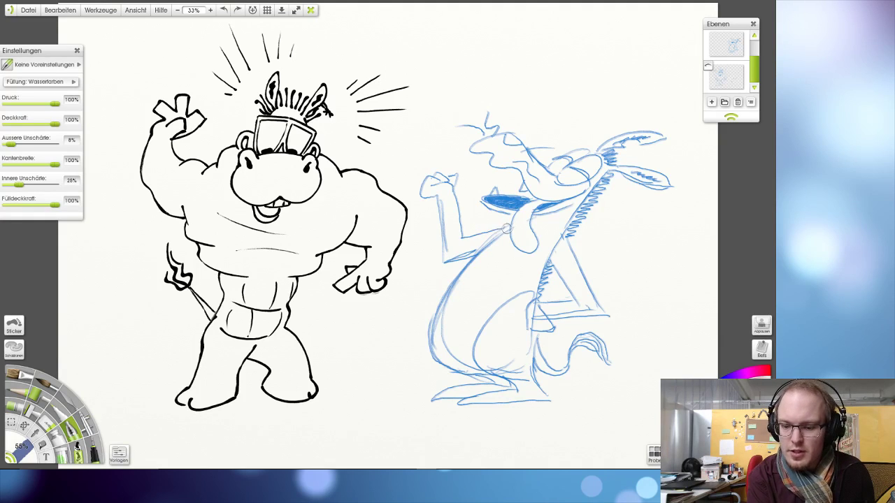
pyautogui.moveTo(512, 224); pyautogui.dragTo(458, 241)
pyautogui.hotkey('ctrl', 'z')
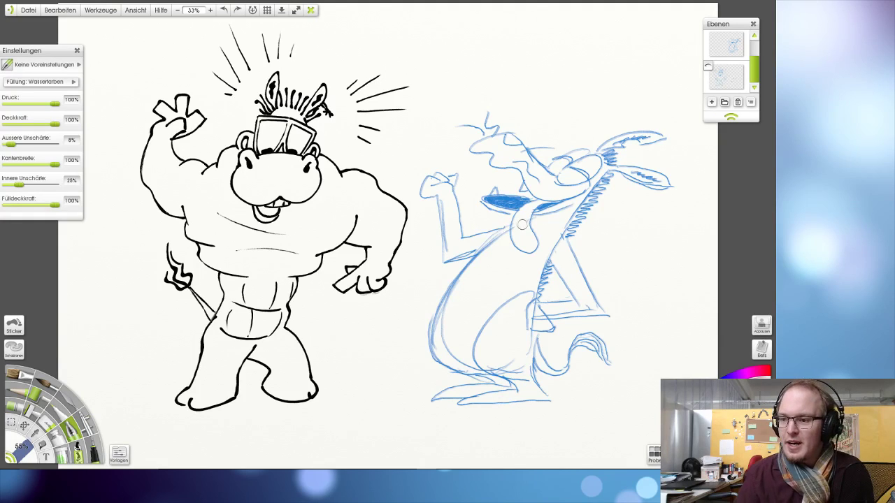
# - Add a new layer above the hippo's linework and try the upper edge of the hyena's bent arm on it
pyautogui.click(720, 44)
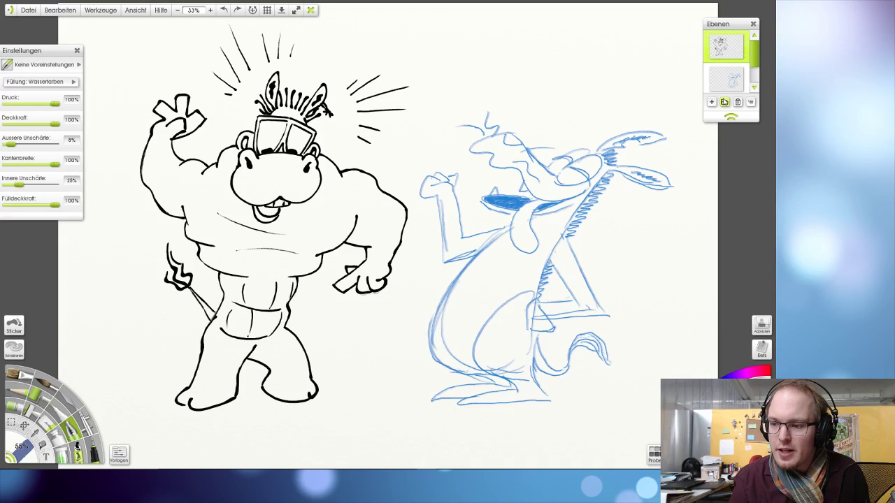
pyautogui.click(711, 102)
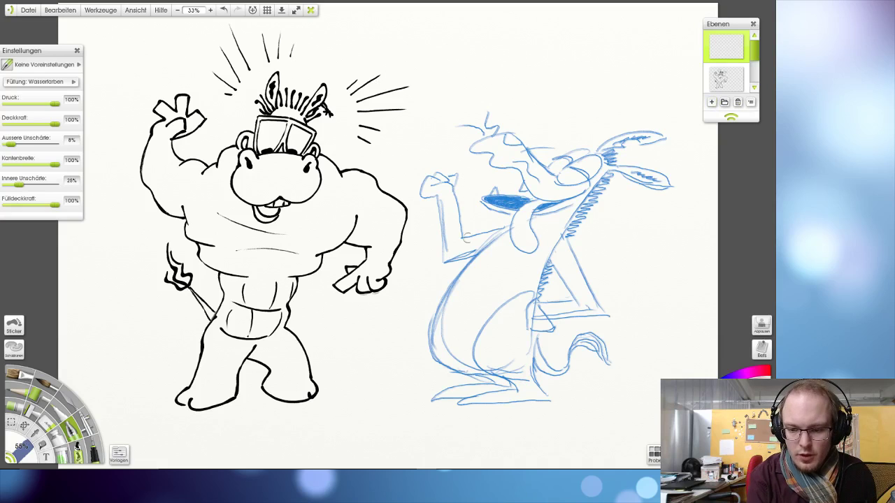
pyautogui.moveTo(509, 225); pyautogui.dragTo(457, 239)
pyautogui.hotkey('ctrl', 'z')
pyautogui.moveTo(510, 225); pyautogui.dragTo(443, 240)
pyautogui.hotkey('ctrl', 'z')
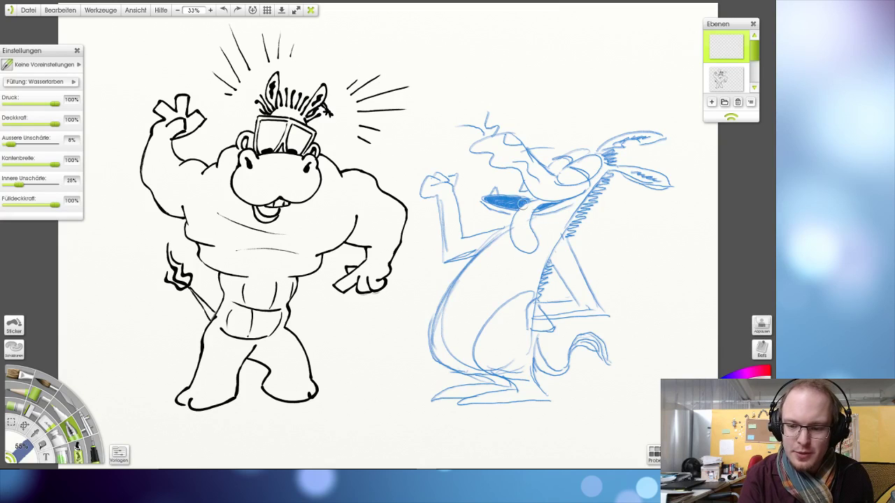
# - Ink the short curve across the wrist of the hyena's raised fist on the new layer
pyautogui.moveTo(755, 53)
pyautogui.mouseDown()
pyautogui.moveTo(755, 68)
pyautogui.moveTo(755, 45)
pyautogui.mouseUp()
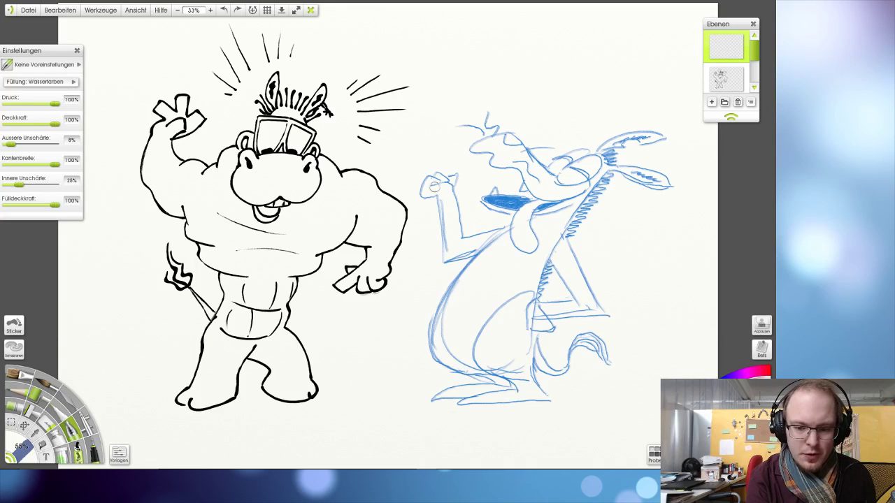
pyautogui.moveTo(432, 184)
pyautogui.mouseDown()
pyautogui.moveTo(458, 192)
pyautogui.moveTo(443, 184)
pyautogui.moveTo(453, 190)
pyautogui.moveTo(445, 250)
pyautogui.mouseUp()
pyautogui.hotkey('ctrl', 'z')
pyautogui.hotkey('ctrl', 'z')
pyautogui.hotkey('ctrl', 'z')
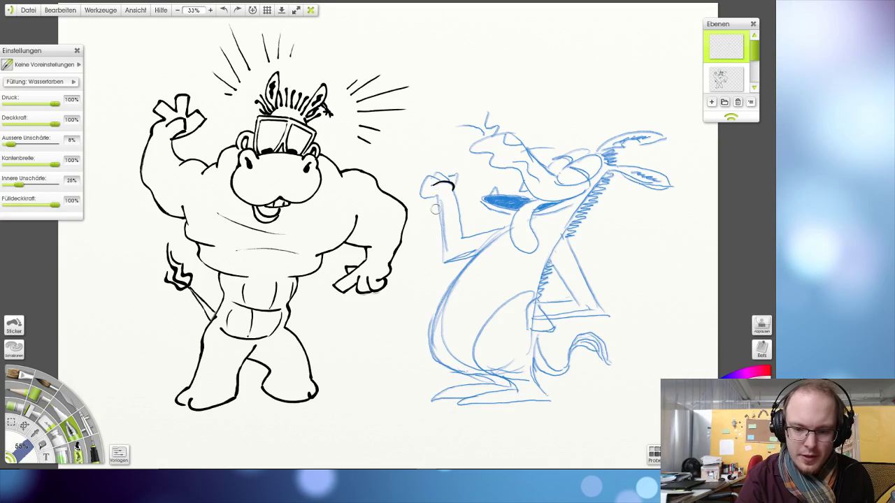
# - Try the outer edge of the hyena's raised forearm down to the elbow repeatedly, undoing each stroke
pyautogui.moveTo(436, 196); pyautogui.dragTo(441, 254)
pyautogui.hotkey('ctrl', 'z')
pyautogui.moveTo(435, 194); pyautogui.dragTo(441, 264)
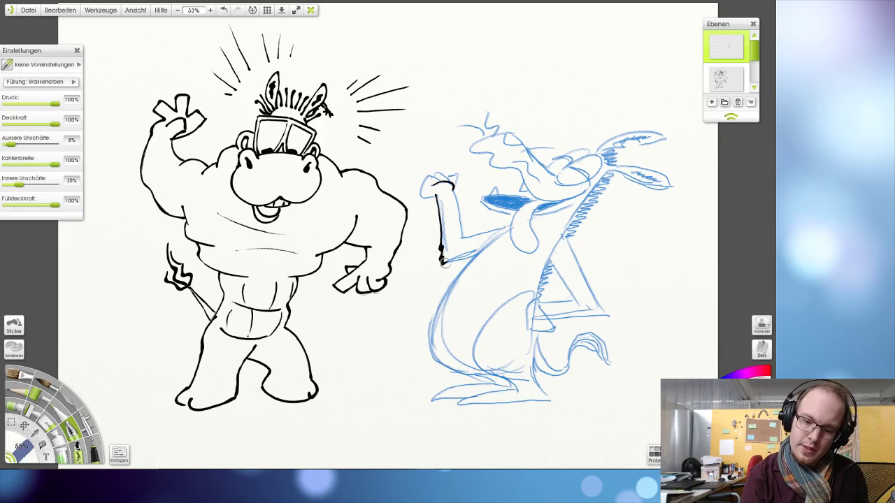
pyautogui.hotkey('ctrl', 'z')
pyautogui.moveTo(433, 190); pyautogui.dragTo(443, 265)
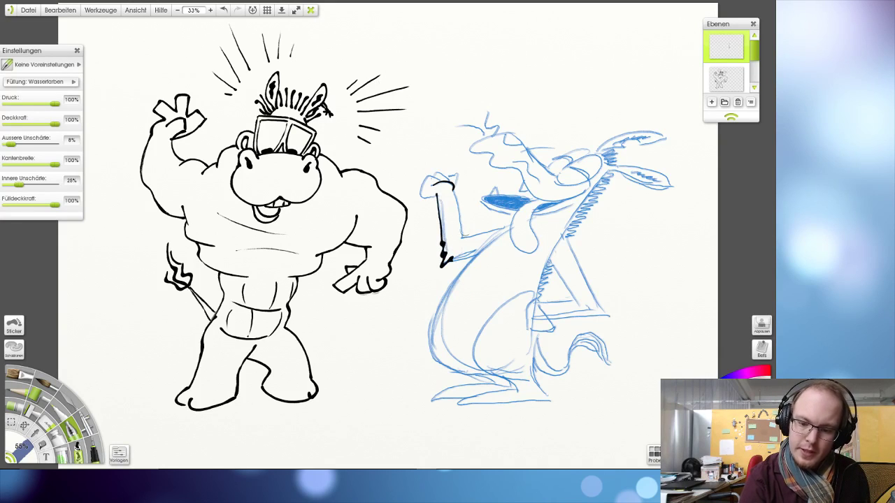
pyautogui.hotkey('ctrl', 'z')
pyautogui.moveTo(433, 190); pyautogui.dragTo(447, 266)
pyautogui.hotkey('ctrl', 'z')
# - Ink the outer edge of the hyena's raised forearm from the wrist to the elbow tip
pyautogui.moveTo(433, 192)
pyautogui.mouseDown()
pyautogui.moveTo(448, 274)
pyautogui.moveTo(453, 187)
pyautogui.moveTo(454, 260)
pyautogui.moveTo(475, 256)
pyautogui.mouseUp()
pyautogui.hotkey('ctrl', 'z')
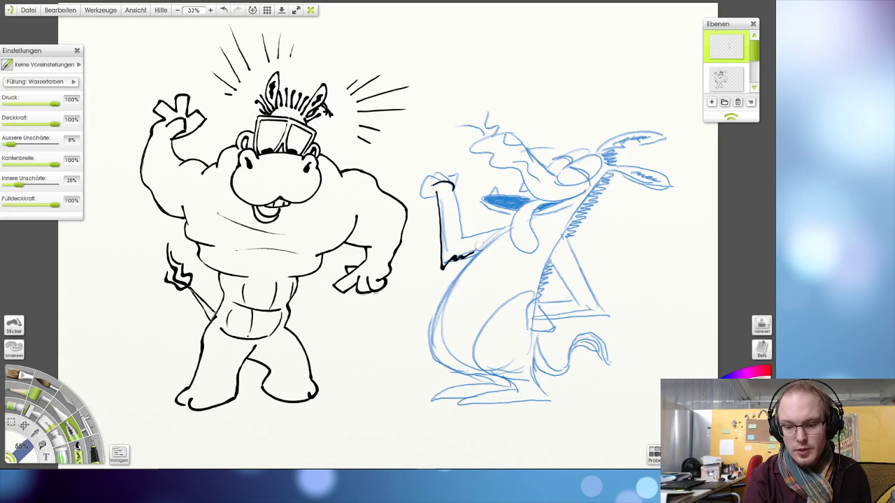
pyautogui.hotkey('ctrl', 'z')
pyautogui.moveTo(433, 191)
pyautogui.mouseDown()
pyautogui.moveTo(441, 233)
pyautogui.moveTo(453, 242)
pyautogui.mouseUp()
pyautogui.hotkey('ctrl', 'z')
pyautogui.moveTo(435, 190); pyautogui.dragTo(440, 252)
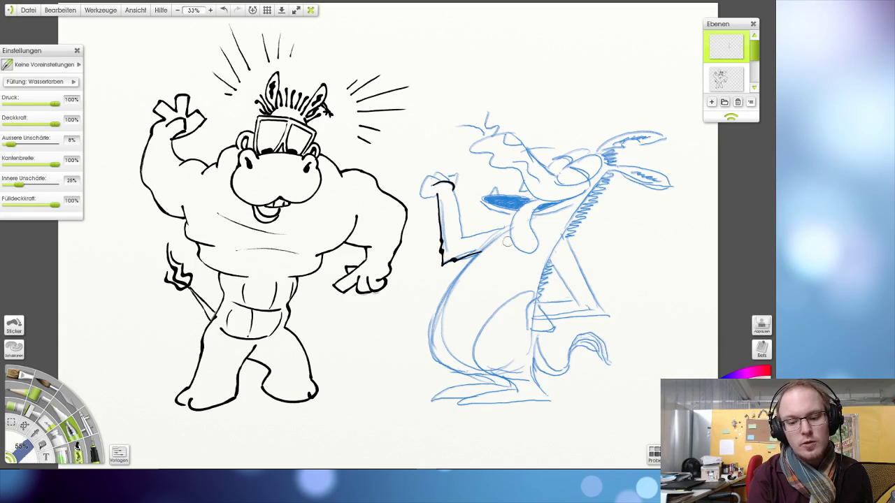
pyautogui.hotkey('ctrl', 'z')
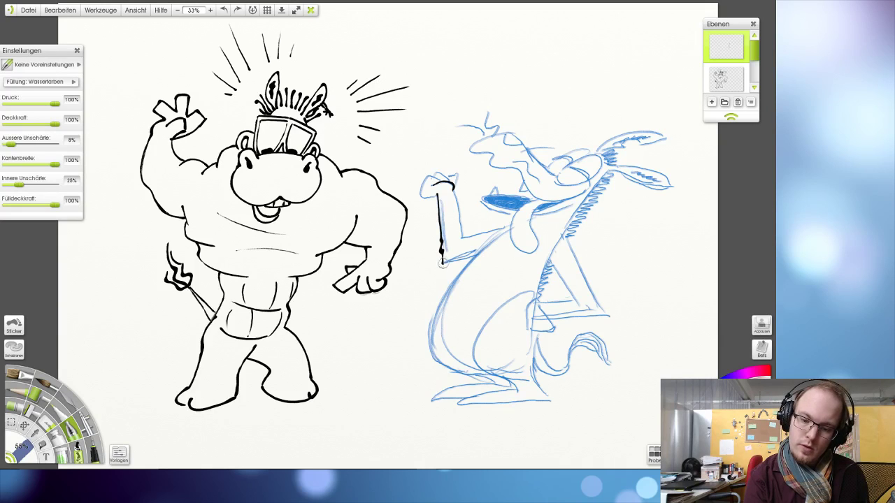
# - Ink the underside of the hyena's bent arm from the elbow tip to the body, undoing and redrawing the stroke
pyautogui.moveTo(443, 262); pyautogui.dragTo(492, 250)
pyautogui.hotkey('ctrl', 'z')
pyautogui.hotkey('ctrl', 'z')
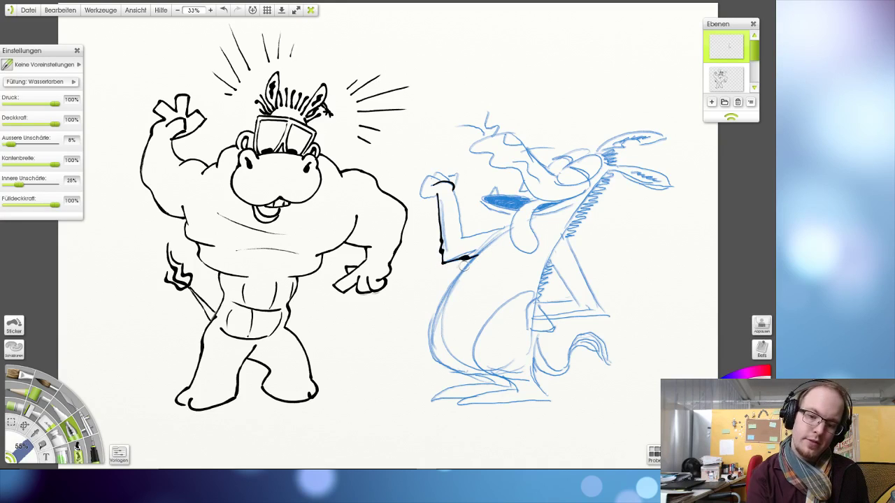
pyautogui.hotkey('ctrl', 'z')
pyautogui.moveTo(443, 263)
pyautogui.mouseDown()
pyautogui.moveTo(491, 249)
pyautogui.moveTo(453, 260)
pyautogui.moveTo(492, 251)
pyautogui.mouseUp()
pyautogui.hotkey('ctrl', 'z')
pyautogui.hotkey('ctrl', 'z')
pyautogui.hotkey('ctrl', 'z')
pyautogui.moveTo(442, 263)
pyautogui.mouseDown()
pyautogui.moveTo(475, 256)
pyautogui.moveTo(505, 228)
pyautogui.moveTo(455, 238)
pyautogui.mouseUp()
pyautogui.hotkey('ctrl', 'z')
pyautogui.hotkey('ctrl', 'z')
pyautogui.hotkey('ctrl', 'z')
pyautogui.hotkey('ctrl', 'z')
# - Ink the hyena's upper-arm edge from the shoulder to the inner elbow and try the inner edge of the forearm
pyautogui.moveTo(513, 227); pyautogui.dragTo(460, 238)
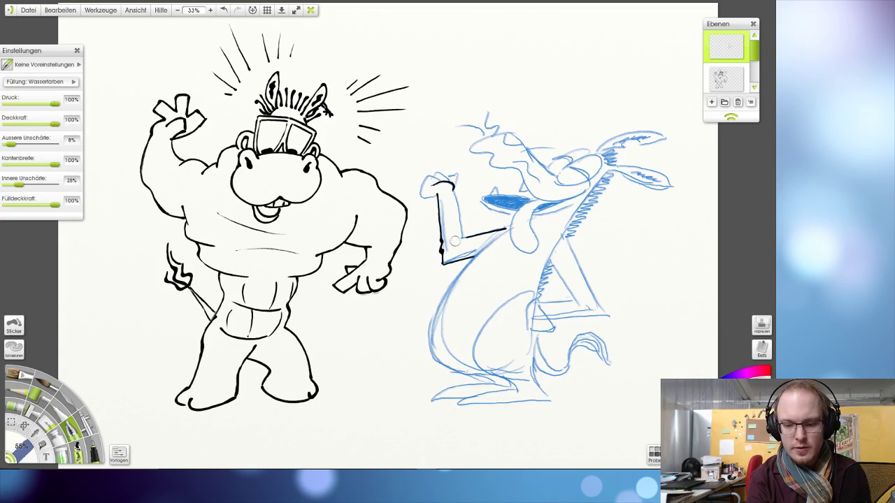
pyautogui.hotkey('ctrl', 'z')
pyautogui.moveTo(512, 227); pyautogui.dragTo(461, 239)
pyautogui.hotkey('ctrl', 'z')
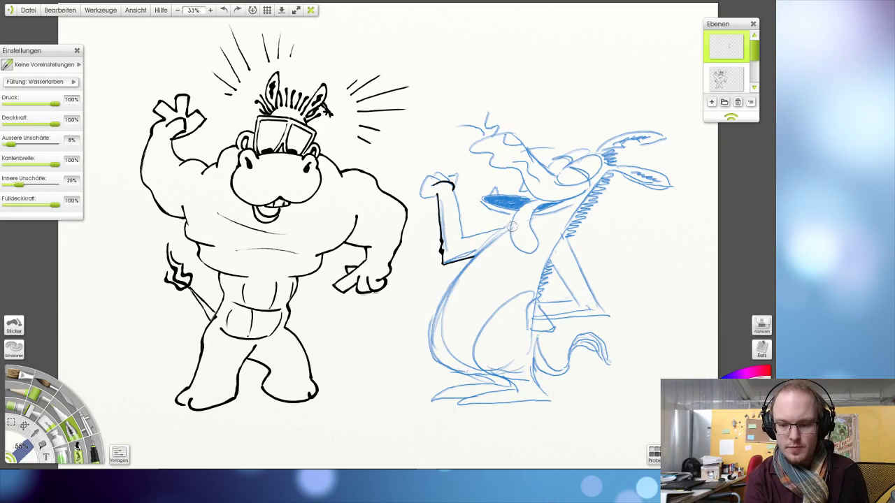
pyautogui.moveTo(513, 227); pyautogui.dragTo(441, 243)
pyautogui.hotkey('ctrl', 'z')
pyautogui.moveTo(508, 228)
pyautogui.mouseDown()
pyautogui.moveTo(458, 239)
pyautogui.moveTo(452, 180)
pyautogui.moveTo(459, 238)
pyautogui.mouseUp()
pyautogui.hotkey('ctrl', 'z')
pyautogui.hotkey('ctrl', 'z')
pyautogui.moveTo(453, 185); pyautogui.dragTo(459, 238)
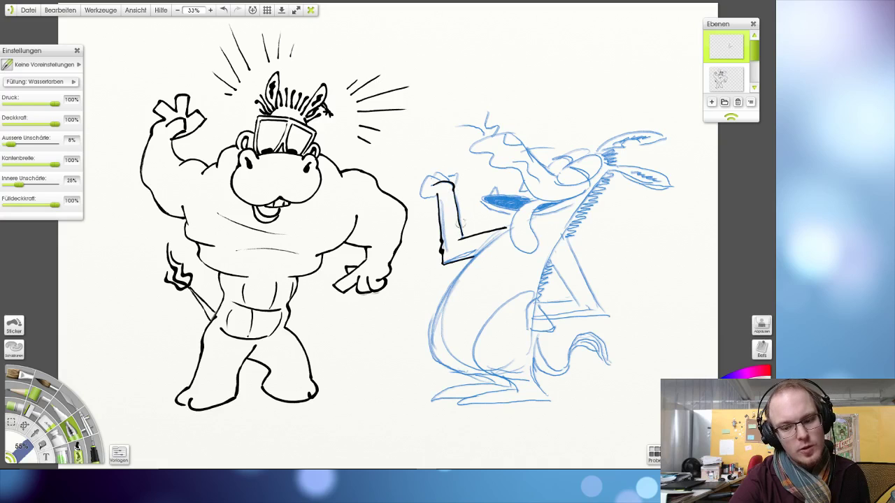
pyautogui.hotkey('ctrl', 'z')
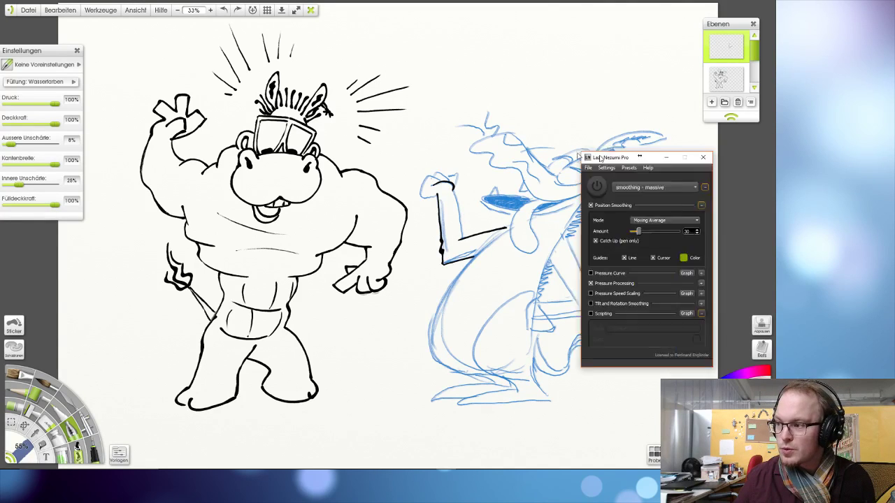
# - Turn on stroke smoothing in Lazy Nezumi Pro and minimize its window to return to the drawing
pyautogui.moveTo(615, 153); pyautogui.dragTo(286, 82)
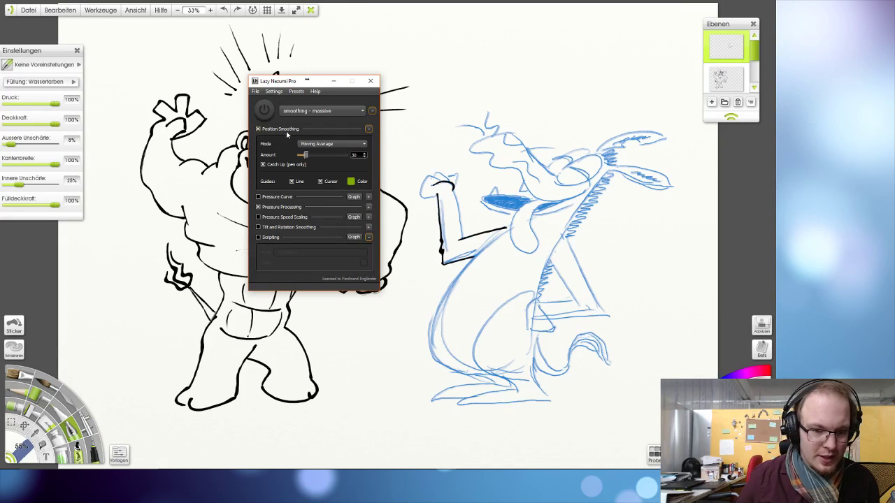
pyautogui.click(265, 110)
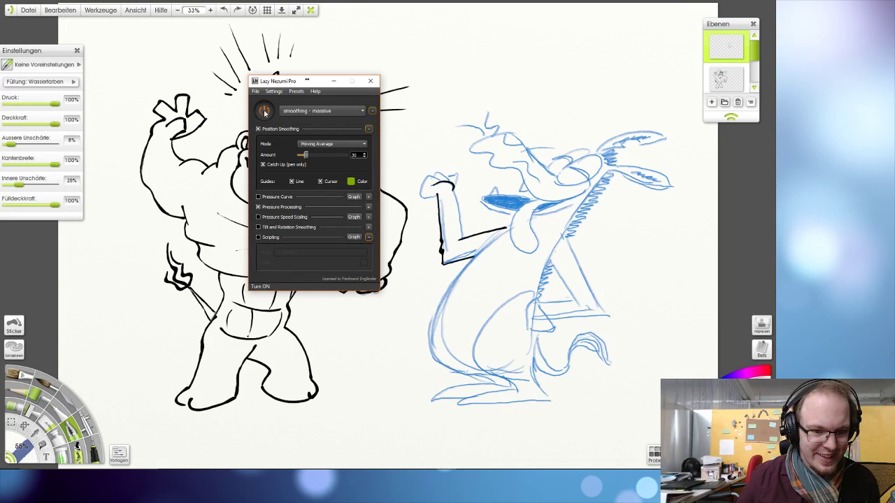
pyautogui.click(333, 81)
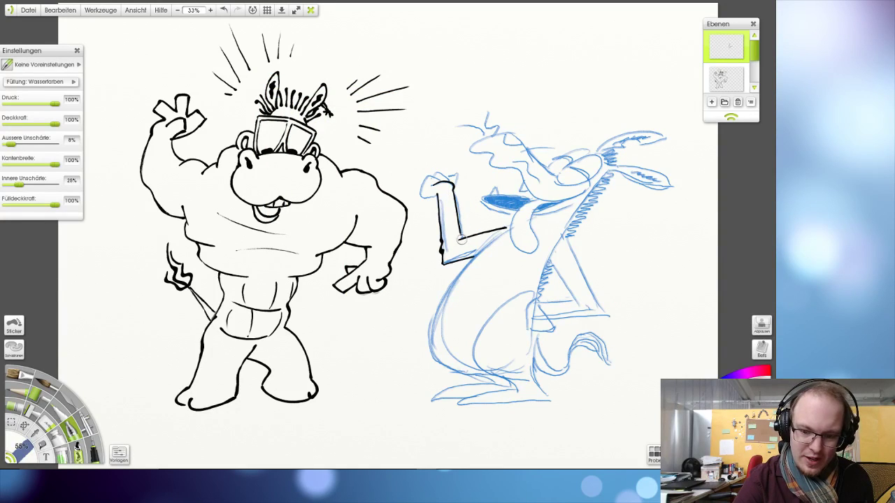
# - Redraw the inner edge of the hyena's forearm so it runs from the wrist into the inner elbow corner
pyautogui.moveTo(451, 184); pyautogui.dragTo(465, 244)
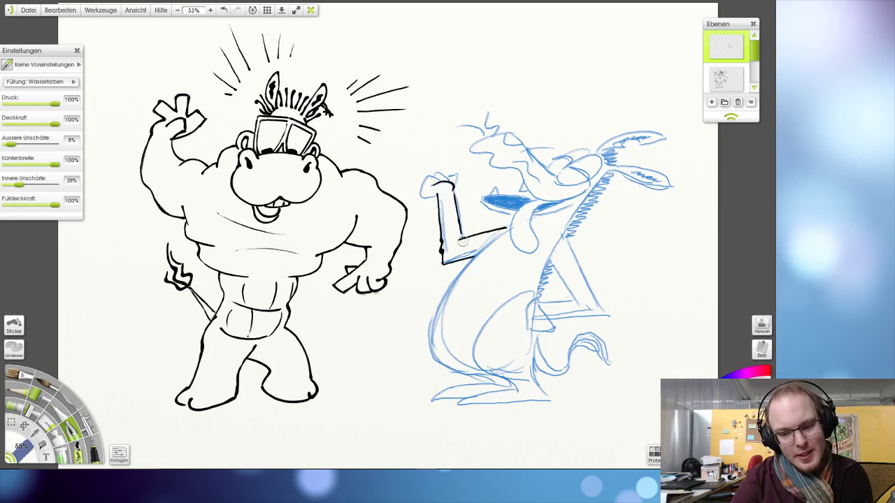
pyautogui.hotkey('ctrl', 'z')
pyautogui.moveTo(451, 186); pyautogui.dragTo(461, 232)
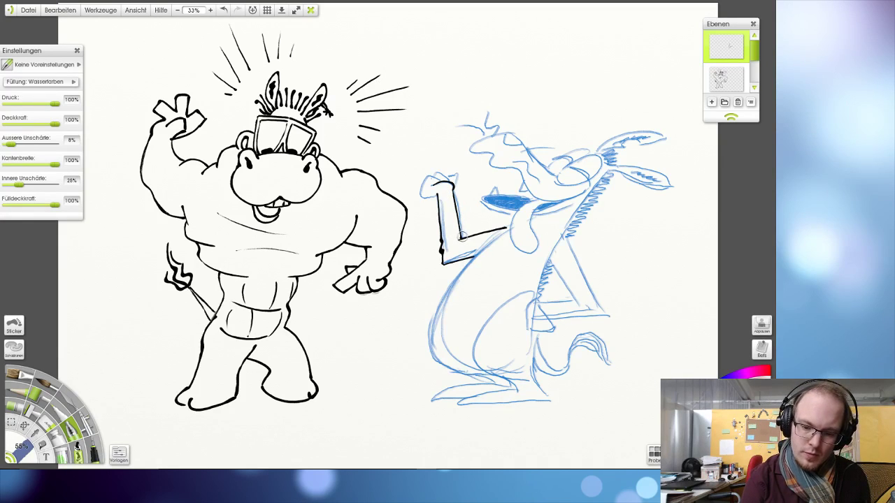
pyautogui.moveTo(461, 238)
pyautogui.mouseDown()
pyautogui.moveTo(467, 231)
pyautogui.moveTo(460, 264)
pyautogui.mouseUp()
pyautogui.hotkey('ctrl', 'z')
pyautogui.hotkey('ctrl', 'z')
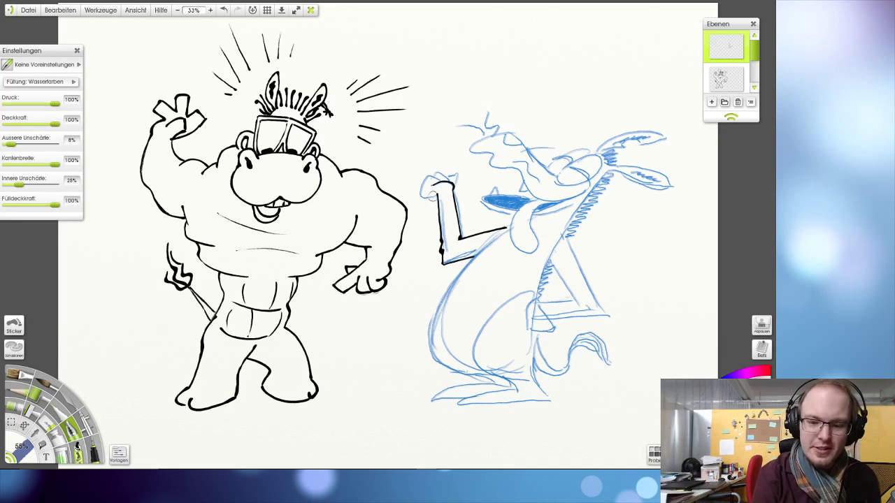
# - Ink the rounded outline and the small finger lines of the hyena's raised fist
pyautogui.moveTo(438, 197)
pyautogui.mouseDown()
pyautogui.moveTo(457, 145)
pyautogui.moveTo(430, 170)
pyautogui.moveTo(436, 195)
pyautogui.moveTo(426, 198)
pyautogui.moveTo(443, 181)
pyautogui.mouseUp()
pyautogui.hotkey('ctrl', 'z')
pyautogui.hotkey('ctrl', 'z')
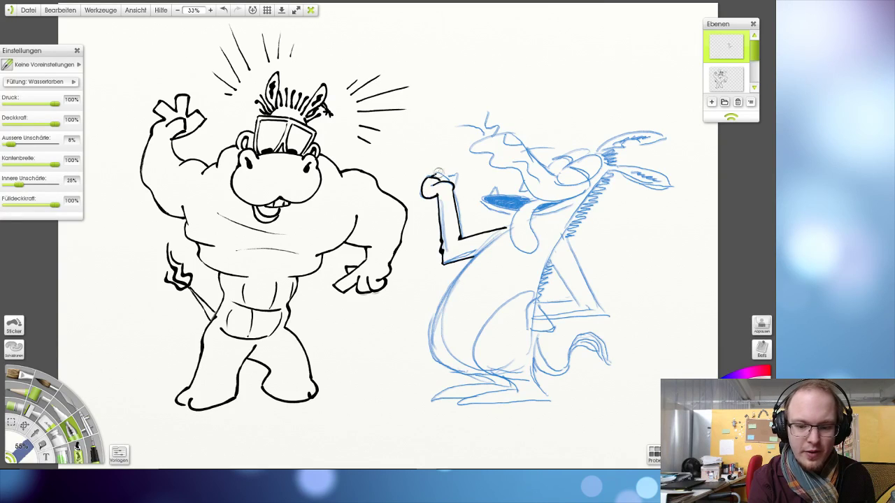
pyautogui.hotkey('ctrl', 'z')
pyautogui.moveTo(436, 173)
pyautogui.mouseDown()
pyautogui.moveTo(456, 176)
pyautogui.moveTo(453, 188)
pyautogui.mouseUp()
pyautogui.hotkey('ctrl', 'z')
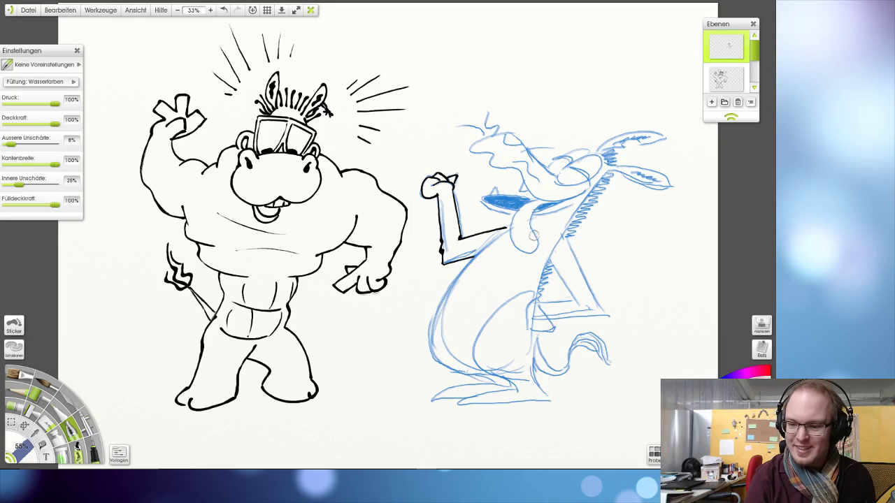
# - Ink the top and rounded tip of the hyena's snout, undoing and redrawing the stroke
pyautogui.moveTo(503, 132)
pyautogui.mouseDown()
pyautogui.moveTo(469, 154)
pyautogui.moveTo(500, 167)
pyautogui.mouseUp()
pyautogui.hotkey('ctrl', 'z')
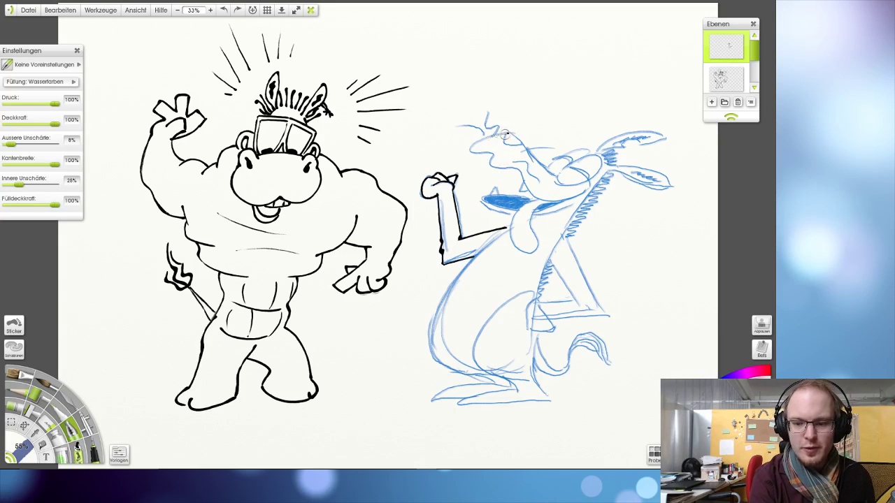
pyautogui.moveTo(508, 132)
pyautogui.mouseDown()
pyautogui.moveTo(470, 154)
pyautogui.moveTo(488, 153)
pyautogui.moveTo(494, 169)
pyautogui.moveTo(521, 169)
pyautogui.moveTo(539, 190)
pyautogui.mouseUp()
pyautogui.hotkey('ctrl', 'z')
pyautogui.moveTo(510, 129)
pyautogui.mouseDown()
pyautogui.moveTo(471, 154)
pyautogui.moveTo(494, 153)
pyautogui.moveTo(488, 168)
pyautogui.moveTo(491, 155)
pyautogui.moveTo(495, 168)
pyautogui.moveTo(519, 172)
pyautogui.moveTo(555, 198)
pyautogui.mouseUp()
pyautogui.hotkey('ctrl', 'z')
pyautogui.hotkey('ctrl', 'z')
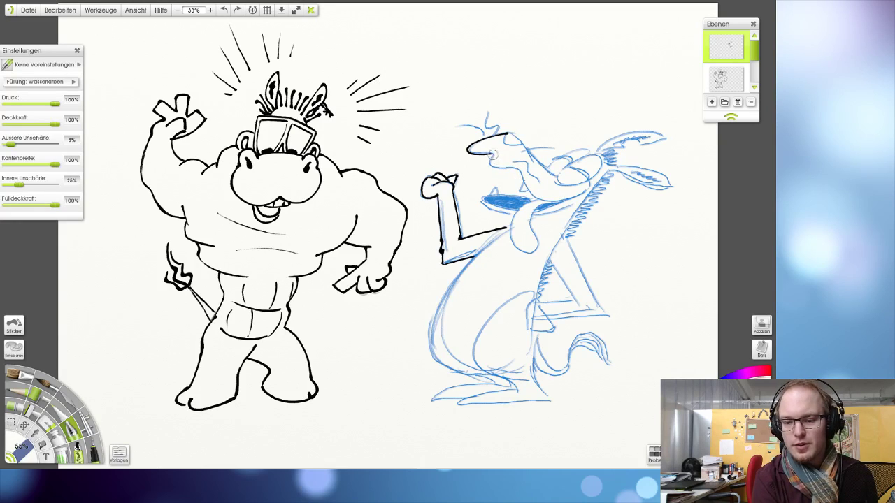
# - Ink the wavy upper lip of the hyena from below the nose back to the cheek
pyautogui.moveTo(492, 155)
pyautogui.mouseDown()
pyautogui.moveTo(490, 169)
pyautogui.moveTo(520, 176)
pyautogui.moveTo(532, 191)
pyautogui.moveTo(580, 196)
pyautogui.mouseUp()
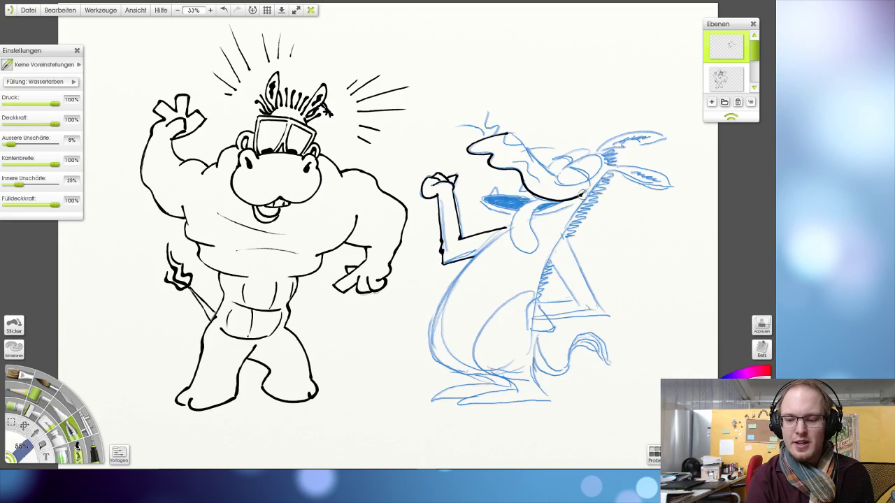
pyautogui.hotkey('ctrl', 'z')
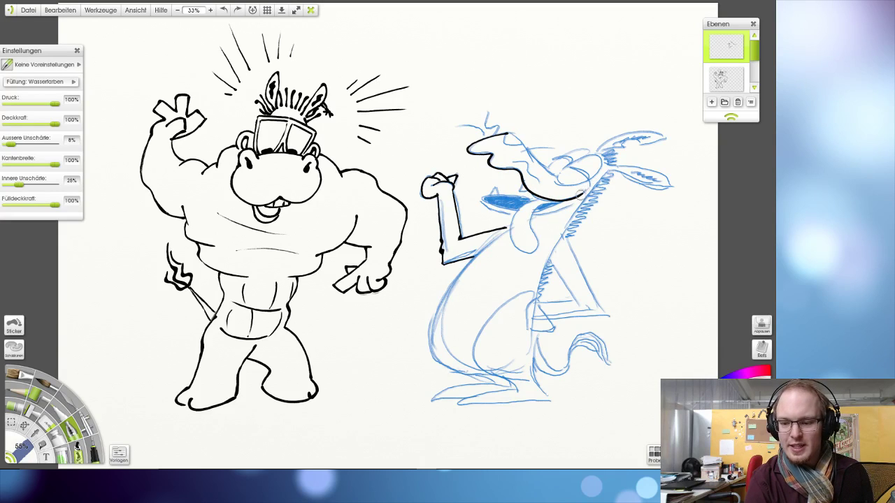
pyautogui.moveTo(579, 194); pyautogui.dragTo(587, 188)
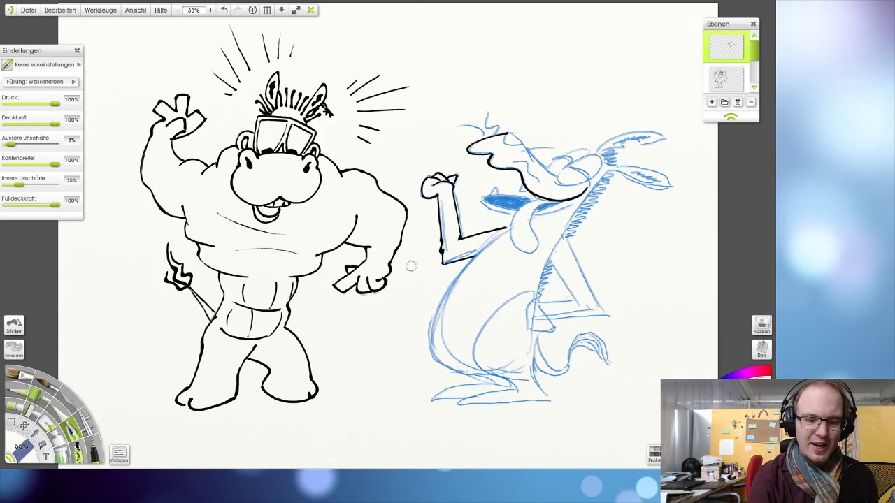
pyautogui.hotkey('ctrl', 'z')
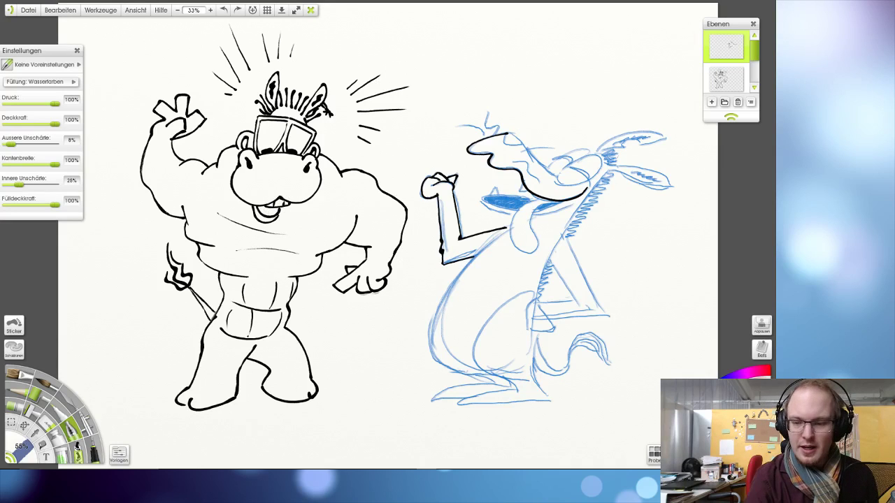
# - On the hippo's layer, ink the small curved tongue line inside the hippo's open mouth
pyautogui.click(726, 78)
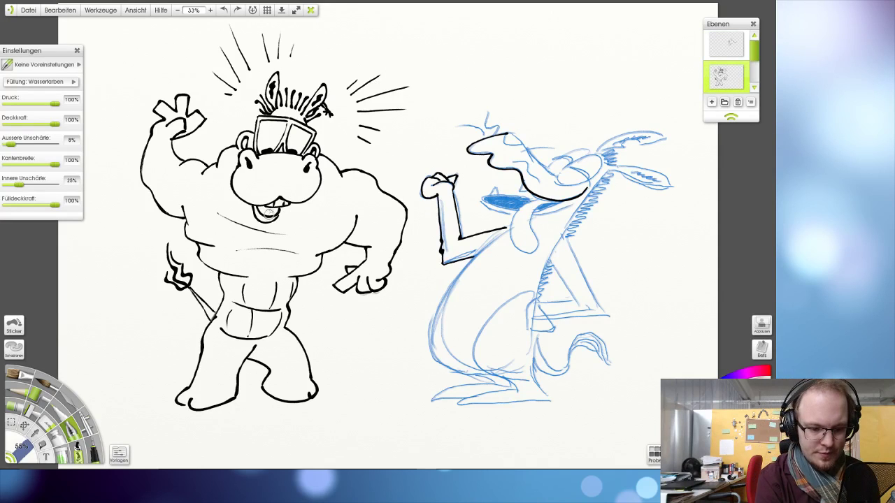
pyautogui.moveTo(262, 209); pyautogui.dragTo(278, 204)
pyautogui.hotkey('ctrl', 'z')
pyautogui.hotkey('ctrl', 'z')
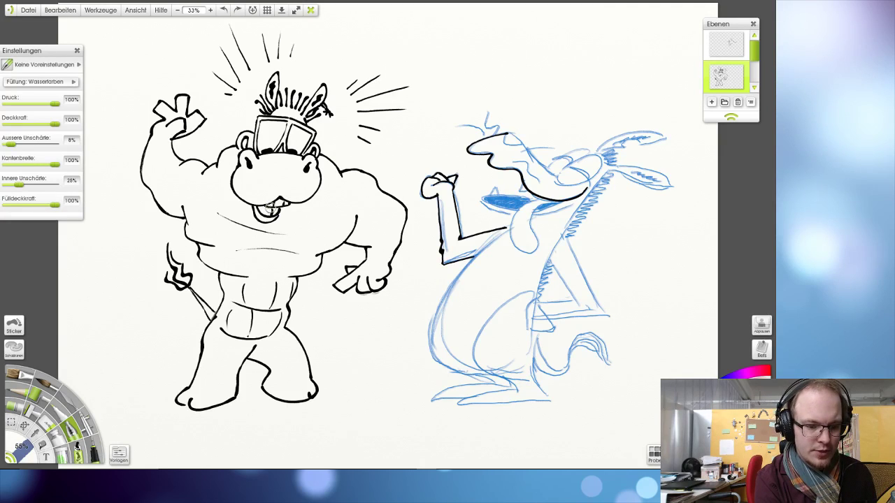
pyautogui.moveTo(266, 210); pyautogui.dragTo(278, 204)
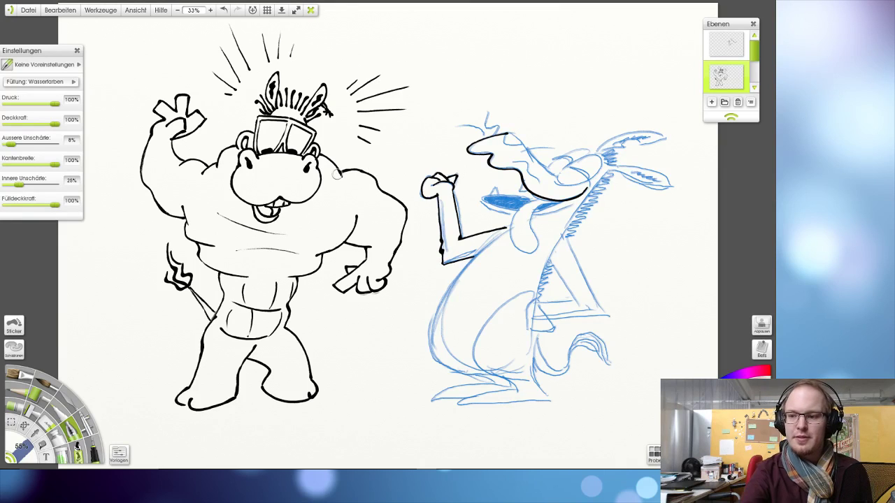
# - On the hyena's layer, ink the long tongue hanging out of its mouth, redrawing it until the curve follows the sketch
pyautogui.click(726, 45)
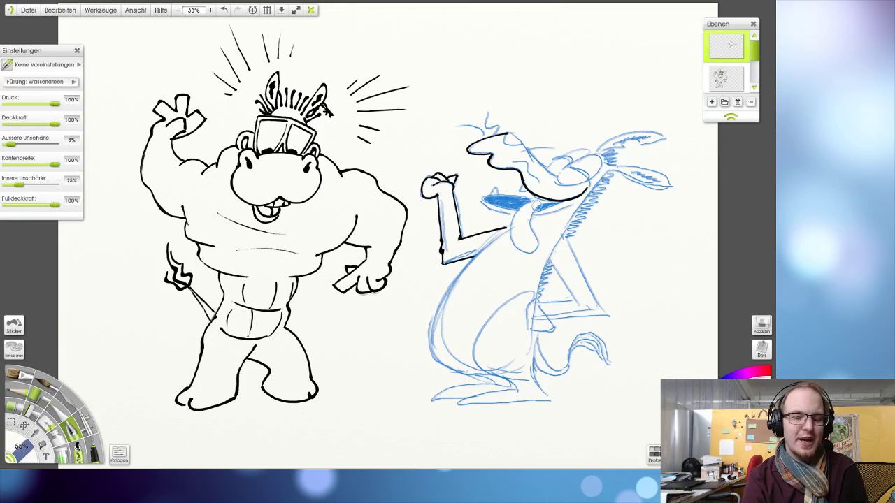
pyautogui.moveTo(537, 201)
pyautogui.mouseDown()
pyautogui.moveTo(514, 213)
pyautogui.moveTo(508, 232)
pyautogui.moveTo(534, 250)
pyautogui.mouseUp()
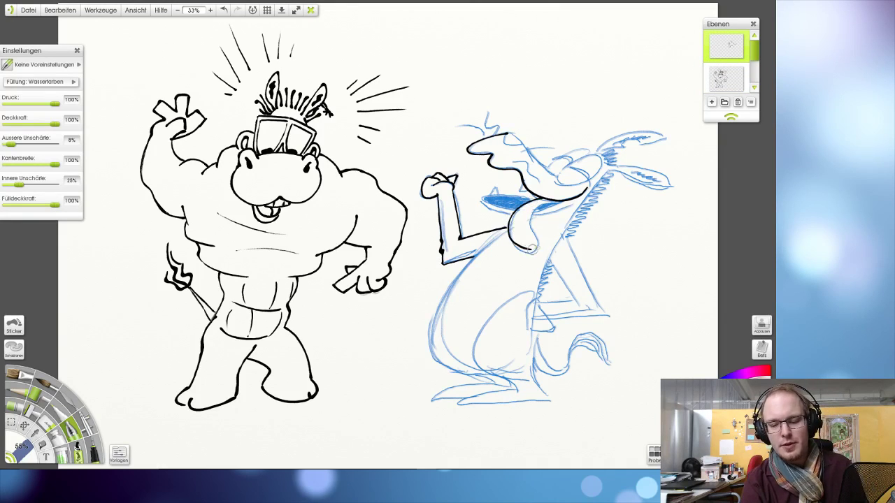
pyautogui.hotkey('ctrl', 'z')
pyautogui.moveTo(543, 198)
pyautogui.mouseDown()
pyautogui.moveTo(508, 222)
pyautogui.moveTo(514, 246)
pyautogui.moveTo(538, 250)
pyautogui.mouseUp()
pyautogui.hotkey('ctrl', 'z')
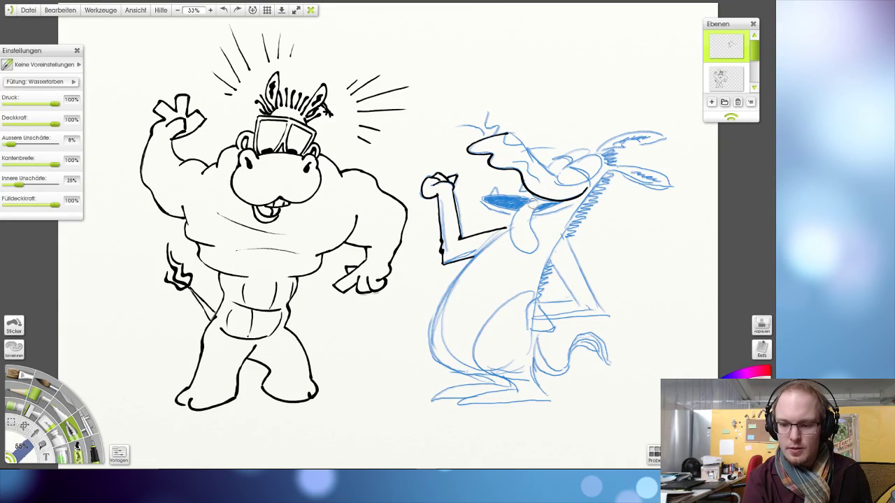
pyautogui.moveTo(540, 197)
pyautogui.mouseDown()
pyautogui.moveTo(514, 213)
pyautogui.moveTo(508, 238)
pyautogui.moveTo(524, 256)
pyautogui.moveTo(540, 249)
pyautogui.mouseUp()
pyautogui.hotkey('ctrl', 'z')
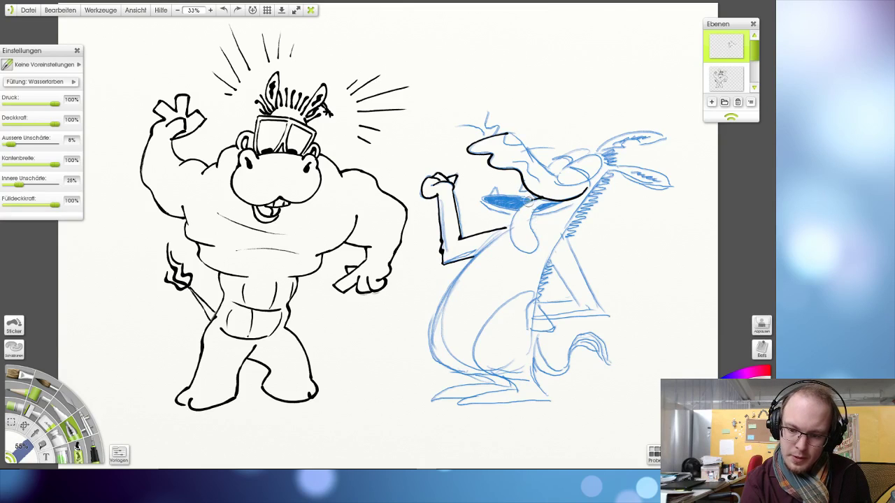
pyautogui.moveTo(540, 198)
pyautogui.mouseDown()
pyautogui.moveTo(508, 222)
pyautogui.moveTo(529, 253)
pyautogui.moveTo(536, 250)
pyautogui.moveTo(530, 221)
pyautogui.moveTo(563, 203)
pyautogui.mouseUp()
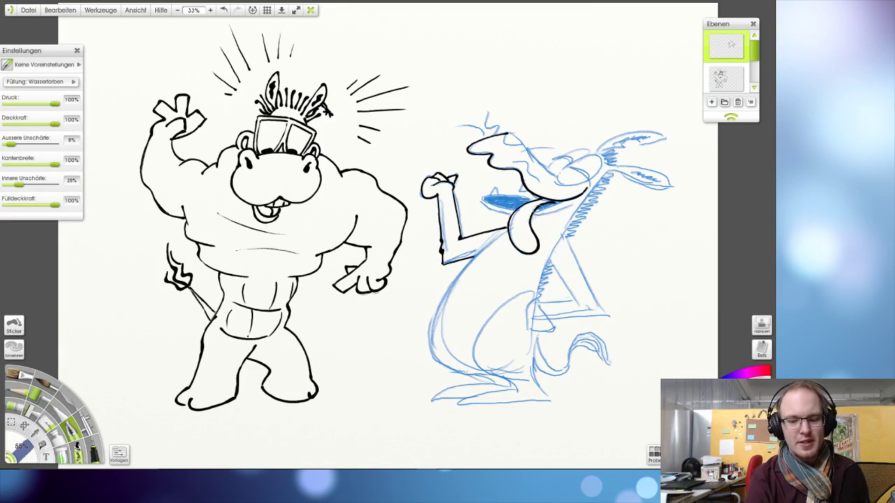
# - Ink the upper and lower edges of the hyena's lower jaw on both sides of the tongue, up to the corner of the mouth
pyautogui.moveTo(504, 202)
pyautogui.mouseDown()
pyautogui.moveTo(479, 201)
pyautogui.moveTo(520, 210)
pyautogui.moveTo(509, 196)
pyautogui.moveTo(481, 202)
pyautogui.moveTo(529, 207)
pyautogui.mouseUp()
pyautogui.hotkey('ctrl', 'z')
pyautogui.hotkey('ctrl', 'z')
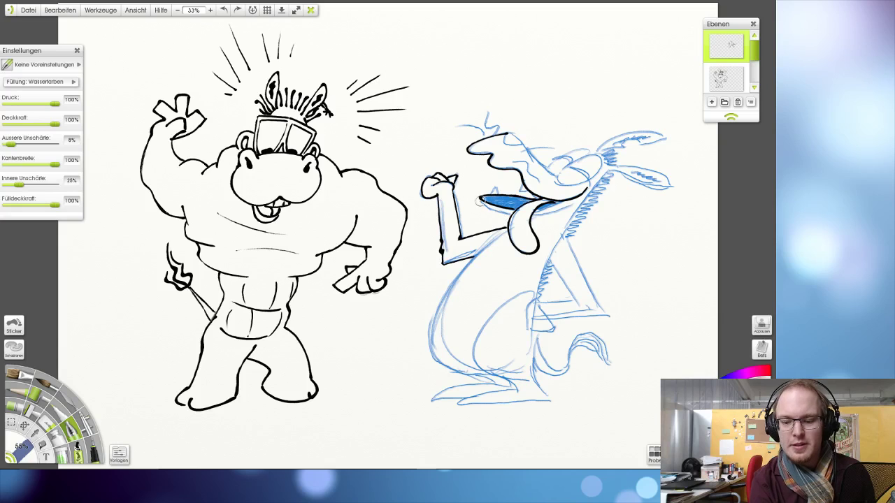
pyautogui.hotkey('ctrl', 'z')
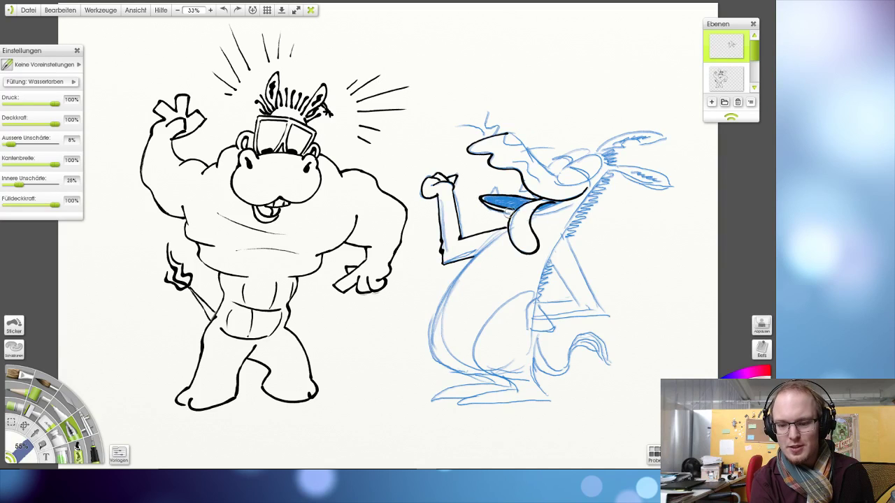
pyautogui.moveTo(488, 211)
pyautogui.mouseDown()
pyautogui.moveTo(525, 214)
pyautogui.moveTo(481, 200)
pyautogui.moveTo(494, 213)
pyautogui.moveTo(525, 208)
pyautogui.moveTo(481, 200)
pyautogui.moveTo(509, 217)
pyautogui.moveTo(528, 211)
pyautogui.moveTo(484, 199)
pyautogui.moveTo(516, 216)
pyautogui.moveTo(530, 208)
pyautogui.moveTo(481, 199)
pyautogui.moveTo(512, 216)
pyautogui.moveTo(519, 208)
pyautogui.moveTo(482, 201)
pyautogui.moveTo(511, 217)
pyautogui.moveTo(564, 190)
pyautogui.moveTo(534, 218)
pyautogui.moveTo(571, 199)
pyautogui.moveTo(530, 218)
pyautogui.moveTo(571, 198)
pyautogui.moveTo(531, 211)
pyautogui.moveTo(570, 201)
pyautogui.mouseUp()
pyautogui.hotkey('ctrl', 'z')
pyautogui.hotkey('ctrl', 'z')
pyautogui.hotkey('ctrl', 'z')
pyautogui.hotkey('ctrl', 'z')
pyautogui.hotkey('ctrl', 'z')
pyautogui.hotkey('ctrl', 'z')
pyautogui.hotkey('ctrl', 'z')
pyautogui.hotkey('ctrl', 'z')
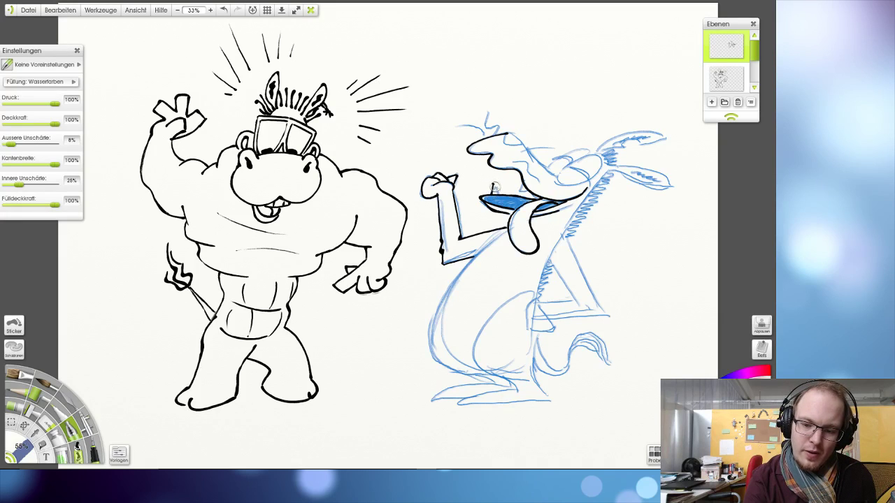
# - Ink the two pointed teeth rising from the hyena's lower jaw
pyautogui.hotkey('ctrl', 'z')
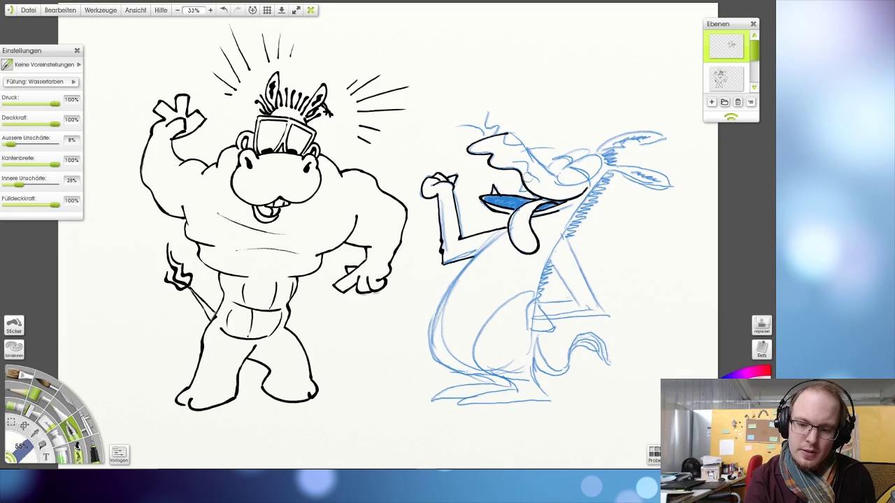
pyautogui.moveTo(491, 194)
pyautogui.mouseDown()
pyautogui.moveTo(497, 184)
pyautogui.moveTo(500, 196)
pyautogui.moveTo(529, 194)
pyautogui.mouseUp()
pyautogui.hotkey('ctrl', 'z')
pyautogui.hotkey('ctrl', 'z')
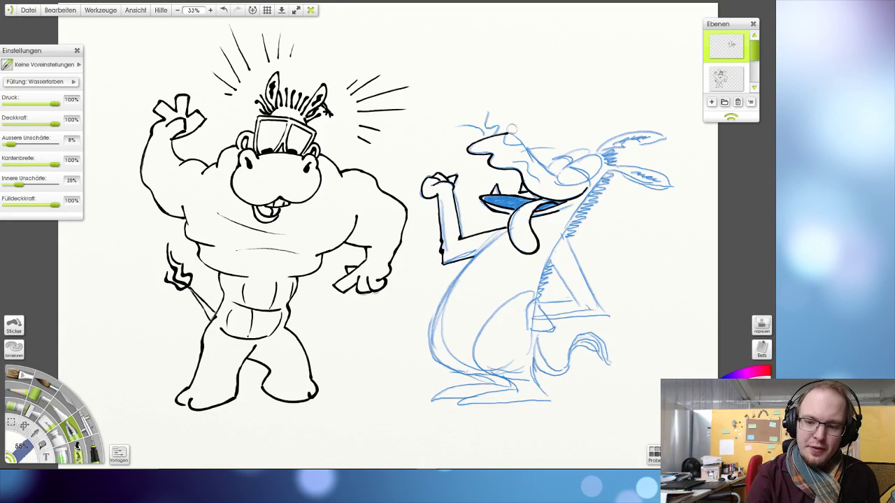
# - Ink the bridge of the hyena's snout with the two wavy lines rising above the nose, and dot the muzzle
pyautogui.moveTo(505, 133); pyautogui.dragTo(548, 166)
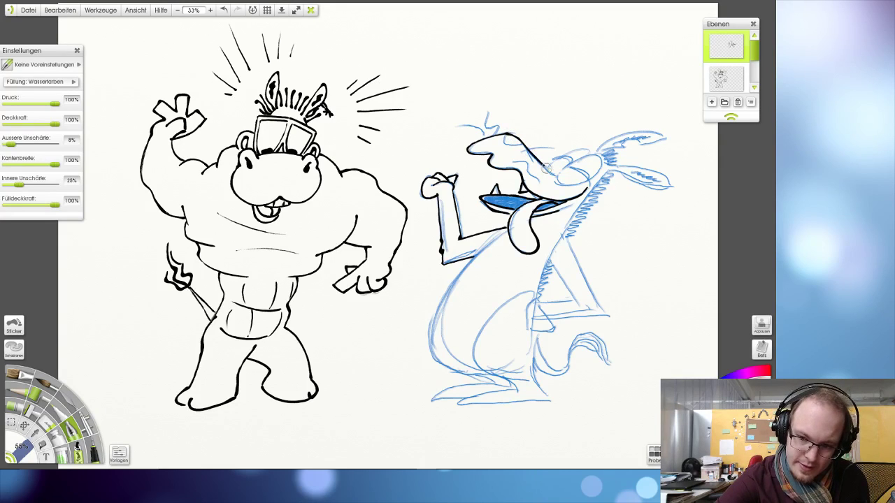
pyautogui.moveTo(503, 135)
pyautogui.mouseDown()
pyautogui.moveTo(526, 142)
pyautogui.moveTo(495, 130)
pyautogui.moveTo(487, 106)
pyautogui.mouseUp()
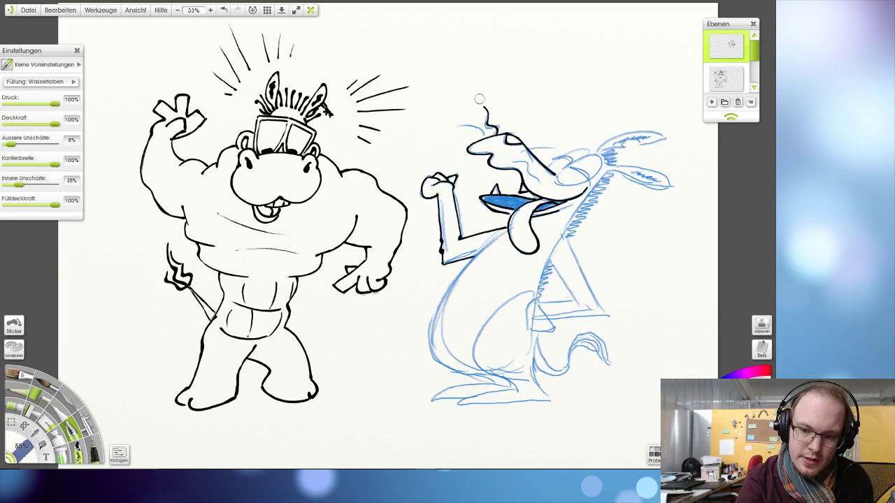
pyautogui.moveTo(485, 138); pyautogui.dragTo(465, 121)
pyautogui.click(488, 143)
pyautogui.click(493, 145)
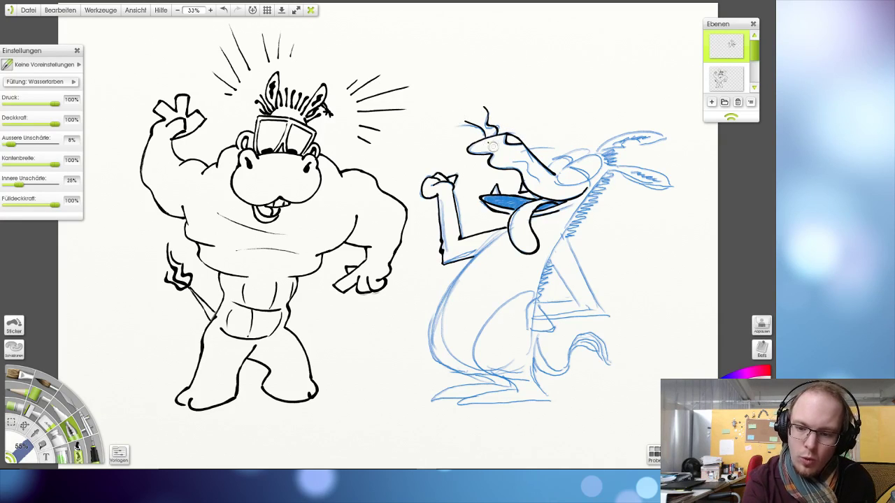
# - Ink the hyena's upper ear with its pointed outline and jagged inner marking
pyautogui.moveTo(598, 152)
pyautogui.mouseDown()
pyautogui.moveTo(662, 135)
pyautogui.moveTo(641, 145)
pyautogui.moveTo(664, 137)
pyautogui.mouseUp()
pyautogui.hotkey('ctrl', 'z')
pyautogui.hotkey('ctrl', 'z')
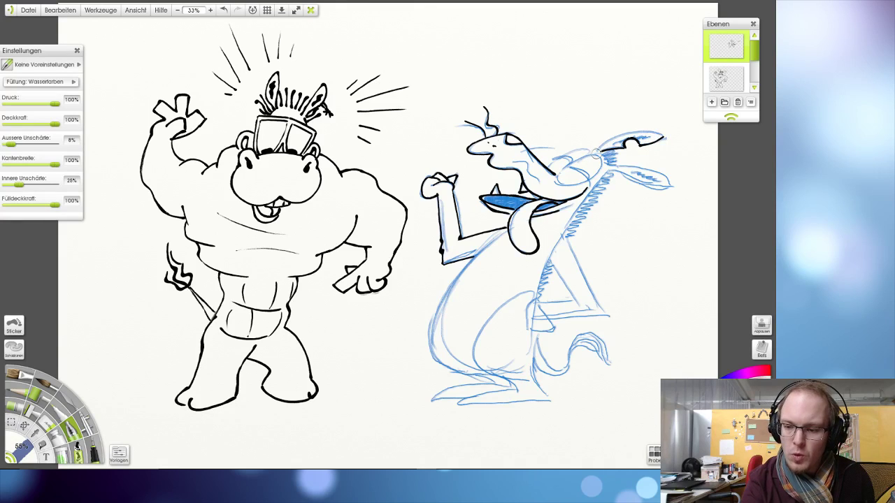
pyautogui.moveTo(595, 152)
pyautogui.mouseDown()
pyautogui.moveTo(626, 131)
pyautogui.moveTo(666, 140)
pyautogui.moveTo(620, 160)
pyautogui.moveTo(618, 131)
pyautogui.moveTo(610, 146)
pyautogui.moveTo(627, 140)
pyautogui.moveTo(610, 147)
pyautogui.moveTo(673, 132)
pyautogui.mouseUp()
pyautogui.hotkey('ctrl', 'z')
pyautogui.hotkey('ctrl', 'z')
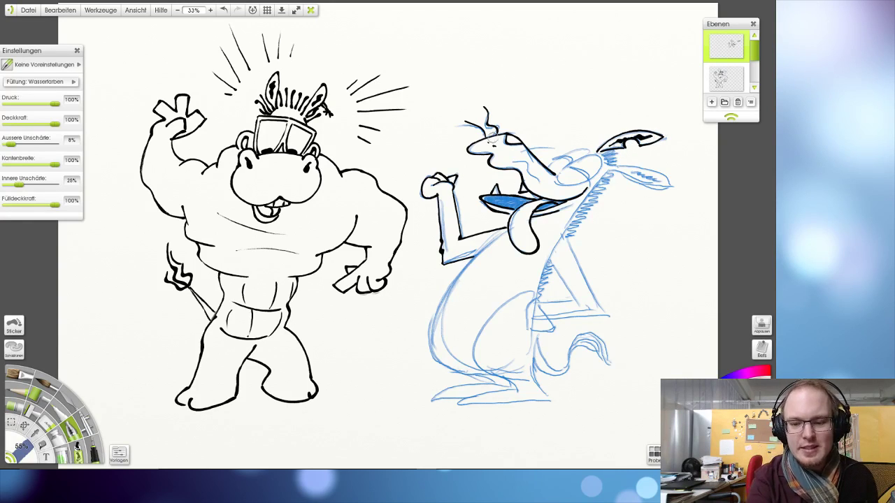
# - Return to the inking pen and add the hyena's remaining muzzle dots, the snout creases and the fold running along the cheek
pyautogui.press('e')
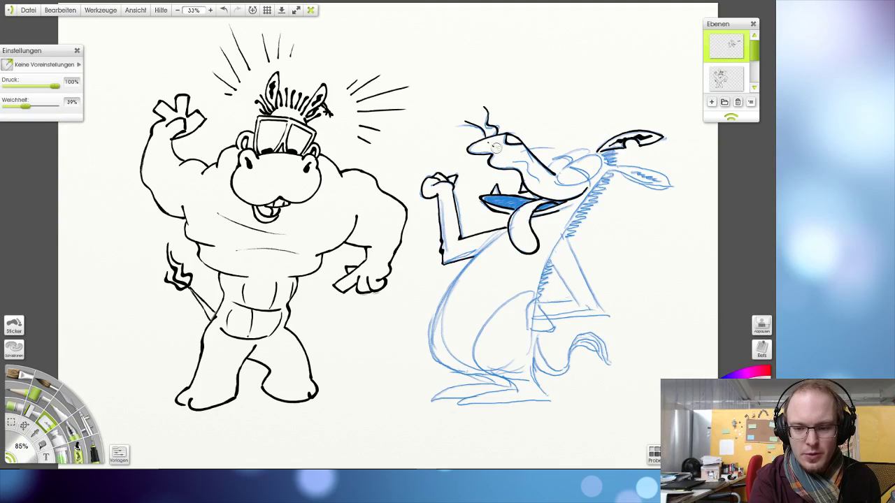
pyautogui.press('g')
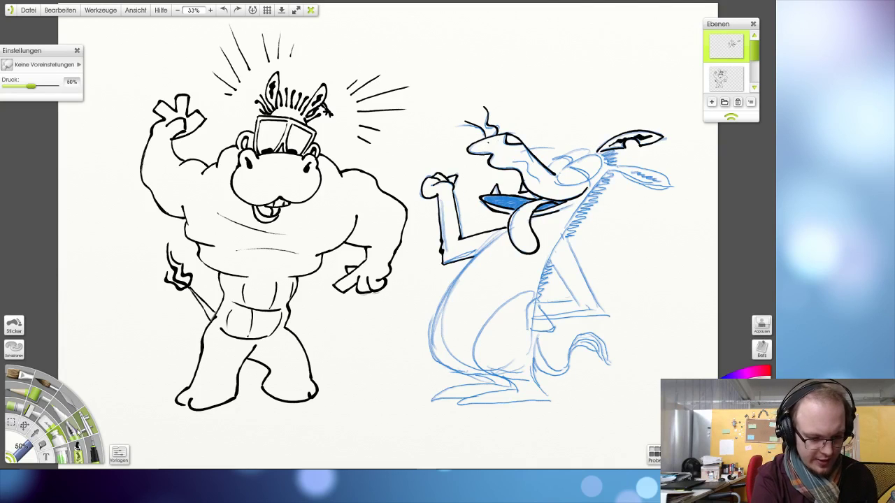
pyautogui.click(71, 430)
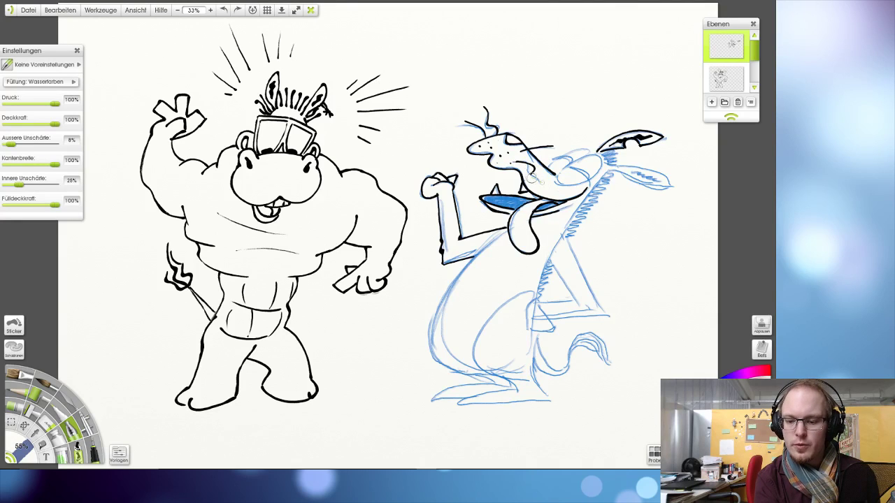
pyautogui.moveTo(537, 179); pyautogui.dragTo(547, 186)
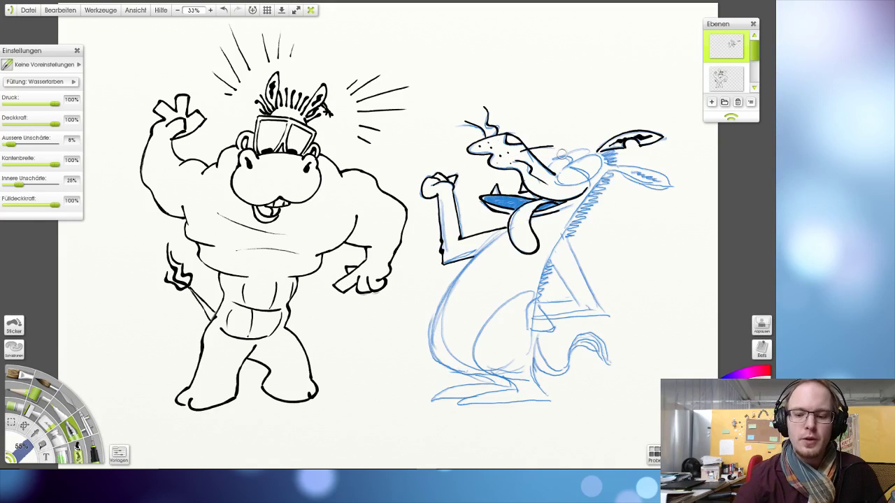
# - Ink the oval outline of the hyena's near eye and the curved lid line inside it
pyautogui.moveTo(591, 158)
pyautogui.mouseDown()
pyautogui.moveTo(570, 161)
pyautogui.moveTo(555, 183)
pyautogui.moveTo(592, 175)
pyautogui.moveTo(596, 159)
pyautogui.moveTo(562, 168)
pyautogui.moveTo(587, 185)
pyautogui.mouseUp()
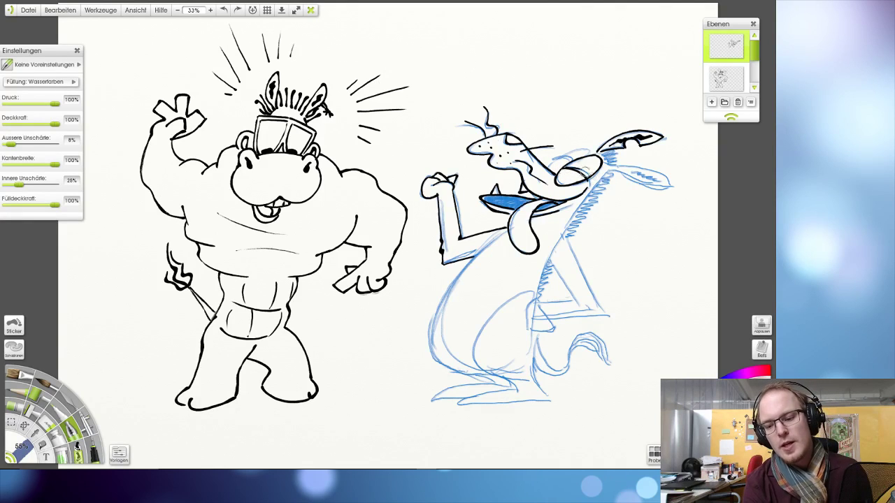
pyautogui.moveTo(587, 172); pyautogui.dragTo(593, 182)
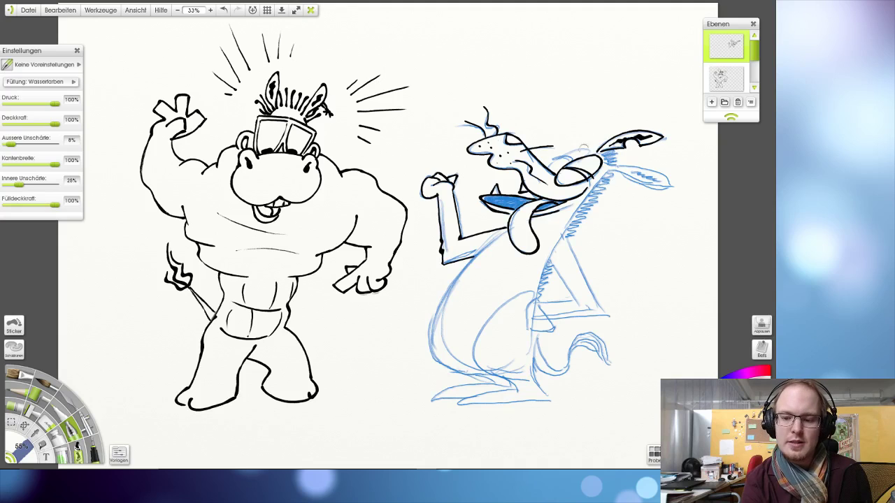
pyautogui.hotkey('ctrl', 'z')
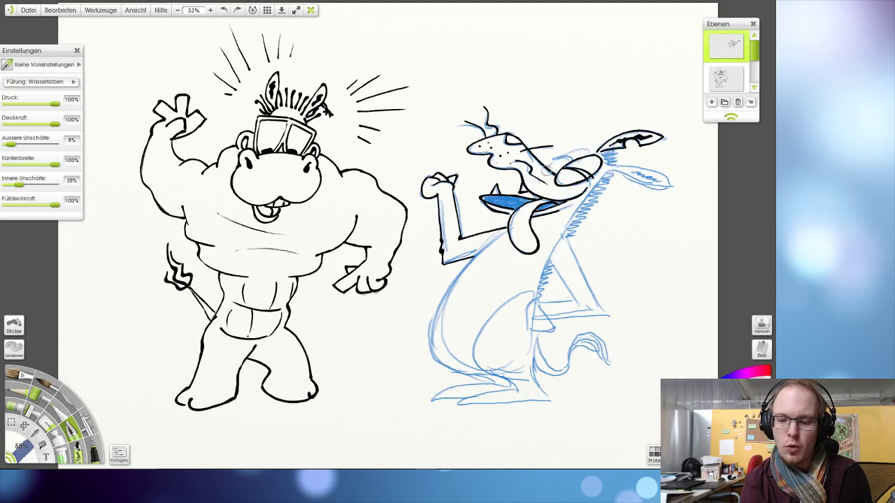
# - Ink the arched outline of the hyena's far eye behind the near one, undoing and redrawing the curve
pyautogui.moveTo(571, 151); pyautogui.dragTo(589, 155)
pyautogui.hotkey('ctrl', 'z')
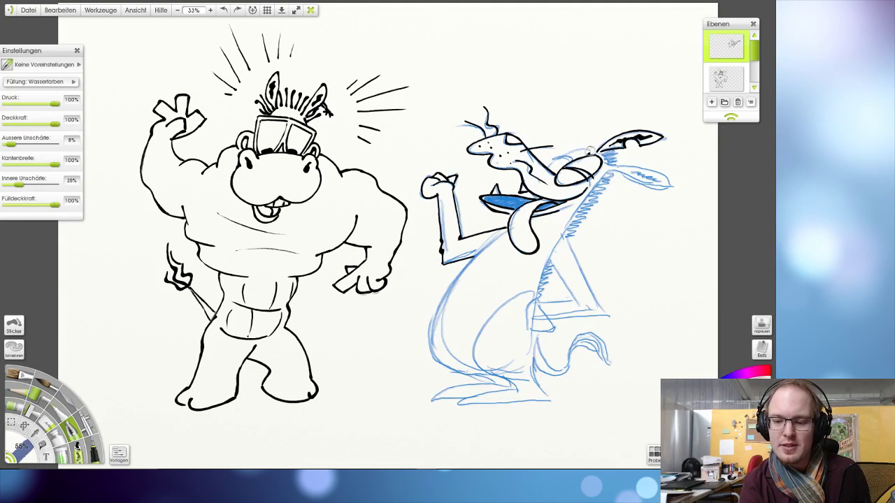
pyautogui.moveTo(562, 155)
pyautogui.mouseDown()
pyautogui.moveTo(586, 149)
pyautogui.moveTo(588, 160)
pyautogui.moveTo(577, 168)
pyautogui.moveTo(586, 148)
pyautogui.moveTo(546, 176)
pyautogui.mouseUp()
pyautogui.hotkey('ctrl', 'z')
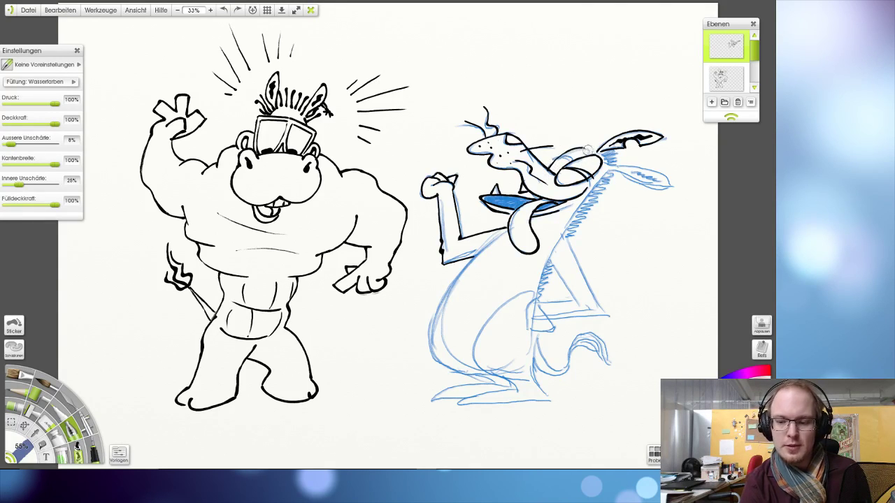
pyautogui.moveTo(588, 150)
pyautogui.mouseDown()
pyautogui.moveTo(589, 159)
pyautogui.moveTo(582, 146)
pyautogui.moveTo(550, 170)
pyautogui.mouseUp()
pyautogui.hotkey('ctrl', 'z')
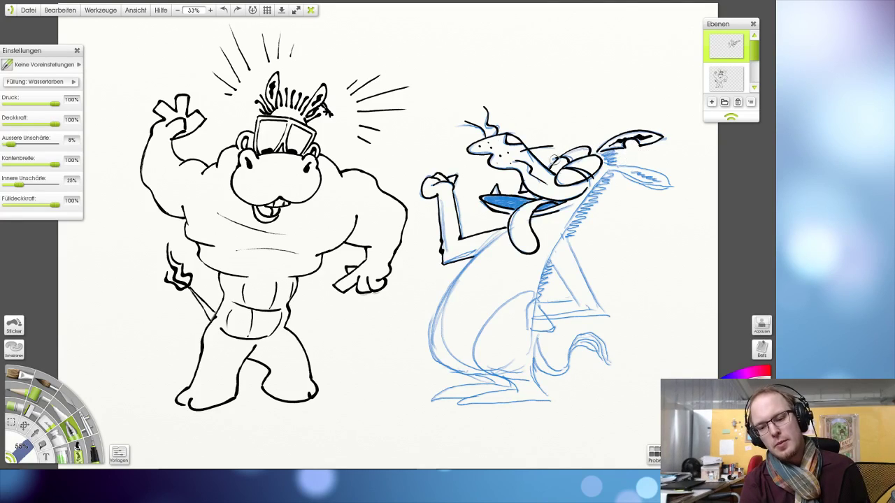
# - Redraw the short lid line inside the hyena's far eye
pyautogui.moveTo(560, 158); pyautogui.dragTo(575, 163)
pyautogui.hotkey('ctrl', 'z')
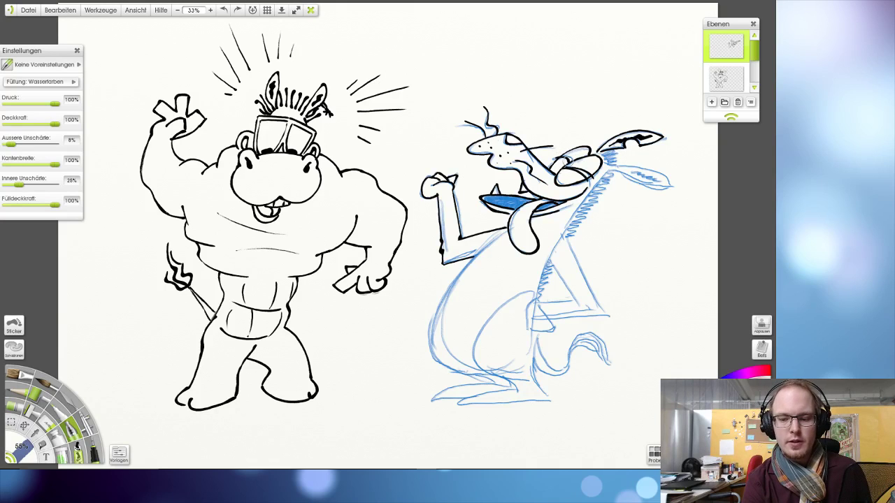
pyautogui.hotkey('ctrl', 'z')
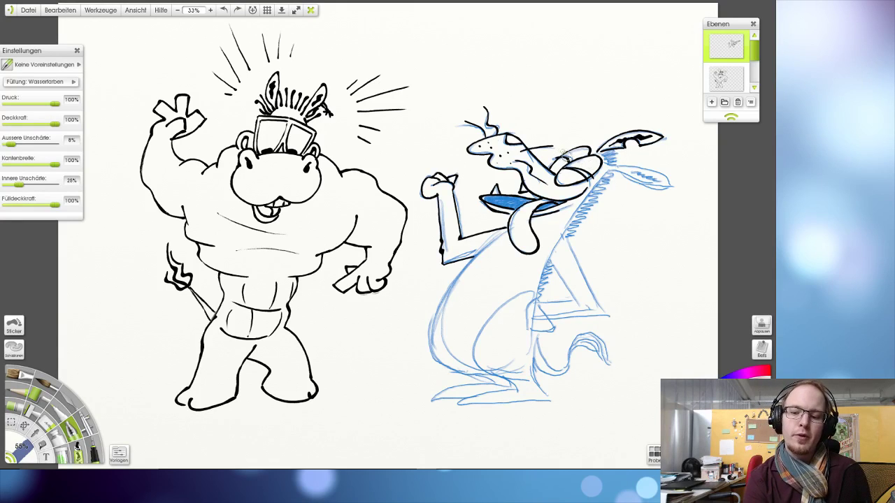
pyautogui.moveTo(568, 156); pyautogui.dragTo(556, 157)
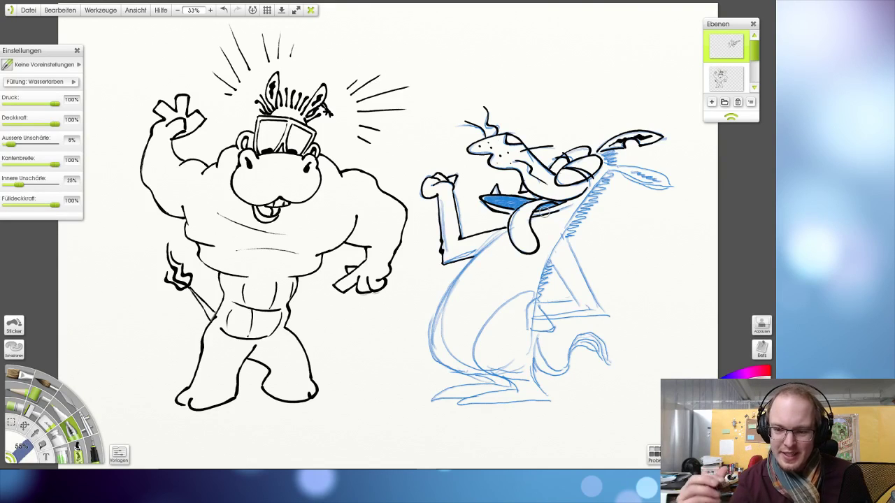
# - Ink the two straight edges of the hyena's rear upper arm, undoing and redrawing the outer one until it reaches the elbow
pyautogui.moveTo(545, 256); pyautogui.dragTo(580, 306)
pyautogui.hotkey('ctrl', 'z')
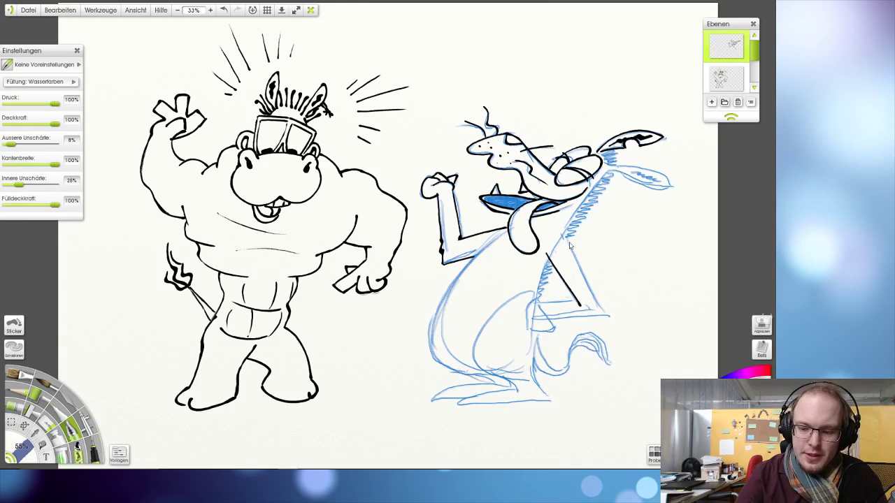
pyautogui.moveTo(564, 230); pyautogui.dragTo(600, 308)
pyautogui.hotkey('ctrl', 'z')
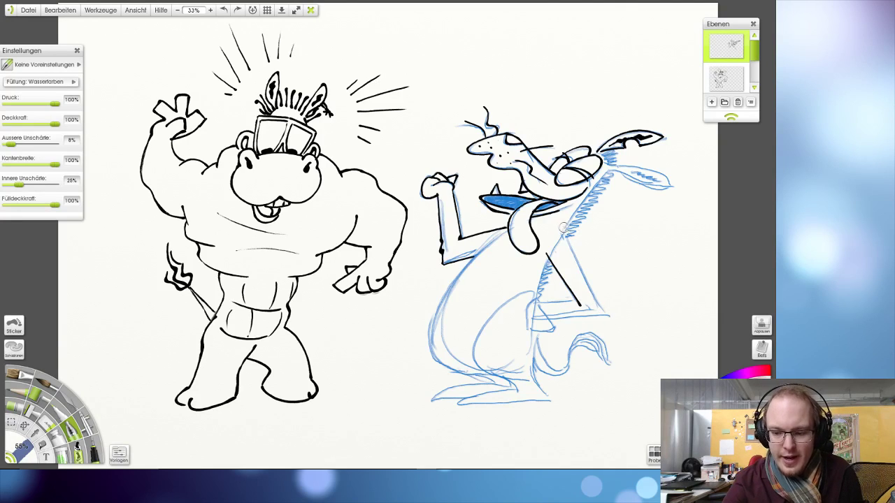
pyautogui.moveTo(562, 227); pyautogui.dragTo(602, 309)
pyautogui.hotkey('ctrl', 'z')
pyautogui.hotkey('ctrl', 'z')
pyautogui.moveTo(564, 225); pyautogui.dragTo(606, 313)
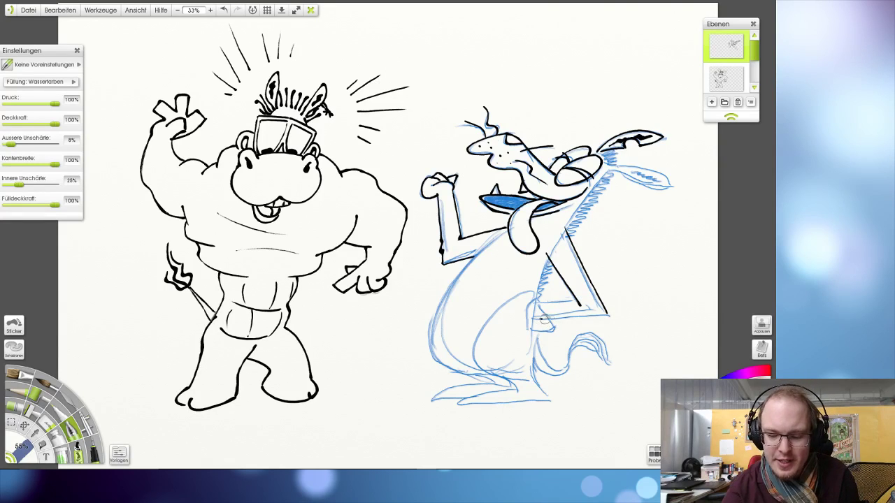
# - Ink the underside of the hyena's rear forearm with small jagged fur tufts at the elbow, redrawing the line several times
pyautogui.moveTo(542, 319); pyautogui.dragTo(621, 318)
pyautogui.hotkey('ctrl', 'z')
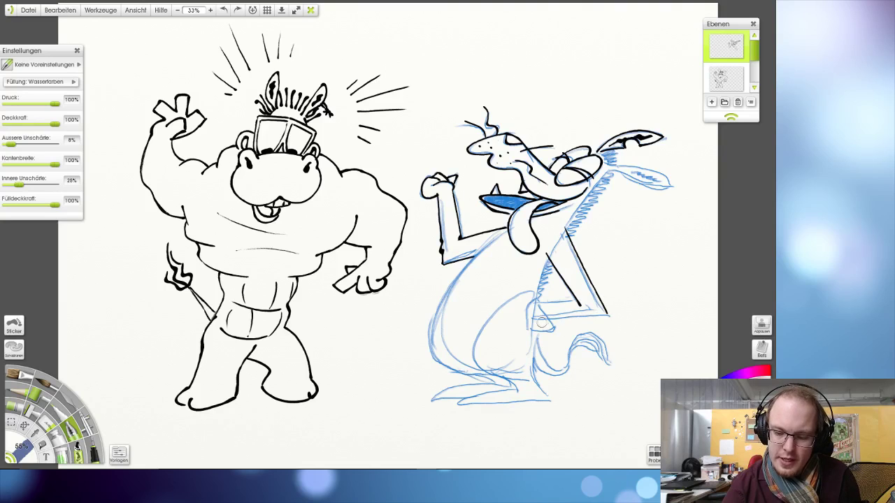
pyautogui.moveTo(542, 320); pyautogui.dragTo(607, 317)
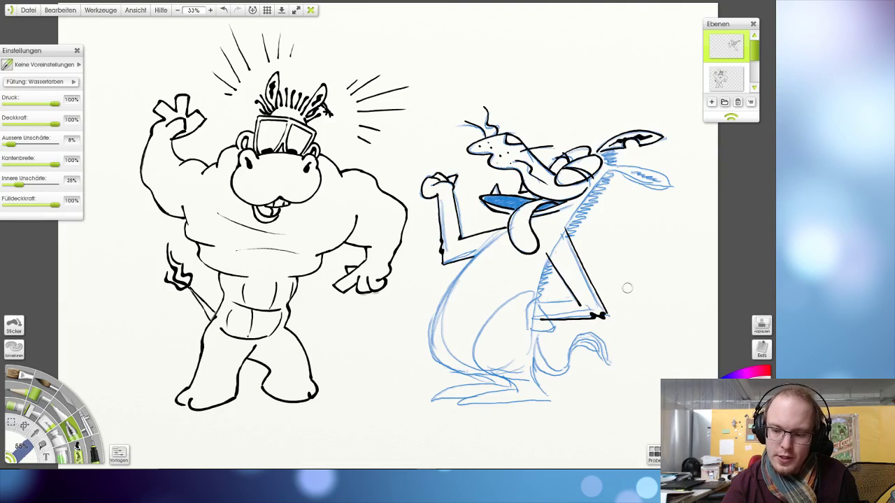
pyautogui.hotkey('ctrl', 'z')
pyautogui.moveTo(539, 320); pyautogui.dragTo(612, 318)
pyautogui.hotkey('ctrl', 'z')
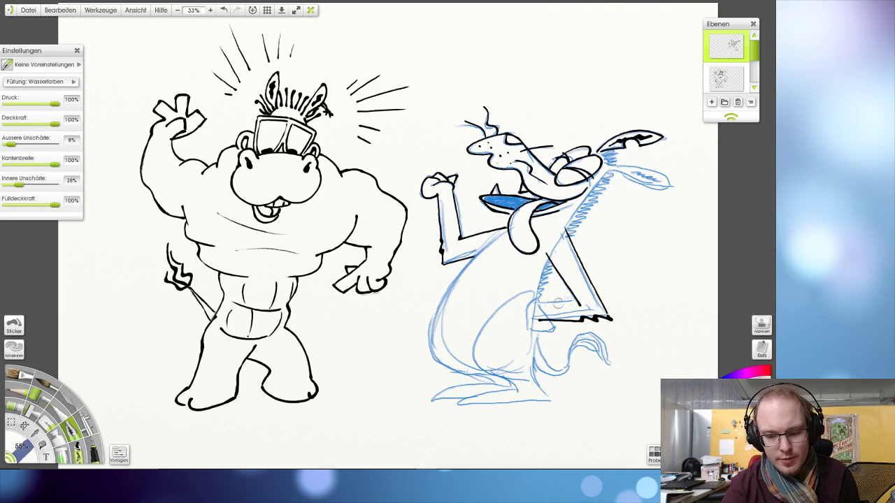
# - Ink the upper edge of the hyena's rear forearm and the rounded fist resting on its hip, redrawing the stroke twice
pyautogui.moveTo(580, 302)
pyautogui.mouseDown()
pyautogui.moveTo(525, 308)
pyautogui.moveTo(531, 327)
pyautogui.mouseUp()
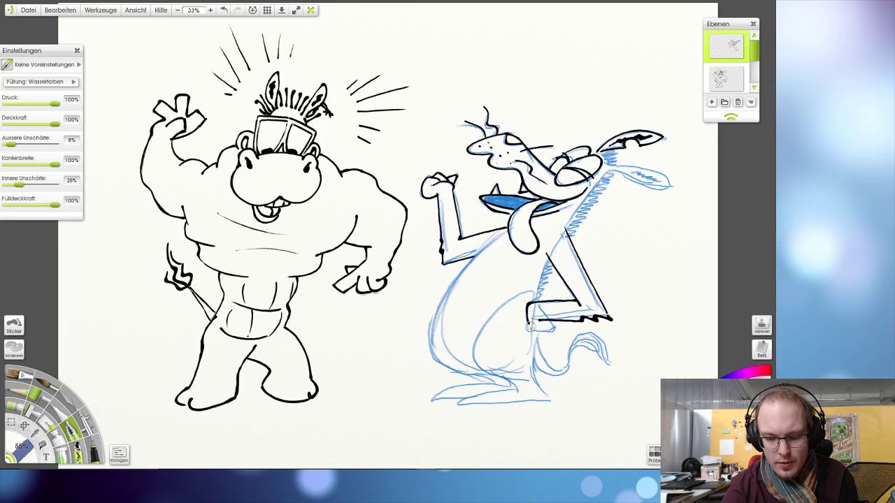
pyautogui.hotkey('ctrl', 'z')
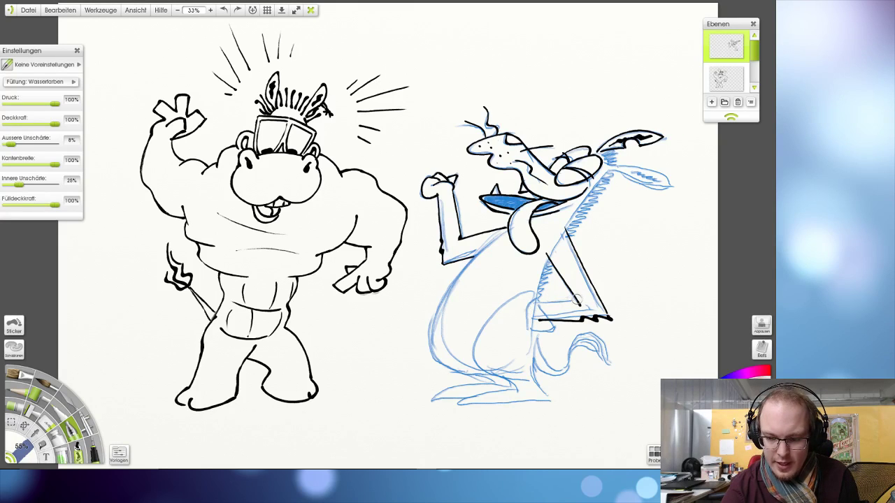
pyautogui.moveTo(575, 298)
pyautogui.mouseDown()
pyautogui.moveTo(524, 311)
pyautogui.moveTo(527, 330)
pyautogui.moveTo(550, 330)
pyautogui.mouseUp()
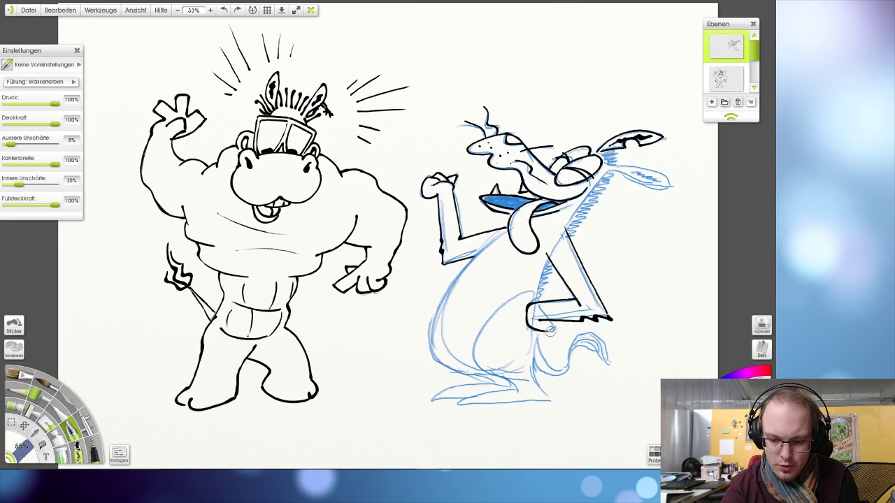
pyautogui.hotkey('ctrl', 'z')
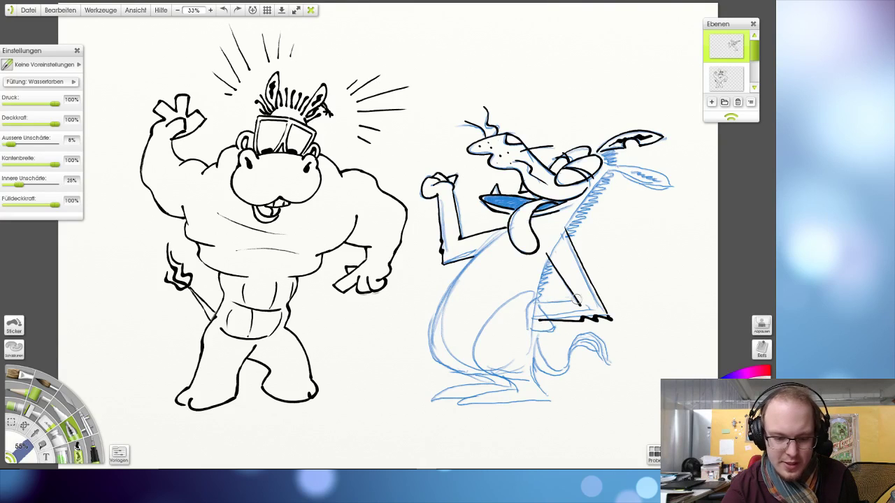
pyautogui.moveTo(576, 299)
pyautogui.mouseDown()
pyautogui.moveTo(539, 303)
pyautogui.moveTo(525, 316)
pyautogui.moveTo(536, 334)
pyautogui.moveTo(546, 323)
pyautogui.moveTo(559, 329)
pyautogui.moveTo(555, 318)
pyautogui.mouseUp()
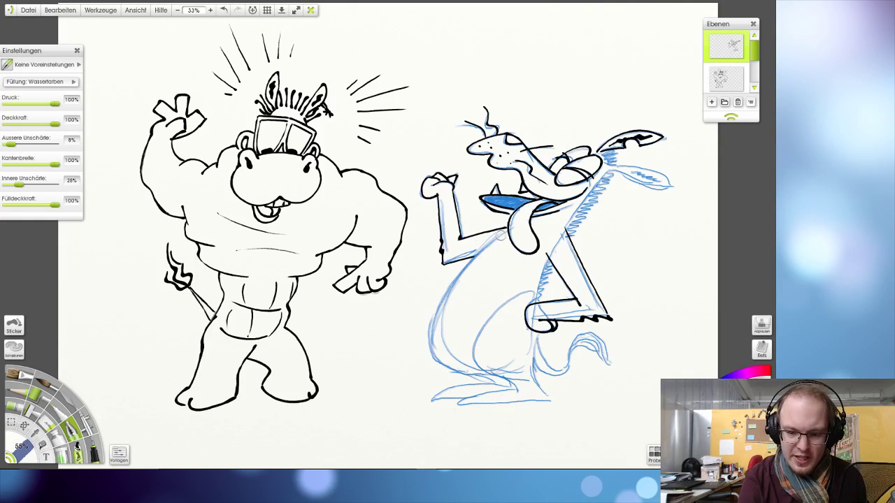
# - Ink the hyena's long belly curve from below the front arm down to the thigh, and extend it up to the throat
pyautogui.moveTo(504, 235); pyautogui.dragTo(455, 286)
pyautogui.hotkey('ctrl', 'z')
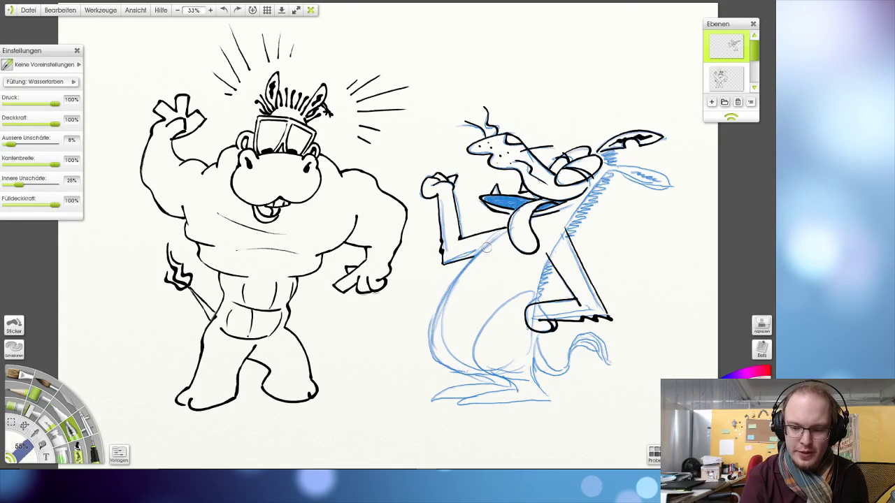
pyautogui.moveTo(493, 241)
pyautogui.mouseDown()
pyautogui.moveTo(441, 295)
pyautogui.moveTo(433, 323)
pyautogui.moveTo(434, 348)
pyautogui.moveTo(470, 380)
pyautogui.mouseUp()
pyautogui.hotkey('ctrl', 'z')
pyautogui.moveTo(495, 240); pyautogui.dragTo(430, 302)
pyautogui.hotkey('ctrl', 'z')
pyautogui.moveTo(492, 242)
pyautogui.mouseDown()
pyautogui.moveTo(450, 282)
pyautogui.moveTo(432, 334)
pyautogui.moveTo(451, 368)
pyautogui.moveTo(486, 378)
pyautogui.moveTo(449, 369)
pyautogui.moveTo(430, 341)
pyautogui.moveTo(441, 296)
pyautogui.moveTo(492, 240)
pyautogui.mouseUp()
pyautogui.hotkey('ctrl', 'z')
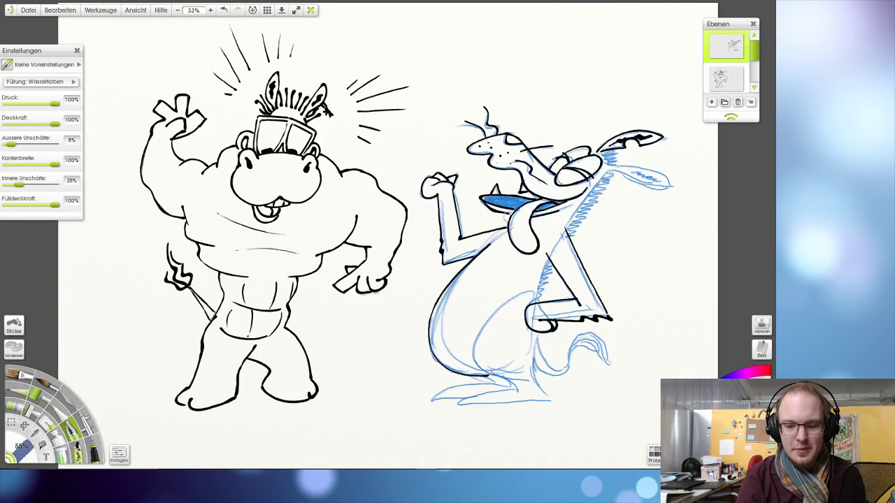
pyautogui.hotkey('ctrl', 'z')
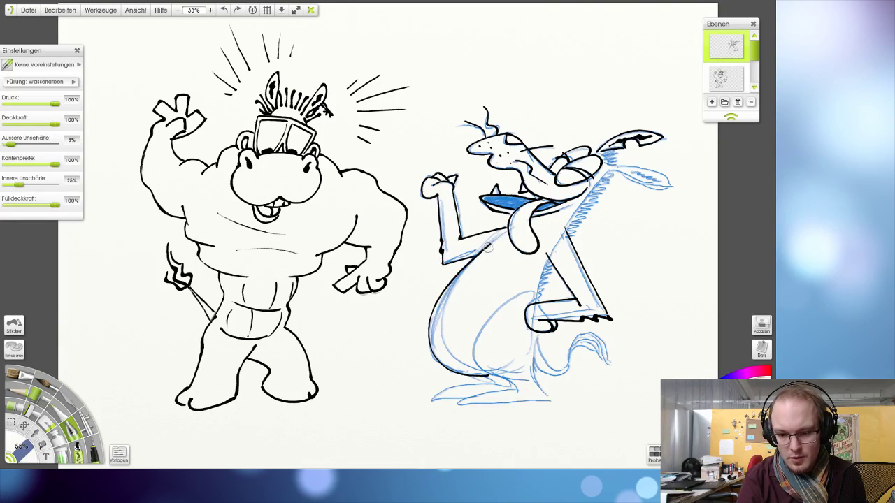
pyautogui.moveTo(487, 248)
pyautogui.mouseDown()
pyautogui.moveTo(517, 223)
pyautogui.moveTo(488, 247)
pyautogui.moveTo(531, 214)
pyautogui.mouseUp()
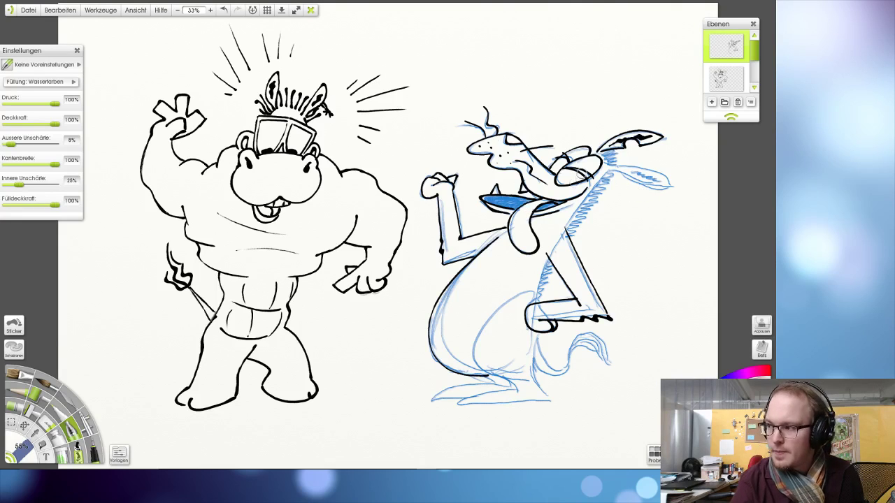
# - Ink the back of the hyena's neck from the rear shoulder up to the base of the ears, redrawing the line
pyautogui.moveTo(566, 229); pyautogui.dragTo(609, 171)
pyautogui.moveTo(566, 232)
pyautogui.mouseDown()
pyautogui.moveTo(586, 189)
pyautogui.moveTo(609, 168)
pyautogui.mouseUp()
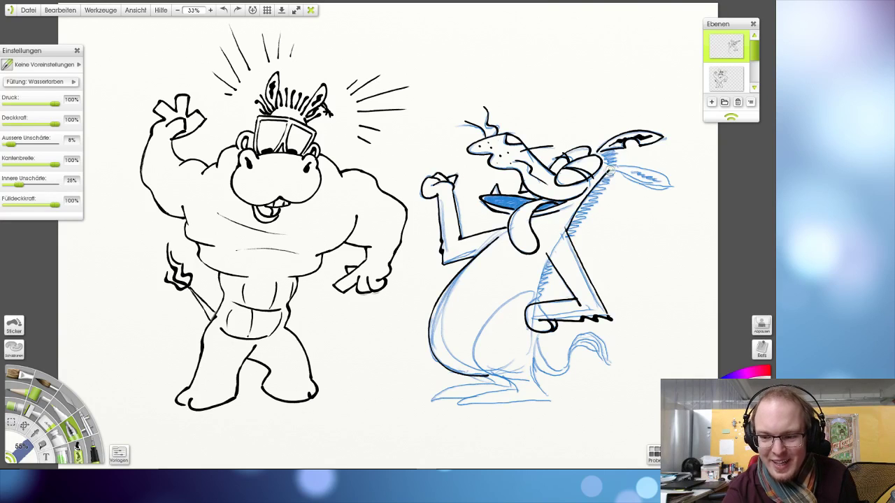
pyautogui.hotkey('ctrl', 'z')
pyautogui.moveTo(566, 232); pyautogui.dragTo(610, 166)
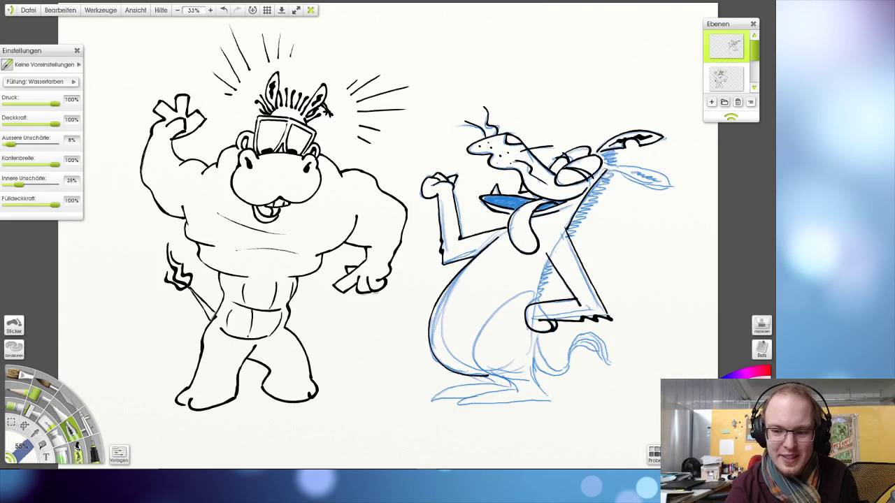
pyautogui.hotkey('ctrl', 'z')
pyautogui.moveTo(566, 232)
pyautogui.mouseDown()
pyautogui.moveTo(589, 185)
pyautogui.moveTo(612, 167)
pyautogui.mouseUp()
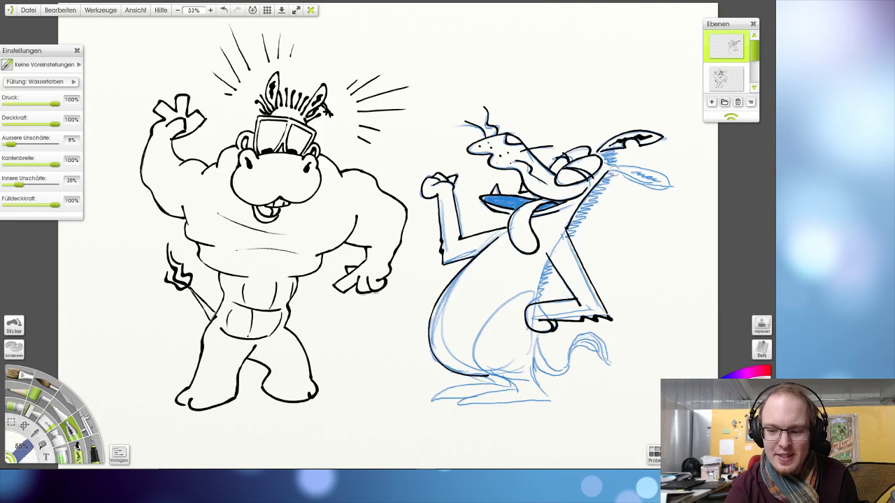
# - Ink the hyena's lower back behind the rear arm and the curved thigh running down to the ankle
pyautogui.moveTo(550, 256); pyautogui.dragTo(530, 333)
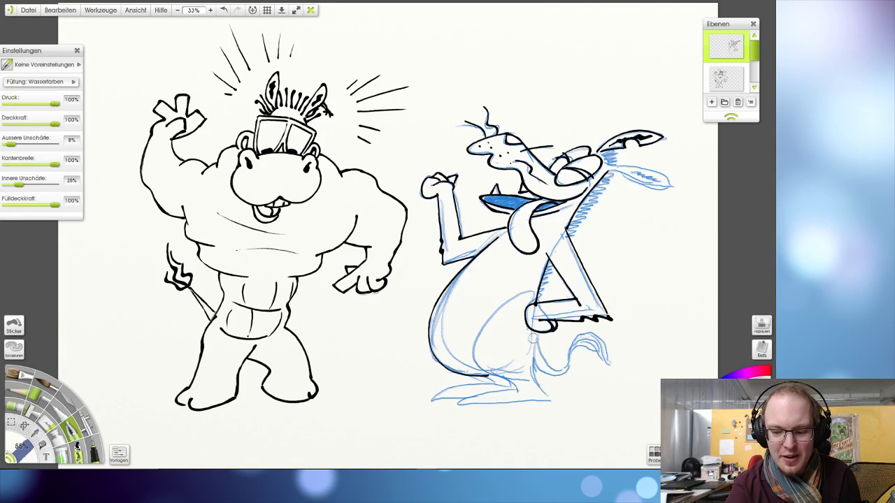
pyautogui.hotkey('ctrl', 'z')
pyautogui.moveTo(550, 256)
pyautogui.mouseDown()
pyautogui.moveTo(534, 312)
pyautogui.moveTo(516, 293)
pyautogui.moveTo(470, 353)
pyautogui.moveTo(523, 385)
pyautogui.moveTo(517, 391)
pyautogui.mouseUp()
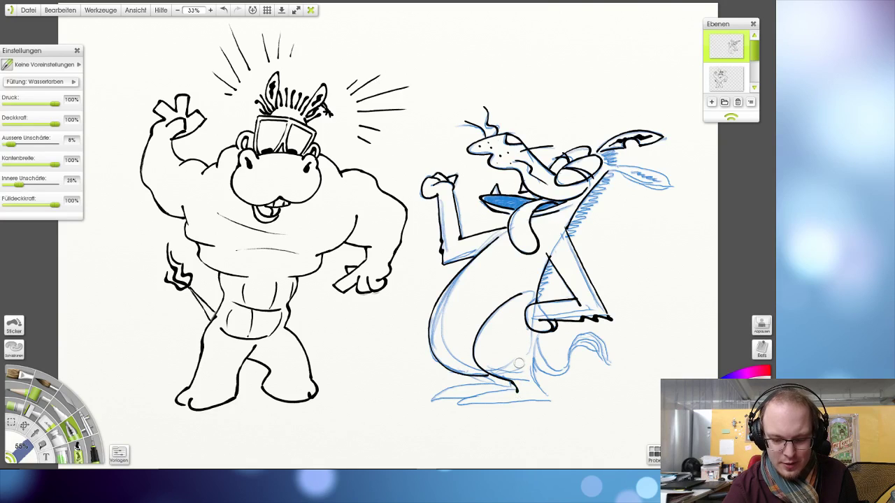
pyautogui.hotkey('ctrl', 'z')
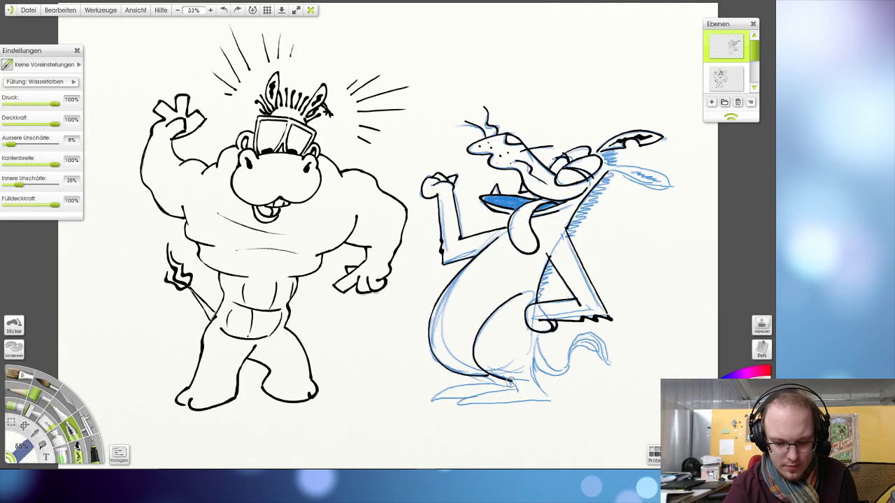
pyautogui.hotkey('ctrl', 'y')
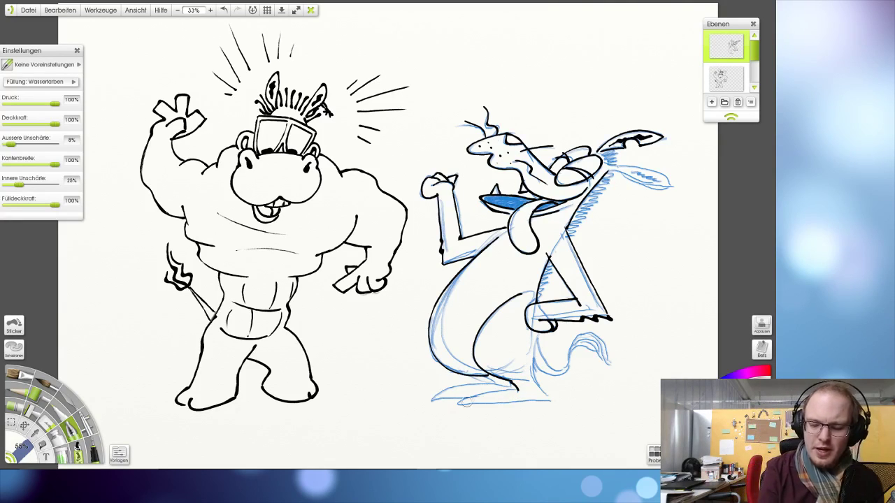
# - Ink the hyena's near foot with its toes and heel, the back of the leg and the top of the foot
pyautogui.moveTo(478, 396)
pyautogui.mouseDown()
pyautogui.moveTo(466, 410)
pyautogui.moveTo(548, 402)
pyautogui.mouseUp()
pyautogui.hotkey('ctrl', 'z')
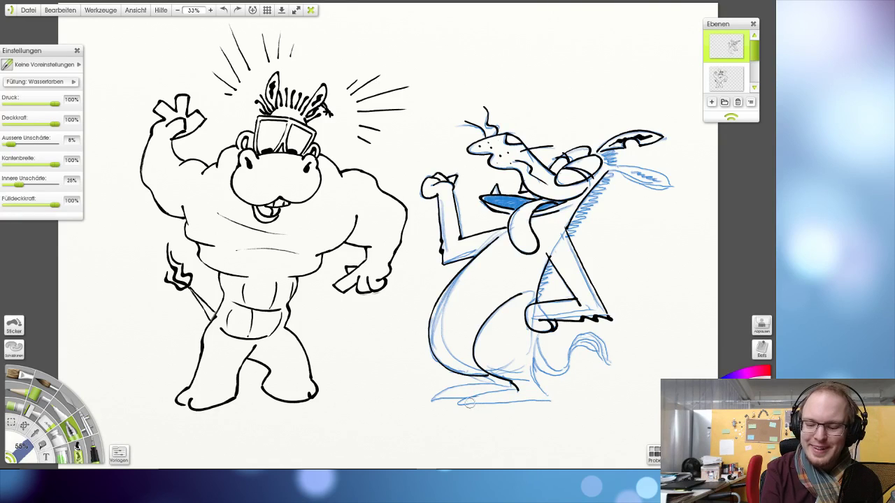
pyautogui.moveTo(482, 393)
pyautogui.mouseDown()
pyautogui.moveTo(464, 405)
pyautogui.moveTo(490, 410)
pyautogui.moveTo(560, 399)
pyautogui.mouseUp()
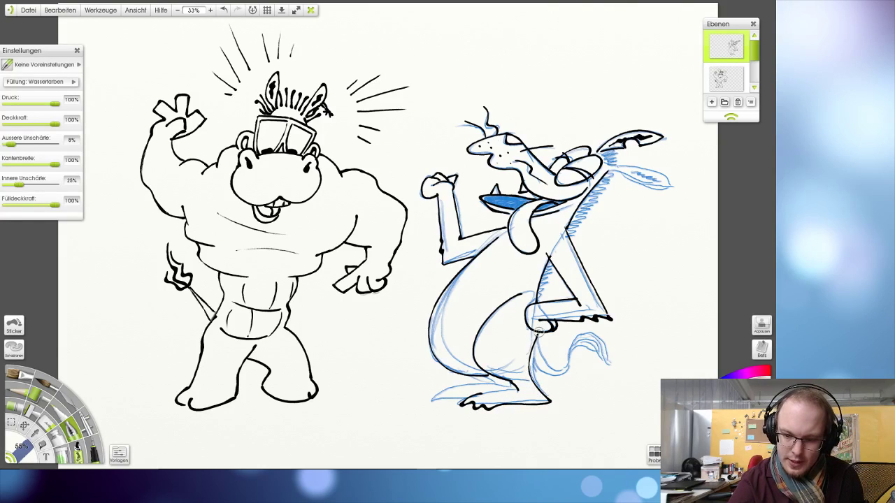
pyautogui.moveTo(532, 383); pyautogui.dragTo(549, 297)
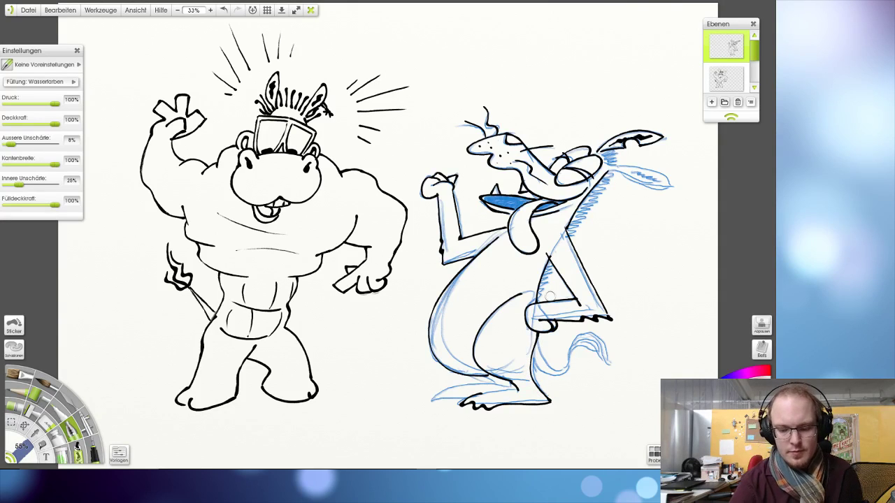
pyautogui.moveTo(479, 395); pyautogui.dragTo(527, 389)
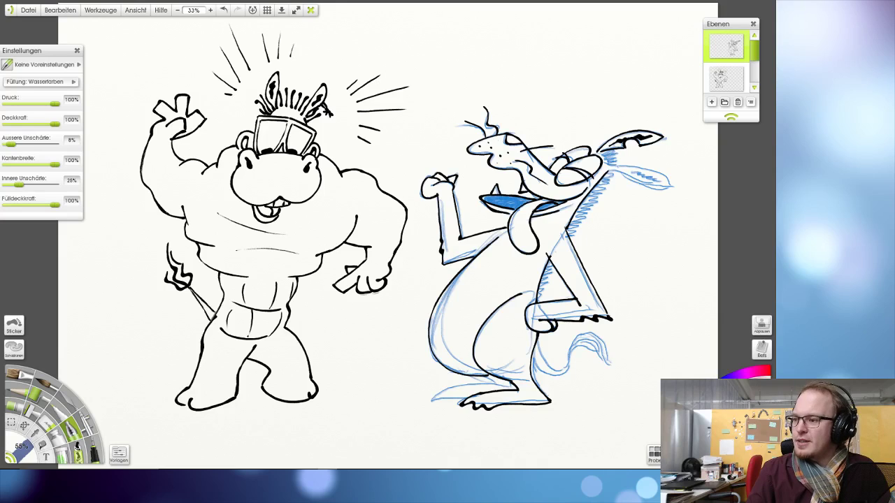
# - Show the output options in the recording software's settings window and move the window off the drawing
pyautogui.click(423, 176)
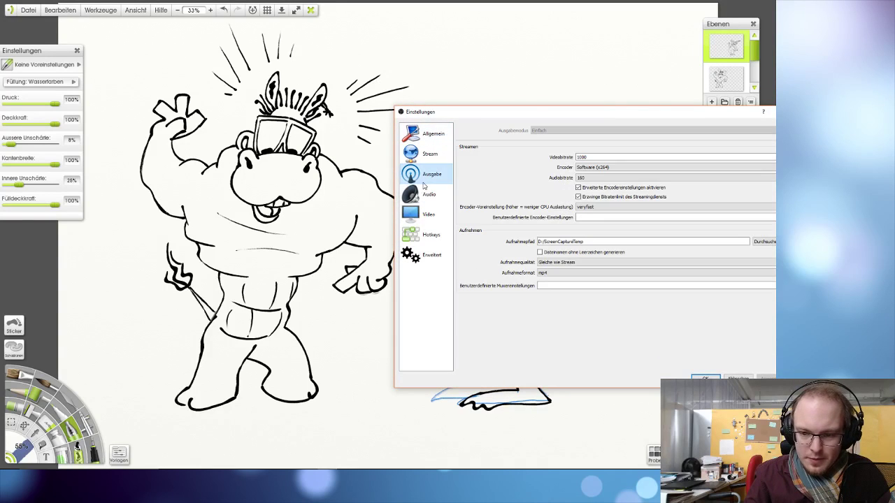
pyautogui.moveTo(587, 113); pyautogui.dragTo(894, 114)
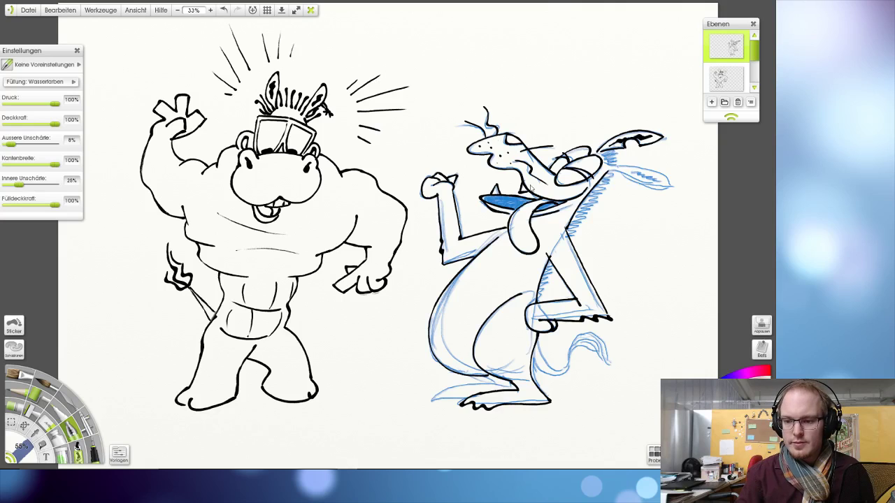
# - Undo the hair tuft tried between the hyena's ears and ink the arched upper edge of the lower ear, redrawing it repeatedly
pyautogui.moveTo(606, 153); pyautogui.dragTo(615, 157)
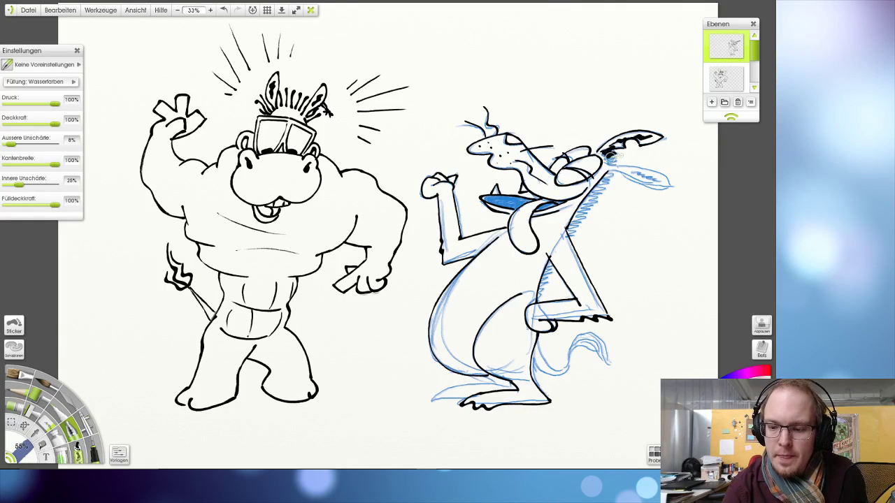
pyautogui.hotkey('ctrl', 'z')
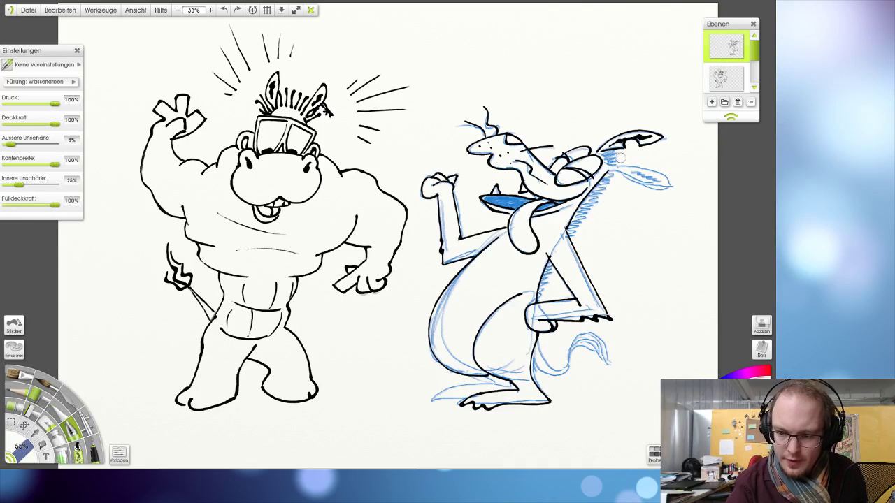
pyautogui.moveTo(610, 166)
pyautogui.mouseDown()
pyautogui.moveTo(661, 175)
pyautogui.moveTo(671, 185)
pyautogui.mouseUp()
pyautogui.hotkey('ctrl', 'z')
pyautogui.moveTo(608, 165); pyautogui.dragTo(675, 189)
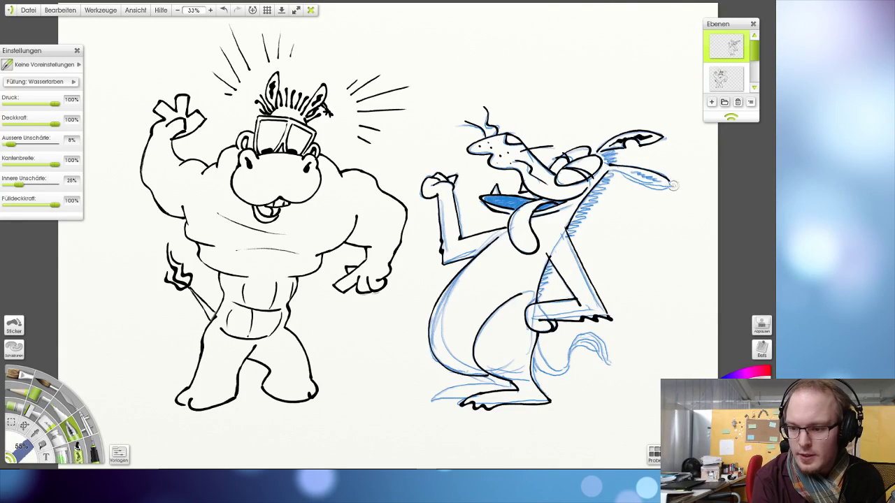
pyautogui.hotkey('ctrl', 'z')
pyautogui.moveTo(627, 163); pyautogui.dragTo(675, 188)
pyautogui.hotkey('ctrl', 'z')
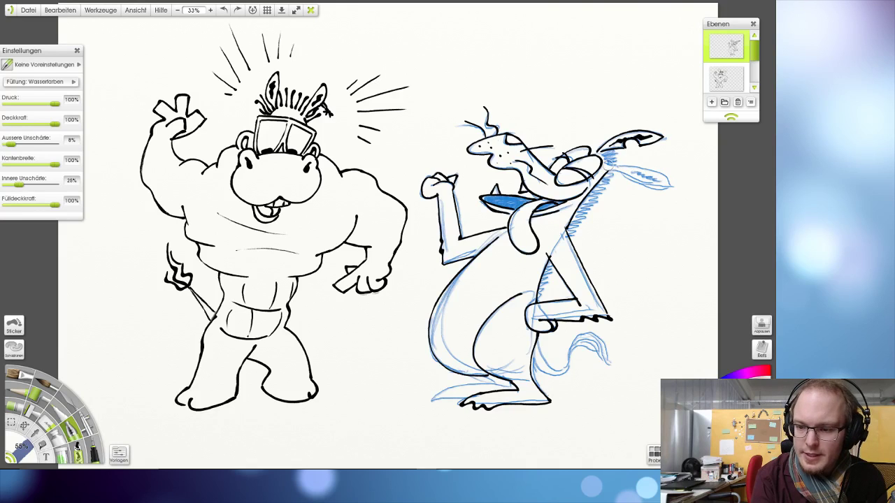
pyautogui.moveTo(628, 162)
pyautogui.mouseDown()
pyautogui.moveTo(657, 170)
pyautogui.moveTo(671, 189)
pyautogui.moveTo(641, 183)
pyautogui.moveTo(674, 190)
pyautogui.mouseUp()
pyautogui.hotkey('ctrl', 'z')
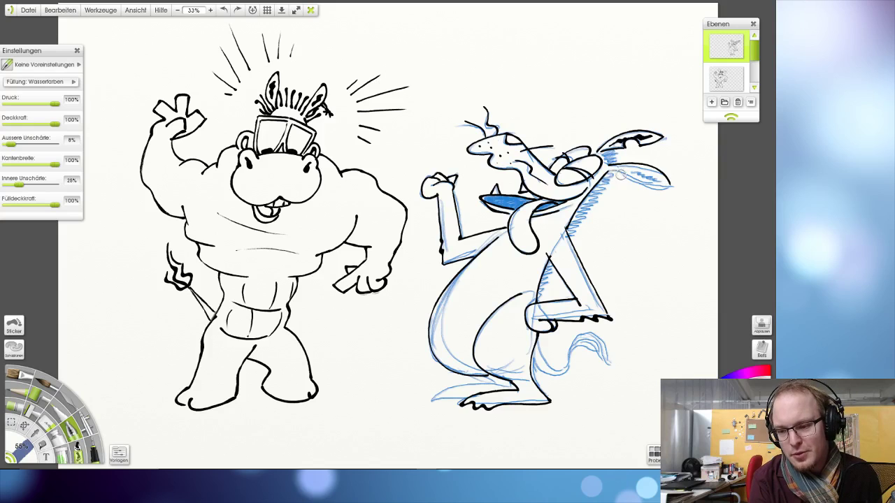
# - Ink the lower edge of the hyena's lower ear to its tip, undoing and redrawing the stroke
pyautogui.moveTo(626, 175); pyautogui.dragTo(675, 190)
pyautogui.hotkey('ctrl', 'z')
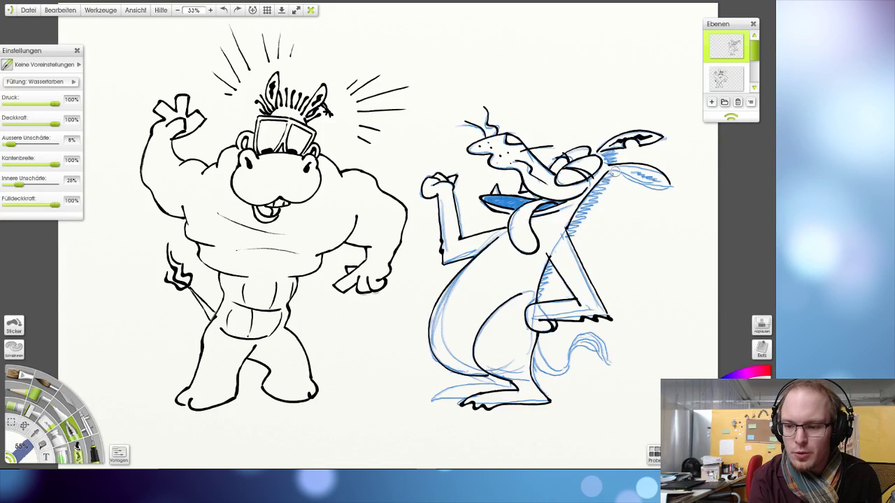
pyautogui.moveTo(626, 175); pyautogui.dragTo(674, 190)
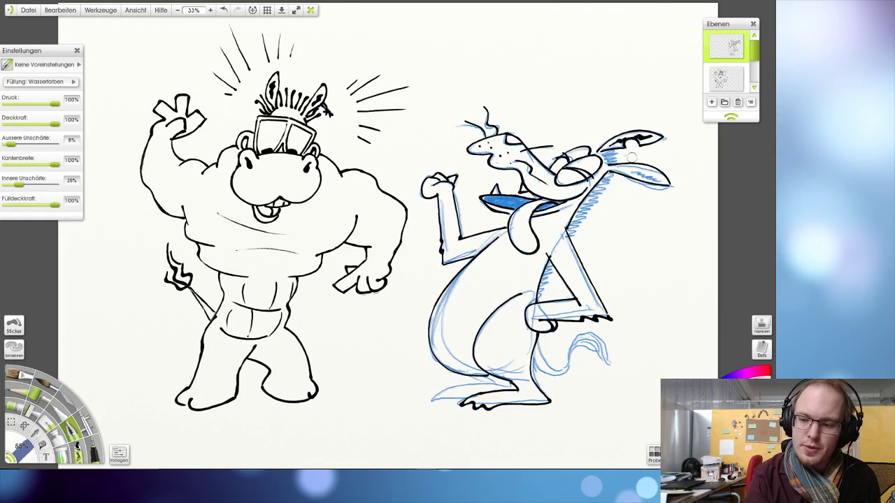
# - Undo the outline of the hyena's lower ear and try its arched upper edge again, undoing each attempt
pyautogui.hotkey('ctrl', 'z')
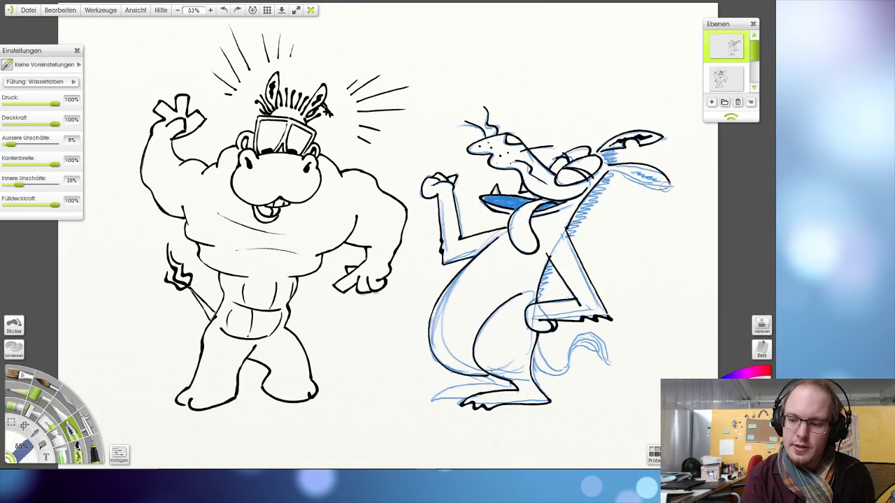
pyautogui.moveTo(621, 166)
pyautogui.mouseDown()
pyautogui.moveTo(663, 173)
pyautogui.moveTo(670, 185)
pyautogui.mouseUp()
pyautogui.hotkey('ctrl', 'z')
pyautogui.moveTo(610, 164)
pyautogui.mouseDown()
pyautogui.moveTo(650, 168)
pyautogui.moveTo(667, 185)
pyautogui.mouseUp()
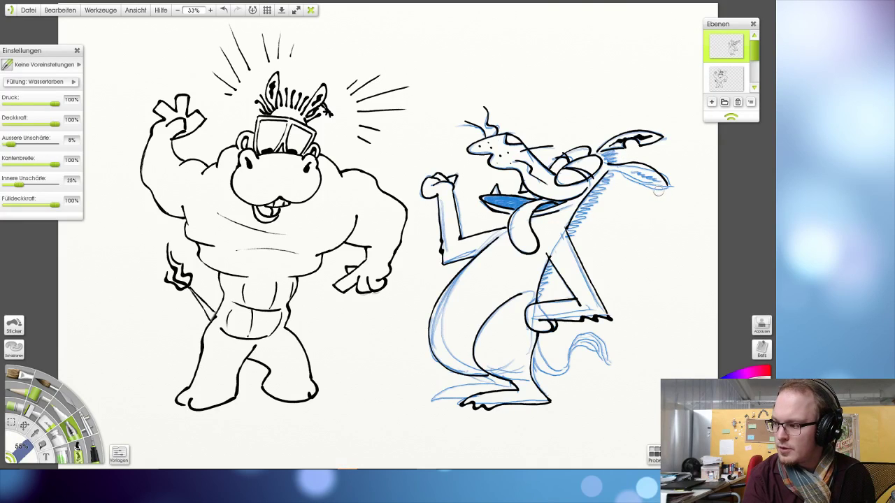
pyautogui.hotkey('ctrl', 'z')
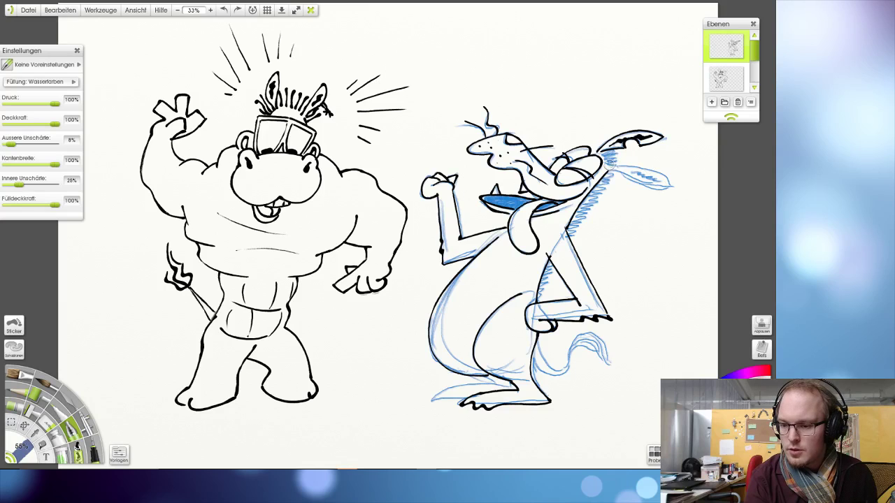
pyautogui.moveTo(626, 161); pyautogui.dragTo(676, 191)
pyautogui.hotkey('ctrl', 'z')
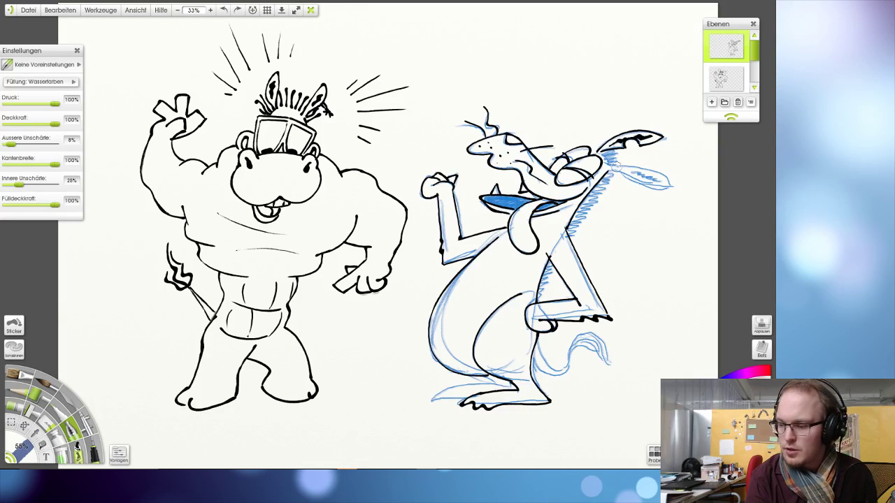
# - Try to ink the hyena's lower ear with an arched upper edge and a lower edge running to the tip, undoing the strokes
pyautogui.moveTo(626, 161); pyautogui.dragTo(675, 192)
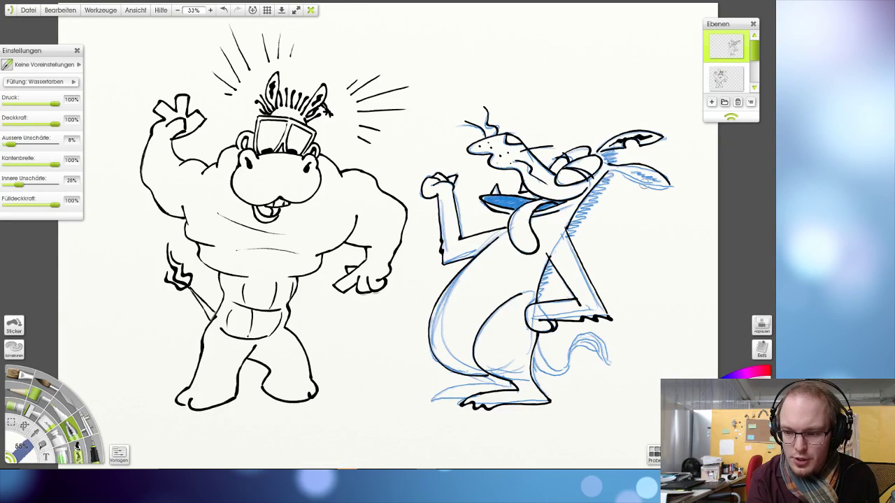
pyautogui.moveTo(616, 173); pyautogui.dragTo(673, 187)
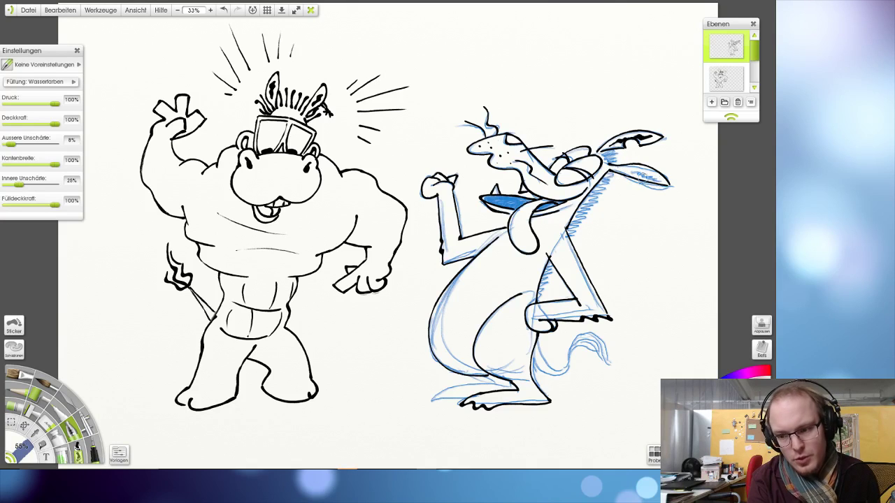
pyautogui.hotkey('ctrl', 'z')
pyautogui.moveTo(618, 174); pyautogui.dragTo(678, 187)
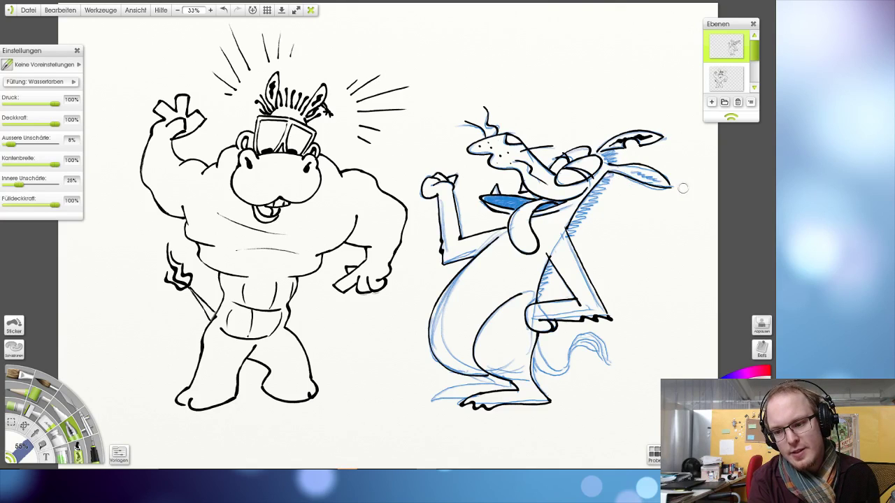
pyautogui.hotkey('ctrl', 'z')
pyautogui.moveTo(611, 172); pyautogui.dragTo(676, 188)
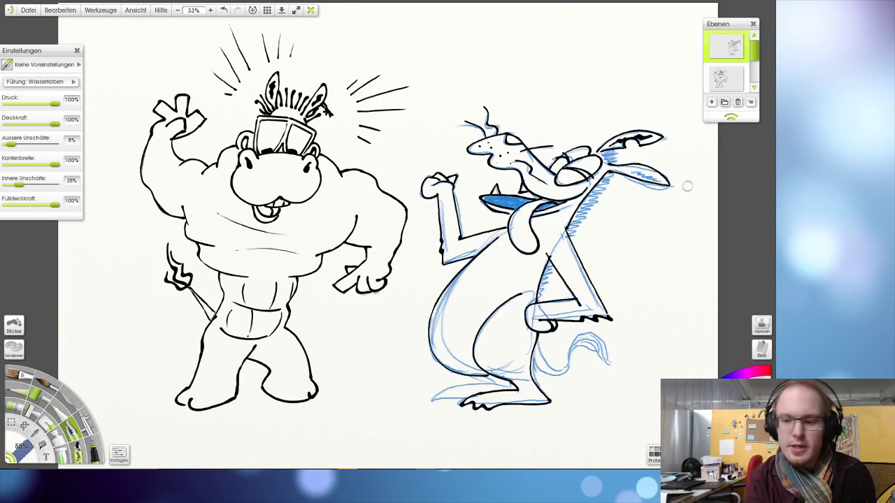
pyautogui.hotkey('ctrl', 'z')
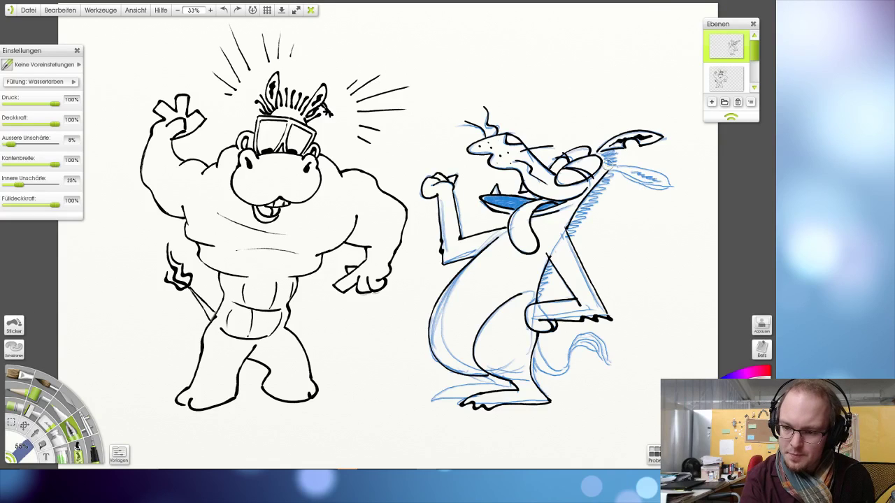
# - Ink the complete outline of the hyena's lower ear, with both edges meeting at the tip, undoing the trial strokes
pyautogui.moveTo(615, 167)
pyautogui.mouseDown()
pyautogui.moveTo(649, 164)
pyautogui.moveTo(675, 186)
pyautogui.mouseUp()
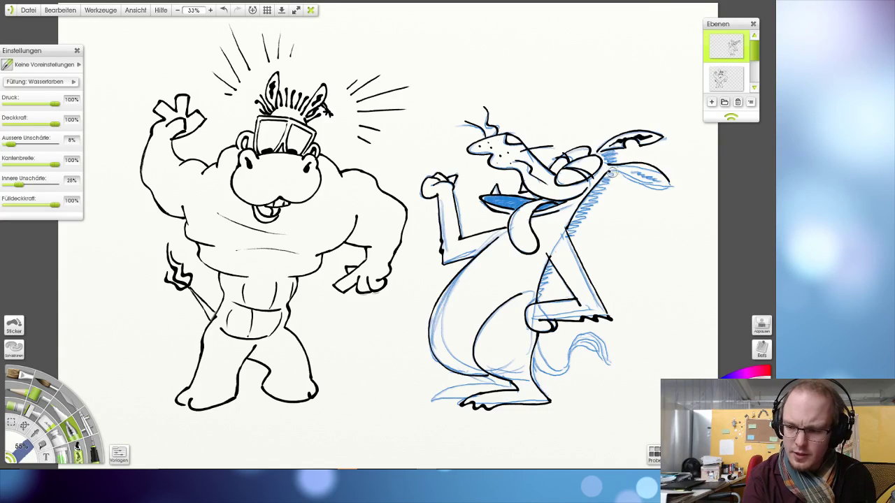
pyautogui.moveTo(611, 172); pyautogui.dragTo(677, 188)
pyautogui.hotkey('ctrl', 'z')
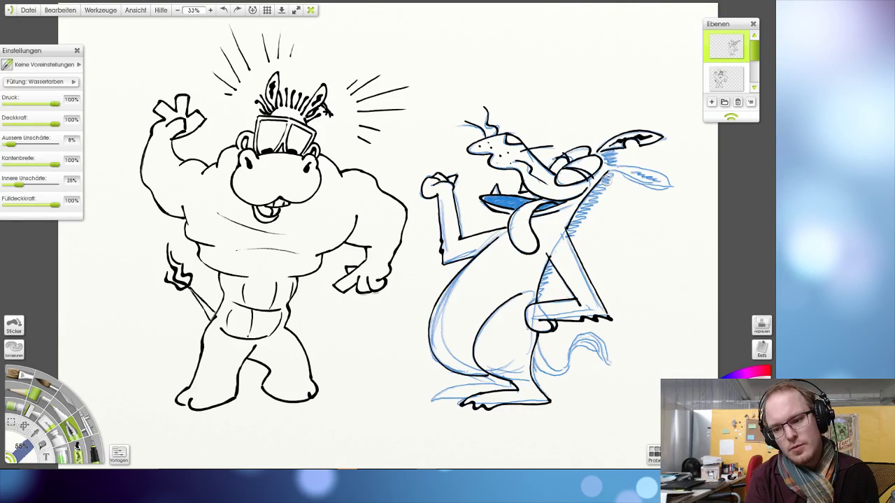
pyautogui.moveTo(615, 177); pyautogui.dragTo(673, 189)
pyautogui.hotkey('ctrl', 'z')
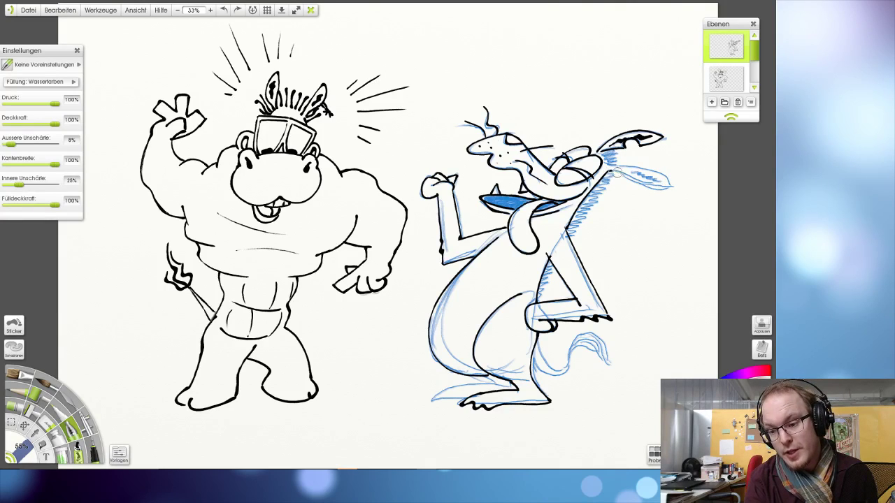
pyautogui.moveTo(617, 172)
pyautogui.mouseDown()
pyautogui.moveTo(672, 184)
pyautogui.moveTo(632, 170)
pyautogui.mouseUp()
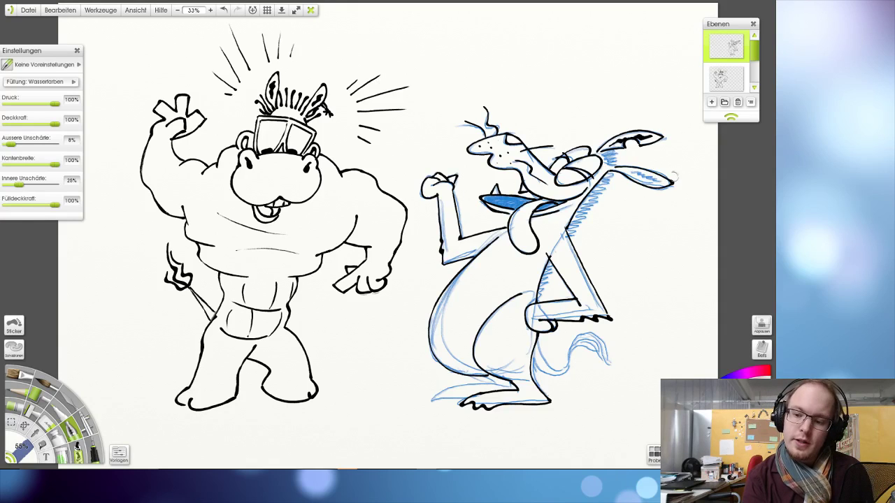
# - Try to ink the outline of the slim blue-sketched character's lower ear over the sketch lines
pyautogui.hotkey('ctrl', 'z')
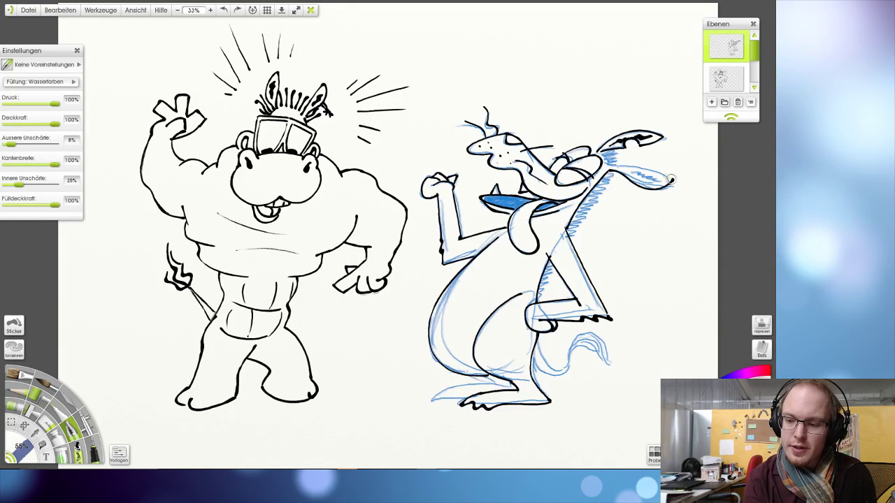
pyautogui.moveTo(671, 179); pyautogui.dragTo(608, 162)
pyautogui.hotkey('ctrl', 'z')
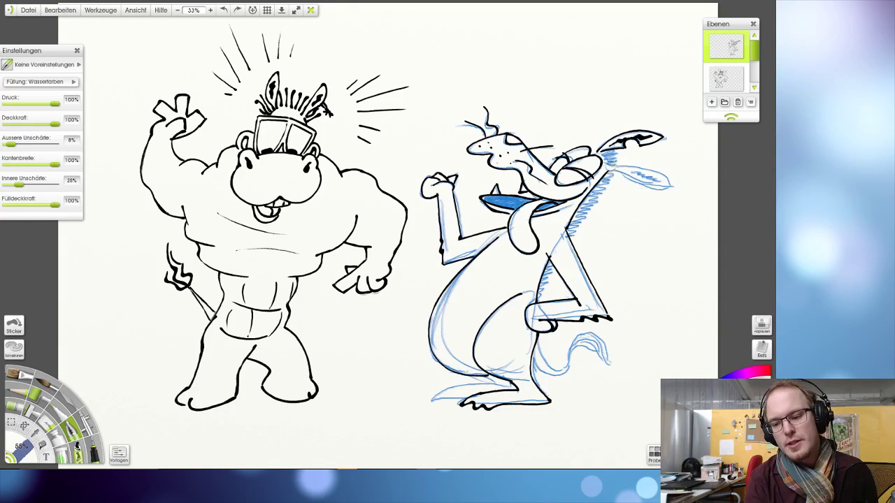
pyautogui.moveTo(610, 171); pyautogui.dragTo(645, 189)
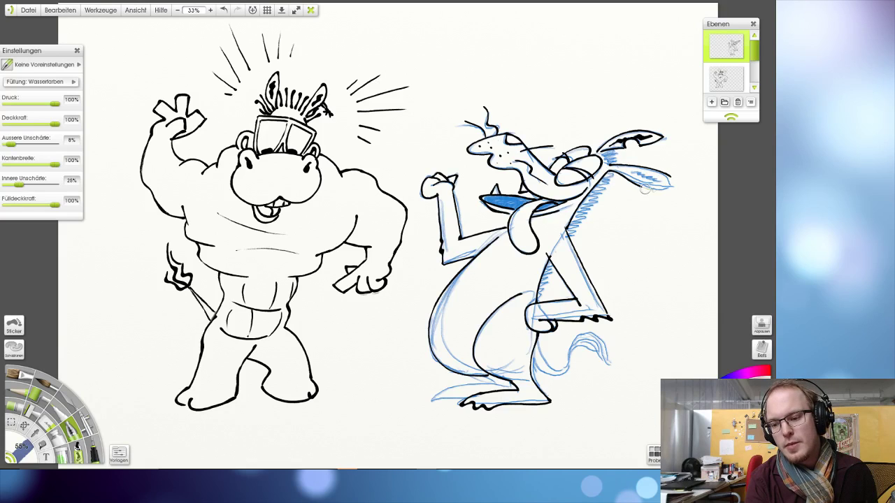
pyautogui.hotkey('ctrl', 'z')
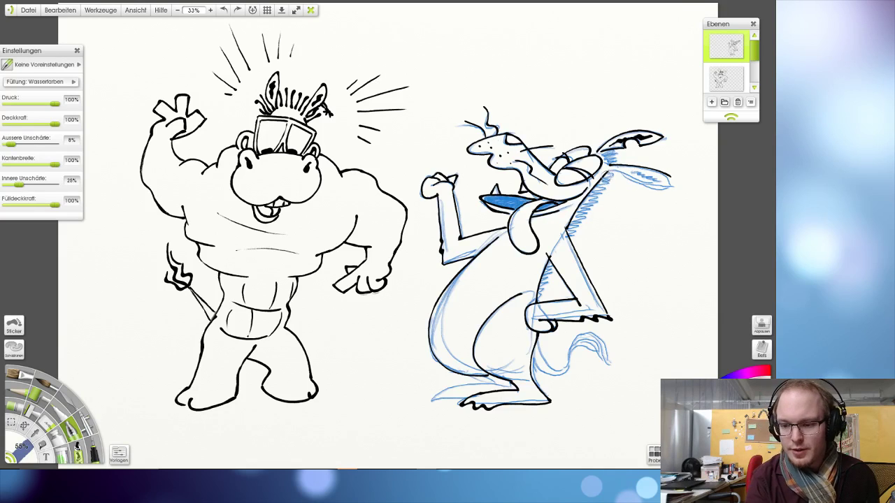
pyautogui.moveTo(610, 171); pyautogui.dragTo(646, 187)
pyautogui.hotkey('ctrl', 'z')
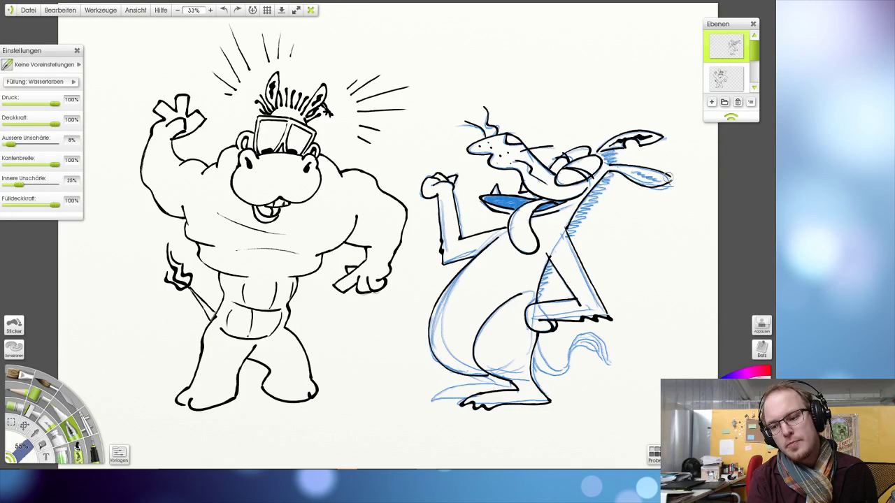
pyautogui.moveTo(667, 177); pyautogui.dragTo(675, 183)
pyautogui.hotkey('ctrl', 'z')
pyautogui.hotkey('ctrl', 'z')
pyautogui.hotkey('ctrl', 'z')
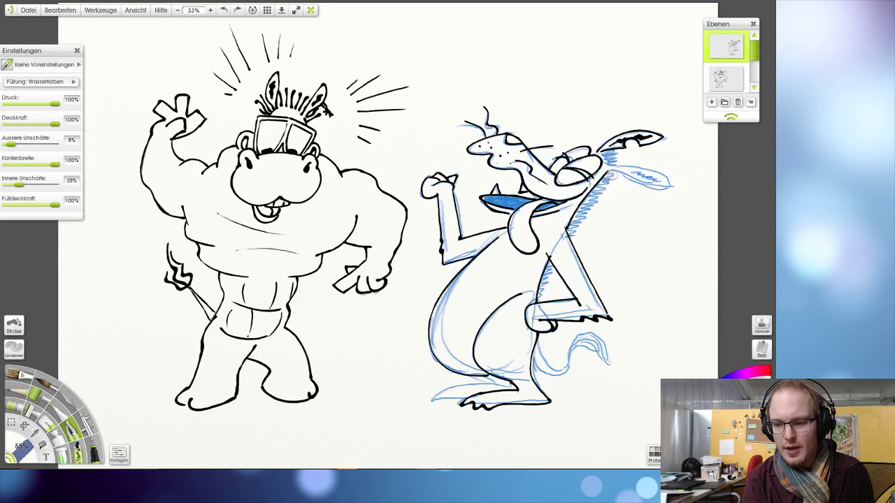
# - Try again to ink the lower ear, drawing its upper edge from the head to the tip before the underside
pyautogui.moveTo(626, 167); pyautogui.dragTo(671, 179)
pyautogui.hotkey('ctrl', 'z')
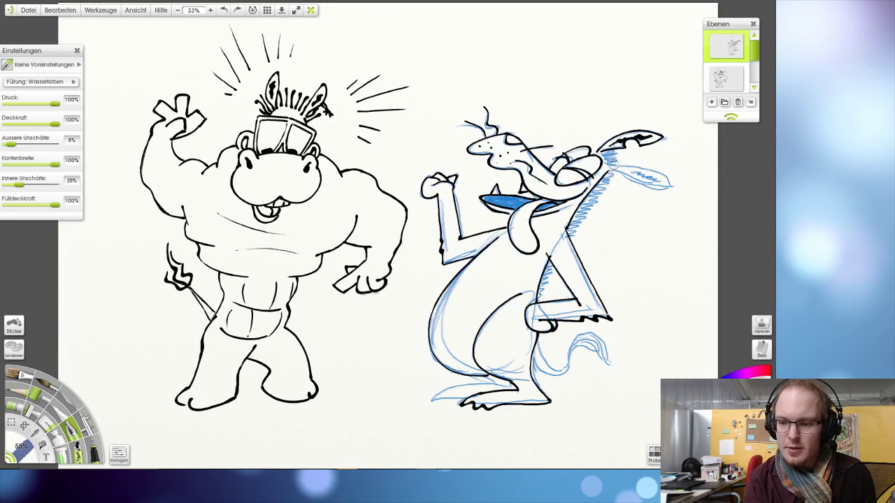
pyautogui.moveTo(604, 159); pyautogui.dragTo(669, 180)
pyautogui.hotkey('ctrl', 'z')
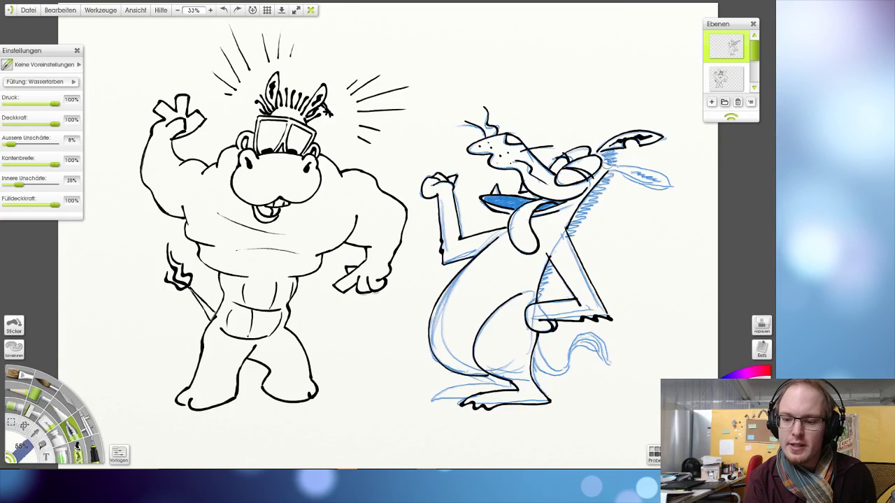
pyautogui.moveTo(602, 158); pyautogui.dragTo(676, 179)
pyautogui.hotkey('ctrl', 'z')
pyautogui.moveTo(603, 158); pyautogui.dragTo(669, 179)
pyautogui.moveTo(607, 172); pyautogui.dragTo(644, 188)
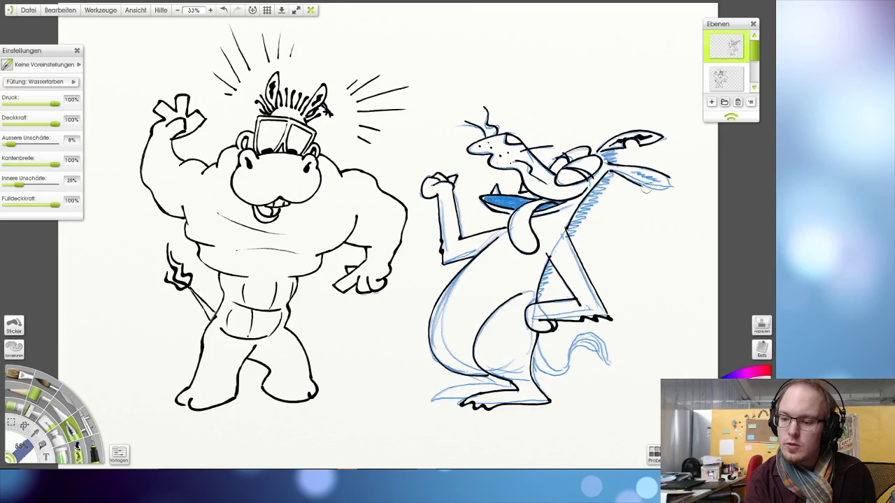
pyautogui.hotkey('ctrl', 'z')
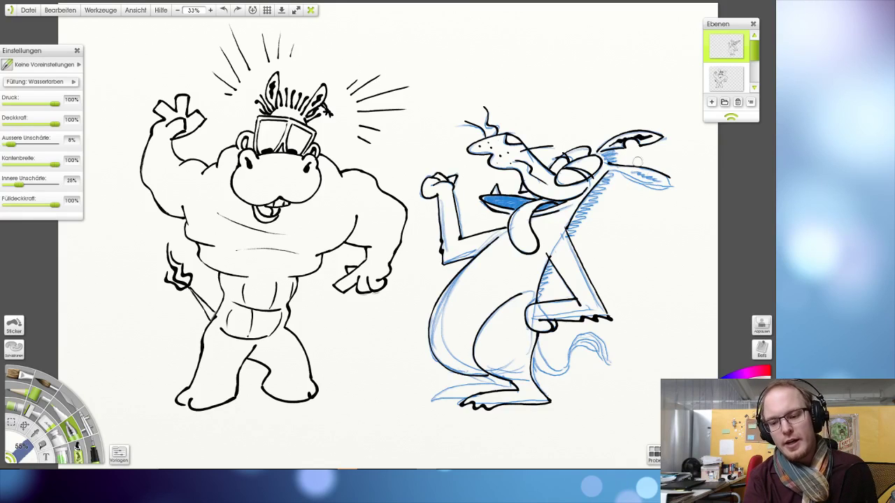
pyautogui.hotkey('ctrl', 'z')
# - Ink the complete lower ear outline in black, from the head to the pointed tip and back along the underside
pyautogui.moveTo(607, 164); pyautogui.dragTo(675, 180)
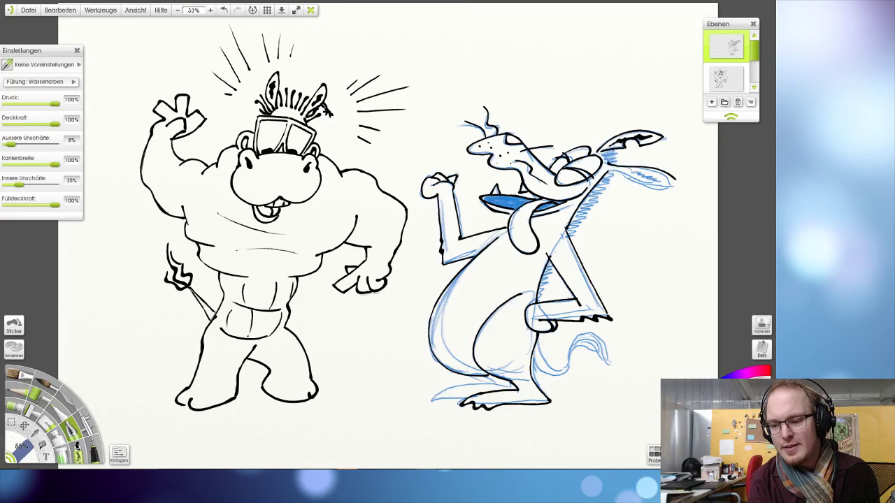
pyautogui.hotkey('ctrl', 'z')
pyautogui.moveTo(609, 164); pyautogui.dragTo(675, 180)
pyautogui.hotkey('ctrl', 'z')
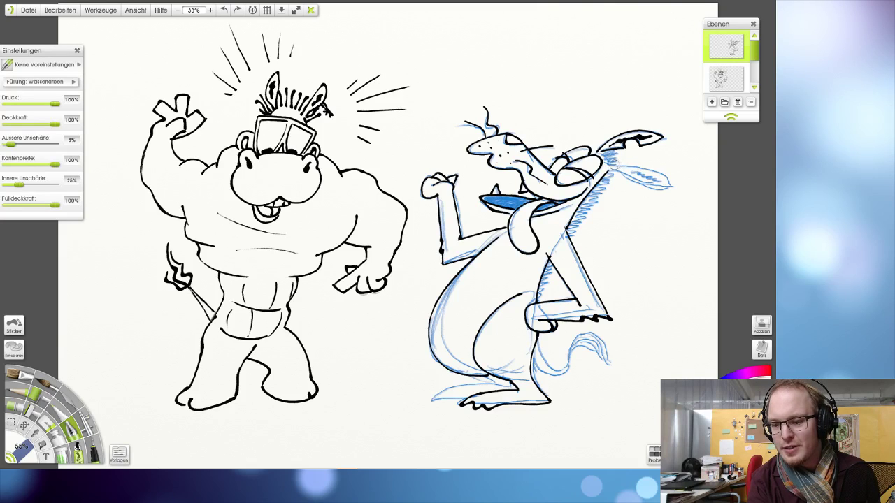
pyautogui.moveTo(605, 163); pyautogui.dragTo(676, 181)
pyautogui.hotkey('ctrl', 'z')
pyautogui.moveTo(604, 165); pyautogui.dragTo(677, 179)
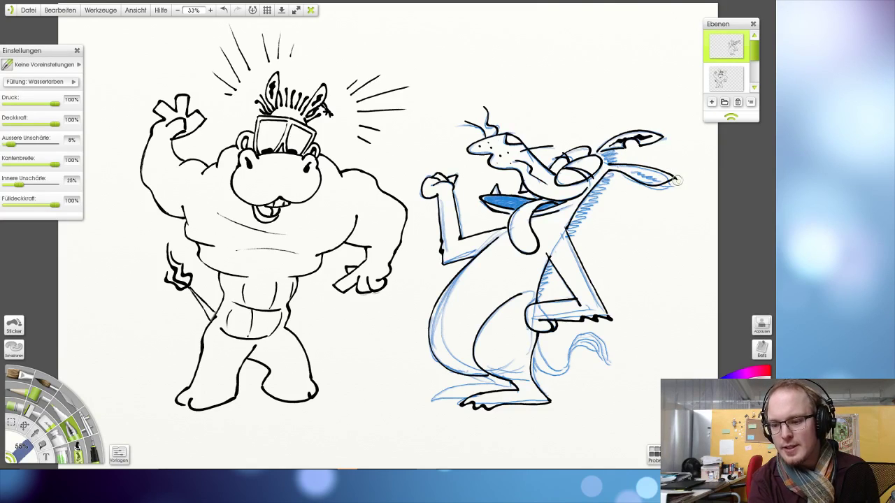
pyautogui.press('e')
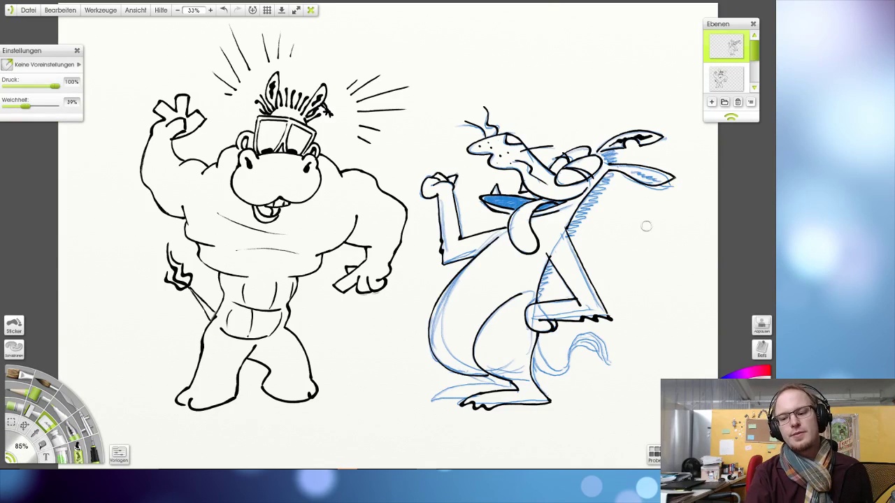
pyautogui.press('g')
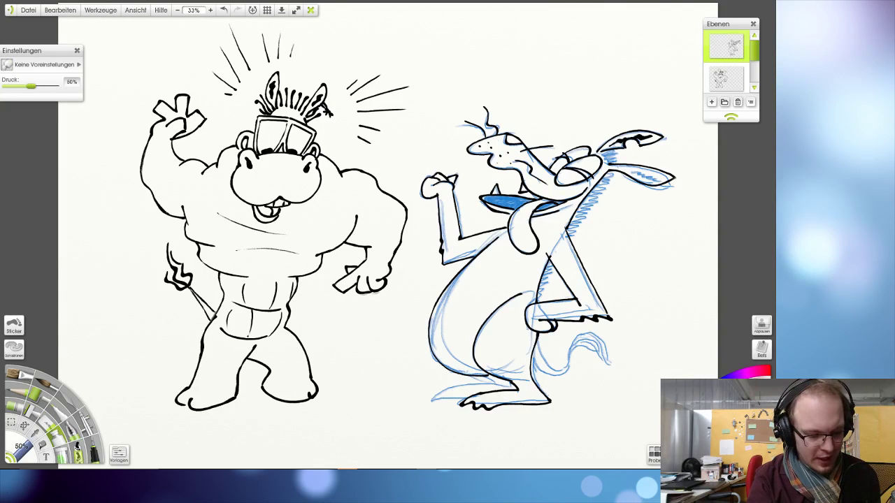
# - Try to ink a jagged black marking inside the lower ear with the pen
pyautogui.click(73, 427)
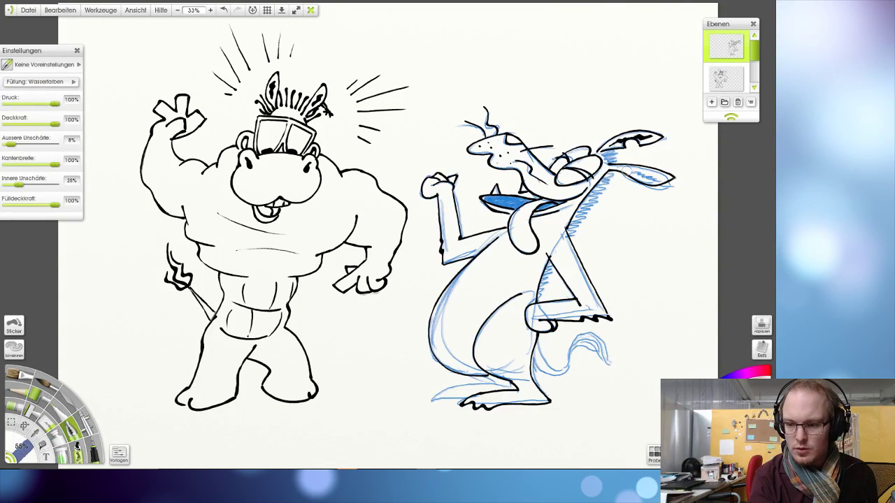
pyautogui.moveTo(623, 170); pyautogui.dragTo(660, 177)
pyautogui.hotkey('ctrl', 'z')
pyautogui.hotkey('ctrl', 'z')
pyautogui.hotkey('ctrl', 'z')
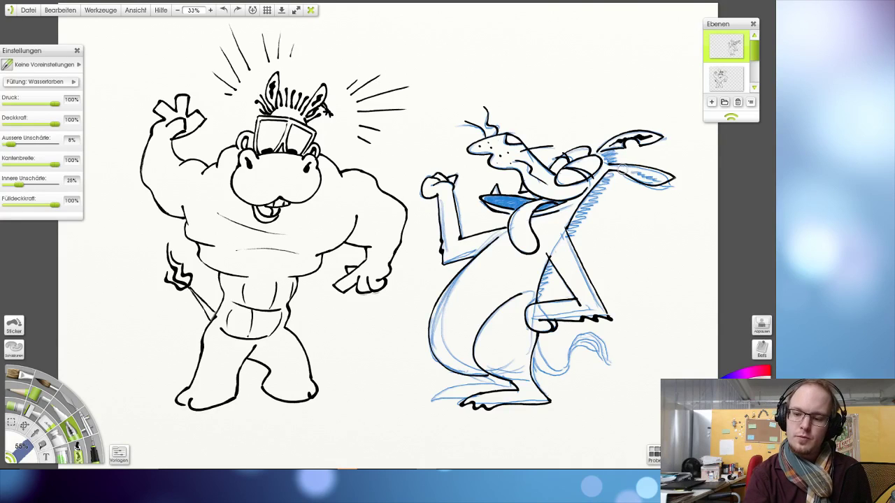
pyautogui.hotkey('ctrl', 'z')
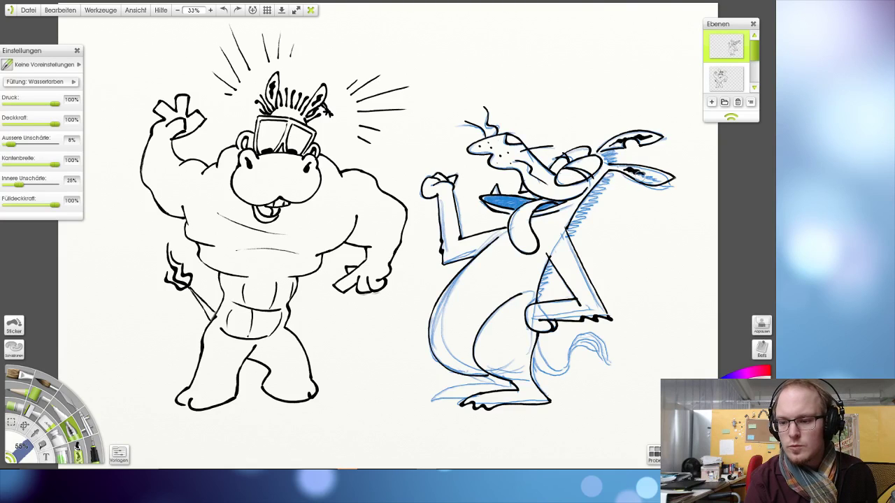
pyautogui.hotkey('ctrl', 'z')
pyautogui.hotkey('ctrl', 'z')
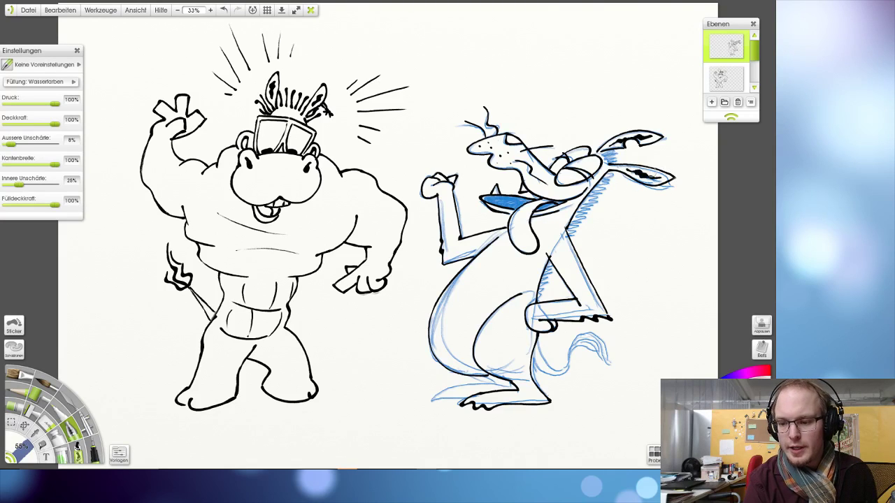
pyautogui.hotkey('ctrl', 'z')
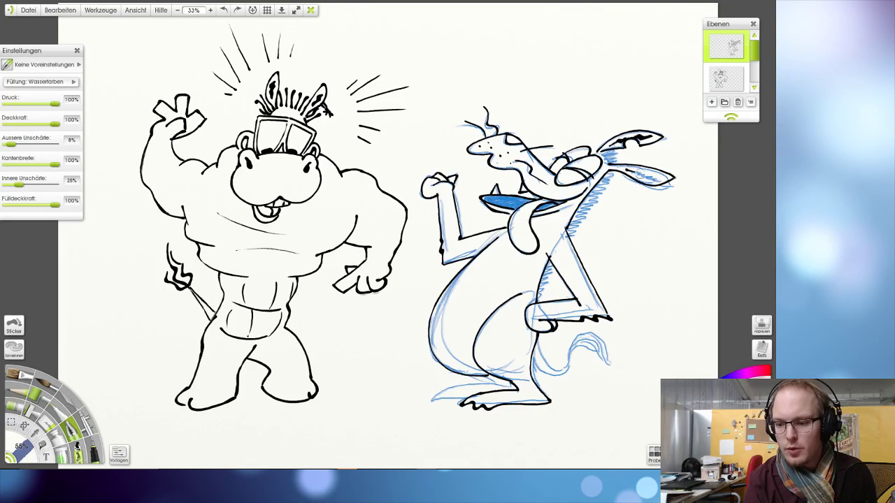
# - Ink the jagged black inner marking of the lower ear to match the one in the upper ear
pyautogui.hotkey('ctrl', 'z')
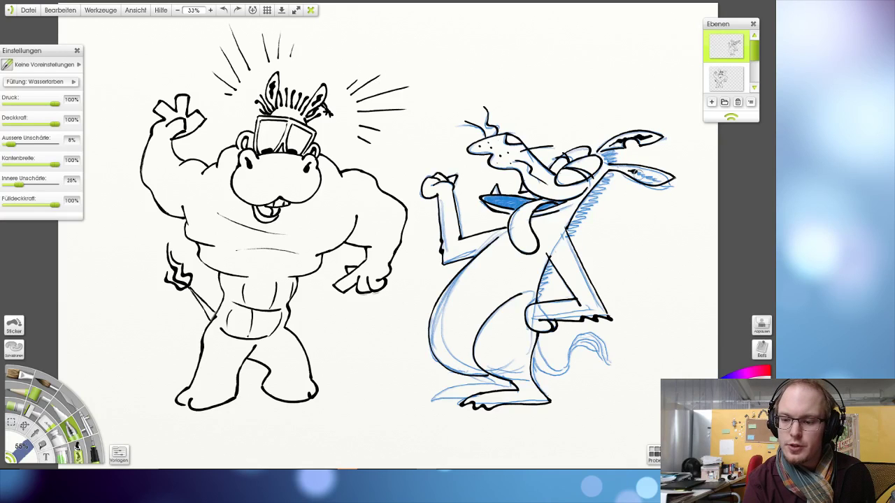
pyautogui.moveTo(637, 174)
pyautogui.mouseDown()
pyautogui.moveTo(656, 181)
pyautogui.moveTo(664, 180)
pyautogui.moveTo(640, 175)
pyautogui.moveTo(677, 174)
pyautogui.mouseUp()
pyautogui.hotkey('ctrl', 'z')
pyautogui.hotkey('ctrl', 'z')
pyautogui.hotkey('ctrl', 'z')
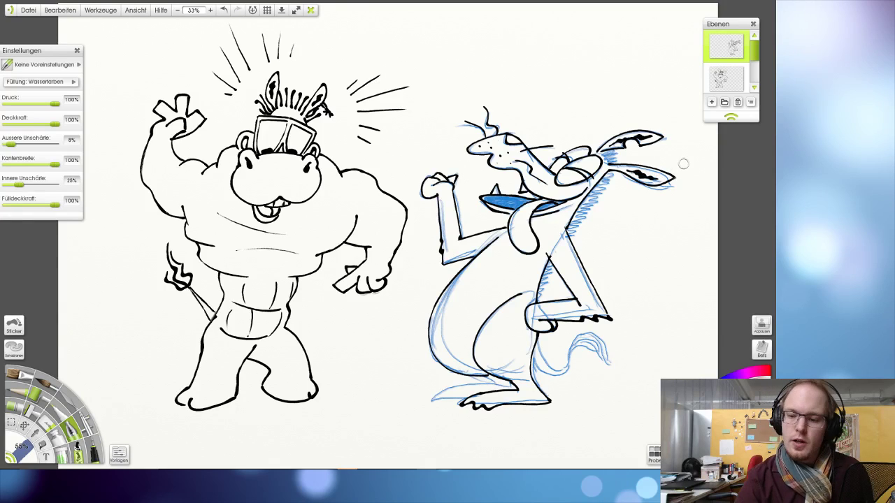
# - Try to ink the dark hair tuft between the two ears of the slim character
pyautogui.moveTo(598, 145)
pyautogui.mouseDown()
pyautogui.moveTo(629, 165)
pyautogui.moveTo(613, 170)
pyautogui.moveTo(607, 156)
pyautogui.moveTo(619, 164)
pyautogui.mouseUp()
pyautogui.hotkey('ctrl', 'z')
pyautogui.hotkey('ctrl', 'z')
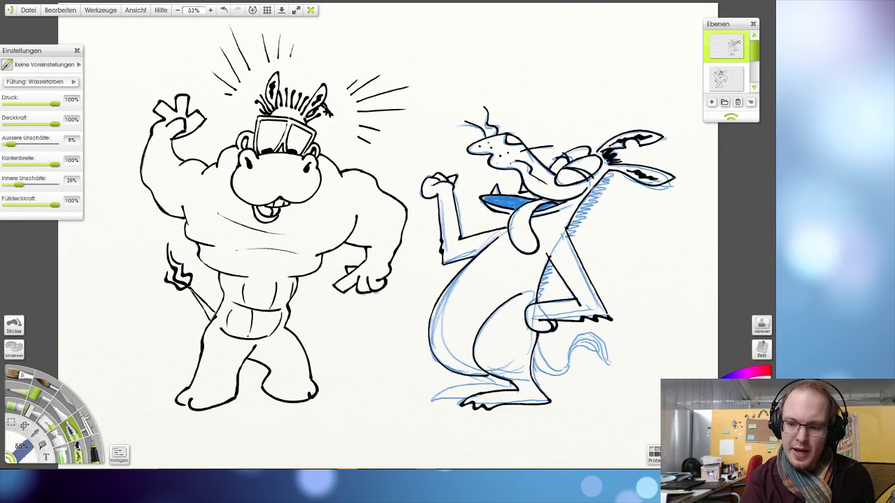
pyautogui.hotkey('ctrl', 'z')
pyautogui.hotkey('ctrl', 'z')
pyautogui.hotkey('ctrl', 'z')
pyautogui.hotkey('ctrl', 'z')
# - Try out short, thick hair strokes on the blank canvas above the slim character's head and undo them
pyautogui.moveTo(539, 93)
pyautogui.mouseDown()
pyautogui.moveTo(558, 78)
pyautogui.moveTo(547, 82)
pyautogui.moveTo(561, 98)
pyautogui.moveTo(554, 71)
pyautogui.moveTo(557, 97)
pyautogui.mouseUp()
pyautogui.hotkey('ctrl', 'z')
pyautogui.hotkey('ctrl', 'z')
pyautogui.hotkey('ctrl', 'z')
pyautogui.hotkey('ctrl', 'z')
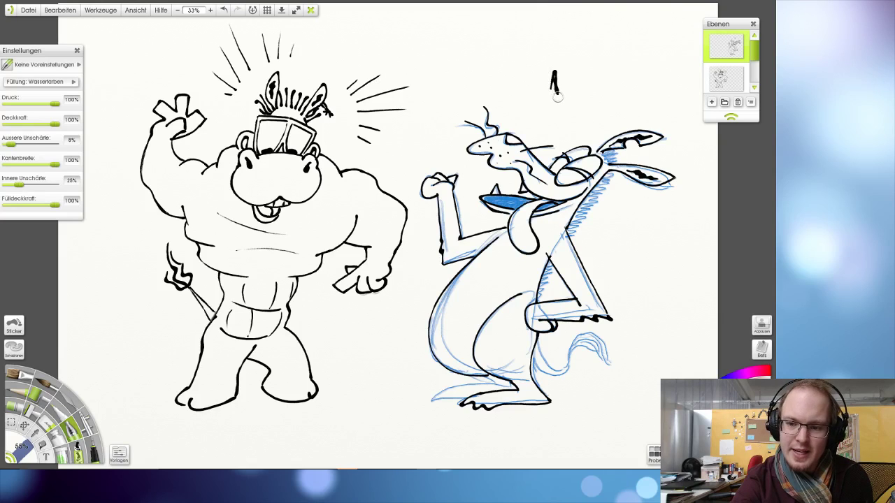
pyautogui.hotkey('ctrl', 'z')
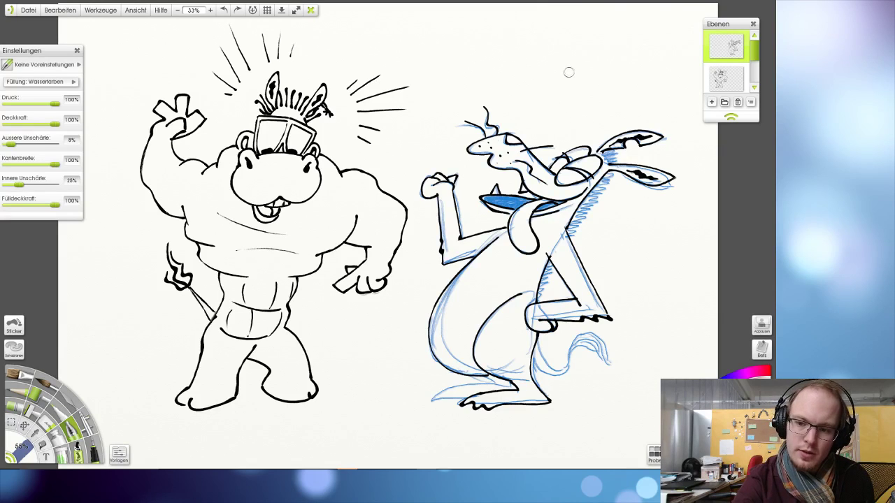
pyautogui.click(560, 101)
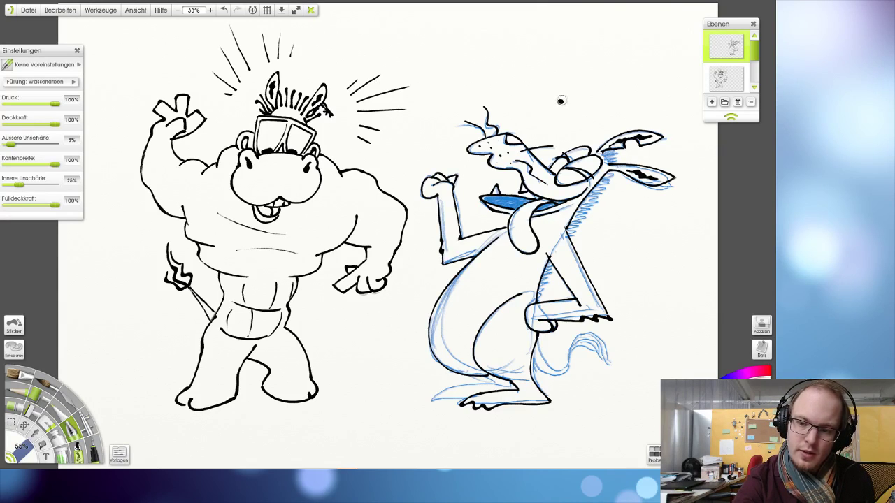
pyautogui.hotkey('ctrl', 'z')
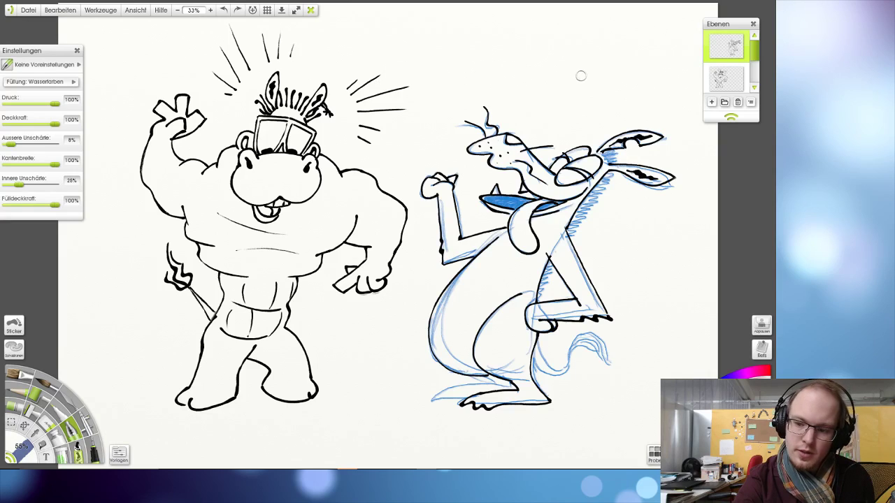
# - Ink short black hair strokes on the slim character's head in front of the upper ear and between both ears
pyautogui.click(594, 144)
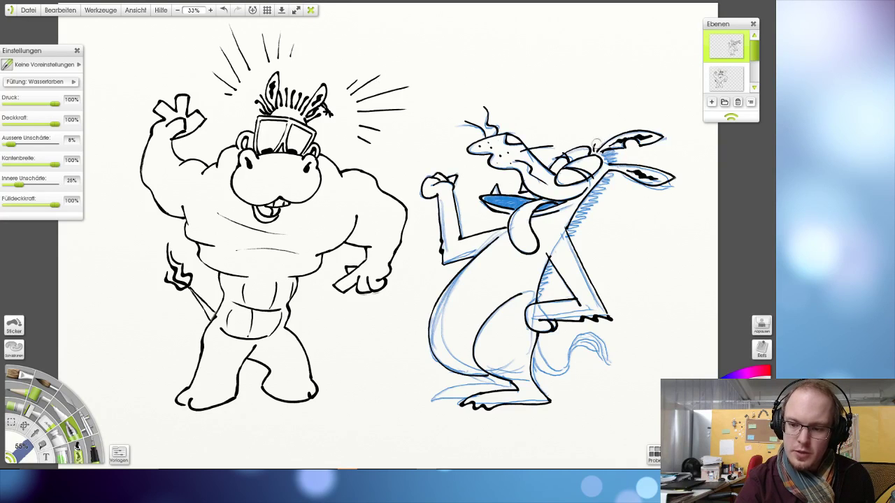
pyautogui.moveTo(596, 144)
pyautogui.mouseDown()
pyautogui.moveTo(594, 151)
pyautogui.moveTo(612, 144)
pyautogui.moveTo(622, 155)
pyautogui.moveTo(604, 148)
pyautogui.moveTo(612, 145)
pyautogui.mouseUp()
pyautogui.hotkey('ctrl', 'z')
pyautogui.hotkey('ctrl', 'z')
pyautogui.hotkey('ctrl', 'z')
pyautogui.hotkey('ctrl', 'z')
pyautogui.hotkey('ctrl', 'z')
pyautogui.hotkey('ctrl', 'z')
pyautogui.moveTo(603, 158)
pyautogui.mouseDown()
pyautogui.moveTo(616, 146)
pyautogui.moveTo(620, 156)
pyautogui.mouseUp()
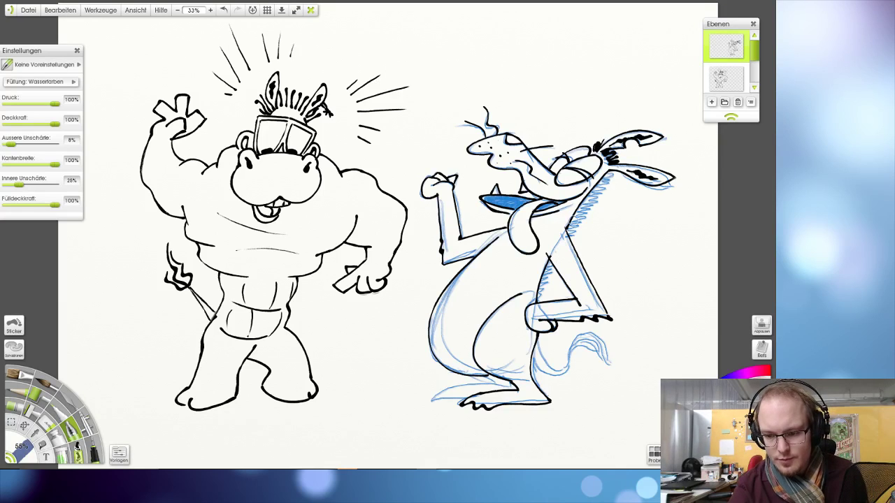
# - Ink the mane in dense black strokes from below the lower ear down the back of the neck to the shoulder
pyautogui.moveTo(601, 185)
pyautogui.mouseDown()
pyautogui.moveTo(615, 171)
pyautogui.moveTo(609, 183)
pyautogui.moveTo(621, 183)
pyautogui.mouseUp()
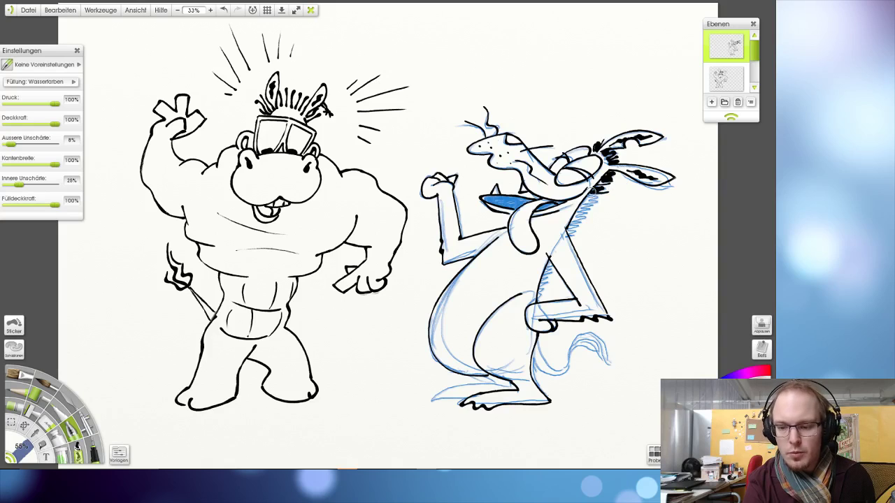
pyautogui.moveTo(583, 205)
pyautogui.mouseDown()
pyautogui.moveTo(604, 191)
pyautogui.moveTo(578, 228)
pyautogui.mouseUp()
pyautogui.hotkey('ctrl', 'z')
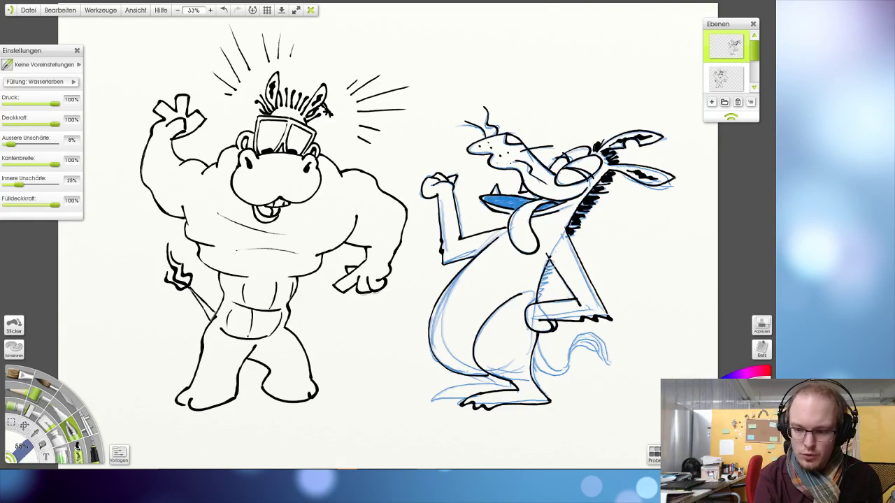
# - Tidy the ink at the top of the bent arm with the eraser, and ink the mane strokes down the lower back
pyautogui.press('e')
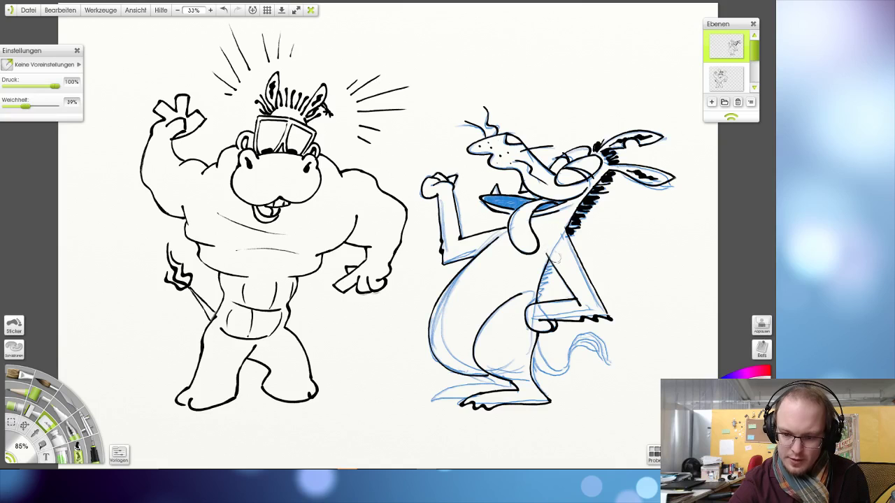
pyautogui.click(22, 446)
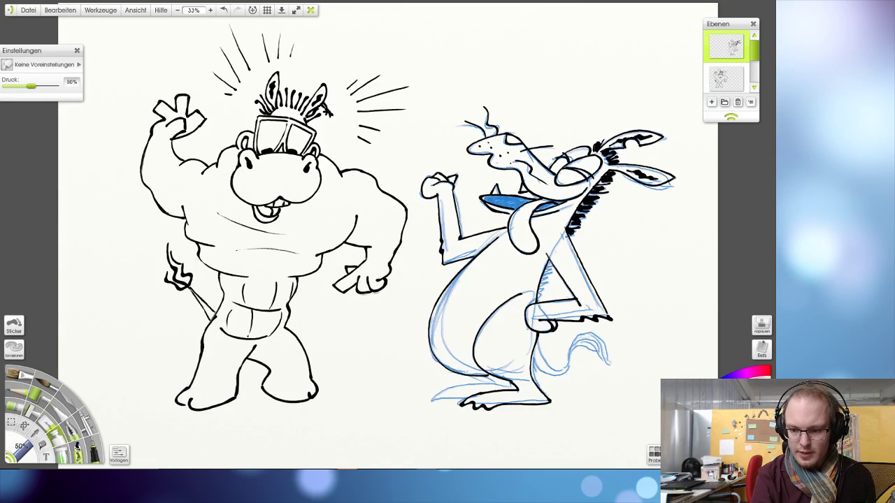
pyautogui.click(74, 428)
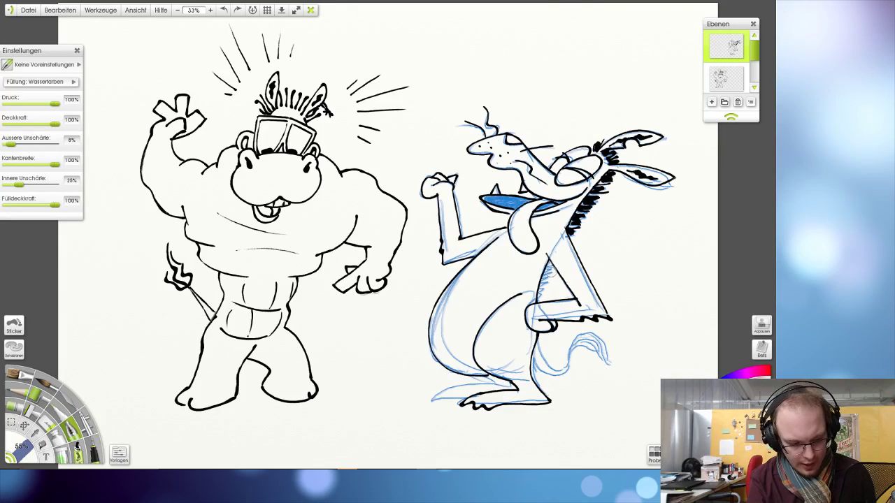
pyautogui.moveTo(546, 257); pyautogui.dragTo(538, 348)
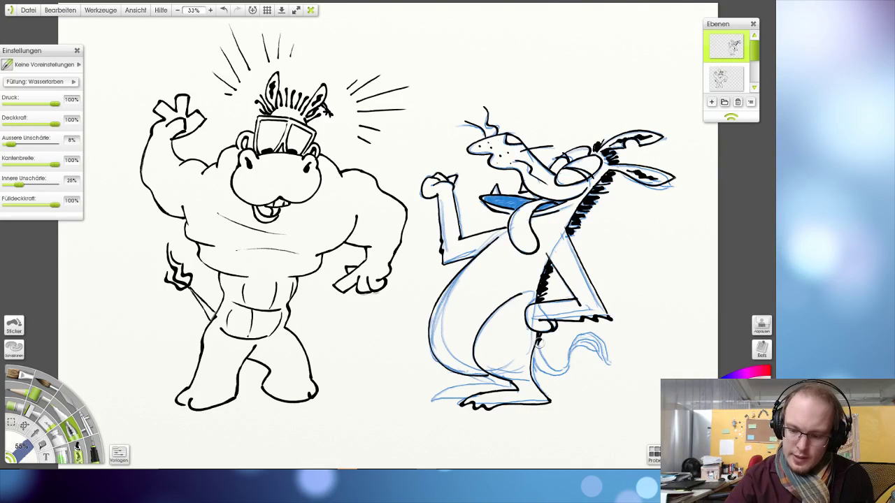
# - Try to ink the tail's curve from the slim character's lower back along the blue sketch
pyautogui.moveTo(538, 342)
pyautogui.mouseDown()
pyautogui.moveTo(562, 366)
pyautogui.moveTo(589, 302)
pyautogui.moveTo(562, 338)
pyautogui.moveTo(543, 348)
pyautogui.moveTo(539, 341)
pyautogui.moveTo(541, 361)
pyautogui.moveTo(555, 367)
pyautogui.moveTo(586, 327)
pyautogui.mouseUp()
pyautogui.hotkey('ctrl', 'z')
pyautogui.hotkey('ctrl', 'z')
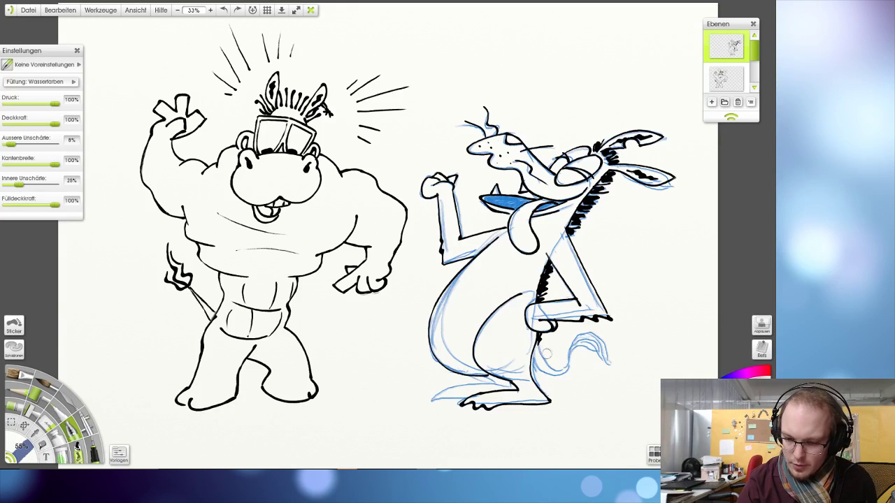
pyautogui.moveTo(537, 340)
pyautogui.mouseDown()
pyautogui.moveTo(557, 366)
pyautogui.moveTo(580, 324)
pyautogui.moveTo(539, 343)
pyautogui.moveTo(556, 368)
pyautogui.moveTo(580, 322)
pyautogui.mouseUp()
pyautogui.hotkey('ctrl', 'z')
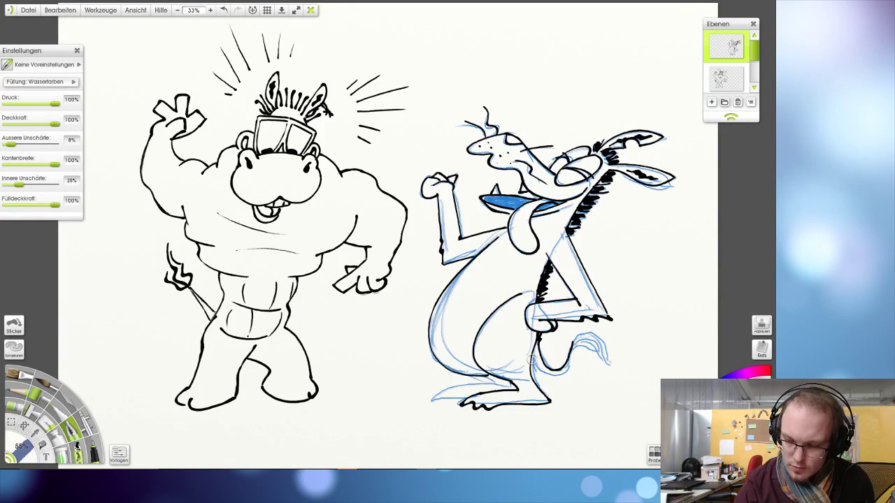
# - Doodle trial circles and small curves over the tail sketch and undo them together with the tail line
pyautogui.moveTo(554, 355)
pyautogui.mouseDown()
pyautogui.moveTo(538, 367)
pyautogui.moveTo(558, 381)
pyautogui.mouseUp()
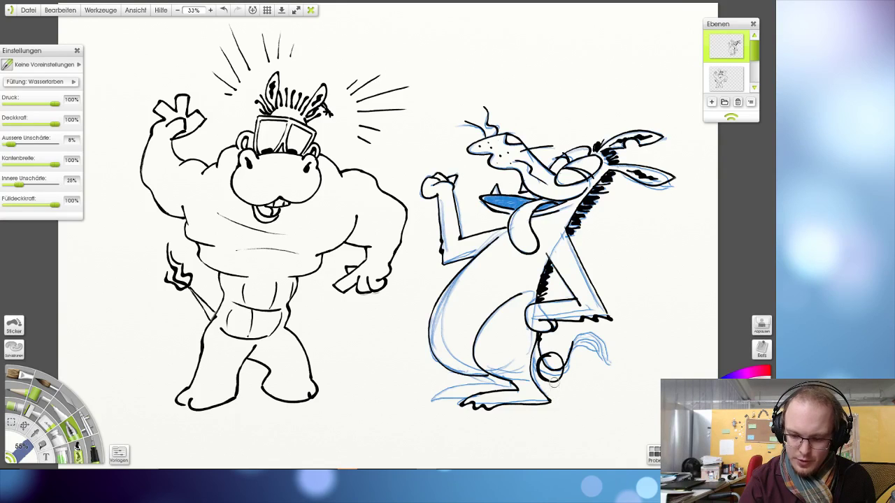
pyautogui.moveTo(560, 369); pyautogui.dragTo(552, 381)
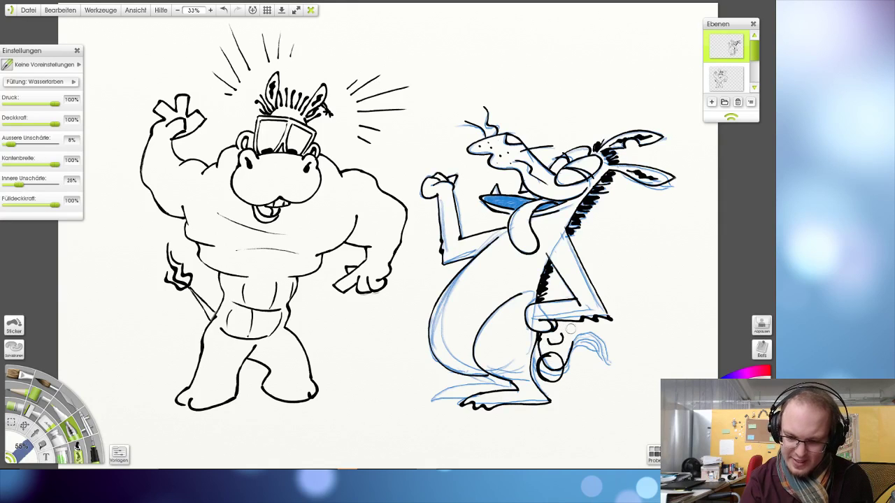
pyautogui.hotkey('ctrl', 'z')
pyautogui.hotkey('ctrl', 'z')
pyautogui.hotkey('ctrl', 'z')
pyautogui.hotkey('ctrl', 'z')
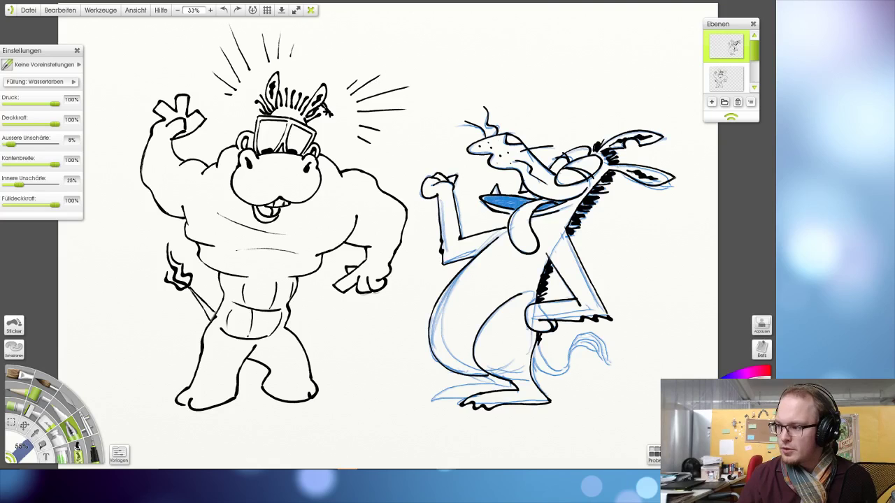
# - Look at the stroke smoothing settings in Lazy Nezumi Pro, and ink the tail's double curved line from the lower back to the tuft
pyautogui.hotkey('alt', 'Tab')
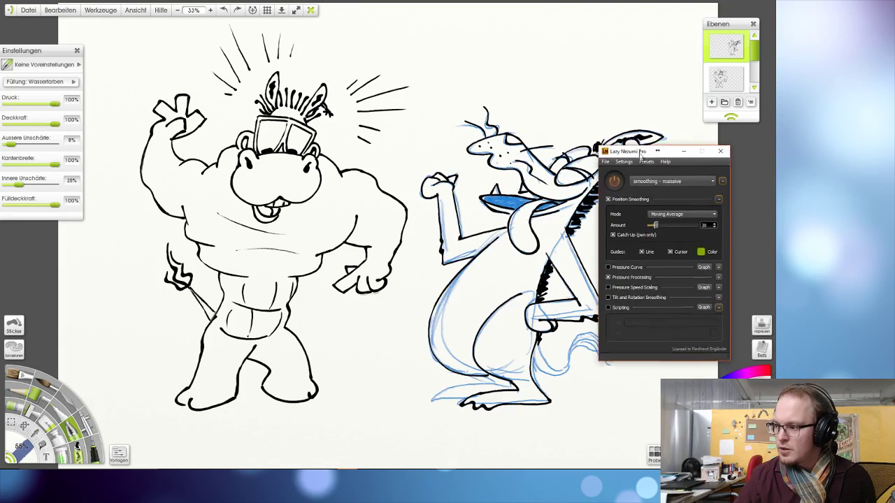
pyautogui.hotkey('alt', 'Tab')
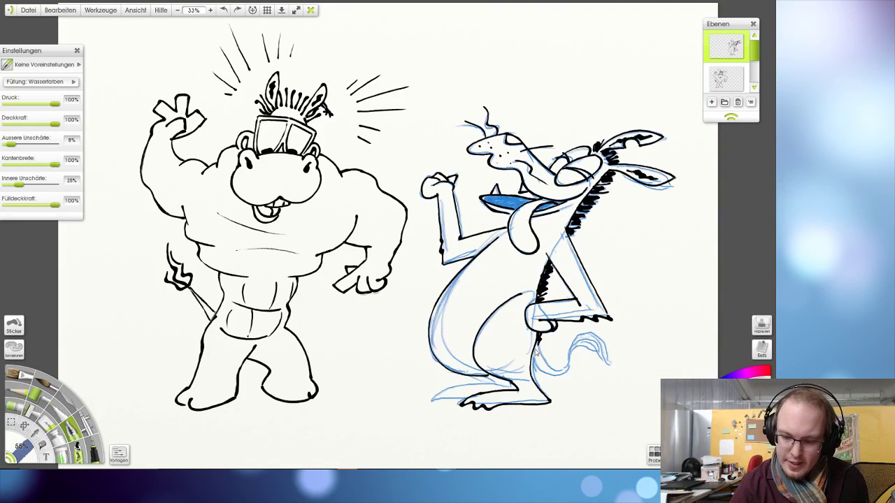
pyautogui.moveTo(538, 341)
pyautogui.mouseDown()
pyautogui.moveTo(550, 365)
pyautogui.moveTo(565, 356)
pyautogui.moveTo(544, 364)
pyautogui.moveTo(559, 371)
pyautogui.moveTo(578, 312)
pyautogui.moveTo(564, 350)
pyautogui.moveTo(533, 354)
pyautogui.moveTo(550, 376)
pyautogui.moveTo(532, 356)
pyautogui.moveTo(553, 376)
pyautogui.moveTo(532, 356)
pyautogui.moveTo(553, 378)
pyautogui.mouseUp()
pyautogui.hotkey('ctrl', 'z')
pyautogui.hotkey('ctrl', 'z')
pyautogui.hotkey('ctrl', 'z')
pyautogui.hotkey('ctrl', 'z')
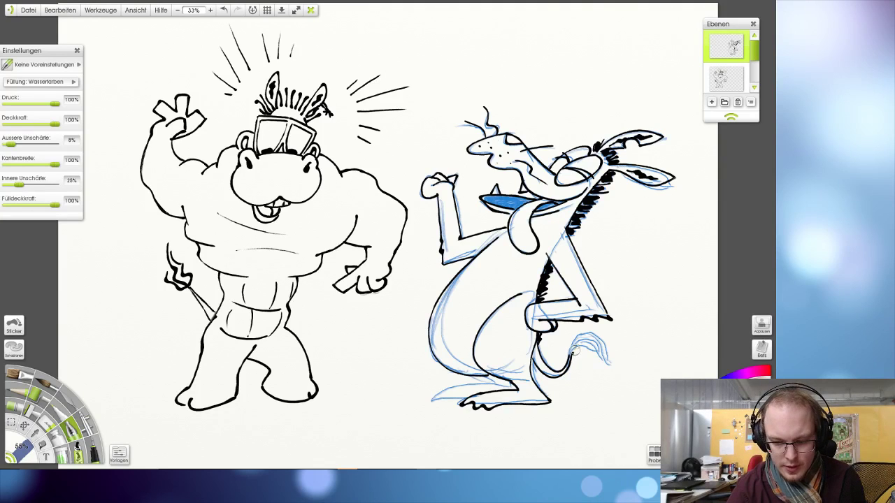
pyautogui.hotkey('ctrl', 'z')
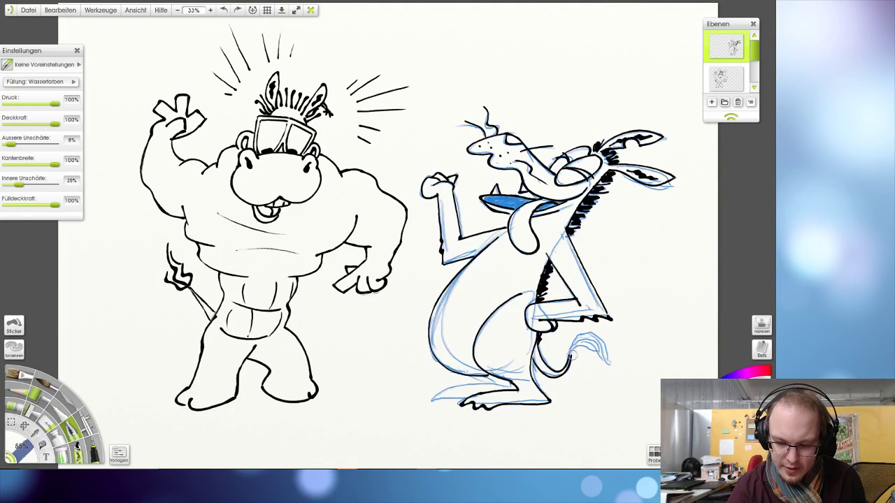
# - Ink the tuft at the tail's end in wavy, pointed hair strokes following the blue sketch
pyautogui.moveTo(579, 350)
pyautogui.mouseDown()
pyautogui.moveTo(607, 367)
pyautogui.moveTo(581, 344)
pyautogui.moveTo(600, 354)
pyautogui.moveTo(603, 337)
pyautogui.moveTo(571, 354)
pyautogui.moveTo(580, 326)
pyautogui.mouseUp()
pyautogui.hotkey('ctrl', 'z')
pyautogui.hotkey('ctrl', 'z')
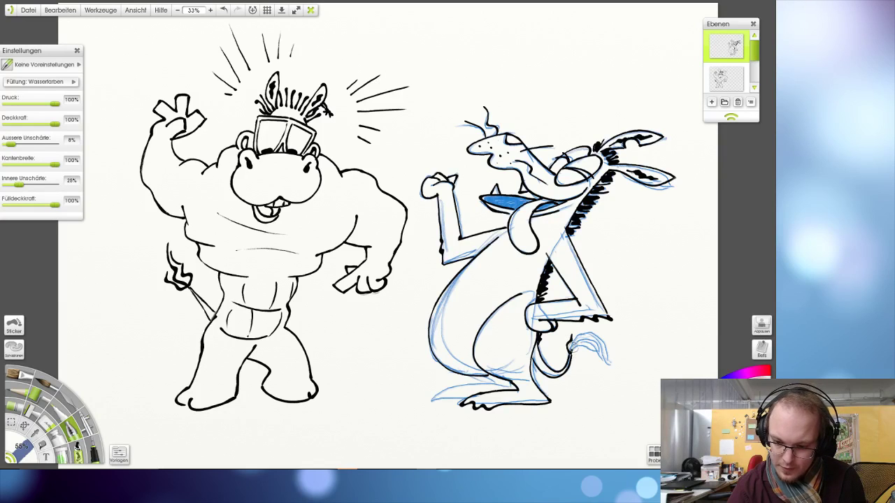
pyautogui.moveTo(587, 333)
pyautogui.mouseDown()
pyautogui.moveTo(603, 334)
pyautogui.moveTo(610, 357)
pyautogui.mouseUp()
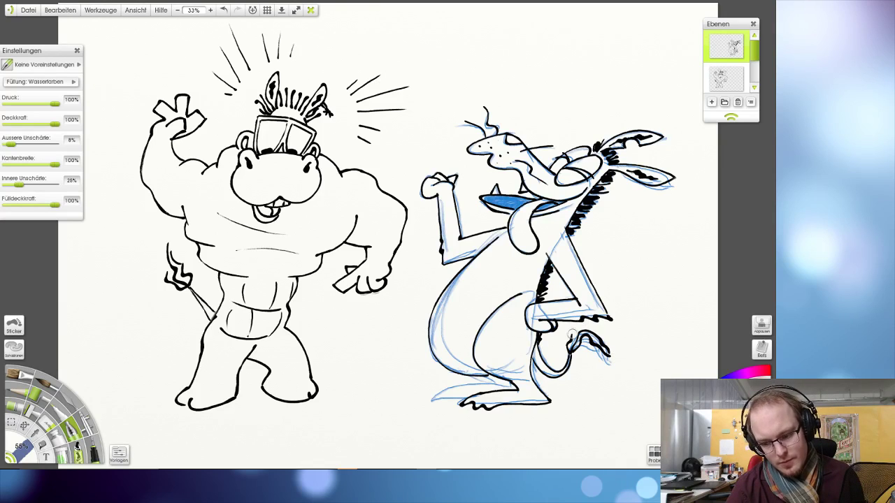
pyautogui.hotkey('ctrl', 'z')
pyautogui.moveTo(573, 335)
pyautogui.mouseDown()
pyautogui.moveTo(608, 364)
pyautogui.moveTo(613, 349)
pyautogui.moveTo(574, 351)
pyautogui.moveTo(585, 346)
pyautogui.moveTo(602, 365)
pyautogui.moveTo(578, 349)
pyautogui.moveTo(611, 363)
pyautogui.moveTo(610, 347)
pyautogui.moveTo(599, 367)
pyautogui.mouseUp()
pyautogui.hotkey('ctrl', 'z')
pyautogui.hotkey('ctrl', 'z')
pyautogui.hotkey('ctrl', 'z')
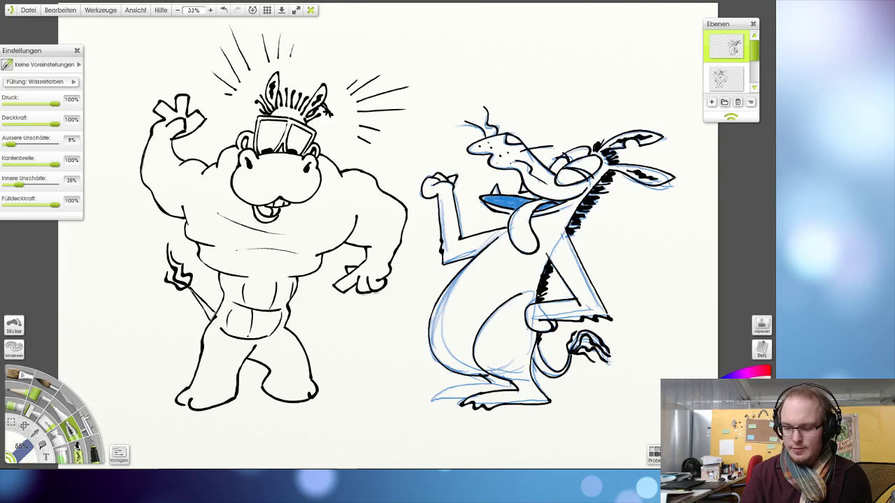
# - Ink the slim character's far foot with its upper outline and clawed toes, redrawing the strokes that miss
pyautogui.moveTo(492, 381); pyautogui.dragTo(440, 396)
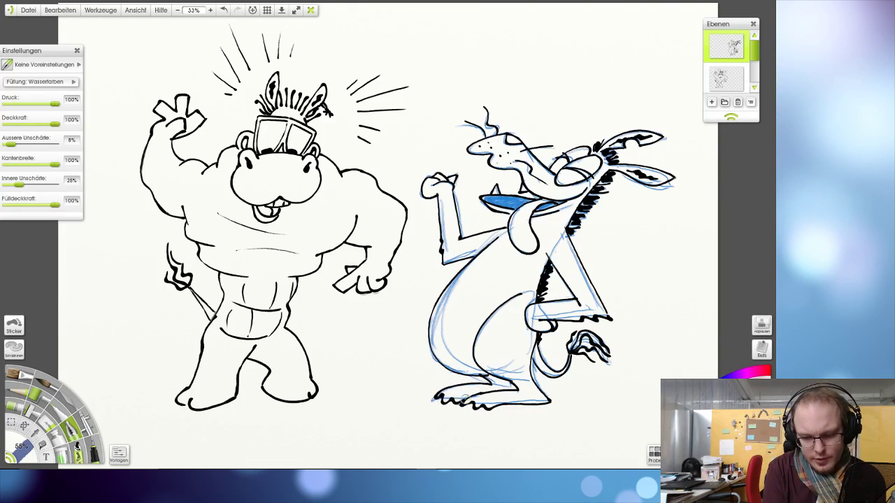
pyautogui.hotkey('ctrl', 'z')
pyautogui.moveTo(495, 381)
pyautogui.mouseDown()
pyautogui.moveTo(454, 386)
pyautogui.moveTo(433, 401)
pyautogui.moveTo(471, 399)
pyautogui.moveTo(494, 382)
pyautogui.moveTo(450, 387)
pyautogui.moveTo(437, 393)
pyautogui.moveTo(496, 384)
pyautogui.moveTo(445, 395)
pyautogui.mouseUp()
pyautogui.hotkey('ctrl', 'z')
pyautogui.hotkey('ctrl', 'z')
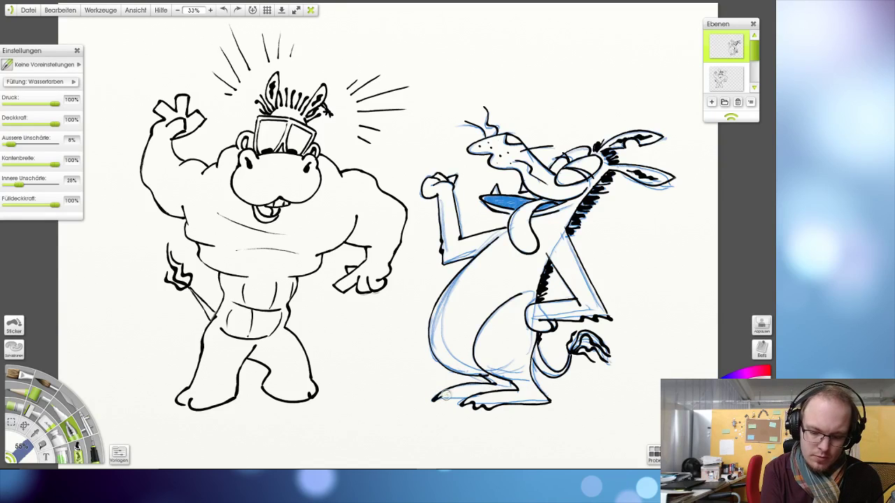
pyautogui.hotkey('ctrl', 'z')
pyautogui.moveTo(501, 379)
pyautogui.mouseDown()
pyautogui.moveTo(435, 396)
pyautogui.moveTo(485, 384)
pyautogui.moveTo(443, 392)
pyautogui.moveTo(432, 404)
pyautogui.moveTo(497, 384)
pyautogui.moveTo(438, 396)
pyautogui.moveTo(462, 389)
pyautogui.moveTo(441, 390)
pyautogui.moveTo(433, 402)
pyautogui.moveTo(462, 402)
pyautogui.moveTo(475, 385)
pyautogui.moveTo(499, 384)
pyautogui.moveTo(451, 384)
pyautogui.moveTo(432, 399)
pyautogui.moveTo(466, 398)
pyautogui.mouseUp()
pyautogui.hotkey('ctrl', 'z')
pyautogui.hotkey('ctrl', 'z')
pyautogui.hotkey('ctrl', 'z')
pyautogui.hotkey('ctrl', 'z')
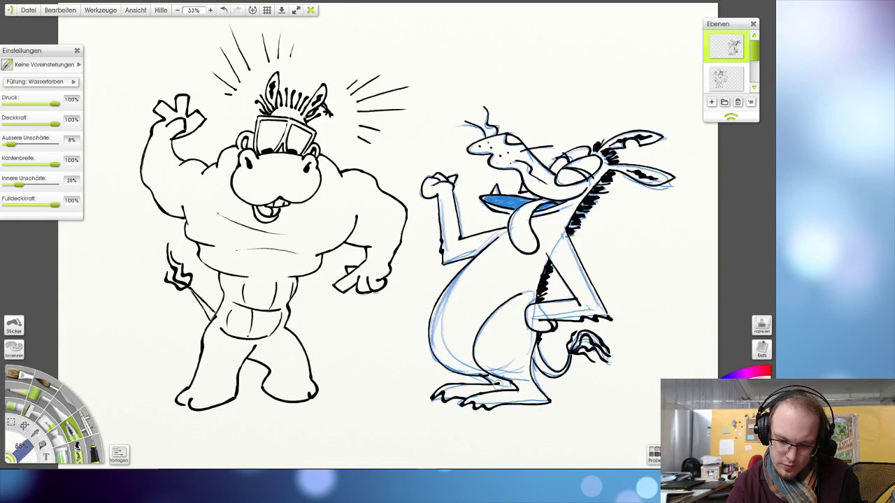
# - Rework the short ankle lines joining the far foot to the near leg beneath the belly
pyautogui.press('e')
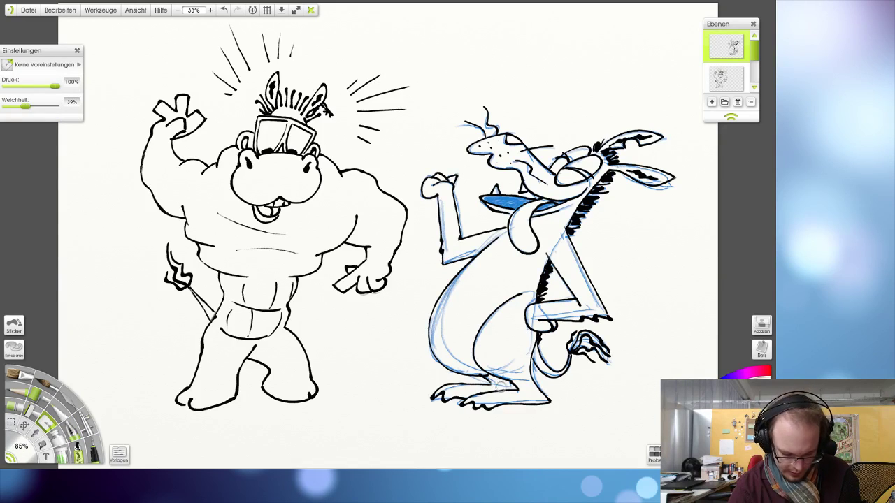
pyautogui.press('c')
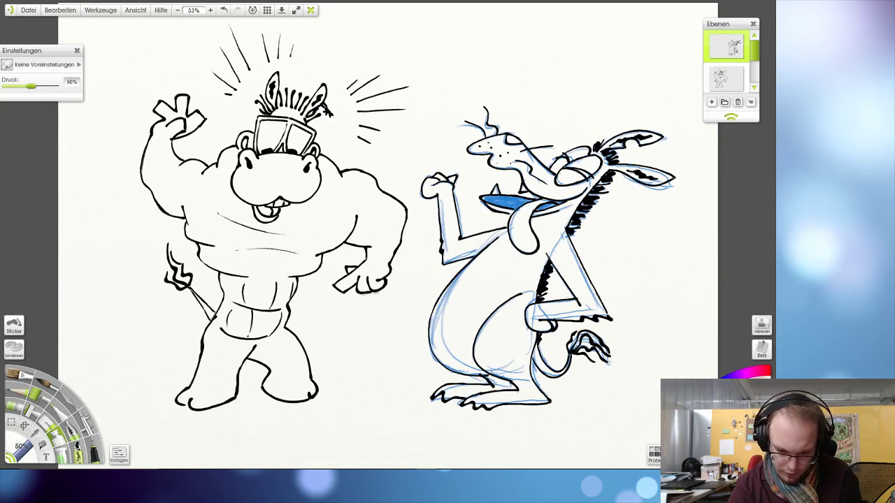
pyautogui.hotkey('ctrl', 'z')
pyautogui.press('w')
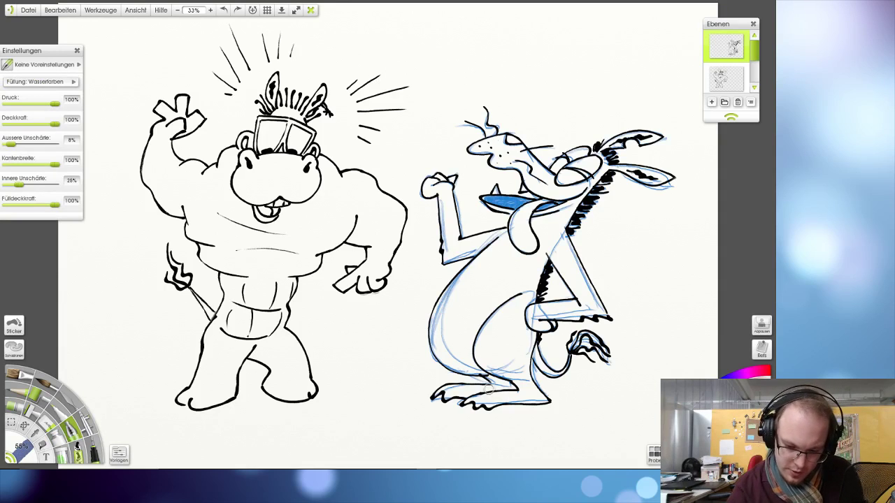
pyautogui.moveTo(486, 381); pyautogui.dragTo(498, 393)
pyautogui.hotkey('ctrl', 'z')
pyautogui.hotkey('ctrl', 'z')
pyautogui.hotkey('ctrl', 'z')
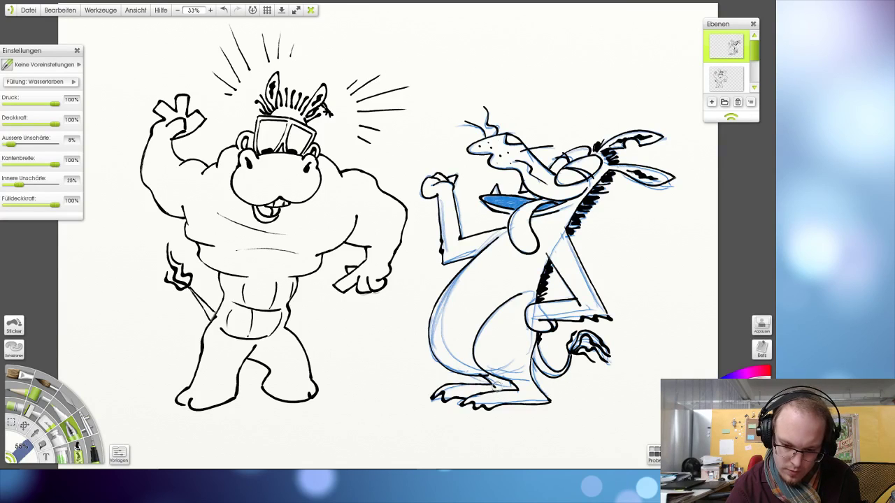
# - Ink the dark corner beneath the belly where the far foot meets the near leg
pyautogui.press('e')
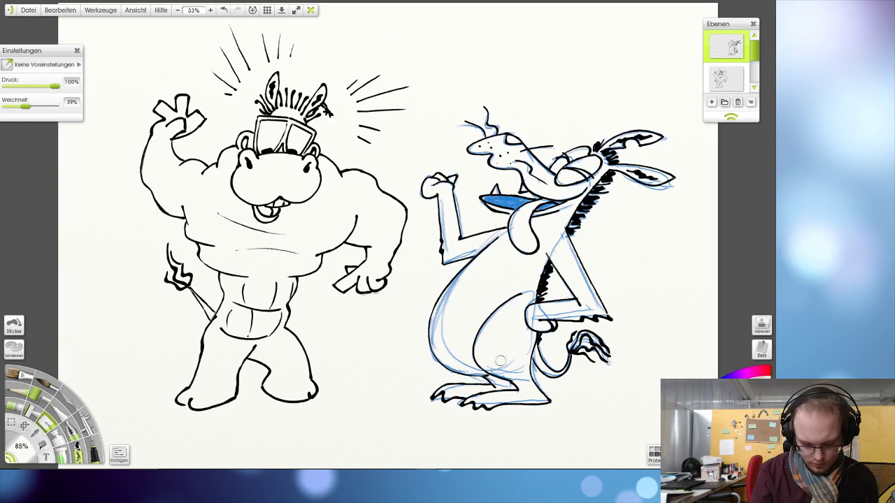
pyautogui.press('c')
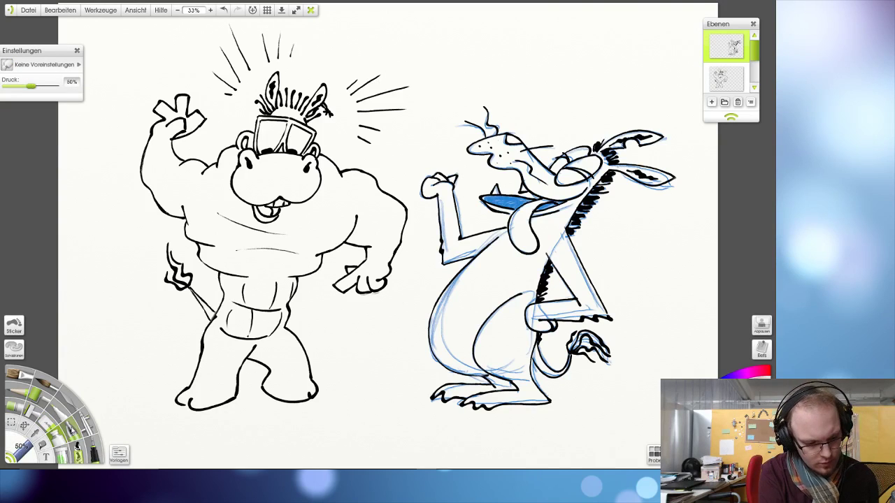
pyautogui.click(72, 433)
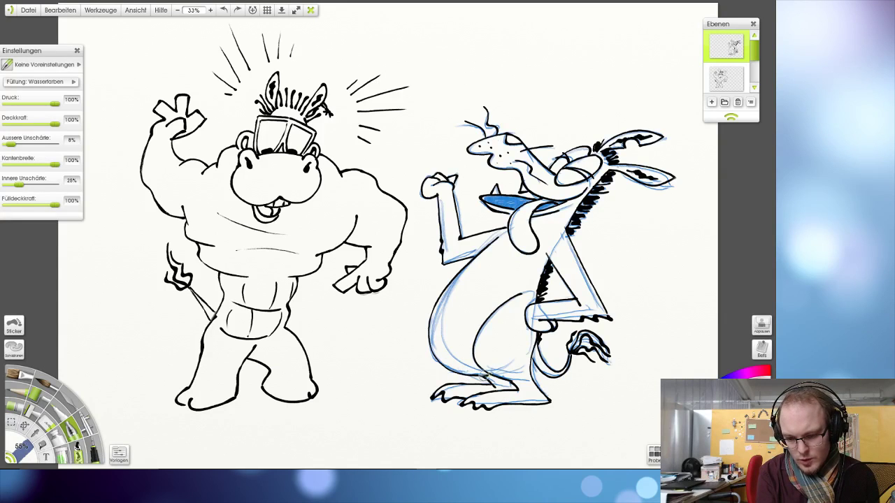
pyautogui.moveTo(491, 376); pyautogui.dragTo(499, 382)
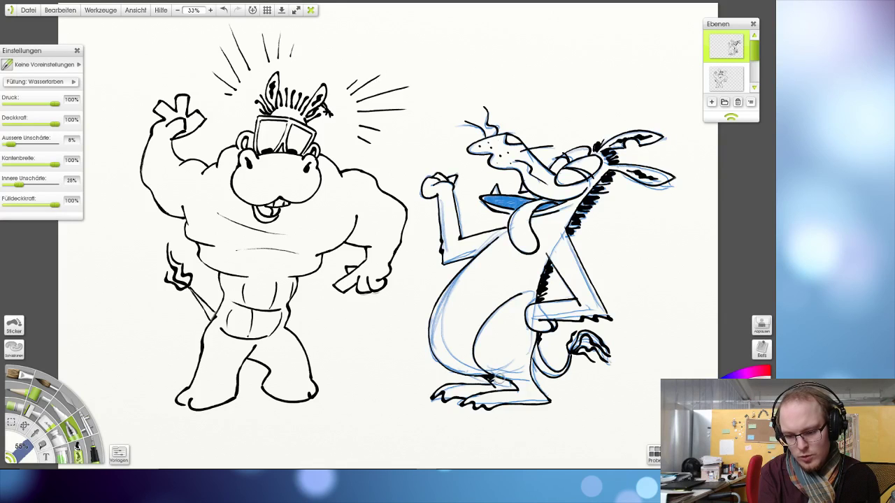
pyautogui.hotkey('ctrl', 'z')
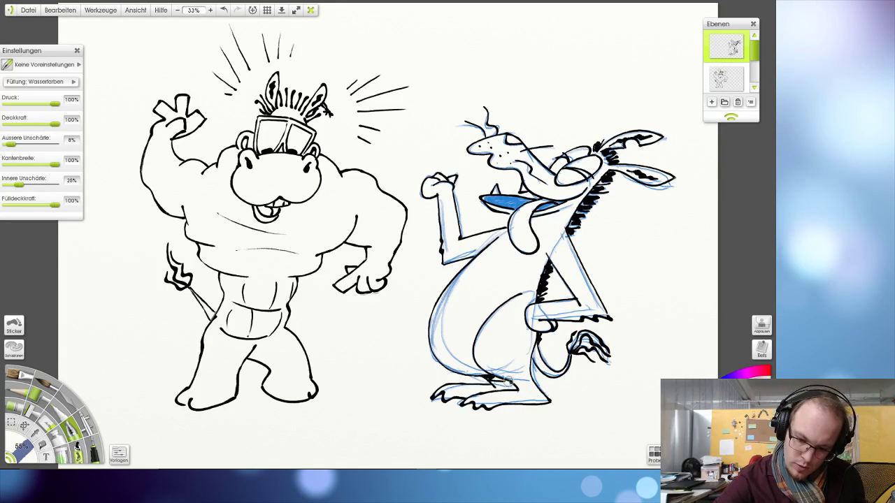
pyautogui.moveTo(483, 379); pyautogui.dragTo(514, 380)
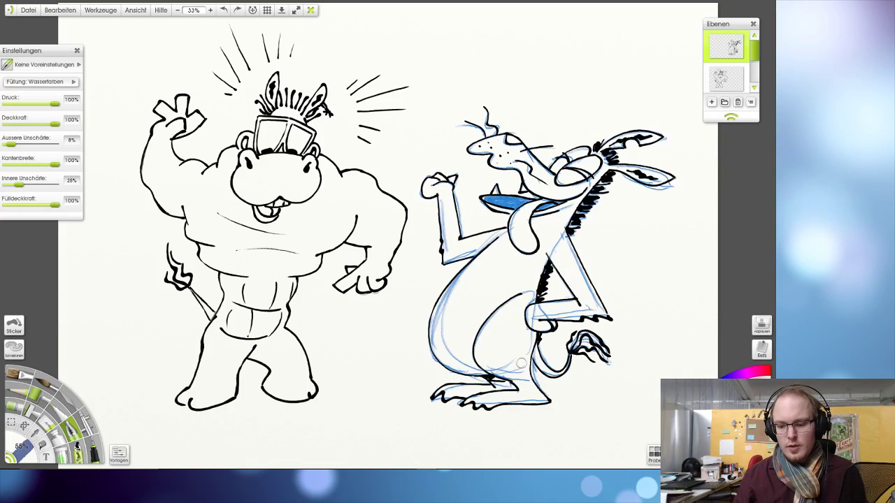
# - Hide the slim character's blue sketch layer to check the black line art, and show it again
pyautogui.moveTo(712, 59)
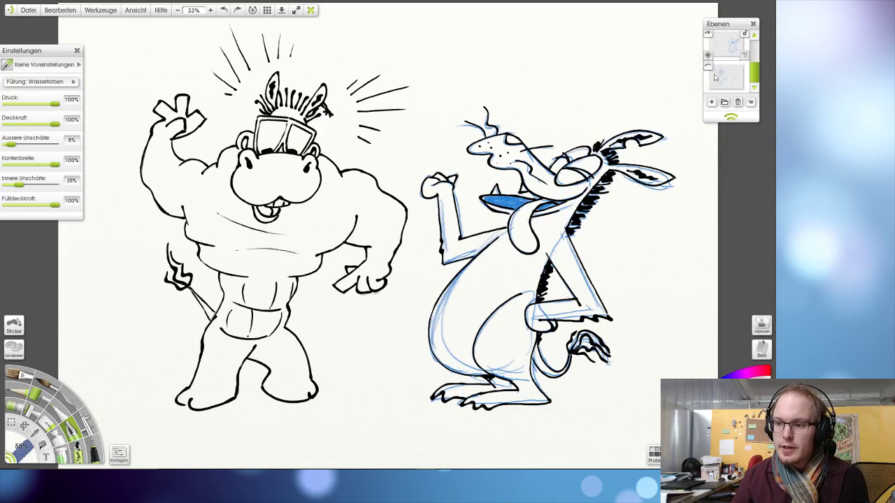
pyautogui.click(708, 53)
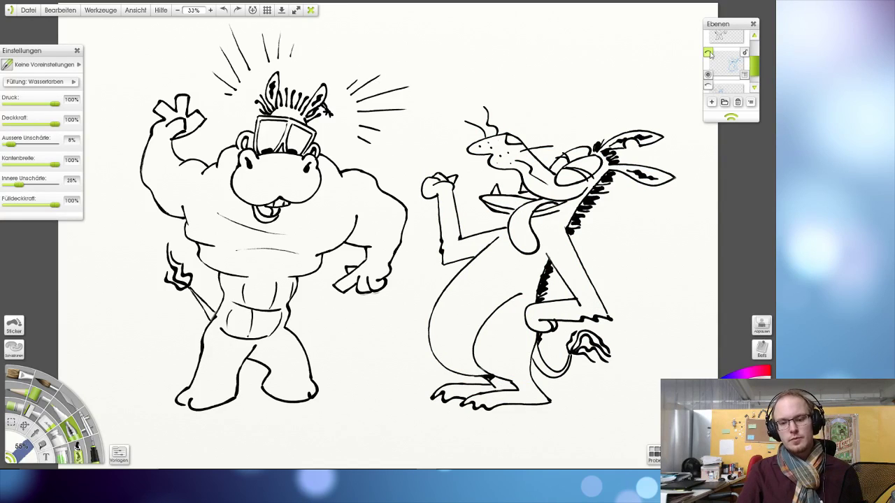
pyautogui.click(708, 54)
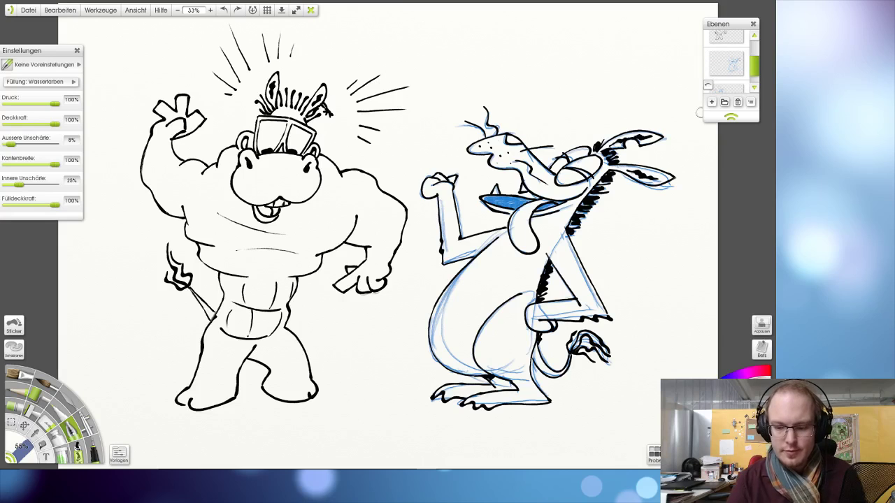
# - Ink hatched black patches on the slim character's thigh and on the upper part of the bent arm
pyautogui.moveTo(488, 322)
pyautogui.mouseDown()
pyautogui.moveTo(506, 315)
pyautogui.moveTo(487, 322)
pyautogui.moveTo(498, 320)
pyautogui.mouseUp()
pyautogui.hotkey('ctrl', 'z')
pyautogui.hotkey('ctrl', 'z')
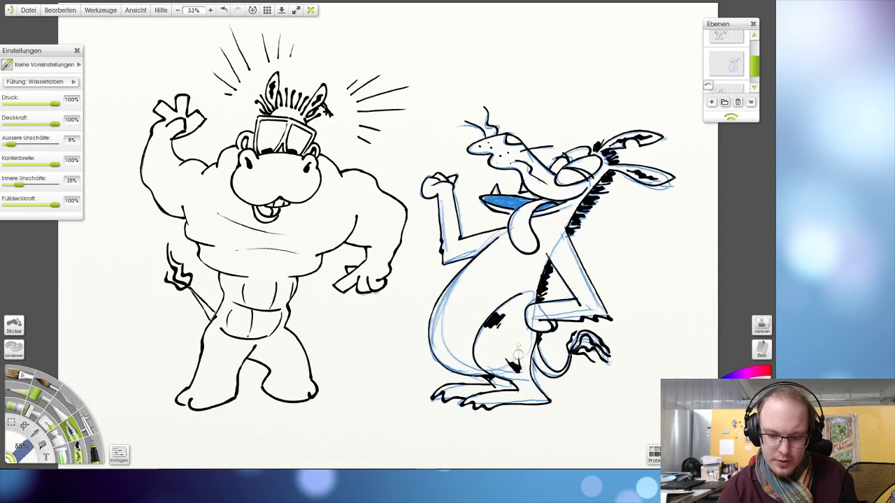
pyautogui.hotkey('ctrl', 'z')
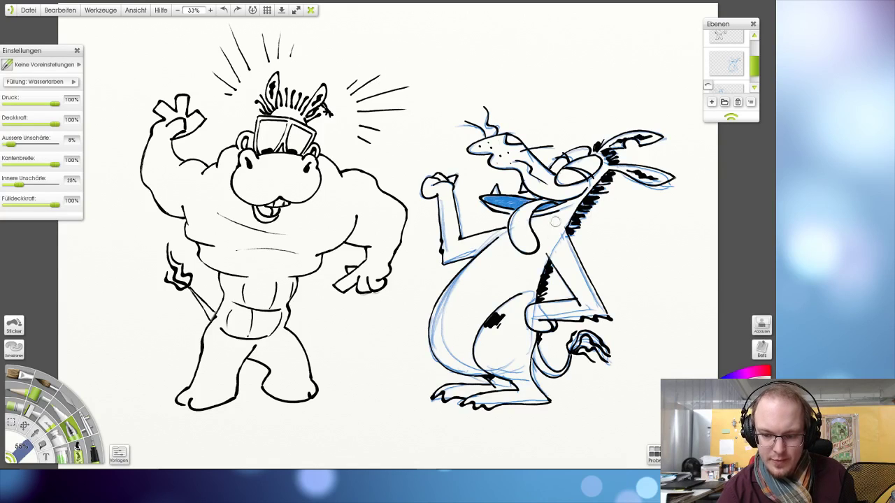
pyautogui.moveTo(569, 260)
pyautogui.mouseDown()
pyautogui.moveTo(574, 272)
pyautogui.moveTo(574, 255)
pyautogui.moveTo(580, 274)
pyautogui.moveTo(576, 252)
pyautogui.mouseUp()
pyautogui.hotkey('ctrl', 'z')
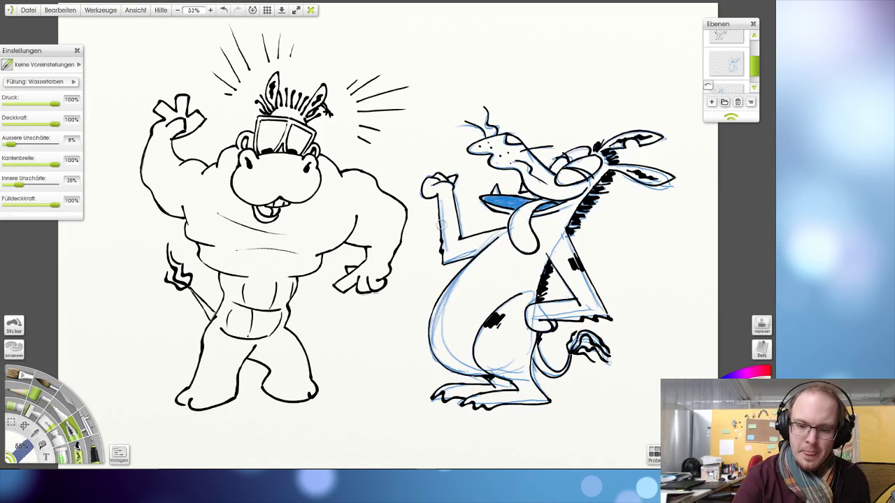
# - Ink hatched black patches on the raised forearm and at the upper chest of the slim character
pyautogui.moveTo(441, 223); pyautogui.dragTo(444, 230)
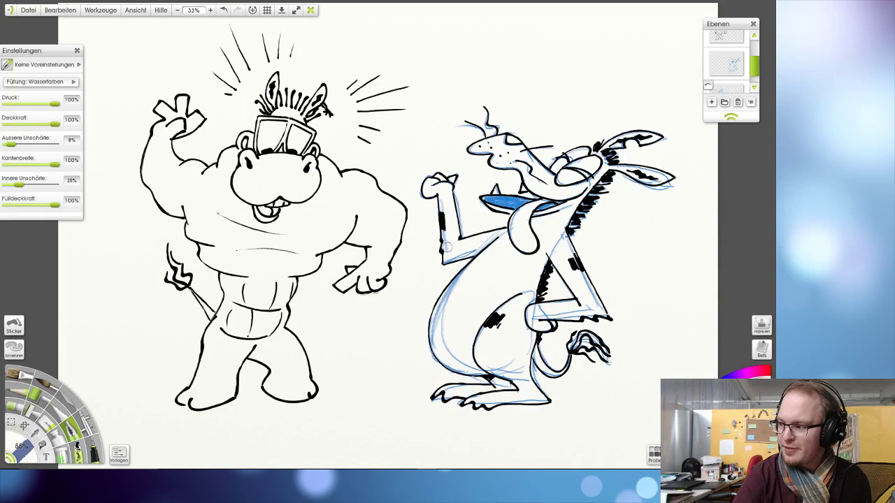
pyautogui.hotkey('ctrl', 'z')
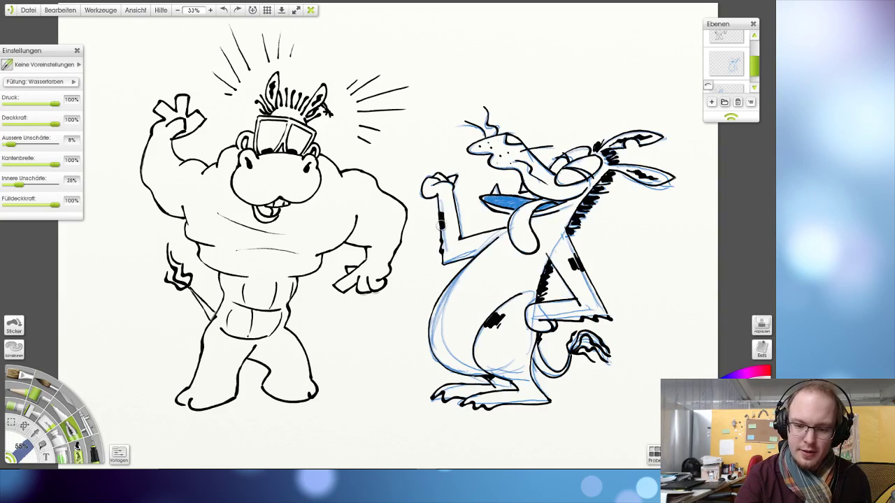
pyautogui.moveTo(442, 217); pyautogui.dragTo(446, 232)
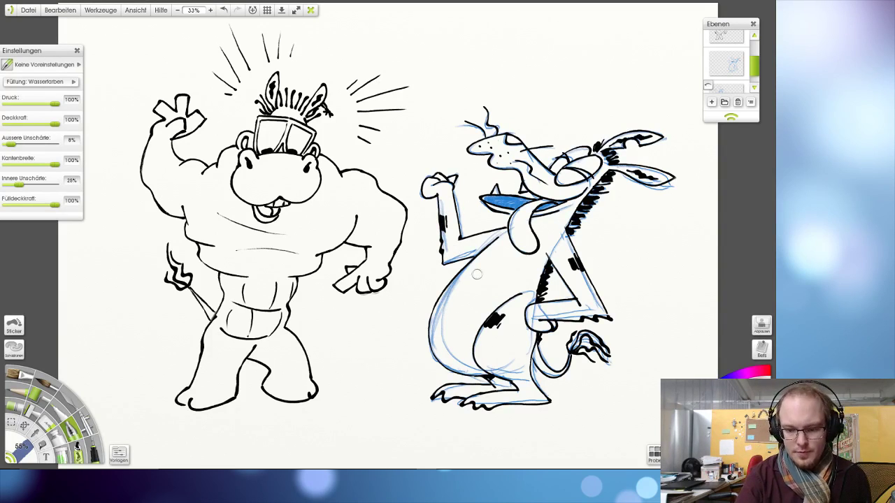
pyautogui.moveTo(468, 274); pyautogui.dragTo(488, 255)
pyautogui.hotkey('ctrl', 'z')
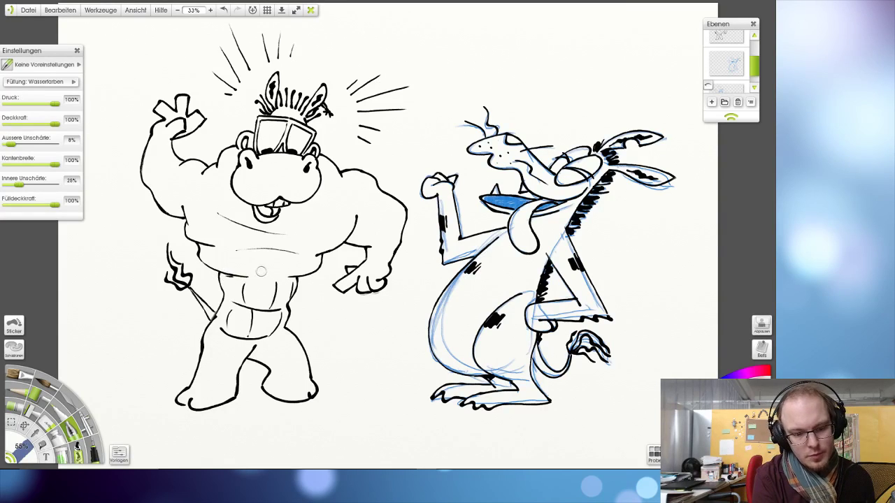
# - Switch to the hippo's line-art layer and rework the ink line across its waist
pyautogui.click(724, 39)
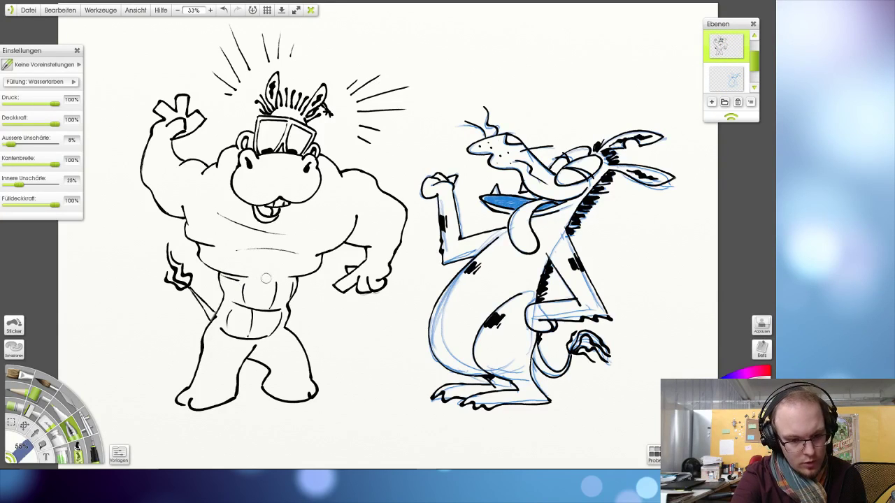
pyautogui.moveTo(219, 274)
pyautogui.mouseDown()
pyautogui.moveTo(330, 239)
pyautogui.moveTo(340, 255)
pyautogui.moveTo(251, 261)
pyautogui.moveTo(219, 275)
pyautogui.moveTo(250, 276)
pyautogui.moveTo(307, 255)
pyautogui.moveTo(298, 279)
pyautogui.mouseUp()
pyautogui.hotkey('ctrl', 'z')
pyautogui.hotkey('ctrl', 'z')
pyautogui.hotkey('ctrl', 'z')
pyautogui.hotkey('ctrl', 'z')
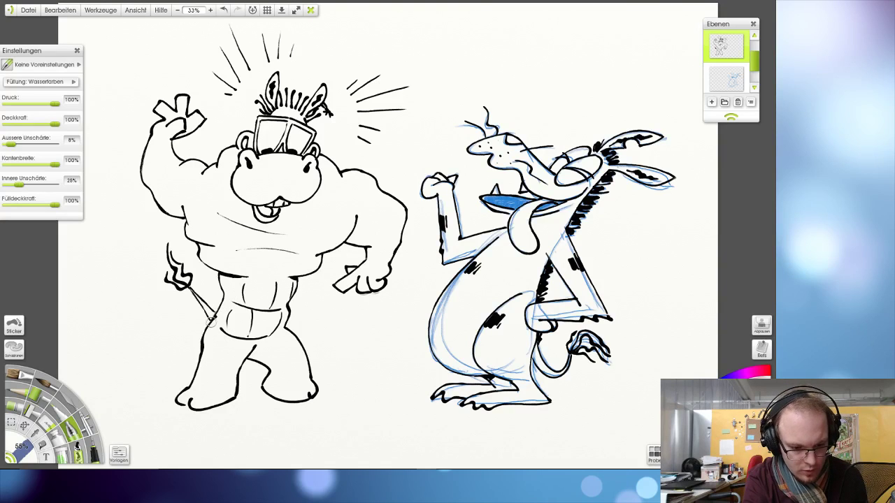
# - Touch up the ink lines on the hippo's hip and thicken the horizontal crease across its abdominal muscles
pyautogui.moveTo(212, 320); pyautogui.dragTo(224, 305)
pyautogui.hotkey('ctrl', 'z')
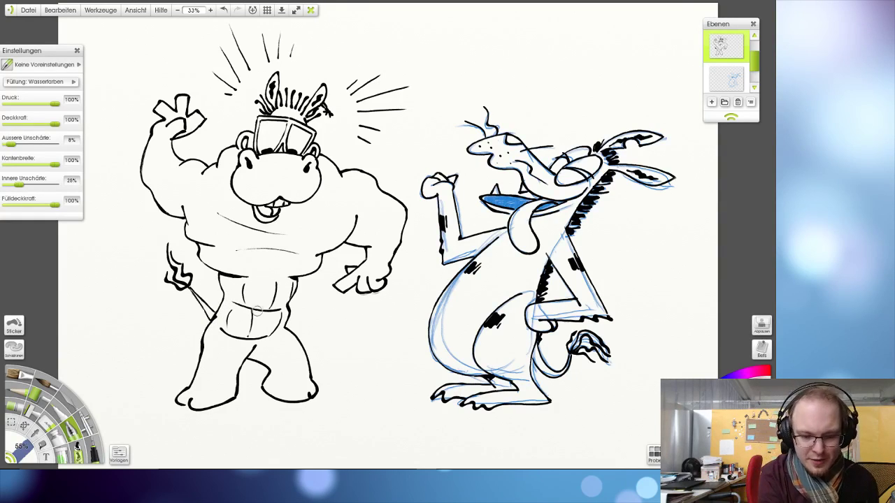
pyautogui.hotkey('ctrl', 'z')
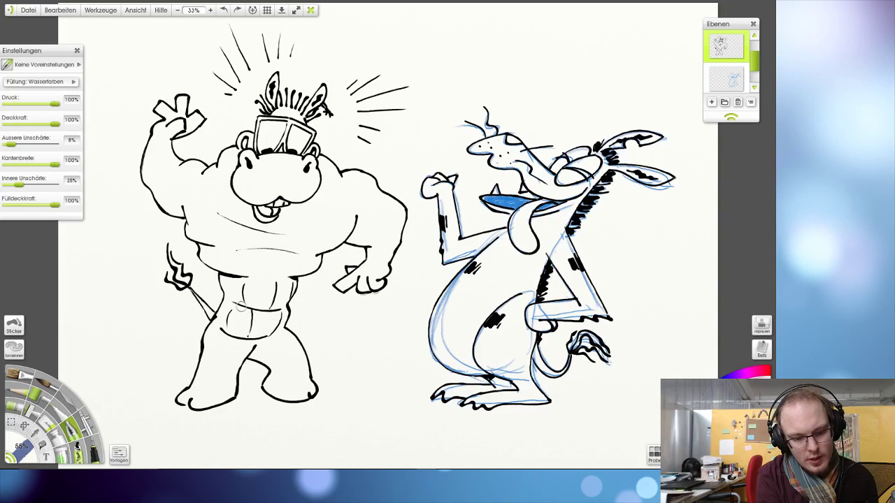
pyautogui.moveTo(243, 306)
pyautogui.mouseDown()
pyautogui.moveTo(293, 302)
pyautogui.moveTo(272, 312)
pyautogui.mouseUp()
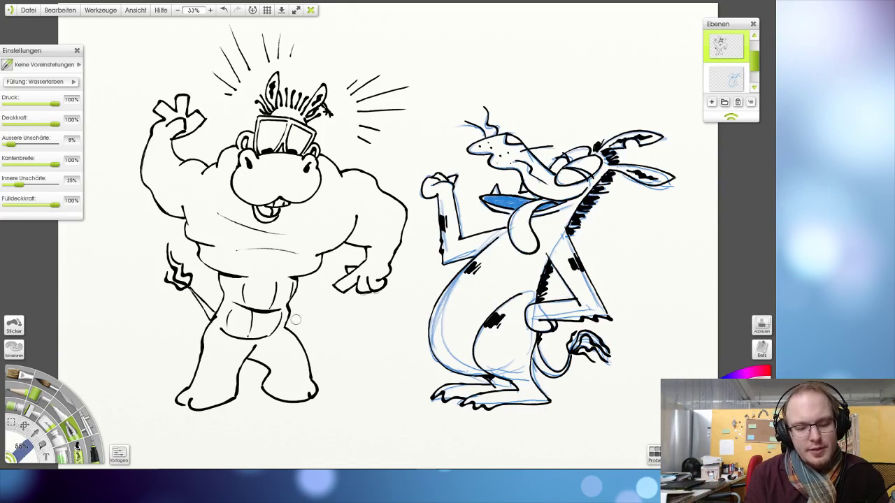
pyautogui.moveTo(230, 278)
pyautogui.mouseDown()
pyautogui.moveTo(256, 277)
pyautogui.moveTo(214, 277)
pyautogui.mouseUp()
pyautogui.hotkey('ctrl', 'z')
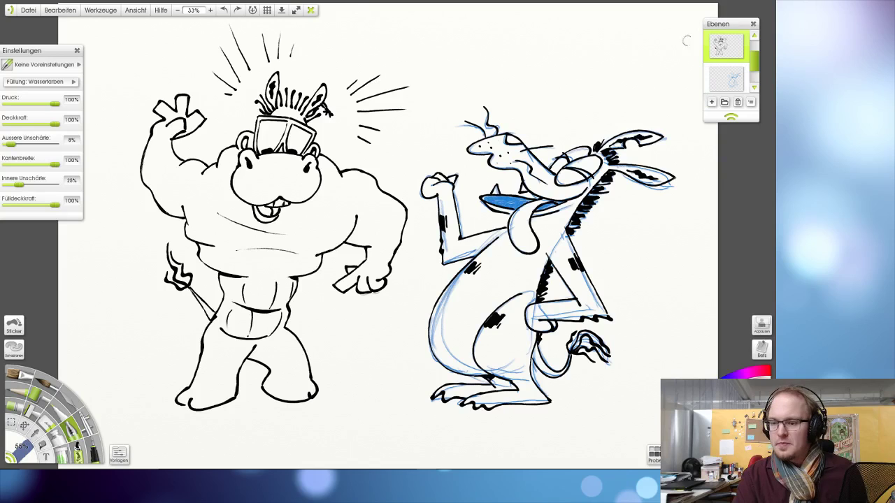
# - Toggle the hippo's sketch layer and hide the slim character's blue sketch layer
pyautogui.scroll(-1, 734, 60)
pyautogui.scroll(-2, 733, 62)
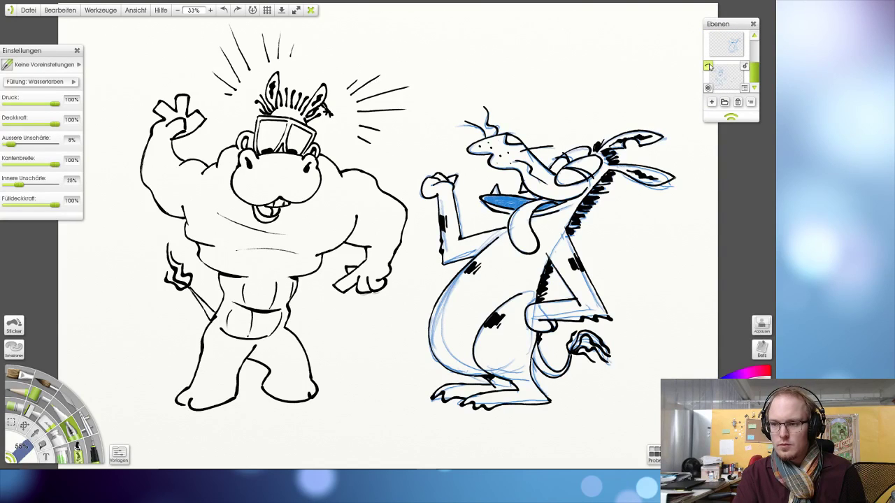
pyautogui.click(708, 67)
pyautogui.click(708, 67)
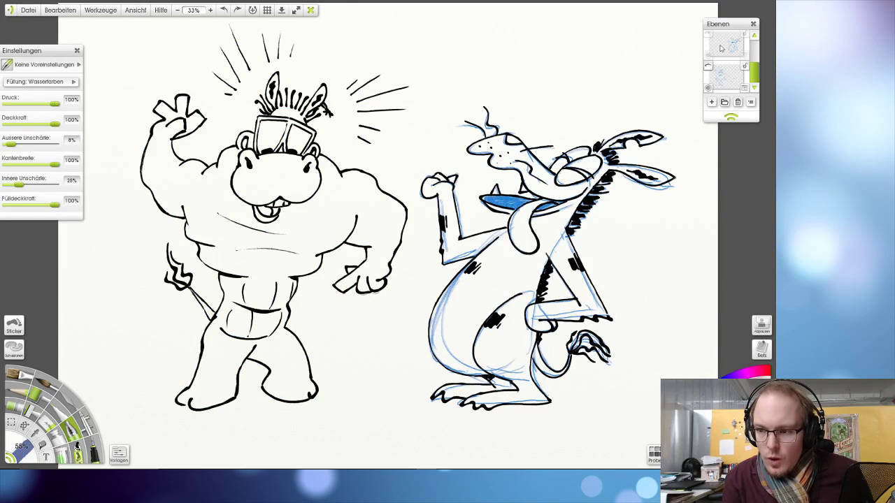
pyautogui.scroll(2, 712, 58)
pyautogui.click(708, 63)
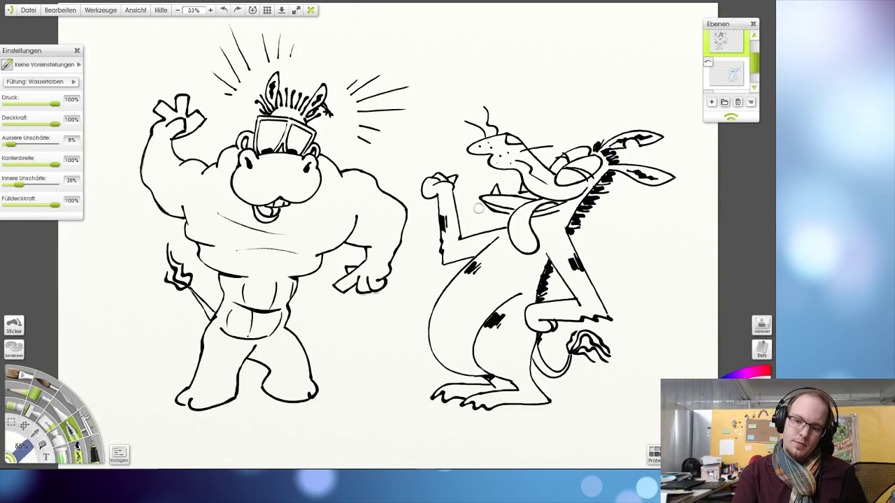
# - Switch to the slim character's line-art layer and try some ink strokes around its ear and mouth
pyautogui.scroll(2, 722, 57)
pyautogui.click(722, 46)
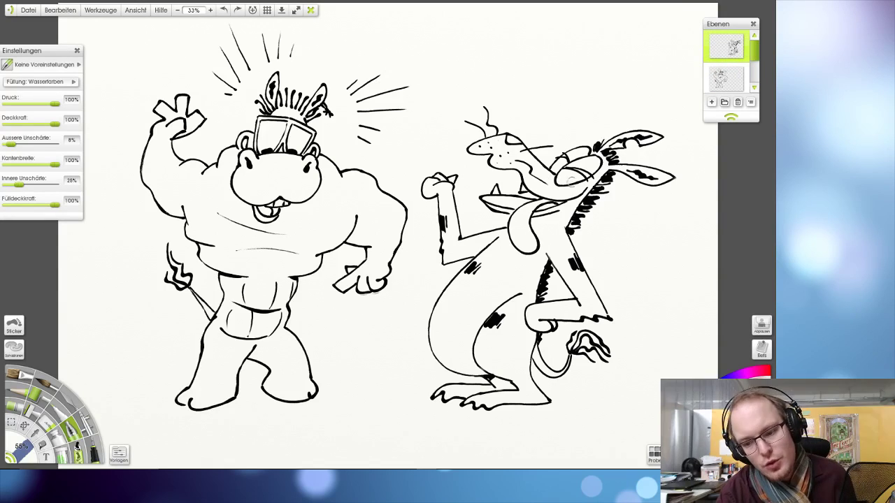
pyautogui.moveTo(634, 139); pyautogui.dragTo(623, 149)
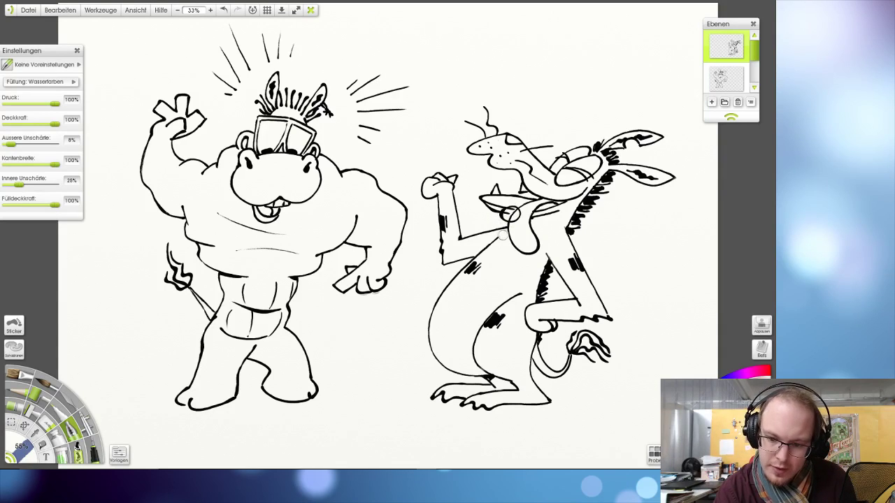
pyautogui.hotkey('ctrl', 'z')
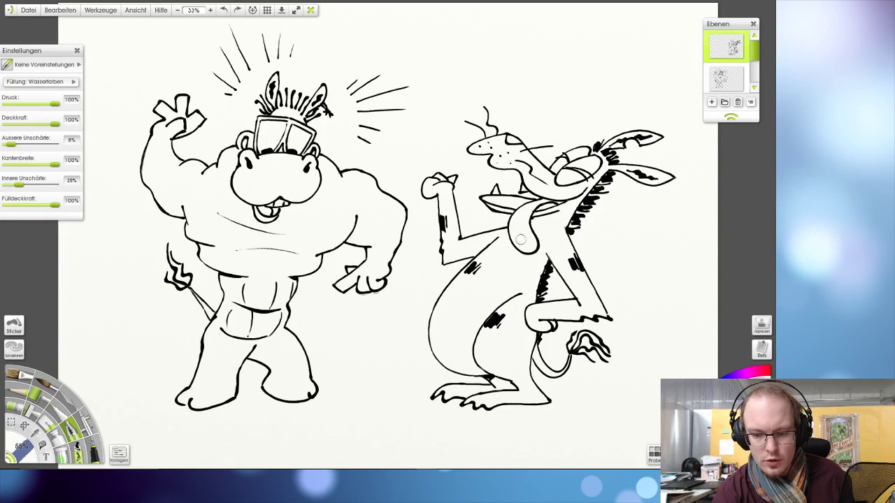
# - Try to ink a crease along the slim character's hanging tongue
pyautogui.moveTo(523, 224); pyautogui.dragTo(535, 205)
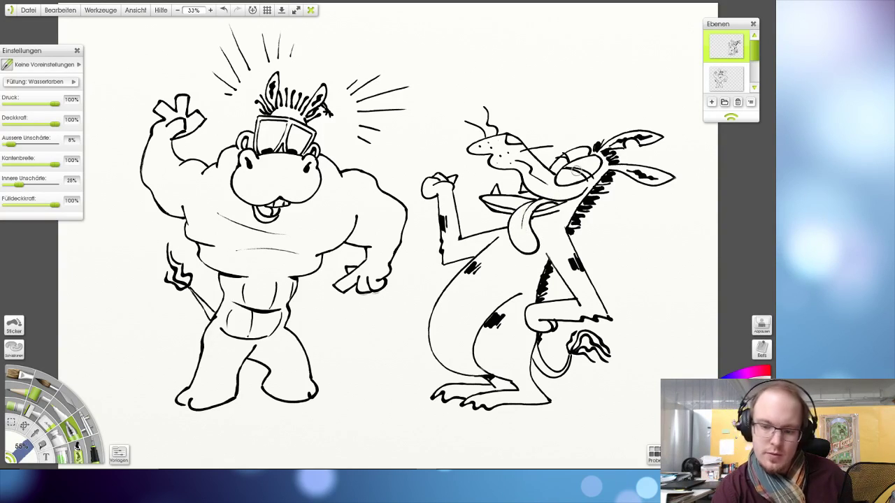
pyautogui.hotkey('ctrl', 'z')
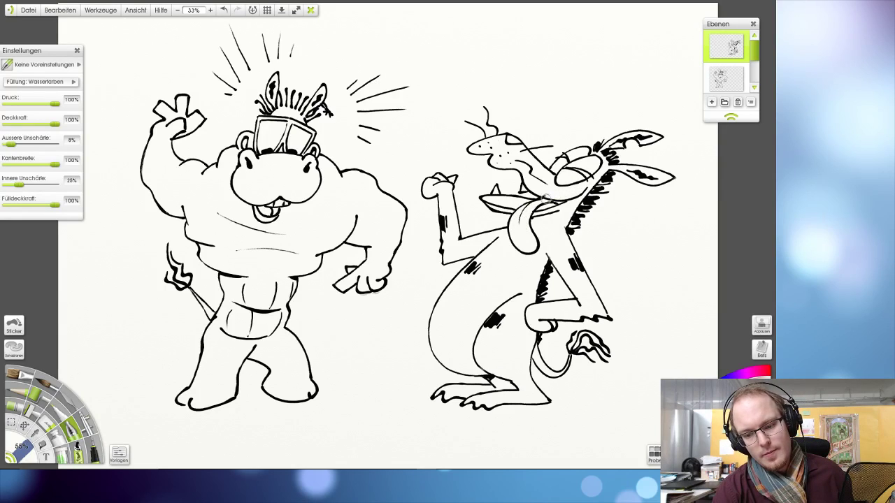
pyautogui.hotkey('ctrl', 'z')
pyautogui.hotkey('ctrl', 'z')
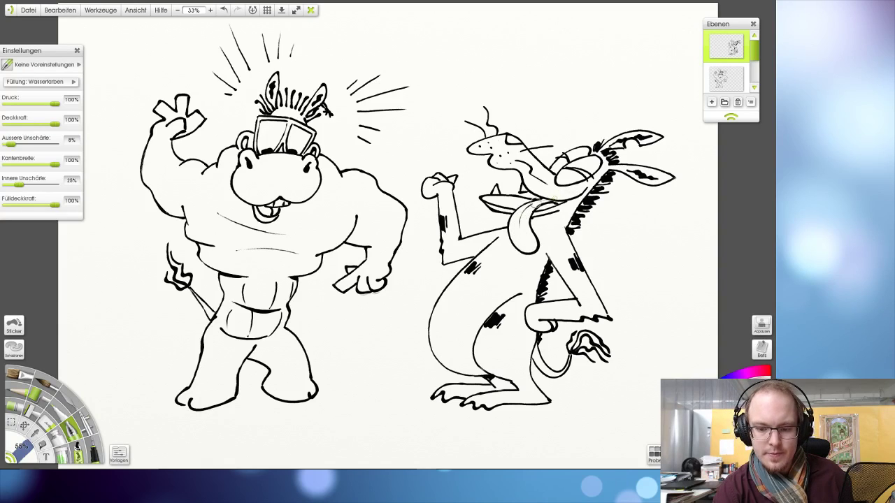
pyautogui.hotkey('ctrl', 'z')
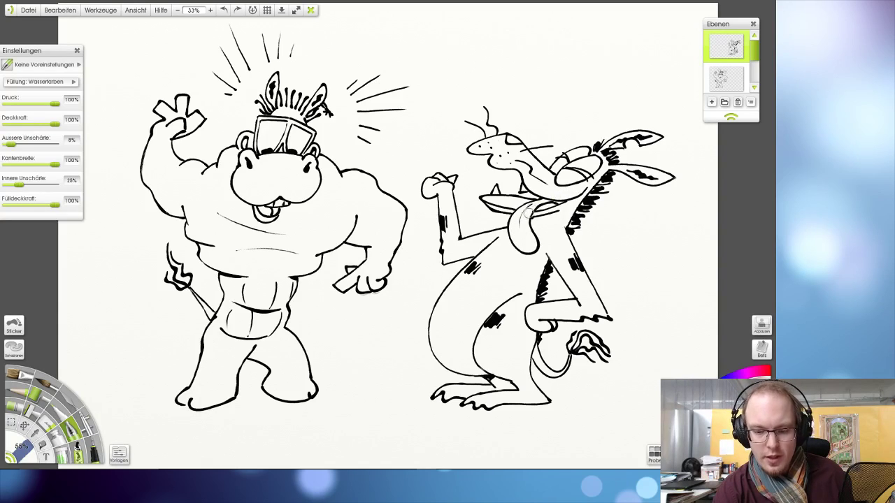
pyautogui.moveTo(525, 209); pyautogui.dragTo(570, 187)
pyautogui.hotkey('ctrl', 'z')
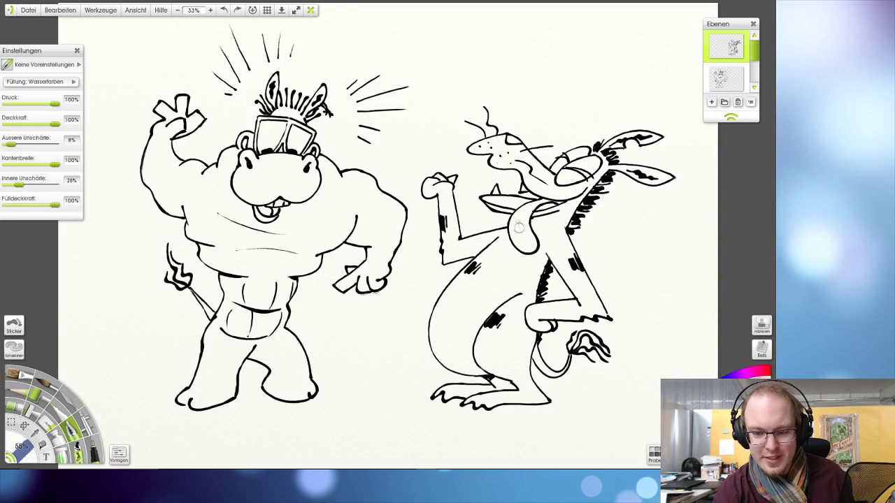
pyautogui.hotkey('ctrl', 'z')
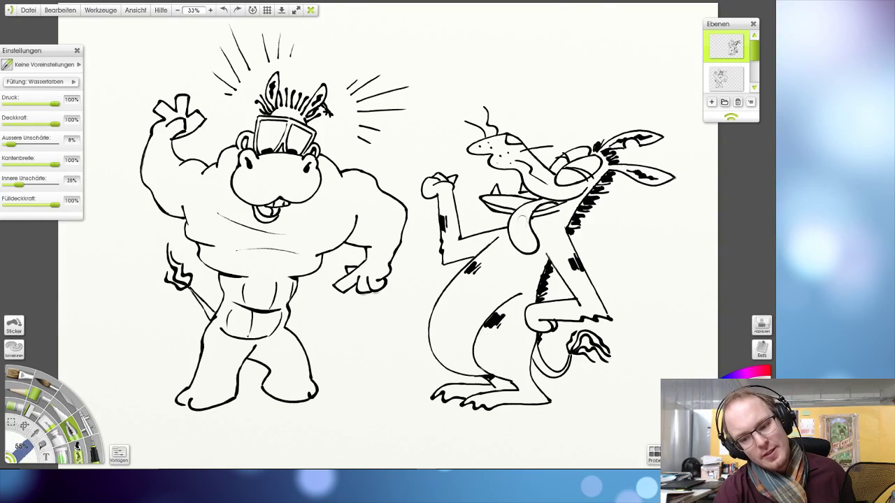
# - Ink a curved centre line along the slim character's tongue, from the lower part up to the mouth
pyautogui.moveTo(533, 203); pyautogui.dragTo(553, 194)
pyautogui.hotkey('ctrl', 'z')
pyautogui.moveTo(520, 237)
pyautogui.mouseDown()
pyautogui.moveTo(521, 216)
pyautogui.moveTo(549, 200)
pyautogui.mouseUp()
pyautogui.hotkey('ctrl', 'z')
pyautogui.moveTo(520, 237)
pyautogui.mouseDown()
pyautogui.moveTo(523, 211)
pyautogui.moveTo(557, 193)
pyautogui.mouseUp()
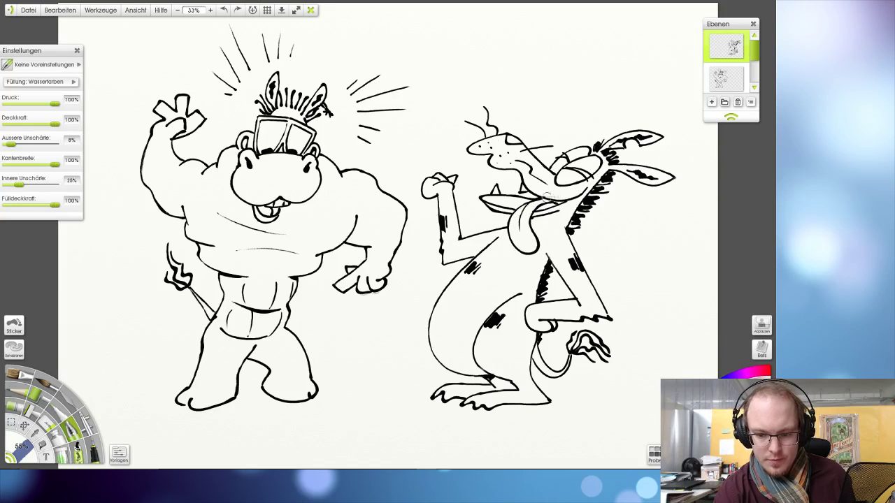
pyautogui.hotkey('ctrl', 'z')
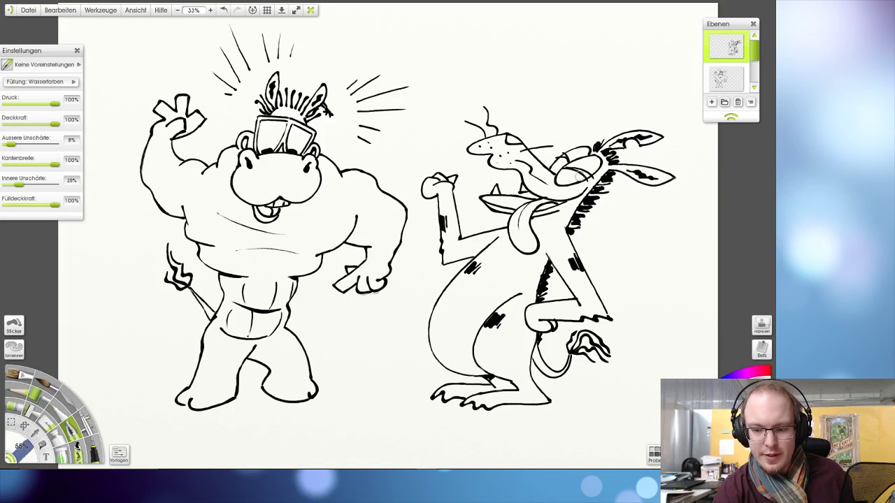
pyautogui.moveTo(520, 238)
pyautogui.mouseDown()
pyautogui.moveTo(524, 210)
pyautogui.moveTo(553, 197)
pyautogui.mouseUp()
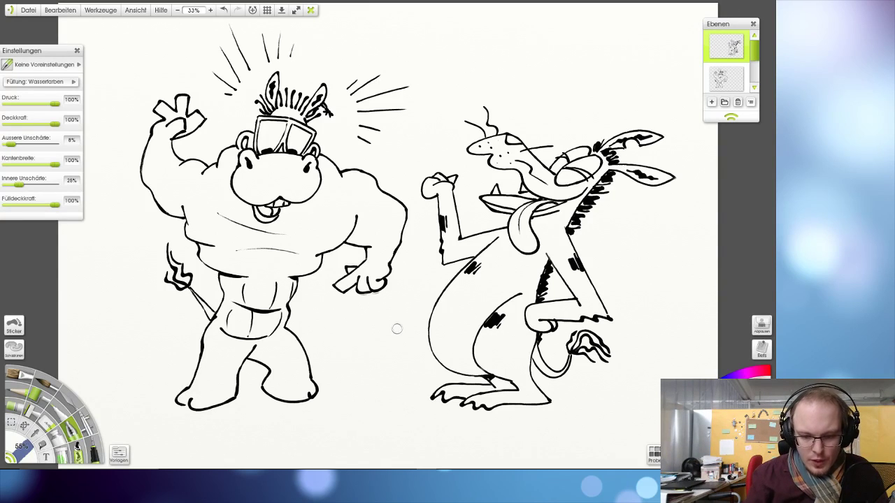
# - Switch to the Eraser with 9% softness and make the hippo's line-art layer active
pyautogui.moveTo(360, 292)
pyautogui.mouseDown()
pyautogui.moveTo(368, 299)
pyautogui.moveTo(356, 285)
pyautogui.moveTo(391, 294)
pyautogui.moveTo(364, 311)
pyautogui.mouseUp()
pyautogui.hotkey('ctrl', 'z')
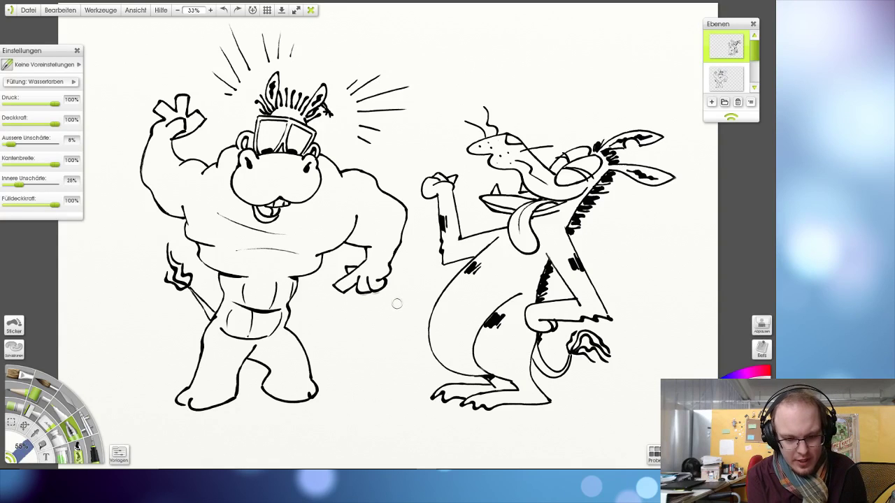
pyautogui.click(47, 420)
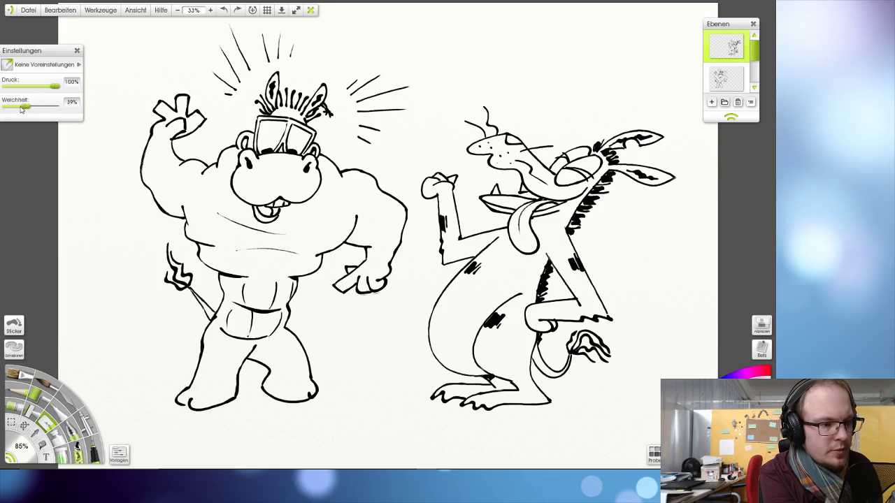
pyautogui.moveTo(18, 110); pyautogui.dragTo(10, 110)
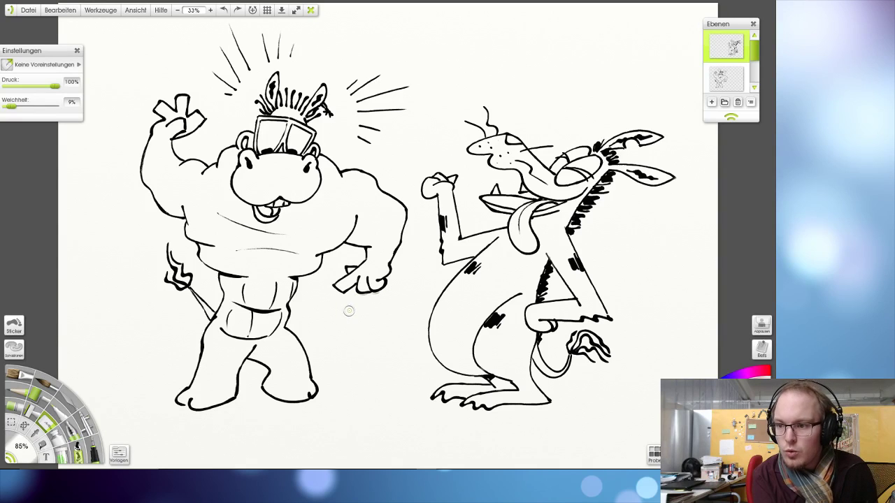
pyautogui.click(725, 77)
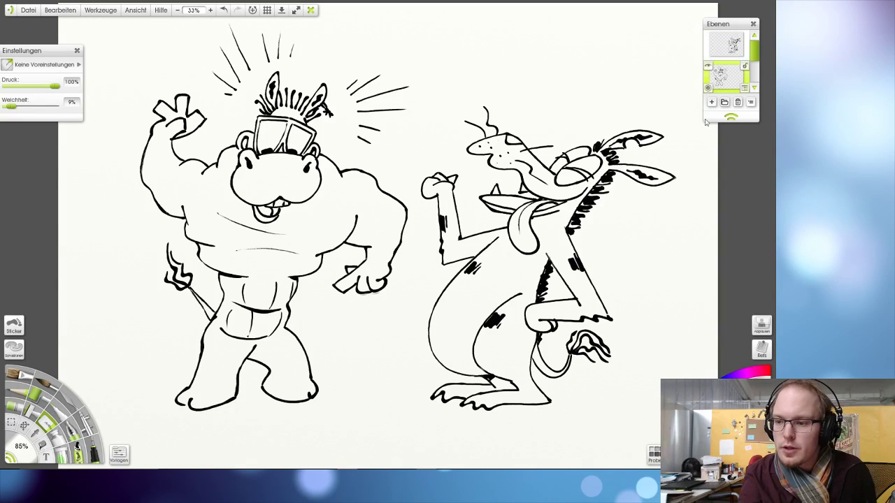
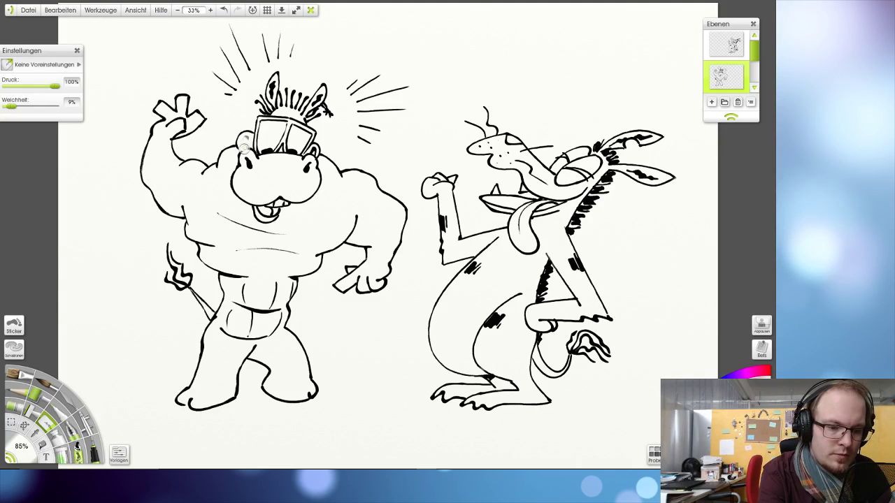
# - Fill the insides of the hippo's small ears and its open mouth with black ink, keeping the tongue white
pyautogui.hotkey('ctrl', 'z')
pyautogui.click(69, 425)
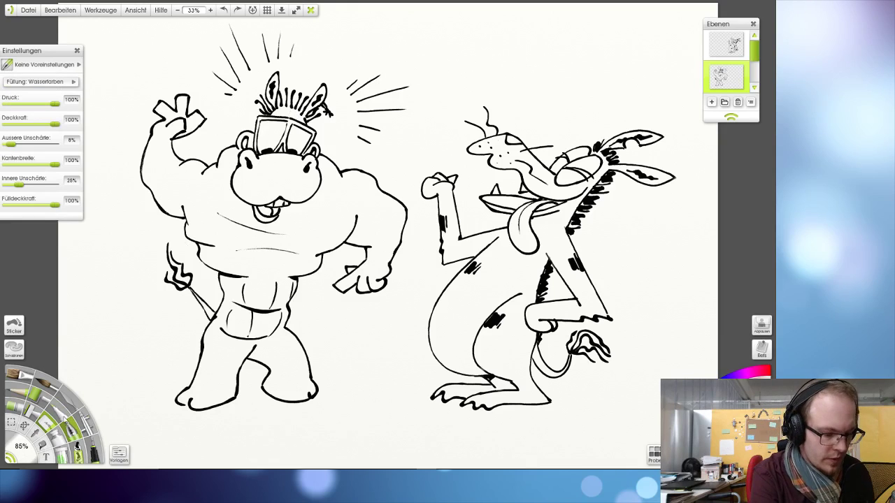
pyautogui.moveTo(245, 140); pyautogui.dragTo(248, 137)
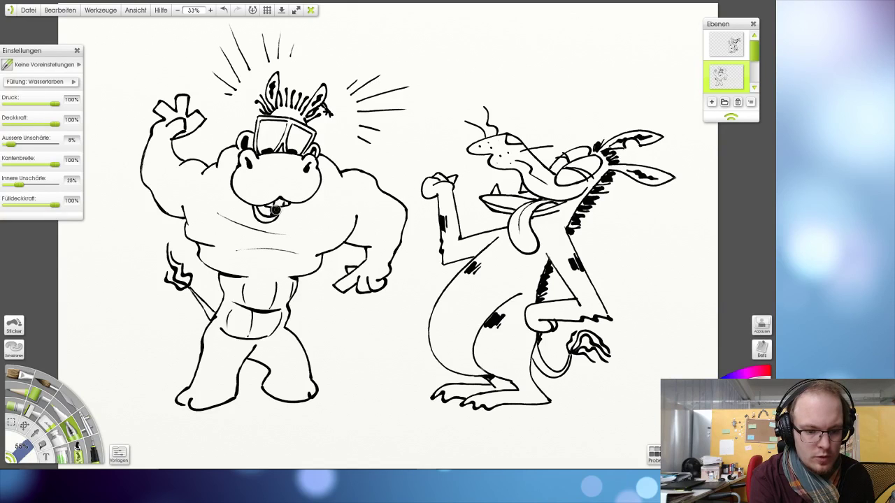
pyautogui.hotkey('ctrl', 'z')
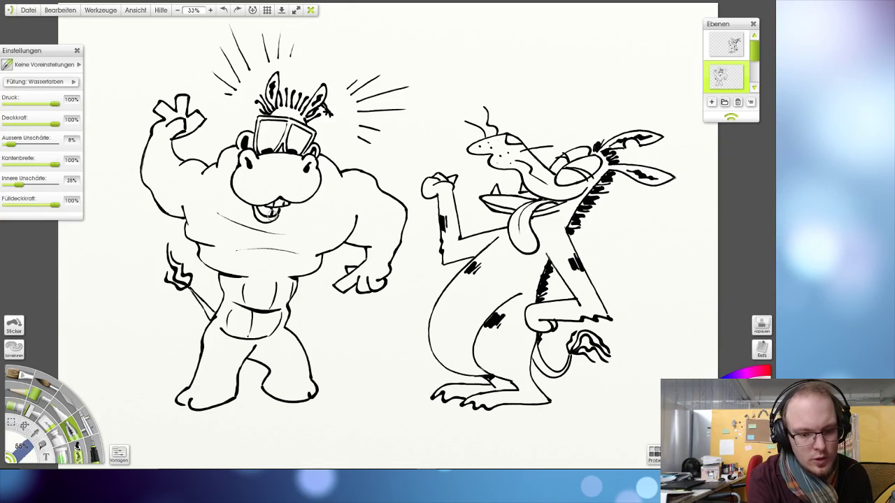
pyautogui.moveTo(271, 214); pyautogui.dragTo(278, 212)
pyautogui.hotkey('ctrl', 'z')
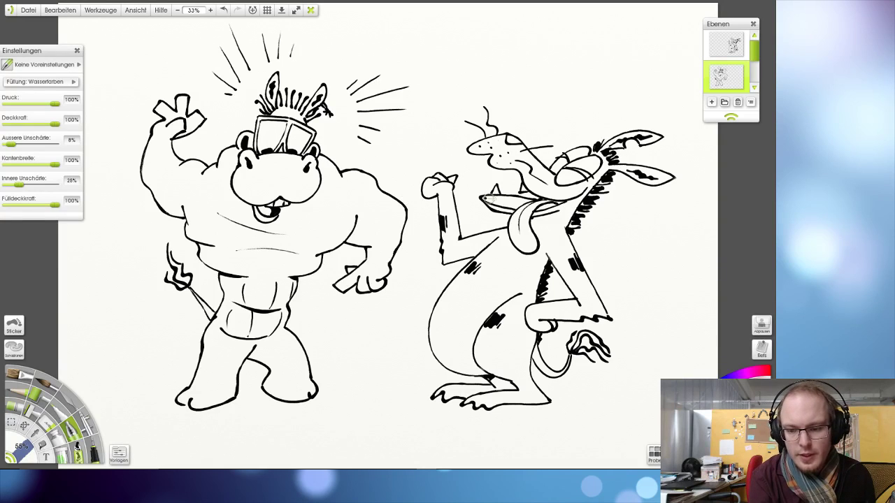
# - Try to fill the slim character's open mouth with black and erase the excess around the tongue
pyautogui.moveTo(488, 198)
pyautogui.mouseDown()
pyautogui.moveTo(522, 200)
pyautogui.moveTo(488, 200)
pyautogui.moveTo(517, 208)
pyautogui.moveTo(531, 200)
pyautogui.moveTo(498, 201)
pyautogui.moveTo(529, 198)
pyautogui.moveTo(516, 198)
pyautogui.mouseUp()
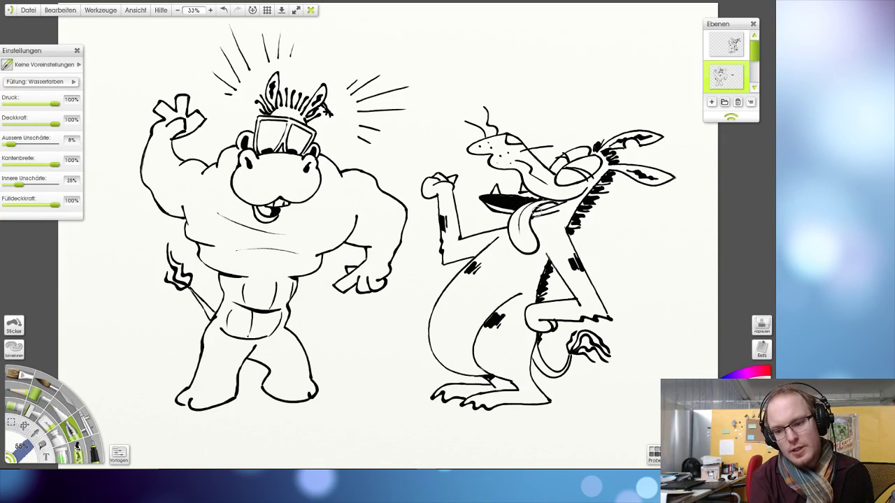
pyautogui.press('e')
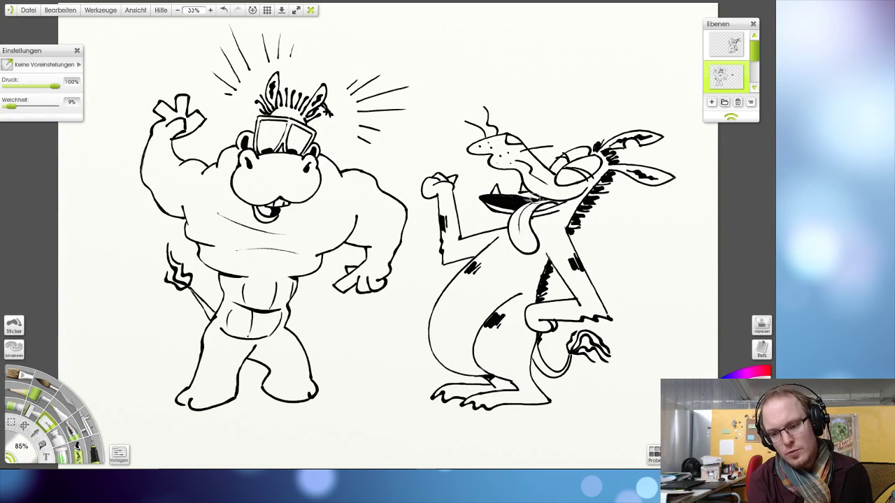
pyautogui.hotkey('ctrl', 'z')
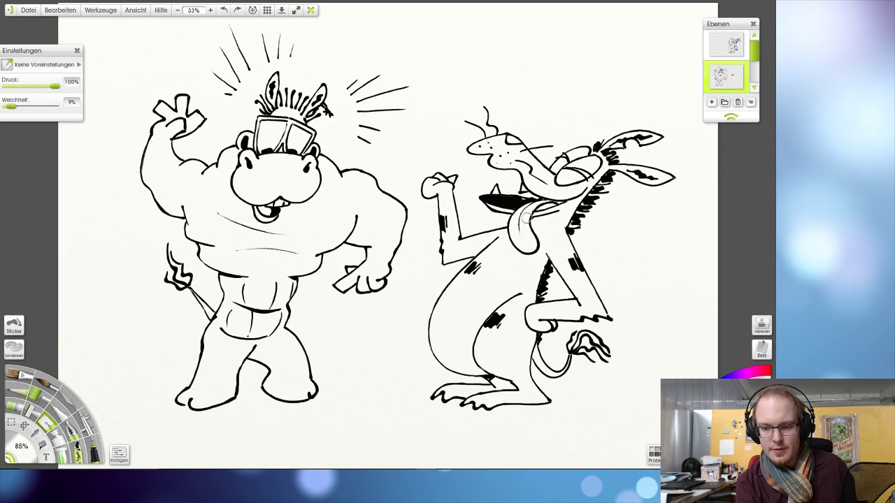
pyautogui.moveTo(512, 225); pyautogui.dragTo(526, 210)
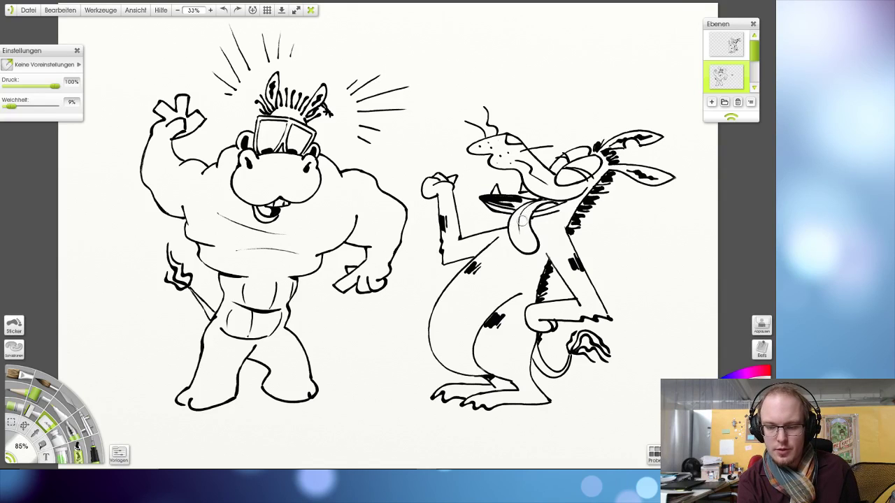
pyautogui.hotkey('ctrl', 'z')
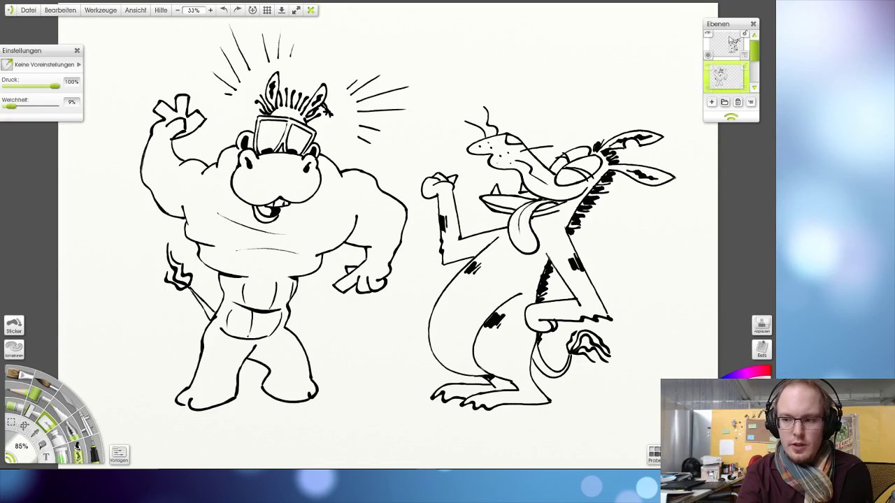
# - Fill the slim character's open mouth with solid black ink on its line-art layer, leaving the tongue and teeth white
pyautogui.click(726, 46)
pyautogui.moveTo(484, 198); pyautogui.dragTo(521, 201)
pyautogui.hotkey('ctrl', 'z')
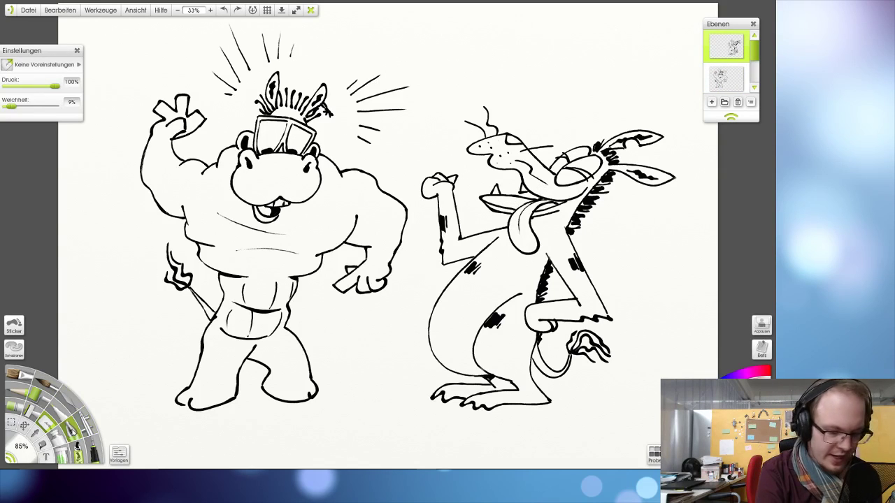
pyautogui.click(71, 425)
pyautogui.moveTo(482, 199); pyautogui.dragTo(538, 199)
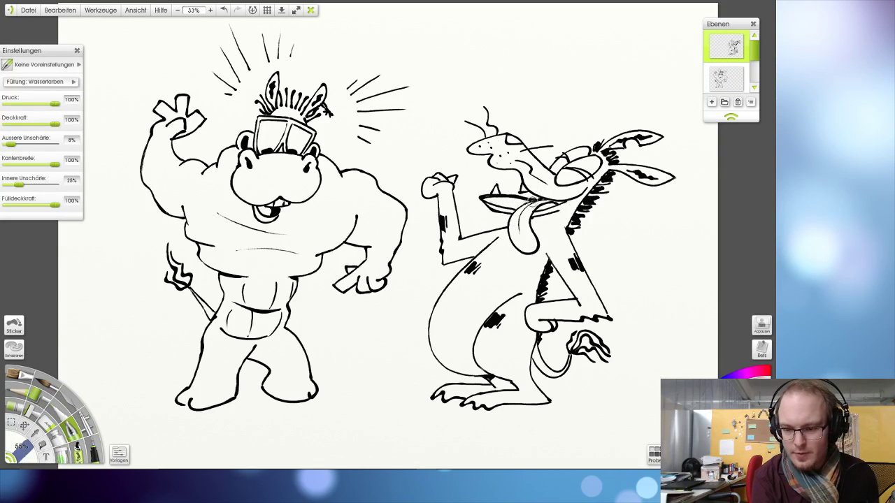
pyautogui.moveTo(480, 199); pyautogui.dragTo(558, 206)
pyautogui.hotkey('ctrl', 'z')
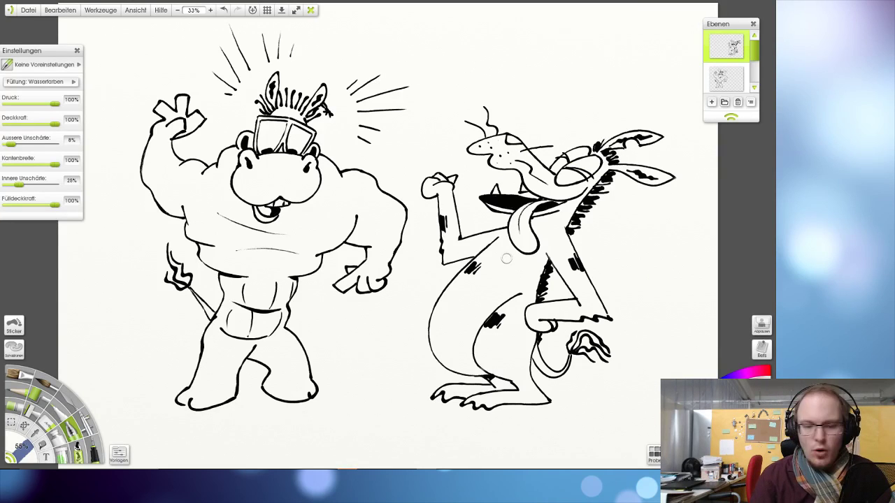
# - Try to ink a short detail line at the wrist of the hippo's raised arm
pyautogui.scroll(-1, 290, 109)
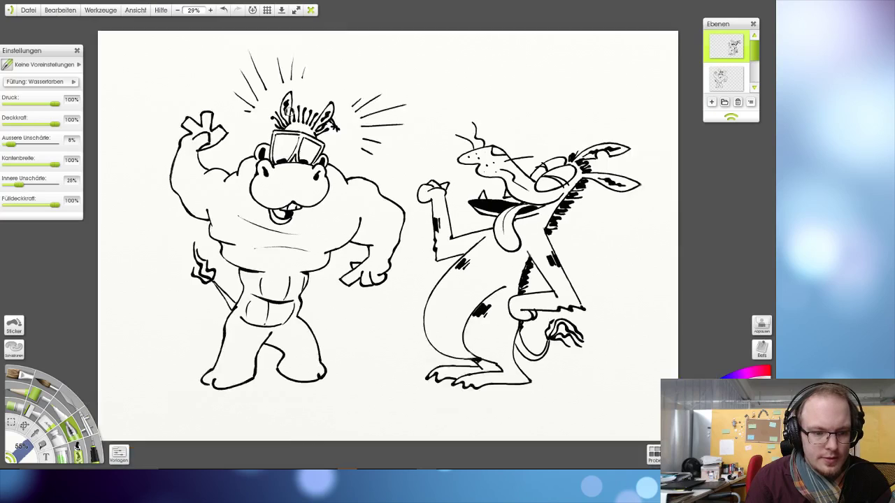
pyautogui.scroll(-1, 290, 109)
pyautogui.scroll(1, 289, 110)
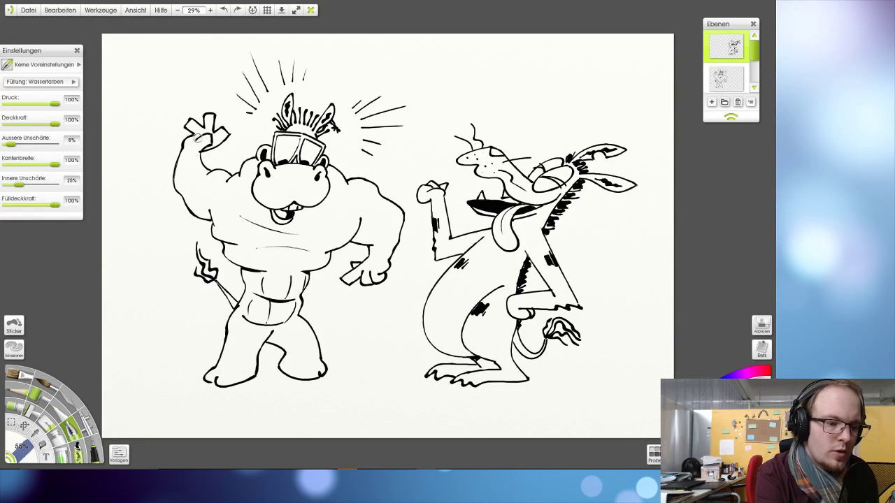
pyautogui.moveTo(193, 140); pyautogui.dragTo(191, 148)
pyautogui.hotkey('ctrl', 'z')
pyautogui.hotkey('ctrl', 'z')
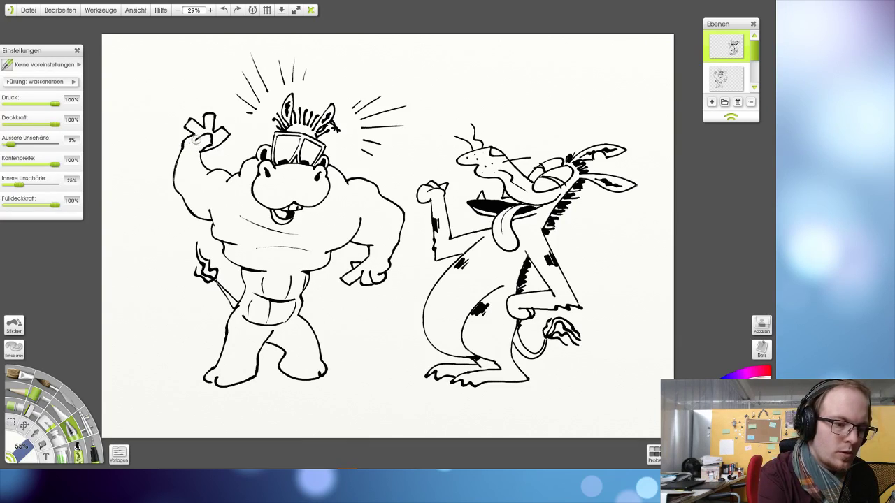
pyautogui.hotkey('ctrl', 'z')
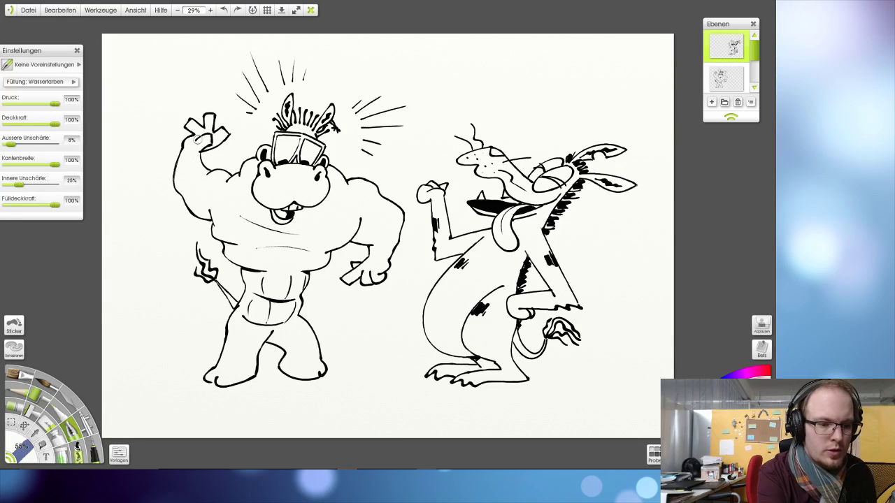
pyautogui.moveTo(195, 139); pyautogui.dragTo(190, 149)
pyautogui.hotkey('ctrl', 'z')
pyautogui.hotkey('ctrl', 'z')
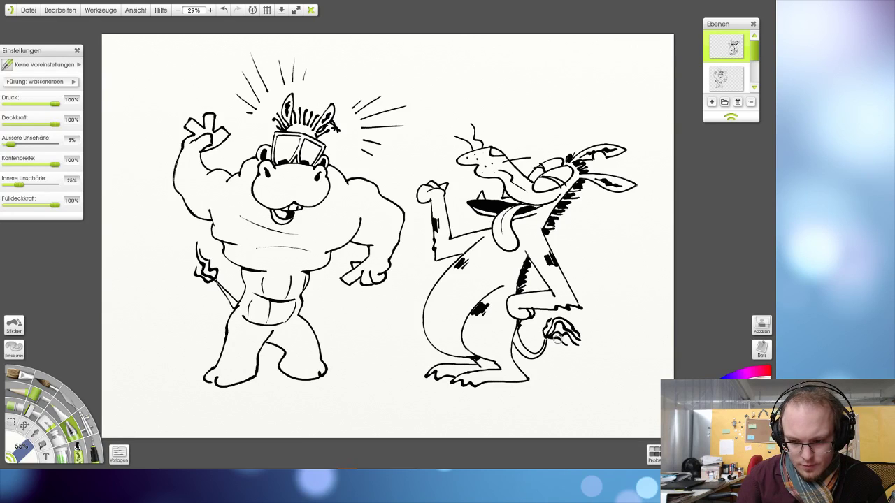
# - Ink over the dark spot on the slim character's thigh to make it denser
pyautogui.scroll(-3, 487, 319)
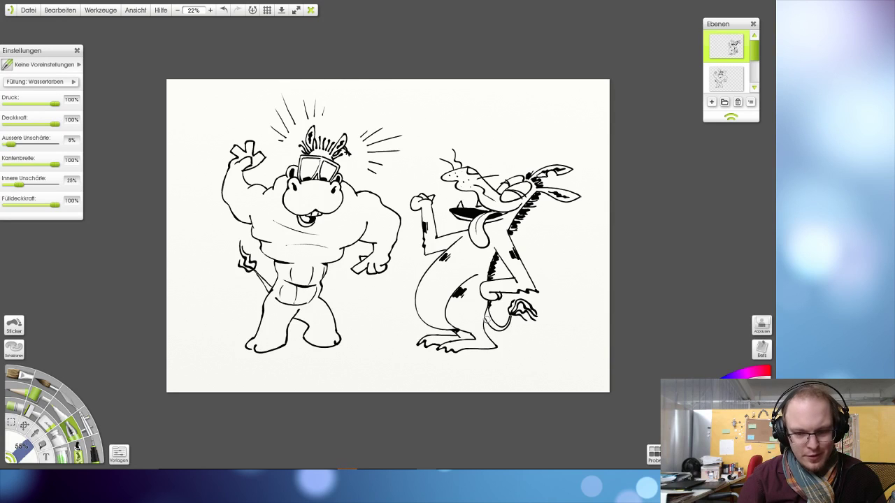
pyautogui.scroll(3, 487, 319)
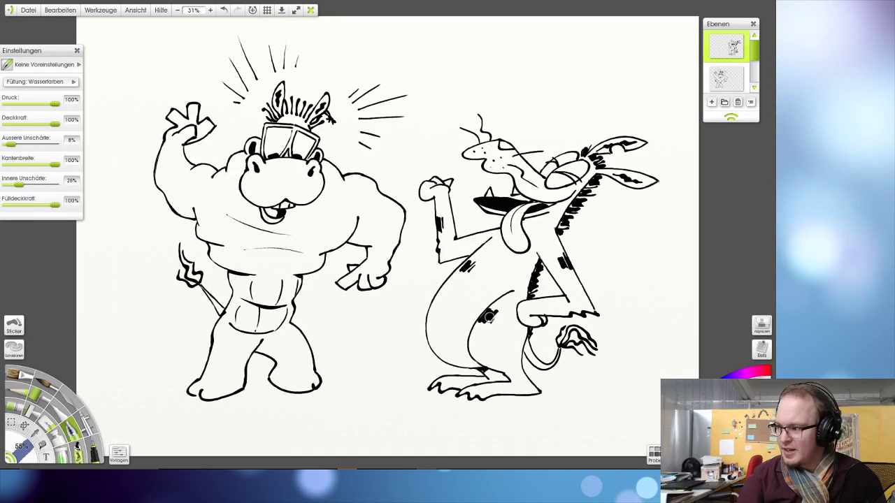
pyautogui.moveTo(488, 318); pyautogui.dragTo(469, 325)
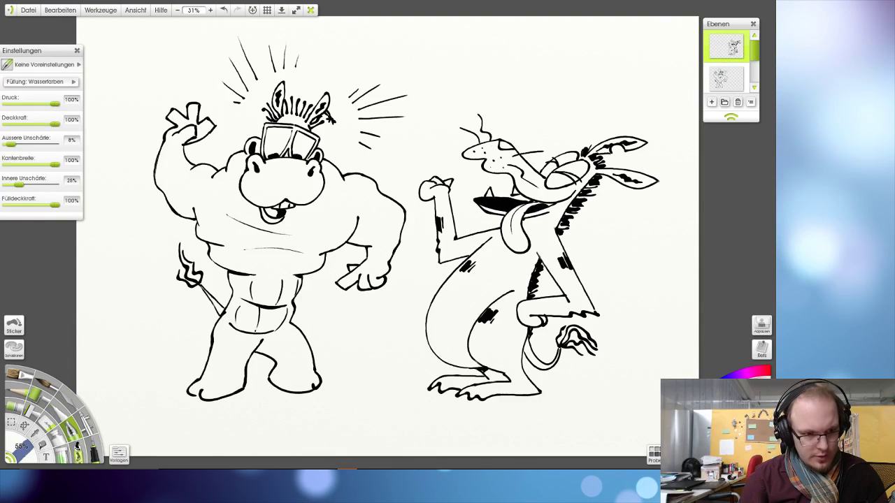
# - Open the Notepad editor with an empty note, shrink its window and place it over the lower part of the drawing
pyautogui.press('super')
pyautogui.press('super')
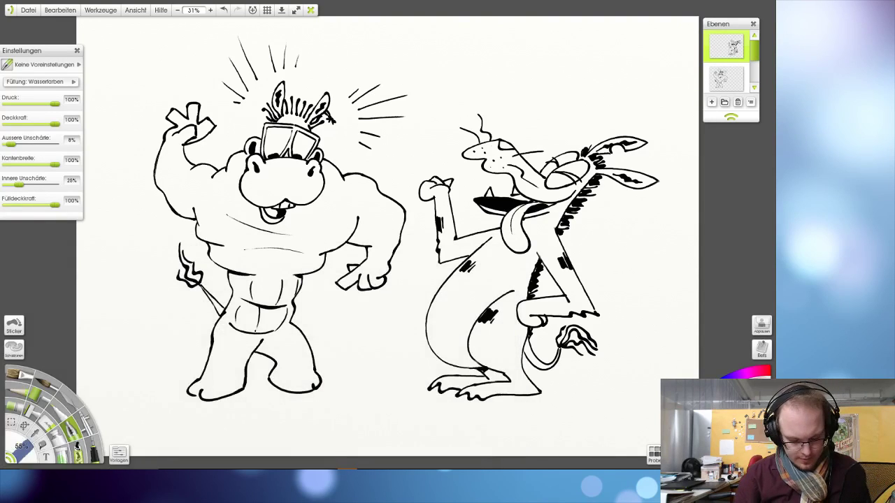
pyautogui.press('super')
pyautogui.write('notepad')
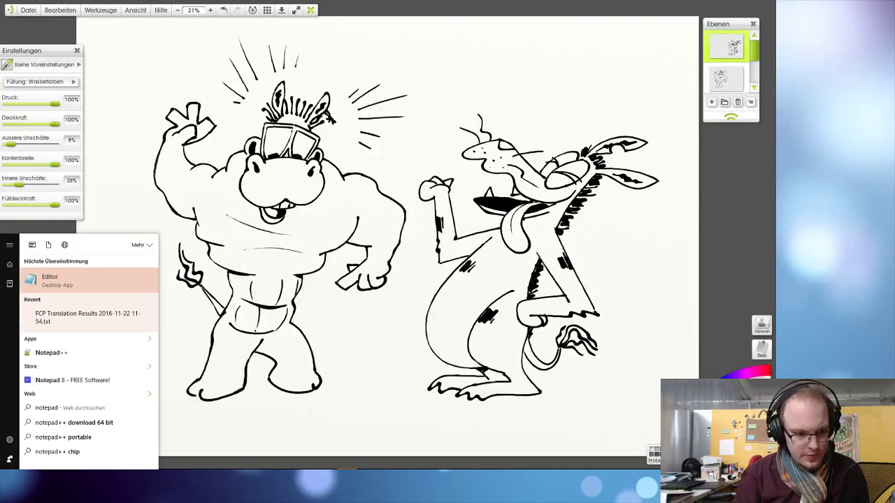
pyautogui.click(56, 281)
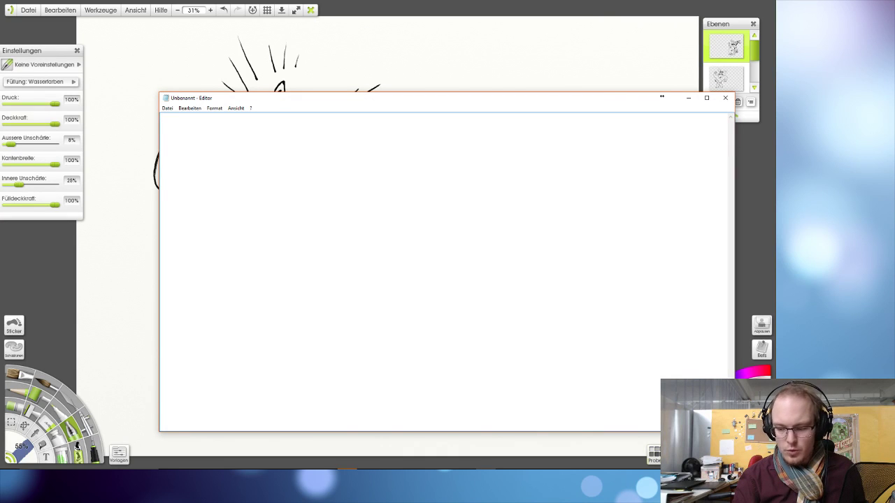
pyautogui.moveTo(730, 432); pyautogui.dragTo(546, 193)
pyautogui.moveTo(401, 103); pyautogui.dragTo(548, 306)
# - Write a two-line note reading "SHORT BREAK" and "I am right back"
pyautogui.write('SHOR')
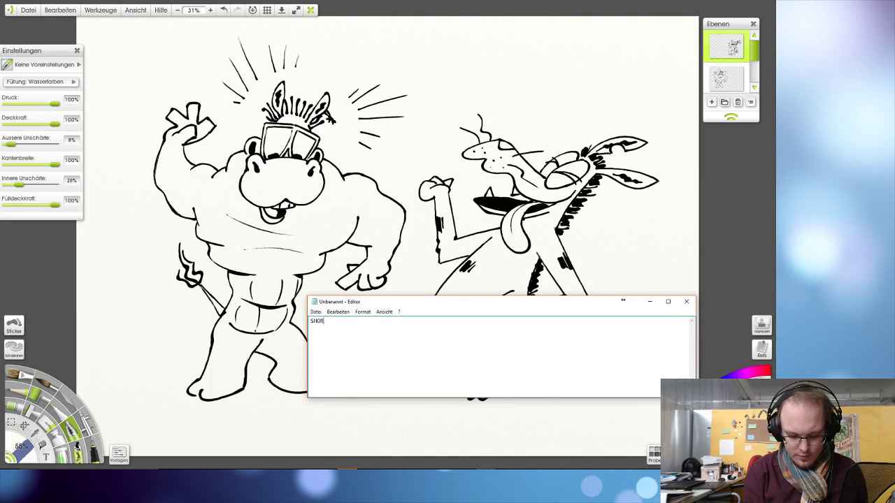
pyautogui.write('T BREAK ')
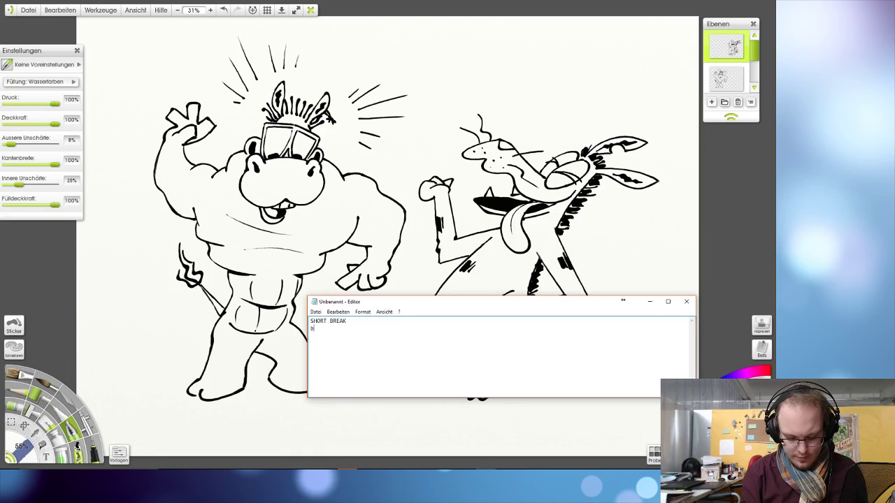
pyautogui.write('I am ')
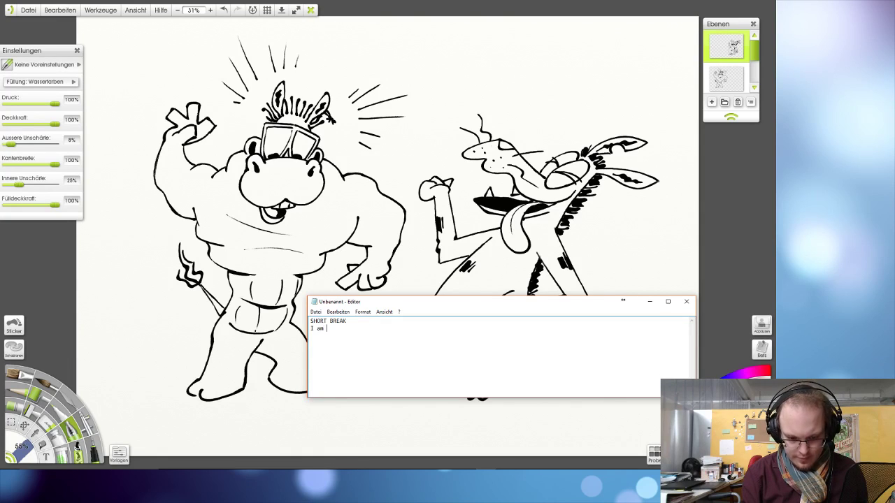
pyautogui.write('right back')
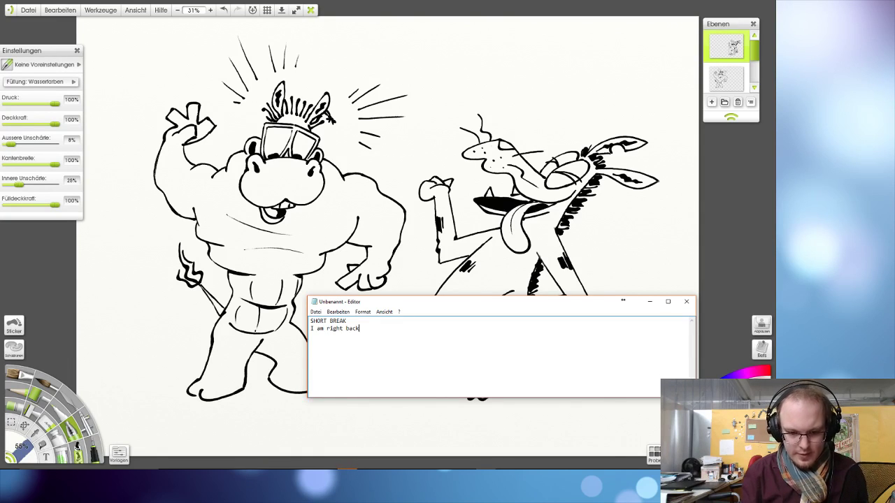
# - Enlarge the note's text to font size 36, keeping the Consolas Standard font
pyautogui.hotkey('ctrl', 'a')
pyautogui.click(338, 312)
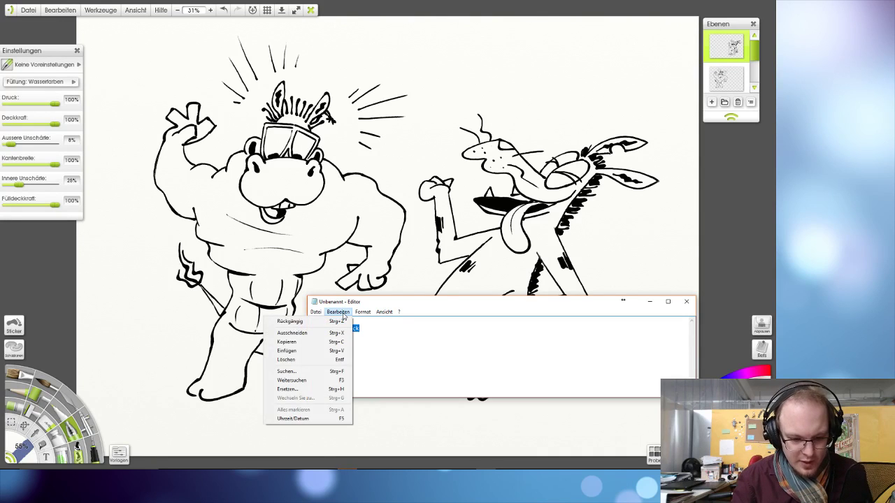
pyautogui.click(337, 341)
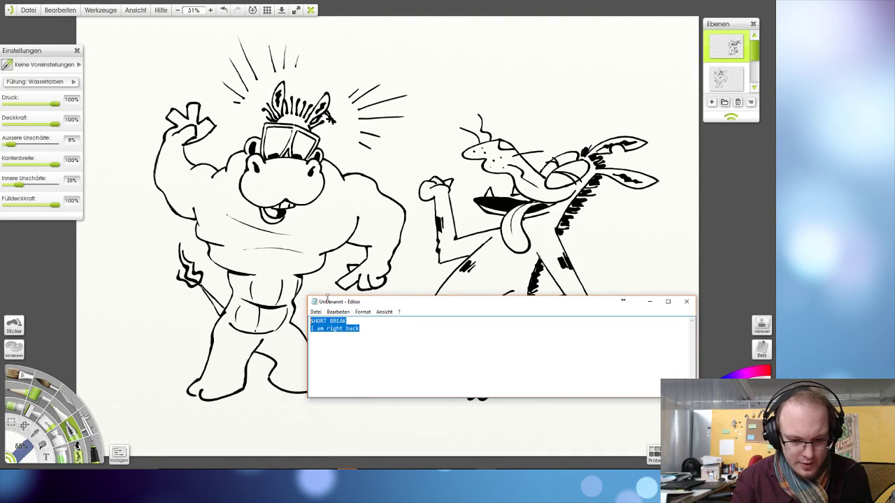
pyautogui.click(363, 312)
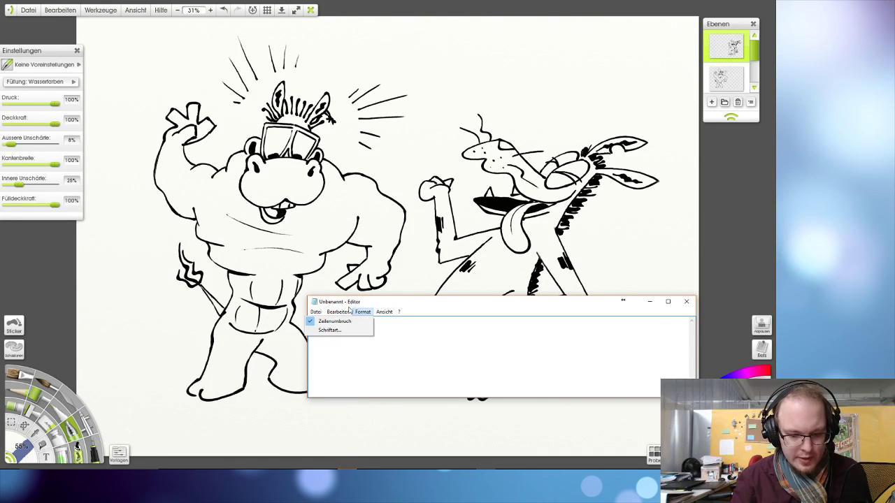
pyautogui.moveTo(340, 314)
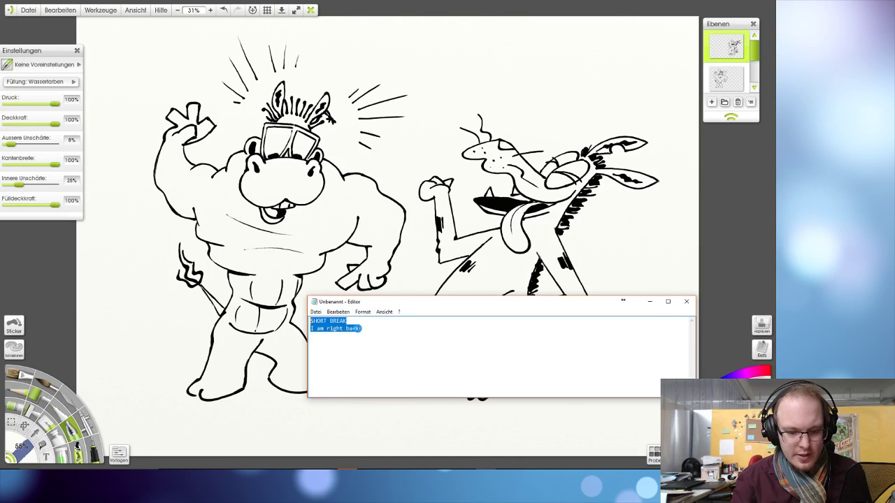
pyautogui.click(332, 330)
pyautogui.click(464, 337)
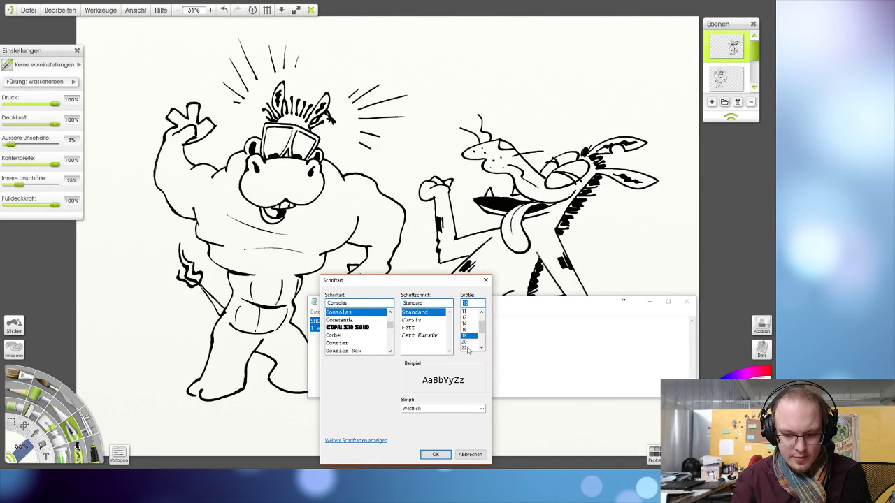
pyautogui.click(468, 348)
pyautogui.scroll(-2, 481, 329)
pyautogui.click(464, 335)
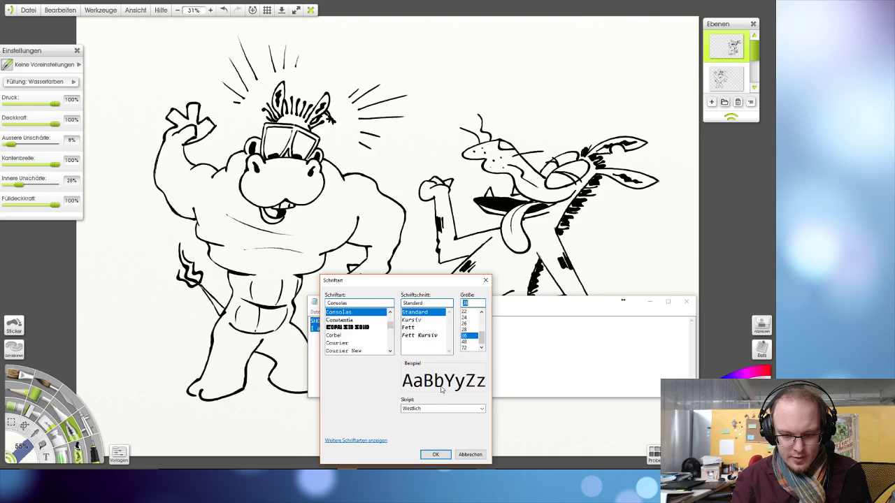
pyautogui.click(434, 454)
pyautogui.click(469, 325)
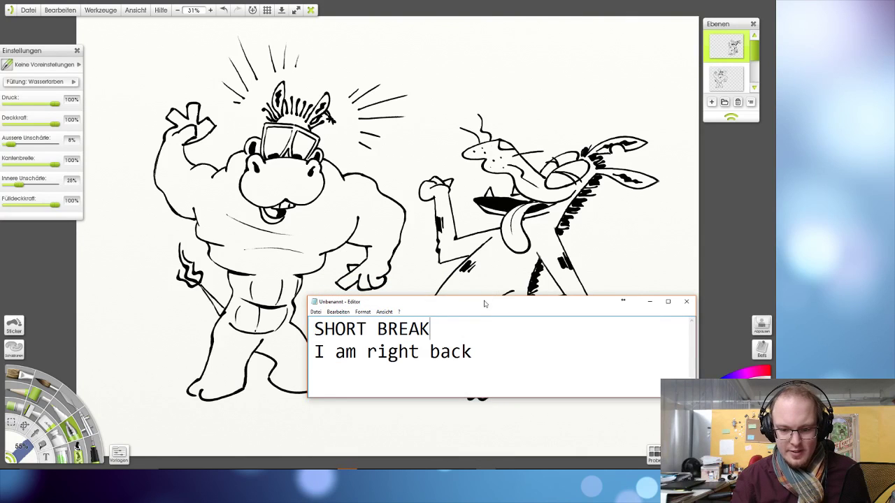
# - Place the note above the slim character, narrow its window around the text, and move it off the drawing after the break
pyautogui.moveTo(484, 307); pyautogui.dragTo(546, 17)
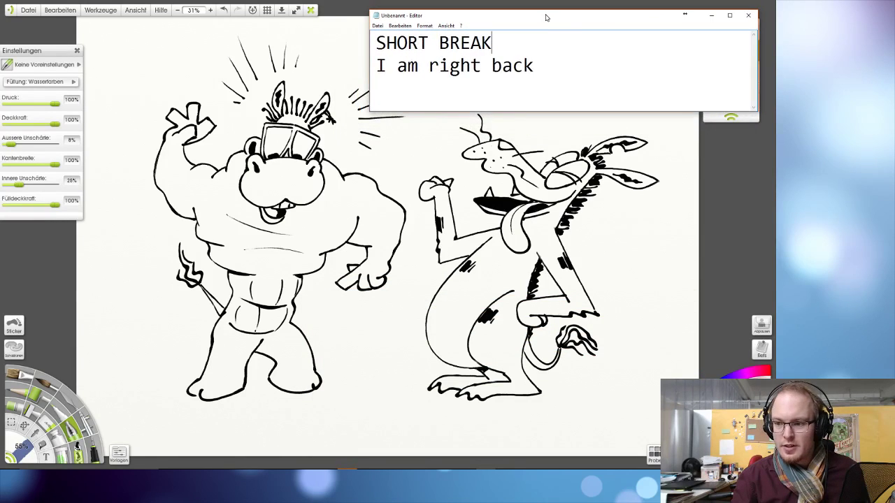
pyautogui.moveTo(756, 111); pyautogui.dragTo(590, 102)
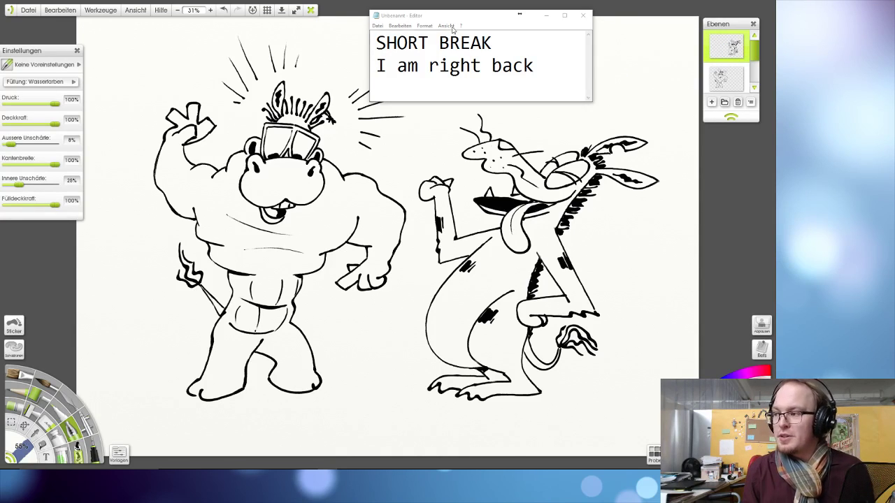
pyautogui.moveTo(488, 19); pyautogui.dragTo(888, 499)
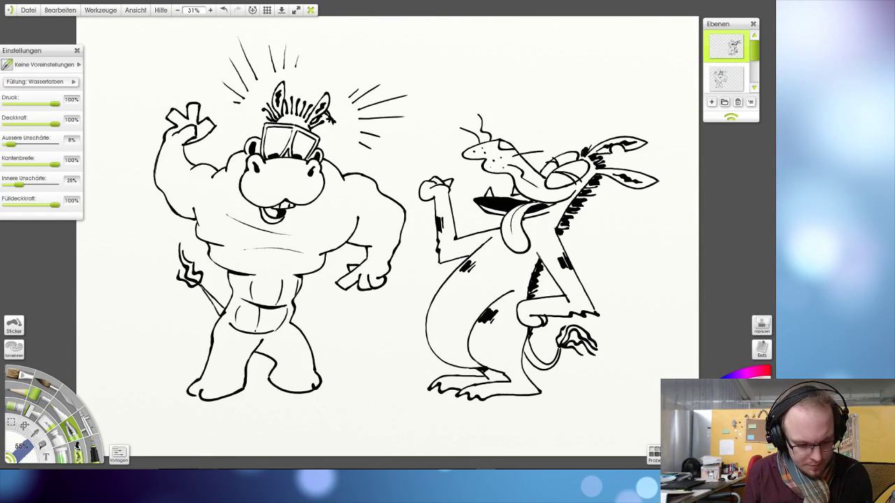
# - Return to the painting program, save the finished line-art file and close the program window
pyautogui.click(208, 476)
pyautogui.click(208, 476)
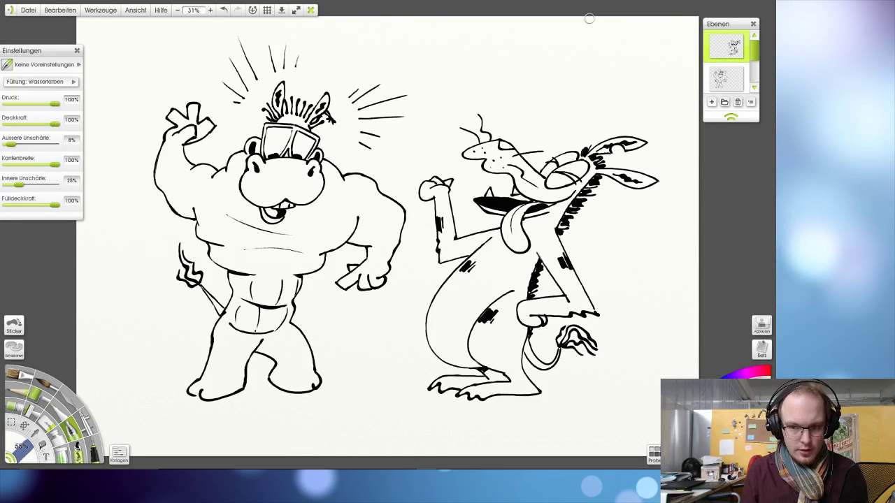
pyautogui.hotkey('ctrl', 's')
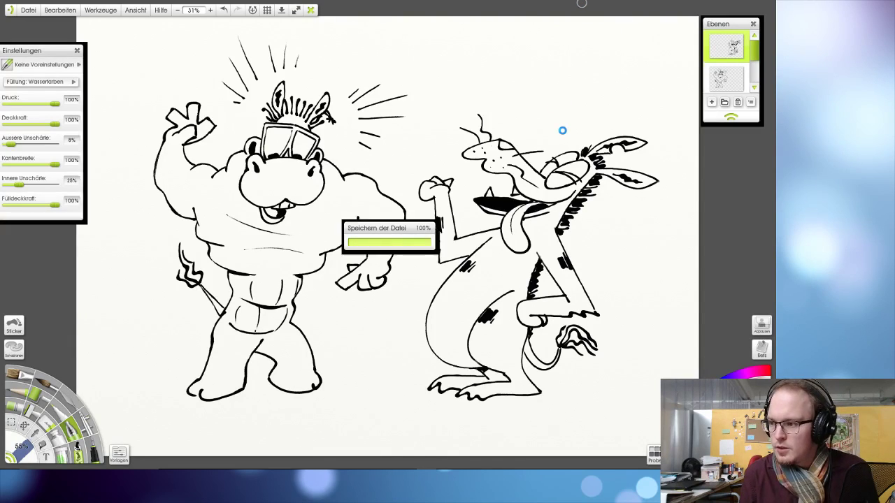
pyautogui.click(312, 10)
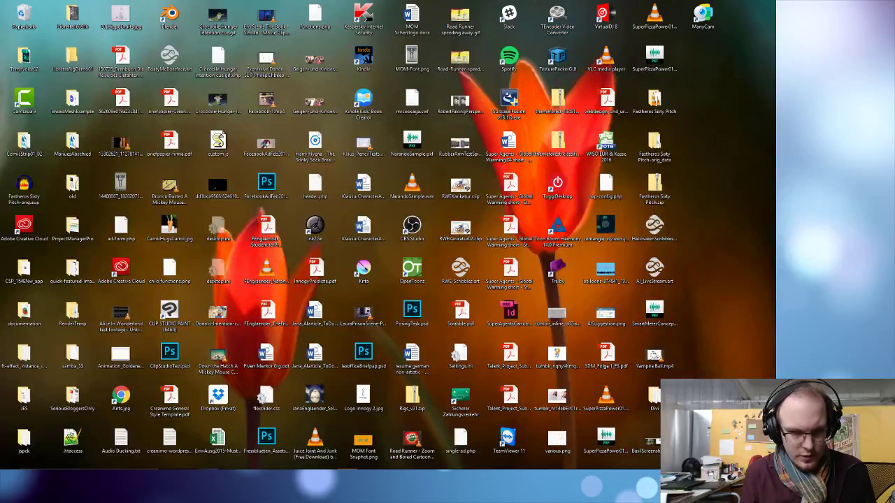
# - Open the blue sketch of the large elephant from the Illustrations folder in File Explorer and choose the ink pen
pyautogui.click(210, 473)
pyautogui.click(325, 26)
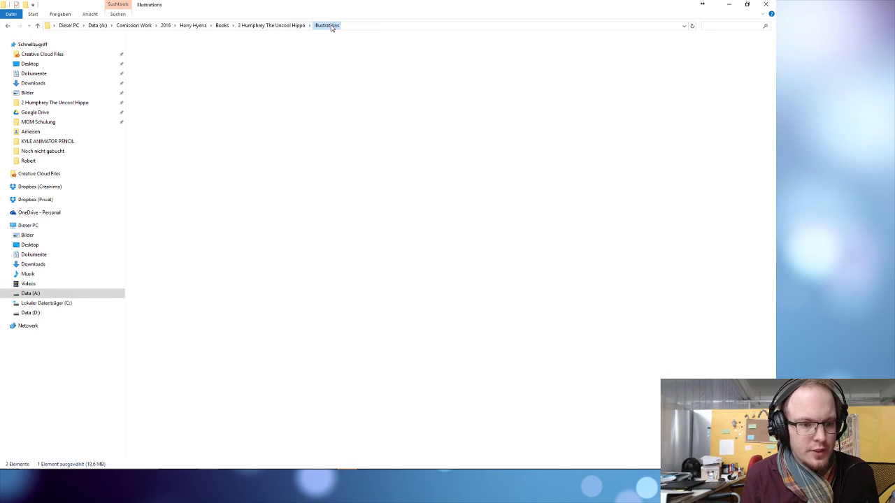
pyautogui.doubleClick(224, 389)
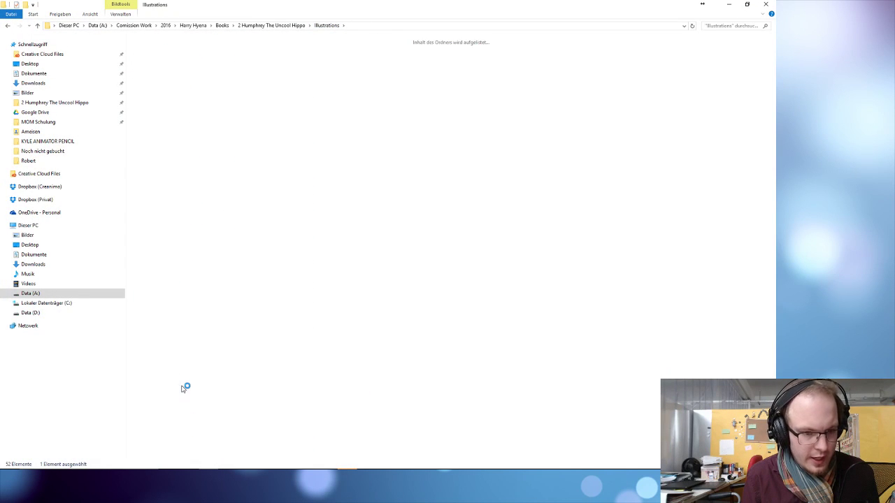
pyautogui.doubleClick(235, 61)
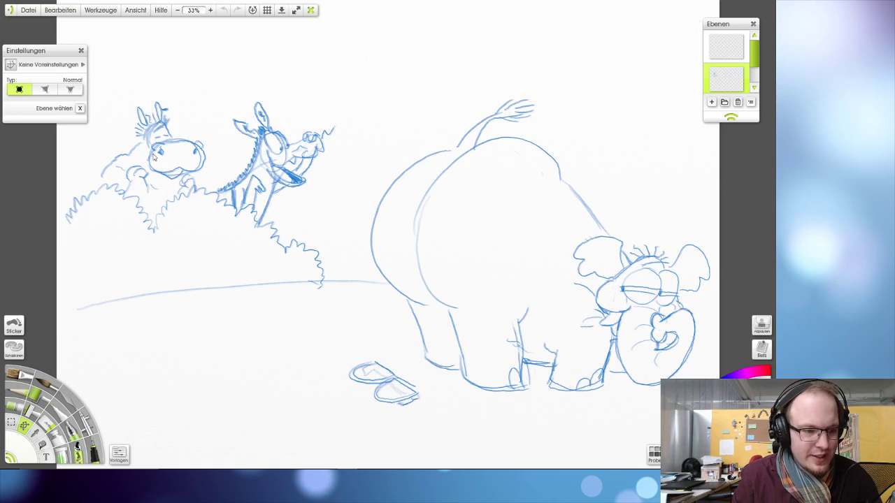
pyautogui.click(78, 421)
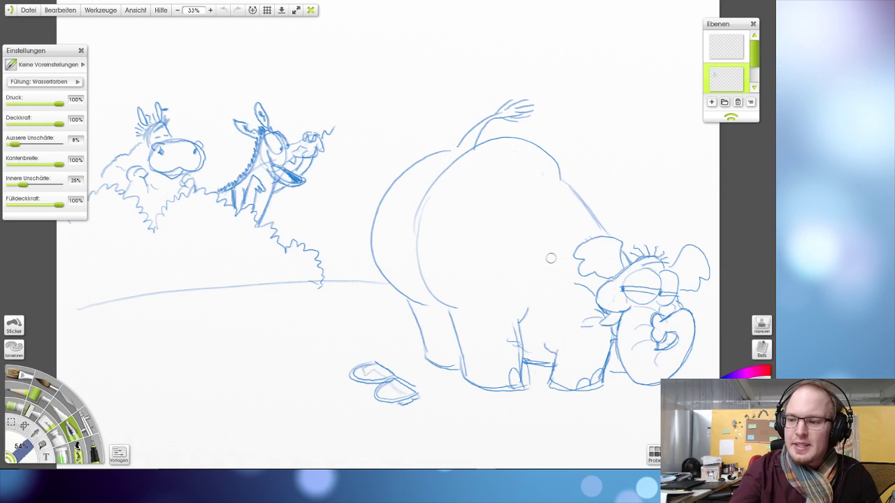
# - Add a new empty layer above the existing ones and move the tool settings window clear of the hippo sketch
pyautogui.scroll(-1, 755, 83)
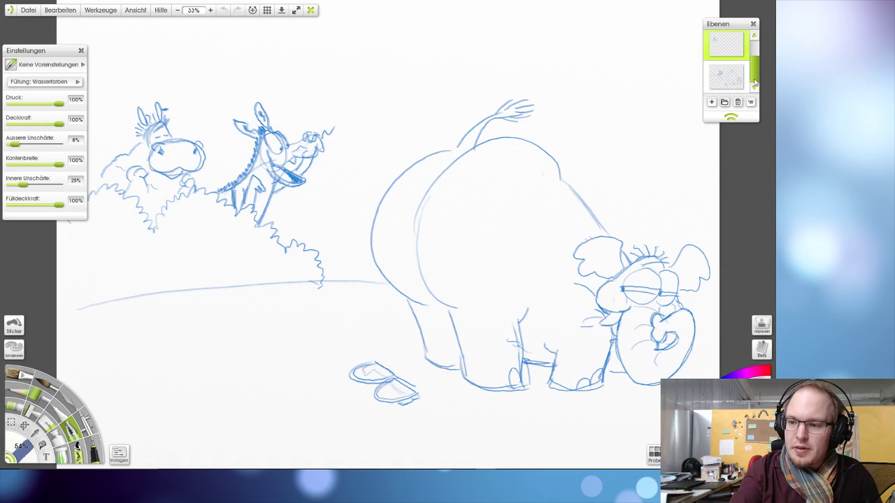
pyautogui.scroll(1, 758, 66)
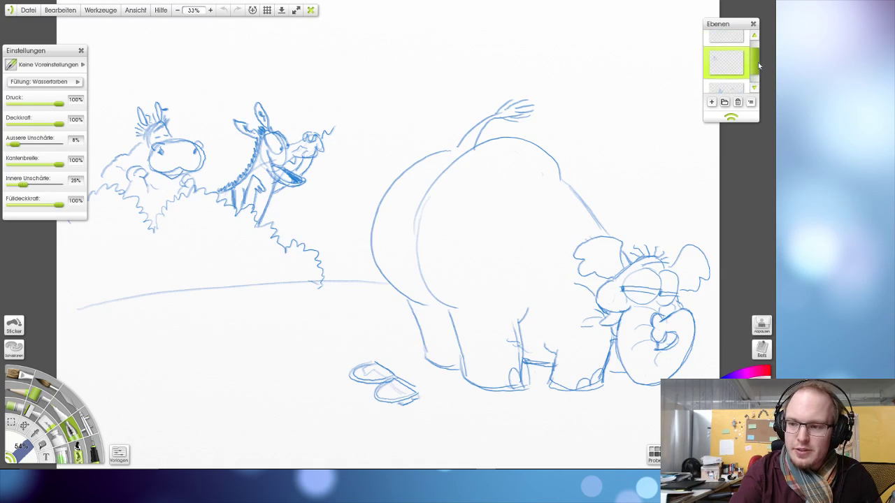
pyautogui.scroll(-1, 731, 63)
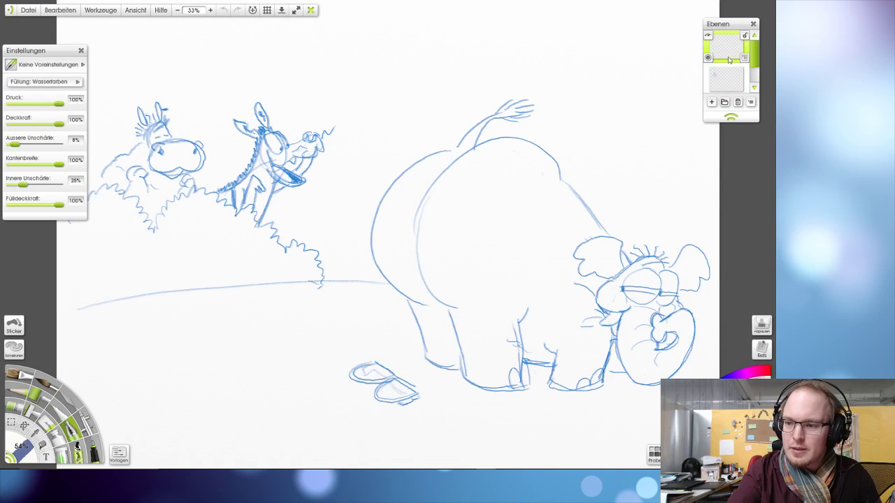
pyautogui.click(712, 103)
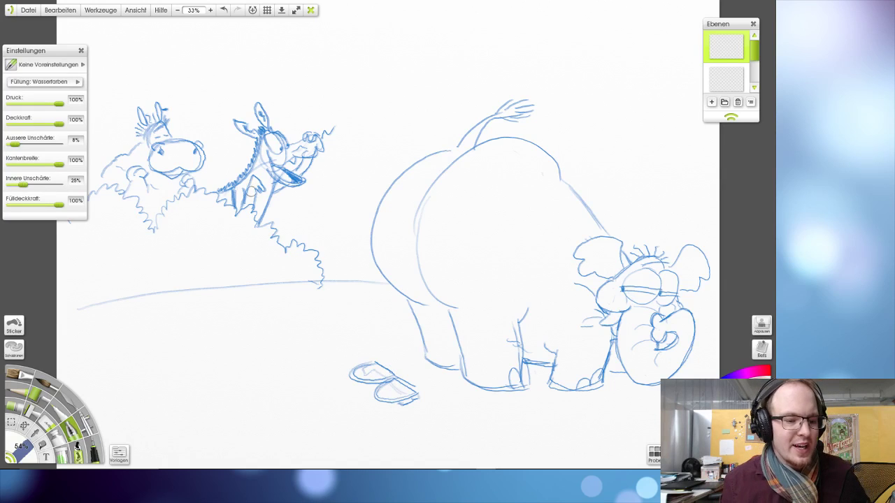
pyautogui.moveTo(35, 53); pyautogui.dragTo(29, 136)
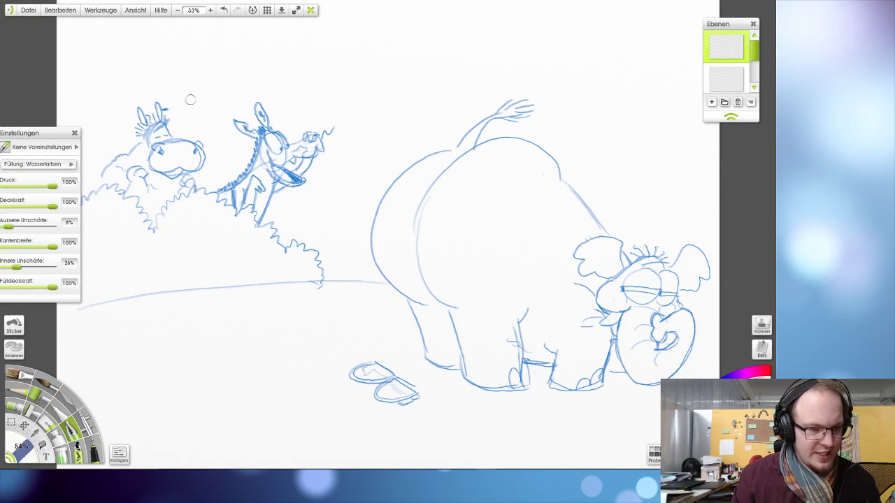
# - Try a pen size of 60% with a stroke along the top of the hippo's snout
pyautogui.moveTo(173, 132); pyautogui.dragTo(273, 144)
pyautogui.scroll(1, 245, 108)
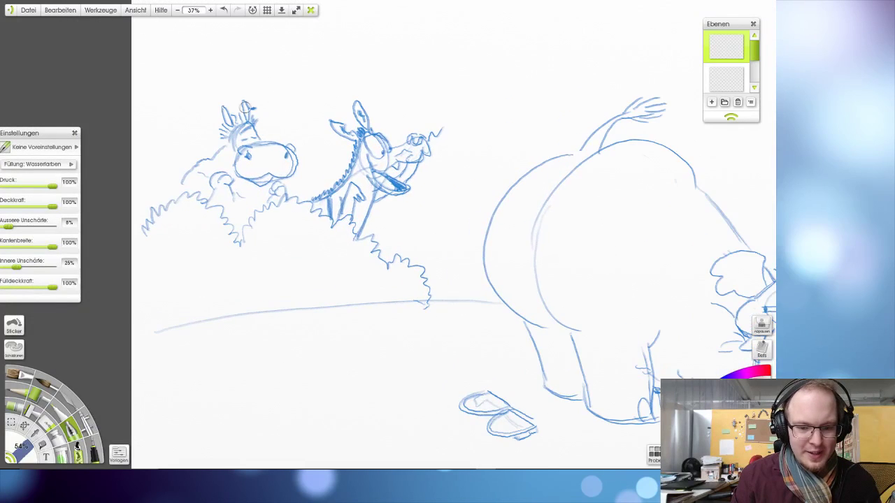
pyautogui.scroll(1, 245, 108)
pyautogui.moveTo(245, 108); pyautogui.dragTo(341, 178)
pyautogui.scroll(1, 336, 167)
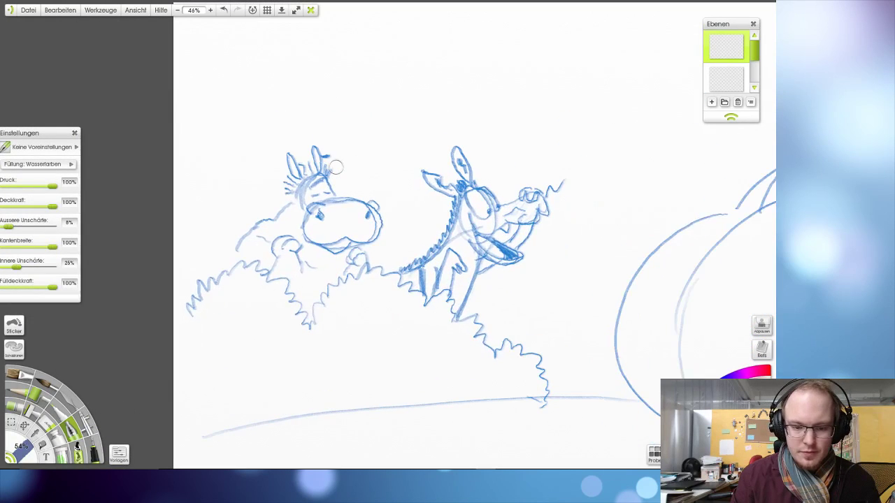
pyautogui.click(22, 447)
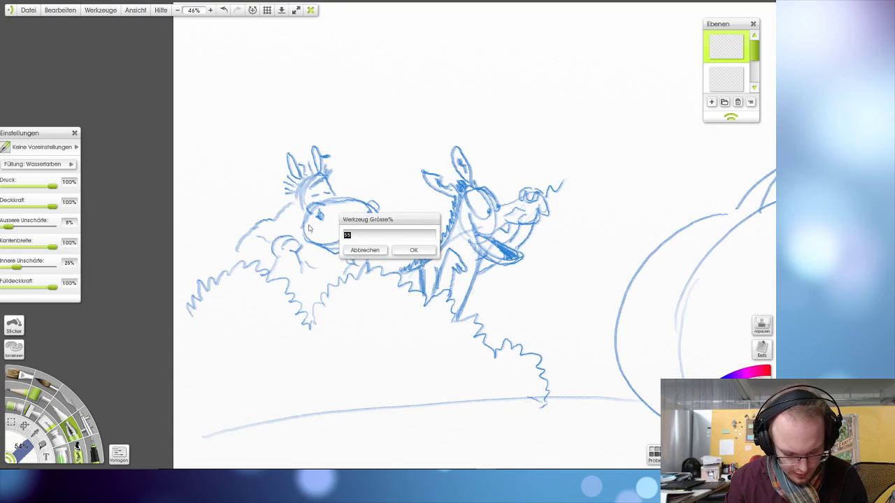
pyautogui.write('60')
pyautogui.click(411, 249)
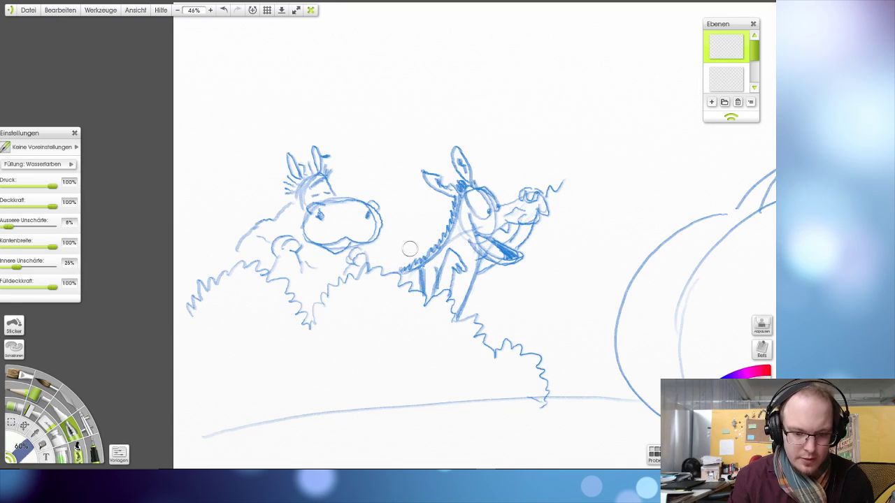
pyautogui.moveTo(311, 197); pyautogui.dragTo(390, 214)
pyautogui.hotkey('ctrl', 'z')
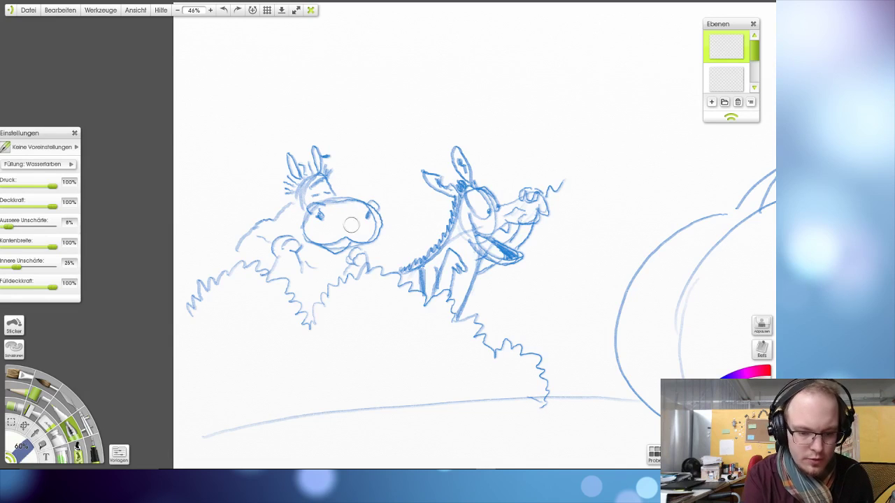
# - Set the ink pen size to 58%
pyautogui.click(25, 449)
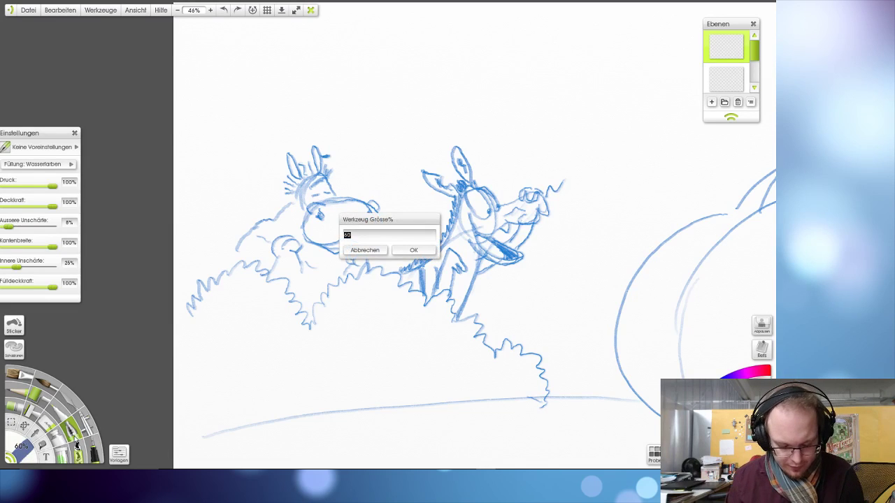
pyautogui.write('55')
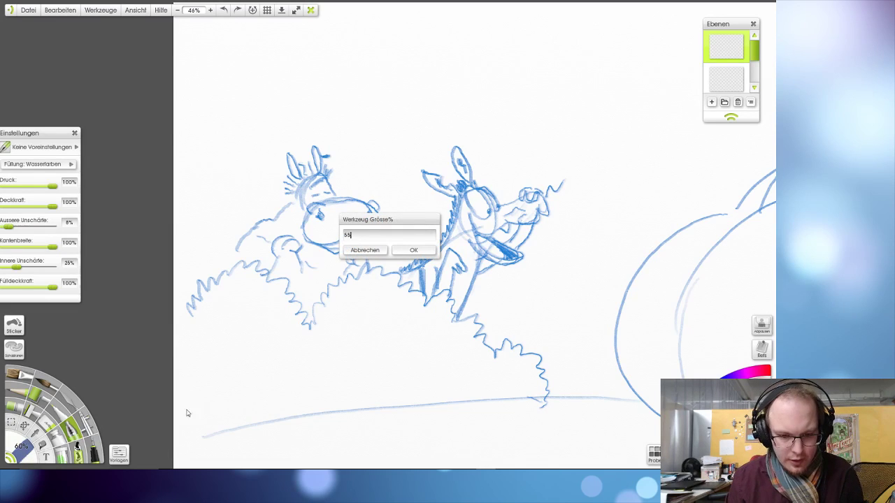
pyautogui.click(419, 250)
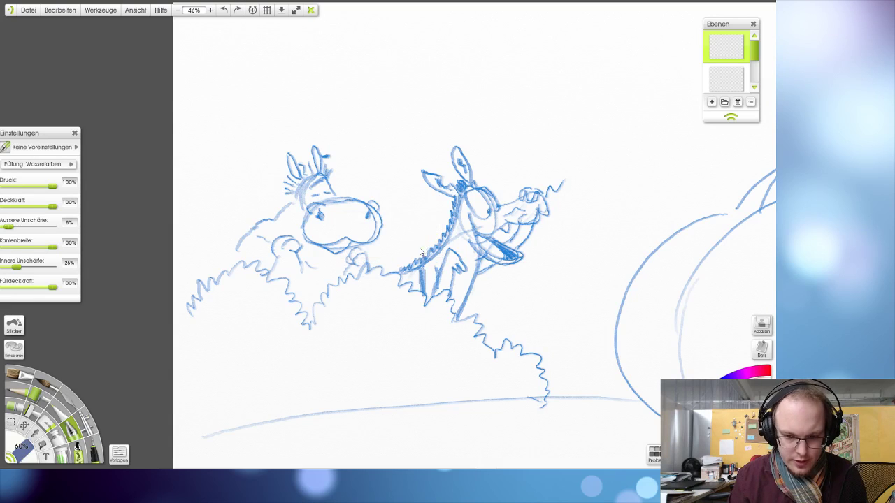
# - Ink the hippo's near nostril with a dark filled opening and an arched rim over it
pyautogui.moveTo(324, 206)
pyautogui.mouseDown()
pyautogui.moveTo(322, 218)
pyautogui.moveTo(325, 208)
pyautogui.mouseUp()
pyautogui.hotkey('ctrl', 'z')
pyautogui.moveTo(324, 208)
pyautogui.mouseDown()
pyautogui.moveTo(365, 204)
pyautogui.moveTo(347, 201)
pyautogui.moveTo(373, 204)
pyautogui.moveTo(325, 204)
pyautogui.moveTo(332, 198)
pyautogui.moveTo(386, 206)
pyautogui.mouseUp()
pyautogui.hotkey('ctrl', 'z')
pyautogui.hotkey('ctrl', 'z')
pyautogui.hotkey('ctrl', 'z')
pyautogui.hotkey('ctrl', 'z')
pyautogui.hotkey('ctrl', 'z')
pyautogui.hotkey('ctrl', 'z')
pyautogui.hotkey('ctrl', 'z')
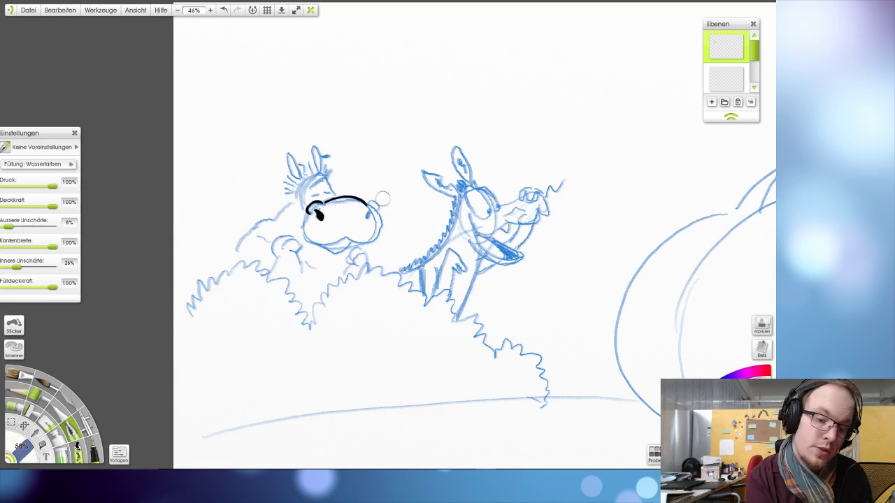
# - Redraw the upper snout contour as one smooth arc between the nostrils and ink the hippo's far nostril
pyautogui.hotkey('ctrl', 'z')
pyautogui.moveTo(326, 202)
pyautogui.mouseDown()
pyautogui.moveTo(359, 203)
pyautogui.moveTo(336, 202)
pyautogui.mouseUp()
pyautogui.hotkey('ctrl', 'z')
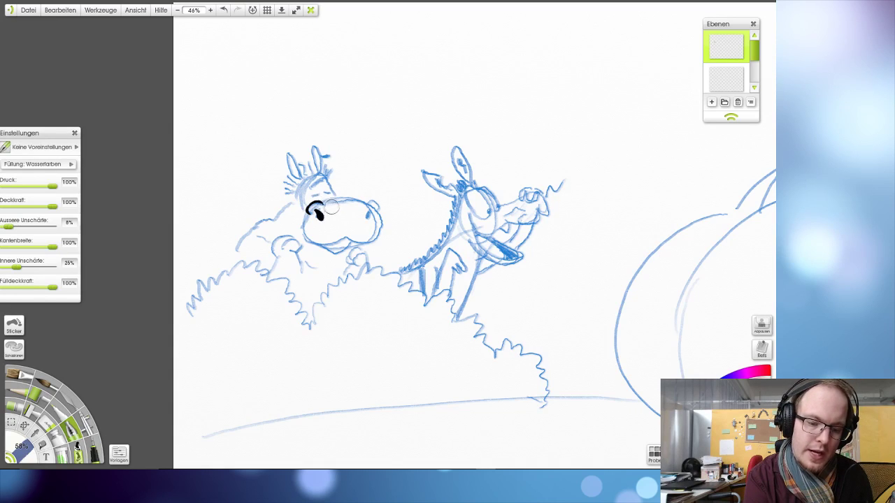
pyautogui.hotkey('ctrl', 'z')
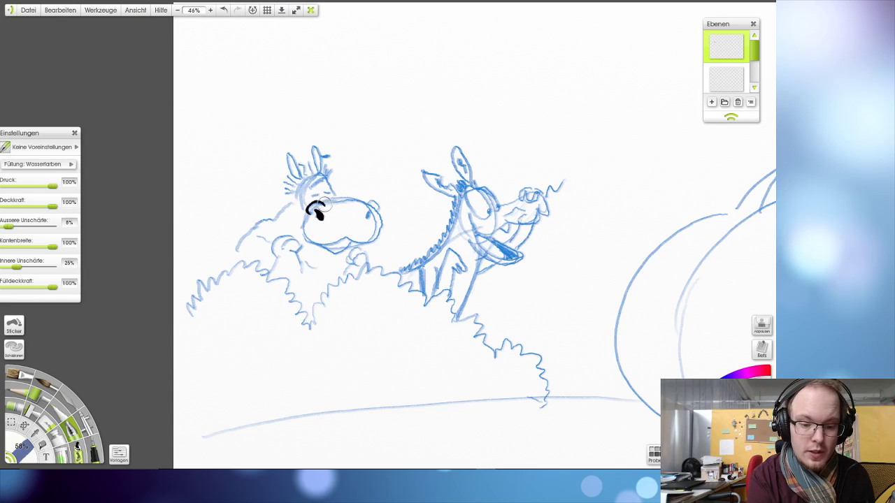
pyautogui.moveTo(325, 204); pyautogui.dragTo(376, 203)
pyautogui.hotkey('ctrl', 'z')
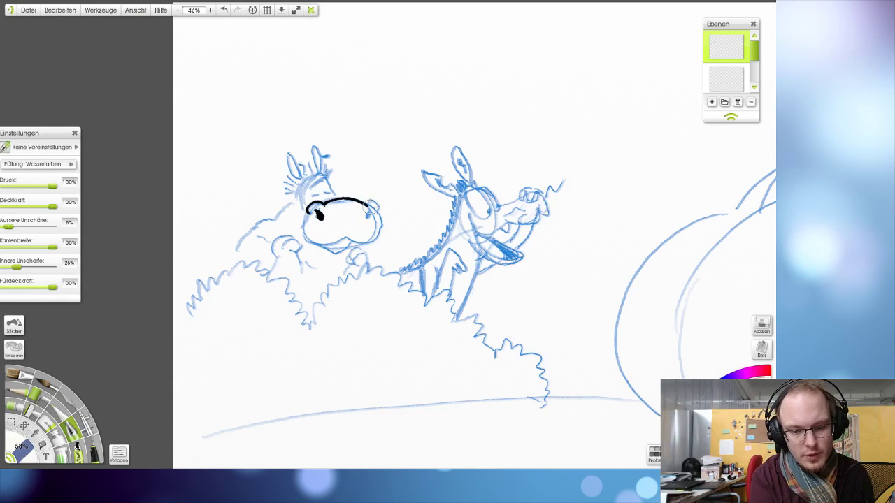
pyautogui.hotkey('ctrl', 'z')
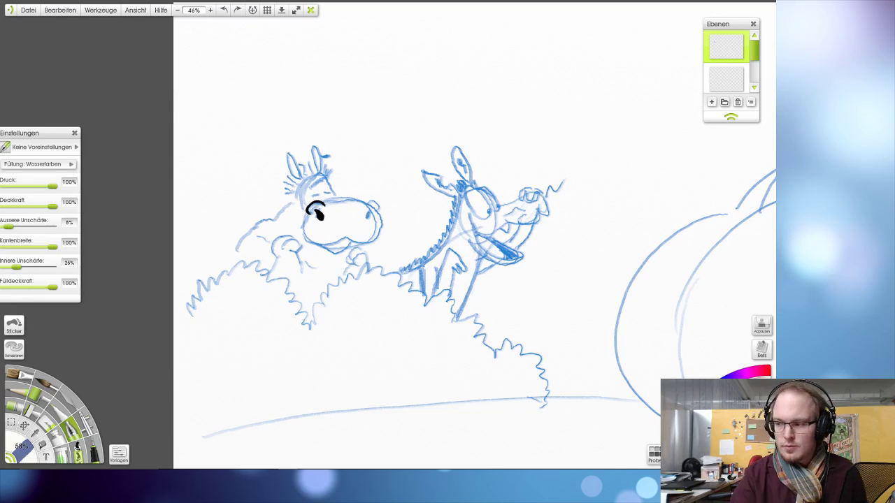
pyautogui.moveTo(323, 205); pyautogui.dragTo(365, 207)
pyautogui.hotkey('ctrl', 'z')
pyautogui.hotkey('ctrl', 'z')
pyautogui.moveTo(306, 212)
pyautogui.mouseDown()
pyautogui.moveTo(329, 197)
pyautogui.moveTo(378, 213)
pyautogui.mouseUp()
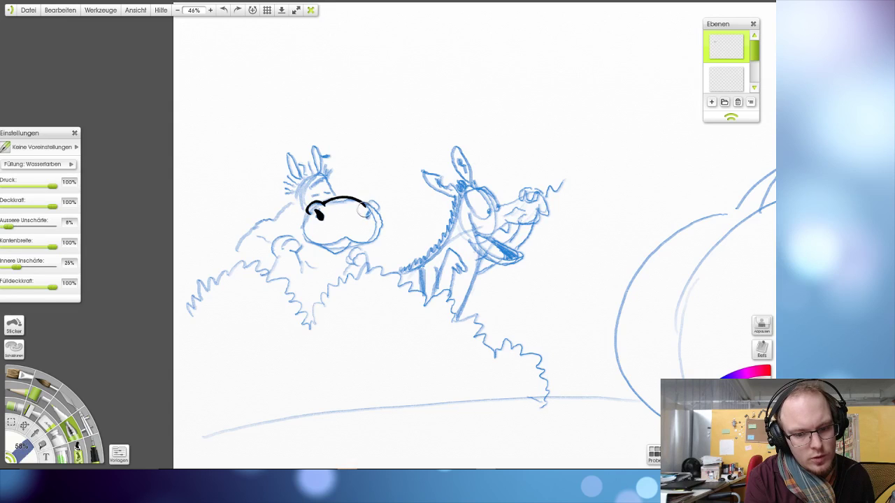
pyautogui.moveTo(364, 203); pyautogui.dragTo(378, 214)
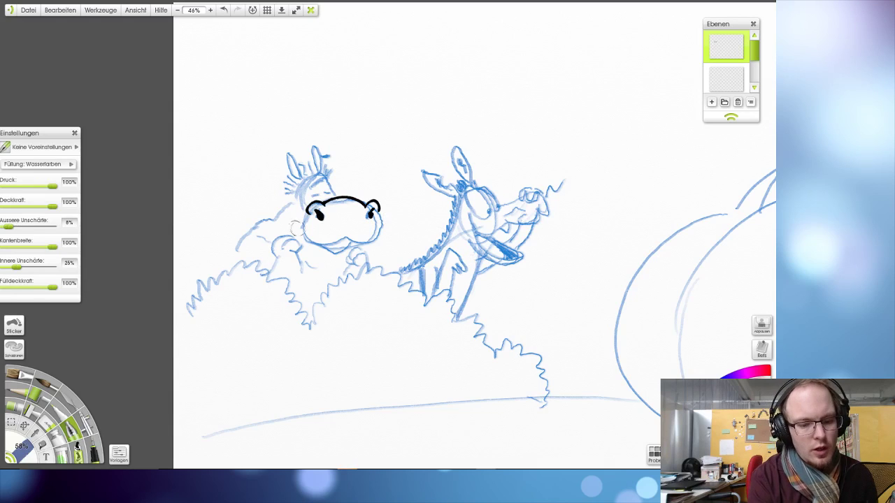
# - Ink the lower snout outline as two rounded lobes meeting in a notch, closing it at both nostrils
pyautogui.moveTo(310, 206)
pyautogui.mouseDown()
pyautogui.moveTo(310, 239)
pyautogui.moveTo(338, 235)
pyautogui.moveTo(330, 225)
pyautogui.moveTo(306, 229)
pyautogui.moveTo(316, 245)
pyautogui.moveTo(346, 235)
pyautogui.mouseUp()
pyautogui.hotkey('ctrl', 'z')
pyautogui.hotkey('ctrl', 'z')
pyautogui.moveTo(309, 211)
pyautogui.mouseDown()
pyautogui.moveTo(306, 235)
pyautogui.moveTo(328, 248)
pyautogui.moveTo(353, 233)
pyautogui.mouseUp()
pyautogui.hotkey('ctrl', 'z')
pyautogui.moveTo(309, 210)
pyautogui.mouseDown()
pyautogui.moveTo(313, 248)
pyautogui.moveTo(363, 215)
pyautogui.mouseUp()
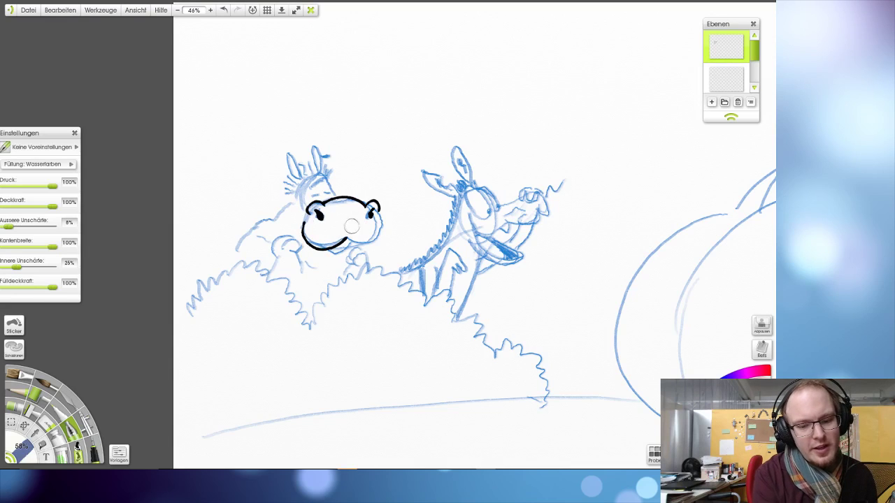
pyautogui.hotkey('ctrl', 'z')
pyautogui.moveTo(340, 250)
pyautogui.mouseDown()
pyautogui.moveTo(379, 236)
pyautogui.moveTo(375, 215)
pyautogui.moveTo(363, 246)
pyautogui.moveTo(383, 227)
pyautogui.moveTo(381, 204)
pyautogui.mouseUp()
pyautogui.hotkey('ctrl', 'z')
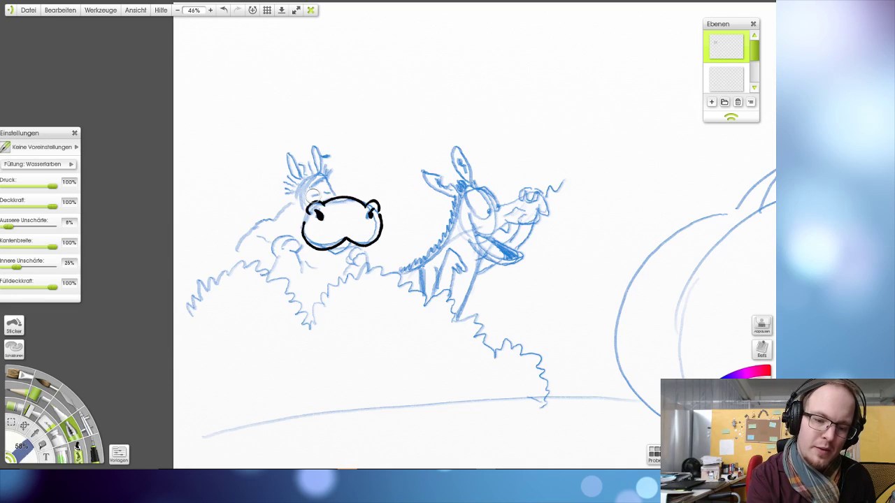
# - Try inking the hippo's two closed eyes as short strokes just above the snout
pyautogui.moveTo(313, 196); pyautogui.dragTo(327, 191)
pyautogui.hotkey('ctrl', 'z')
pyautogui.hotkey('ctrl', 'z')
pyautogui.hotkey('ctrl', 'z')
pyautogui.hotkey('ctrl', 'z')
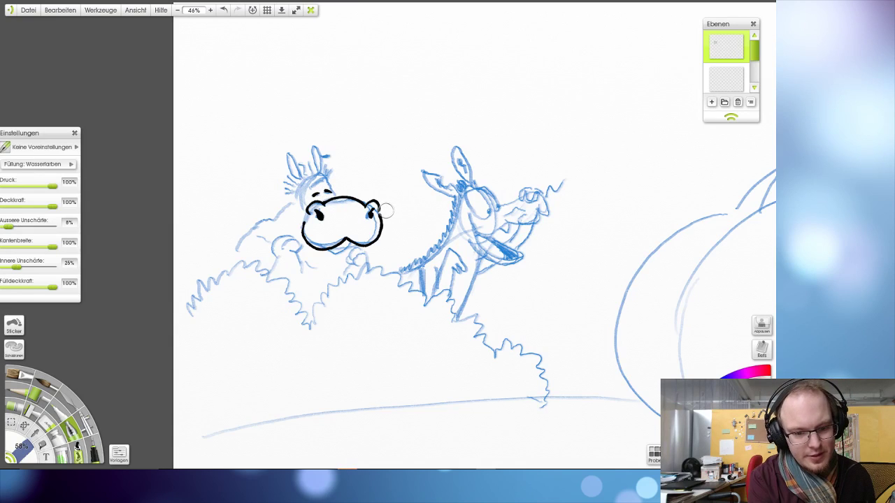
pyautogui.hotkey('ctrl', 'z')
pyautogui.moveTo(311, 196); pyautogui.dragTo(332, 192)
pyautogui.hotkey('ctrl', 'z')
pyautogui.hotkey('ctrl', 'z')
pyautogui.hotkey('ctrl', 'z')
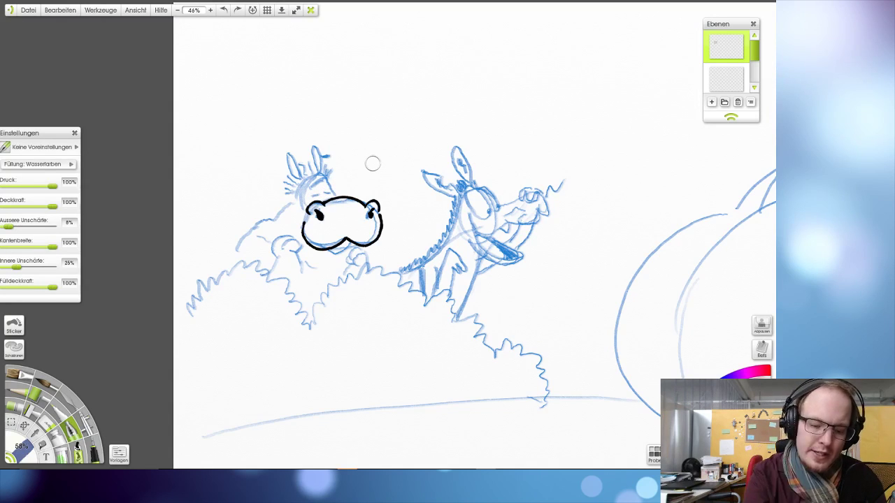
# - Try thicker curved strokes for the hippo's closed eyelids
pyautogui.moveTo(308, 200); pyautogui.dragTo(320, 192)
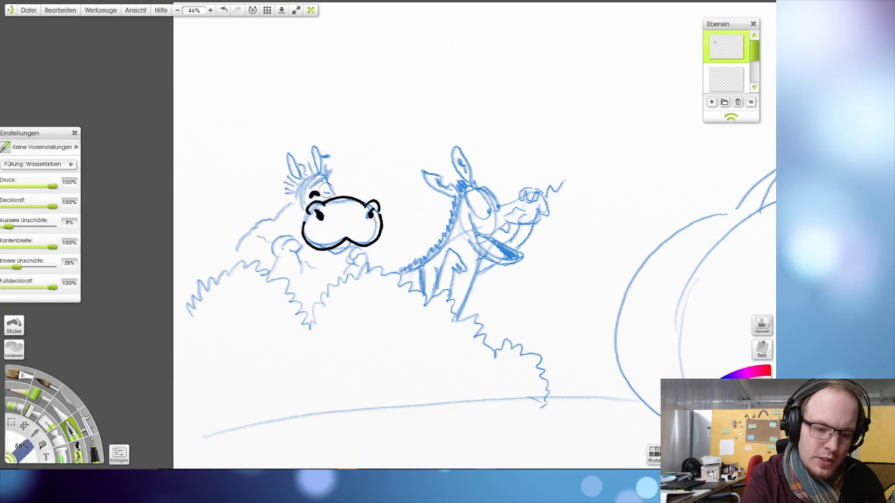
pyautogui.hotkey('ctrl', 'z')
pyautogui.hotkey('ctrl', 'z')
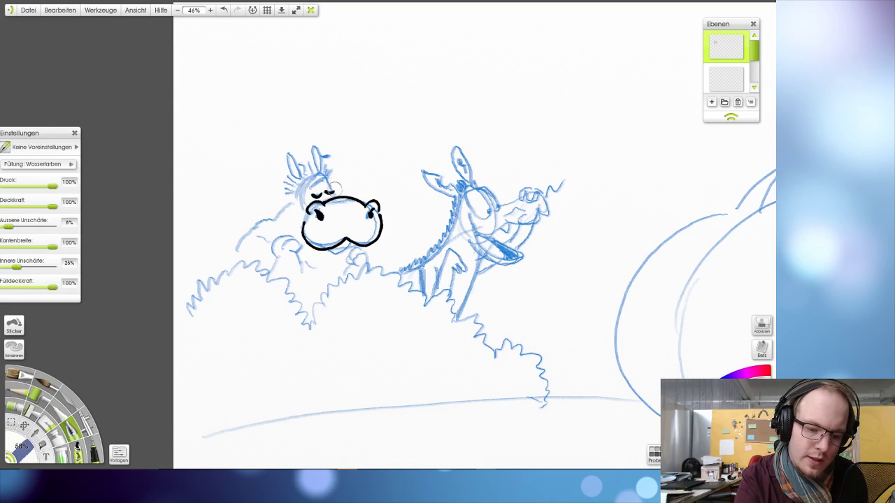
pyautogui.hotkey('ctrl', 'z')
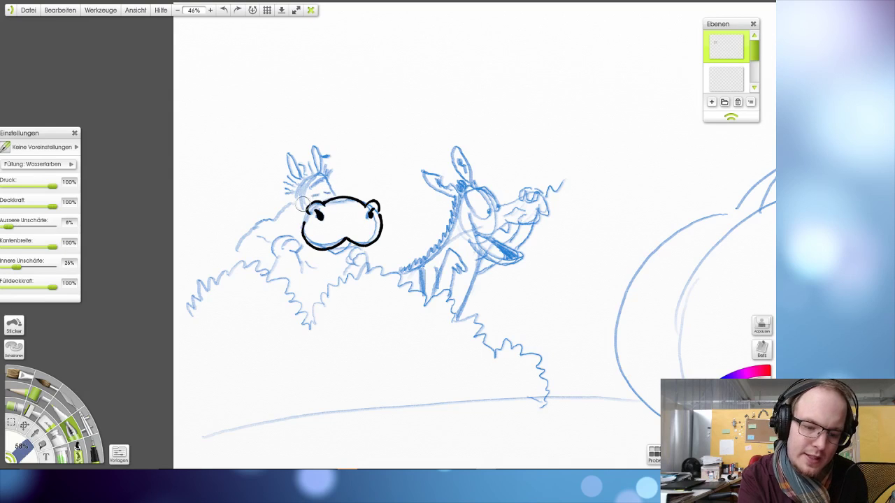
# - Try slanted eye lines for the hippo, starting the near eye slightly farther out over the nostril
pyautogui.moveTo(303, 204); pyautogui.dragTo(318, 196)
pyautogui.hotkey('ctrl', 'z')
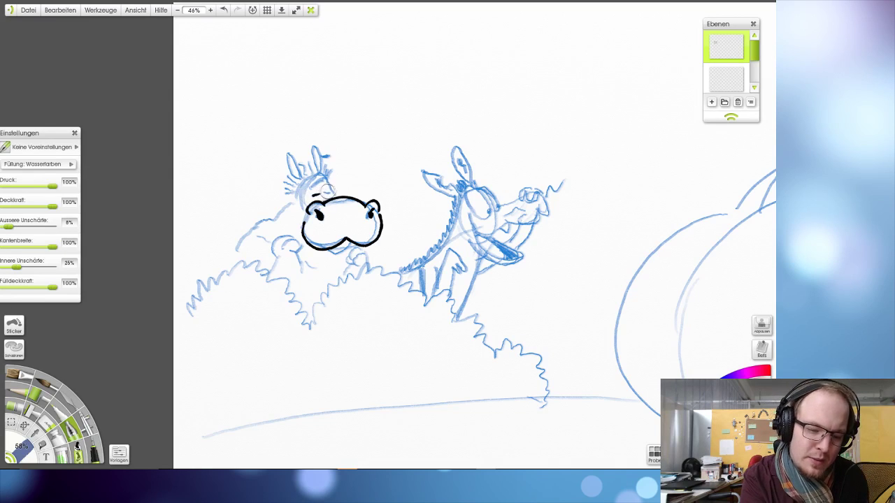
pyautogui.hotkey('ctrl', 'z')
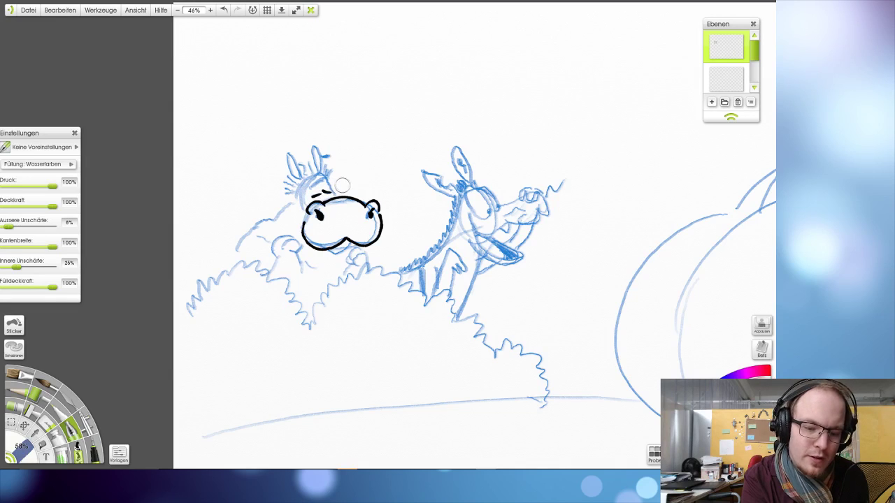
pyautogui.hotkey('ctrl', 'z')
pyautogui.moveTo(304, 204)
pyautogui.mouseDown()
pyautogui.moveTo(338, 186)
pyautogui.moveTo(319, 197)
pyautogui.mouseUp()
pyautogui.hotkey('ctrl', 'z')
pyautogui.hotkey('ctrl', 'z')
pyautogui.hotkey('ctrl', 'z')
pyautogui.hotkey('ctrl', 'z')
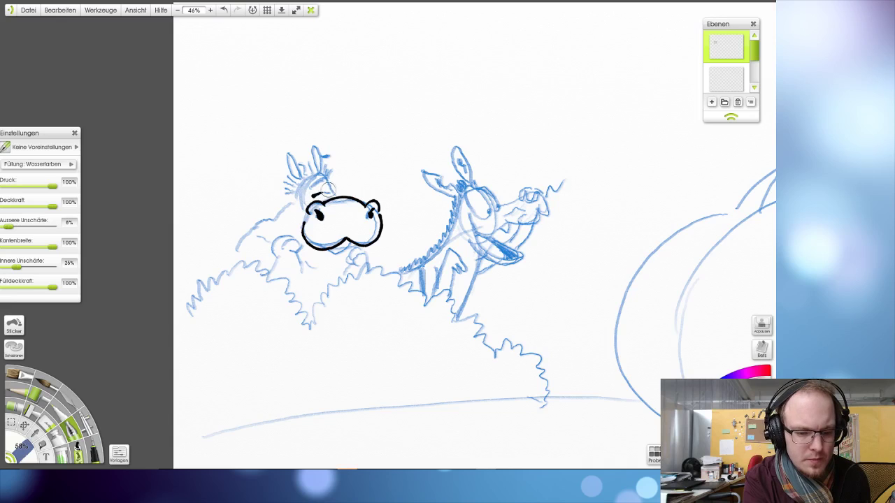
pyautogui.hotkey('ctrl', 'z')
pyautogui.moveTo(306, 203); pyautogui.dragTo(319, 197)
pyautogui.hotkey('ctrl', 'z')
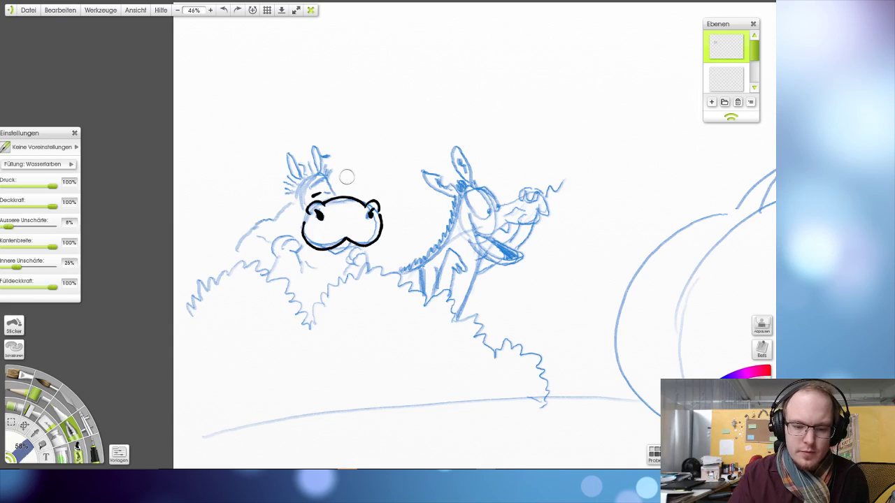
pyautogui.hotkey('ctrl', 'z')
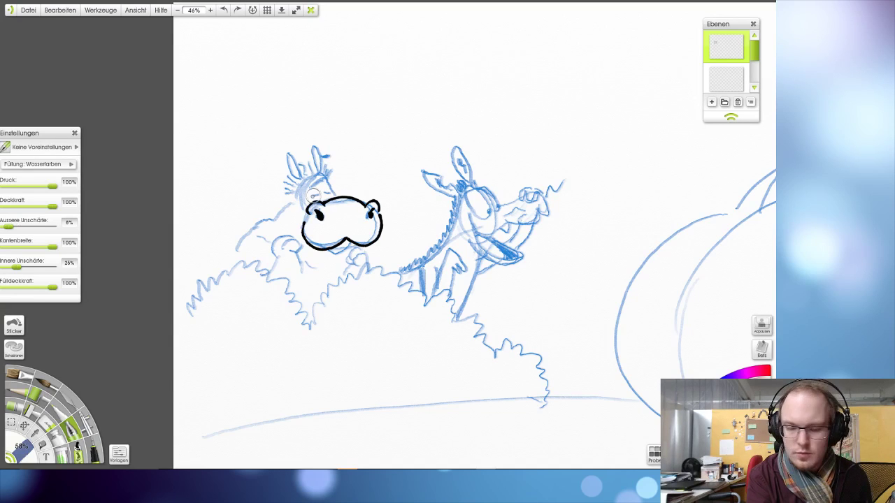
# - Try short, nearly flat strokes for the hippo's eyes just above the snout, undoing each attempt
pyautogui.moveTo(311, 197); pyautogui.dragTo(321, 195)
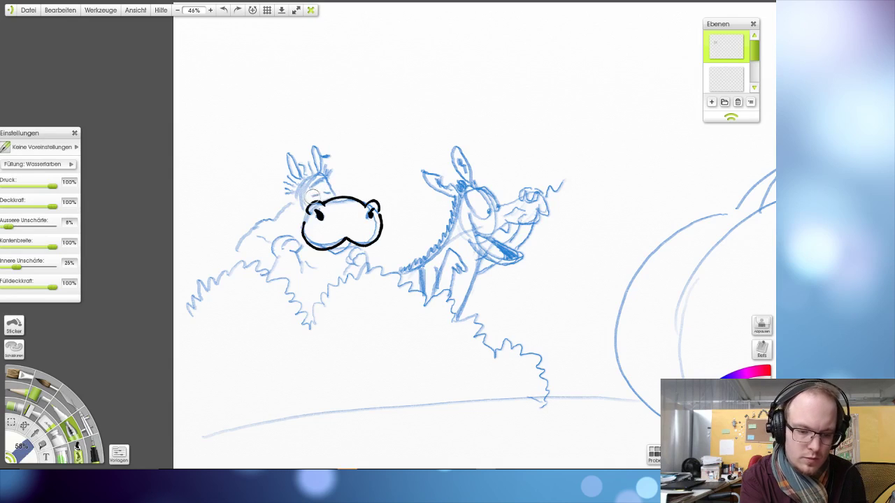
pyautogui.hotkey('ctrl', 'z')
pyautogui.moveTo(310, 197); pyautogui.dragTo(320, 195)
pyautogui.hotkey('ctrl', 'z')
pyautogui.hotkey('ctrl', 'z')
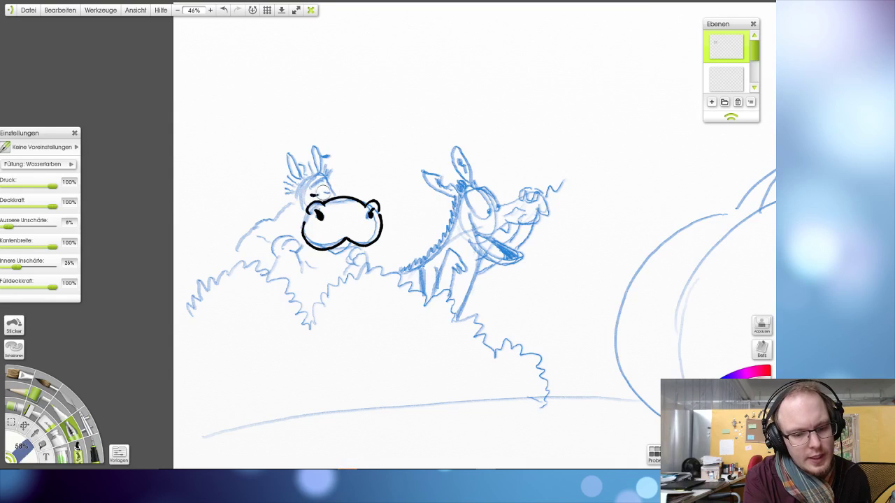
pyautogui.hotkey('ctrl', 'z')
pyautogui.hotkey('ctrl', 'z')
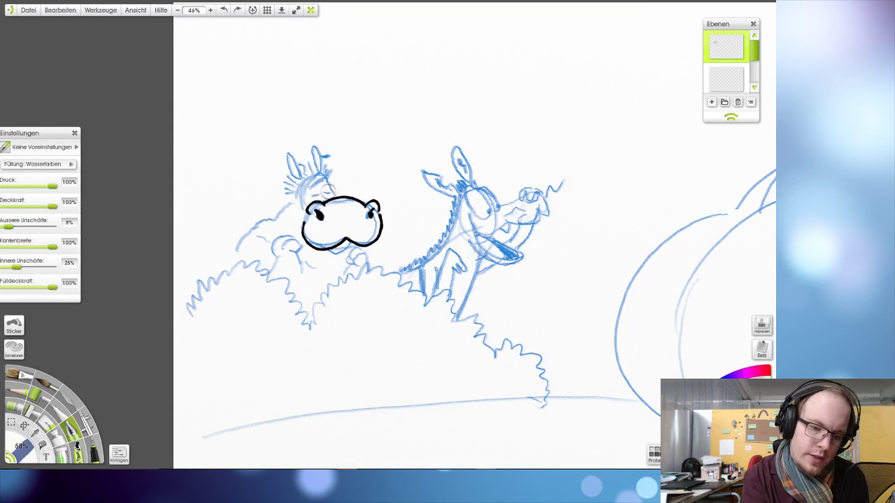
pyautogui.hotkey('ctrl', 'z')
pyautogui.moveTo(313, 196); pyautogui.dragTo(320, 195)
pyautogui.hotkey('ctrl', 'z')
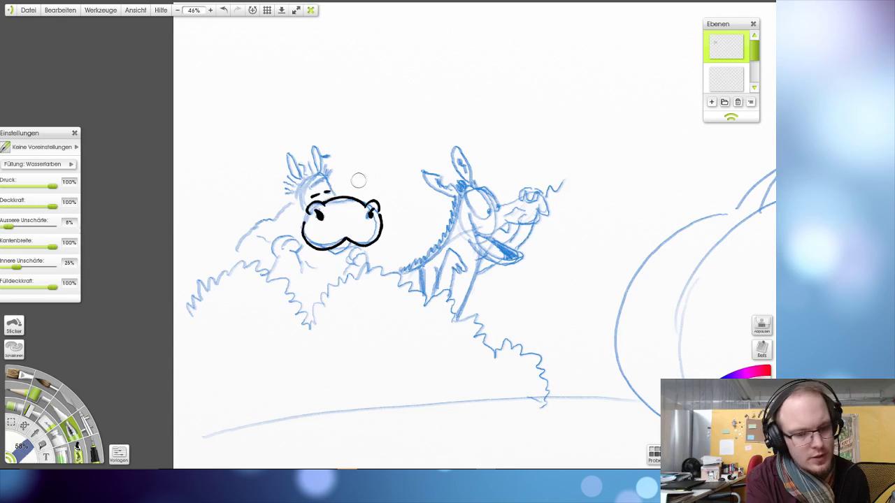
pyautogui.hotkey('ctrl', 'z')
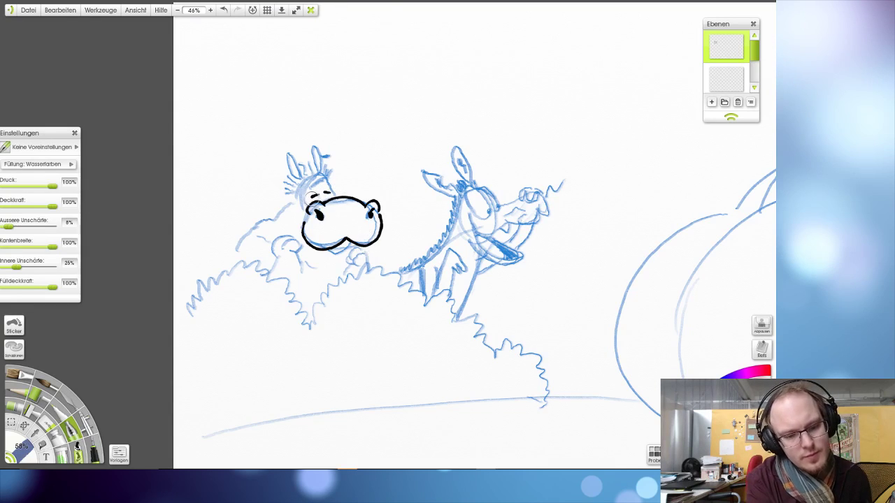
# - Try doubled and more steeply slanted lid strokes for the hippo's two eyes
pyautogui.moveTo(313, 199); pyautogui.dragTo(332, 194)
pyautogui.hotkey('ctrl', 'z')
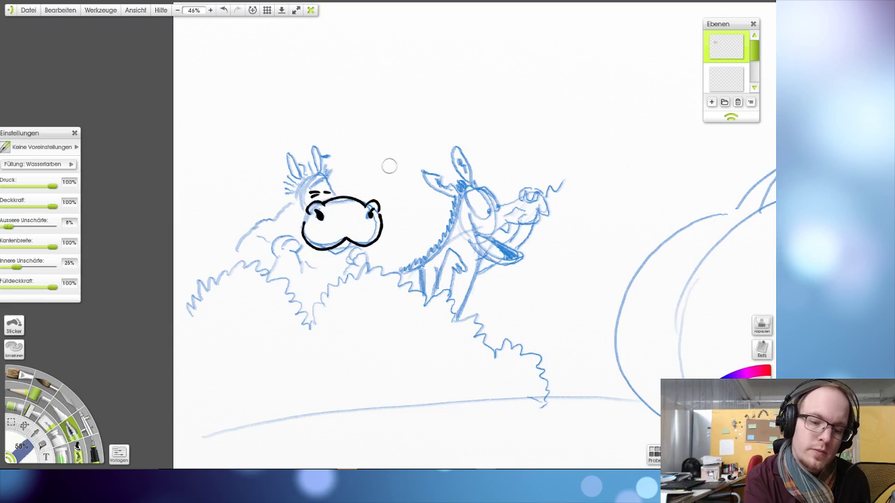
pyautogui.hotkey('ctrl', 'z')
pyautogui.hotkey('ctrl', 'z')
pyautogui.moveTo(312, 197); pyautogui.dragTo(320, 195)
pyautogui.hotkey('ctrl', 'z')
pyautogui.hotkey('ctrl', 'z')
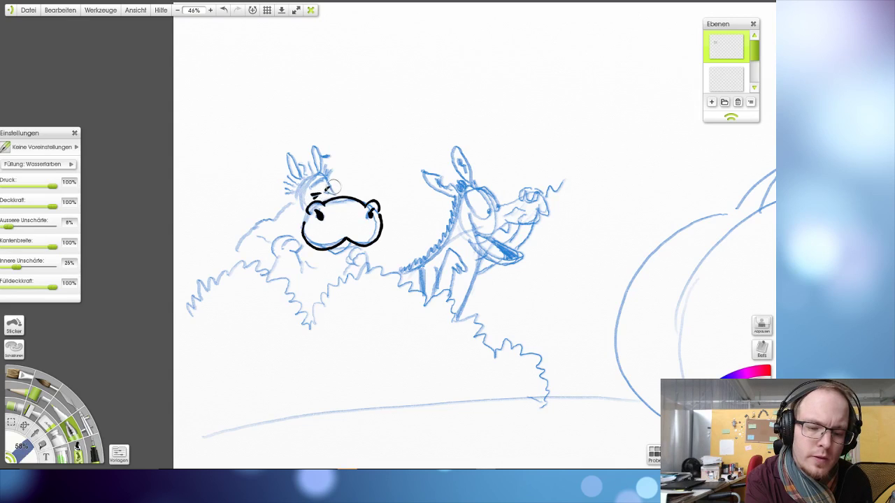
pyautogui.moveTo(327, 191); pyautogui.dragTo(332, 191)
pyautogui.hotkey('ctrl', 'z')
pyautogui.hotkey('ctrl', 'z')
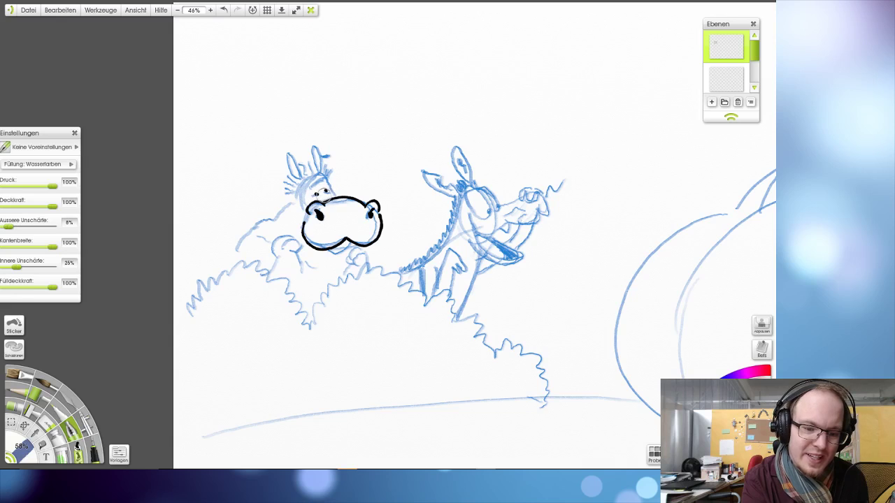
# - Try small pupils and thick slanted lids for the hippo's eyes, comparing the face with and without the last stroke
pyautogui.moveTo(316, 199); pyautogui.dragTo(326, 192)
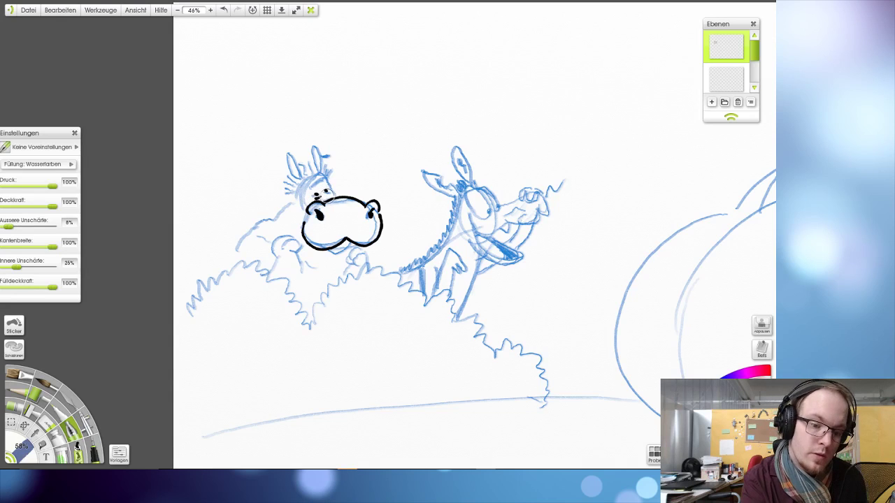
pyautogui.hotkey('ctrl', 'z')
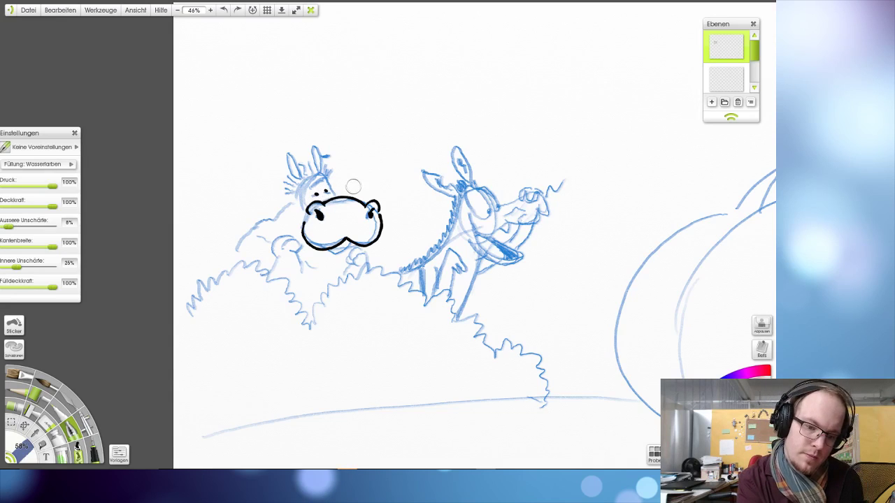
pyautogui.moveTo(309, 200); pyautogui.dragTo(319, 192)
pyautogui.hotkey('ctrl', 'z')
pyautogui.hotkey('ctrl', 'z')
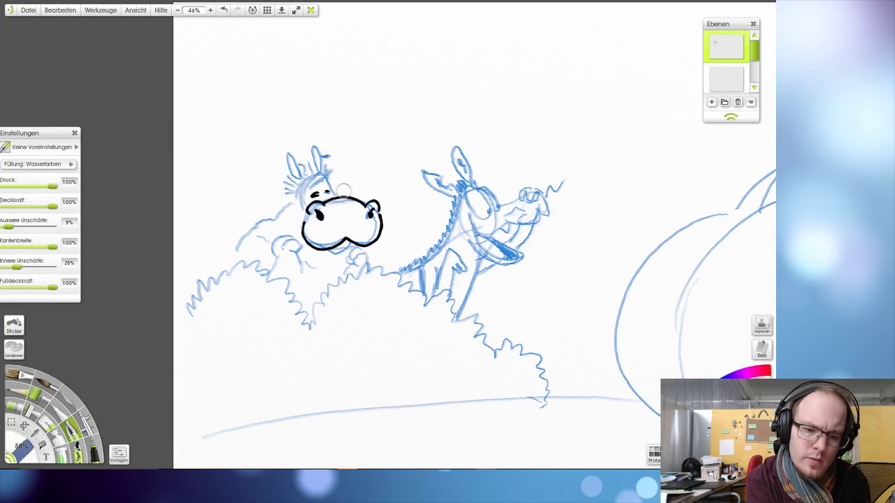
pyautogui.hotkey('ctrl', 'z')
pyautogui.hotkey('ctrl', 'y')
pyautogui.hotkey('ctrl', 'z')
pyautogui.hotkey('ctrl', 'y')
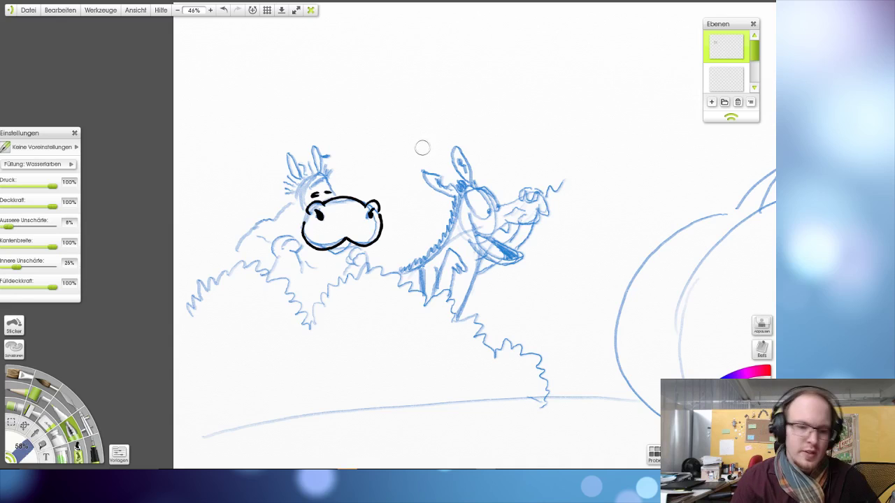
# - Hide the hippo's blue sketch layer to review the inked face on its own, and show it again
pyautogui.moveTo(731, 75)
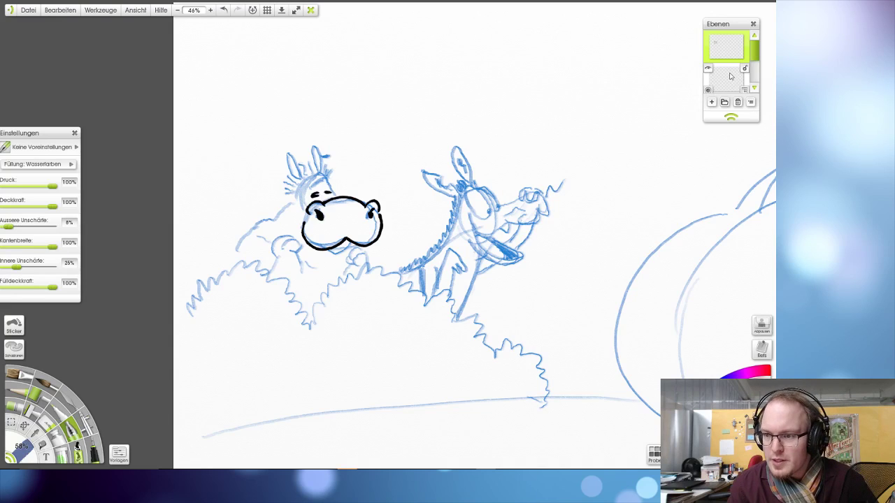
pyautogui.scroll(-1, 730, 75)
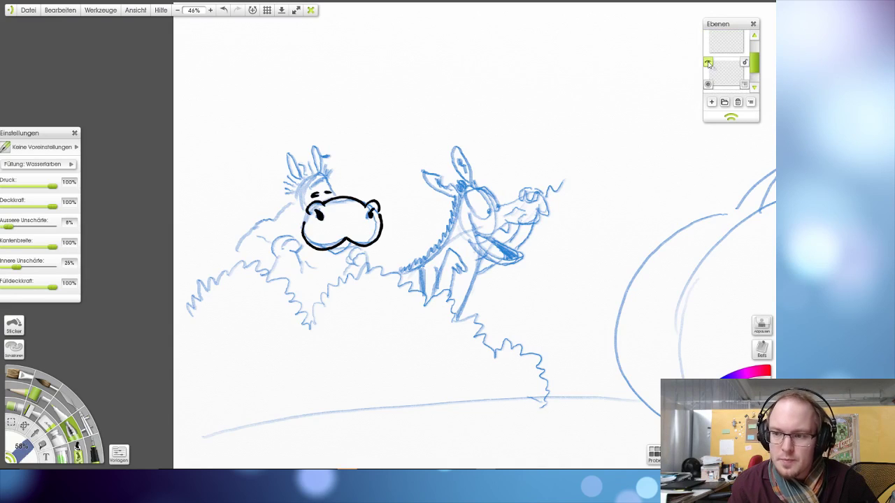
pyautogui.click(707, 63)
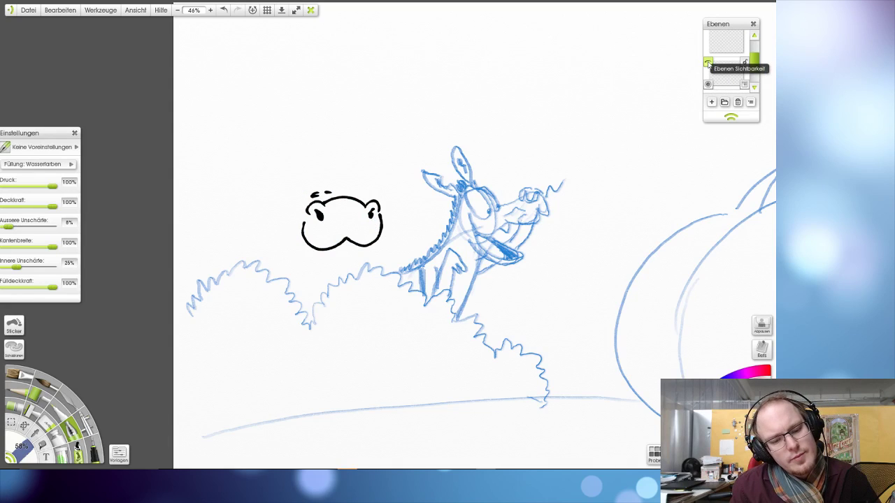
pyautogui.click(707, 63)
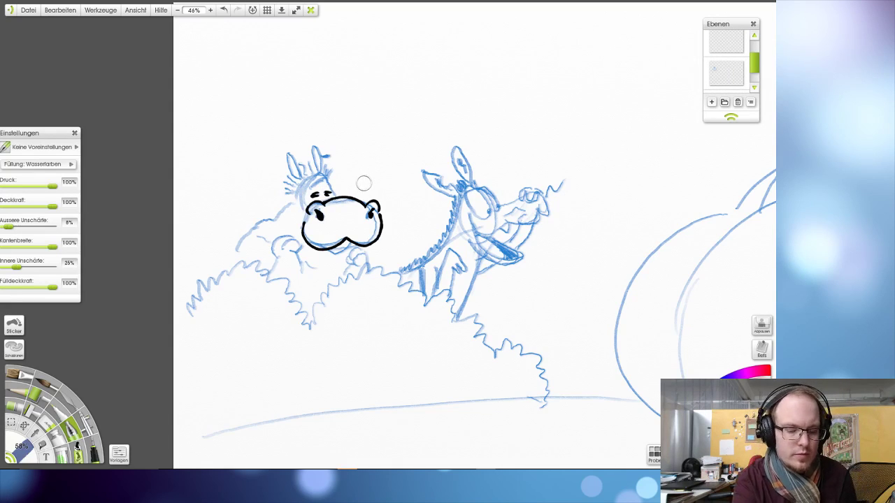
# - Ink the hippo's two eyes as small pupils beneath short slanted lid strokes
pyautogui.hotkey('ctrl', 'z')
pyautogui.moveTo(323, 192); pyautogui.dragTo(332, 193)
pyautogui.hotkey('ctrl', 'z')
pyautogui.hotkey('ctrl', 'z')
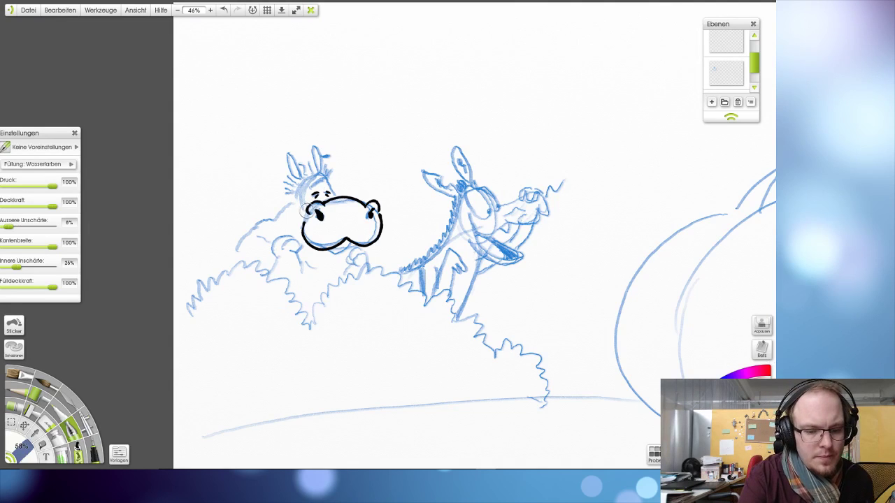
# - Ink the hippo's head outline, from the rounded cheek beside the near nostril up the back of the head and along the forehead
pyautogui.moveTo(308, 201); pyautogui.dragTo(301, 222)
pyautogui.hotkey('ctrl', 'z')
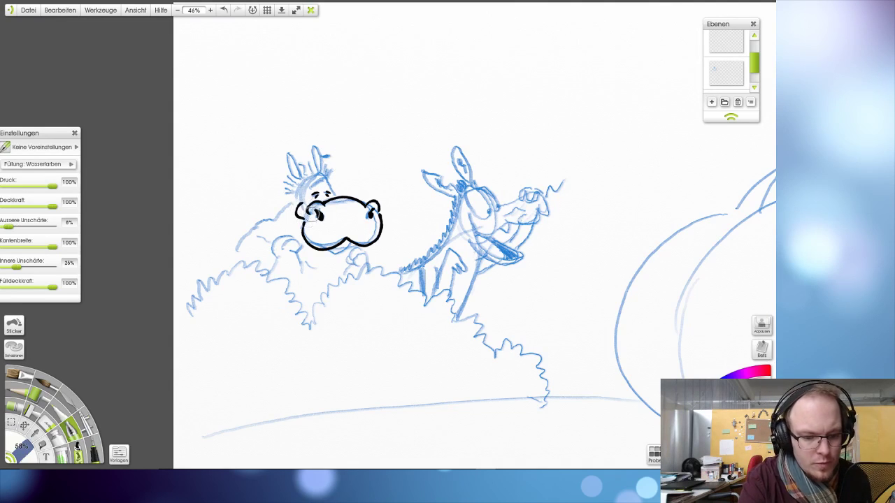
pyautogui.moveTo(302, 222)
pyautogui.mouseDown()
pyautogui.moveTo(303, 204)
pyautogui.moveTo(304, 222)
pyautogui.mouseUp()
pyautogui.hotkey('ctrl', 'z')
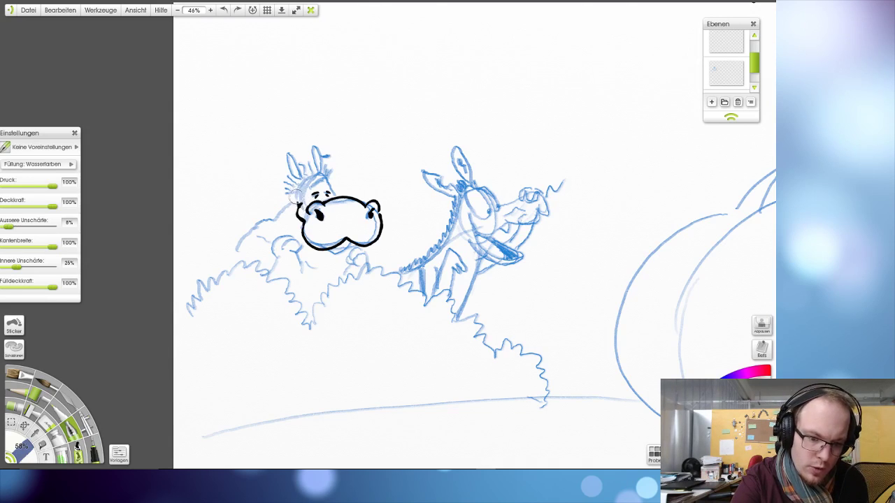
pyautogui.moveTo(299, 203); pyautogui.dragTo(305, 185)
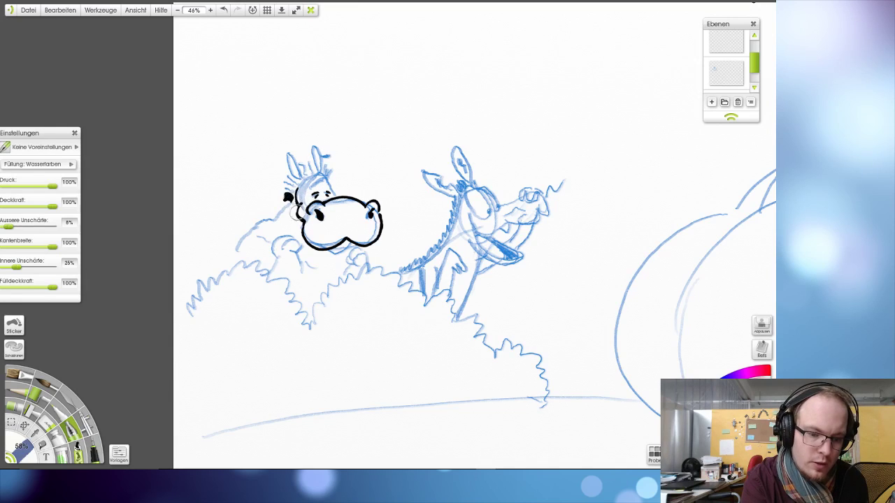
pyautogui.hotkey('ctrl', 'z')
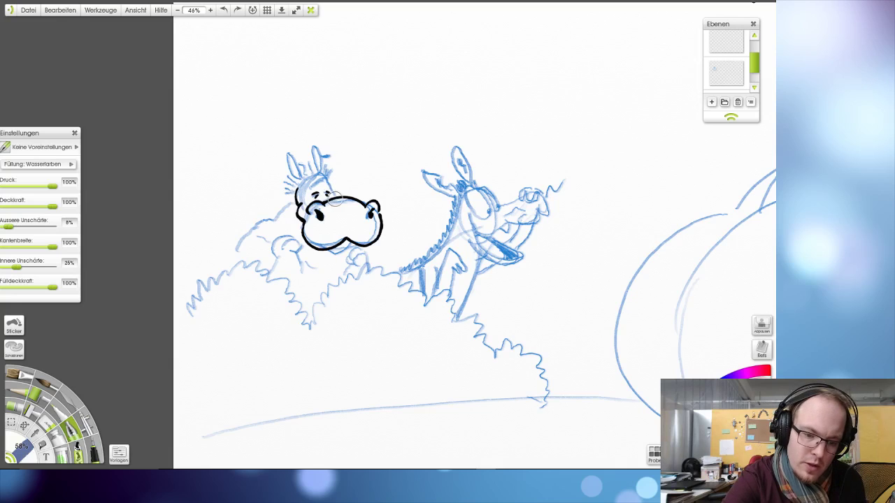
pyautogui.moveTo(334, 199); pyautogui.dragTo(328, 166)
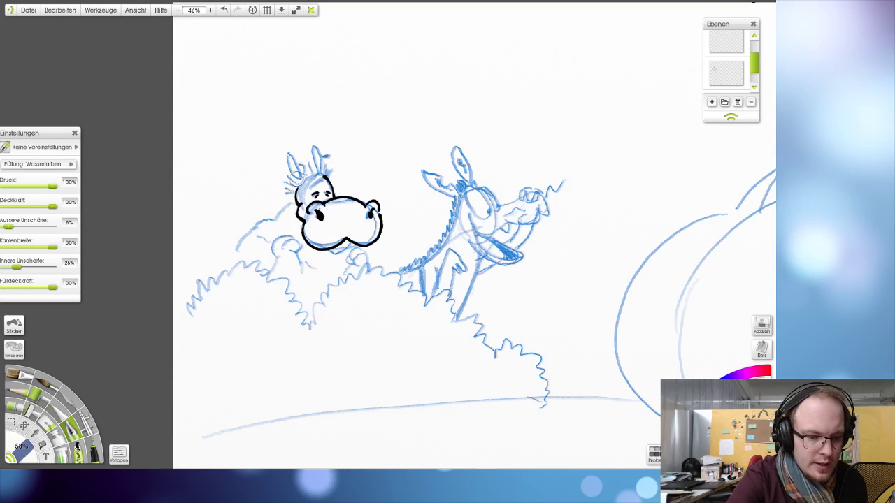
# - Ink the hippo's two narrow pointed ears on top of the head
pyautogui.moveTo(297, 177); pyautogui.dragTo(319, 176)
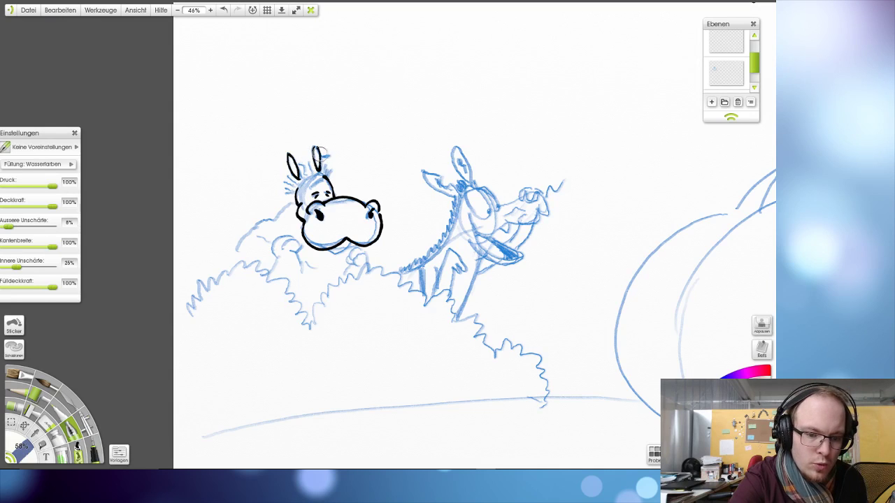
pyautogui.hotkey('ctrl', 'z')
pyautogui.moveTo(315, 146); pyautogui.dragTo(321, 170)
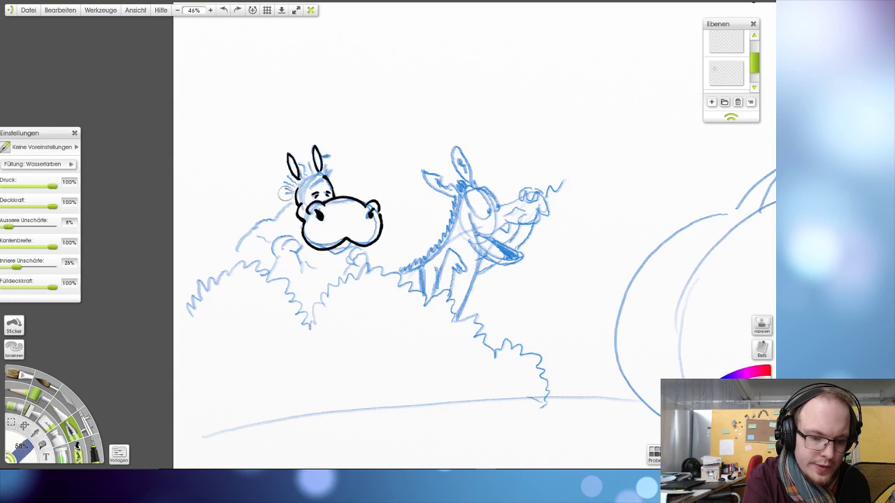
# - Ink the hippo's spiky hair tufts behind the head, between the ears and above the forehead
pyautogui.moveTo(285, 193)
pyautogui.mouseDown()
pyautogui.moveTo(279, 169)
pyautogui.moveTo(284, 185)
pyautogui.moveTo(278, 169)
pyautogui.moveTo(286, 178)
pyautogui.moveTo(306, 156)
pyautogui.mouseUp()
pyautogui.hotkey('ctrl', 'z')
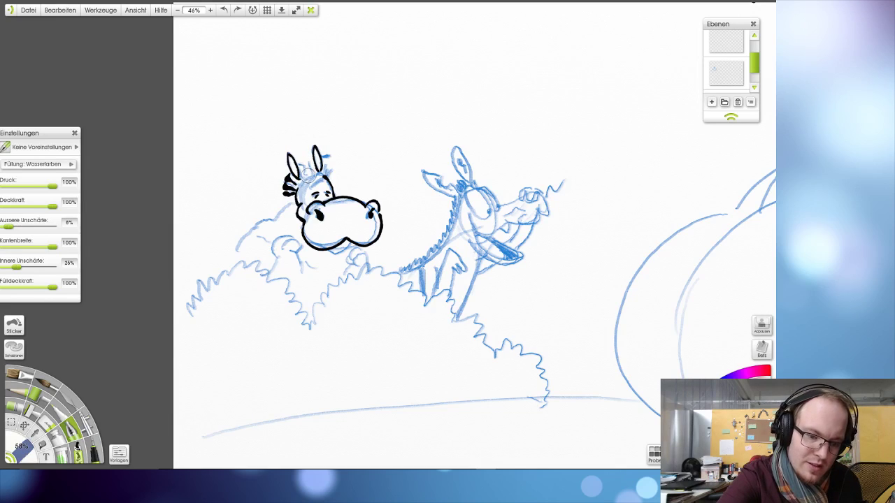
pyautogui.moveTo(309, 176); pyautogui.dragTo(310, 163)
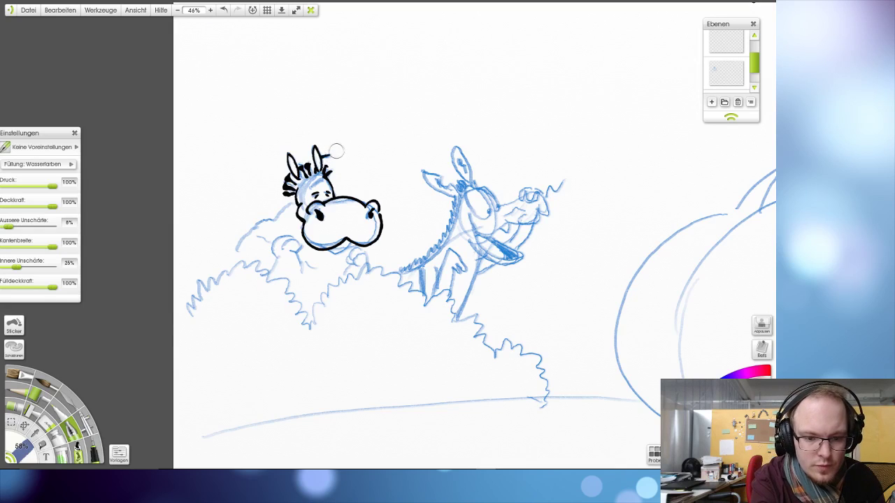
# - Redraw the short stroke sticking out beside the tip of the hippo's ear nearer the zebra-like animal
pyautogui.hotkey('ctrl', 'z')
pyautogui.hotkey('ctrl', 'y')
pyautogui.hotkey('ctrl', 'z')
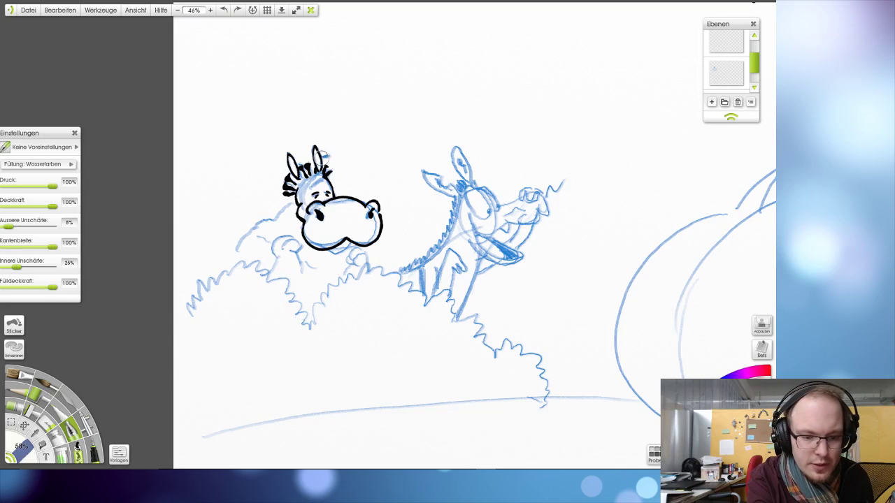
pyautogui.moveTo(318, 160); pyautogui.dragTo(335, 153)
pyautogui.hotkey('ctrl', 'z')
pyautogui.hotkey('ctrl', 'z')
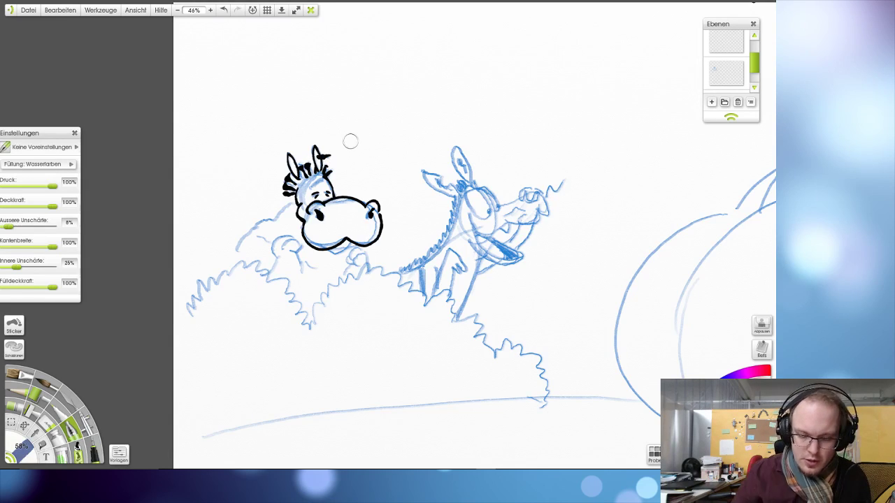
# - Ink the hippo's small curved lower lip beneath the notch of the snout
pyautogui.scroll(-5, 375, 202)
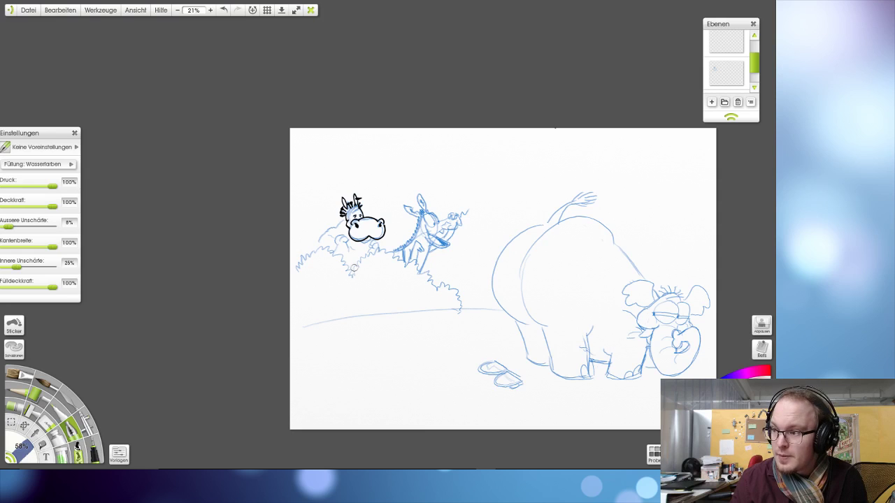
pyautogui.scroll(1, 354, 268)
pyautogui.scroll(-1, 354, 268)
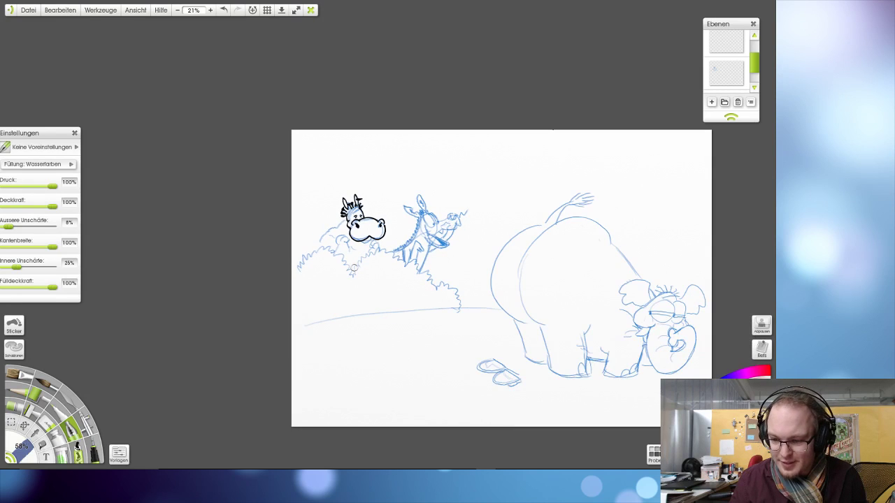
pyautogui.scroll(4, 354, 267)
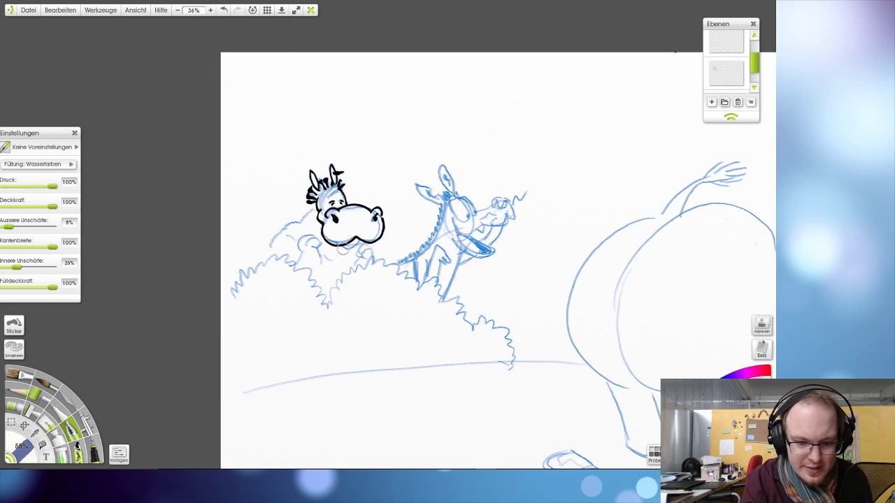
pyautogui.moveTo(340, 245); pyautogui.dragTo(360, 236)
pyautogui.hotkey('ctrl', 'z')
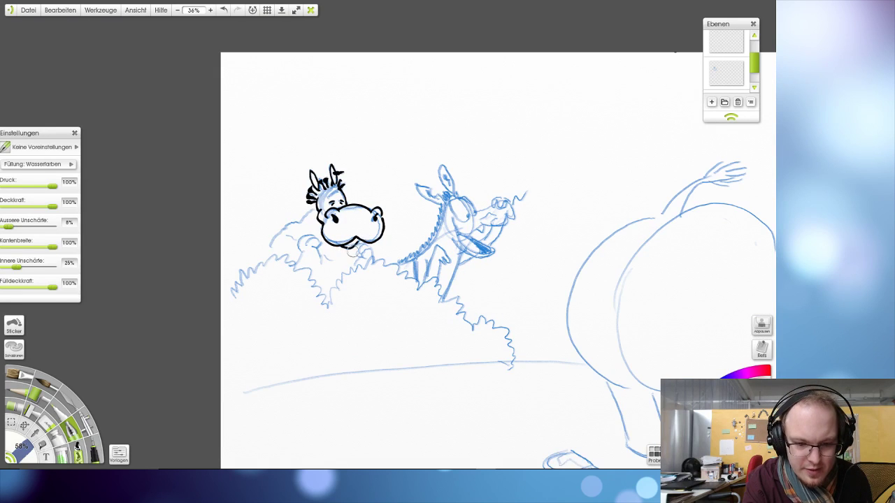
pyautogui.hotkey('ctrl', 'z')
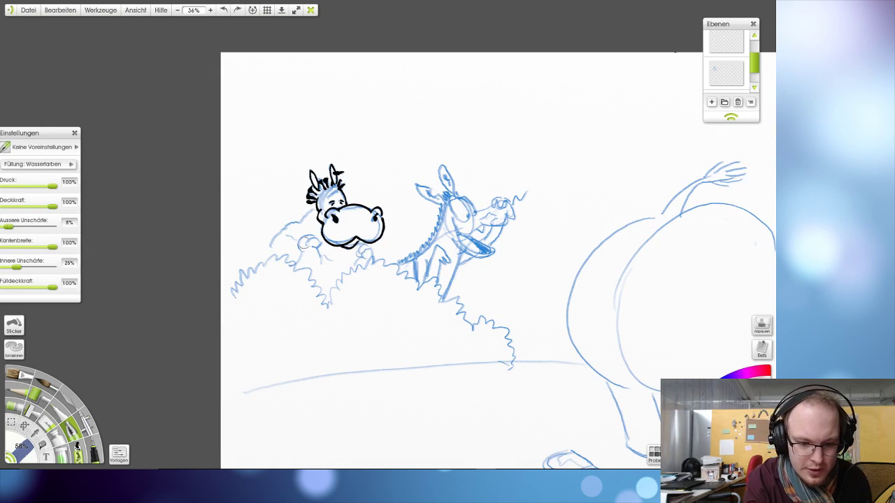
# - Ink the hippo's two hands below the snout, with curled fingers and the near forearm reaching into the bush
pyautogui.moveTo(316, 248)
pyautogui.mouseDown()
pyautogui.moveTo(314, 275)
pyautogui.moveTo(296, 239)
pyautogui.moveTo(326, 241)
pyautogui.moveTo(323, 253)
pyautogui.moveTo(315, 247)
pyautogui.moveTo(321, 251)
pyautogui.mouseUp()
pyautogui.hotkey('ctrl', 'z')
pyautogui.hotkey('ctrl', 'z')
pyautogui.hotkey('ctrl', 'z')
pyautogui.hotkey('ctrl', 'z')
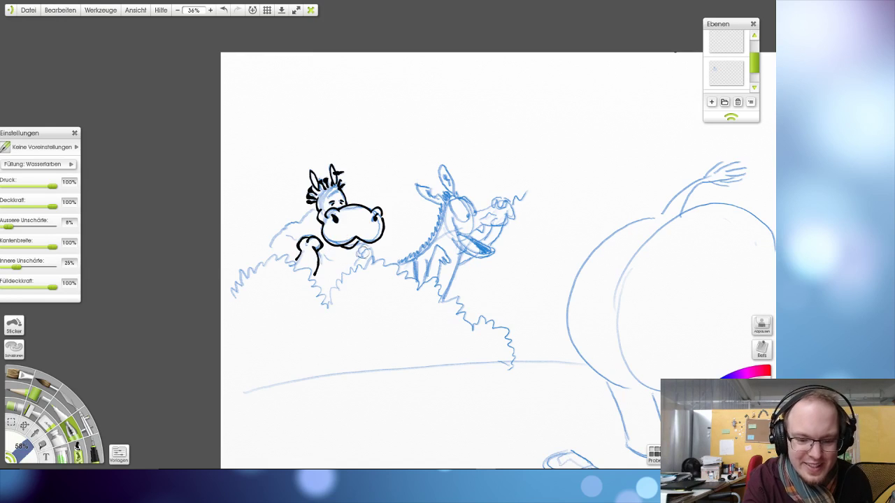
pyautogui.moveTo(354, 250); pyautogui.dragTo(358, 258)
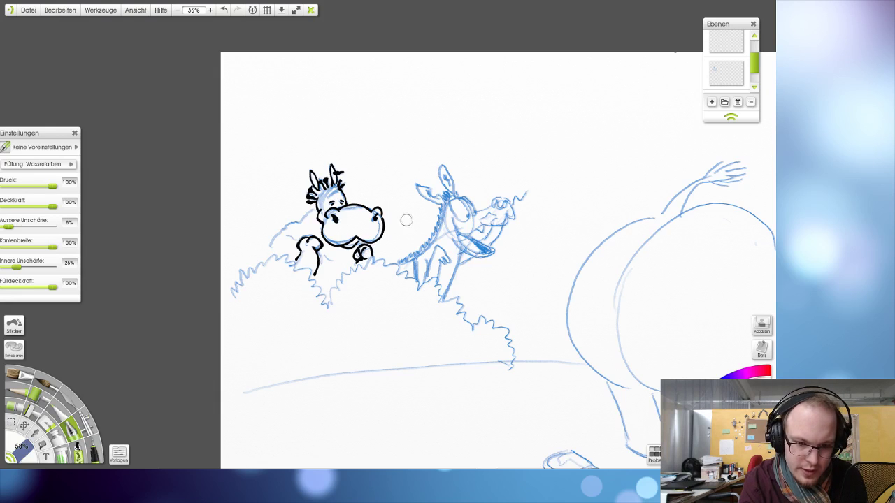
# - Redraw the curled fingers and wrist of the hippo's far hand and ink the short arm line above the near hand
pyautogui.hotkey('ctrl', 'z')
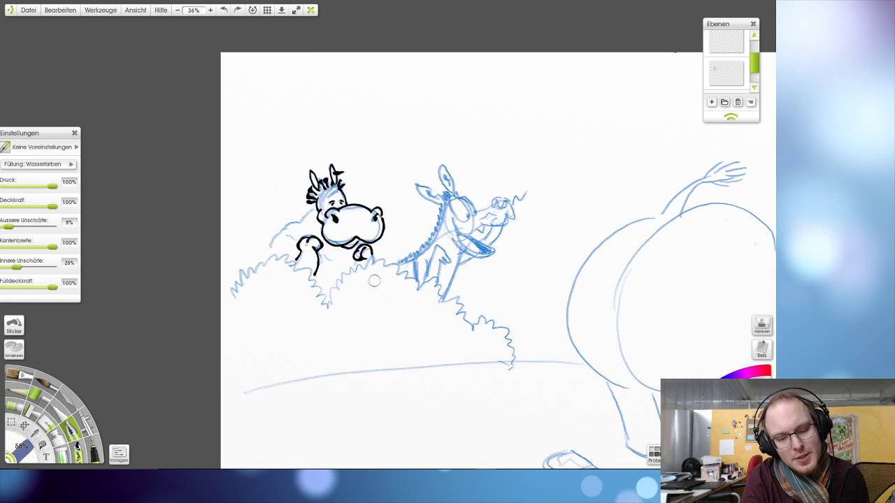
pyautogui.hotkey('ctrl', 'z')
pyautogui.hotkey('ctrl', 'z')
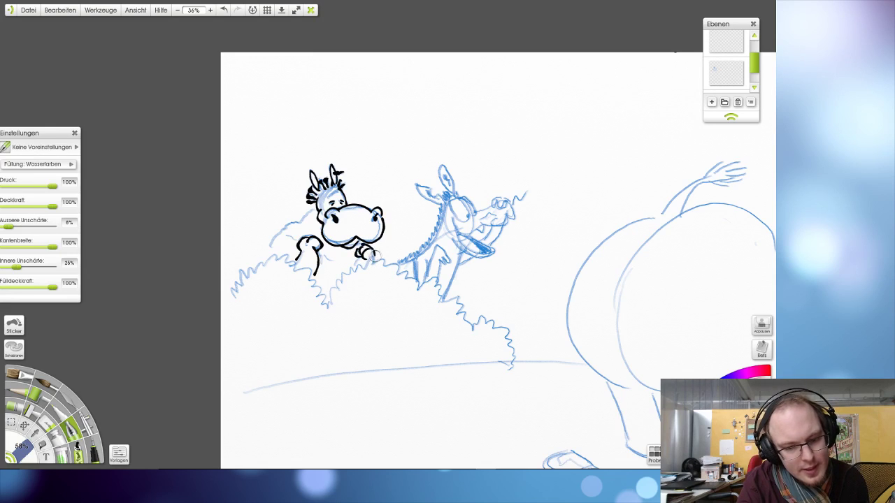
pyautogui.hotkey('ctrl', 'z')
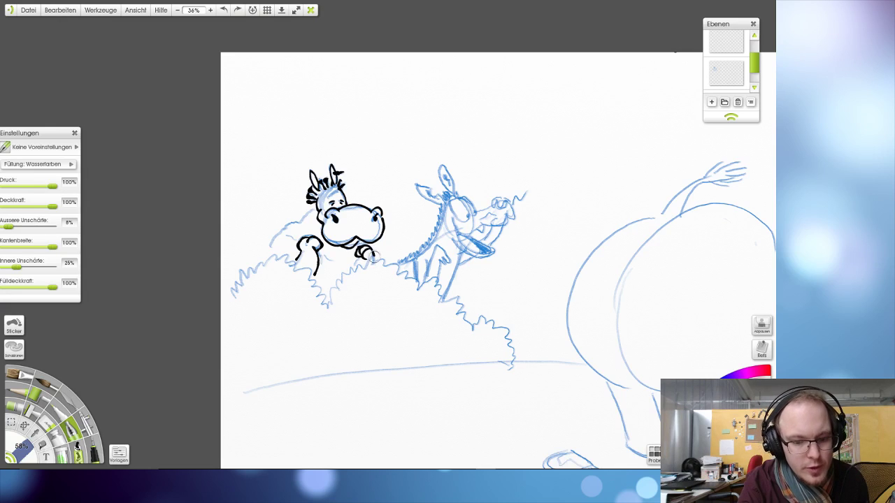
pyautogui.hotkey('ctrl', 'z')
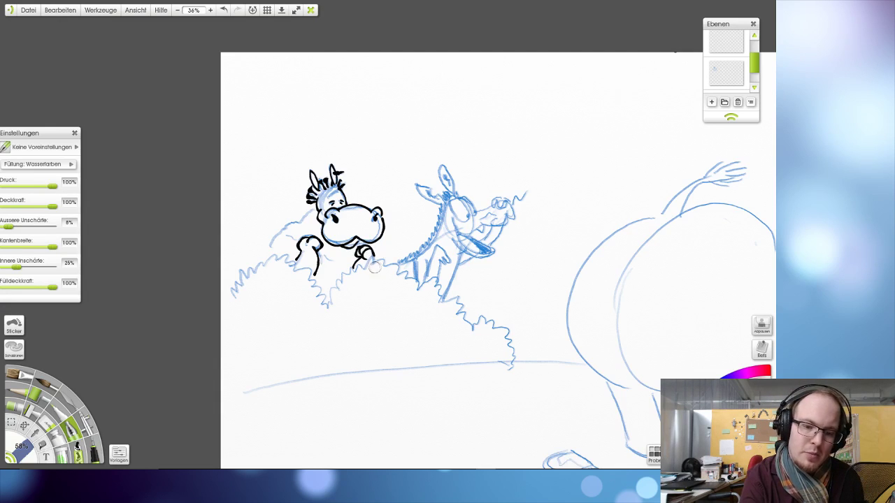
pyautogui.scroll(-4, 401, 227)
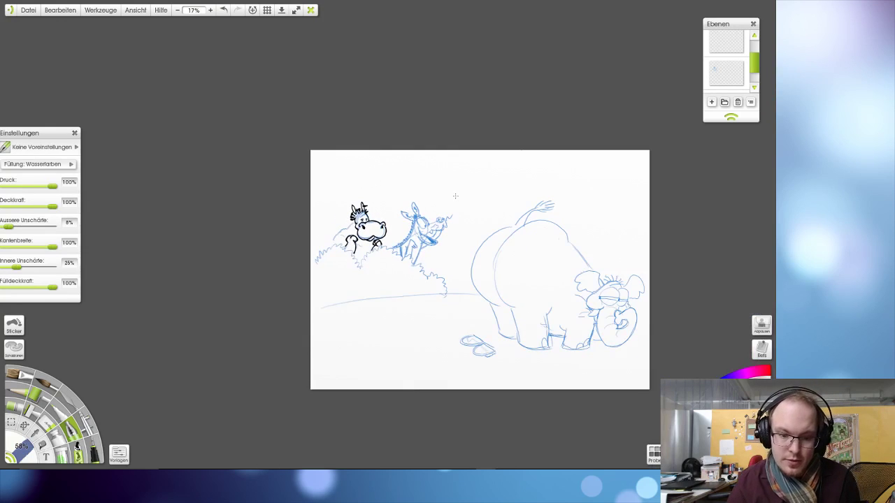
pyautogui.scroll(3, 395, 248)
pyautogui.scroll(2, 335, 255)
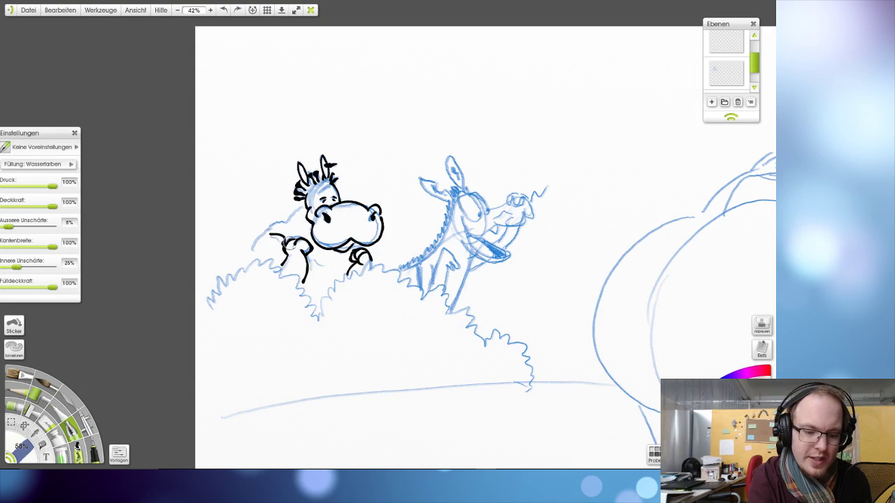
pyautogui.moveTo(269, 238); pyautogui.dragTo(288, 242)
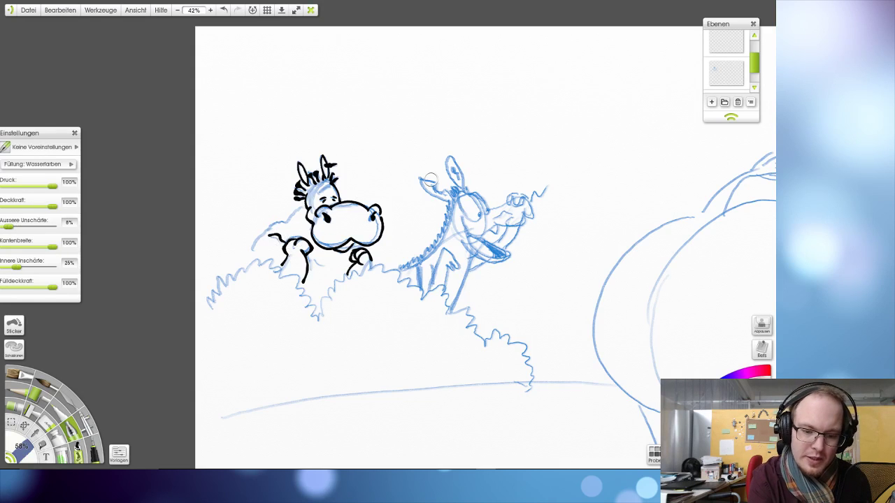
pyautogui.moveTo(421, 142); pyautogui.dragTo(423, 88)
pyautogui.moveTo(421, 126); pyautogui.dragTo(438, 95)
pyautogui.moveTo(419, 127)
pyautogui.mouseDown()
pyautogui.moveTo(409, 109)
pyautogui.moveTo(422, 127)
pyautogui.moveTo(442, 114)
pyautogui.moveTo(437, 149)
pyautogui.moveTo(423, 134)
pyautogui.moveTo(434, 161)
pyautogui.mouseUp()
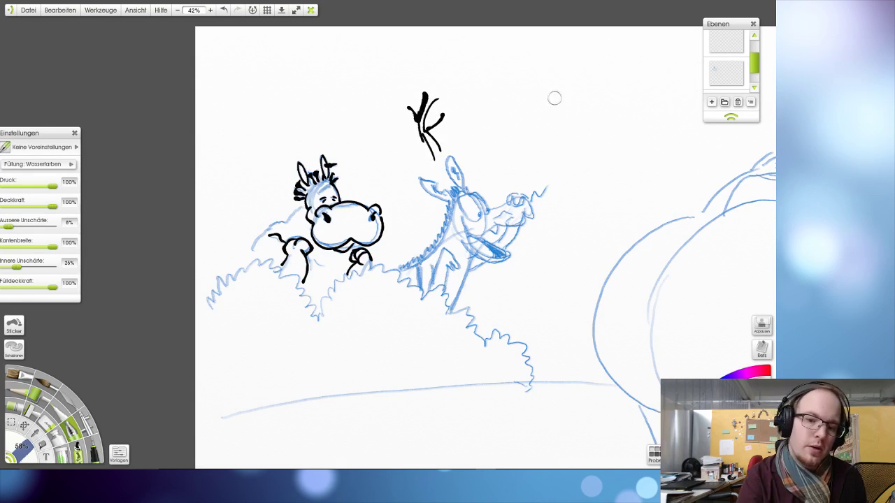
pyautogui.hotkey('ctrl', 'z')
pyautogui.hotkey('ctrl', 'z')
pyautogui.hotkey('ctrl', 'z')
pyautogui.hotkey('ctrl', 'z')
pyautogui.hotkey('ctrl', 'z')
pyautogui.hotkey('ctrl', 'z')
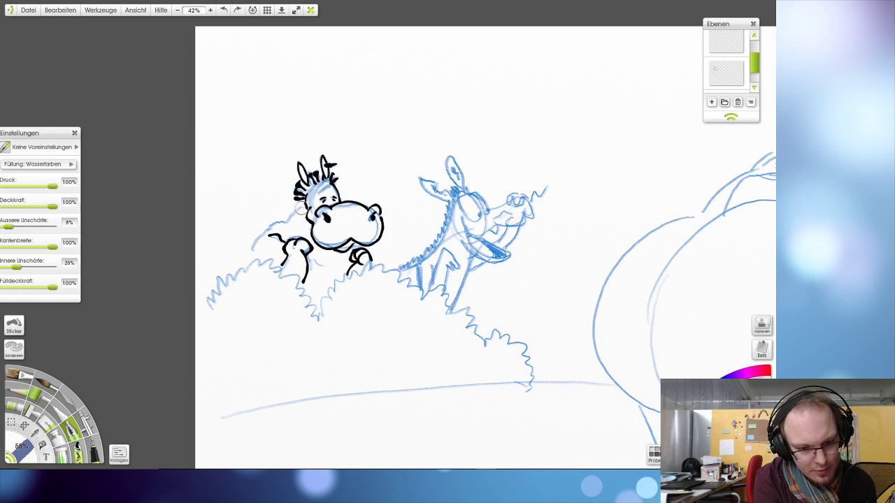
# - Ink the hippo's back from the neck down to the bush and the short curved chest line between its hands
pyautogui.moveTo(304, 206); pyautogui.dragTo(283, 222)
pyautogui.hotkey('ctrl', 'z')
pyautogui.hotkey('ctrl', 'z')
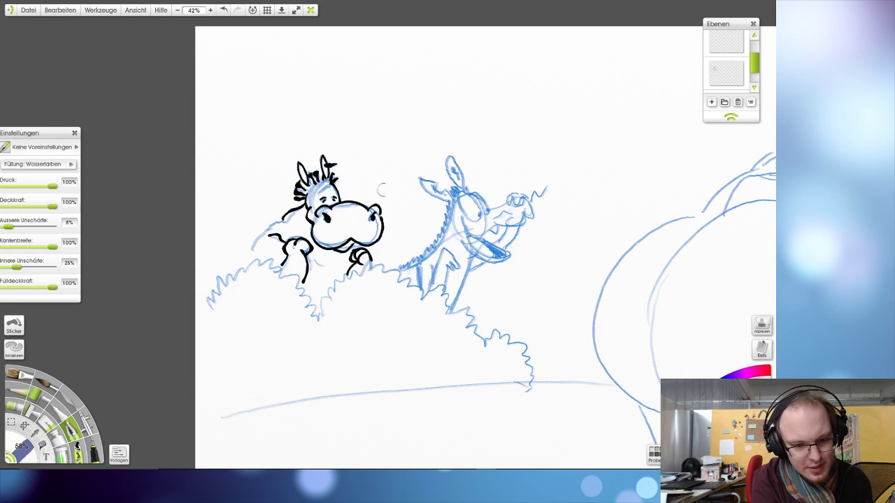
pyautogui.hotkey('ctrl', 'z')
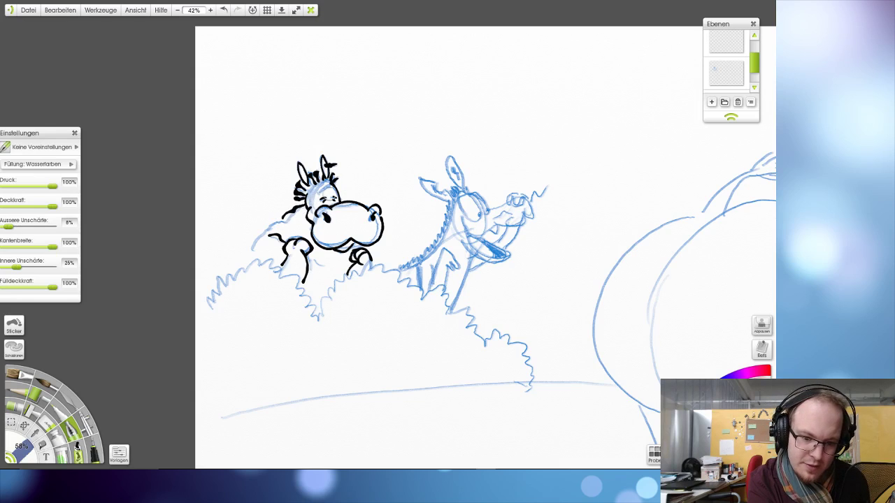
pyautogui.moveTo(292, 207)
pyautogui.mouseDown()
pyautogui.moveTo(260, 235)
pyautogui.moveTo(250, 256)
pyautogui.moveTo(259, 260)
pyautogui.mouseUp()
pyautogui.hotkey('ctrl', 'z')
pyautogui.moveTo(280, 219)
pyautogui.mouseDown()
pyautogui.moveTo(246, 249)
pyautogui.moveTo(249, 260)
pyautogui.mouseUp()
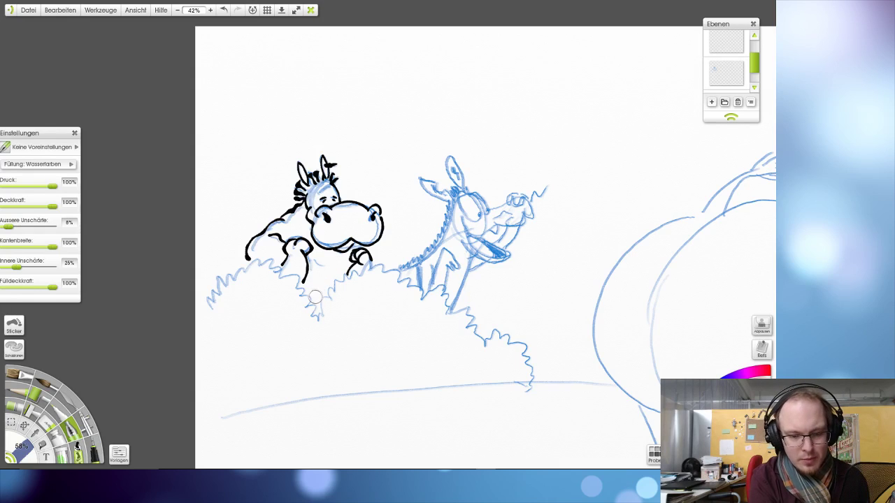
pyautogui.moveTo(309, 259); pyautogui.dragTo(343, 260)
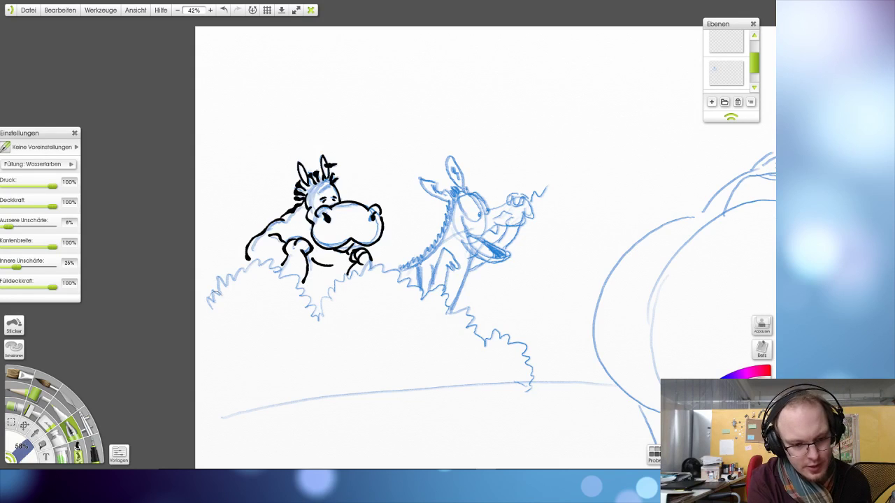
pyautogui.moveTo(394, 239)
pyautogui.mouseDown()
pyautogui.moveTo(413, 253)
pyautogui.moveTo(434, 243)
pyautogui.mouseUp()
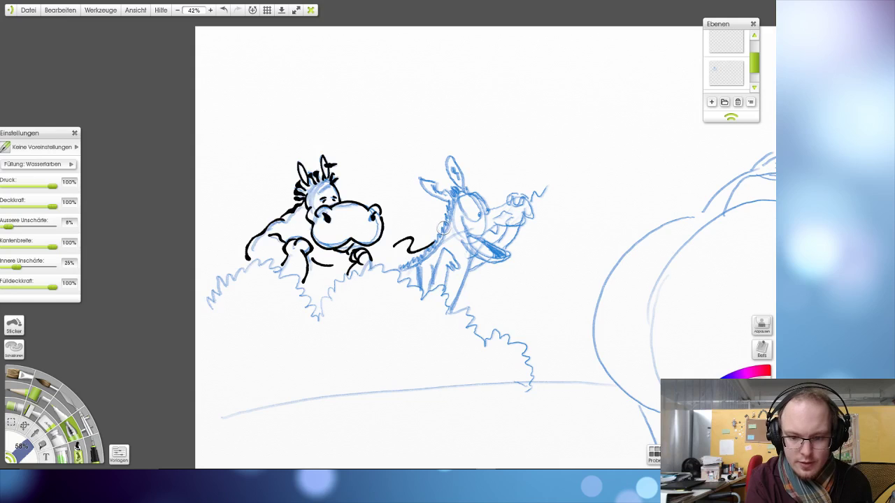
pyautogui.hotkey('ctrl', 'z')
pyautogui.moveTo(400, 271)
pyautogui.mouseDown()
pyautogui.moveTo(447, 239)
pyautogui.moveTo(422, 253)
pyautogui.moveTo(453, 211)
pyautogui.mouseUp()
pyautogui.hotkey('ctrl', 'z')
pyautogui.hotkey('ctrl', 'z')
pyautogui.moveTo(400, 270); pyautogui.dragTo(451, 197)
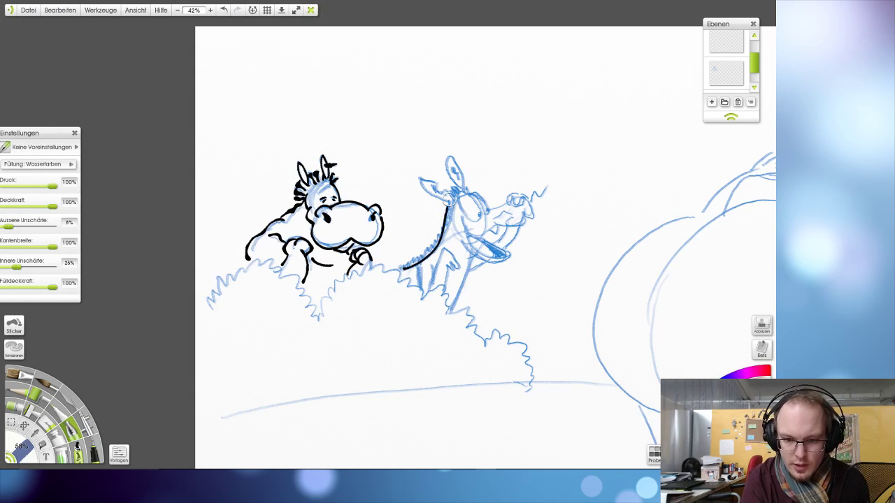
pyautogui.hotkey('ctrl', 'z')
pyautogui.moveTo(397, 269); pyautogui.dragTo(442, 175)
pyautogui.hotkey('ctrl', 'z')
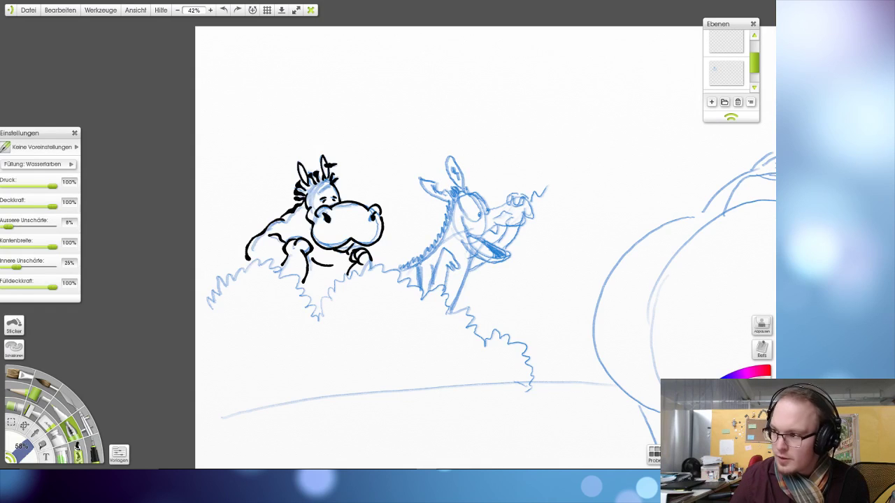
# - Switch to Lazy Nezumi Pro to check the stroke smoothing, undo the test strokes beside the zebra-like animal and return to the drawing
pyautogui.hotkey('alt', 'Tab')
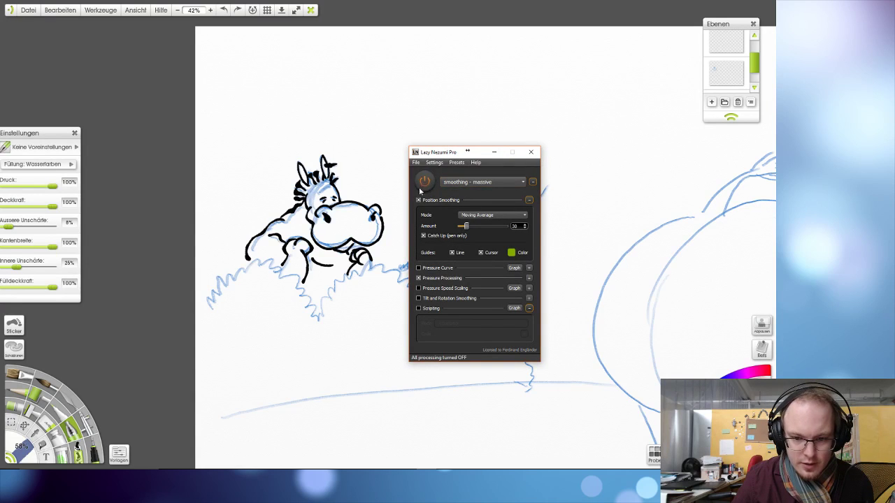
pyautogui.hotkey('alt', 'Tab')
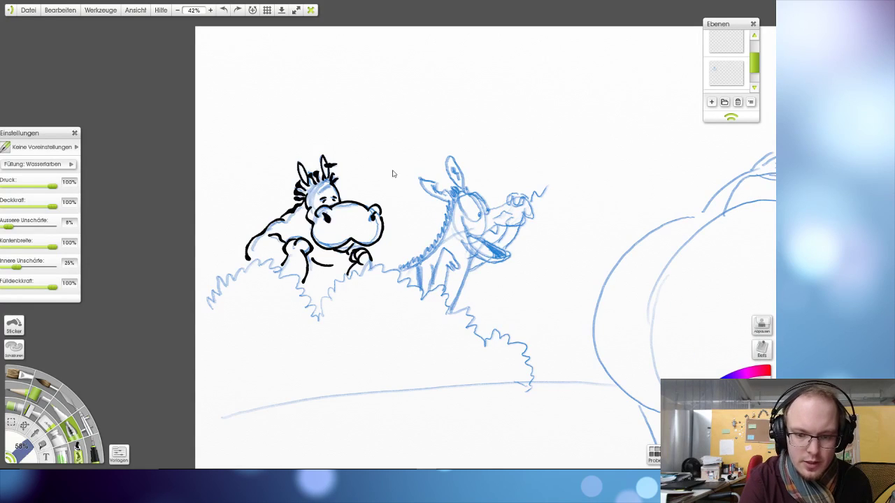
pyautogui.moveTo(397, 162); pyautogui.dragTo(420, 151)
pyautogui.hotkey('ctrl', 'z')
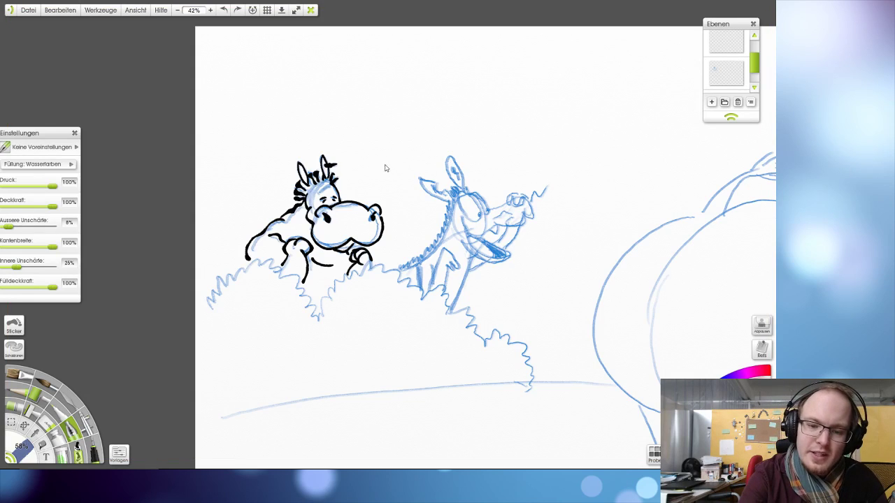
pyautogui.moveTo(385, 168)
pyautogui.mouseDown()
pyautogui.moveTo(400, 114)
pyautogui.moveTo(429, 108)
pyautogui.moveTo(454, 123)
pyautogui.moveTo(499, 103)
pyautogui.moveTo(483, 61)
pyautogui.moveTo(389, 59)
pyautogui.moveTo(348, 115)
pyautogui.moveTo(384, 175)
pyautogui.moveTo(433, 173)
pyautogui.moveTo(495, 120)
pyautogui.moveTo(565, 116)
pyautogui.moveTo(559, 171)
pyautogui.moveTo(479, 151)
pyautogui.moveTo(410, 68)
pyautogui.moveTo(415, 165)
pyautogui.mouseUp()
pyautogui.hotkey('ctrl', 'z')
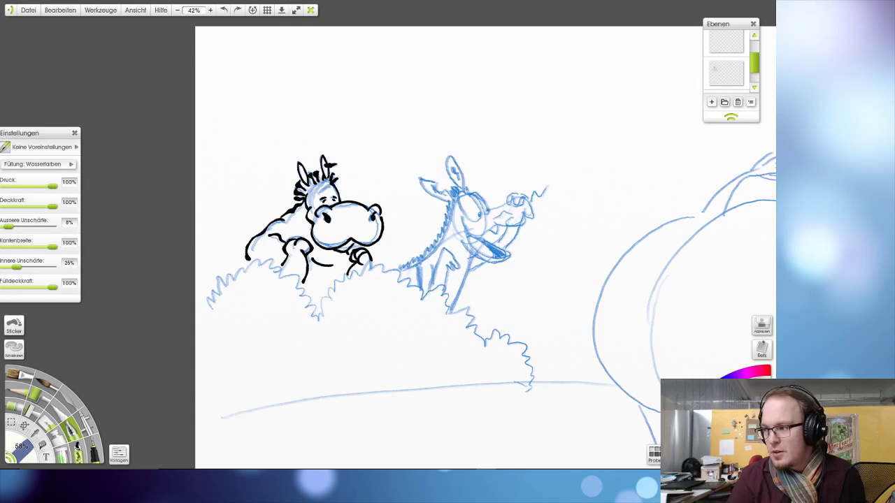
pyautogui.hotkey('alt', 'Tab')
pyautogui.moveTo(655, 187); pyautogui.dragTo(468, 48)
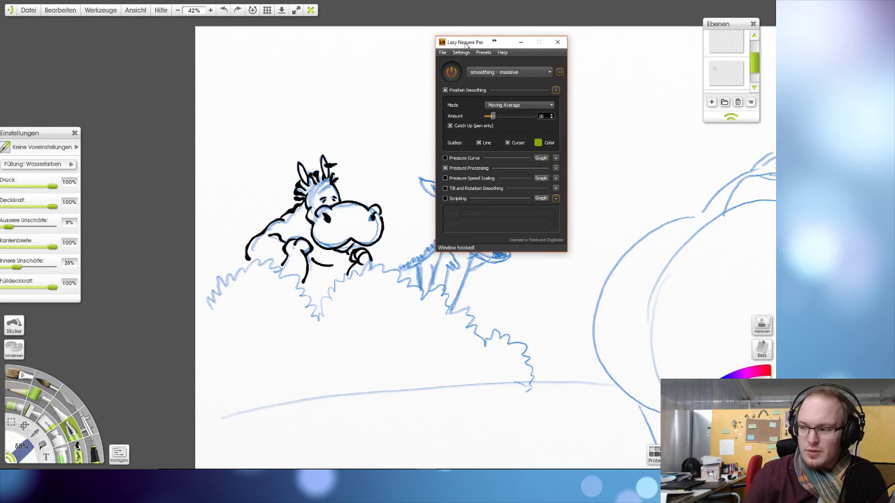
pyautogui.moveTo(466, 46); pyautogui.dragTo(671, 95)
pyautogui.hotkey('alt', 'Tab')
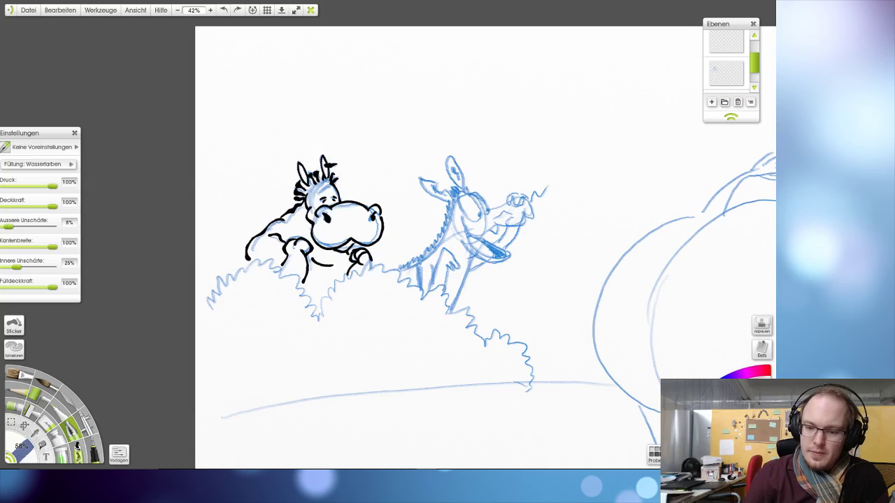
# - Ink the back and front neck contours of the zebra-like animal from the bush up to its head
pyautogui.moveTo(402, 275)
pyautogui.mouseDown()
pyautogui.moveTo(434, 252)
pyautogui.moveTo(451, 210)
pyautogui.mouseUp()
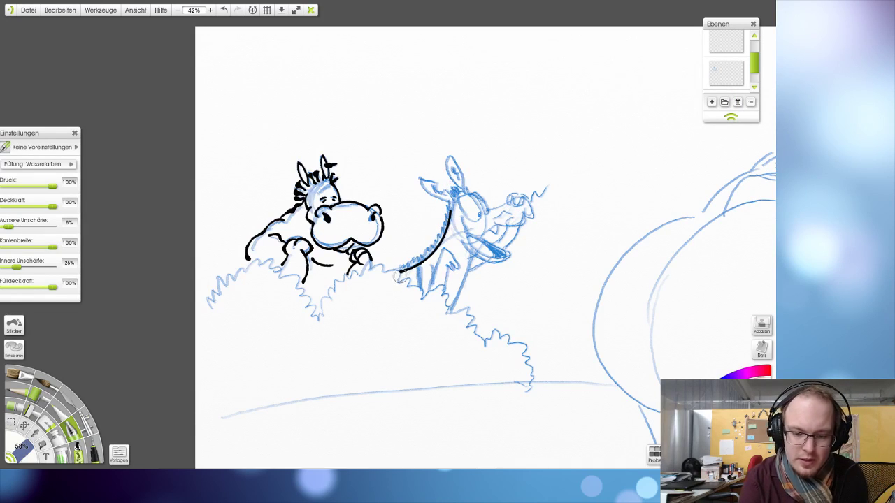
pyautogui.hotkey('ctrl', 'z')
pyautogui.moveTo(399, 276)
pyautogui.mouseDown()
pyautogui.moveTo(443, 236)
pyautogui.moveTo(453, 184)
pyautogui.mouseUp()
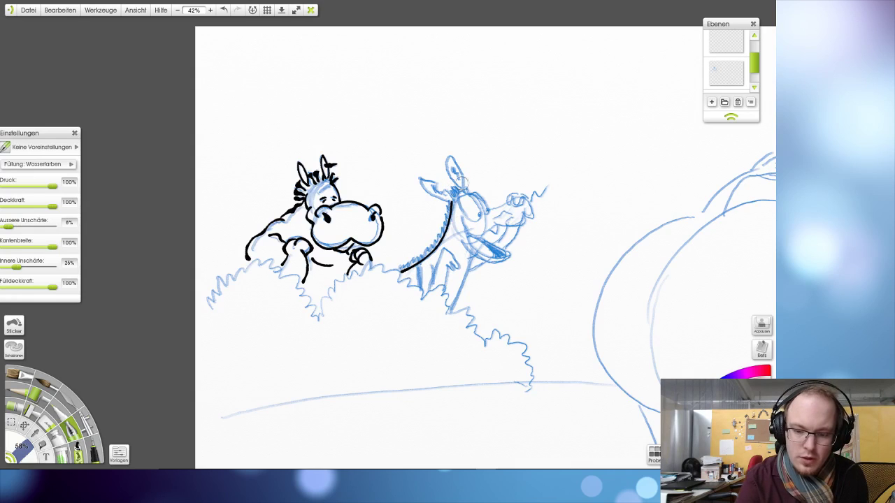
pyautogui.moveTo(452, 313); pyautogui.dragTo(475, 246)
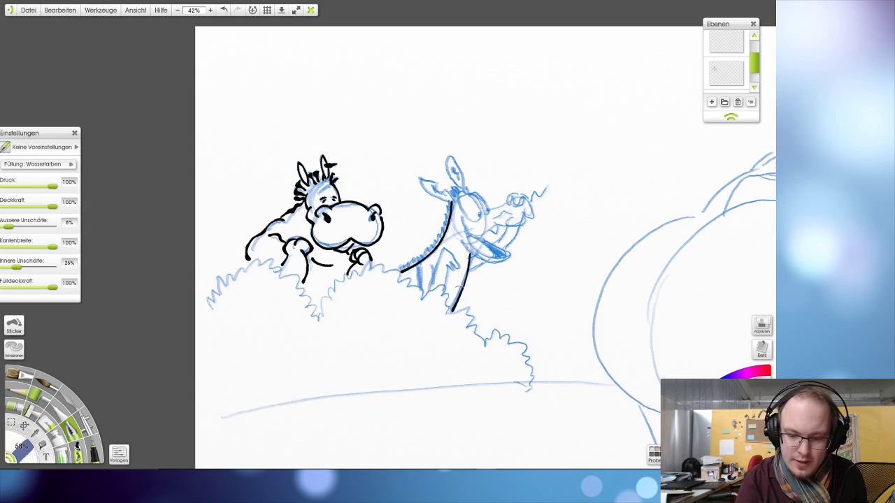
pyautogui.hotkey('ctrl', 'z')
pyautogui.moveTo(450, 314); pyautogui.dragTo(471, 255)
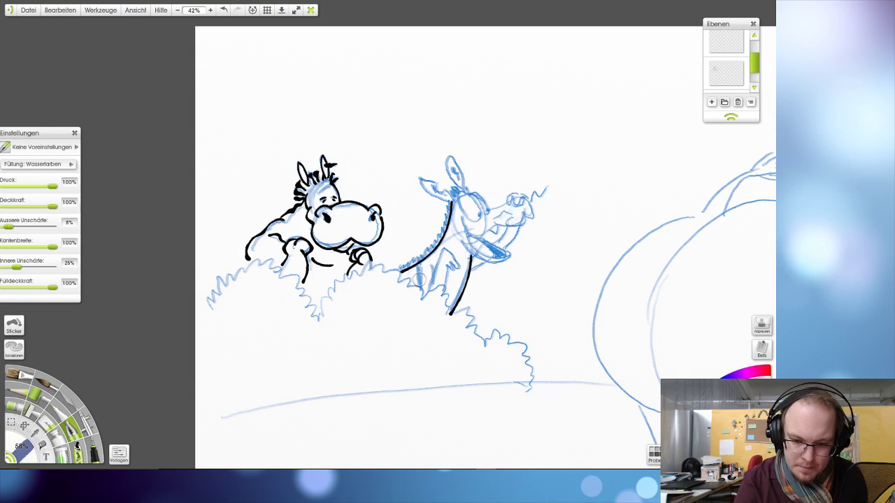
# - Ink the short stripes and the jagged shape between the neck contours of the zebra-like animal, just above the bush
pyautogui.moveTo(414, 270)
pyautogui.mouseDown()
pyautogui.moveTo(432, 284)
pyautogui.moveTo(445, 249)
pyautogui.mouseUp()
pyautogui.hotkey('ctrl', 'z')
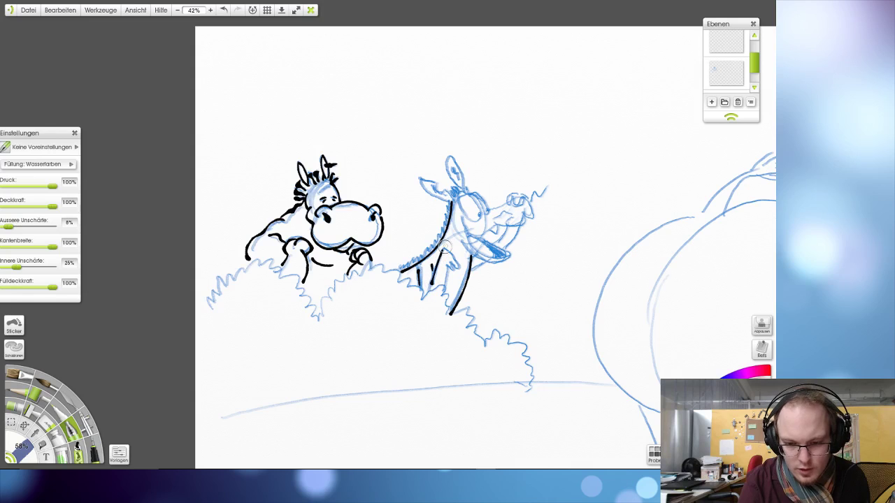
pyautogui.hotkey('ctrl', 'z')
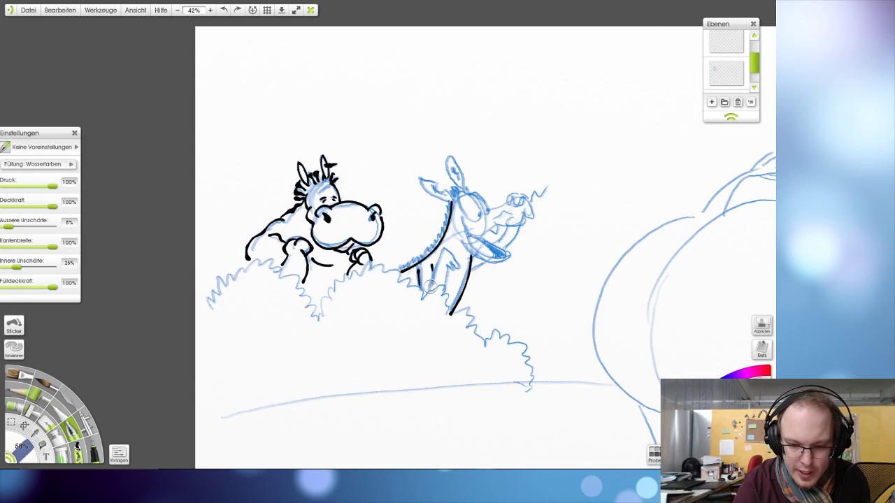
pyautogui.moveTo(430, 284); pyautogui.dragTo(447, 243)
pyautogui.hotkey('ctrl', 'z')
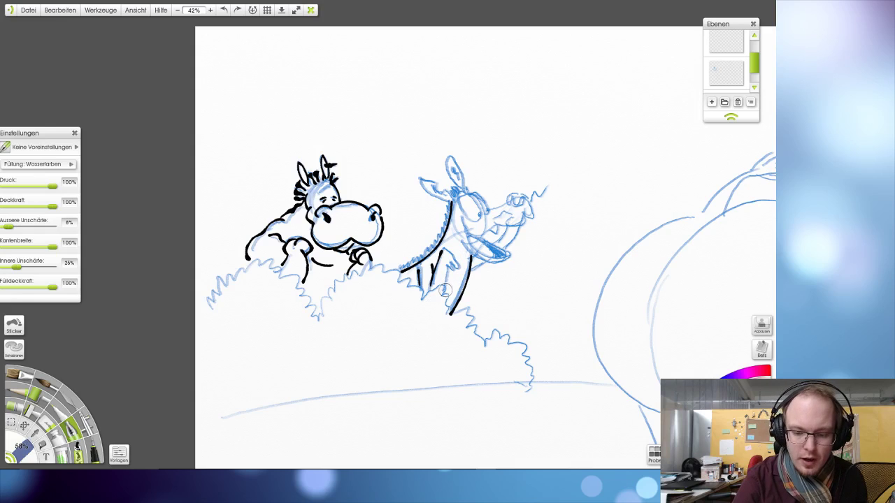
pyautogui.moveTo(446, 290)
pyautogui.mouseDown()
pyautogui.moveTo(448, 265)
pyautogui.moveTo(459, 261)
pyautogui.moveTo(444, 249)
pyautogui.moveTo(459, 260)
pyautogui.moveTo(443, 250)
pyautogui.moveTo(462, 260)
pyautogui.moveTo(443, 250)
pyautogui.mouseUp()
pyautogui.hotkey('ctrl', 'z')
pyautogui.hotkey('ctrl', 'z')
pyautogui.hotkey('ctrl', 'z')
pyautogui.hotkey('ctrl', 'z')
pyautogui.hotkey('ctrl', 'z')
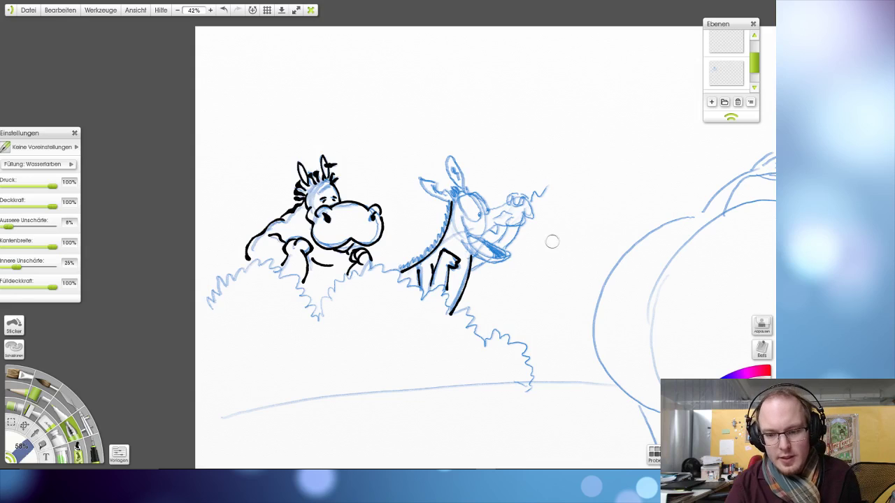
# - Ink the zebra-like animal's nose at the snout tip as a solid black shape with a small white highlight
pyautogui.moveTo(525, 190)
pyautogui.mouseDown()
pyautogui.moveTo(508, 197)
pyautogui.moveTo(522, 208)
pyautogui.moveTo(509, 199)
pyautogui.moveTo(529, 196)
pyautogui.mouseUp()
pyautogui.hotkey('ctrl', 'z')
pyautogui.hotkey('ctrl', 'z')
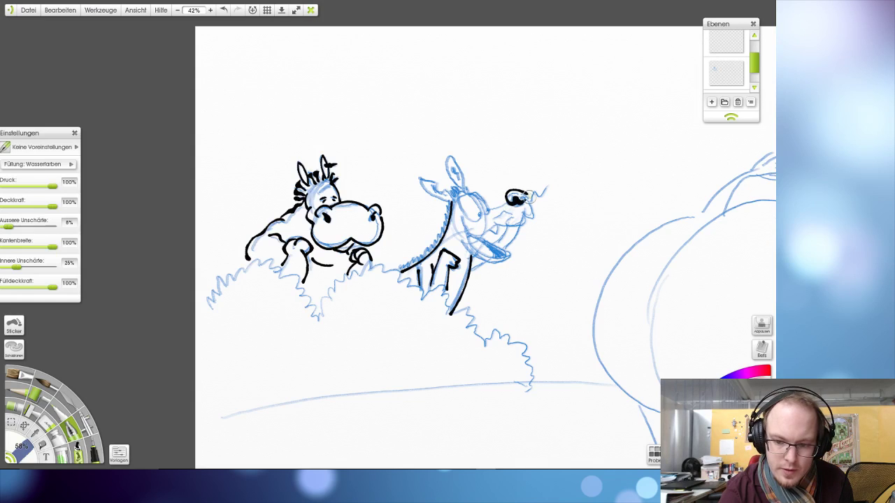
pyautogui.hotkey('ctrl', 'z')
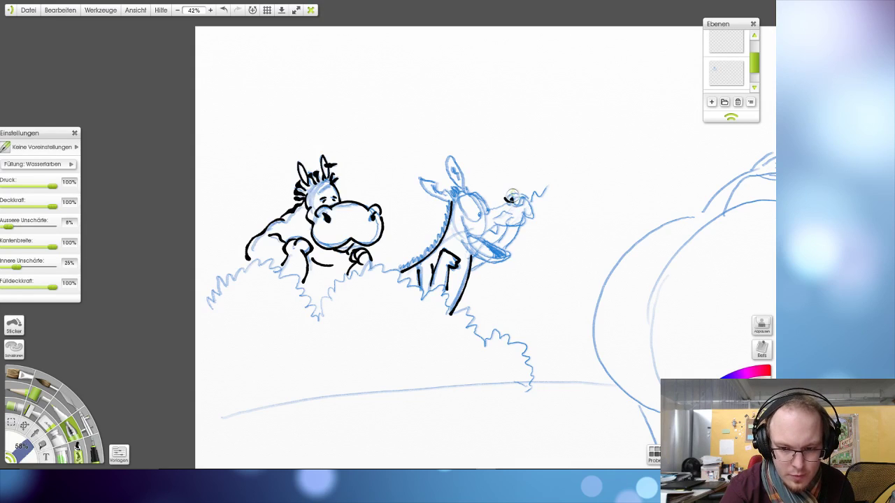
pyautogui.hotkey('ctrl', 'z')
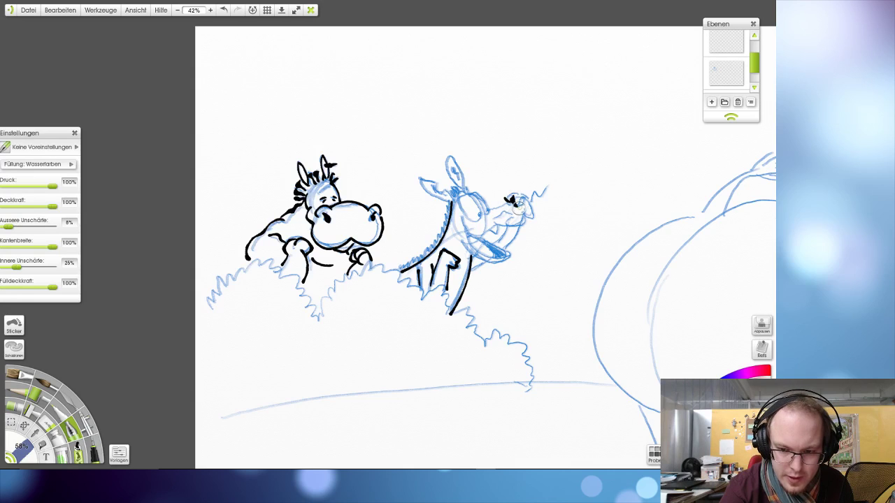
pyautogui.moveTo(506, 198); pyautogui.dragTo(517, 199)
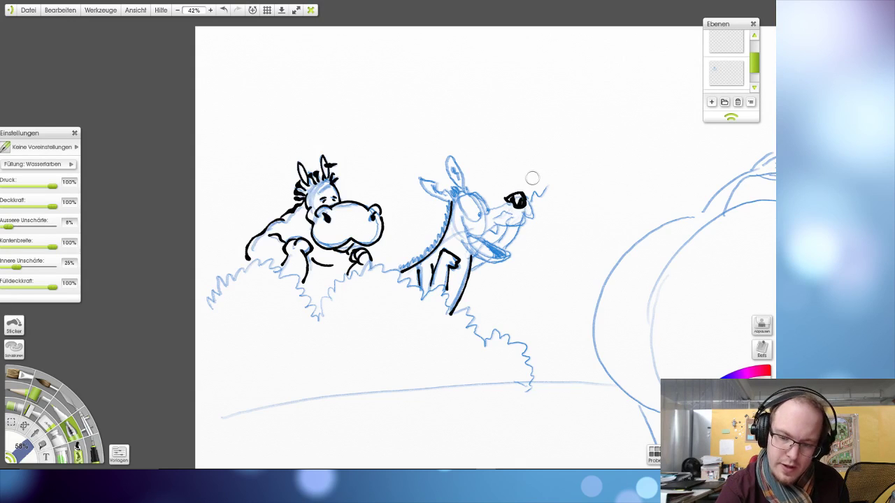
pyautogui.hotkey('ctrl', 'z')
pyautogui.moveTo(508, 202)
pyautogui.mouseDown()
pyautogui.moveTo(527, 202)
pyautogui.moveTo(516, 202)
pyautogui.mouseUp()
pyautogui.hotkey('ctrl', 'z')
pyautogui.scroll(-5, 532, 190)
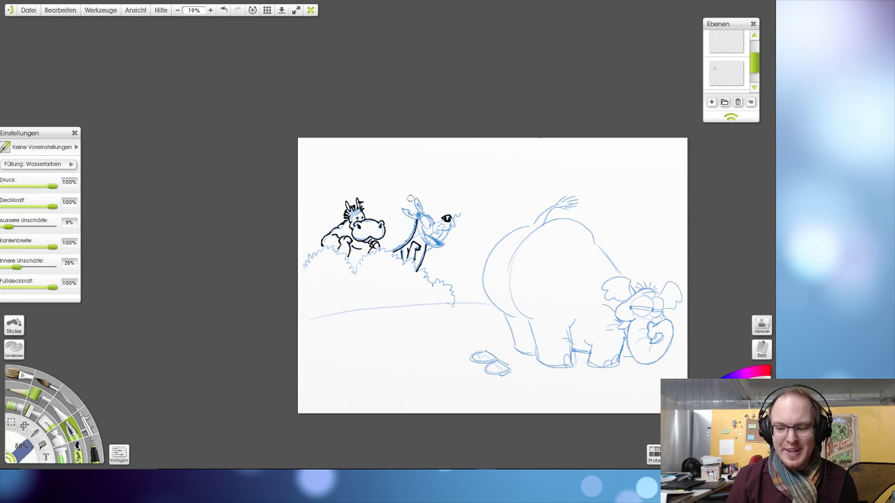
pyautogui.scroll(5, 410, 198)
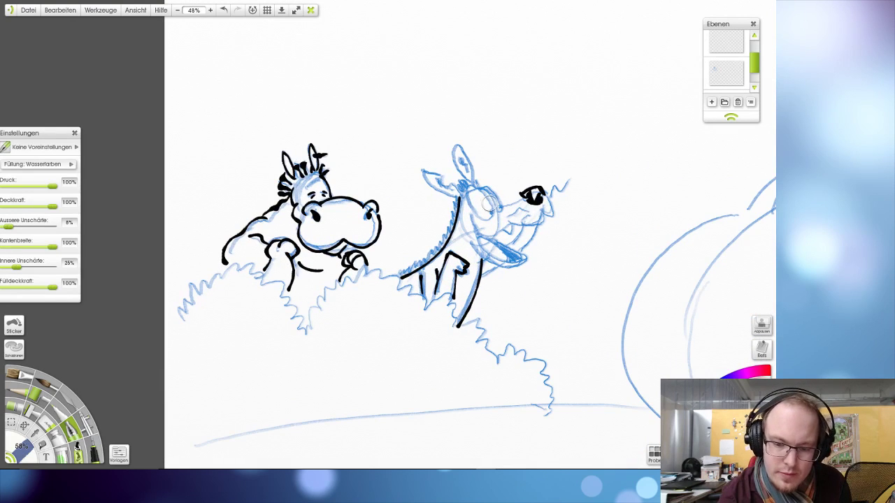
pyautogui.moveTo(480, 188)
pyautogui.mouseDown()
pyautogui.moveTo(468, 204)
pyautogui.moveTo(487, 199)
pyautogui.moveTo(481, 215)
pyautogui.moveTo(492, 208)
pyautogui.moveTo(473, 183)
pyautogui.moveTo(489, 215)
pyautogui.moveTo(491, 208)
pyautogui.moveTo(475, 189)
pyautogui.moveTo(483, 220)
pyautogui.moveTo(492, 207)
pyautogui.mouseUp()
pyautogui.hotkey('ctrl', 'z')
pyautogui.hotkey('ctrl', 'z')
pyautogui.hotkey('ctrl', 'z')
pyautogui.hotkey('ctrl', 'z')
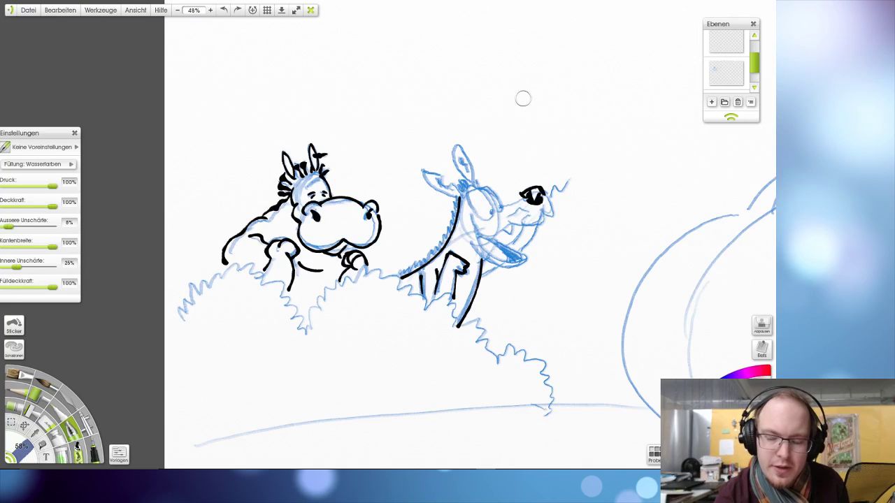
pyautogui.moveTo(524, 84)
pyautogui.mouseDown()
pyautogui.moveTo(509, 116)
pyautogui.moveTo(534, 129)
pyautogui.moveTo(531, 85)
pyautogui.mouseUp()
pyautogui.hotkey('ctrl', 'z')
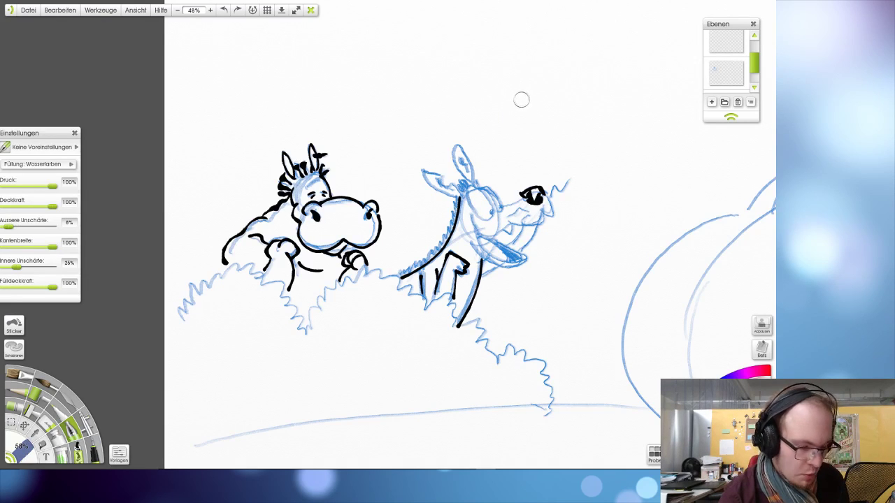
pyautogui.moveTo(526, 78)
pyautogui.mouseDown()
pyautogui.moveTo(509, 128)
pyautogui.moveTo(544, 98)
pyautogui.moveTo(529, 74)
pyautogui.moveTo(513, 87)
pyautogui.moveTo(519, 119)
pyautogui.moveTo(546, 95)
pyautogui.moveTo(527, 75)
pyautogui.moveTo(510, 115)
pyautogui.moveTo(538, 119)
pyautogui.moveTo(529, 73)
pyautogui.moveTo(510, 135)
pyautogui.moveTo(537, 115)
pyautogui.moveTo(514, 85)
pyautogui.moveTo(509, 130)
pyautogui.moveTo(493, 126)
pyautogui.moveTo(513, 87)
pyautogui.moveTo(481, 101)
pyautogui.mouseUp()
pyautogui.hotkey('ctrl', 'z')
pyautogui.hotkey('ctrl', 'z')
pyautogui.hotkey('ctrl', 'z')
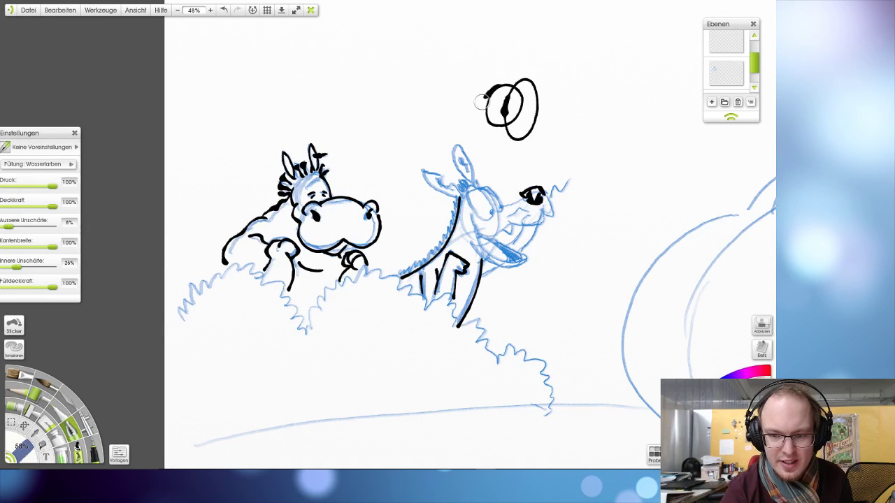
pyautogui.hotkey('ctrl', 'z')
pyautogui.hotkey('ctrl', 'z')
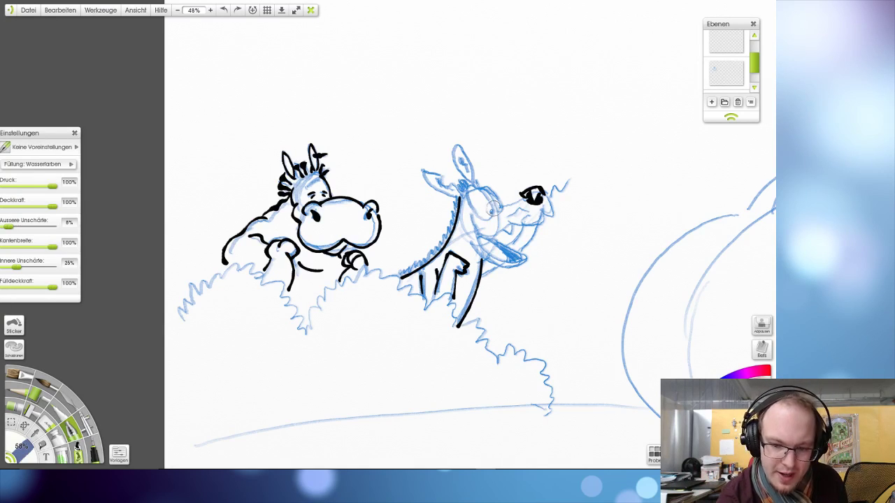
pyautogui.moveTo(492, 187)
pyautogui.mouseDown()
pyautogui.moveTo(471, 203)
pyautogui.moveTo(491, 220)
pyautogui.moveTo(485, 188)
pyautogui.moveTo(493, 209)
pyautogui.mouseUp()
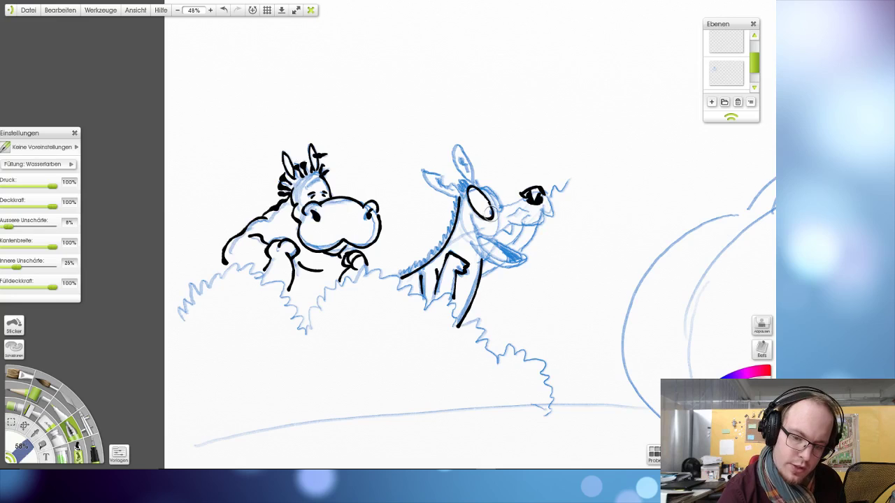
pyautogui.hotkey('ctrl', 'z')
pyautogui.hotkey('ctrl', 'z')
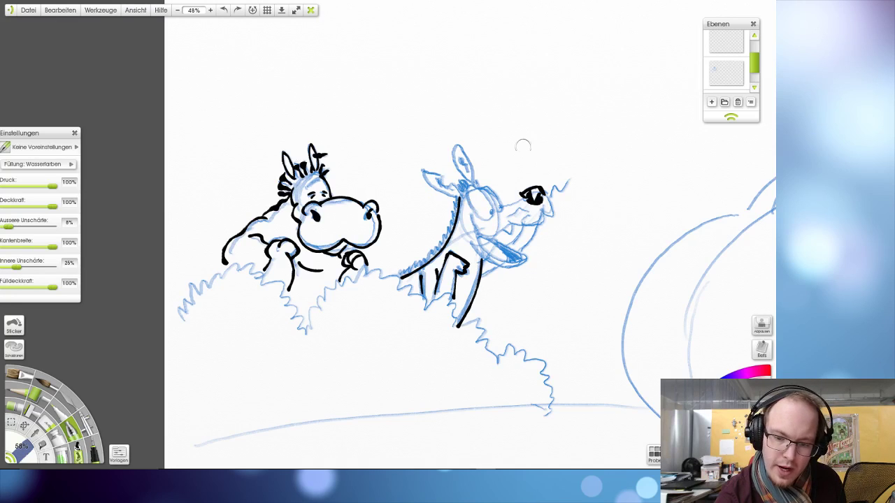
pyautogui.moveTo(523, 144)
pyautogui.mouseDown()
pyautogui.moveTo(543, 111)
pyautogui.moveTo(515, 112)
pyautogui.moveTo(525, 150)
pyautogui.mouseUp()
pyautogui.hotkey('ctrl', 'z')
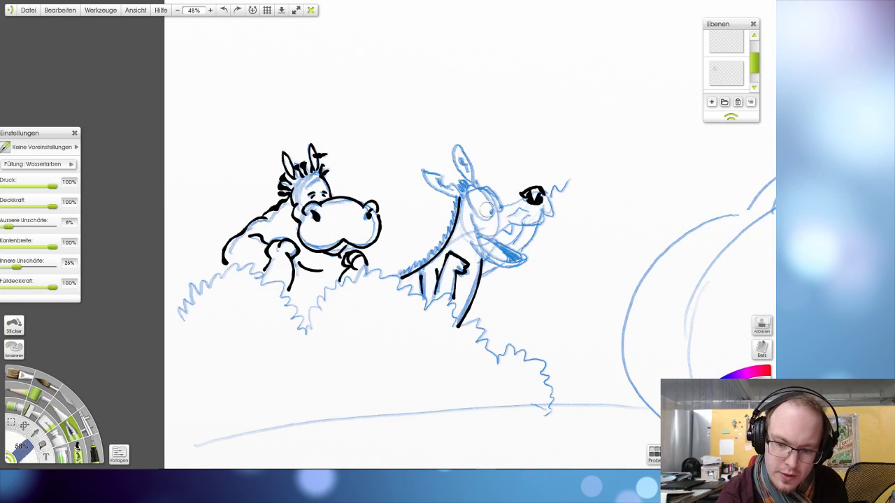
pyautogui.moveTo(492, 213)
pyautogui.mouseDown()
pyautogui.moveTo(471, 177)
pyautogui.moveTo(480, 218)
pyautogui.moveTo(490, 211)
pyautogui.mouseUp()
pyautogui.hotkey('ctrl', 'z')
pyautogui.hotkey('ctrl', 'z')
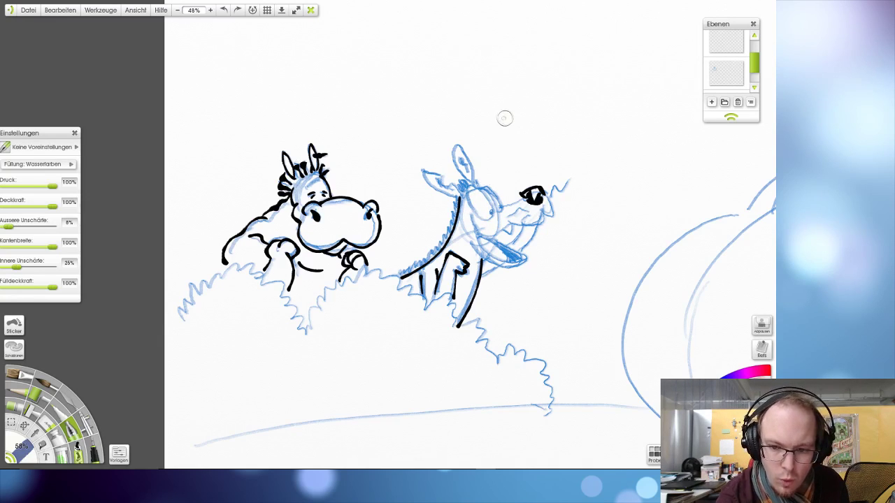
pyautogui.moveTo(504, 126)
pyautogui.mouseDown()
pyautogui.moveTo(507, 147)
pyautogui.moveTo(527, 141)
pyautogui.moveTo(516, 102)
pyautogui.moveTo(501, 119)
pyautogui.moveTo(506, 151)
pyautogui.moveTo(523, 115)
pyautogui.moveTo(500, 103)
pyautogui.moveTo(493, 132)
pyautogui.moveTo(523, 143)
pyautogui.moveTo(504, 110)
pyautogui.moveTo(494, 128)
pyautogui.mouseUp()
pyautogui.hotkey('ctrl', 'z')
pyautogui.hotkey('ctrl', 'z')
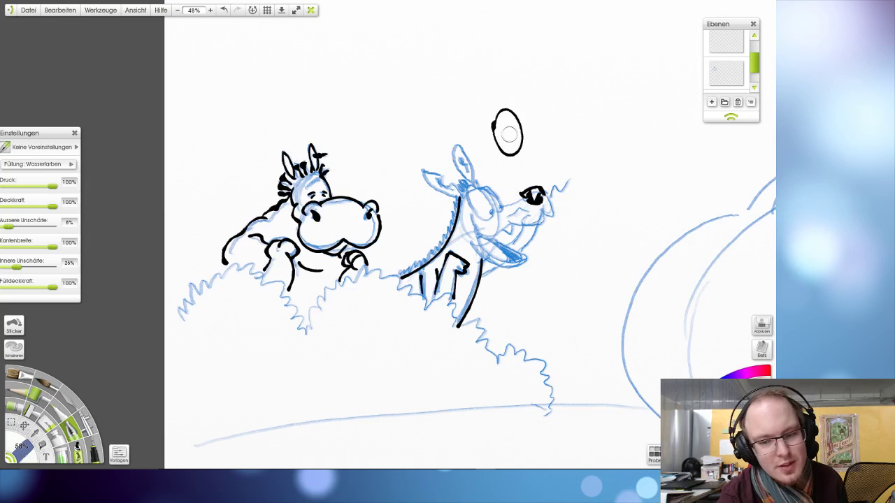
pyautogui.moveTo(504, 112)
pyautogui.mouseDown()
pyautogui.moveTo(478, 132)
pyautogui.moveTo(498, 139)
pyautogui.mouseUp()
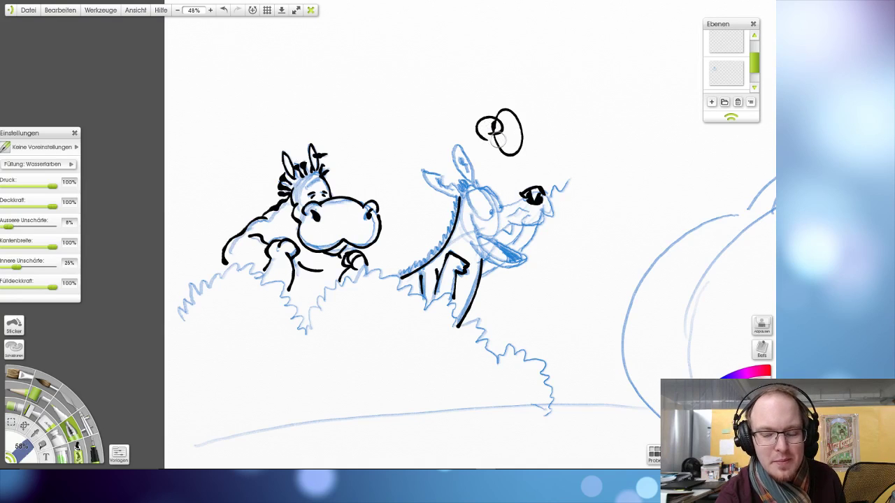
pyautogui.hotkey('ctrl', 'z')
pyautogui.hotkey('ctrl', 'z')
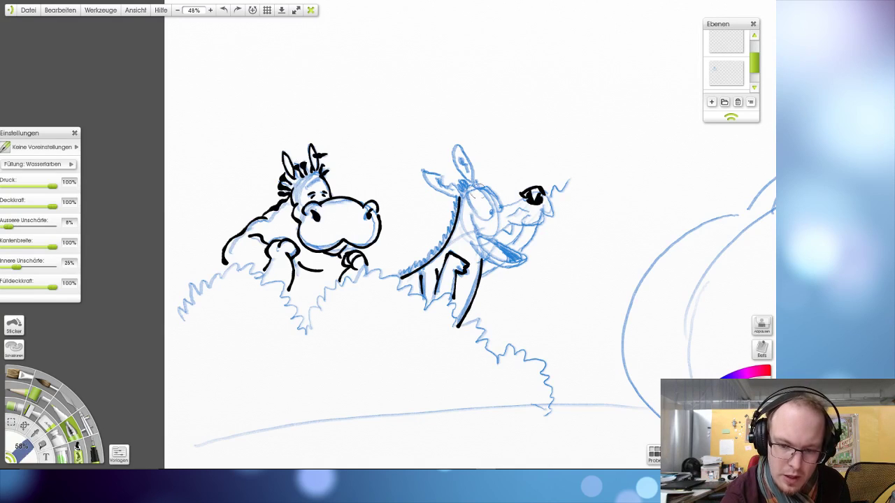
# - Ink the two overlapping oval eyes of the zebra-like animal, with black pupils at the lower edge facing the snout
pyautogui.moveTo(482, 198); pyautogui.dragTo(473, 209)
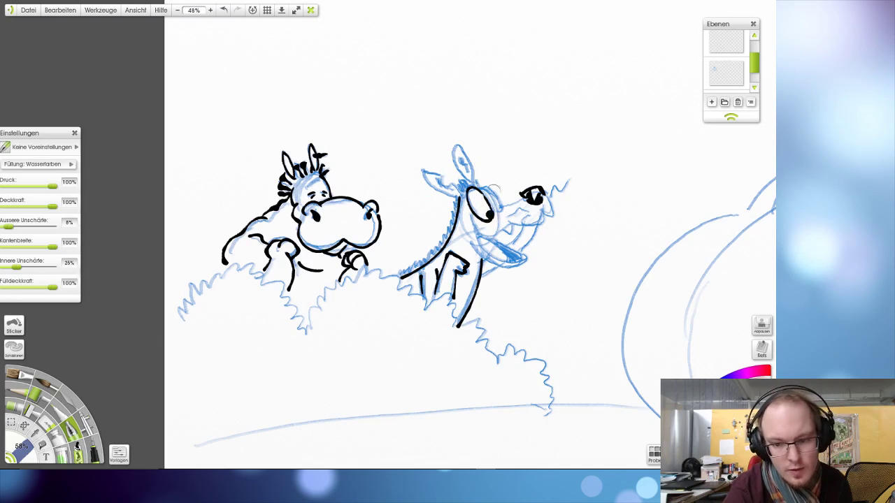
pyautogui.hotkey('ctrl', 'z')
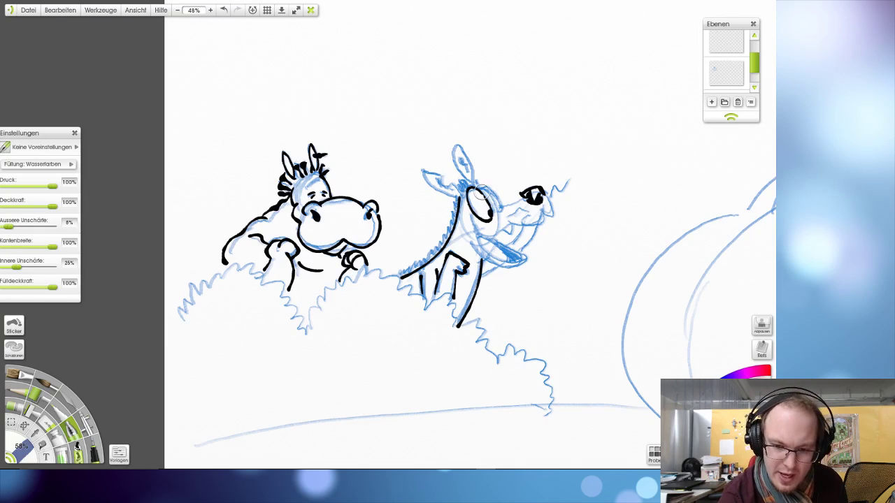
pyautogui.hotkey('ctrl', 'z')
pyautogui.moveTo(478, 194)
pyautogui.mouseDown()
pyautogui.moveTo(475, 217)
pyautogui.moveTo(501, 205)
pyautogui.mouseUp()
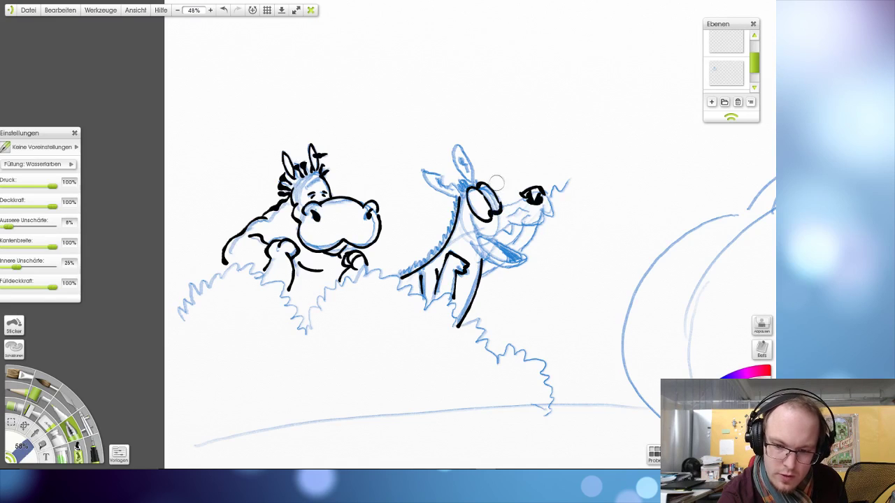
pyautogui.hotkey('ctrl', 'z')
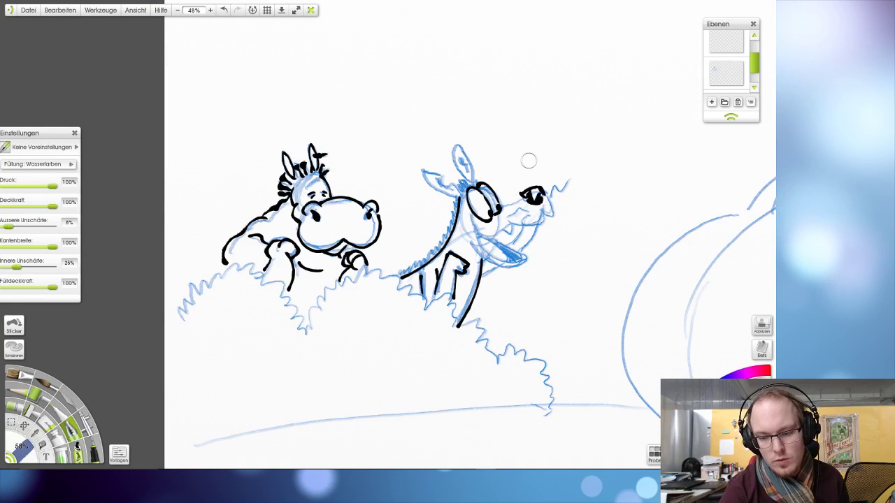
pyautogui.hotkey('ctrl', 'z')
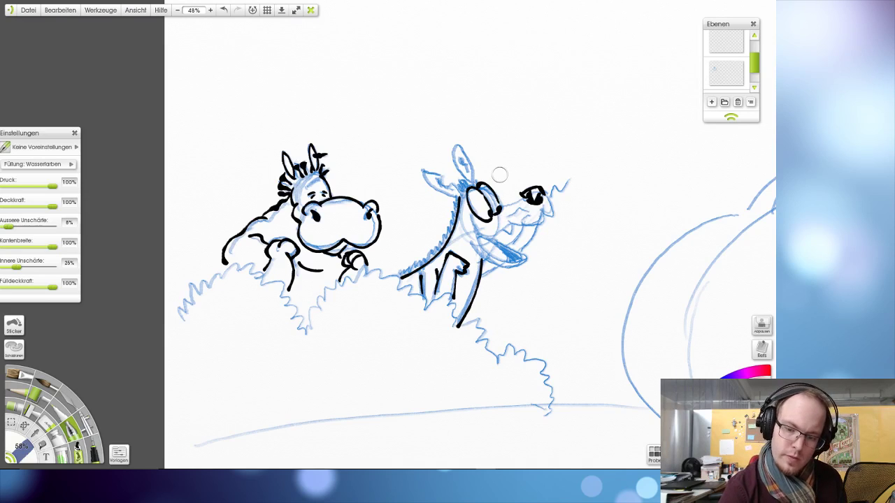
pyautogui.scroll(-2, 541, 173)
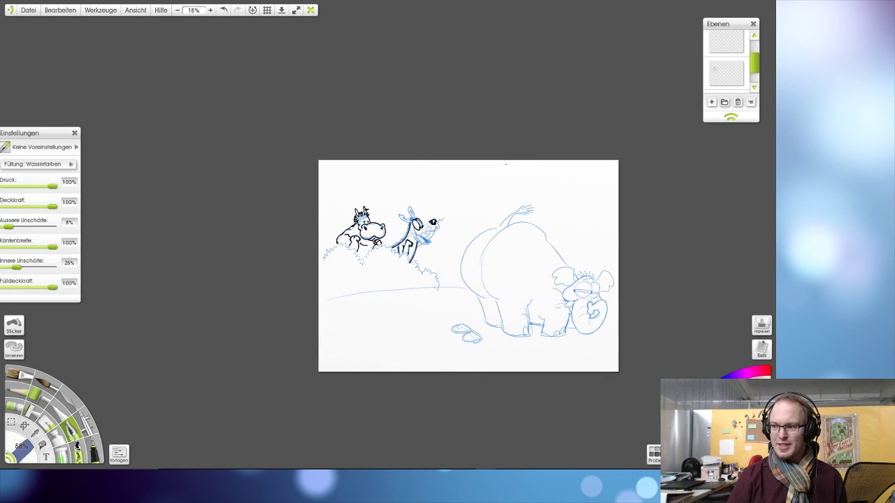
pyautogui.scroll(5, 431, 162)
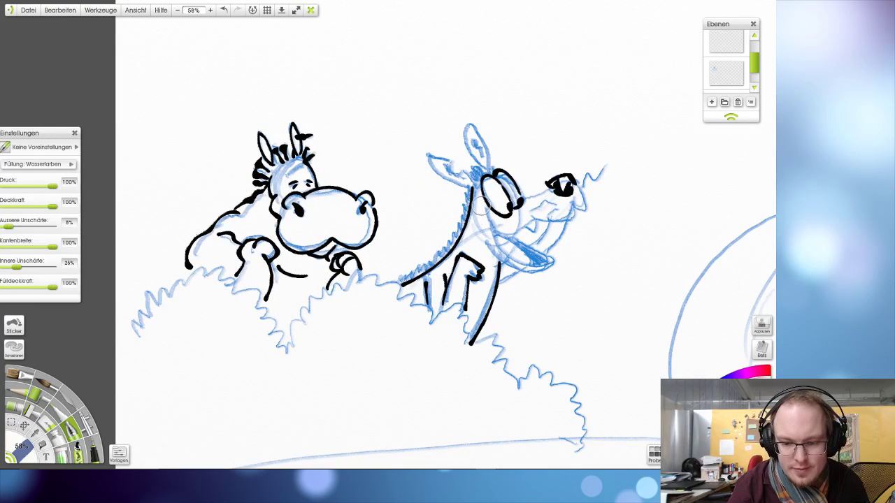
pyautogui.moveTo(479, 199)
pyautogui.mouseDown()
pyautogui.moveTo(501, 228)
pyautogui.moveTo(529, 223)
pyautogui.mouseUp()
pyautogui.hotkey('ctrl', 'z')
pyautogui.moveTo(480, 199)
pyautogui.mouseDown()
pyautogui.moveTo(506, 235)
pyautogui.moveTo(529, 224)
pyautogui.mouseUp()
pyautogui.hotkey('ctrl', 'z')
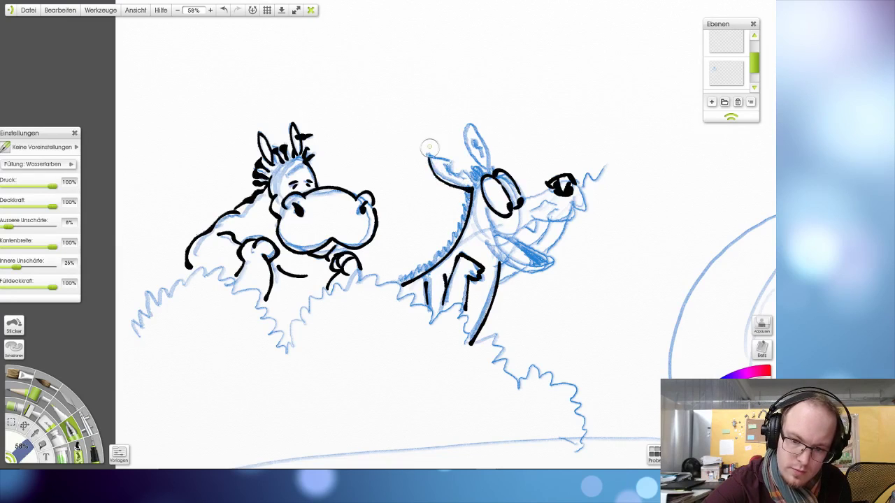
# - Ink the outlines of both ears of the zebra-like animal and add the dark marks inside them
pyautogui.moveTo(470, 187)
pyautogui.mouseDown()
pyautogui.moveTo(427, 152)
pyautogui.moveTo(456, 161)
pyautogui.moveTo(478, 183)
pyautogui.moveTo(488, 169)
pyautogui.moveTo(467, 145)
pyautogui.moveTo(469, 117)
pyautogui.moveTo(492, 176)
pyautogui.mouseUp()
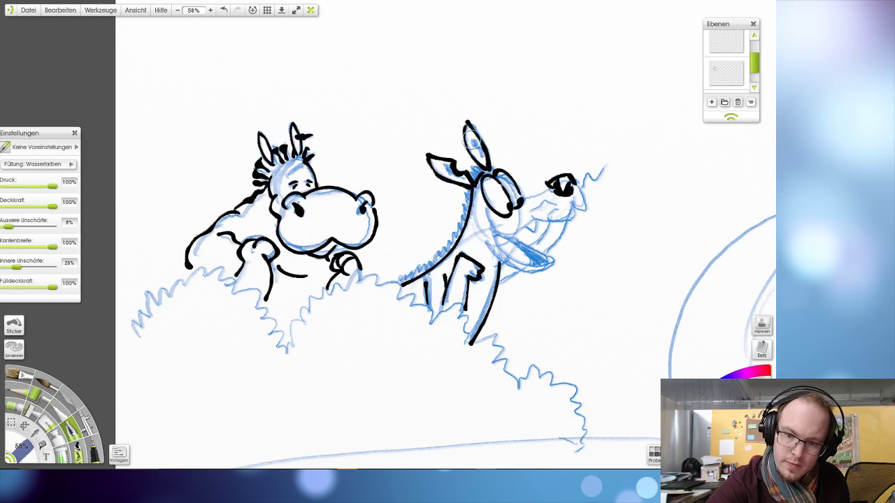
pyautogui.moveTo(473, 140)
pyautogui.mouseDown()
pyautogui.moveTo(487, 160)
pyautogui.moveTo(482, 140)
pyautogui.moveTo(443, 175)
pyautogui.moveTo(446, 162)
pyautogui.moveTo(464, 183)
pyautogui.moveTo(475, 136)
pyautogui.mouseUp()
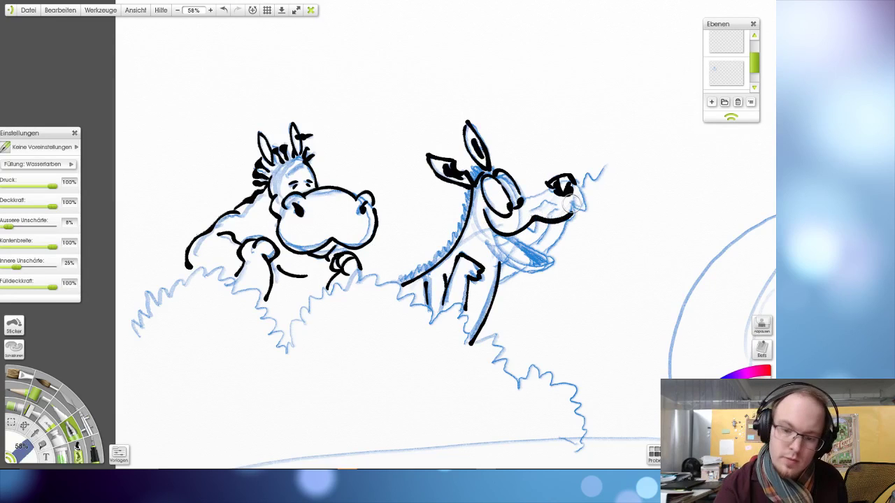
pyautogui.moveTo(490, 218)
pyautogui.mouseDown()
pyautogui.moveTo(533, 228)
pyautogui.moveTo(565, 220)
pyautogui.mouseUp()
pyautogui.hotkey('ctrl', 'z')
pyautogui.moveTo(485, 212)
pyautogui.mouseDown()
pyautogui.moveTo(503, 228)
pyautogui.moveTo(529, 223)
pyautogui.mouseUp()
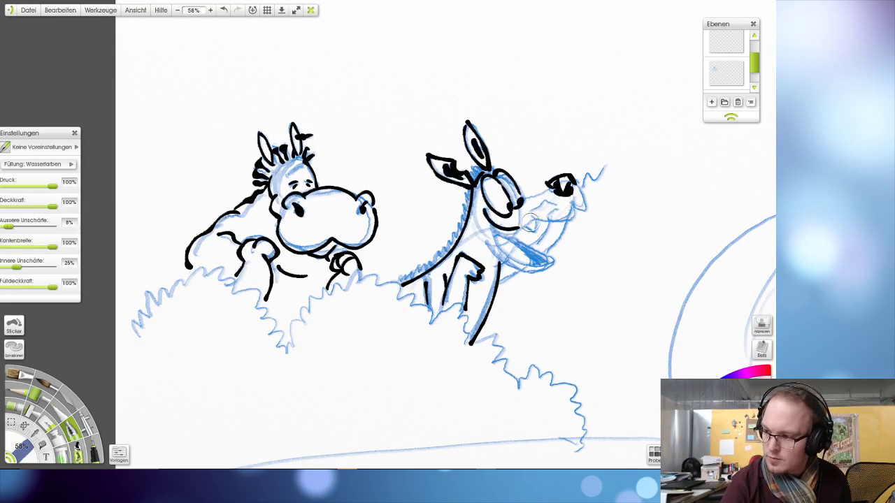
pyautogui.hotkey('ctrl', 'z')
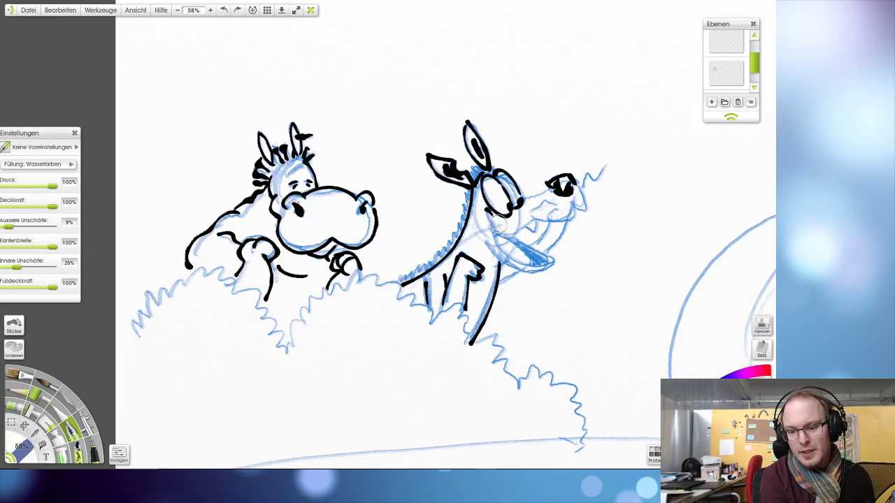
pyautogui.moveTo(483, 211)
pyautogui.mouseDown()
pyautogui.moveTo(517, 233)
pyautogui.moveTo(504, 233)
pyautogui.moveTo(480, 200)
pyautogui.mouseUp()
pyautogui.hotkey('ctrl', 'z')
pyautogui.hotkey('ctrl', 'z')
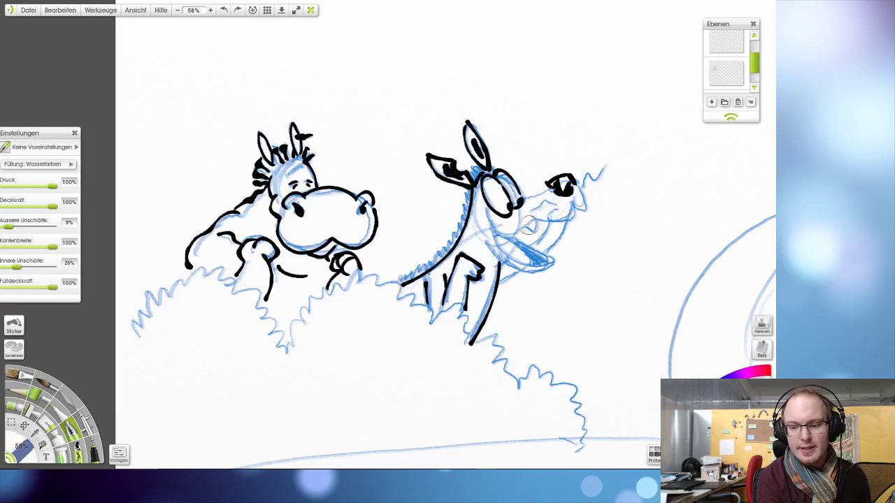
pyautogui.moveTo(527, 229)
pyautogui.mouseDown()
pyautogui.moveTo(491, 220)
pyautogui.moveTo(480, 203)
pyautogui.moveTo(487, 225)
pyautogui.moveTo(524, 236)
pyautogui.mouseUp()
pyautogui.hotkey('ctrl', 'z')
pyautogui.hotkey('ctrl', 'z')
# - Ink the cheek and wavy upper lip of the zebra-like animal from beside the near eye around the snout tip to the nose
pyautogui.moveTo(482, 200)
pyautogui.mouseDown()
pyautogui.moveTo(485, 223)
pyautogui.moveTo(512, 236)
pyautogui.moveTo(545, 216)
pyautogui.moveTo(564, 224)
pyautogui.moveTo(576, 218)
pyautogui.moveTo(577, 171)
pyautogui.mouseUp()
pyautogui.hotkey('ctrl', 'z')
pyautogui.hotkey('ctrl', 'z')
pyautogui.hotkey('ctrl', 'z')
pyautogui.moveTo(529, 226)
pyautogui.mouseDown()
pyautogui.moveTo(577, 218)
pyautogui.moveTo(570, 222)
pyautogui.moveTo(593, 197)
pyautogui.moveTo(571, 179)
pyautogui.mouseUp()
pyautogui.hotkey('ctrl', 'z')
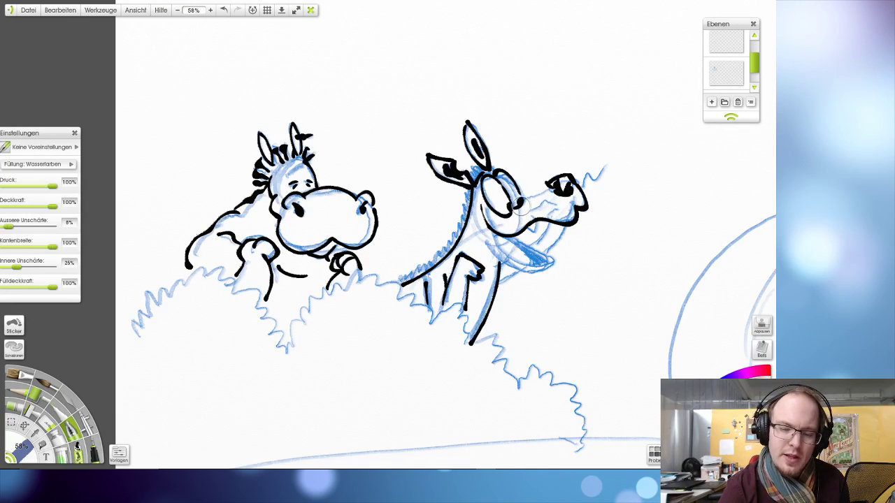
# - Ink the top contour of the zebra-like animal's snout from the eyes to the nose
pyautogui.moveTo(519, 209); pyautogui.dragTo(577, 165)
pyautogui.hotkey('ctrl', 'z')
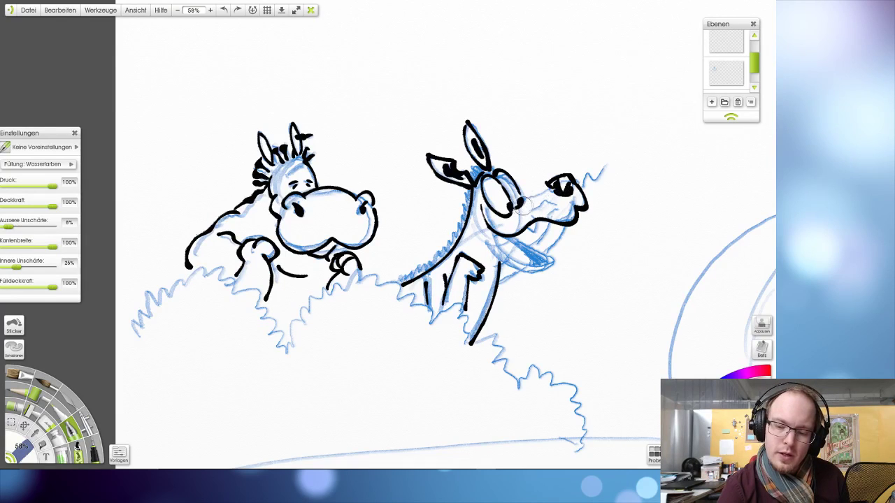
pyautogui.moveTo(517, 208); pyautogui.dragTo(565, 179)
pyautogui.hotkey('ctrl', 'z')
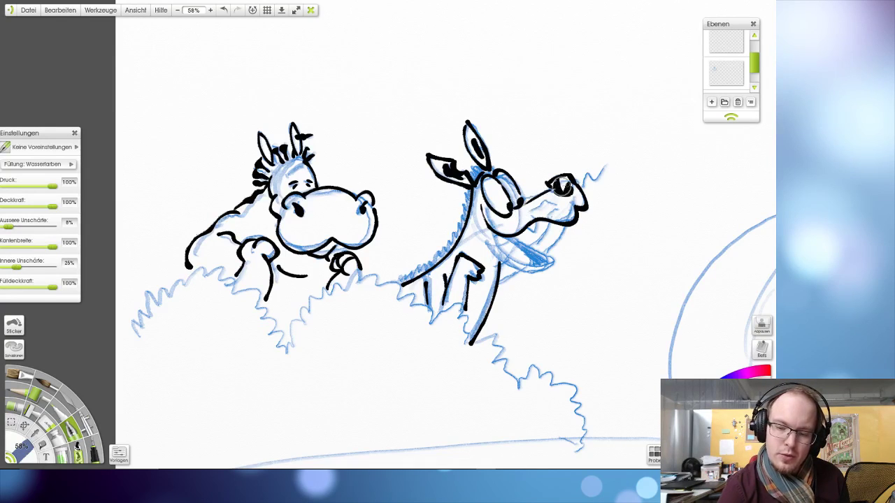
pyautogui.moveTo(518, 207); pyautogui.dragTo(565, 181)
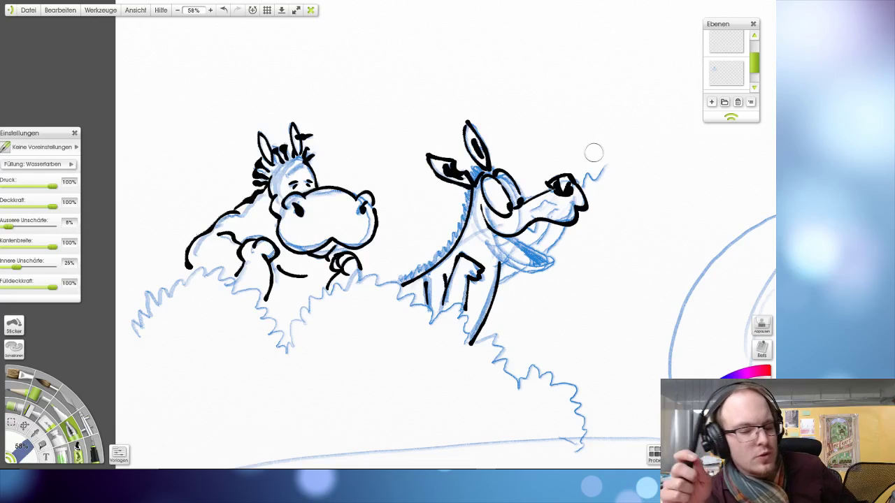
# - Ink the small wavy scent line rising from the zebra-like animal's nose
pyautogui.moveTo(567, 196)
pyautogui.mouseDown()
pyautogui.moveTo(606, 168)
pyautogui.moveTo(571, 190)
pyautogui.moveTo(580, 205)
pyautogui.moveTo(583, 183)
pyautogui.moveTo(604, 169)
pyautogui.mouseUp()
pyautogui.hotkey('ctrl', 'z')
pyautogui.hotkey('ctrl', 'z')
pyautogui.hotkey('ctrl', 'z')
pyautogui.hotkey('ctrl', 'z')
pyautogui.moveTo(574, 197); pyautogui.dragTo(605, 167)
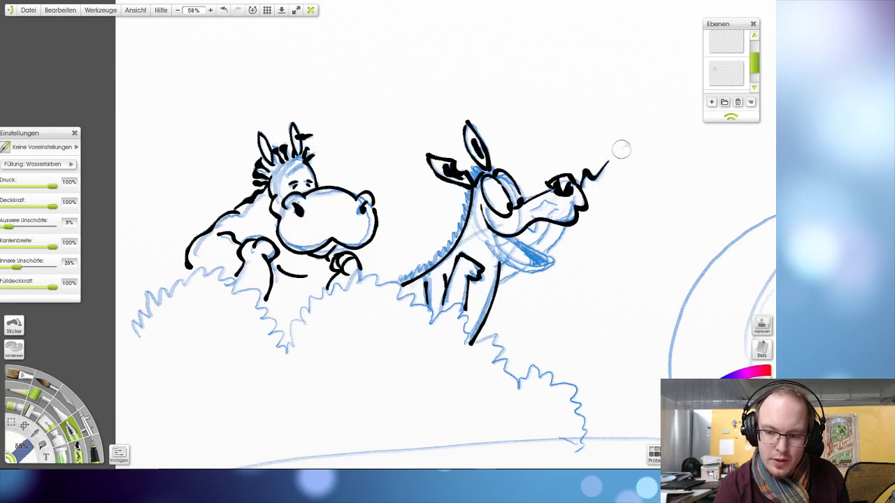
pyautogui.hotkey('ctrl', 'z')
pyautogui.moveTo(573, 195); pyautogui.dragTo(605, 168)
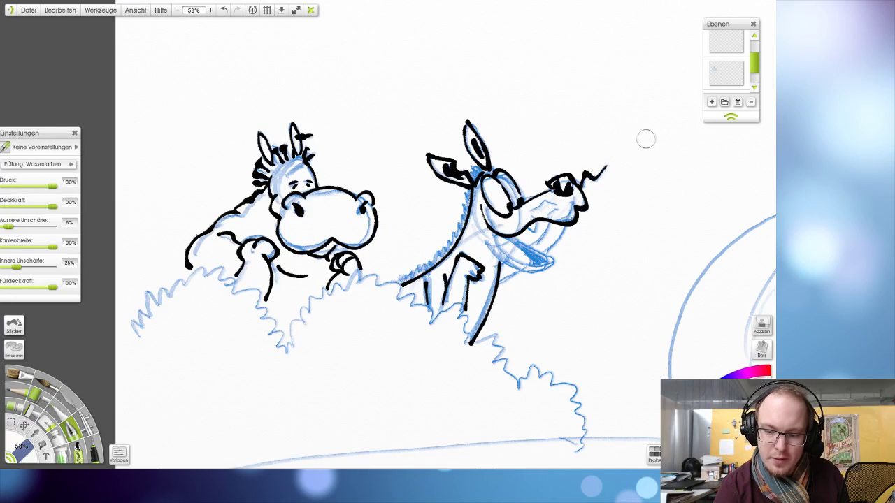
# - Ink the crease on the side of the zebra-like animal's snout and dot the whisker spots below it
pyautogui.moveTo(556, 206)
pyautogui.mouseDown()
pyautogui.moveTo(517, 214)
pyautogui.moveTo(566, 202)
pyautogui.moveTo(511, 217)
pyautogui.moveTo(522, 190)
pyautogui.moveTo(542, 199)
pyautogui.moveTo(516, 215)
pyautogui.moveTo(565, 204)
pyautogui.mouseUp()
pyautogui.hotkey('ctrl', 'z')
pyautogui.hotkey('ctrl', 'z')
pyautogui.hotkey('ctrl', 'z')
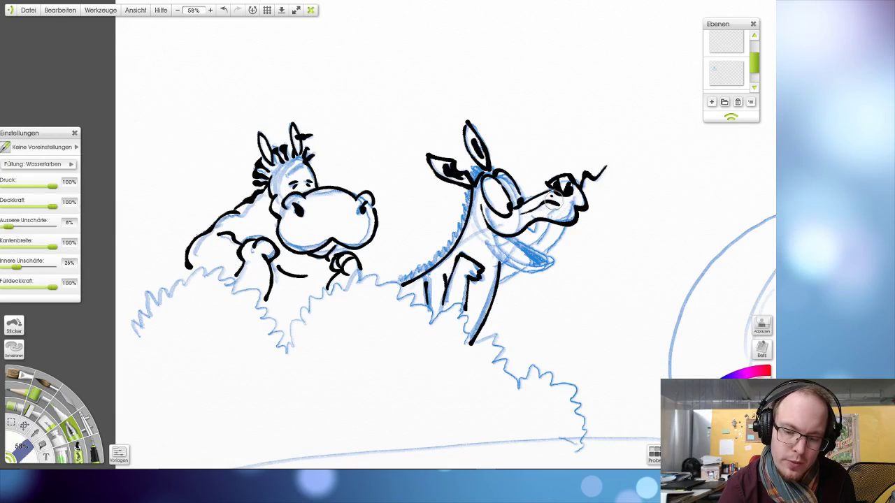
pyautogui.click(557, 212)
pyautogui.click(565, 204)
pyautogui.click(565, 211)
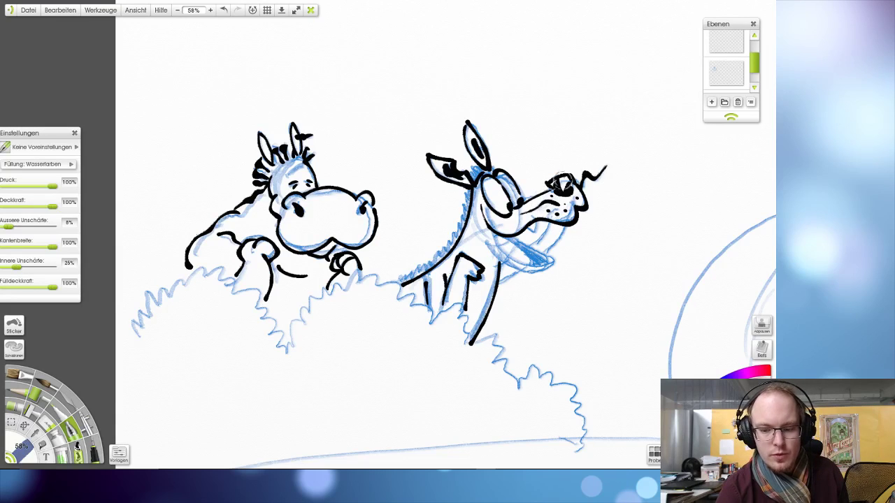
# - Ink the pointed tooth hanging below the zebra-like animal's upper lip
pyautogui.hotkey('ctrl', 'z')
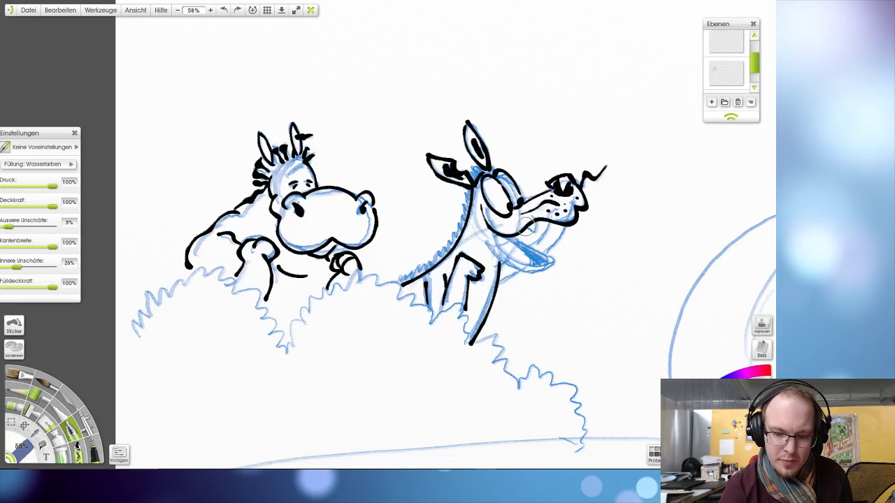
pyautogui.moveTo(527, 227)
pyautogui.mouseDown()
pyautogui.moveTo(536, 236)
pyautogui.moveTo(539, 221)
pyautogui.mouseUp()
pyautogui.hotkey('ctrl', 'z')
pyautogui.hotkey('ctrl', 'z')
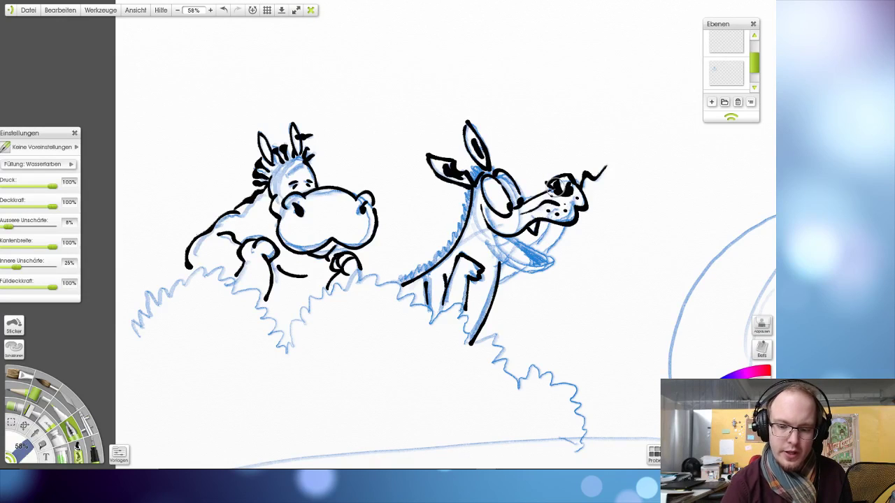
# - Ink the lower lip of the zebra-like animal's open mouth, closing it around the tongue area at the lip's tip
pyautogui.moveTo(482, 211)
pyautogui.mouseDown()
pyautogui.moveTo(512, 258)
pyautogui.moveTo(549, 264)
pyautogui.mouseUp()
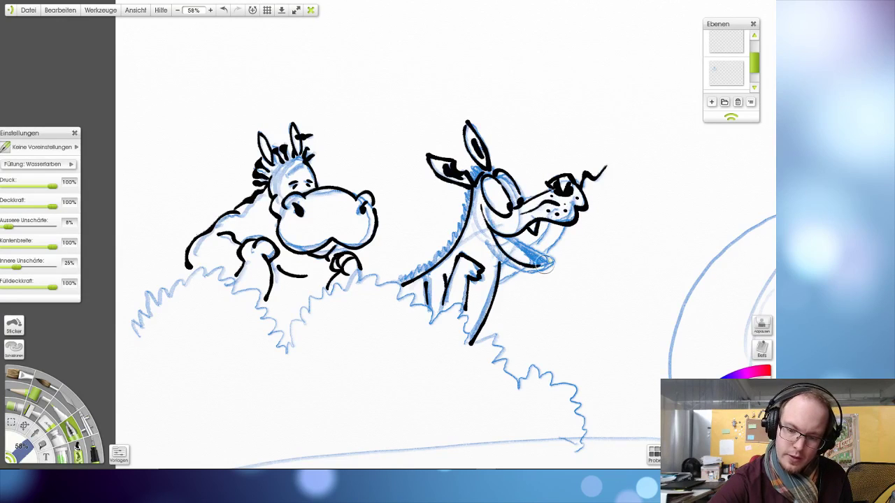
pyautogui.moveTo(510, 239)
pyautogui.mouseDown()
pyautogui.moveTo(553, 261)
pyautogui.moveTo(540, 266)
pyautogui.moveTo(544, 250)
pyautogui.moveTo(535, 264)
pyautogui.moveTo(517, 241)
pyautogui.mouseUp()
pyautogui.hotkey('ctrl', 'z')
pyautogui.hotkey('ctrl', 'z')
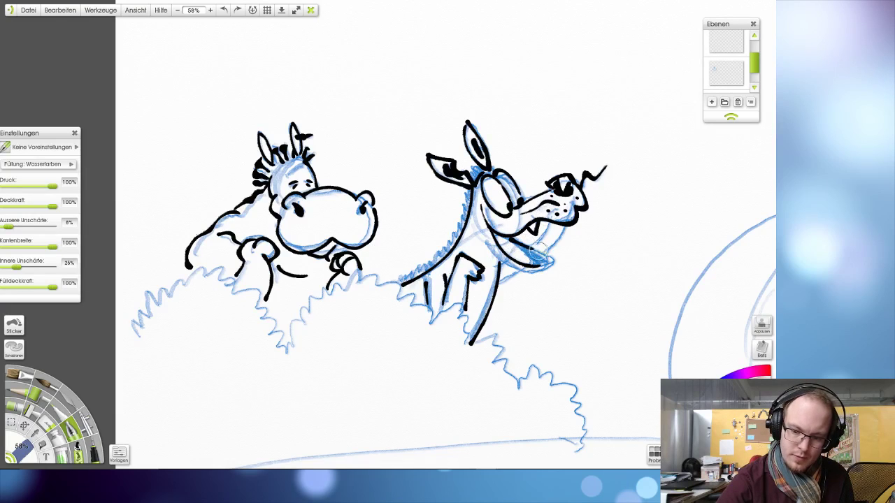
pyautogui.moveTo(511, 237)
pyautogui.mouseDown()
pyautogui.moveTo(543, 251)
pyautogui.moveTo(536, 263)
pyautogui.moveTo(551, 259)
pyautogui.mouseUp()
pyautogui.hotkey('ctrl', 'z')
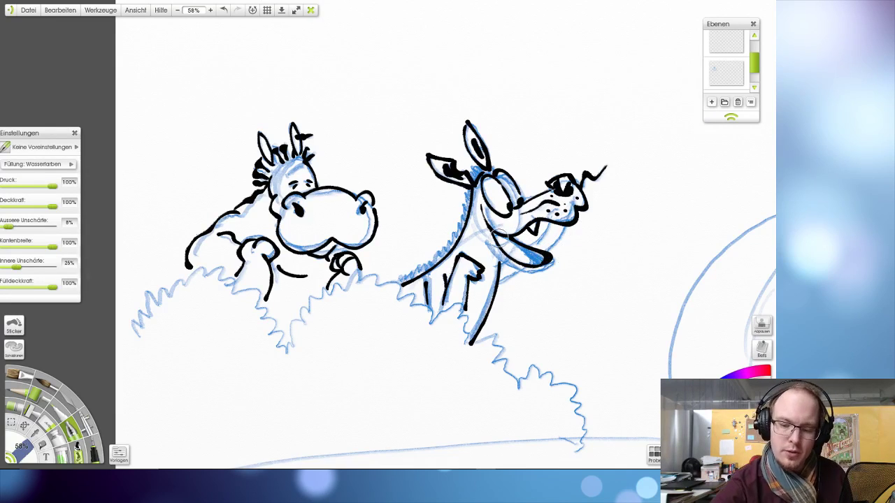
pyautogui.hotkey('ctrl', 'z')
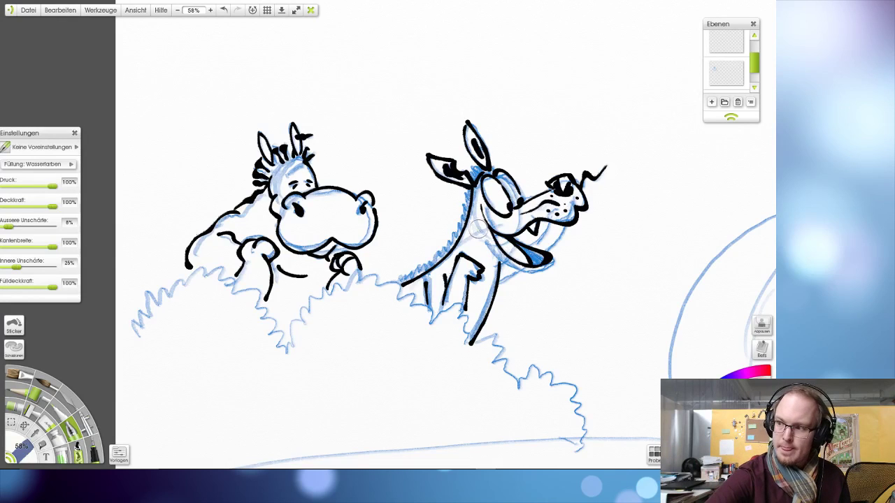
# - Ink the outer contour of the zebra-like animal's lower jaw, from the cheek down to the tip of the lip
pyautogui.moveTo(477, 229)
pyautogui.mouseDown()
pyautogui.moveTo(527, 265)
pyautogui.moveTo(481, 235)
pyautogui.moveTo(494, 253)
pyautogui.moveTo(524, 267)
pyautogui.moveTo(550, 266)
pyautogui.mouseUp()
pyautogui.hotkey('ctrl', 'z')
pyautogui.hotkey('ctrl', 'z')
pyautogui.moveTo(486, 239)
pyautogui.mouseDown()
pyautogui.moveTo(511, 265)
pyautogui.moveTo(553, 262)
pyautogui.mouseUp()
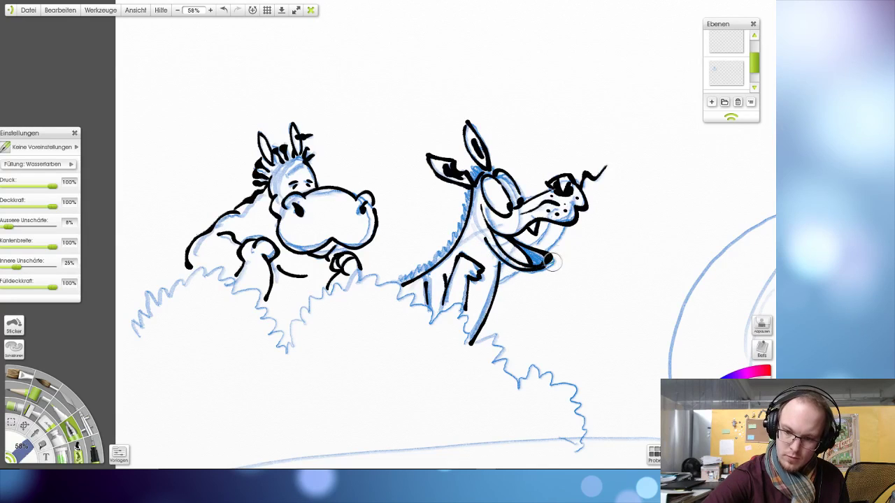
pyautogui.hotkey('ctrl', 'z')
pyautogui.moveTo(482, 229)
pyautogui.mouseDown()
pyautogui.moveTo(526, 272)
pyautogui.moveTo(552, 265)
pyautogui.mouseUp()
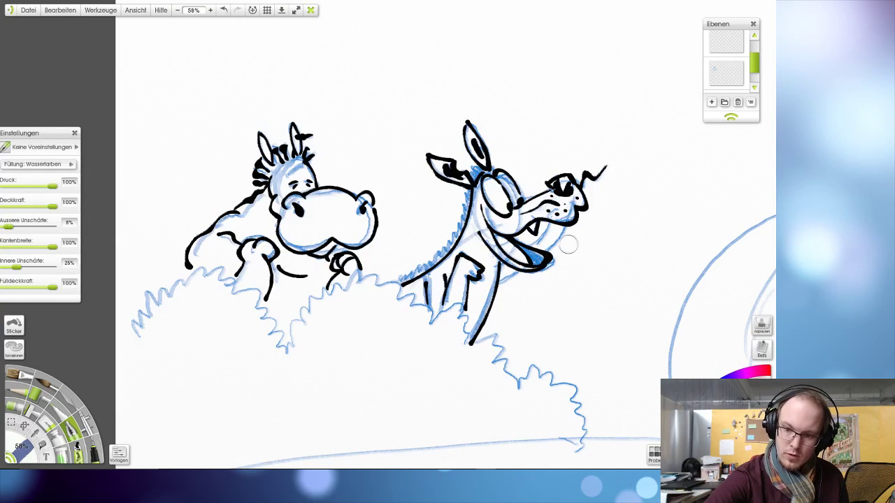
pyautogui.hotkey('ctrl', 'z')
pyautogui.moveTo(481, 228)
pyautogui.mouseDown()
pyautogui.moveTo(492, 245)
pyautogui.moveTo(543, 269)
pyautogui.moveTo(564, 242)
pyautogui.mouseUp()
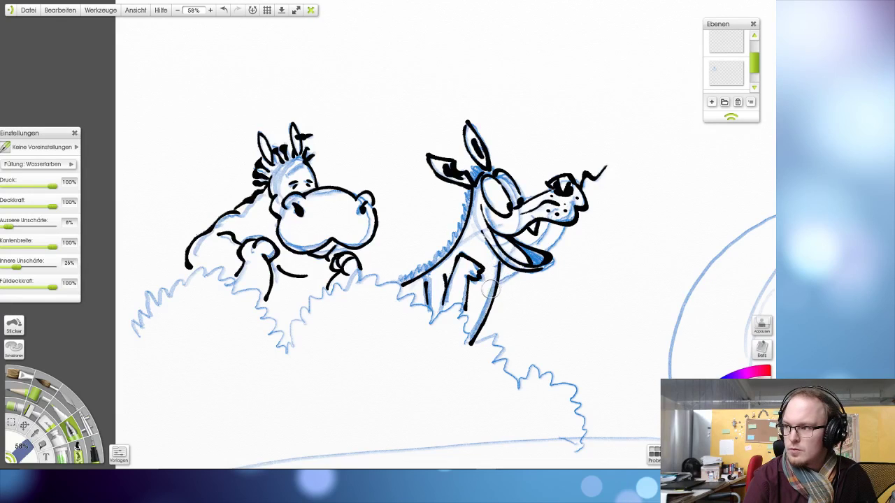
# - Ink the bristly mane in short dense strokes along the zebra-like animal's neck, from the bush up to the ears
pyautogui.moveTo(491, 290); pyautogui.dragTo(493, 294)
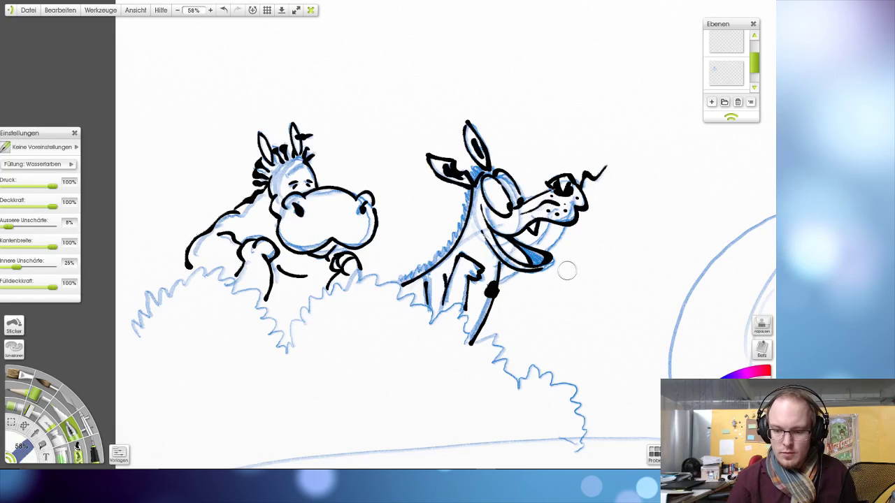
pyautogui.hotkey('ctrl', 'z')
pyautogui.moveTo(417, 279)
pyautogui.mouseDown()
pyautogui.moveTo(409, 285)
pyautogui.moveTo(430, 273)
pyautogui.mouseUp()
pyautogui.moveTo(461, 236)
pyautogui.mouseDown()
pyautogui.moveTo(458, 248)
pyautogui.moveTo(470, 243)
pyautogui.moveTo(440, 273)
pyautogui.mouseUp()
pyautogui.hotkey('ctrl', 'z')
pyautogui.hotkey('ctrl', 'z')
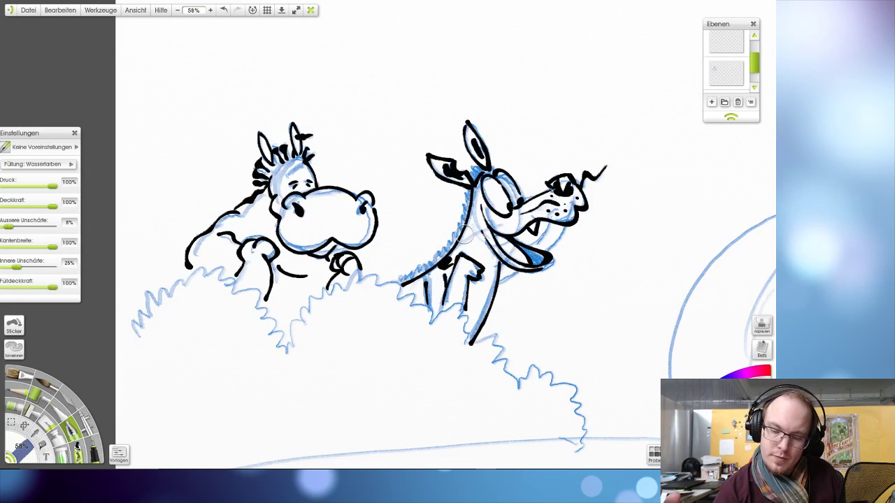
pyautogui.moveTo(398, 276); pyautogui.dragTo(432, 267)
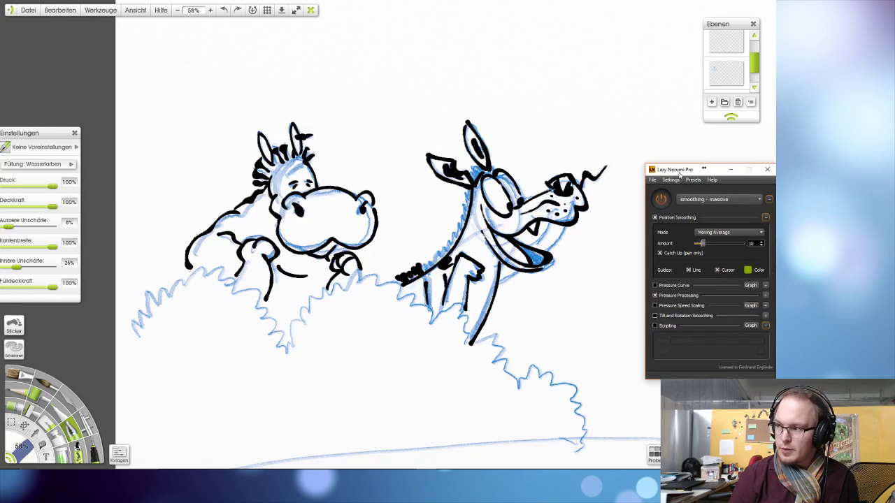
pyautogui.moveTo(700, 163); pyautogui.dragTo(893, 168)
pyautogui.moveTo(424, 271)
pyautogui.mouseDown()
pyautogui.moveTo(458, 238)
pyautogui.moveTo(479, 166)
pyautogui.moveTo(485, 172)
pyautogui.moveTo(494, 164)
pyautogui.mouseUp()
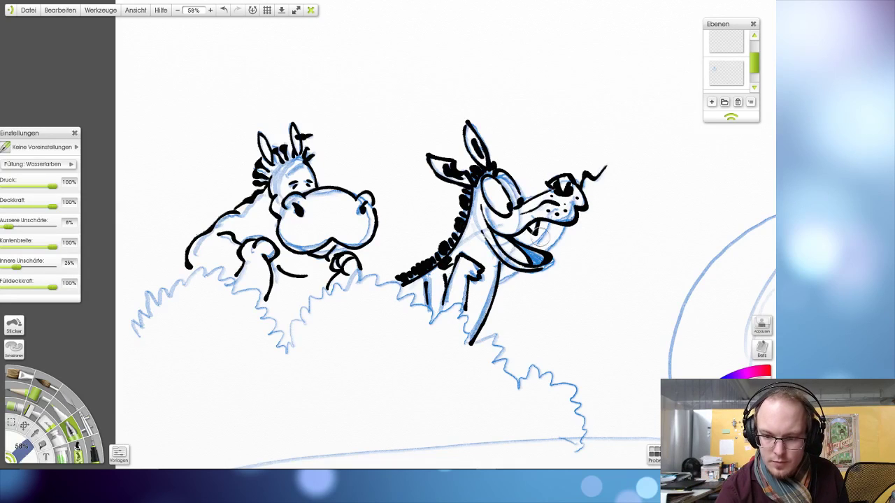
# - Ink the far edge of the zebra-like animal's open mouth, joining the lower jaw to the snout
pyautogui.moveTo(533, 243); pyautogui.dragTo(556, 214)
pyautogui.hotkey('ctrl', 'z')
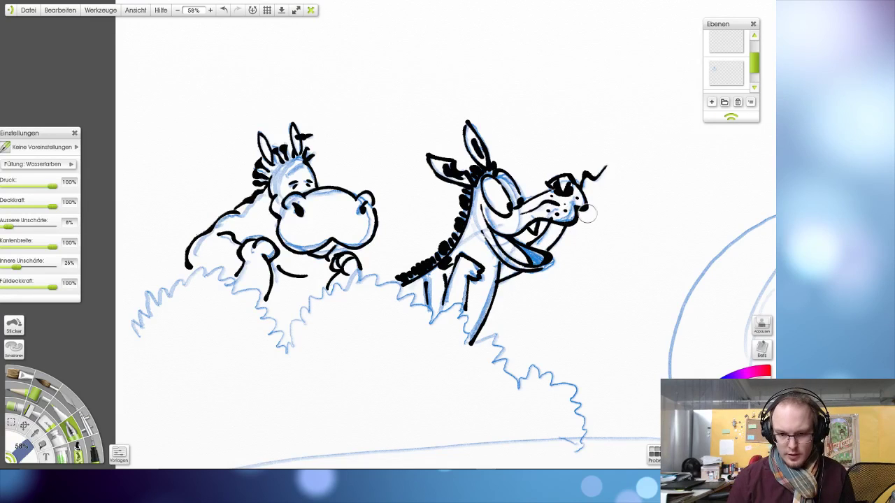
# - Ink the wavy outline of the bush below the hippo, from its chest down to the bush's outer end near the page edge
pyautogui.scroll(-3, 227, 373)
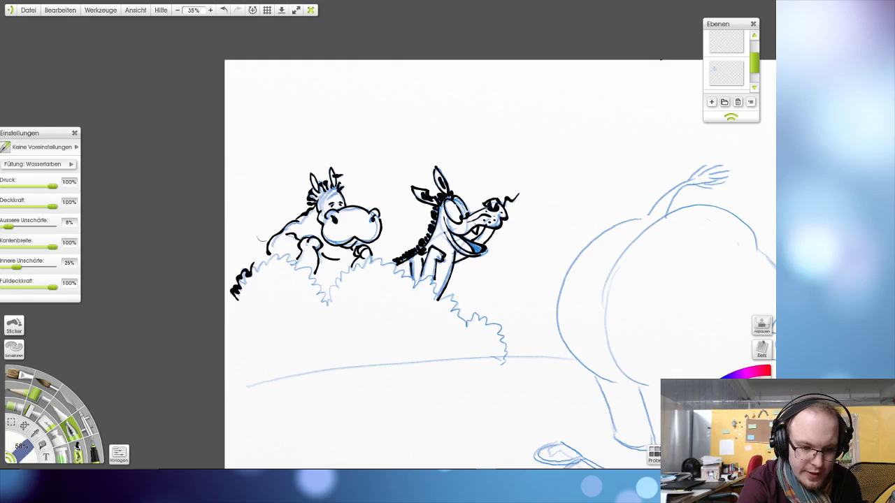
pyautogui.moveTo(288, 259)
pyautogui.mouseDown()
pyautogui.moveTo(259, 262)
pyautogui.moveTo(232, 301)
pyautogui.mouseUp()
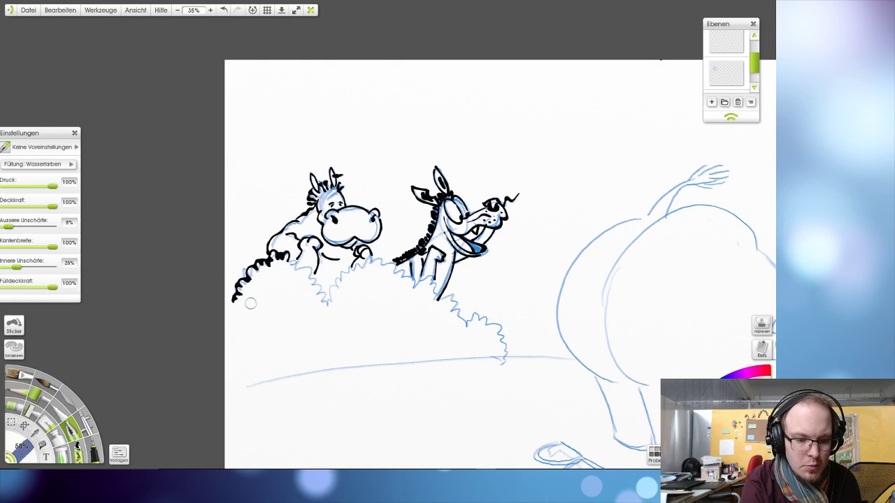
pyautogui.hotkey('ctrl', 'z')
pyautogui.moveTo(293, 256)
pyautogui.mouseDown()
pyautogui.moveTo(274, 260)
pyautogui.moveTo(239, 295)
pyautogui.mouseUp()
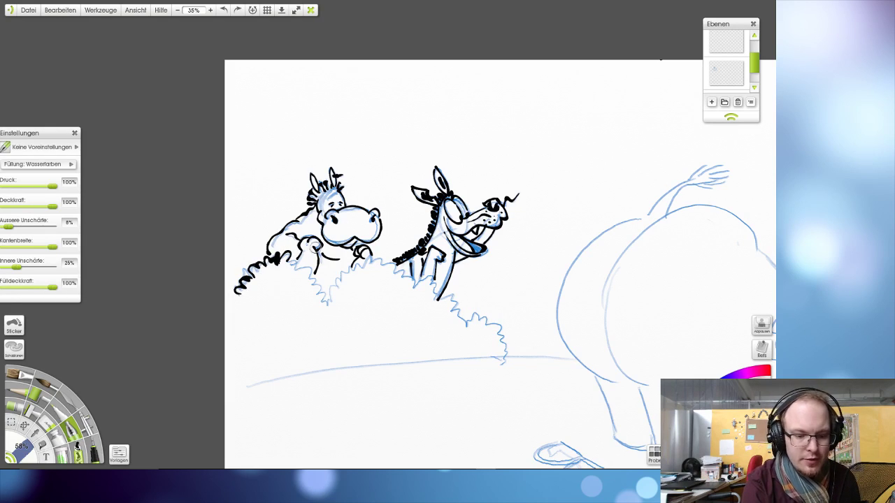
pyautogui.hotkey('ctrl', 'z')
pyautogui.hotkey('ctrl', 'z')
pyautogui.hotkey('ctrl', 'z')
pyautogui.moveTo(281, 260)
pyautogui.mouseDown()
pyautogui.moveTo(258, 265)
pyautogui.moveTo(236, 294)
pyautogui.mouseUp()
# - Continue the wavy bush outline below both animals down to the ground line and add the smaller bush contours behind it
pyautogui.moveTo(289, 258)
pyautogui.mouseDown()
pyautogui.moveTo(318, 278)
pyautogui.moveTo(330, 306)
pyautogui.moveTo(331, 285)
pyautogui.moveTo(350, 267)
pyautogui.moveTo(370, 257)
pyautogui.moveTo(388, 268)
pyautogui.moveTo(401, 262)
pyautogui.moveTo(410, 288)
pyautogui.moveTo(439, 286)
pyautogui.moveTo(436, 304)
pyautogui.moveTo(461, 305)
pyautogui.moveTo(461, 325)
pyautogui.moveTo(485, 314)
pyautogui.moveTo(521, 354)
pyautogui.mouseUp()
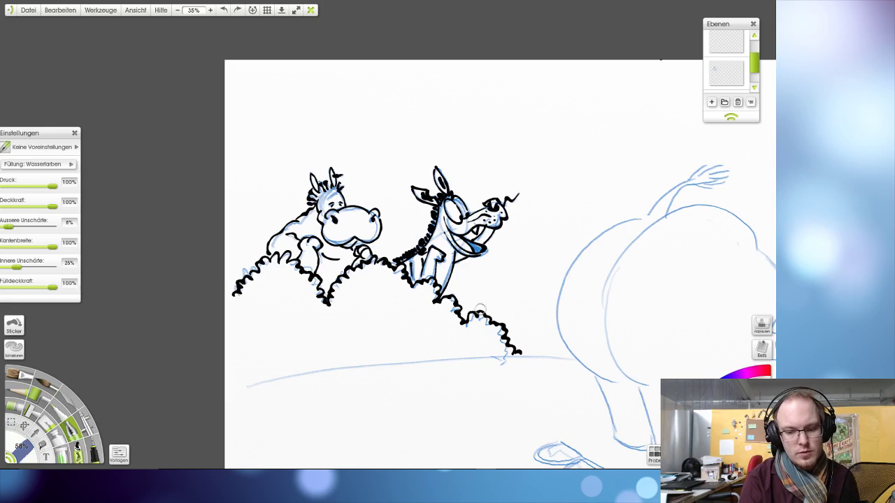
pyautogui.moveTo(492, 318); pyautogui.dragTo(447, 272)
pyautogui.moveTo(398, 252); pyautogui.dragTo(374, 249)
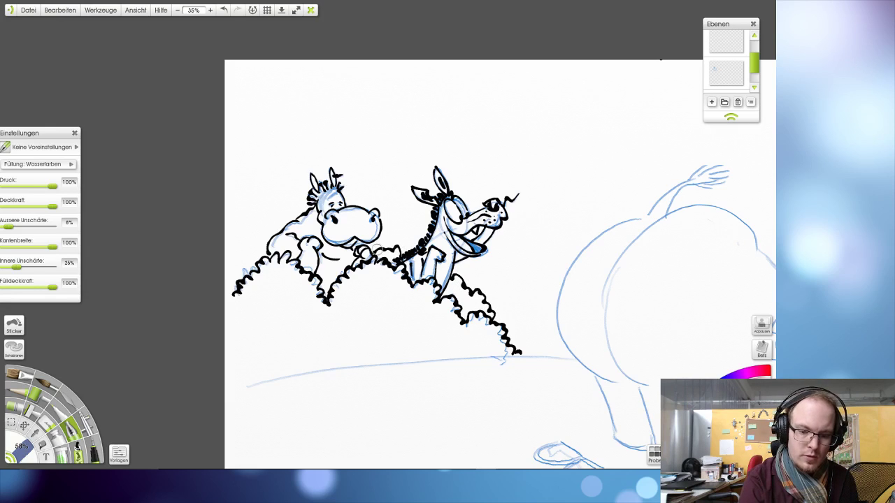
# - Ink tall grass blades behind the hippo's back and a smaller group between the hippo and the zebra-like animal
pyautogui.moveTo(253, 263)
pyautogui.mouseDown()
pyautogui.moveTo(244, 218)
pyautogui.moveTo(257, 250)
pyautogui.moveTo(259, 194)
pyautogui.moveTo(265, 228)
pyautogui.moveTo(266, 185)
pyautogui.moveTo(277, 225)
pyautogui.moveTo(300, 173)
pyautogui.moveTo(290, 217)
pyautogui.mouseUp()
pyautogui.moveTo(392, 241); pyautogui.dragTo(395, 212)
pyautogui.moveTo(395, 213)
pyautogui.mouseDown()
pyautogui.moveTo(401, 237)
pyautogui.moveTo(411, 211)
pyautogui.mouseUp()
pyautogui.moveTo(411, 211)
pyautogui.mouseDown()
pyautogui.moveTo(410, 241)
pyautogui.moveTo(401, 203)
pyautogui.mouseUp()
pyautogui.hotkey('ctrl', 'z')
pyautogui.hotkey('ctrl', 'z')
pyautogui.hotkey('ctrl', 'z')
pyautogui.hotkey('ctrl', 'z')
pyautogui.moveTo(401, 203); pyautogui.dragTo(398, 242)
pyautogui.moveTo(397, 241)
pyautogui.mouseDown()
pyautogui.moveTo(409, 206)
pyautogui.moveTo(410, 243)
pyautogui.mouseUp()
pyautogui.moveTo(411, 243); pyautogui.dragTo(420, 208)
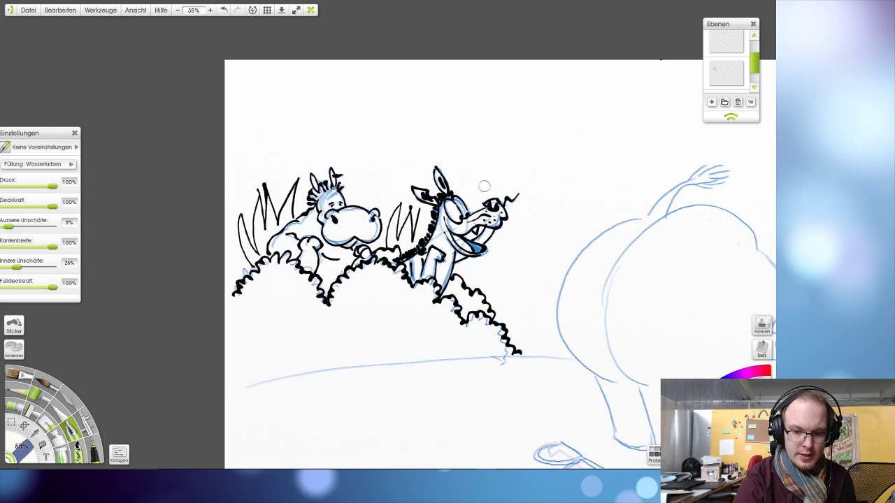
pyautogui.hotkey('ctrl', 'z')
pyautogui.hotkey('ctrl', 'z')
pyautogui.moveTo(396, 251)
pyautogui.mouseDown()
pyautogui.moveTo(410, 211)
pyautogui.moveTo(412, 243)
pyautogui.moveTo(429, 224)
pyautogui.mouseUp()
# - Ink tall thin grass blades between the bush and the elephant, and a leafy tuft in the small bush below the zebra-like animal's head
pyautogui.moveTo(493, 302)
pyautogui.mouseDown()
pyautogui.moveTo(505, 256)
pyautogui.moveTo(503, 320)
pyautogui.moveTo(512, 311)
pyautogui.moveTo(516, 324)
pyautogui.moveTo(522, 263)
pyautogui.moveTo(531, 347)
pyautogui.moveTo(544, 286)
pyautogui.mouseUp()
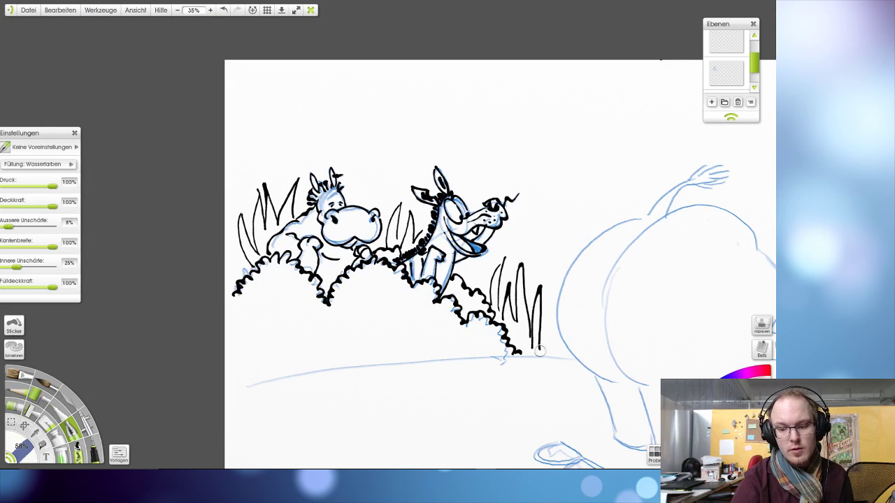
pyautogui.hotkey('ctrl', 'z')
pyautogui.hotkey('ctrl', 'z')
pyautogui.hotkey('ctrl', 'z')
pyautogui.moveTo(504, 318)
pyautogui.mouseDown()
pyautogui.moveTo(519, 340)
pyautogui.moveTo(520, 295)
pyautogui.moveTo(527, 298)
pyautogui.moveTo(523, 346)
pyautogui.moveTo(534, 292)
pyautogui.moveTo(539, 350)
pyautogui.mouseUp()
pyautogui.hotkey('ctrl', 'z')
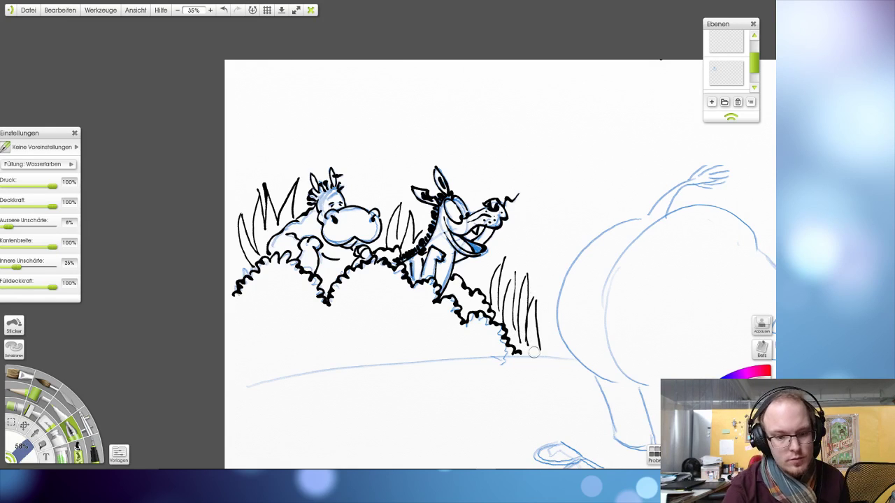
pyautogui.moveTo(481, 283)
pyautogui.mouseDown()
pyautogui.moveTo(464, 281)
pyautogui.moveTo(469, 286)
pyautogui.moveTo(485, 271)
pyautogui.moveTo(480, 297)
pyautogui.moveTo(489, 290)
pyautogui.mouseUp()
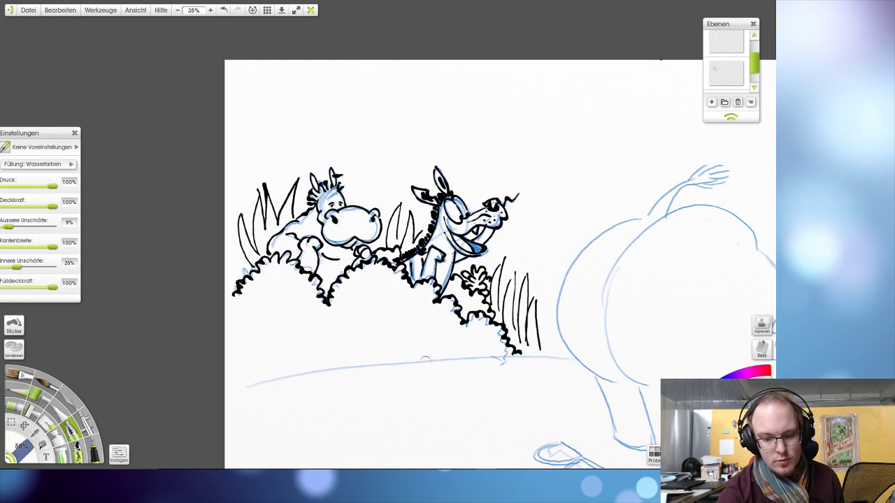
pyautogui.moveTo(521, 355)
pyautogui.mouseDown()
pyautogui.moveTo(498, 372)
pyautogui.moveTo(480, 370)
pyautogui.mouseUp()
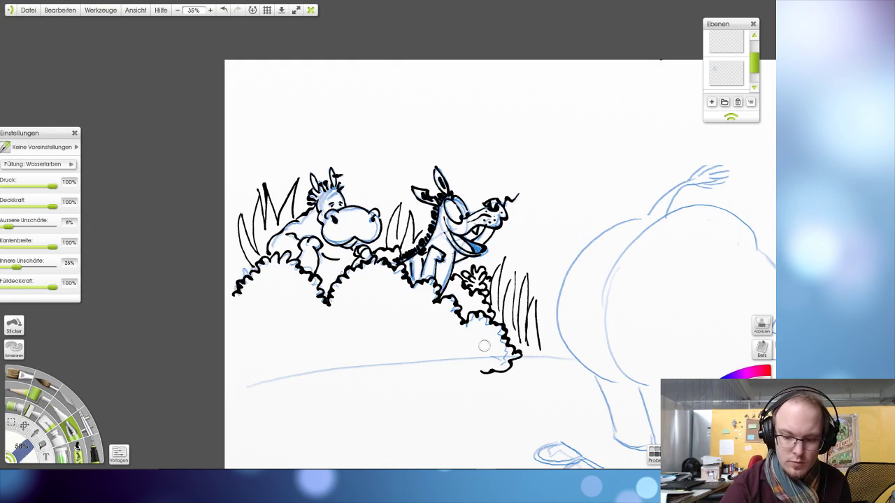
pyautogui.hotkey('ctrl', 'z')
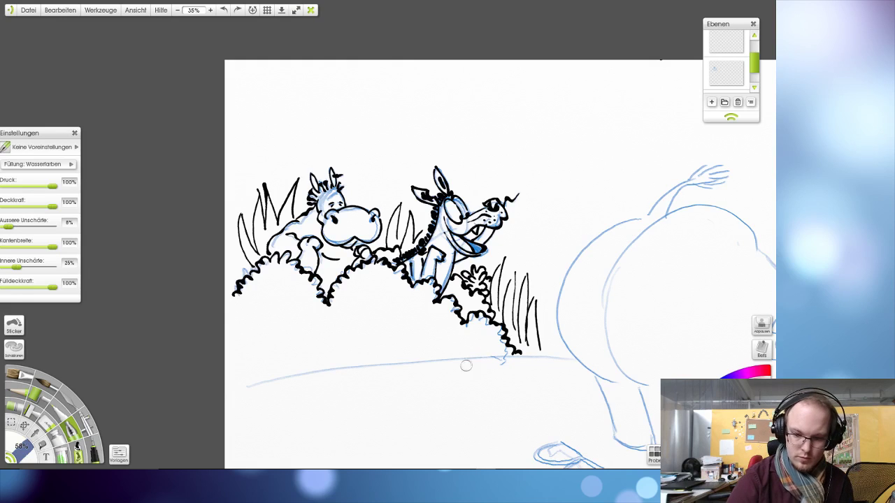
pyautogui.moveTo(425, 369)
pyautogui.mouseDown()
pyautogui.moveTo(418, 343)
pyautogui.moveTo(429, 346)
pyautogui.mouseUp()
pyautogui.hotkey('ctrl', 'z')
# - Ink large pointed leaves in the foreground below the hippo's bush, near the page edge
pyautogui.moveTo(261, 379)
pyautogui.mouseDown()
pyautogui.moveTo(292, 347)
pyautogui.moveTo(317, 344)
pyautogui.moveTo(295, 379)
pyautogui.moveTo(350, 389)
pyautogui.moveTo(240, 420)
pyautogui.mouseUp()
pyautogui.moveTo(260, 381); pyautogui.dragTo(244, 354)
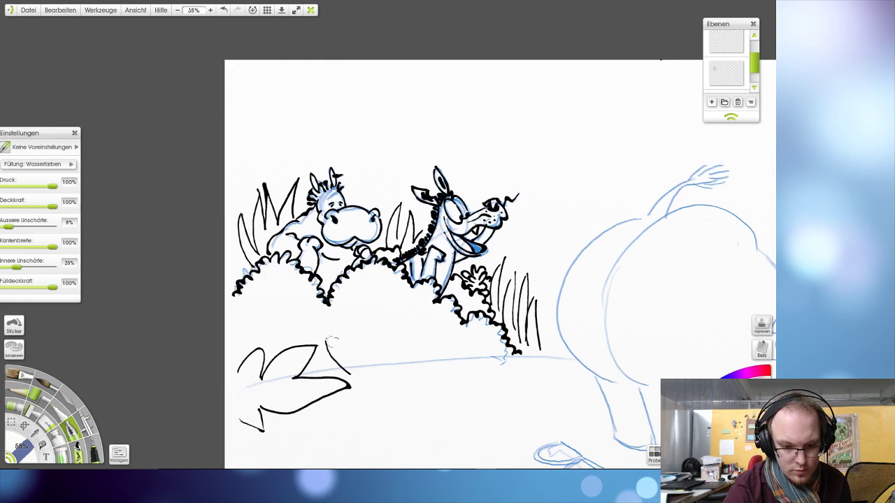
# - Ink a spiky grass tuft beside the foreground leaves and short grass strokes along the ground line towards the elephant
pyautogui.moveTo(331, 341); pyautogui.dragTo(353, 374)
pyautogui.moveTo(343, 312); pyautogui.dragTo(348, 355)
pyautogui.moveTo(351, 305)
pyautogui.mouseDown()
pyautogui.moveTo(359, 356)
pyautogui.moveTo(376, 326)
pyautogui.moveTo(372, 363)
pyautogui.moveTo(389, 350)
pyautogui.moveTo(363, 399)
pyautogui.moveTo(312, 373)
pyautogui.mouseUp()
pyautogui.moveTo(377, 388)
pyautogui.mouseDown()
pyautogui.moveTo(401, 364)
pyautogui.moveTo(383, 371)
pyautogui.mouseUp()
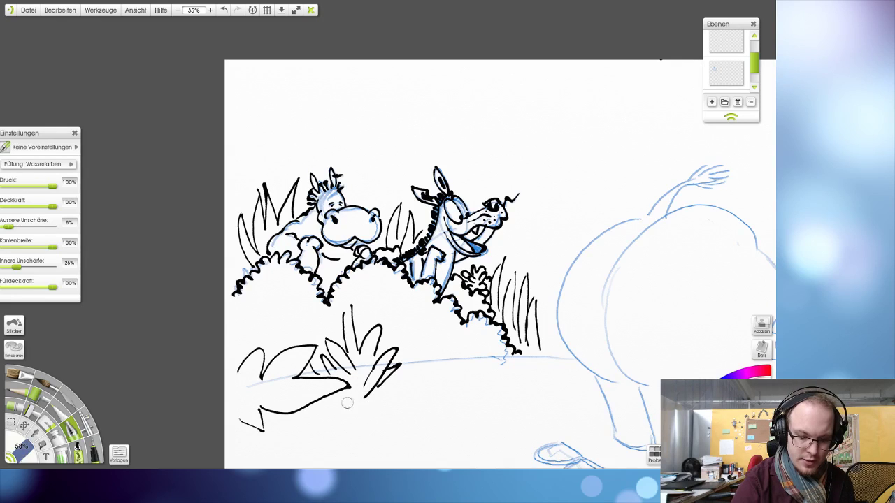
pyautogui.hotkey('ctrl', 'z')
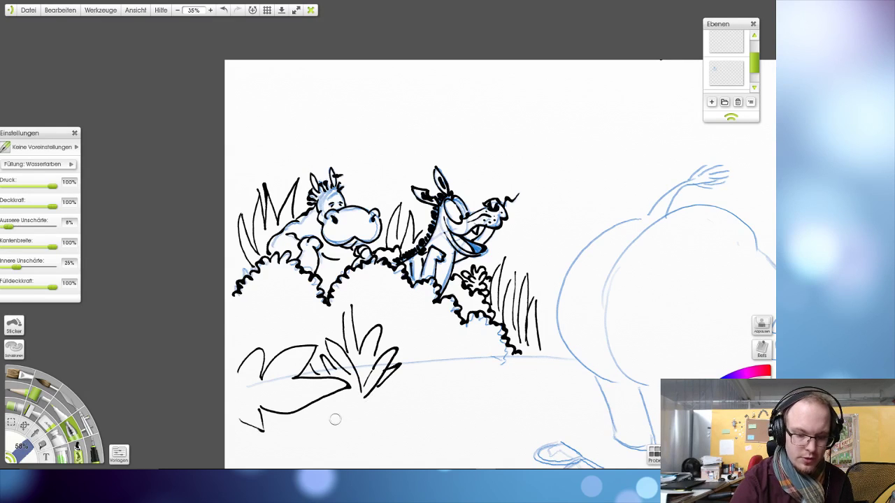
pyautogui.moveTo(347, 400)
pyautogui.mouseDown()
pyautogui.moveTo(334, 395)
pyautogui.moveTo(354, 400)
pyautogui.moveTo(345, 408)
pyautogui.mouseUp()
pyautogui.moveTo(408, 361)
pyautogui.mouseDown()
pyautogui.moveTo(454, 370)
pyautogui.moveTo(525, 365)
pyautogui.moveTo(552, 351)
pyautogui.mouseUp()
pyautogui.scroll(-3, 496, 248)
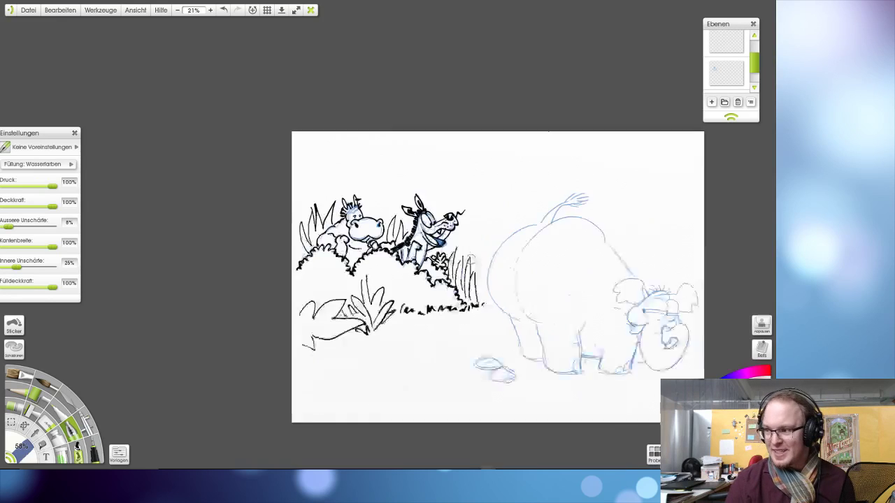
pyautogui.scroll(1, 466, 263)
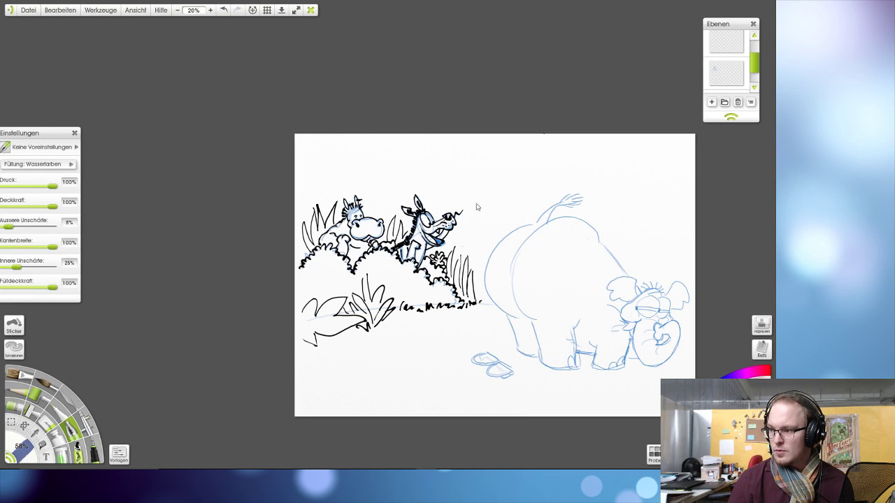
pyautogui.scroll(1, 473, 258)
pyautogui.moveTo(494, 251); pyautogui.dragTo(353, 211)
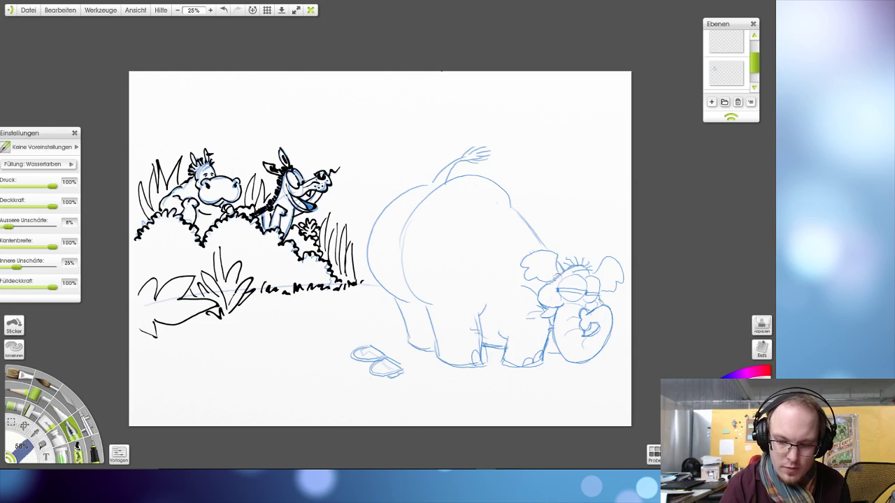
pyautogui.hotkey('ctrl', 'z')
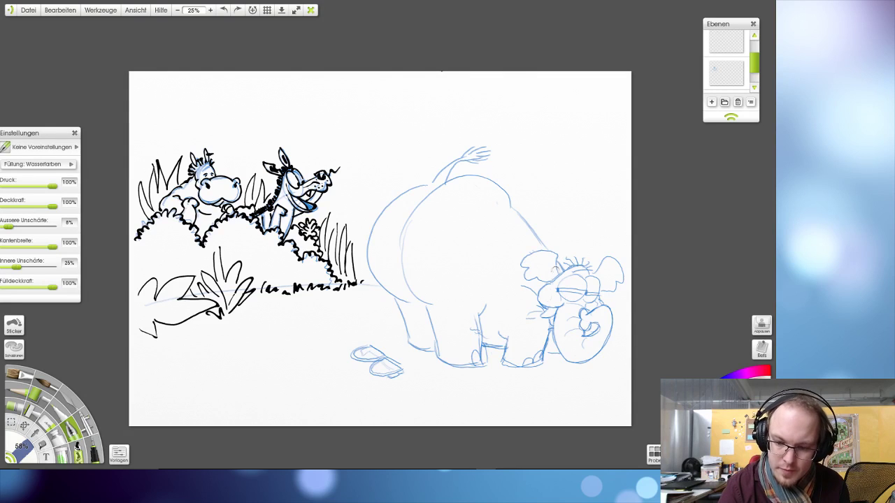
pyautogui.moveTo(552, 251); pyautogui.dragTo(520, 267)
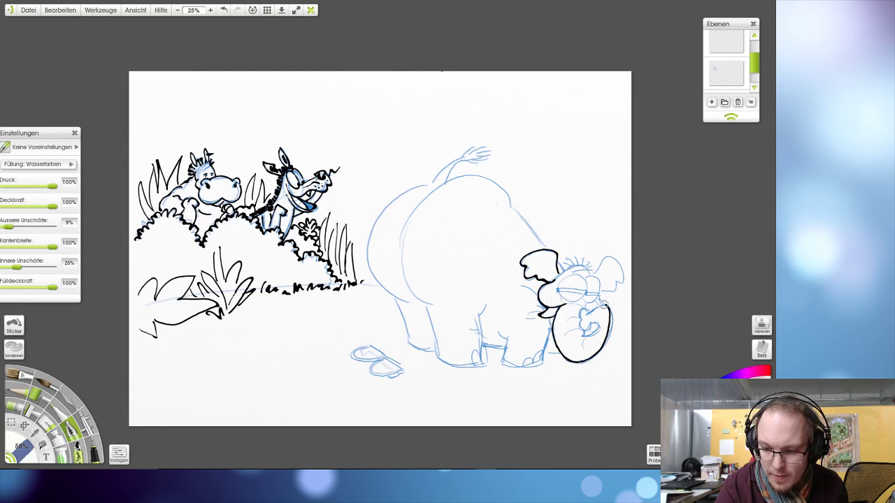
pyautogui.hotkey('ctrl', 'z')
pyautogui.hotkey('ctrl', 'z')
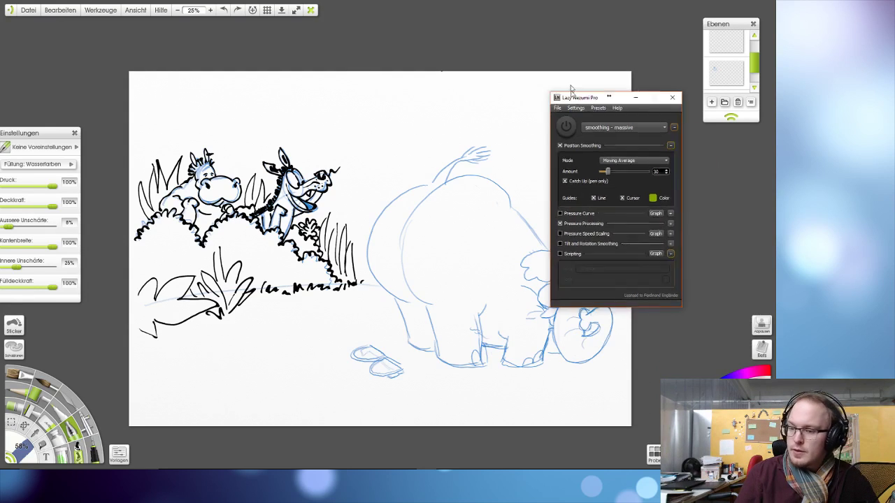
# - Move the Lazy Nezumi smoothing window off the canvas and ink the scalloped contour of the elephant's ear nearest its body
pyautogui.moveTo(581, 96); pyautogui.dragTo(894, 241)
pyautogui.scroll(5, 509, 263)
pyautogui.scroll(-4, 514, 266)
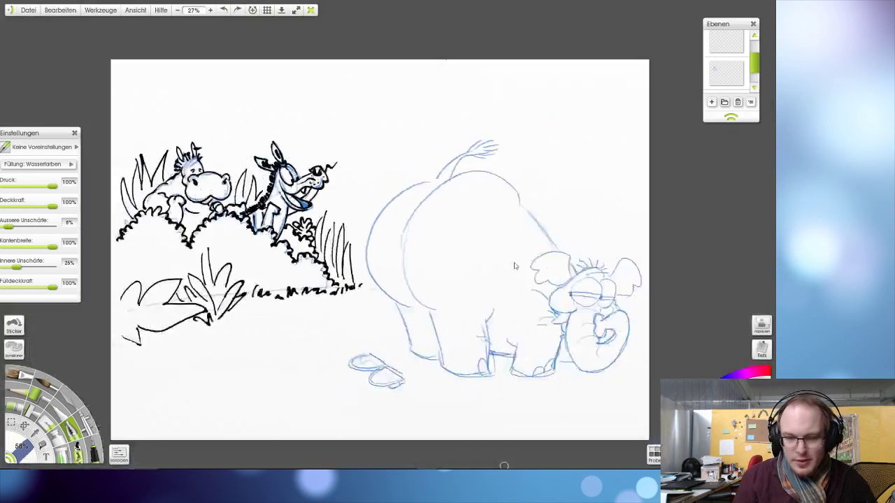
pyautogui.scroll(1, 517, 269)
pyautogui.moveTo(519, 272); pyautogui.dragTo(424, 253)
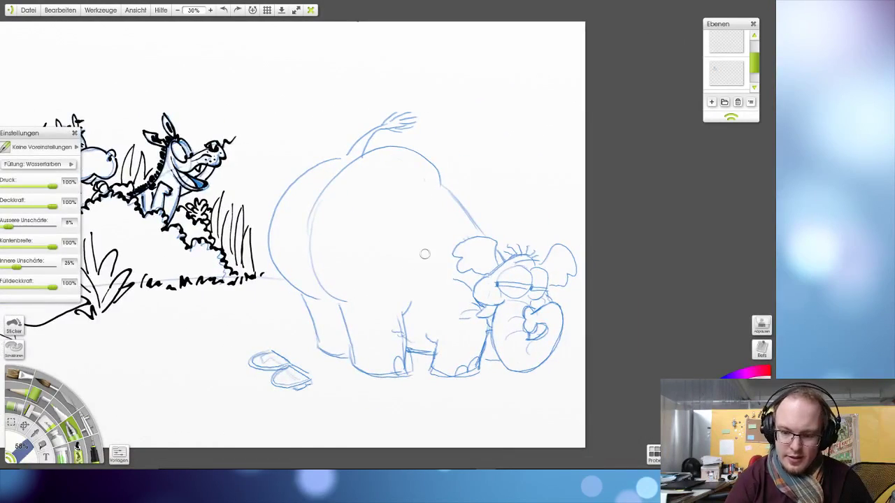
pyautogui.moveTo(495, 264)
pyautogui.mouseDown()
pyautogui.moveTo(497, 240)
pyautogui.moveTo(460, 252)
pyautogui.moveTo(499, 261)
pyautogui.moveTo(492, 236)
pyautogui.moveTo(464, 240)
pyautogui.moveTo(448, 253)
pyautogui.moveTo(471, 274)
pyautogui.moveTo(489, 275)
pyautogui.moveTo(452, 262)
pyautogui.moveTo(458, 273)
pyautogui.moveTo(472, 271)
pyautogui.mouseUp()
pyautogui.hotkey('ctrl', 'z')
pyautogui.hotkey('ctrl', 'z')
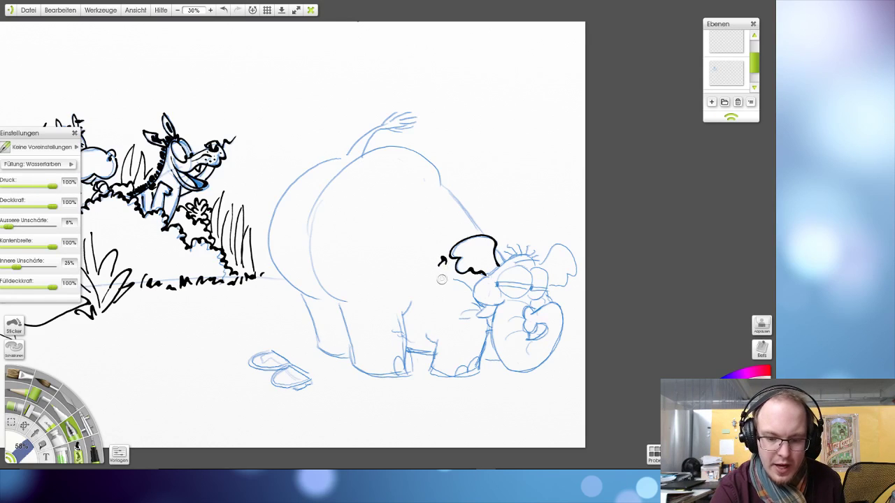
pyautogui.moveTo(442, 280); pyautogui.dragTo(450, 272)
pyautogui.hotkey('ctrl', 'z')
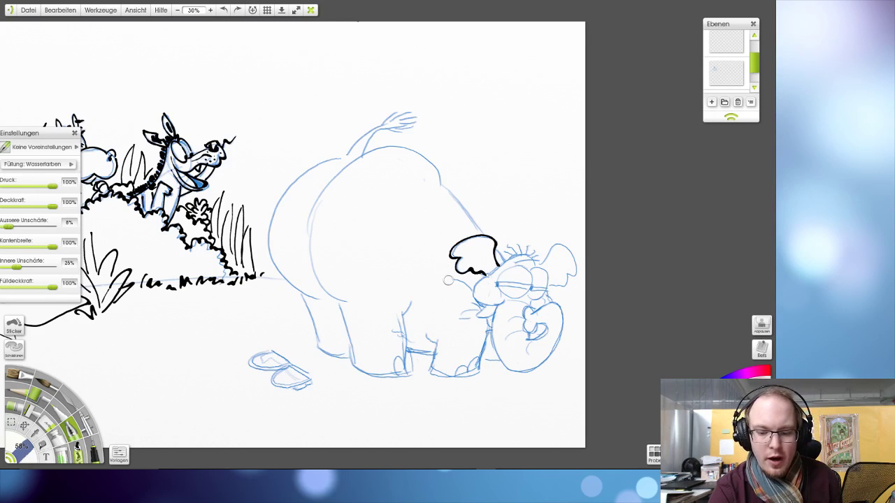
pyautogui.moveTo(511, 152)
pyautogui.mouseDown()
pyautogui.moveTo(478, 184)
pyautogui.moveTo(492, 178)
pyautogui.moveTo(485, 191)
pyautogui.moveTo(503, 184)
pyautogui.moveTo(500, 193)
pyautogui.moveTo(515, 189)
pyautogui.moveTo(533, 200)
pyautogui.moveTo(535, 169)
pyautogui.moveTo(514, 152)
pyautogui.moveTo(494, 170)
pyautogui.moveTo(504, 170)
pyautogui.moveTo(499, 193)
pyautogui.moveTo(532, 197)
pyautogui.mouseUp()
pyautogui.hotkey('ctrl', 'z')
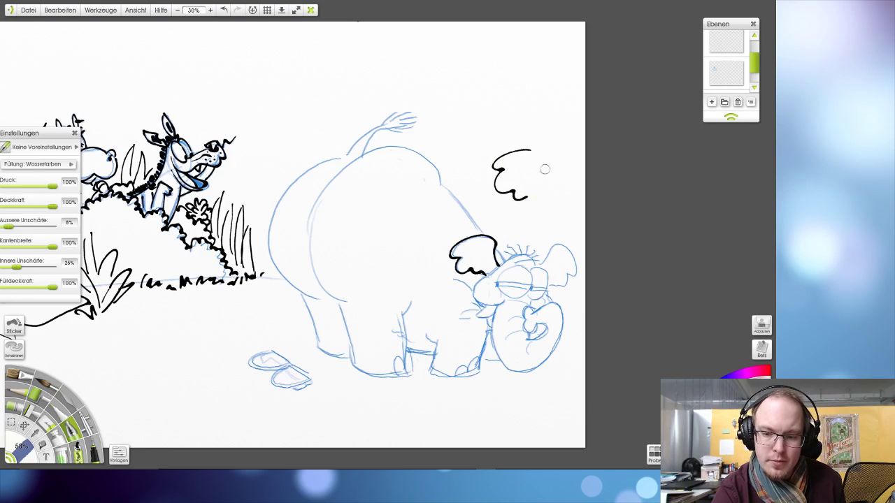
pyautogui.hotkey('ctrl', 'z')
pyautogui.moveTo(539, 158)
pyautogui.mouseDown()
pyautogui.moveTo(492, 159)
pyautogui.moveTo(504, 181)
pyautogui.moveTo(524, 193)
pyautogui.moveTo(536, 189)
pyautogui.mouseUp()
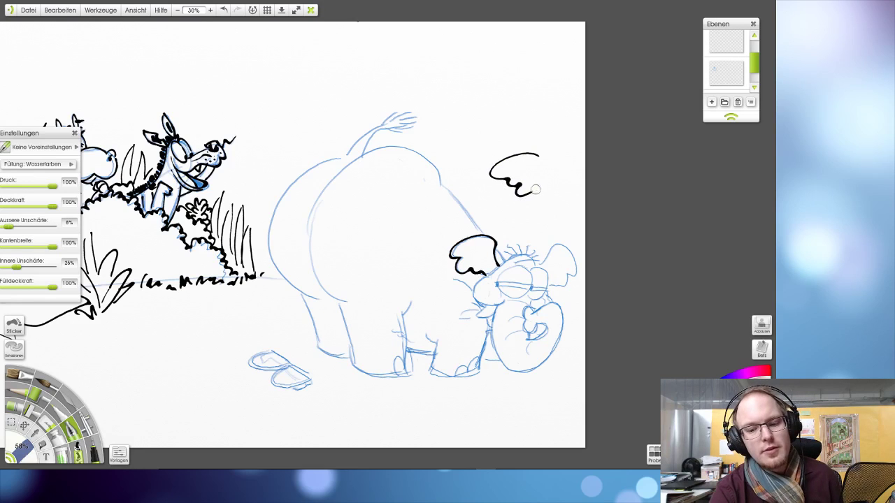
pyautogui.hotkey('ctrl', 'z')
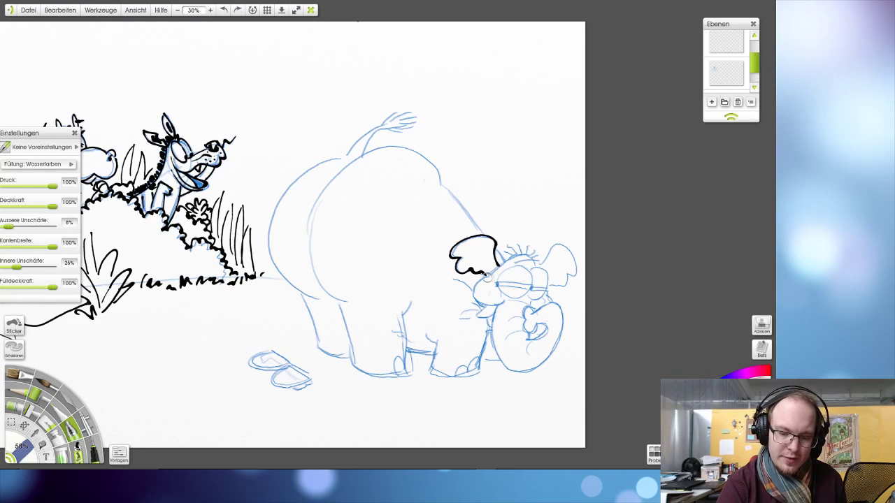
# - Ink the elephant's cheek bulge with the small mouth beneath it, and the large oval outline of the trunk
pyautogui.moveTo(492, 277)
pyautogui.mouseDown()
pyautogui.moveTo(473, 289)
pyautogui.moveTo(475, 306)
pyautogui.moveTo(499, 302)
pyautogui.mouseUp()
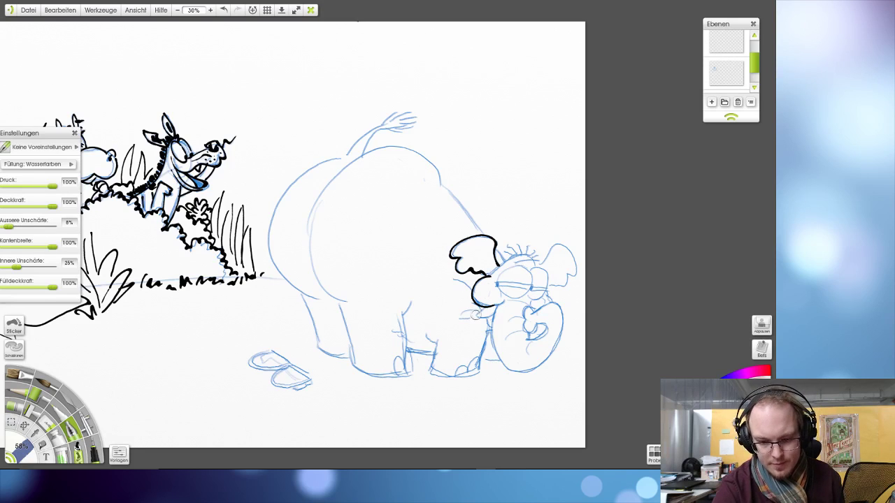
pyautogui.hotkey('ctrl', 'z')
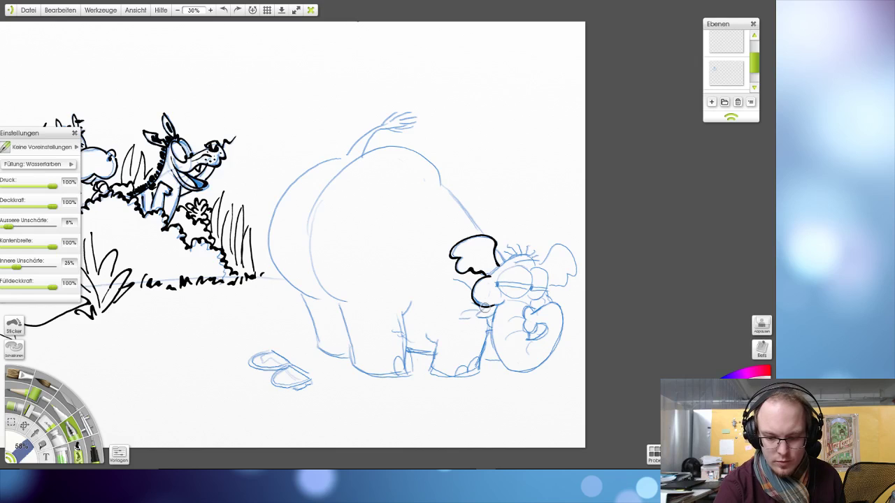
pyautogui.moveTo(474, 318)
pyautogui.mouseDown()
pyautogui.moveTo(495, 313)
pyautogui.moveTo(493, 351)
pyautogui.moveTo(533, 370)
pyautogui.mouseUp()
pyautogui.hotkey('ctrl', 'z')
pyautogui.moveTo(497, 303)
pyautogui.mouseDown()
pyautogui.moveTo(498, 360)
pyautogui.moveTo(542, 369)
pyautogui.moveTo(565, 318)
pyautogui.moveTo(558, 303)
pyautogui.moveTo(531, 316)
pyautogui.moveTo(523, 309)
pyautogui.moveTo(527, 320)
pyautogui.mouseUp()
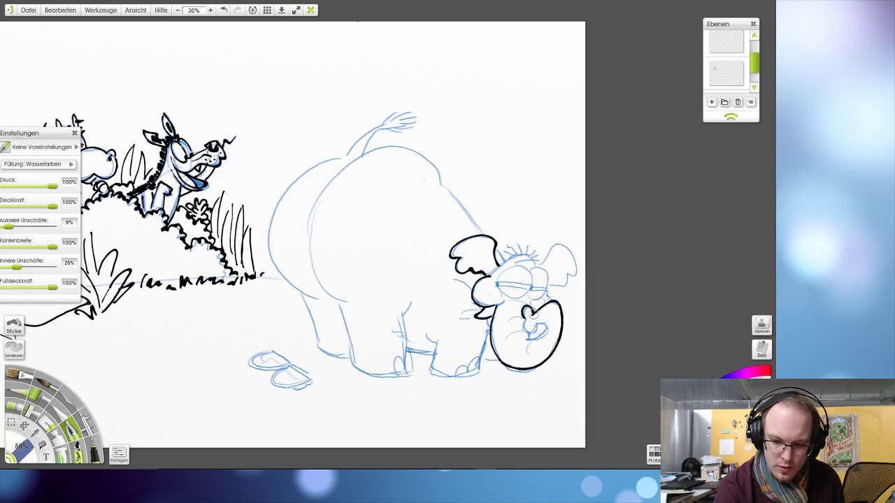
# - Ink the curled tip inside the elephant's trunk and add short wrinkle lines around it
pyautogui.hotkey('ctrl', 'z')
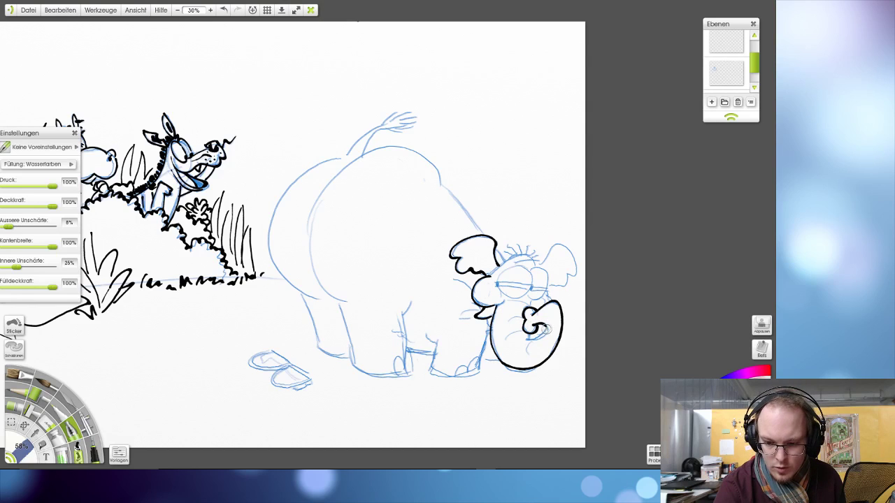
pyautogui.hotkey('ctrl', 'z')
pyautogui.moveTo(549, 325)
pyautogui.mouseDown()
pyautogui.moveTo(539, 342)
pyautogui.moveTo(525, 339)
pyautogui.mouseUp()
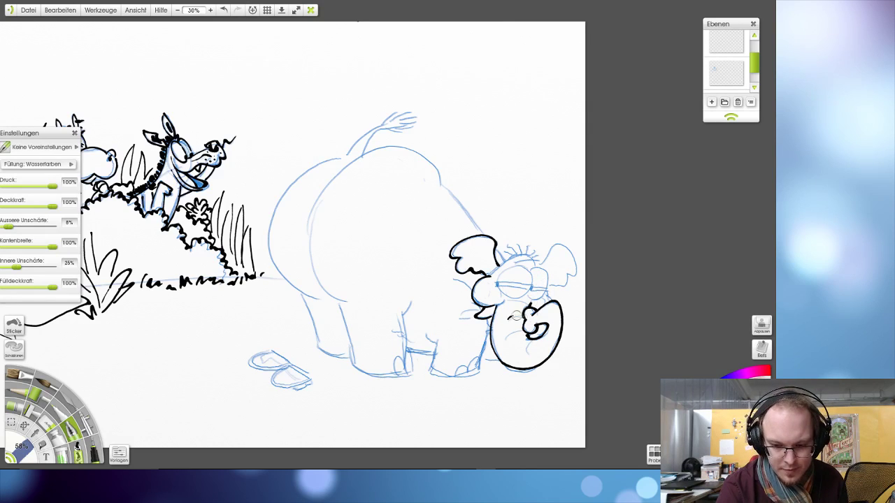
pyautogui.moveTo(522, 331)
pyautogui.mouseDown()
pyautogui.moveTo(508, 338)
pyautogui.moveTo(528, 350)
pyautogui.mouseUp()
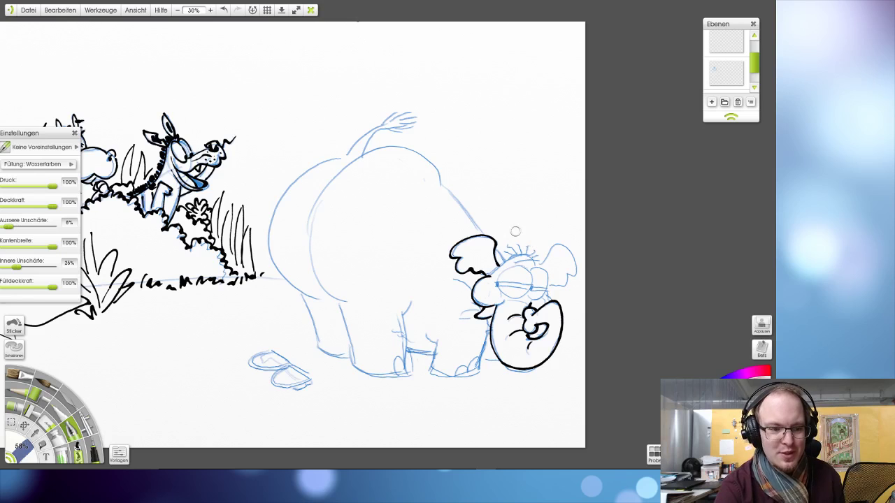
# - Ink the domed contour of the elephant's head between its ears, above the eyes
pyautogui.scroll(-4, 180, 148)
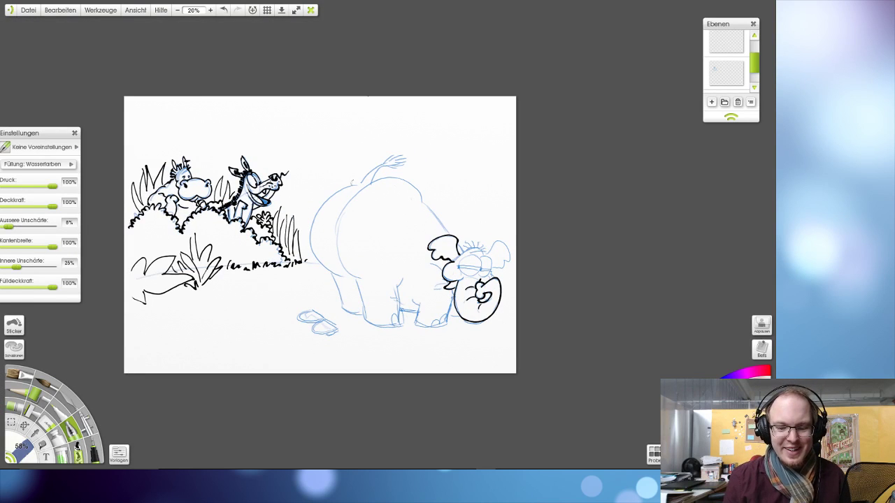
pyautogui.scroll(3, 358, 186)
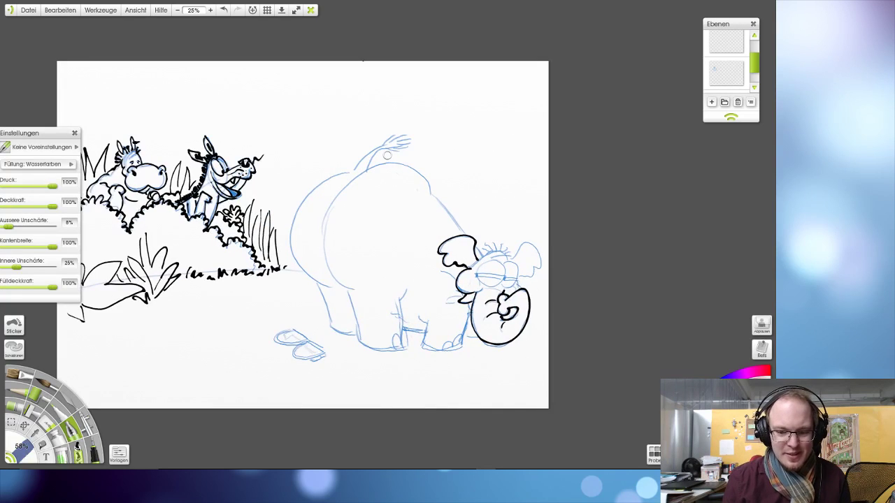
pyautogui.scroll(1, 387, 156)
pyautogui.scroll(-1, 387, 156)
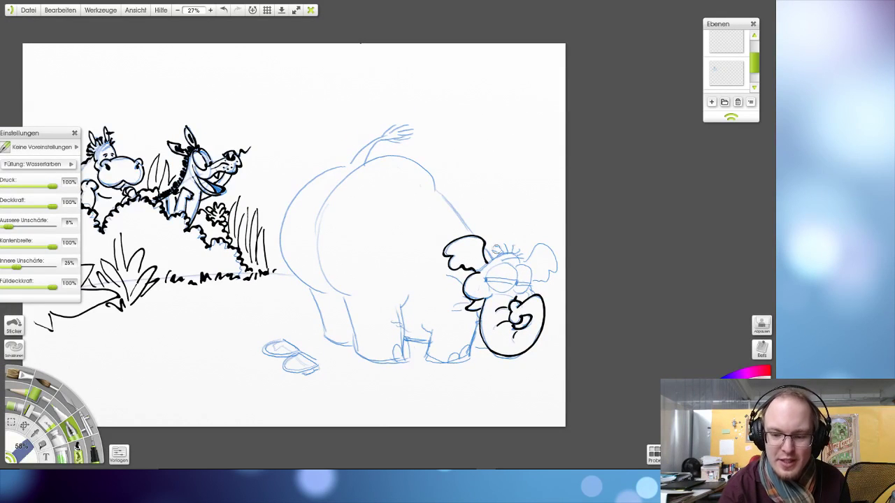
pyautogui.hotkey('ctrl', 'z')
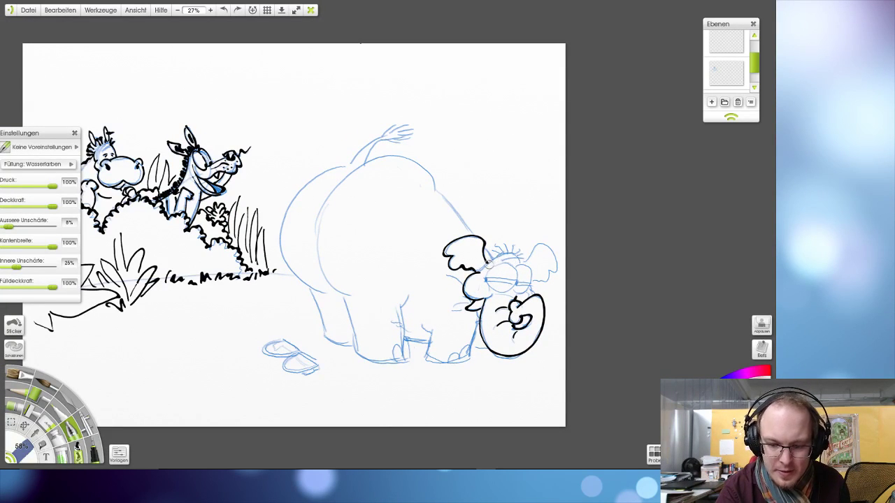
pyautogui.moveTo(502, 253)
pyautogui.mouseDown()
pyautogui.moveTo(525, 266)
pyautogui.moveTo(483, 289)
pyautogui.moveTo(516, 288)
pyautogui.moveTo(522, 265)
pyautogui.moveTo(497, 297)
pyautogui.moveTo(518, 278)
pyautogui.moveTo(515, 267)
pyautogui.moveTo(533, 268)
pyautogui.moveTo(531, 292)
pyautogui.moveTo(513, 288)
pyautogui.mouseUp()
pyautogui.hotkey('ctrl', 'z')
pyautogui.hotkey('ctrl', 'z')
pyautogui.hotkey('ctrl', 'z')
pyautogui.hotkey('ctrl', 'z')
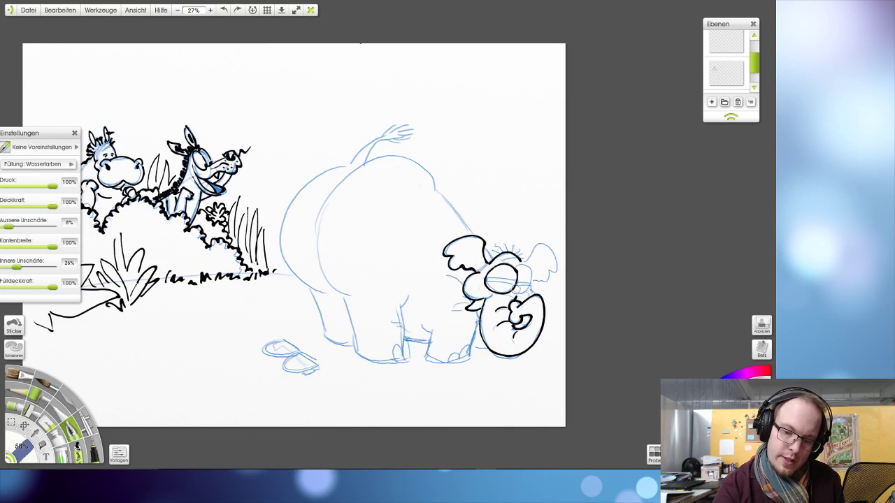
pyautogui.hotkey('ctrl', 'z')
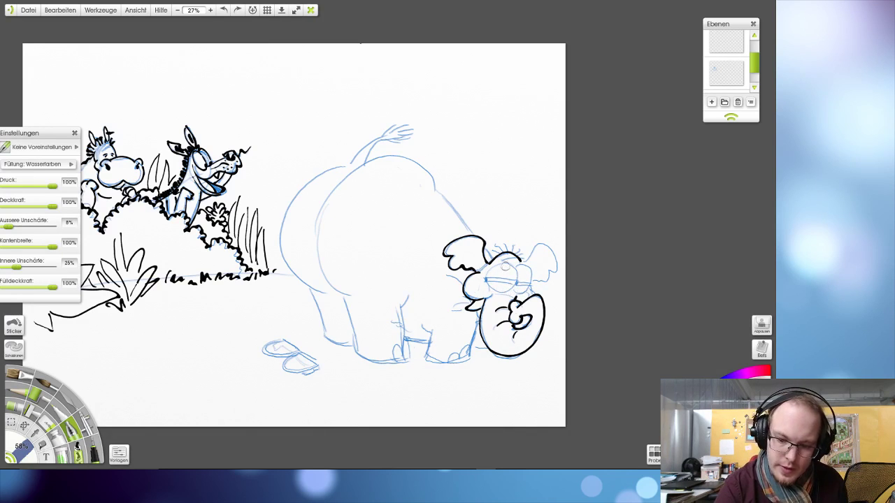
# - Ink the round outlines of both of the elephant's eyes, the smaller far eye tucked beside the near one
pyautogui.moveTo(514, 264)
pyautogui.mouseDown()
pyautogui.moveTo(485, 277)
pyautogui.moveTo(502, 291)
pyautogui.moveTo(515, 281)
pyautogui.moveTo(508, 265)
pyautogui.moveTo(515, 270)
pyautogui.moveTo(491, 267)
pyautogui.moveTo(483, 280)
pyautogui.moveTo(513, 292)
pyautogui.mouseUp()
pyautogui.hotkey('ctrl', 'z')
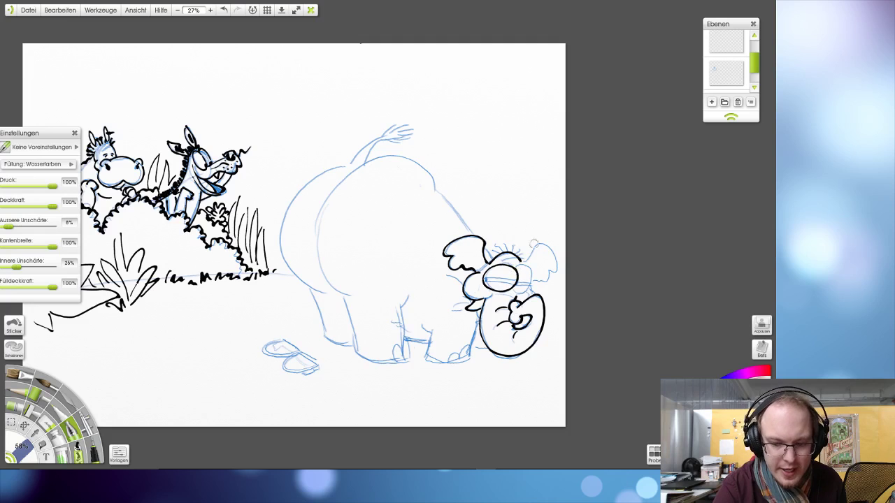
pyautogui.hotkey('ctrl', 'z')
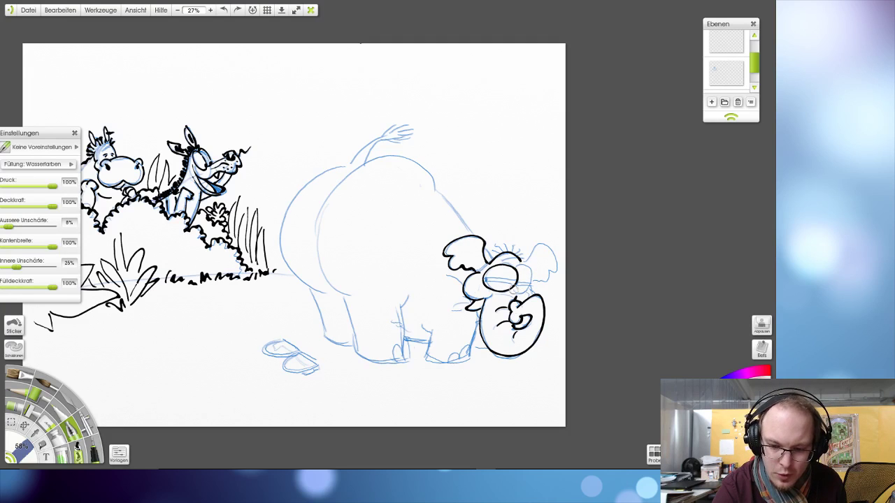
pyautogui.moveTo(533, 266); pyautogui.dragTo(514, 267)
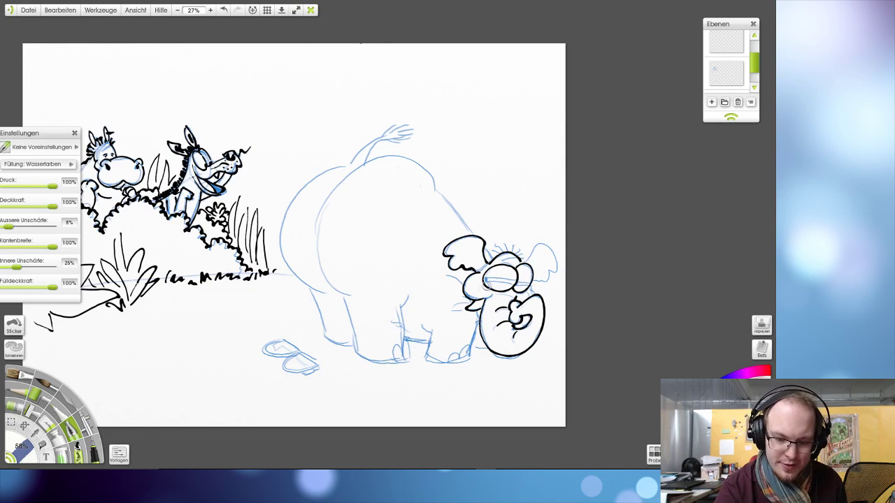
# - Ink the drooping eyelid lines across the elephant's near eye and thicken their outer corner
pyautogui.hotkey('ctrl', 'z')
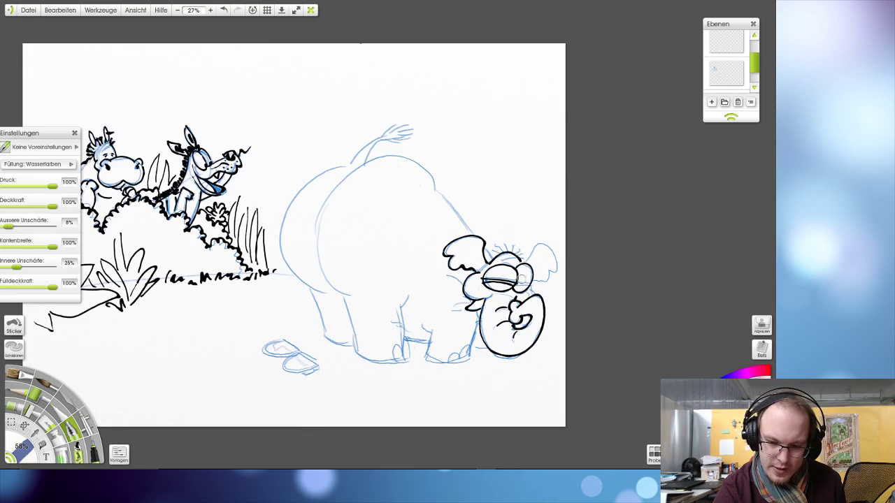
pyautogui.hotkey('ctrl', 'z')
pyautogui.moveTo(484, 281); pyautogui.dragTo(514, 279)
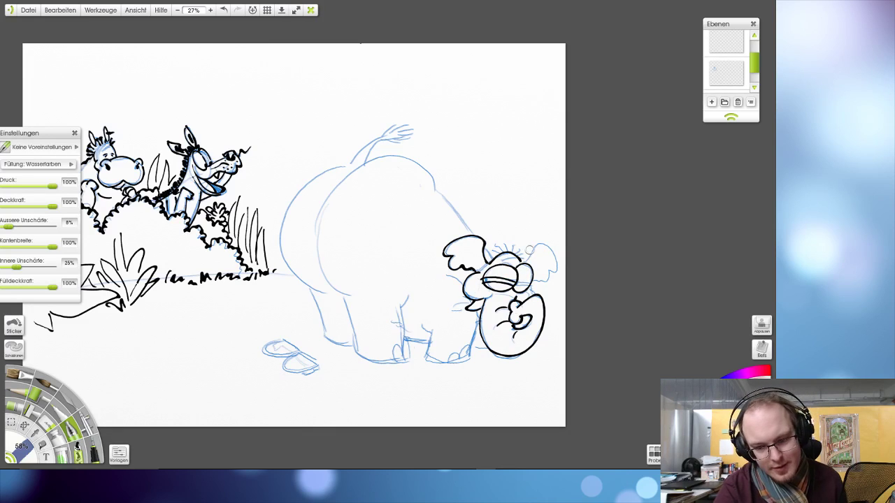
pyautogui.click(484, 280)
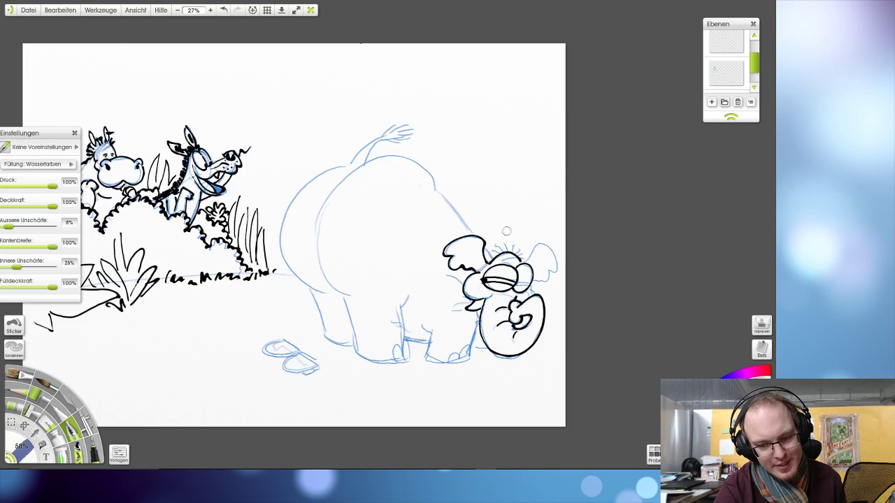
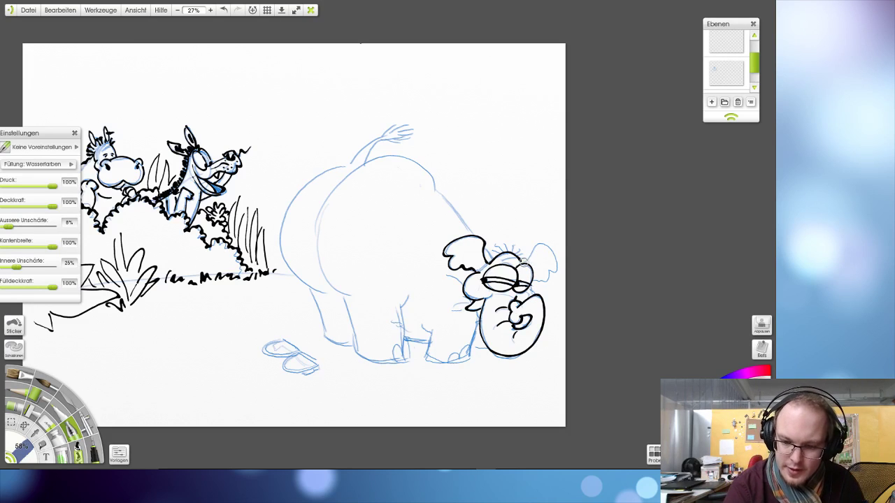
# - Ink the scalloped contour of the elephant's far ear and try short connecting lines between the eyes and the trunk
pyautogui.moveTo(522, 260)
pyautogui.mouseDown()
pyautogui.moveTo(534, 243)
pyautogui.moveTo(554, 246)
pyautogui.moveTo(558, 272)
pyautogui.moveTo(545, 267)
pyautogui.moveTo(545, 278)
pyautogui.moveTo(532, 281)
pyautogui.mouseUp()
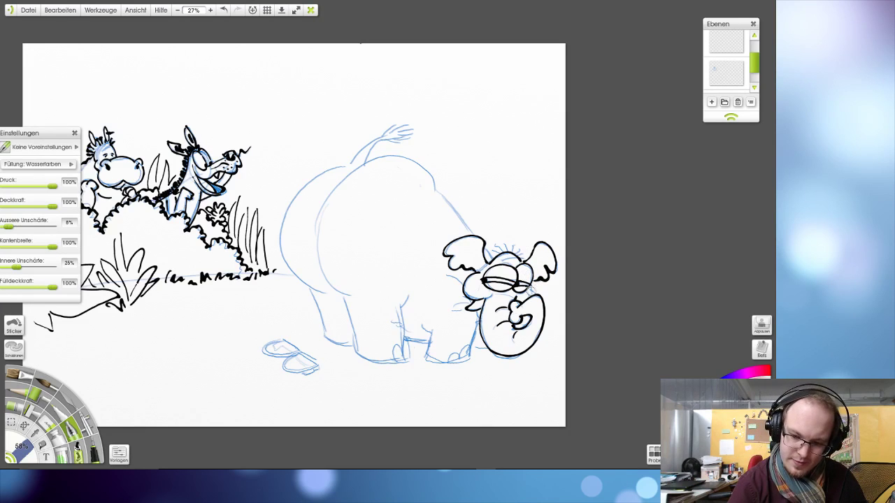
pyautogui.moveTo(529, 286); pyautogui.dragTo(537, 299)
pyautogui.hotkey('ctrl', 'z')
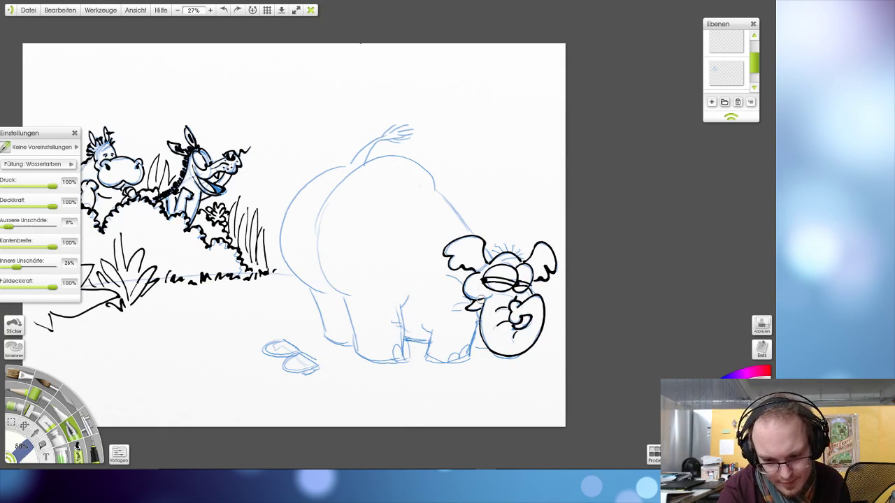
pyautogui.hotkey('ctrl', 'z')
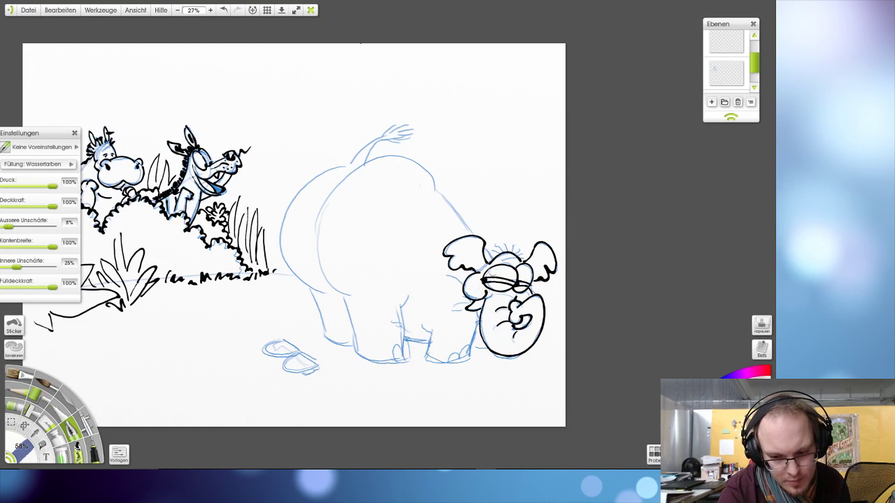
pyautogui.moveTo(484, 296); pyautogui.dragTo(501, 265)
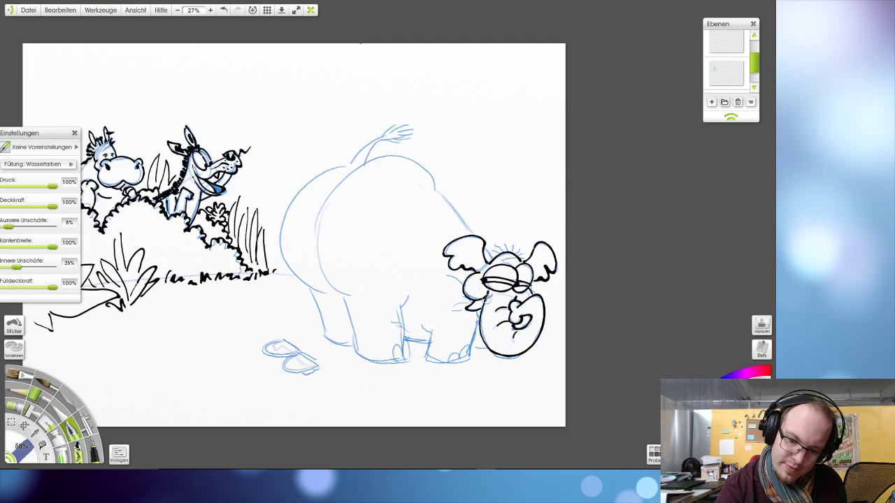
pyautogui.hotkey('ctrl', 'z')
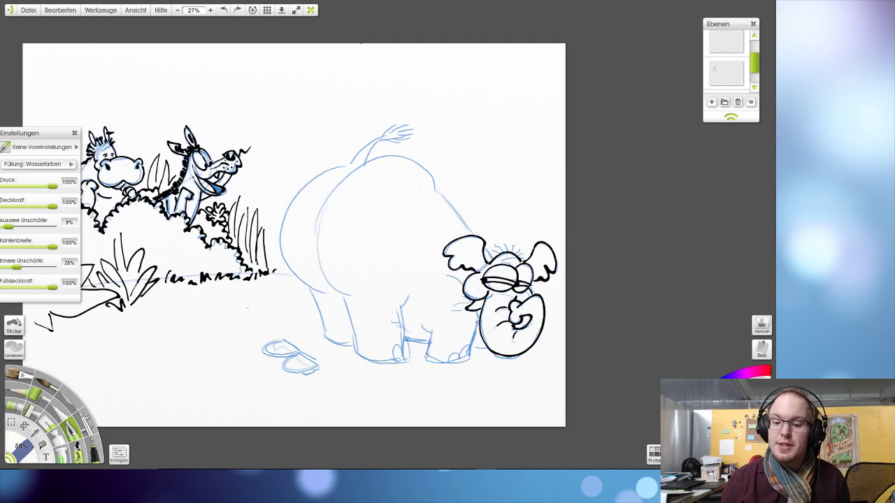
# - Ink the spiky hair on the elephant's head and the long contour of its back, curving down around the near hindquarter
pyautogui.scroll(-3, 287, 306)
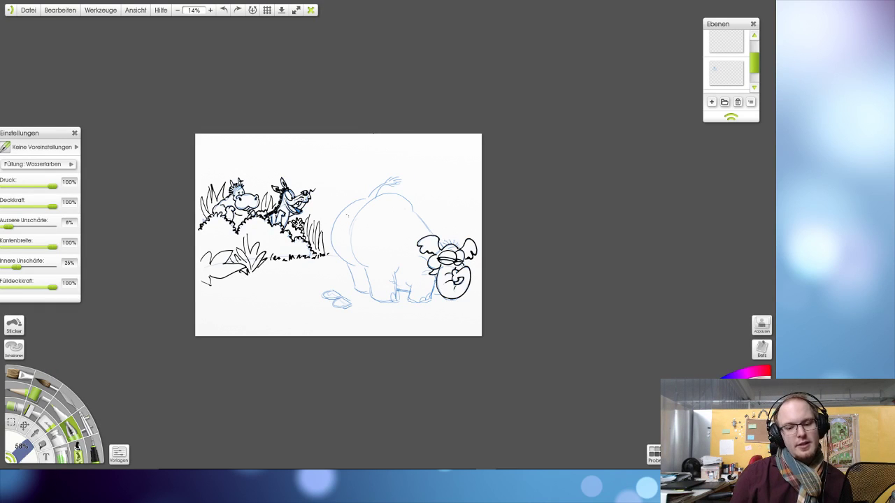
pyautogui.scroll(2, 347, 216)
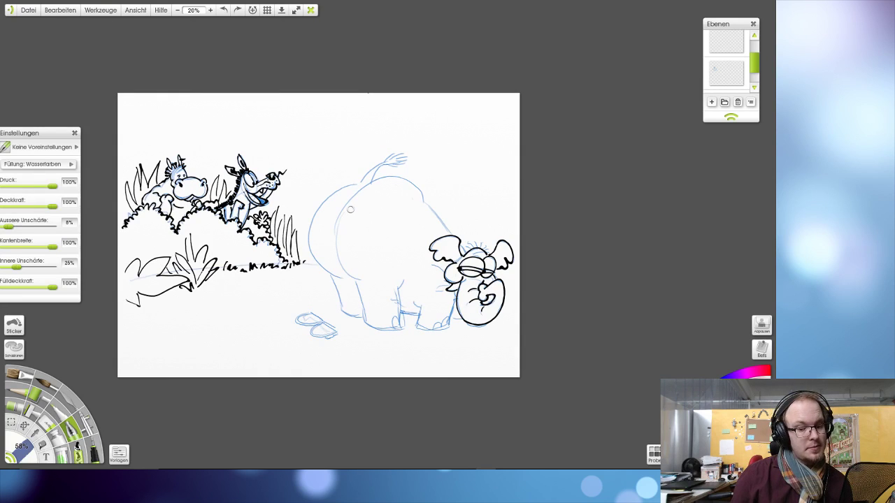
pyautogui.scroll(1, 350, 209)
pyautogui.scroll(1, 351, 209)
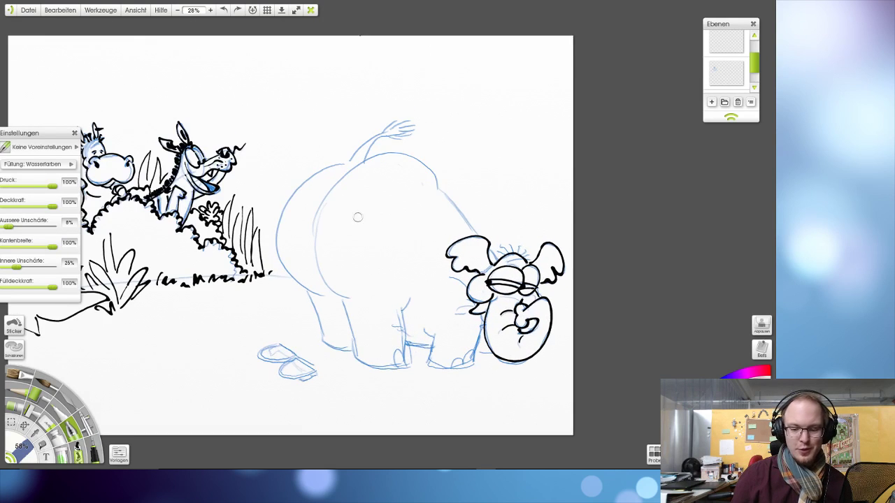
pyautogui.scroll(-1, 412, 267)
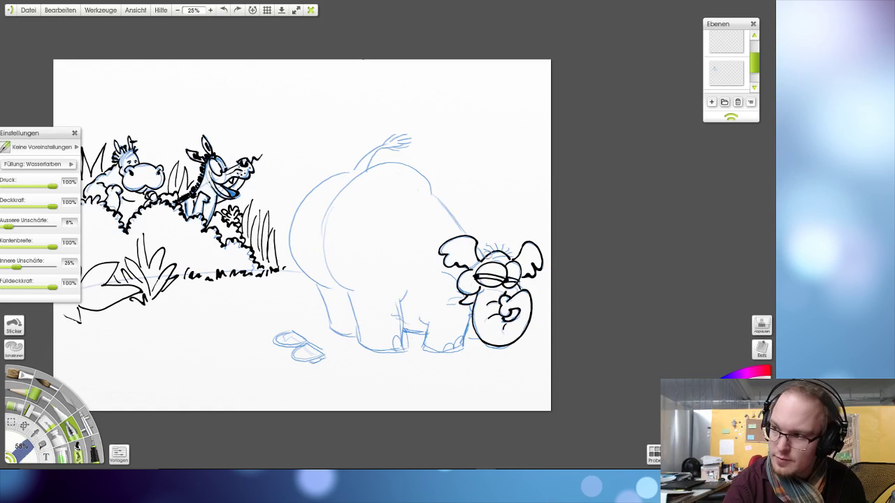
pyautogui.moveTo(484, 253)
pyautogui.mouseDown()
pyautogui.moveTo(485, 243)
pyautogui.moveTo(513, 248)
pyautogui.moveTo(493, 230)
pyautogui.moveTo(541, 242)
pyautogui.moveTo(509, 228)
pyautogui.moveTo(481, 190)
pyautogui.moveTo(438, 181)
pyautogui.moveTo(381, 256)
pyautogui.moveTo(412, 304)
pyautogui.mouseUp()
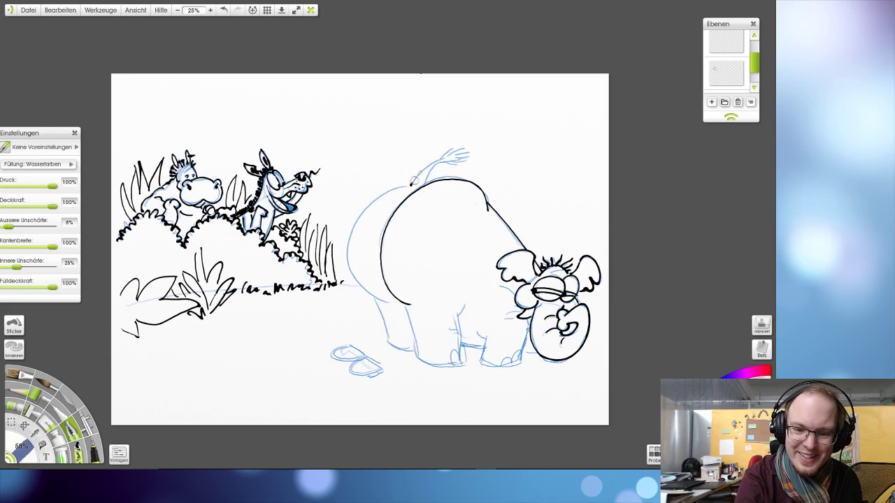
# - Ink the elephant's raised tail with the hair tuft at its tip
pyautogui.moveTo(413, 181)
pyautogui.mouseDown()
pyautogui.moveTo(438, 160)
pyautogui.moveTo(472, 163)
pyautogui.moveTo(453, 160)
pyautogui.moveTo(470, 151)
pyautogui.moveTo(455, 146)
pyautogui.mouseUp()
pyautogui.hotkey('ctrl', 'z')
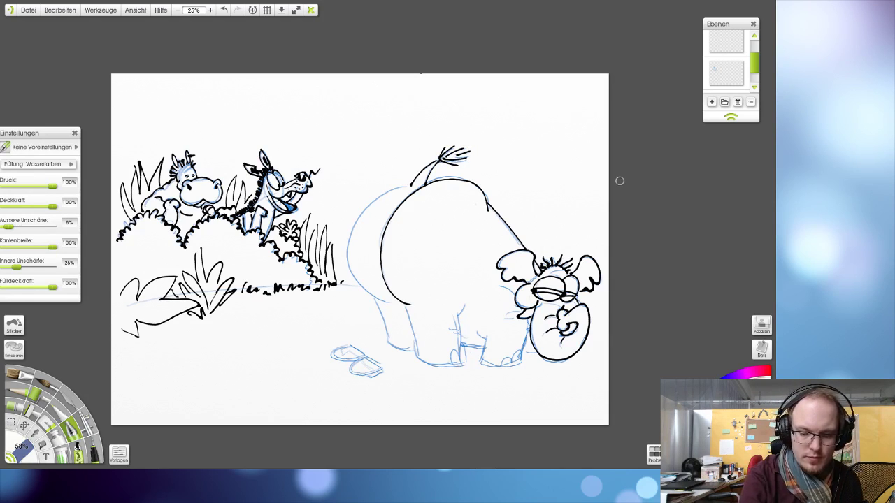
pyautogui.moveTo(408, 185)
pyautogui.mouseDown()
pyautogui.moveTo(364, 206)
pyautogui.moveTo(350, 256)
pyautogui.moveTo(365, 283)
pyautogui.moveTo(390, 300)
pyautogui.moveTo(350, 274)
pyautogui.moveTo(349, 245)
pyautogui.moveTo(387, 188)
pyautogui.moveTo(413, 186)
pyautogui.moveTo(389, 190)
pyautogui.moveTo(358, 227)
pyautogui.mouseUp()
pyautogui.hotkey('ctrl', 'z')
pyautogui.hotkey('ctrl', 'z')
pyautogui.hotkey('ctrl', 'z')
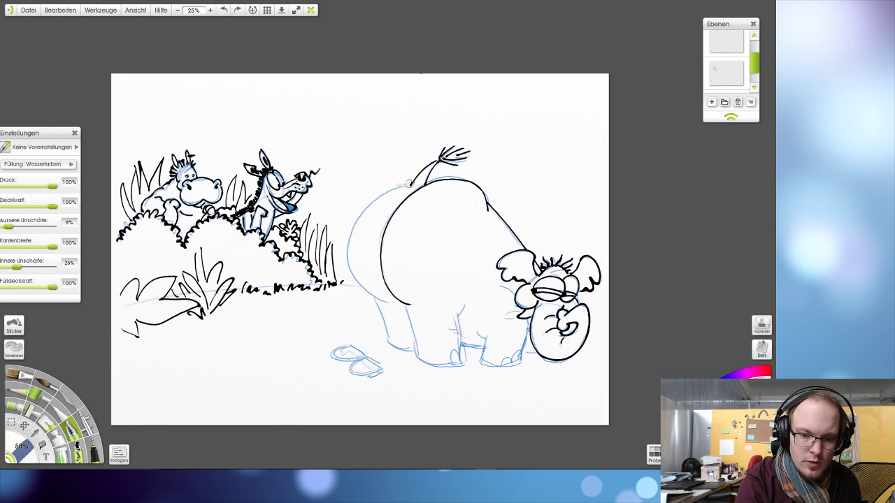
pyautogui.moveTo(411, 183)
pyautogui.mouseDown()
pyautogui.moveTo(379, 198)
pyautogui.moveTo(355, 230)
pyautogui.mouseUp()
pyautogui.hotkey('ctrl', 'z')
pyautogui.moveTo(411, 183)
pyautogui.mouseDown()
pyautogui.moveTo(372, 199)
pyautogui.moveTo(358, 218)
pyautogui.moveTo(348, 257)
pyautogui.moveTo(354, 285)
pyautogui.moveTo(372, 297)
pyautogui.moveTo(347, 261)
pyautogui.moveTo(348, 236)
pyautogui.moveTo(362, 213)
pyautogui.moveTo(413, 182)
pyautogui.moveTo(371, 206)
pyautogui.mouseUp()
pyautogui.hotkey('ctrl', 'z')
pyautogui.hotkey('ctrl', 'z')
pyautogui.hotkey('ctrl', 'z')
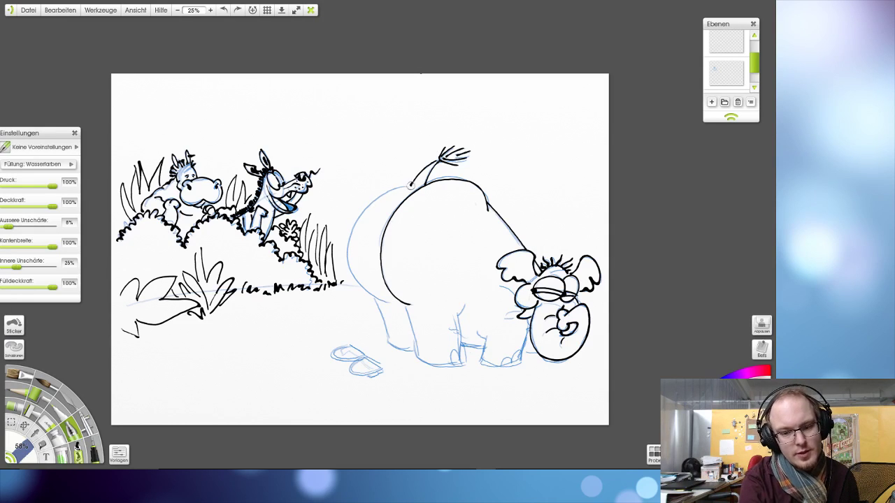
pyautogui.moveTo(413, 183)
pyautogui.mouseDown()
pyautogui.moveTo(385, 189)
pyautogui.moveTo(353, 214)
pyautogui.moveTo(343, 274)
pyautogui.mouseUp()
pyautogui.hotkey('ctrl', 'z')
pyautogui.moveTo(389, 305)
pyautogui.mouseDown()
pyautogui.moveTo(352, 265)
pyautogui.moveTo(358, 221)
pyautogui.mouseUp()
pyautogui.hotkey('ctrl', 'z')
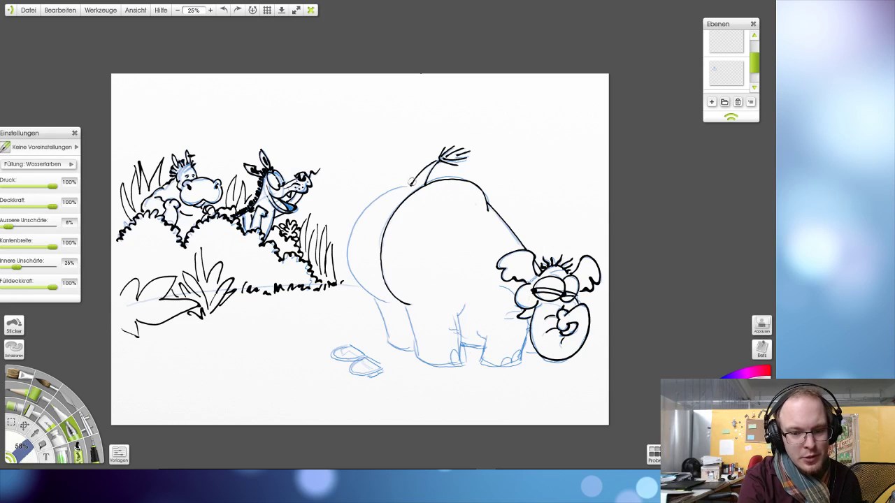
pyautogui.moveTo(404, 185)
pyautogui.mouseDown()
pyautogui.moveTo(378, 195)
pyautogui.moveTo(355, 216)
pyautogui.mouseUp()
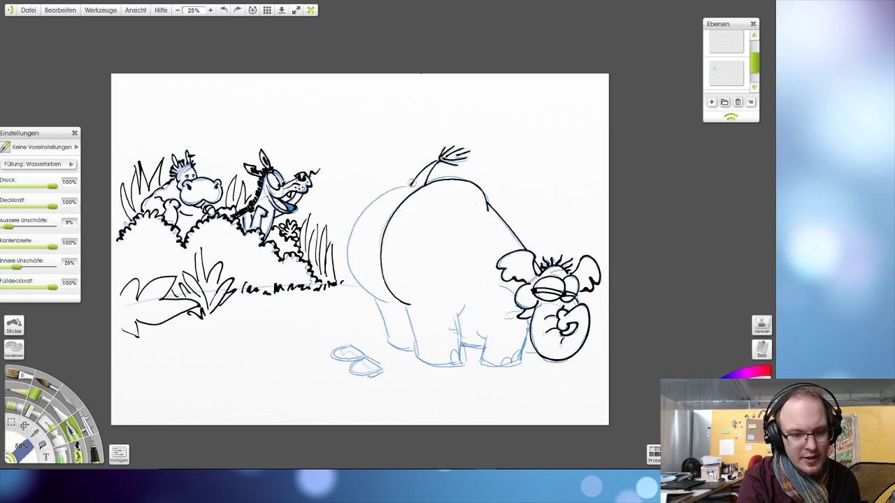
pyautogui.moveTo(412, 184)
pyautogui.mouseDown()
pyautogui.moveTo(358, 214)
pyautogui.moveTo(352, 279)
pyautogui.moveTo(367, 300)
pyautogui.moveTo(389, 304)
pyautogui.moveTo(351, 234)
pyautogui.moveTo(361, 211)
pyautogui.moveTo(413, 183)
pyautogui.mouseUp()
pyautogui.hotkey('ctrl', 'z')
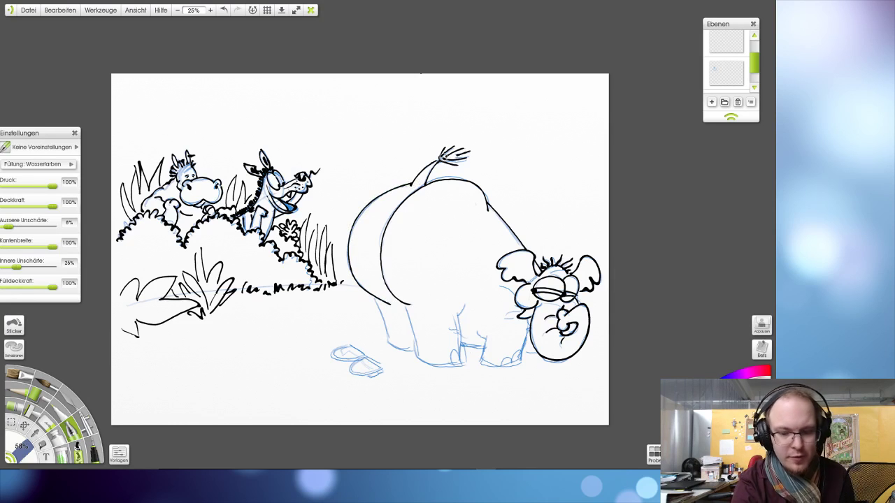
pyautogui.hotkey('ctrl', 'z')
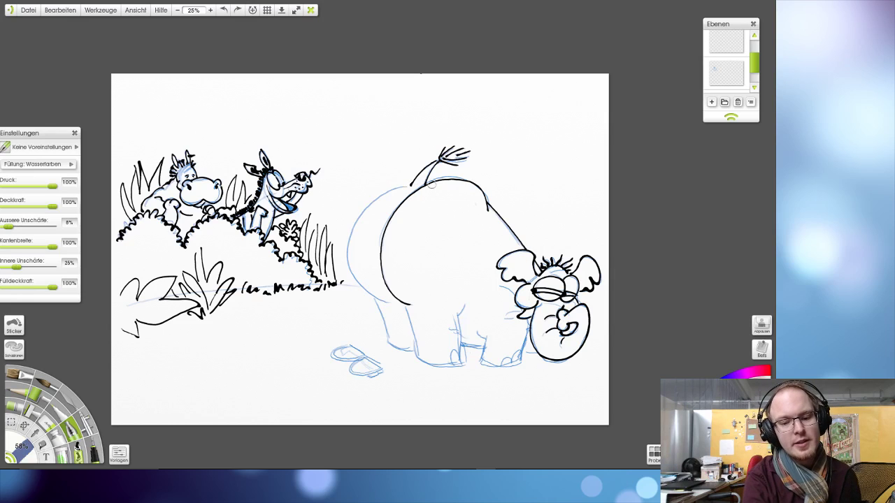
# - Ink the rounded contour of the elephant's far hindquarter and the near hind leg with its foot and toenails
pyautogui.moveTo(418, 183)
pyautogui.mouseDown()
pyautogui.moveTo(353, 223)
pyautogui.moveTo(351, 258)
pyautogui.moveTo(384, 304)
pyautogui.moveTo(360, 285)
pyautogui.moveTo(348, 244)
pyautogui.moveTo(371, 199)
pyautogui.moveTo(412, 183)
pyautogui.mouseUp()
pyautogui.hotkey('ctrl', 'z')
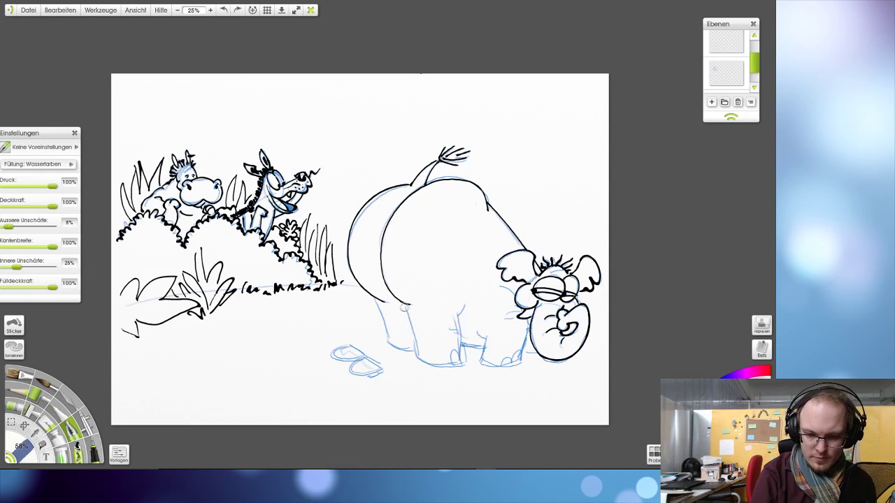
pyautogui.moveTo(404, 306)
pyautogui.mouseDown()
pyautogui.moveTo(418, 358)
pyautogui.moveTo(460, 362)
pyautogui.moveTo(458, 344)
pyautogui.moveTo(436, 367)
pyautogui.moveTo(460, 364)
pyautogui.moveTo(456, 343)
pyautogui.moveTo(462, 366)
pyautogui.moveTo(457, 316)
pyautogui.moveTo(466, 302)
pyautogui.mouseUp()
pyautogui.hotkey('ctrl', 'z')
pyautogui.hotkey('ctrl', 'z')
pyautogui.hotkey('ctrl', 'z')
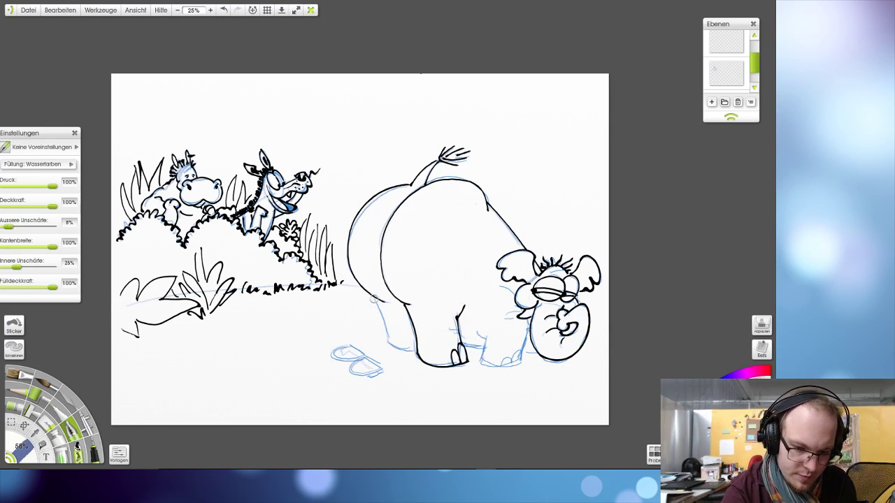
# - Ink the elephant's far hind leg and the short line between the near hind leg and the front leg
pyautogui.moveTo(373, 295); pyautogui.dragTo(386, 332)
pyautogui.hotkey('ctrl', 'z')
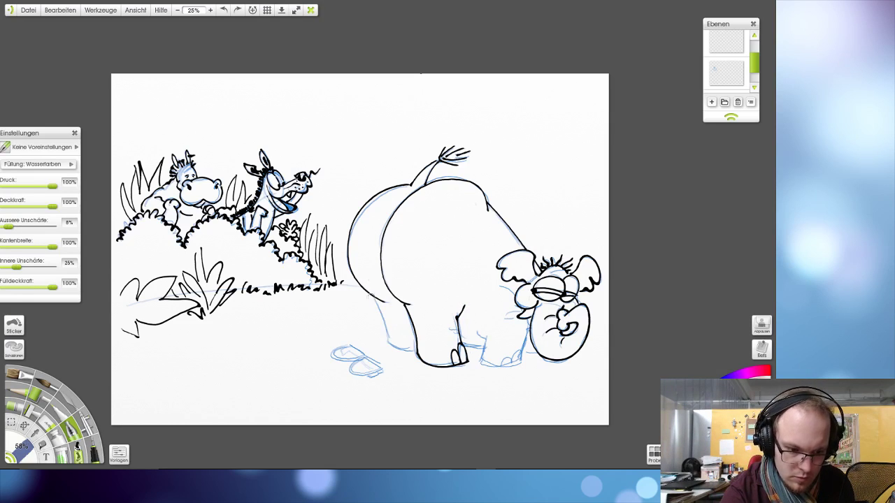
pyautogui.moveTo(373, 295)
pyautogui.mouseDown()
pyautogui.moveTo(388, 340)
pyautogui.moveTo(376, 305)
pyautogui.moveTo(389, 340)
pyautogui.moveTo(419, 350)
pyautogui.mouseUp()
pyautogui.hotkey('ctrl', 'z')
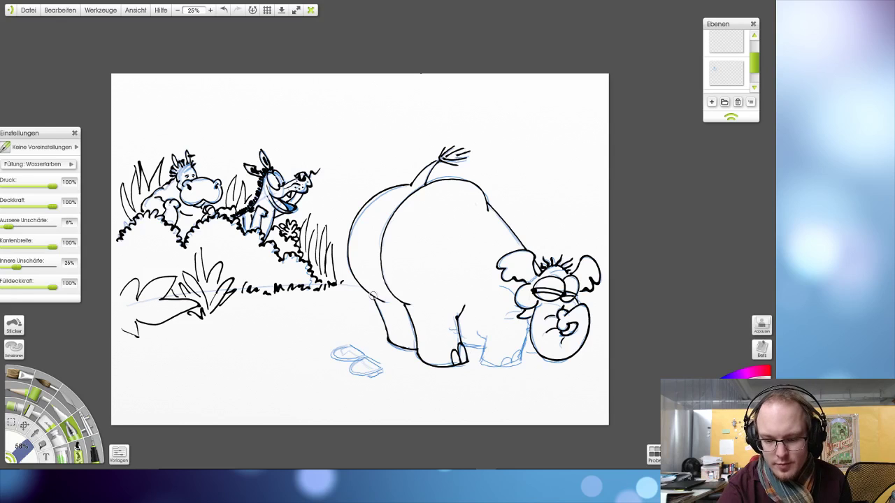
pyautogui.moveTo(459, 338); pyautogui.dragTo(483, 345)
pyautogui.hotkey('ctrl', 'z')
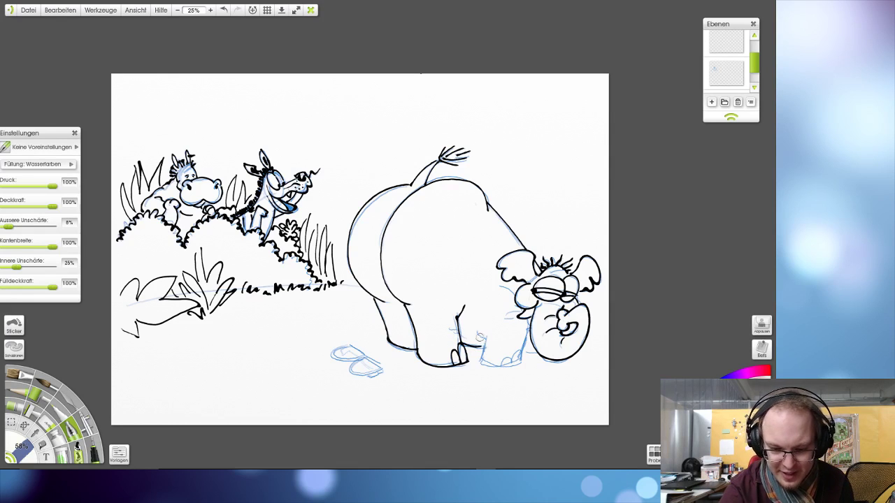
# - Ink the elephant's near front leg with its foot and toenails, carrying the front edge up to the mouth
pyautogui.hotkey('ctrl', 'z')
pyautogui.moveTo(484, 342)
pyautogui.mouseDown()
pyautogui.moveTo(474, 326)
pyautogui.moveTo(481, 361)
pyautogui.moveTo(506, 363)
pyautogui.moveTo(518, 347)
pyautogui.moveTo(521, 364)
pyautogui.moveTo(528, 319)
pyautogui.mouseUp()
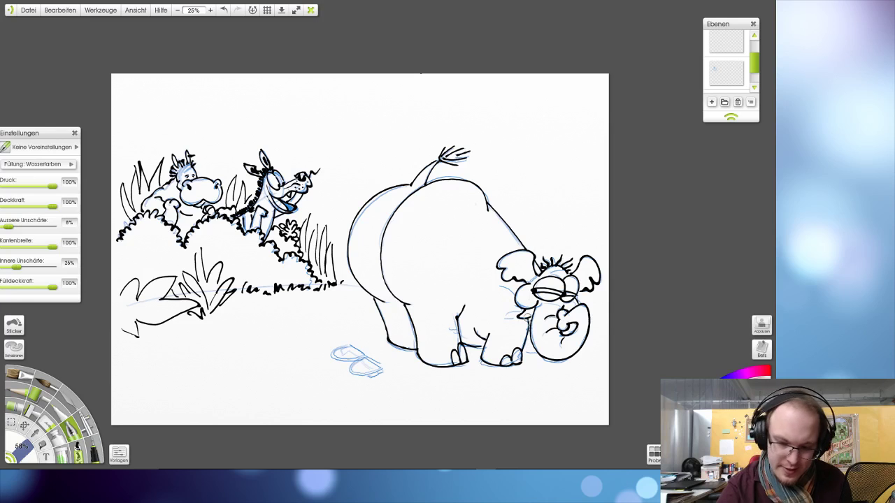
pyautogui.hotkey('ctrl', 'z')
pyautogui.moveTo(521, 362); pyautogui.dragTo(529, 314)
pyautogui.hotkey('ctrl', 'z')
pyautogui.moveTo(521, 363); pyautogui.dragTo(528, 312)
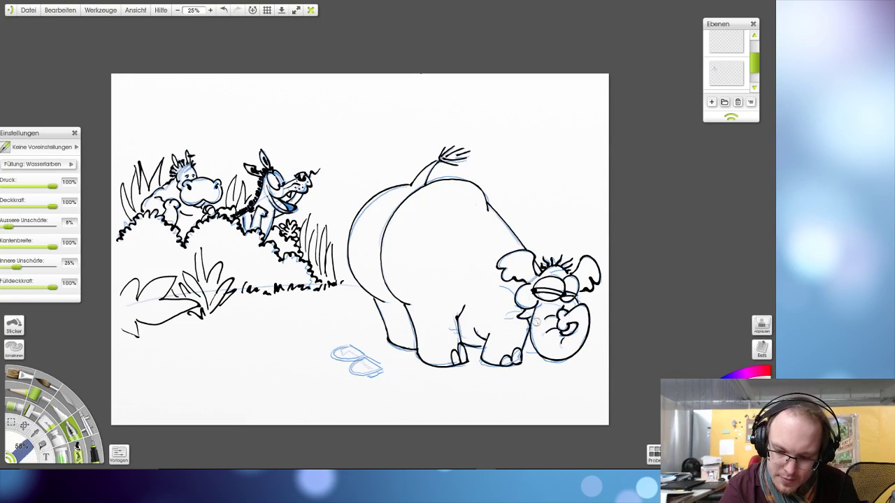
# - Redraw the front edge of the near front leg where it runs up beside the trunk
pyautogui.moveTo(529, 319)
pyautogui.mouseDown()
pyautogui.moveTo(539, 339)
pyautogui.moveTo(535, 314)
pyautogui.mouseUp()
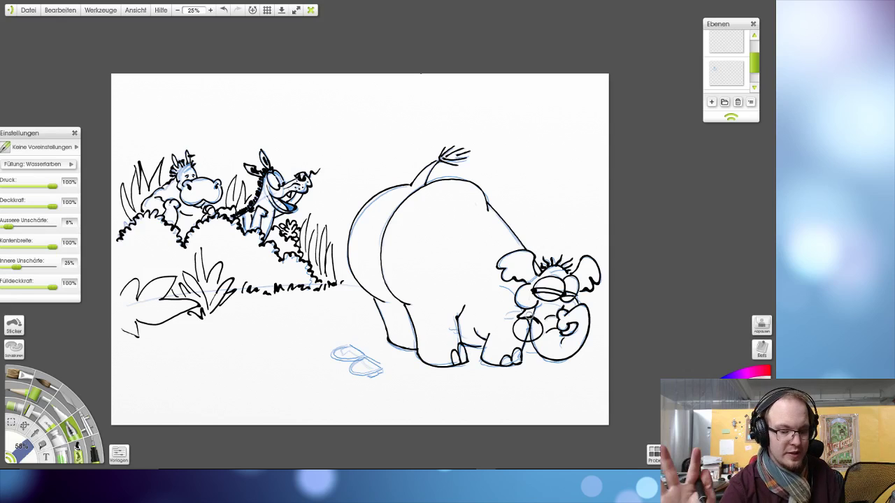
pyautogui.hotkey('ctrl', 'z')
pyautogui.hotkey('ctrl', 'z')
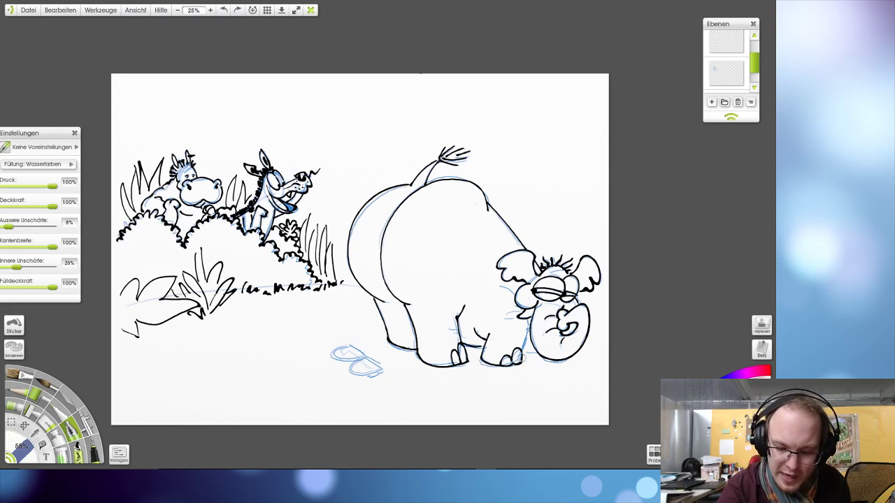
pyautogui.moveTo(525, 356); pyautogui.dragTo(528, 318)
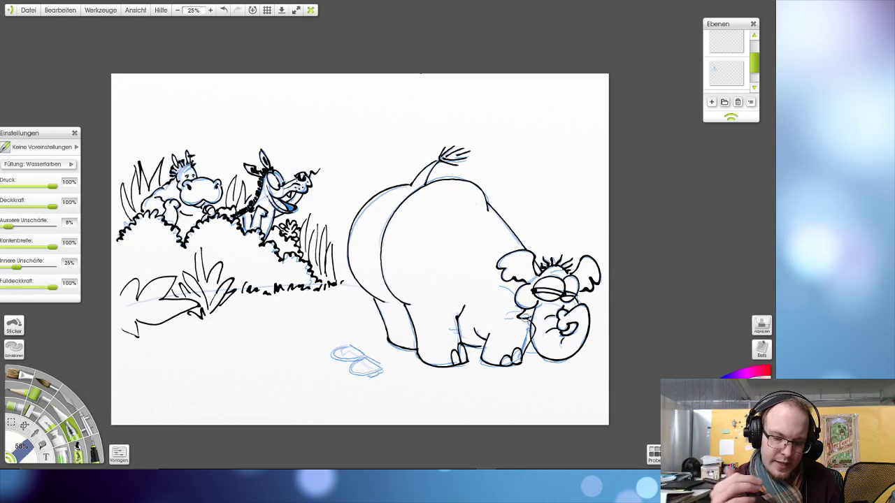
pyautogui.hotkey('ctrl', 'z')
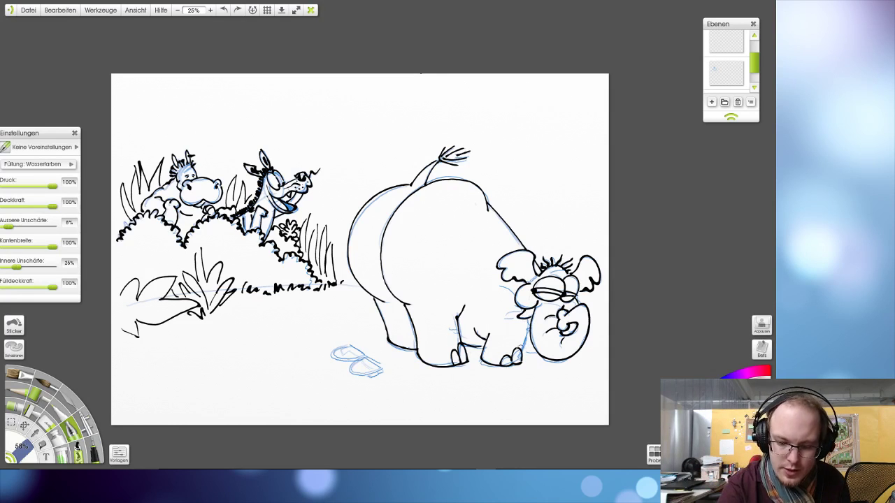
pyautogui.moveTo(521, 358); pyautogui.dragTo(530, 320)
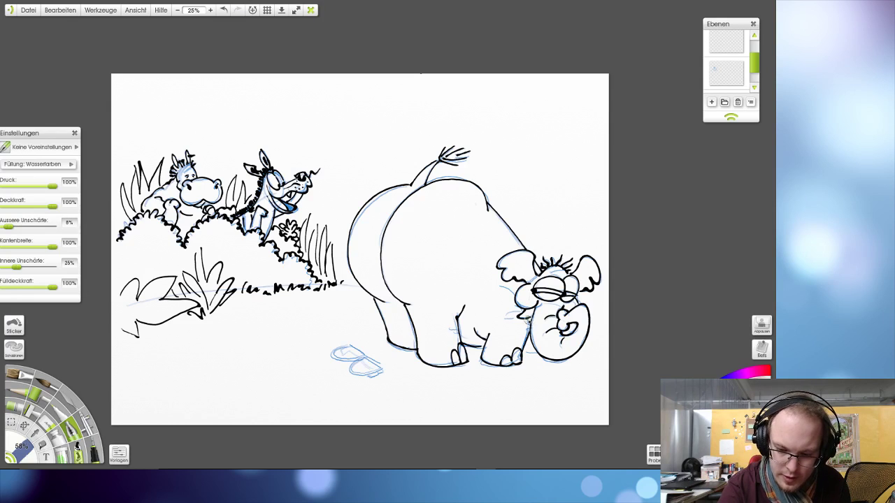
pyautogui.hotkey('ctrl', 'z')
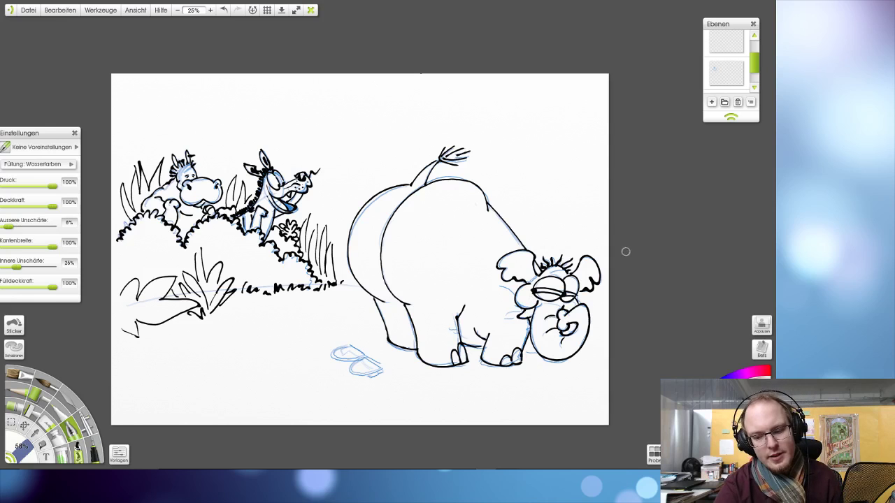
pyautogui.moveTo(530, 327)
pyautogui.mouseDown()
pyautogui.moveTo(521, 357)
pyautogui.moveTo(532, 316)
pyautogui.moveTo(524, 313)
pyautogui.mouseUp()
pyautogui.hotkey('ctrl', 'z')
pyautogui.hotkey('ctrl', 'z')
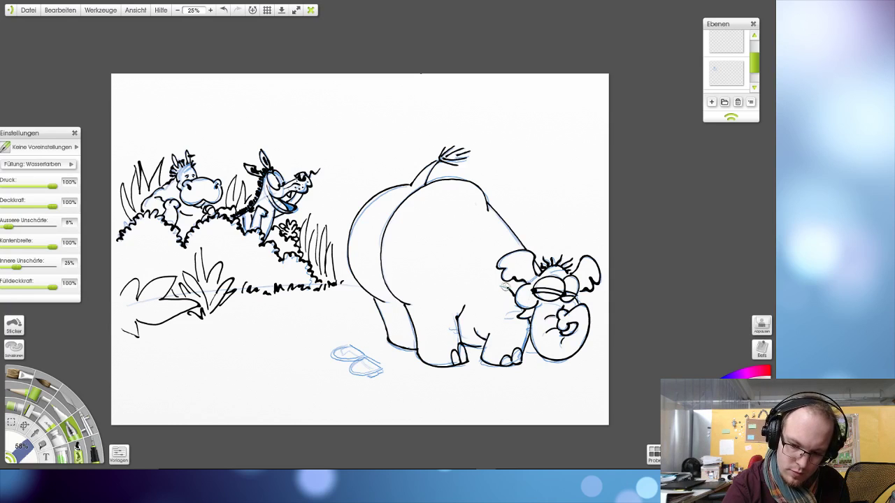
# - Ink the short skin folds on the neck below the elephant's near ear
pyautogui.hotkey('ctrl', 'z')
pyautogui.moveTo(515, 294); pyautogui.dragTo(493, 285)
pyautogui.hotkey('ctrl', 'z')
pyautogui.hotkey('ctrl', 'z')
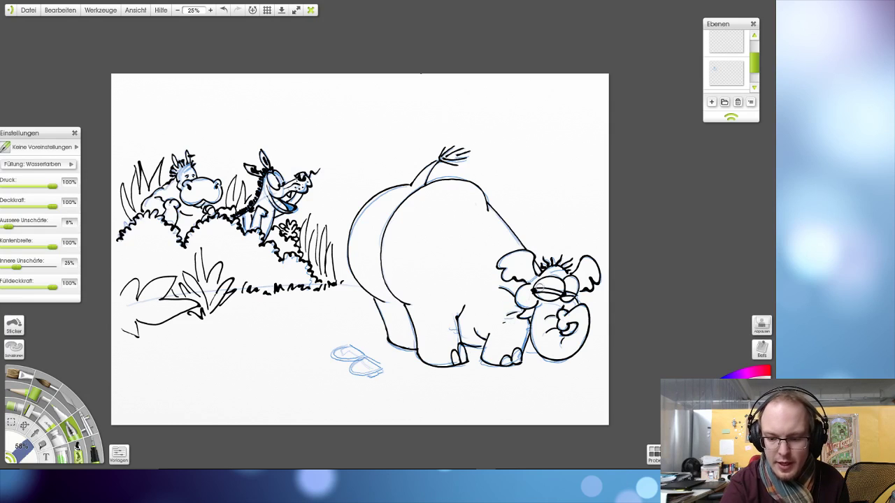
# - Try small wrinkles beside the mouth and on the hind leg, and ink the short line between the front foot and the trunk
pyautogui.moveTo(523, 308)
pyautogui.mouseDown()
pyautogui.moveTo(506, 315)
pyautogui.moveTo(516, 320)
pyautogui.mouseUp()
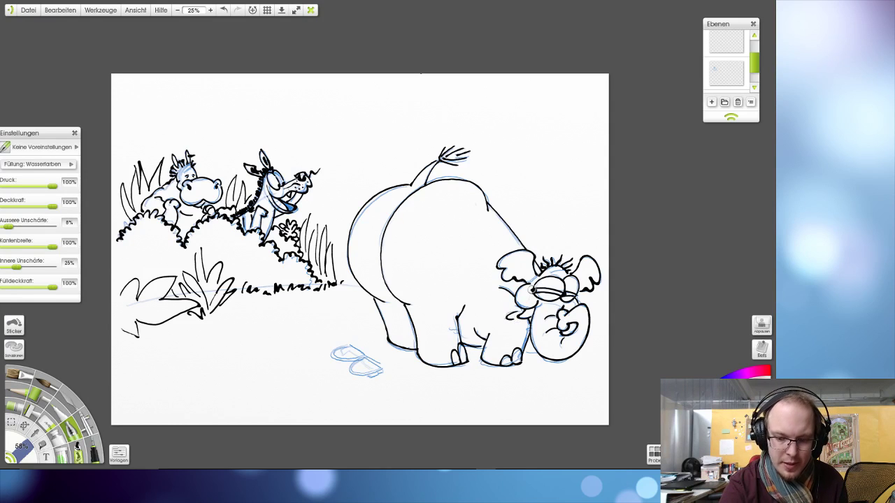
pyautogui.hotkey('ctrl', 'z')
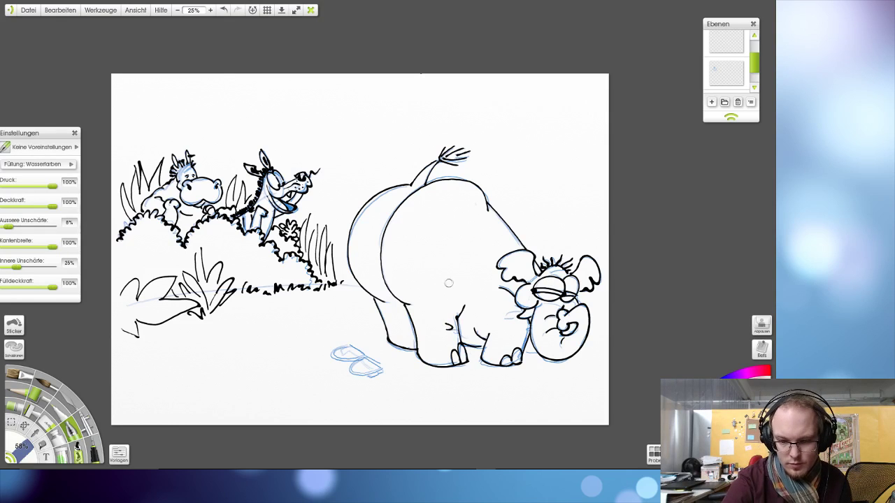
pyautogui.moveTo(505, 321); pyautogui.dragTo(525, 318)
pyautogui.hotkey('ctrl', 'z')
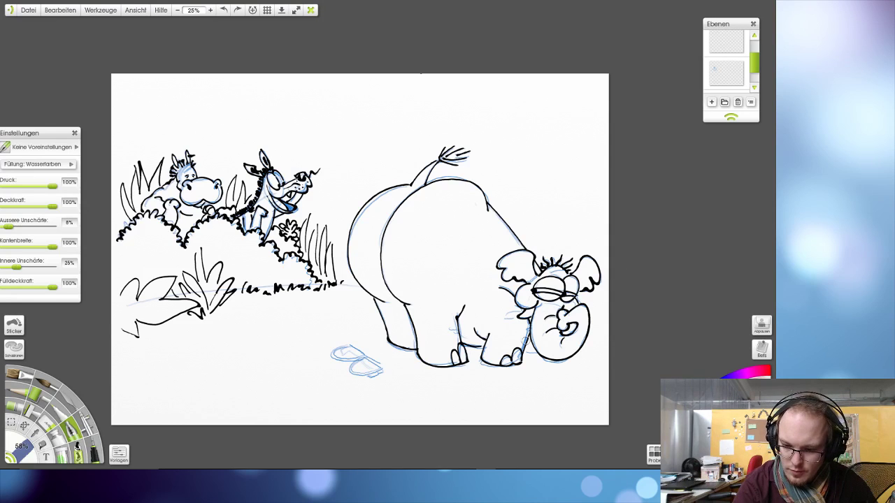
pyautogui.moveTo(518, 355)
pyautogui.mouseDown()
pyautogui.moveTo(540, 345)
pyautogui.moveTo(536, 351)
pyautogui.mouseUp()
pyautogui.hotkey('ctrl', 'z')
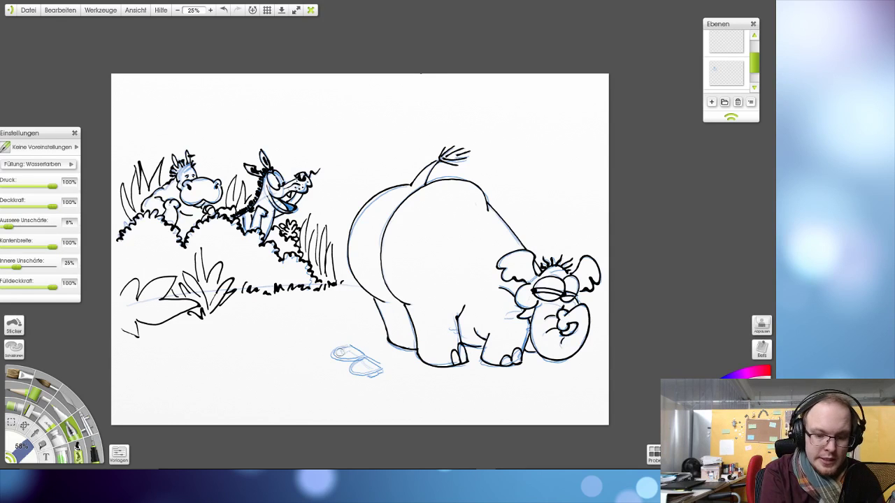
# - Ink the outer contour of the glasses lying on the ground behind the elephant and start the upper rim
pyautogui.moveTo(351, 346)
pyautogui.mouseDown()
pyautogui.moveTo(329, 355)
pyautogui.moveTo(362, 362)
pyautogui.moveTo(350, 371)
pyautogui.moveTo(371, 375)
pyautogui.moveTo(388, 364)
pyautogui.moveTo(376, 359)
pyautogui.moveTo(385, 366)
pyautogui.mouseUp()
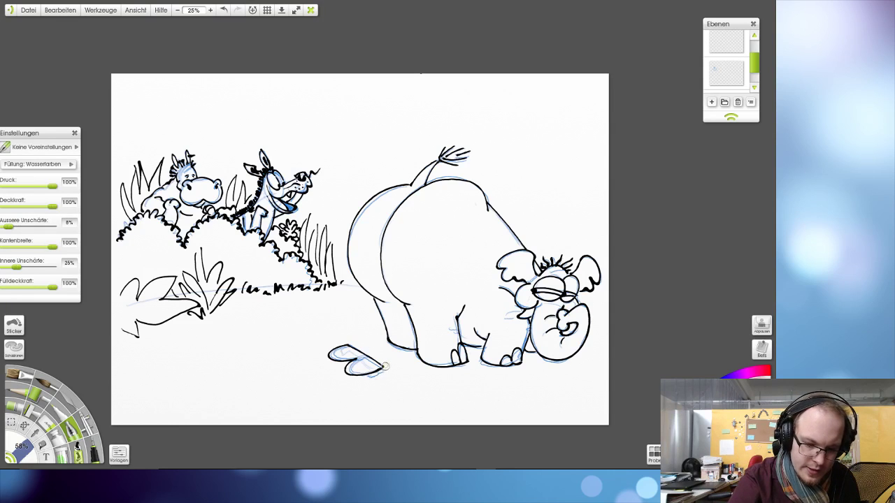
pyautogui.moveTo(365, 376)
pyautogui.mouseDown()
pyautogui.moveTo(385, 369)
pyautogui.moveTo(378, 323)
pyautogui.mouseUp()
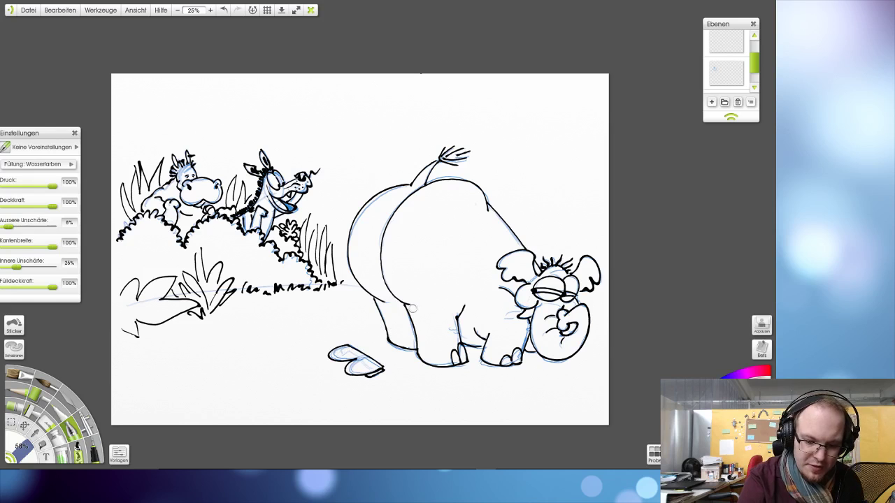
pyautogui.moveTo(346, 348)
pyautogui.mouseDown()
pyautogui.moveTo(328, 356)
pyautogui.moveTo(359, 353)
pyautogui.mouseUp()
pyautogui.hotkey('ctrl', 'z')
pyautogui.hotkey('ctrl', 'z')
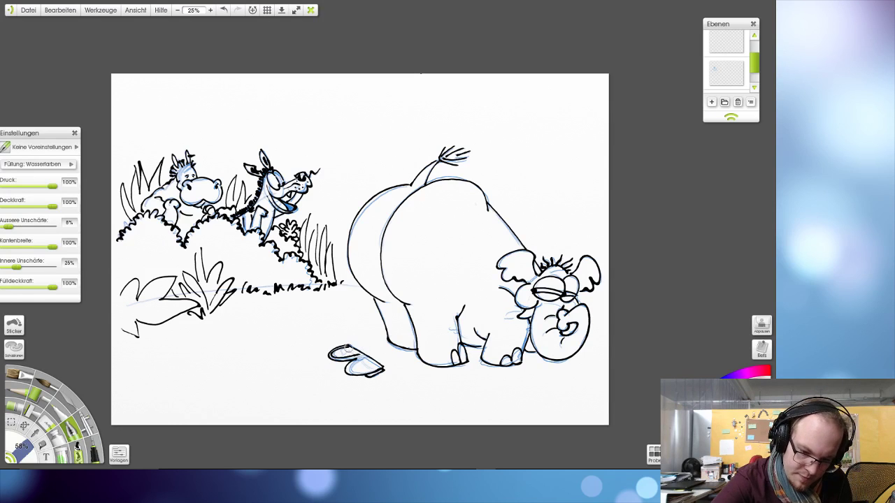
# - Ink the inner rims around both lenses of the glasses on the ground
pyautogui.moveTo(348, 348)
pyautogui.mouseDown()
pyautogui.moveTo(363, 353)
pyautogui.moveTo(345, 374)
pyautogui.moveTo(355, 376)
pyautogui.mouseUp()
pyautogui.hotkey('ctrl', 'z')
pyautogui.hotkey('ctrl', 'z')
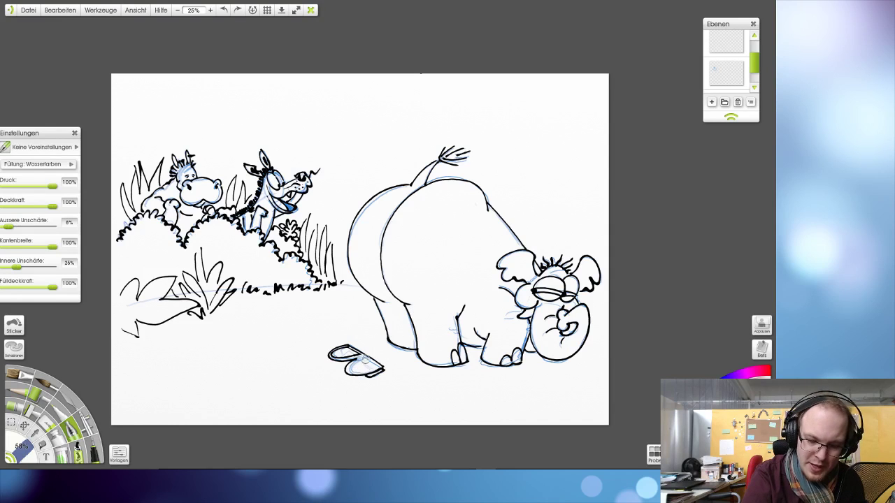
pyautogui.moveTo(365, 356); pyautogui.dragTo(352, 375)
pyautogui.hotkey('ctrl', 'z')
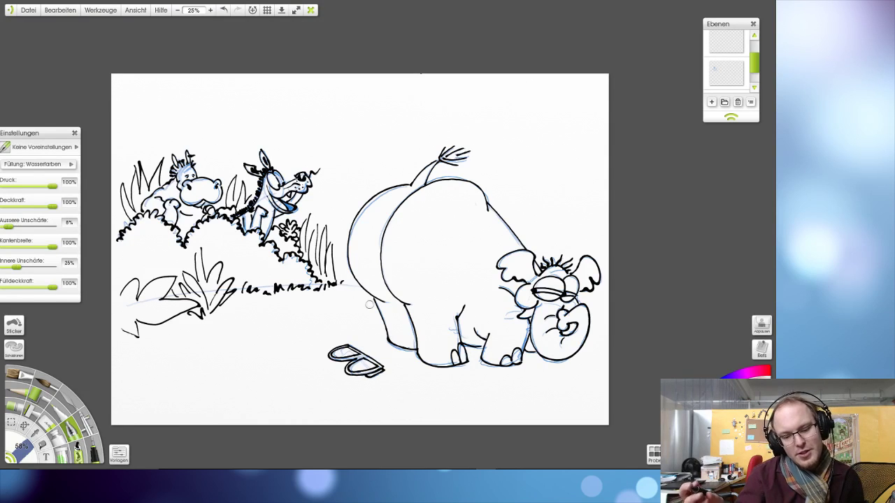
# - Refine the glasses on the ground with thicker rims and fine strokes inside the lenses
pyautogui.moveTo(347, 348)
pyautogui.mouseDown()
pyautogui.moveTo(337, 353)
pyautogui.moveTo(360, 353)
pyautogui.mouseUp()
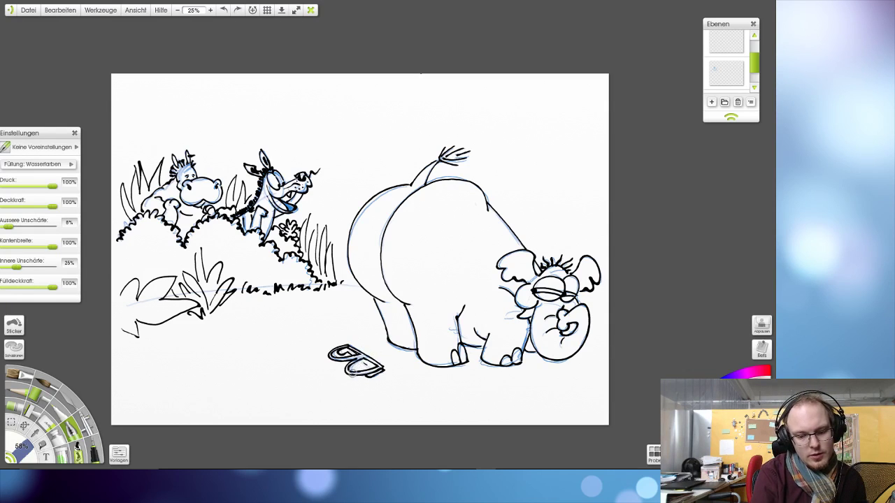
pyautogui.hotkey('ctrl', 'z')
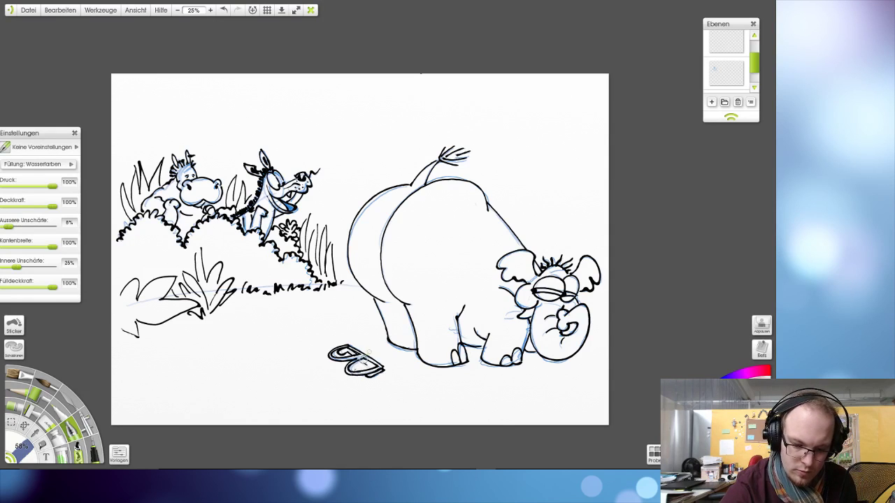
pyautogui.moveTo(355, 366); pyautogui.dragTo(367, 358)
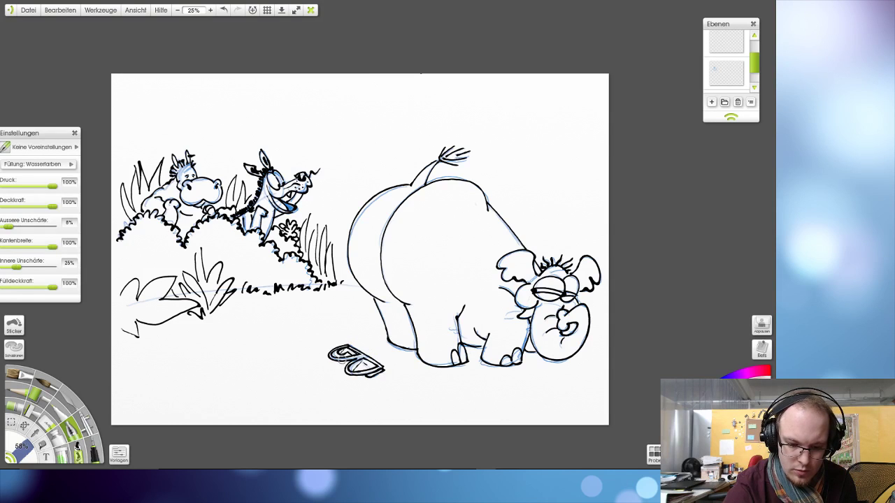
pyautogui.hotkey('ctrl', 'z')
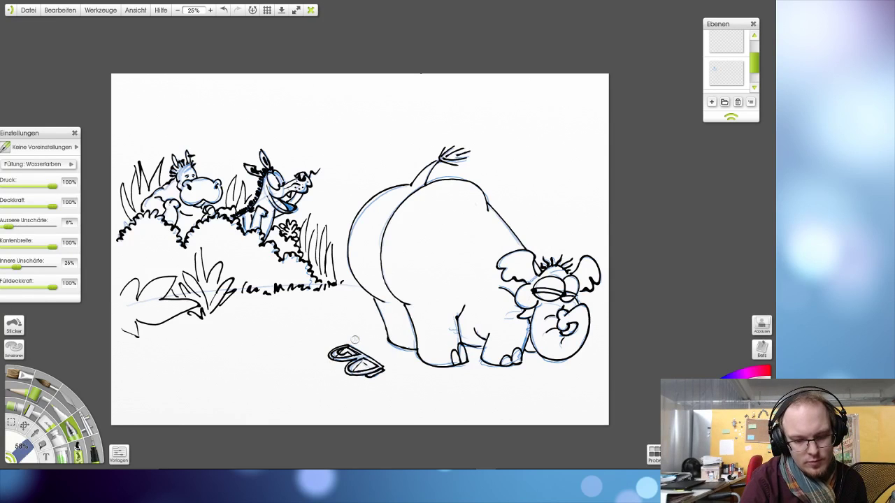
pyautogui.moveTo(337, 358); pyautogui.dragTo(354, 339)
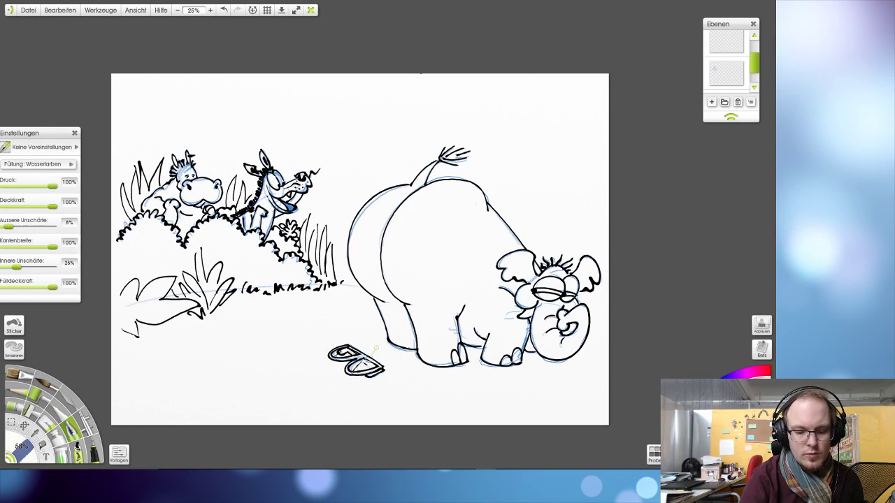
# - Redo the small stroke inside the front lens of the glasses and ink a center vein along the large leaf in the left foreground
pyautogui.hotkey('ctrl', 'z')
pyautogui.moveTo(369, 360); pyautogui.dragTo(369, 366)
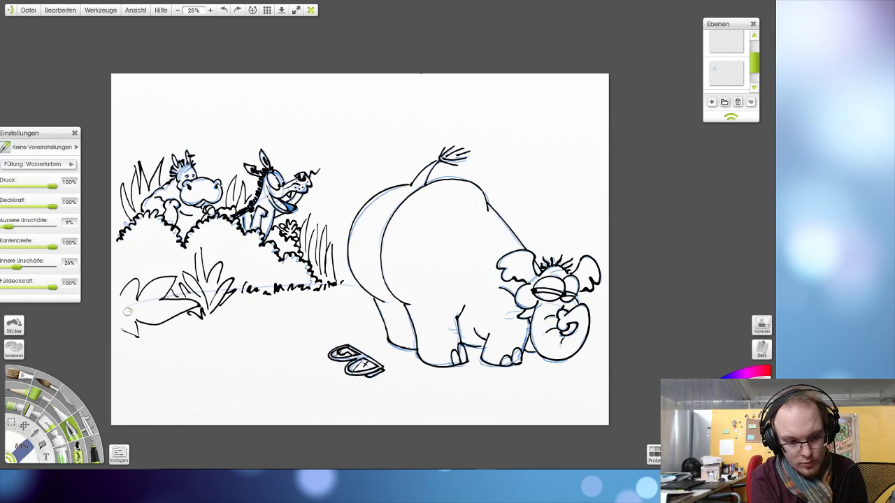
pyautogui.moveTo(128, 312); pyautogui.dragTo(176, 306)
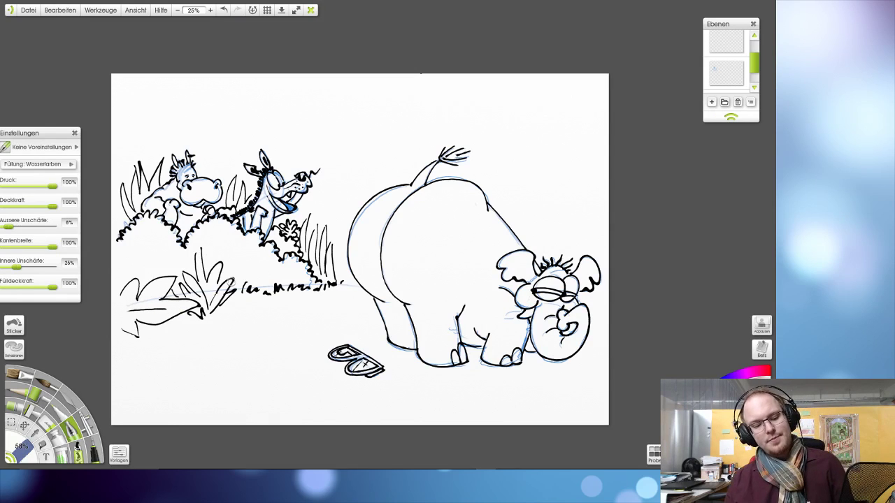
pyautogui.hotkey('ctrl', 'z')
pyautogui.moveTo(168, 306); pyautogui.dragTo(112, 310)
pyautogui.hotkey('ctrl', 'z')
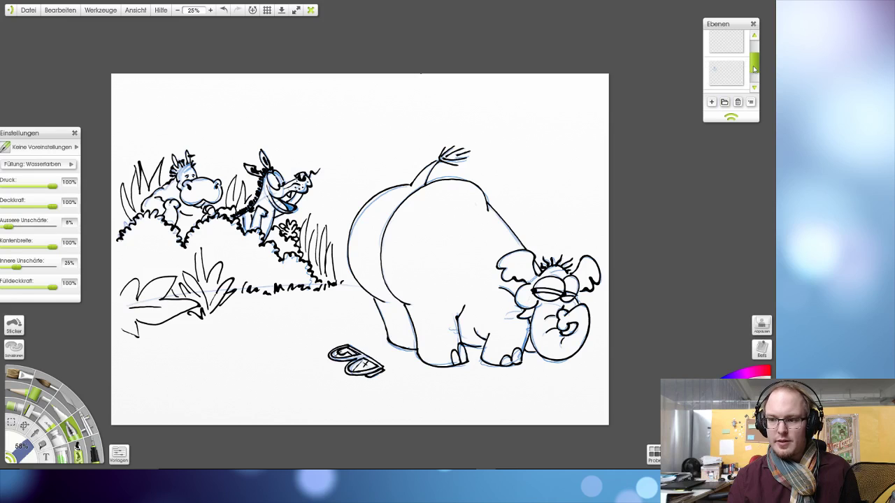
# - Hide the two blue sketch layers beneath the black ink layer
pyautogui.scroll(2, 753, 68)
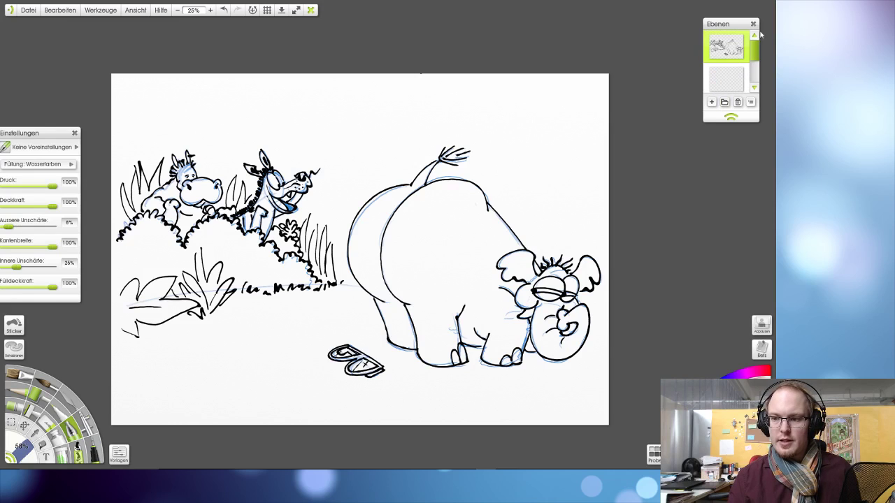
pyautogui.click(731, 77)
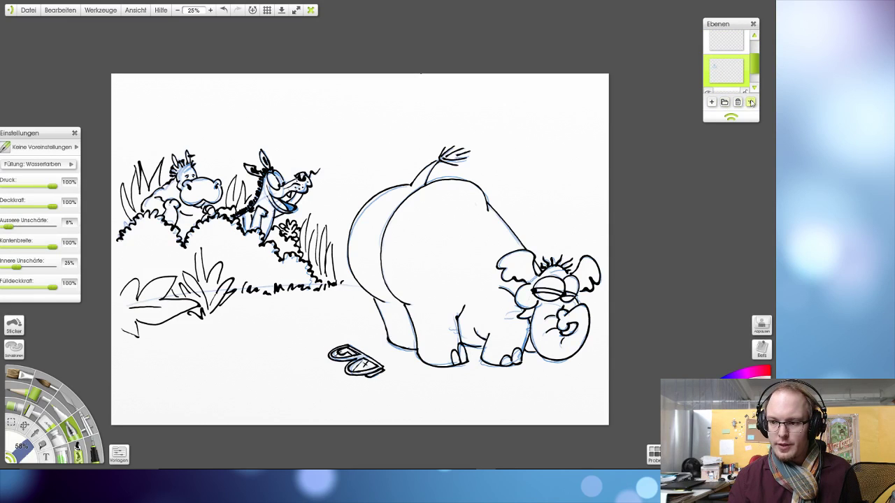
pyautogui.scroll(-1, 720, 75)
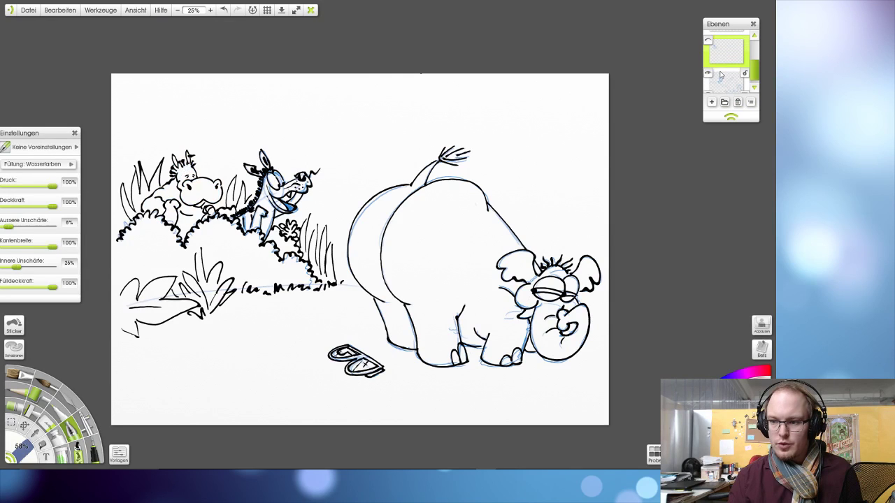
pyautogui.click(720, 74)
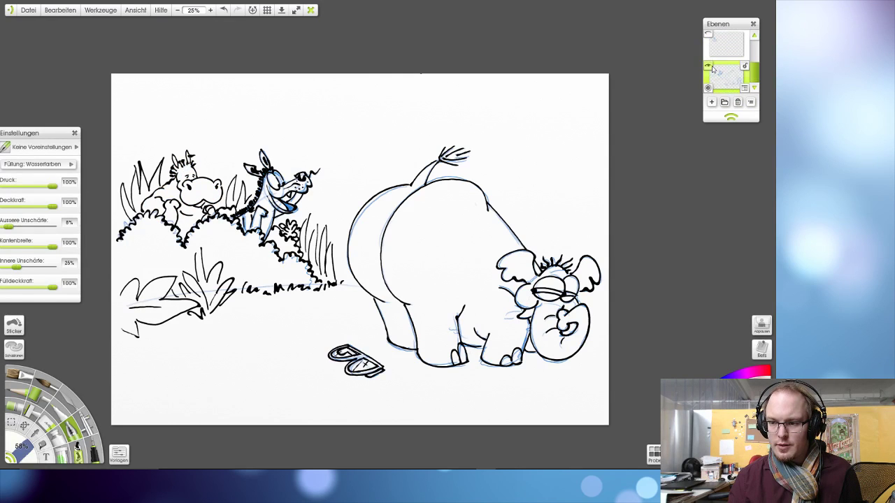
pyautogui.click(709, 67)
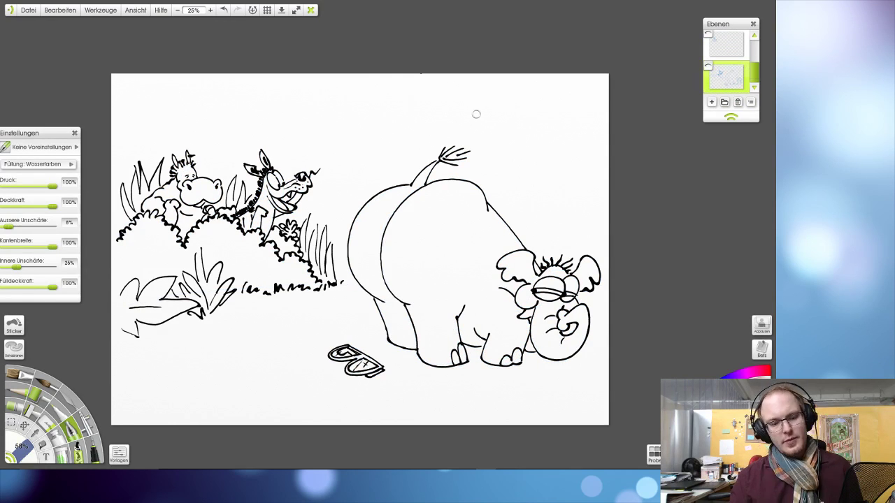